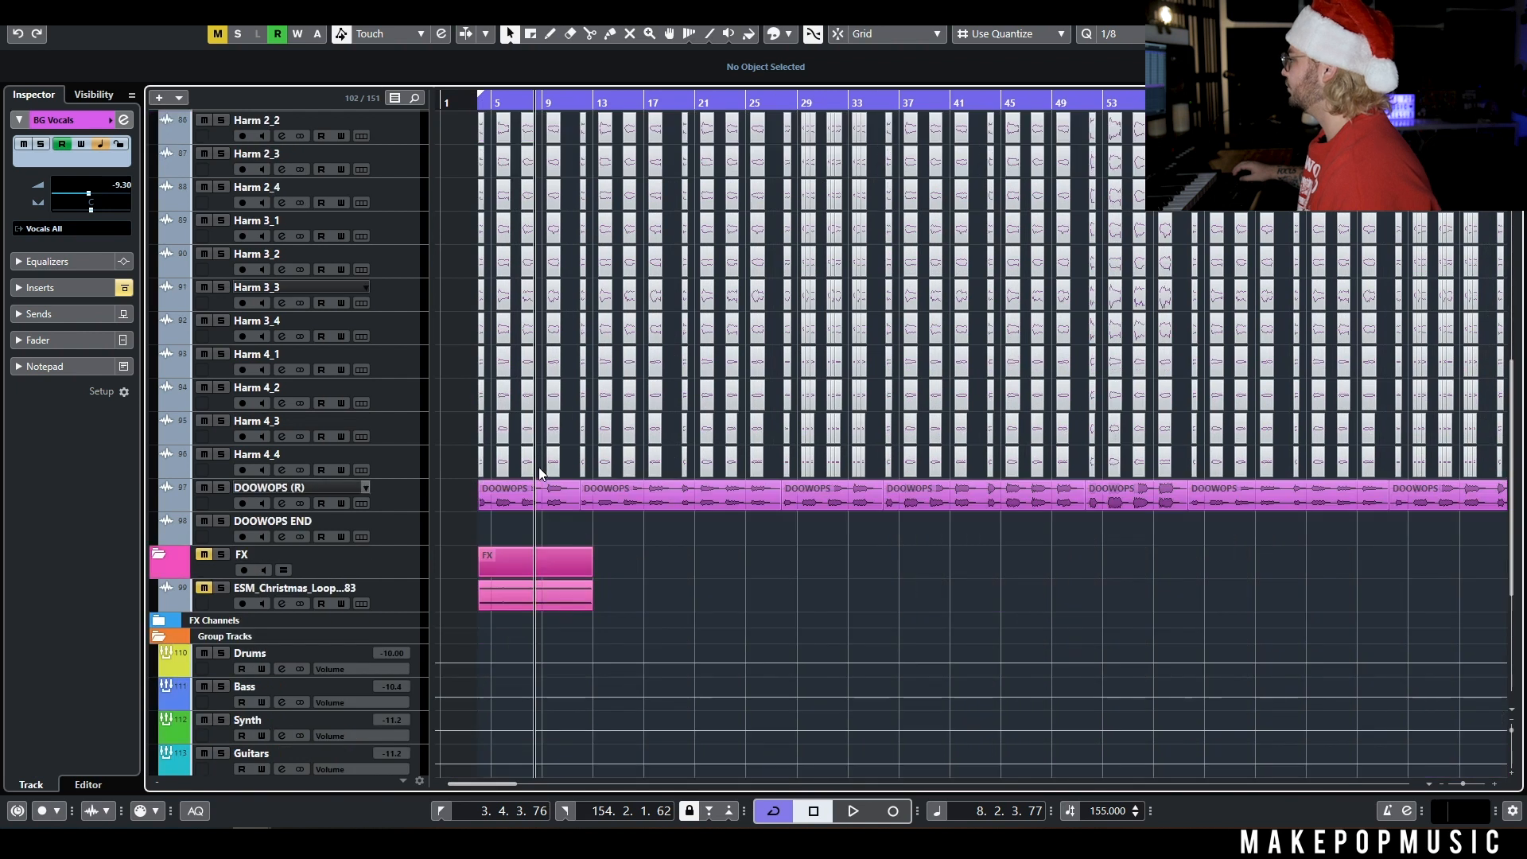
Select and unmute all clips on tracks Harm 1_1 to Harm 4_4, and mute the DOOWOPS (R) track.
{"action": "scroll", "coordinate": [536, 466], "scroll_direction": "down", "scroll_amount": 2}
{"action": "scroll", "coordinate": [536, 452], "scroll_direction": "up", "scroll_amount": 3}
{"action": "left_click_drag", "start_coordinate": [439, 370], "coordinate": [589, 682]}
{"action": "scroll", "coordinate": [477, 334], "scroll_direction": "down", "scroll_amount": 2}
{"action": "scroll", "coordinate": [469, 299], "scroll_direction": "up", "scroll_amount": 2}
{"action": "left_click", "coordinate": [489, 296]}
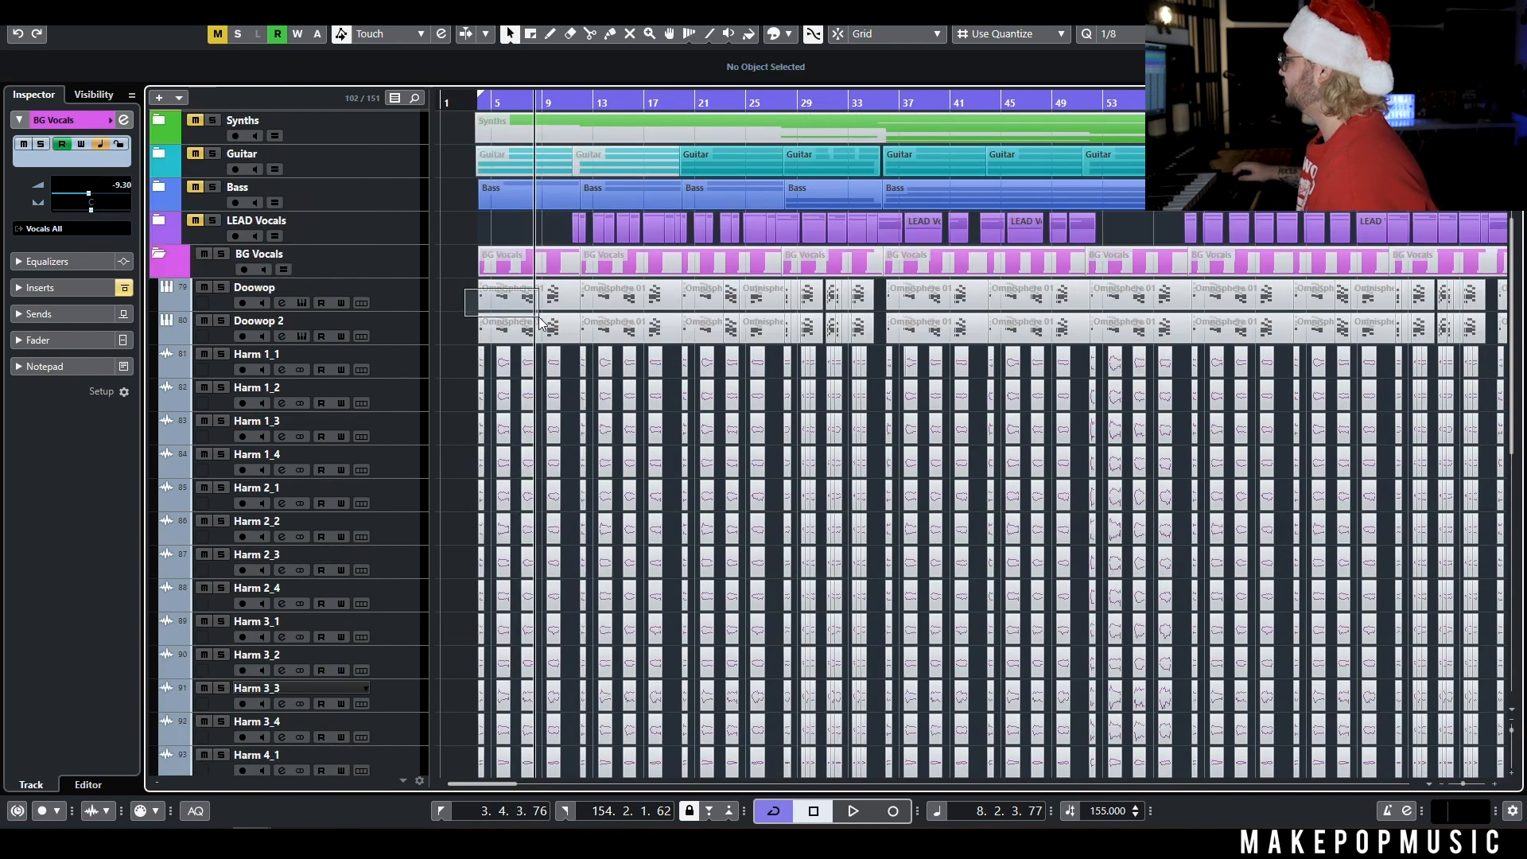
{"action": "scroll", "coordinate": [489, 302], "scroll_direction": "down", "scroll_amount": 4}
{"action": "scroll", "coordinate": [445, 318], "scroll_direction": "up", "scroll_amount": 4}
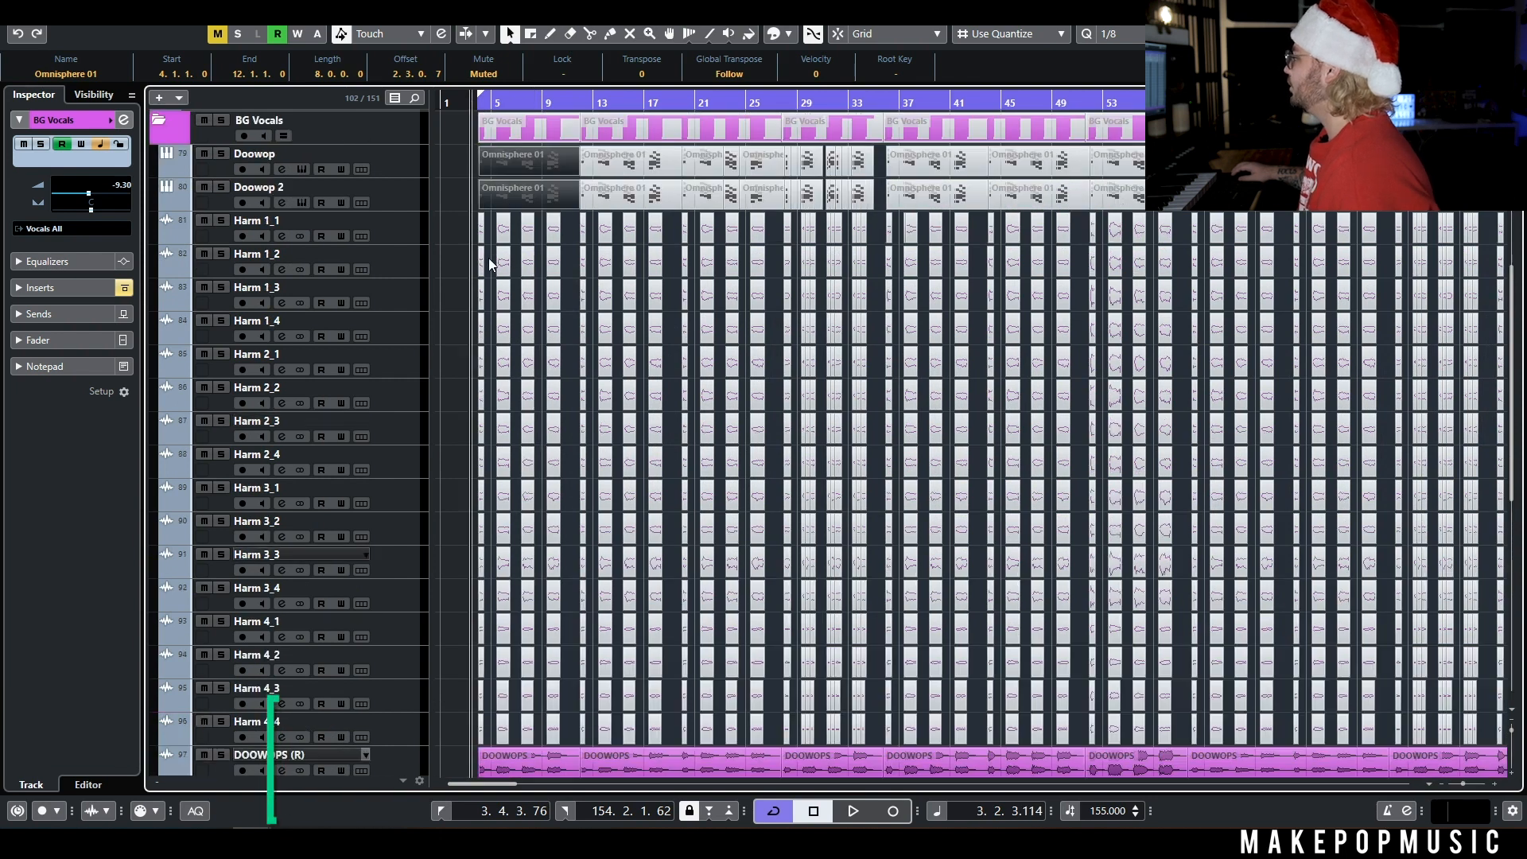
{"action": "right_click", "coordinate": [394, 237]}
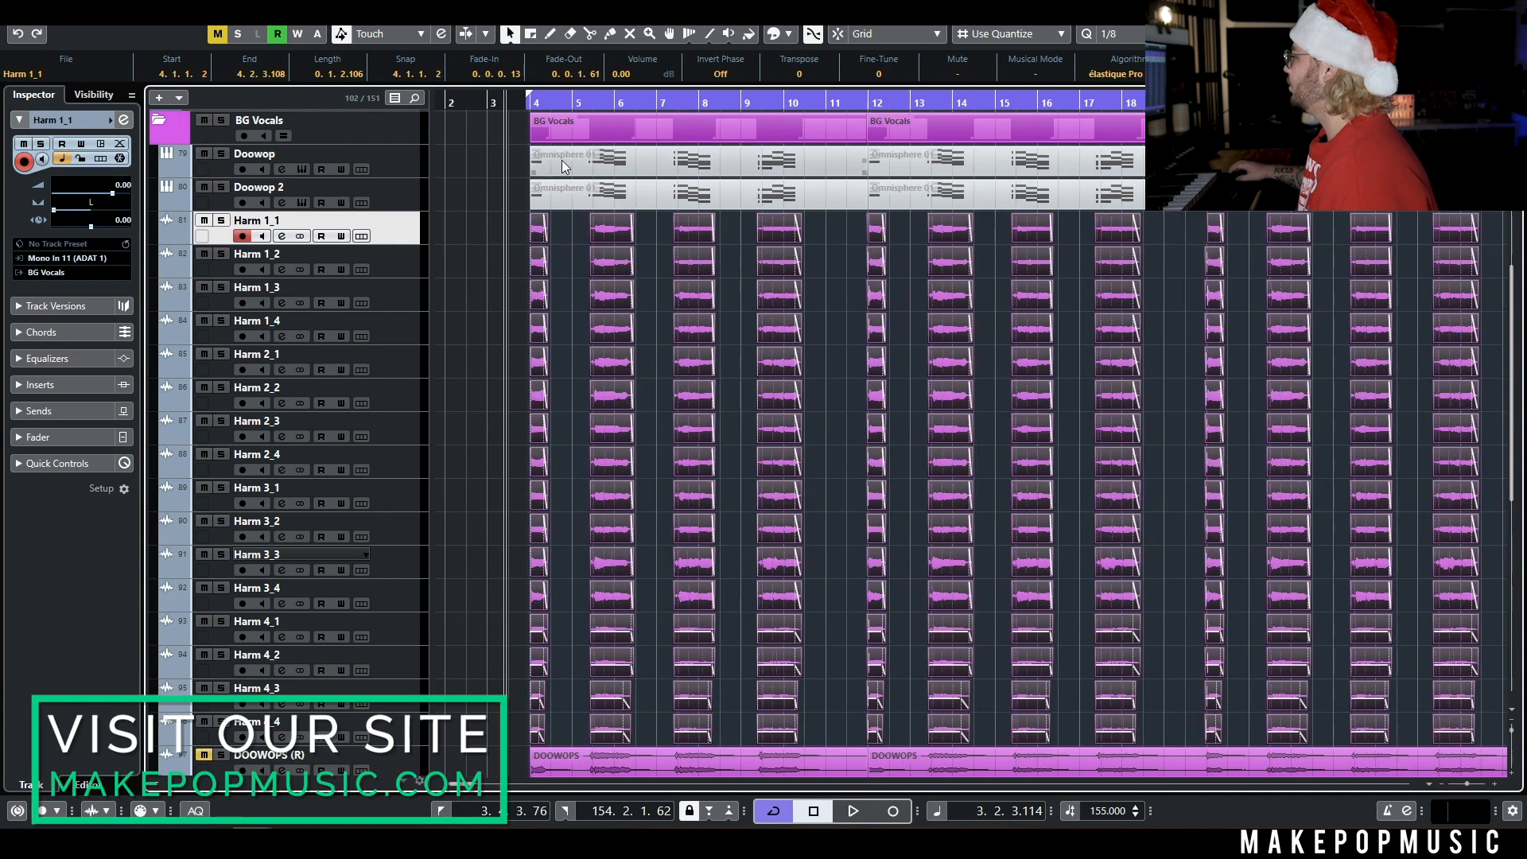
Play the unmuted harmony tracks from just before bar 4 to about bar 10.
{"action": "left_click", "coordinate": [520, 105]}
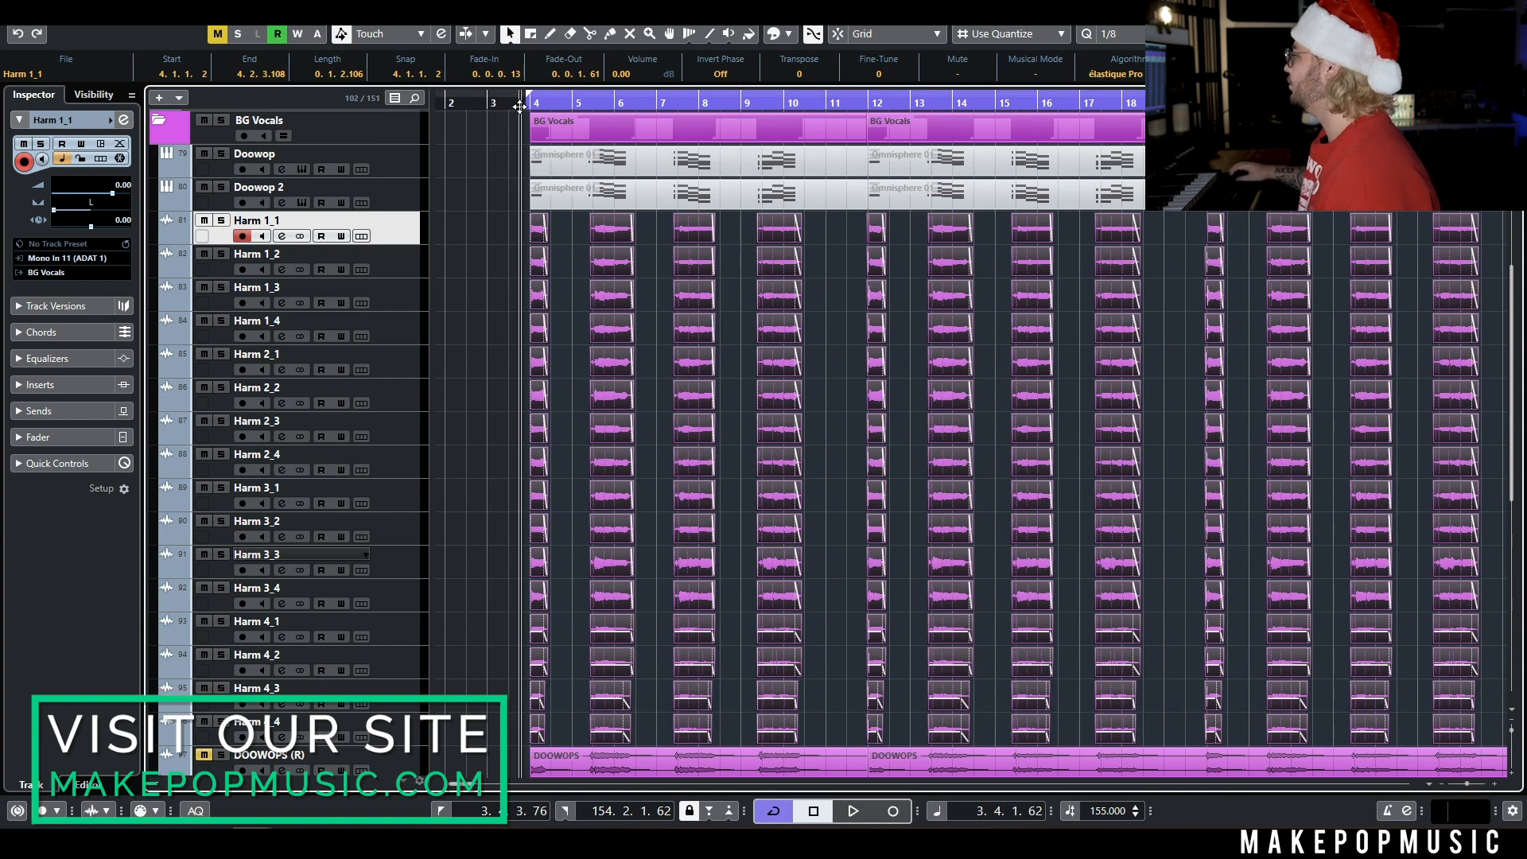
{"action": "key", "text": "space"}
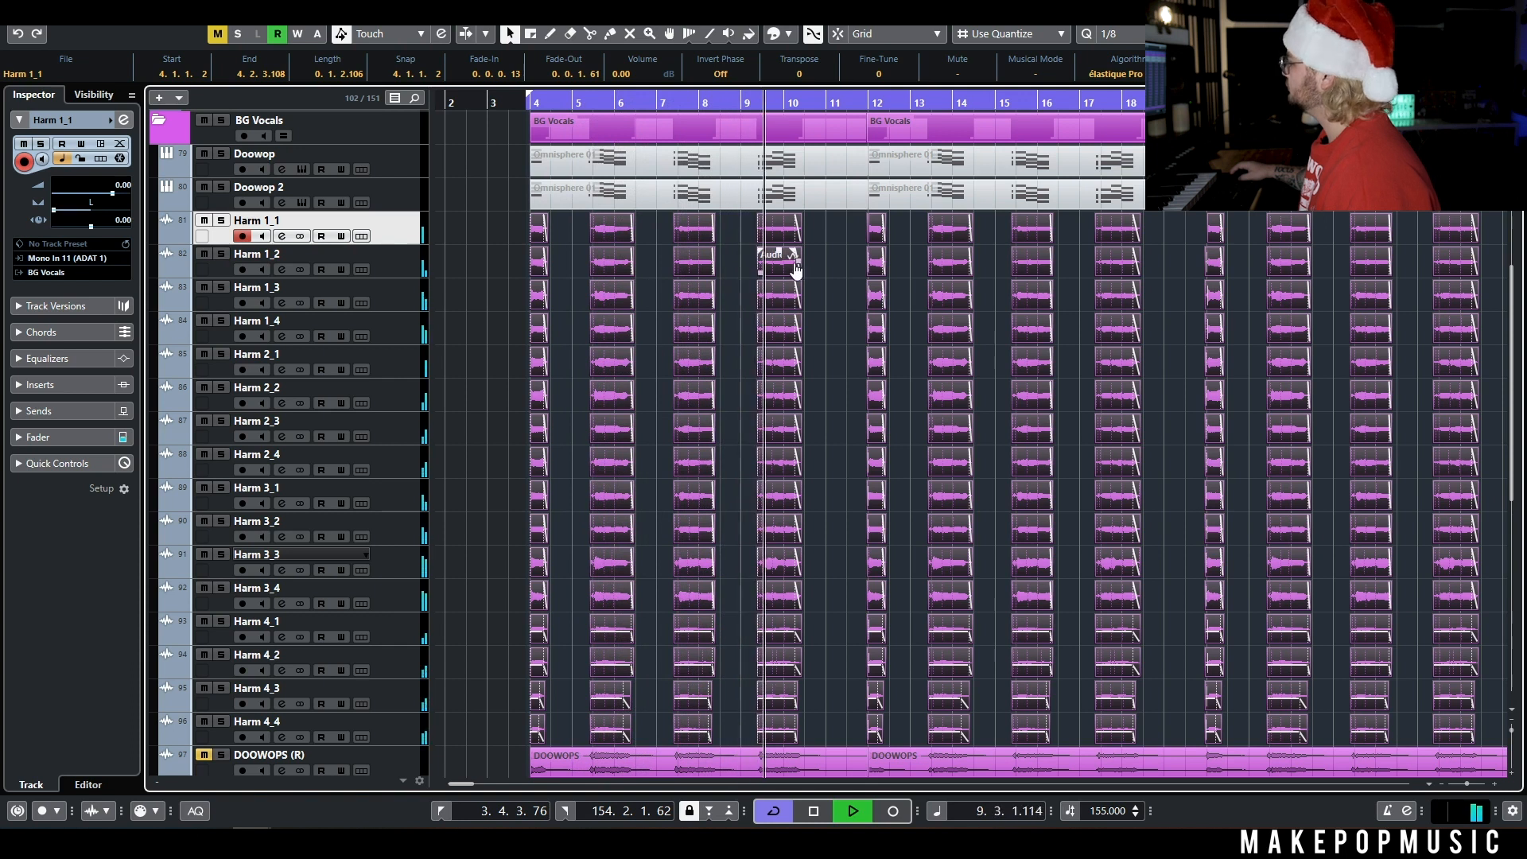
{"action": "key", "text": "space"}
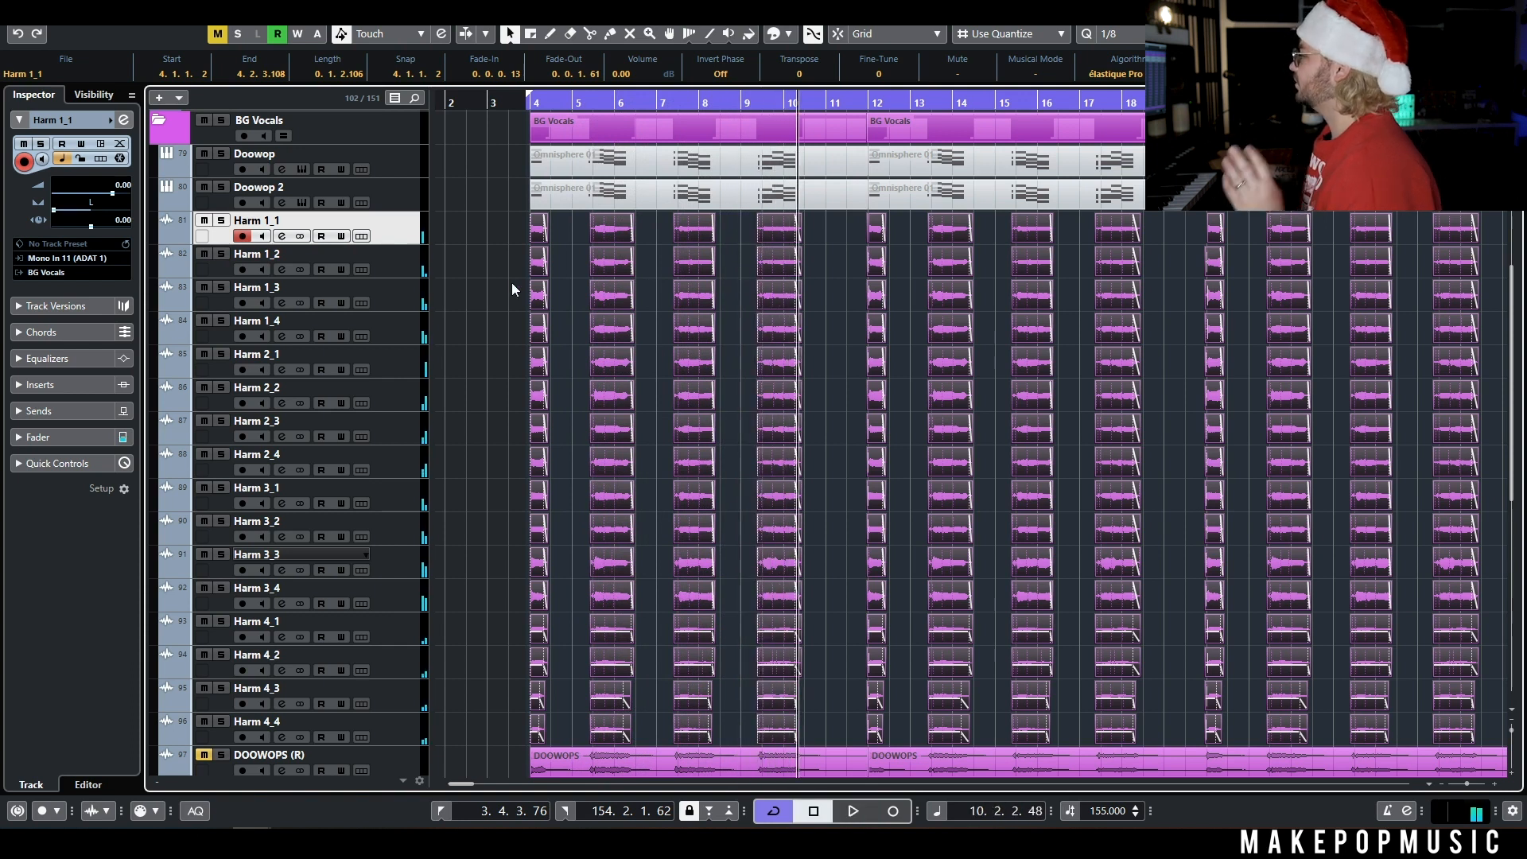
{"action": "left_click", "coordinate": [391, 723]}
{"action": "left_click", "coordinate": [401, 225], "text": "shift"}
{"action": "right_click", "coordinate": [401, 225]}
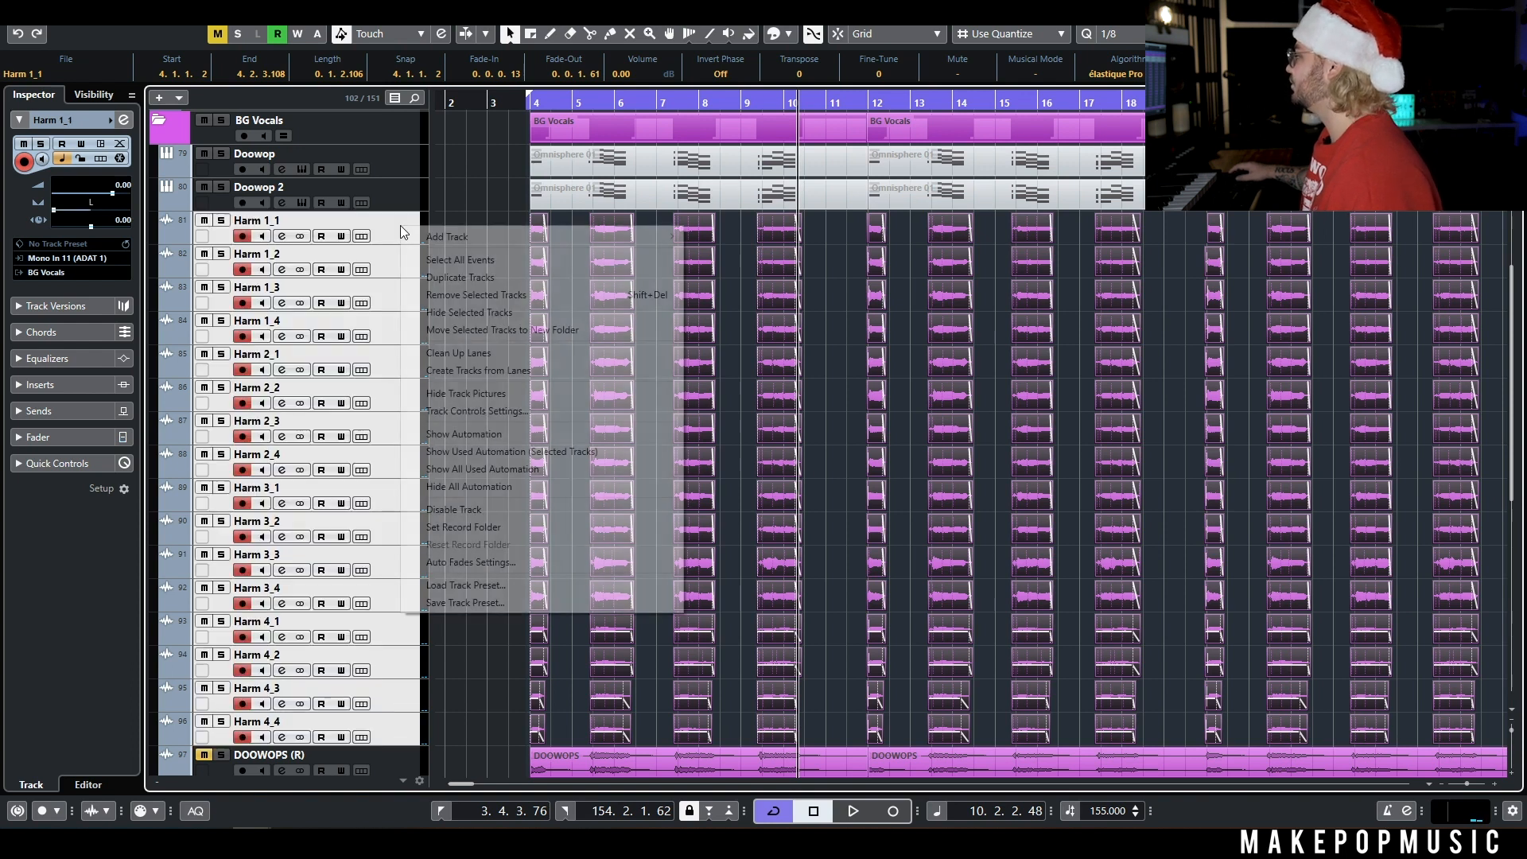
Clear the clip selection, and unmute the first Omnisphere 01 clips on the Doowop and Doowop 2 tracks.
{"action": "left_click", "coordinate": [459, 169]}
{"action": "left_click", "coordinate": [587, 183]}
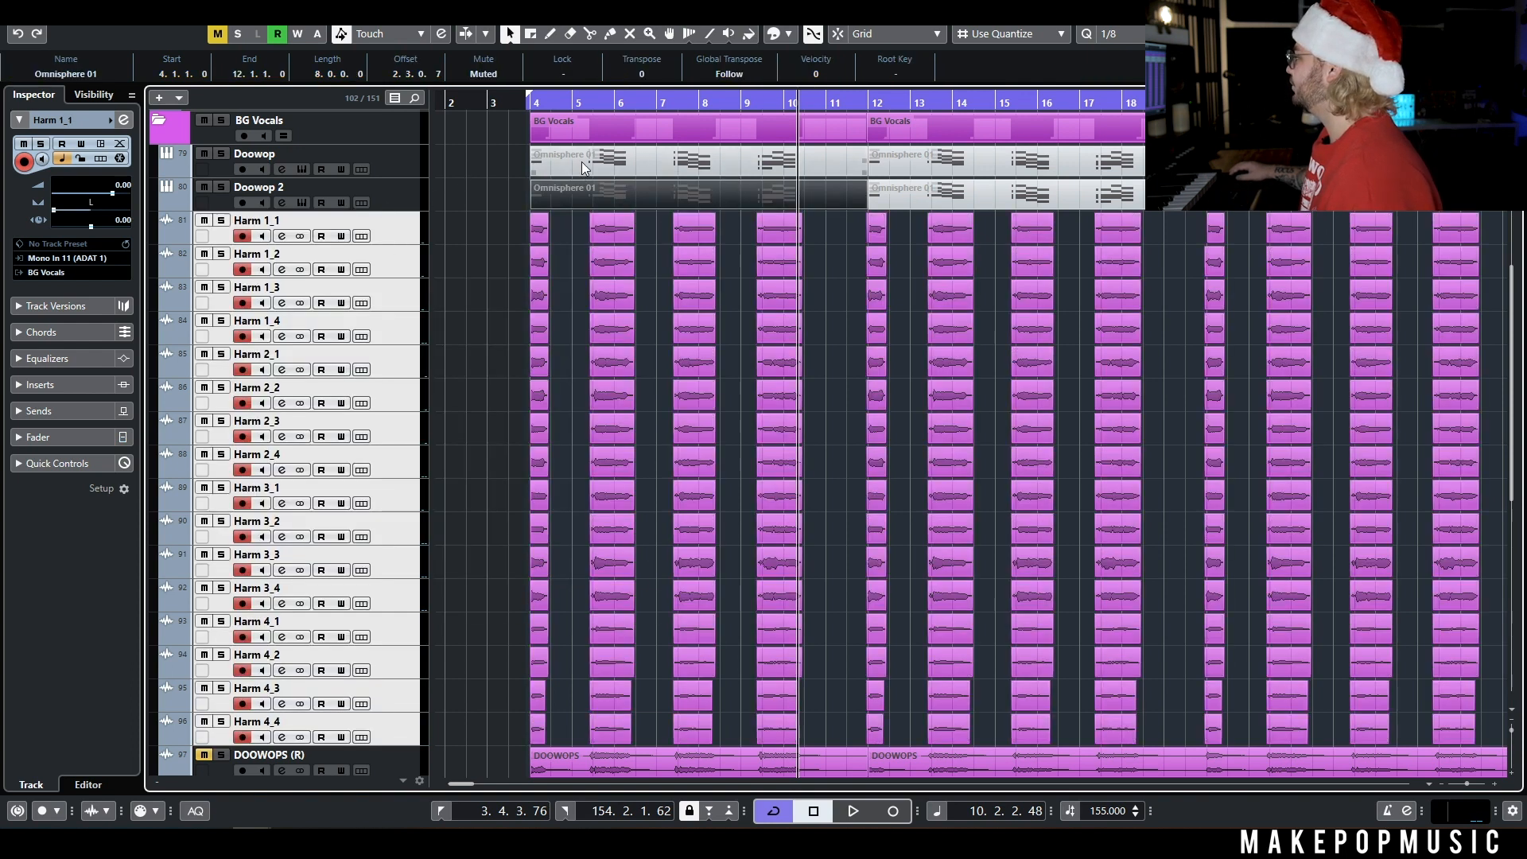
{"action": "left_click", "coordinate": [581, 160], "text": "shift"}
View the Omnisphere patches loaded on the Doowop and Doowop 2 instrument tracks, closing each plug-in window.
{"action": "left_click", "coordinate": [390, 157]}
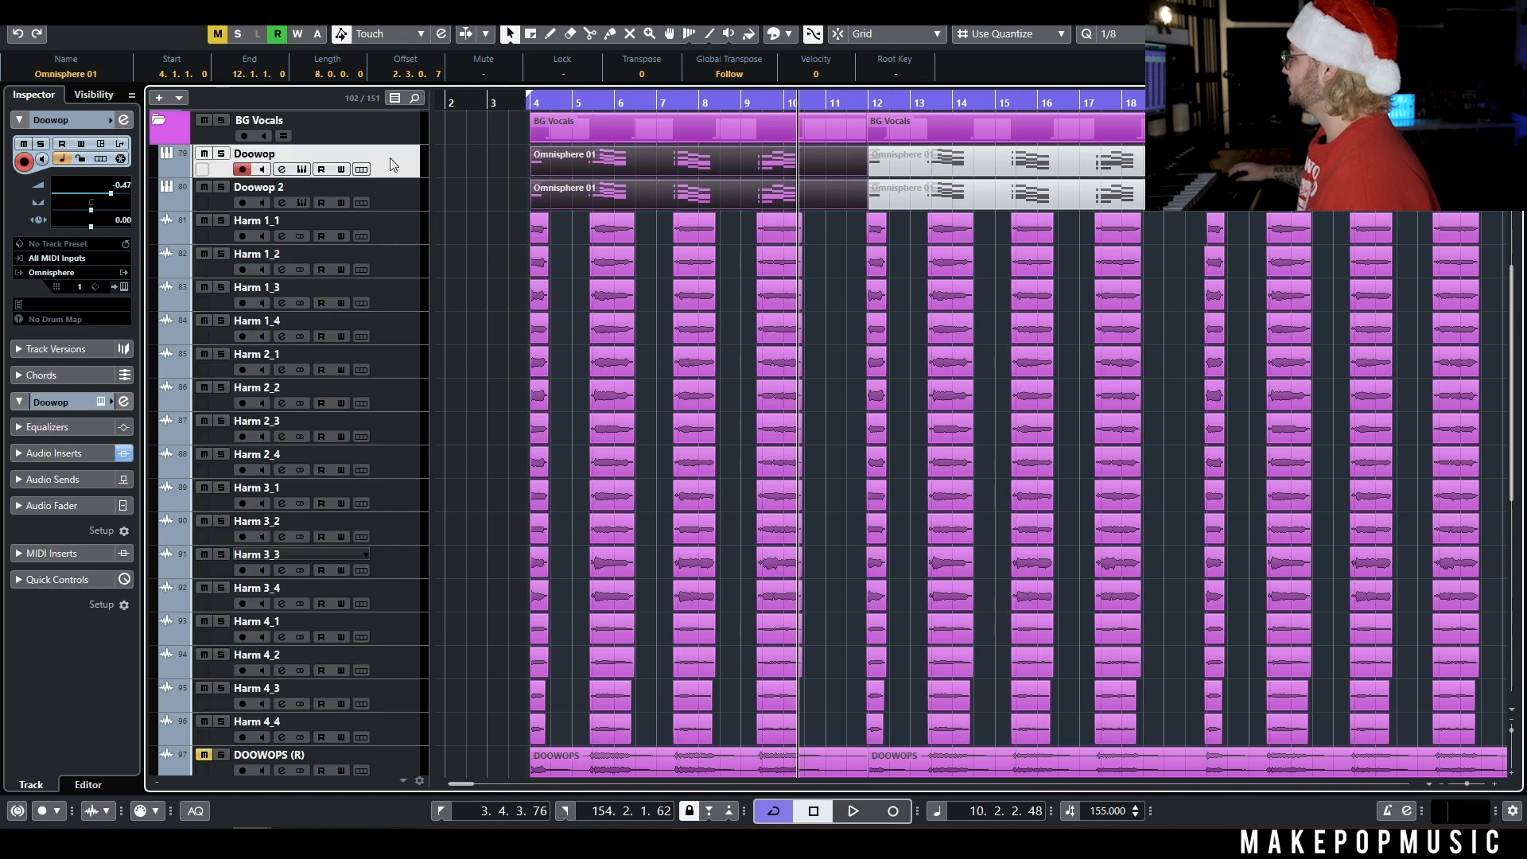
{"action": "left_click", "coordinate": [302, 169]}
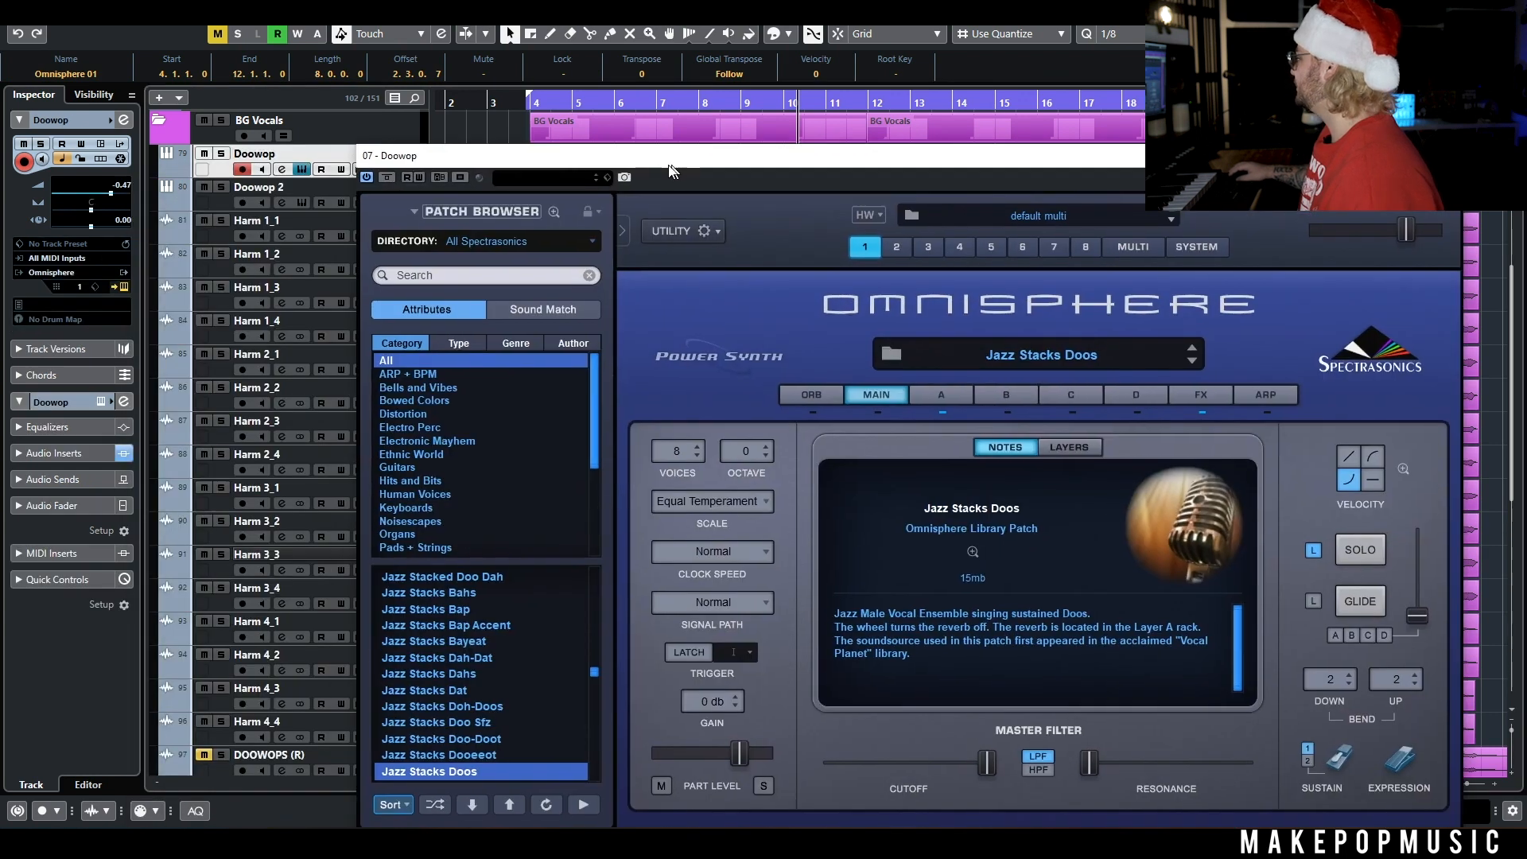
{"action": "left_click_drag", "start_coordinate": [670, 167], "coordinate": [547, 140]}
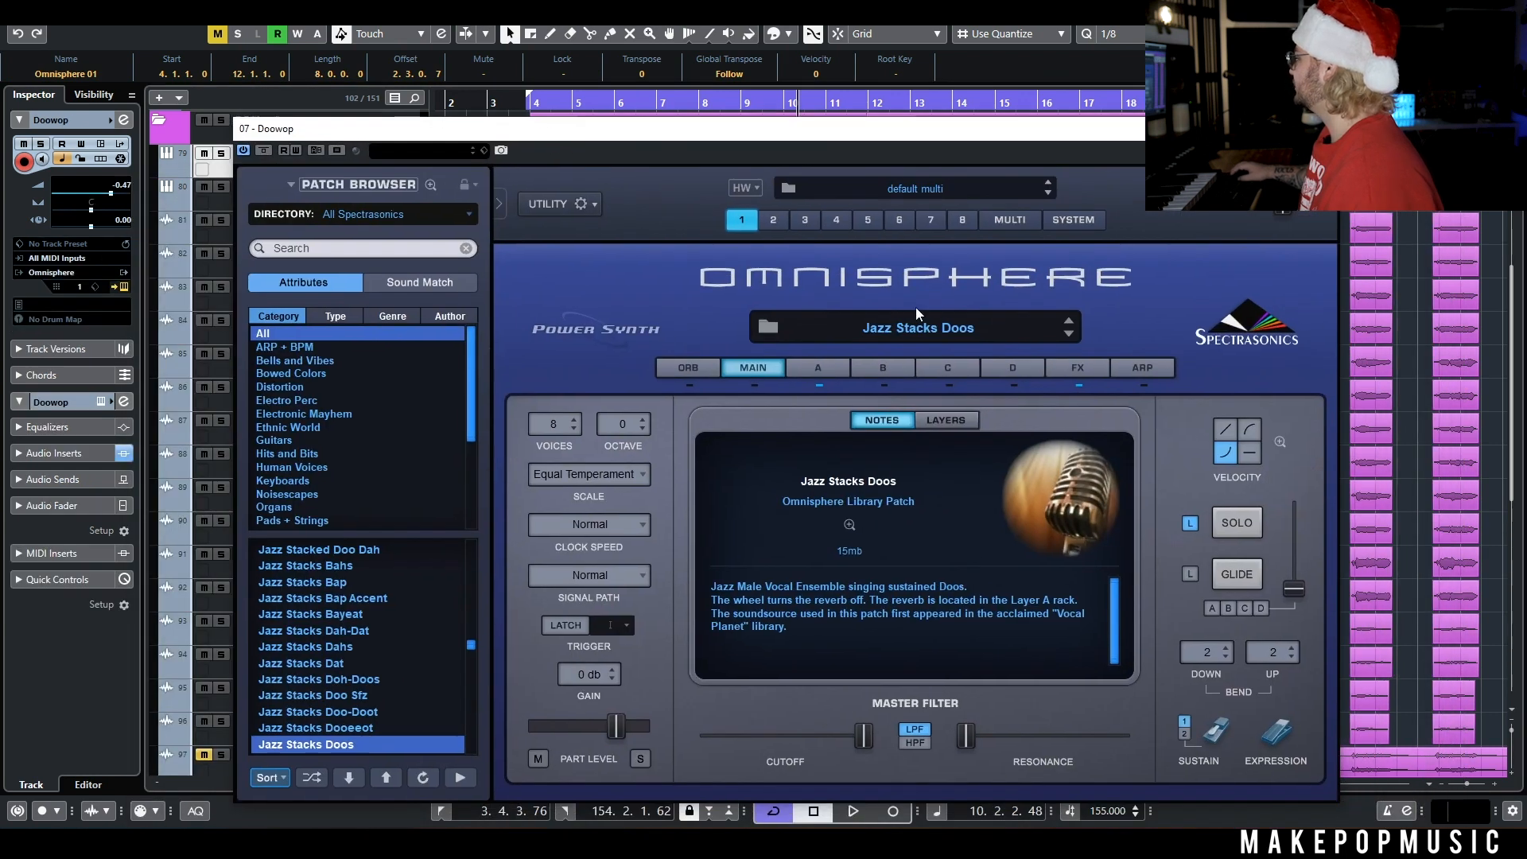
{"action": "key", "text": "Escape"}
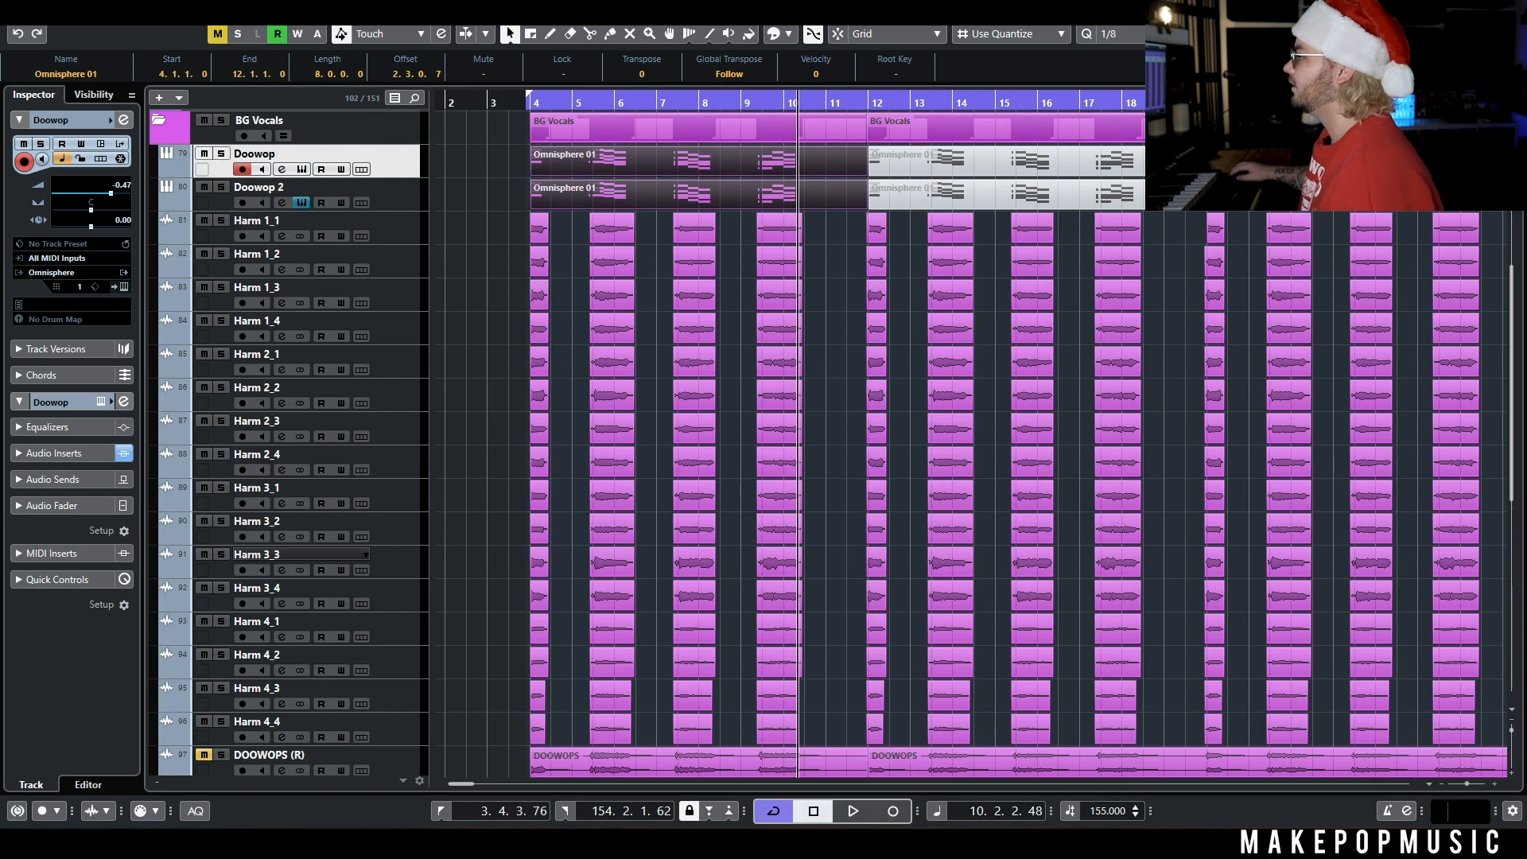
{"action": "left_click", "coordinate": [301, 203]}
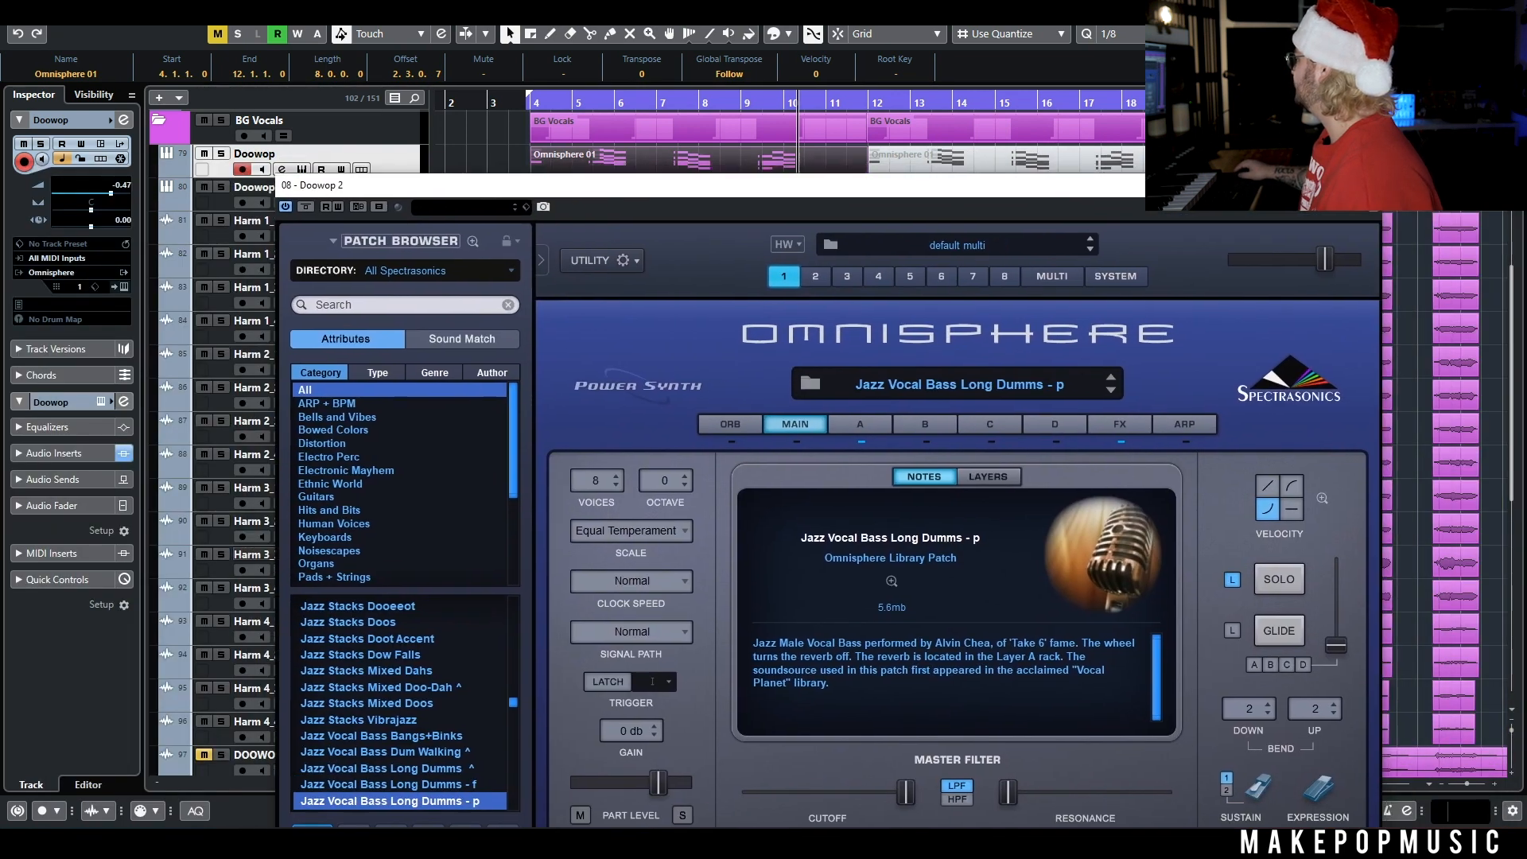
{"action": "key", "text": "Escape"}
Play the song with the Doowop and Doowop 2 tracks soloed, and extend the solo to the whole BG Vocals folder.
{"action": "key", "text": "space"}
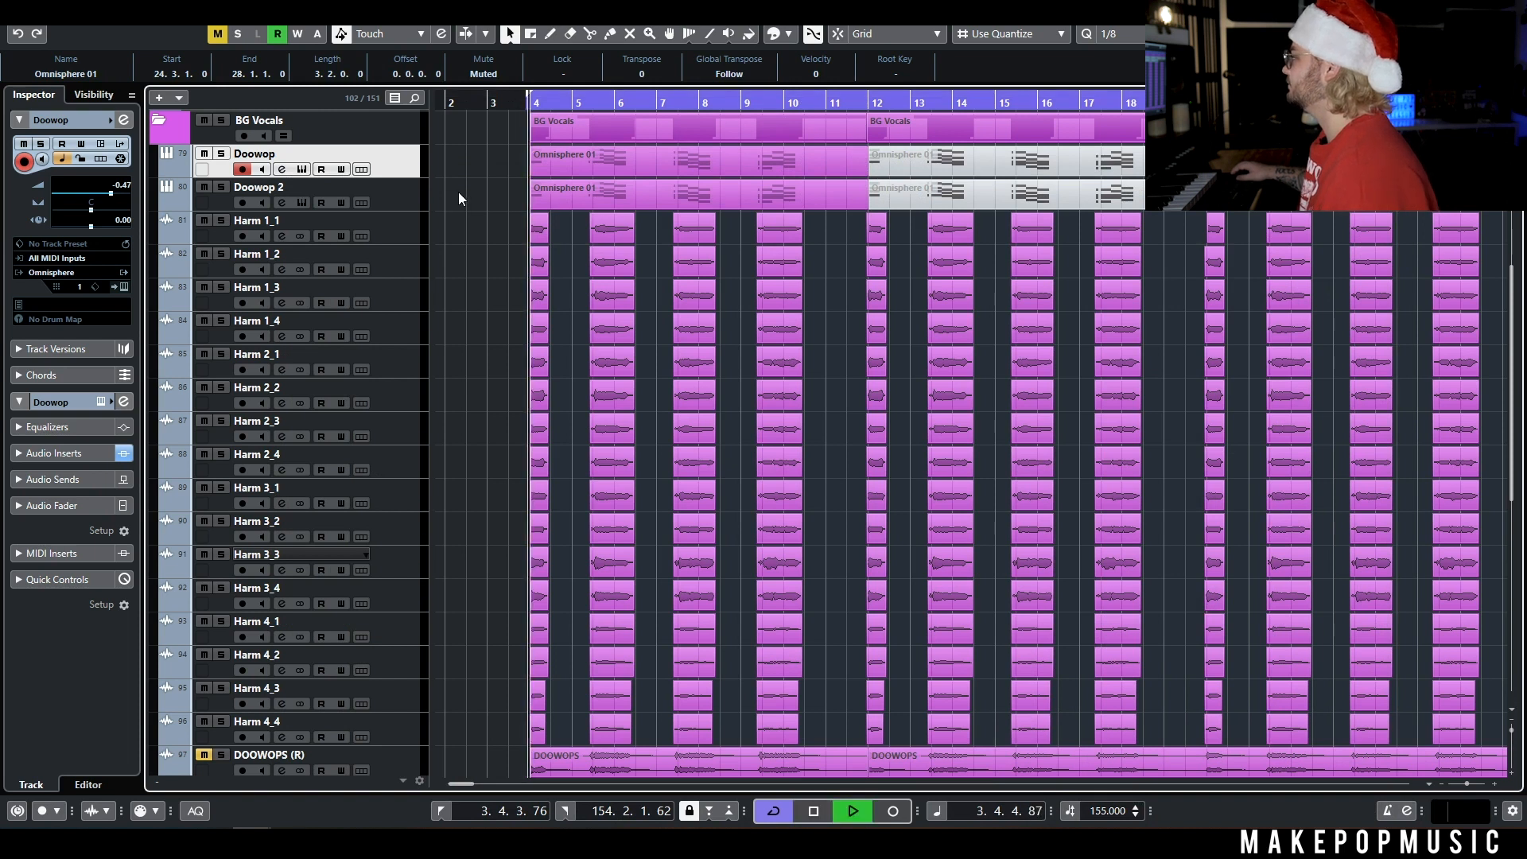
{"action": "left_click", "coordinate": [221, 187]}
{"action": "left_click", "coordinate": [222, 154]}
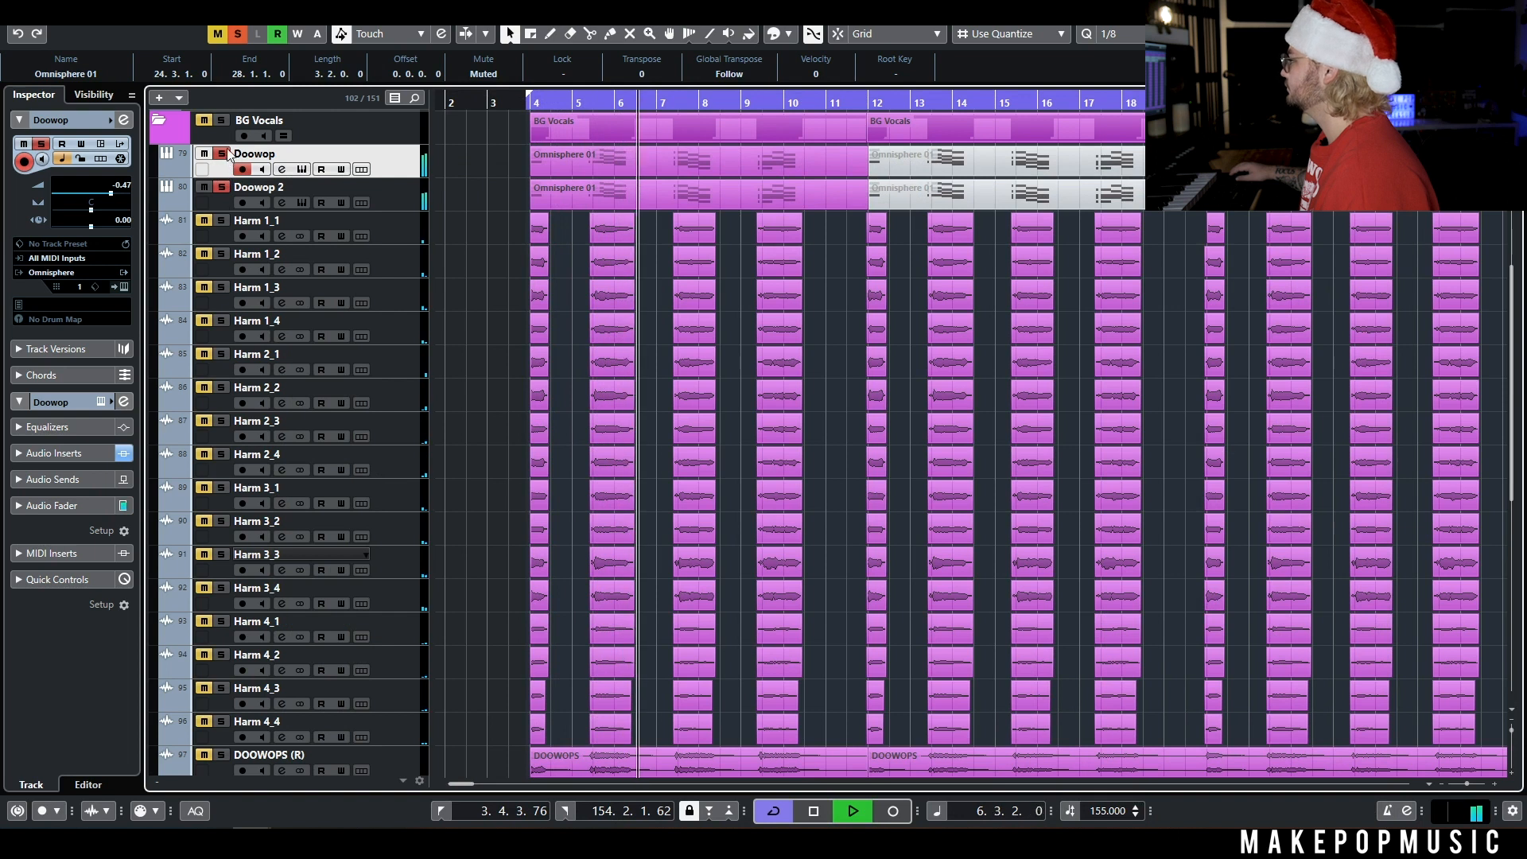
{"action": "left_click", "coordinate": [222, 121]}
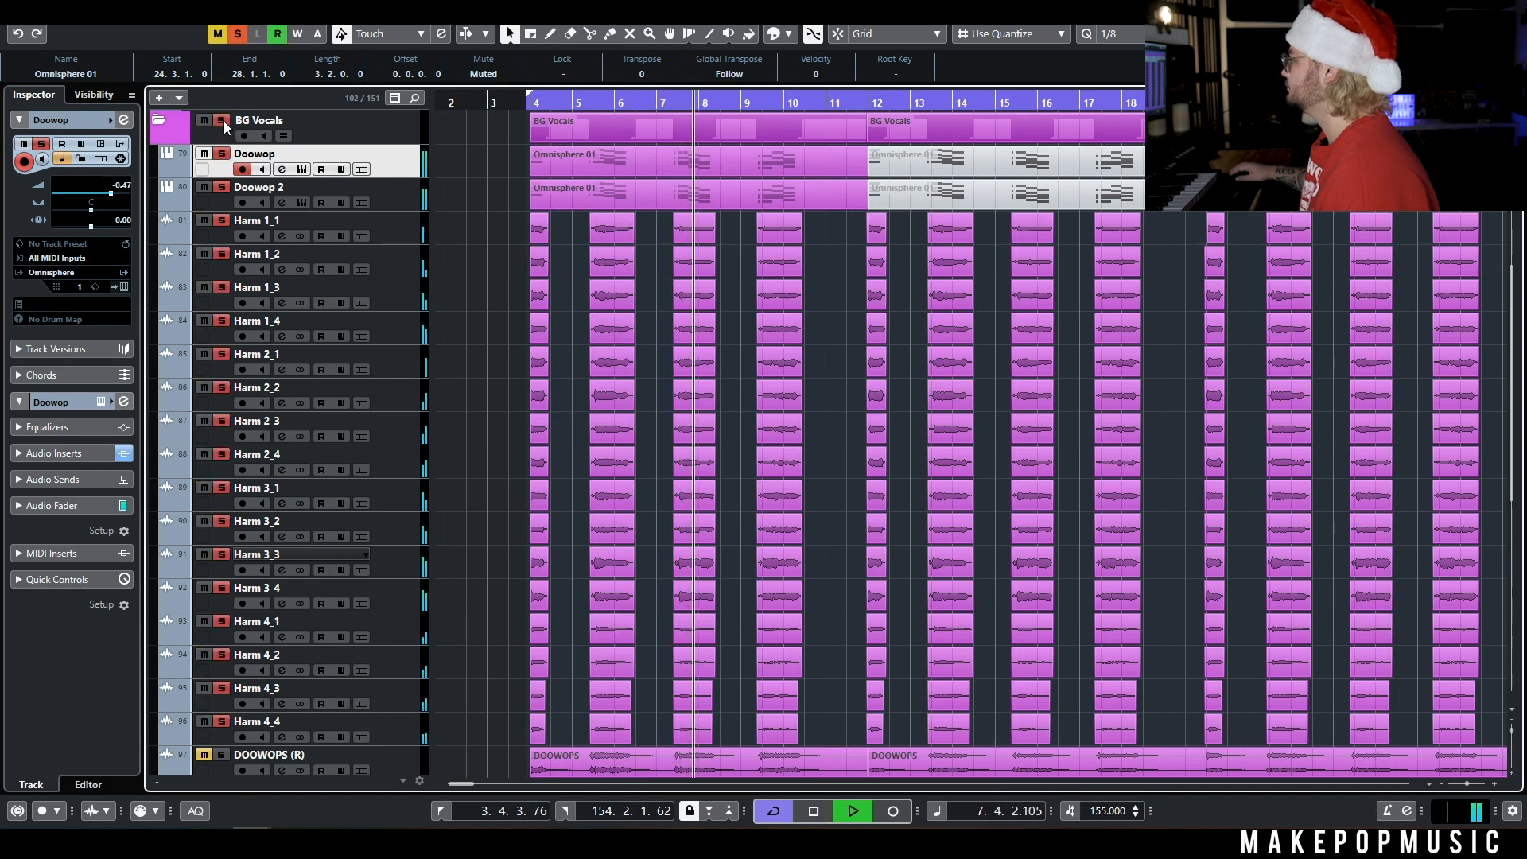
{"action": "scroll", "coordinate": [512, 274], "scroll_direction": "down", "scroll_amount": 5}
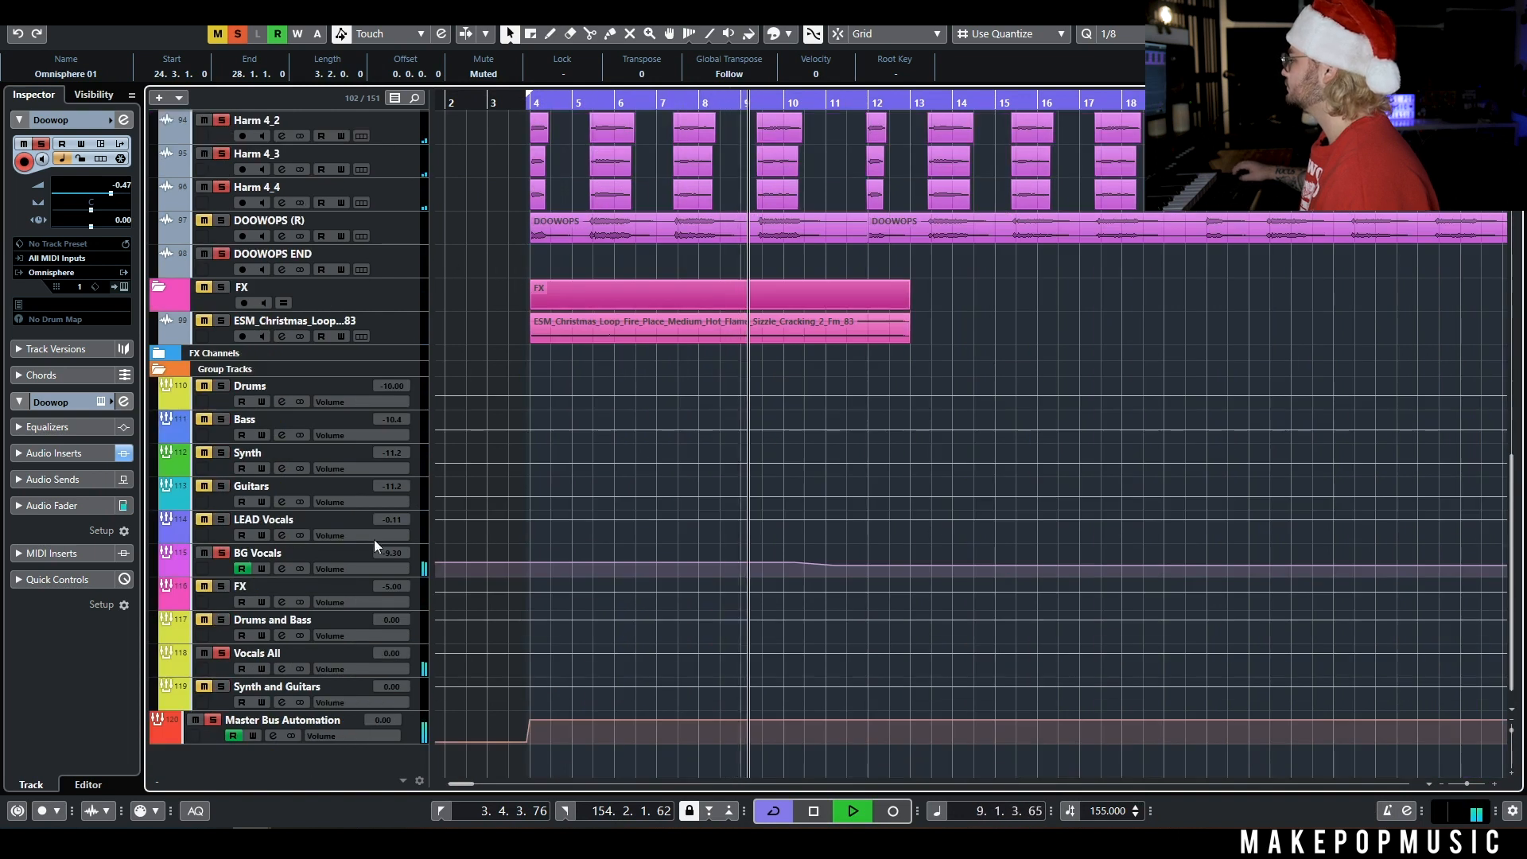
{"action": "key", "text": "space"}
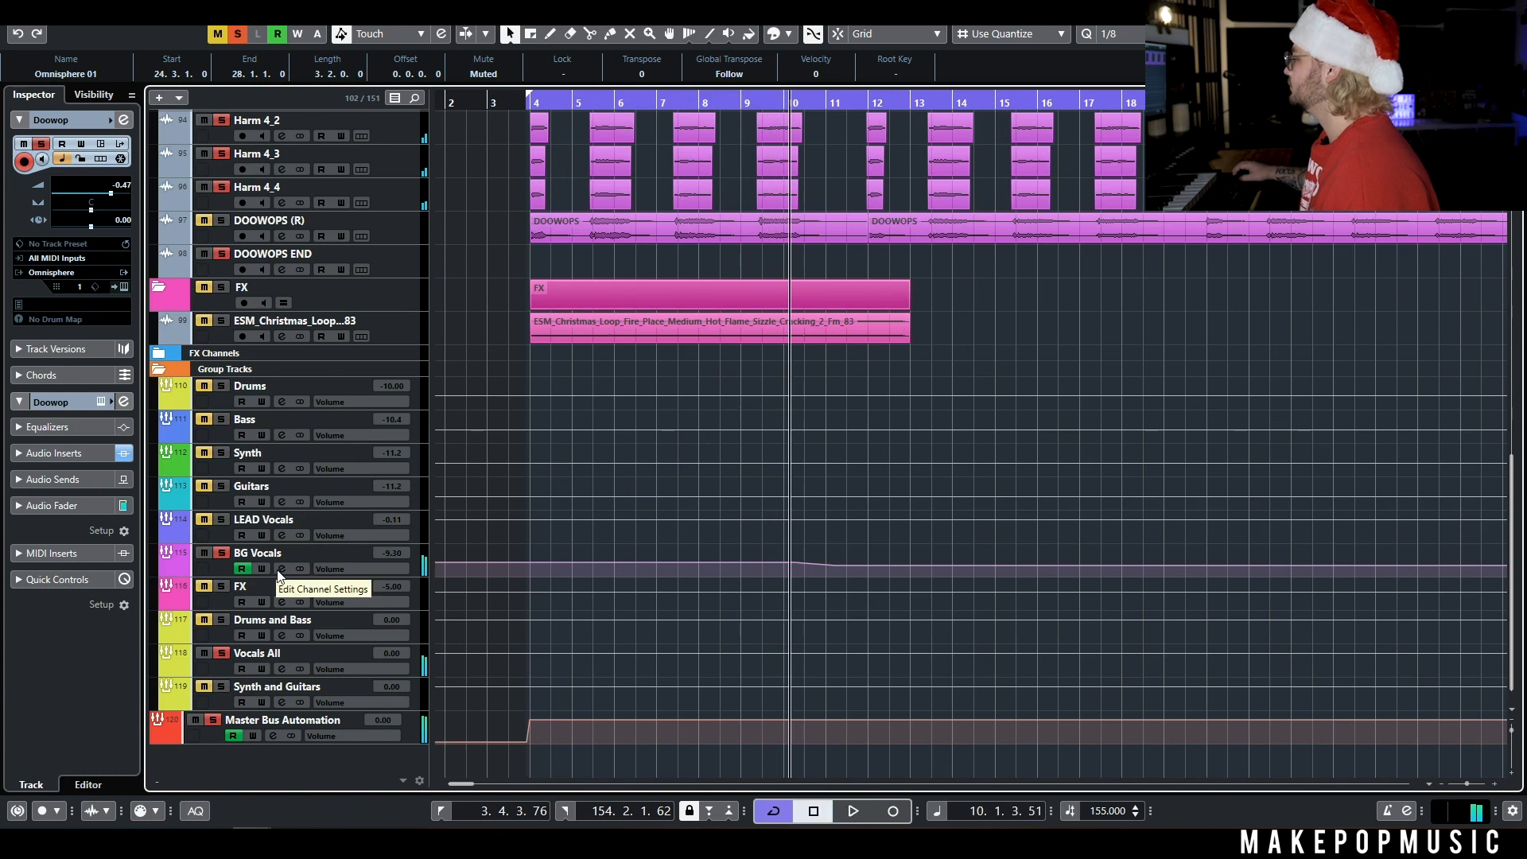
Audition the BG Vocals group channel with all its inserts activated, and bypass the inserts again.
{"action": "left_click", "coordinate": [280, 570]}
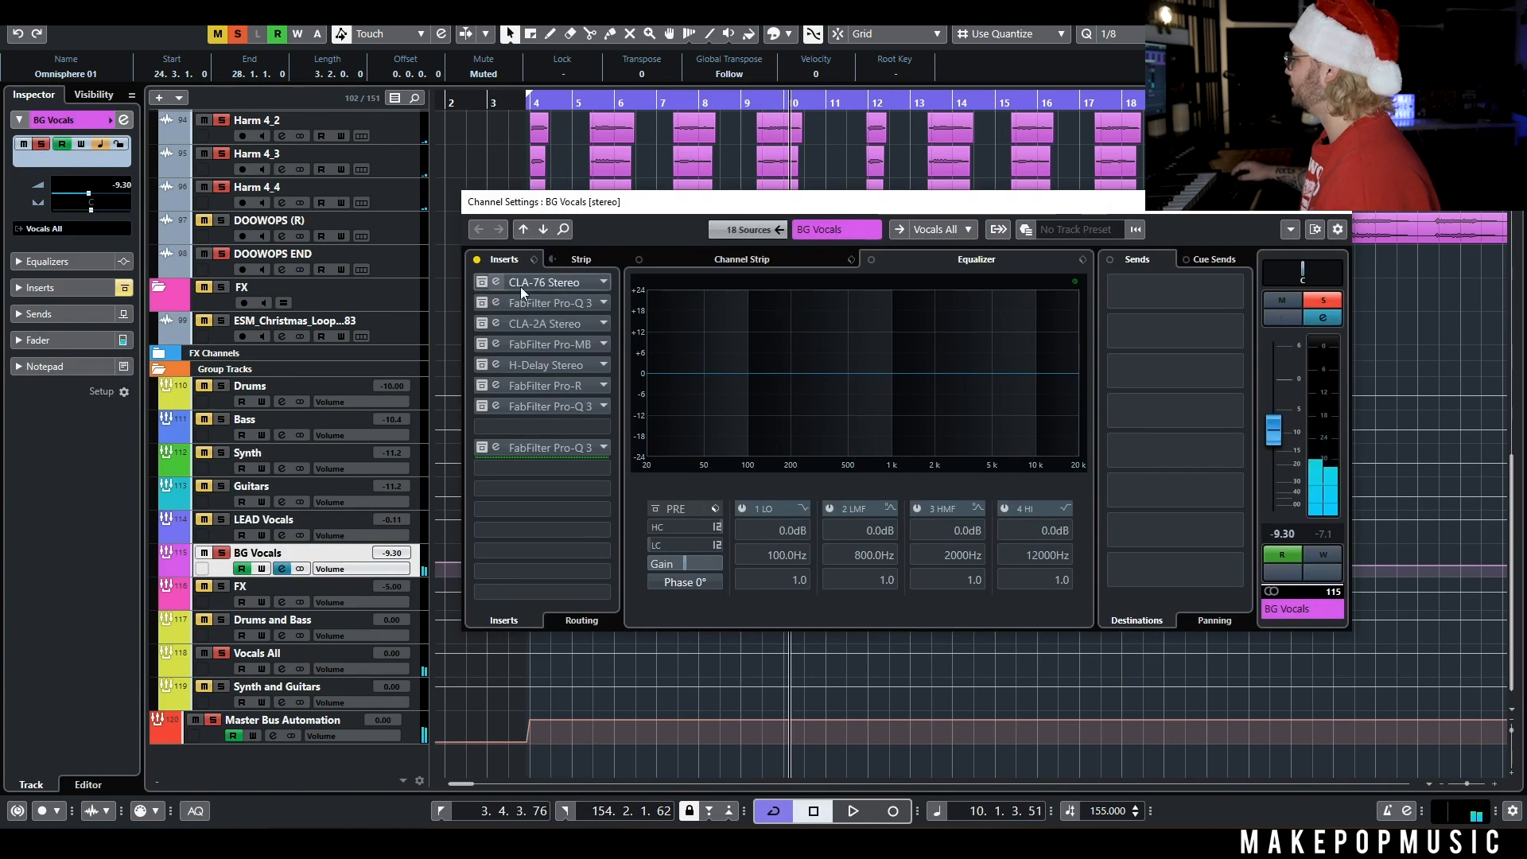
{"action": "left_click_drag", "start_coordinate": [478, 284], "coordinate": [483, 448]}
{"action": "double_click", "coordinate": [521, 105]}
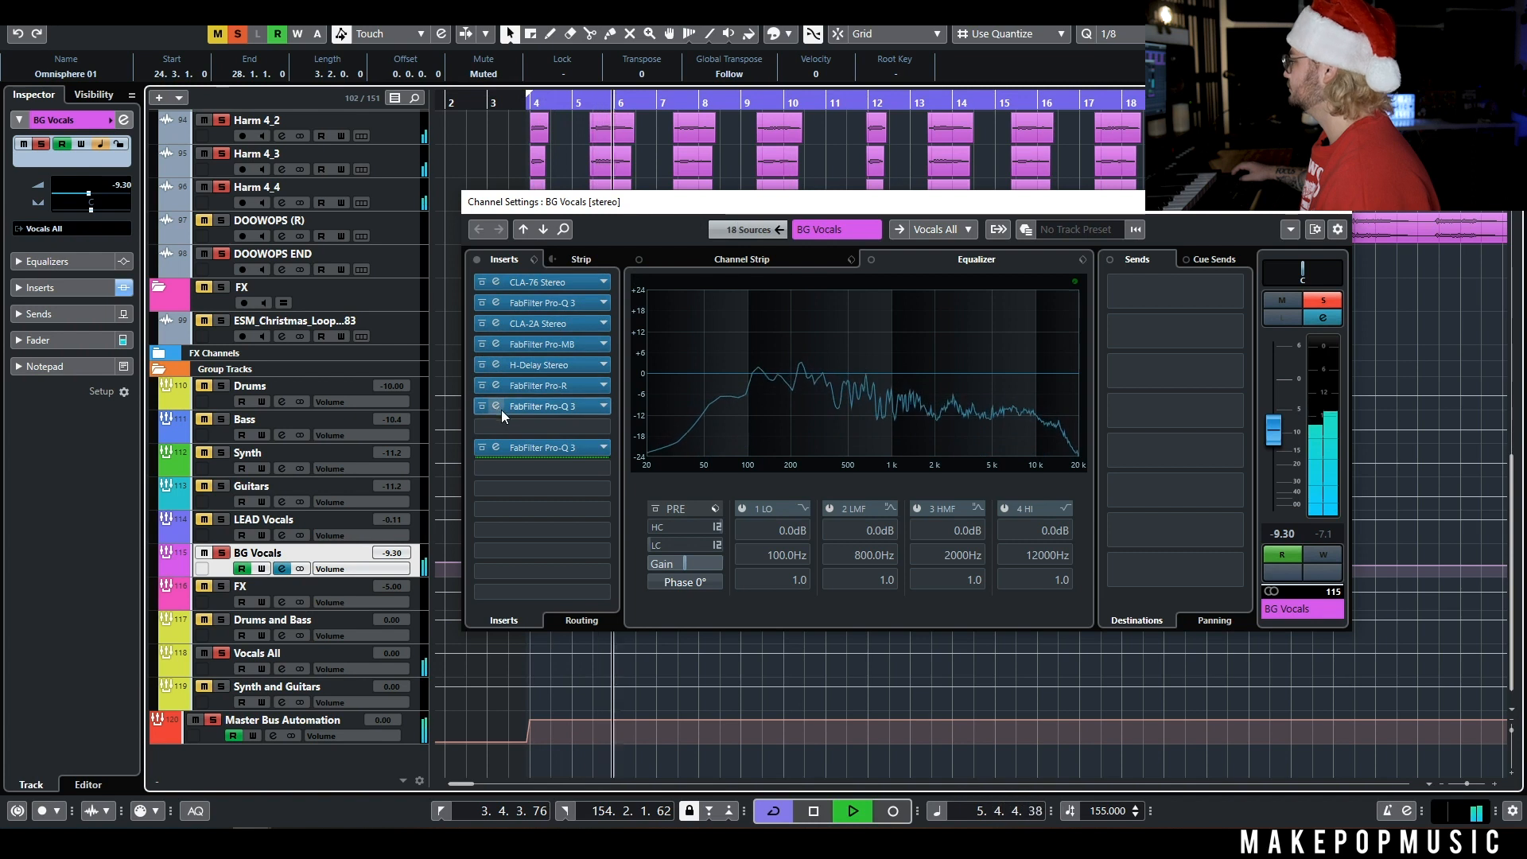
{"action": "key", "text": "space"}
{"action": "left_click", "coordinate": [476, 450]}
{"action": "left_click_drag", "start_coordinate": [479, 401], "coordinate": [478, 308]}
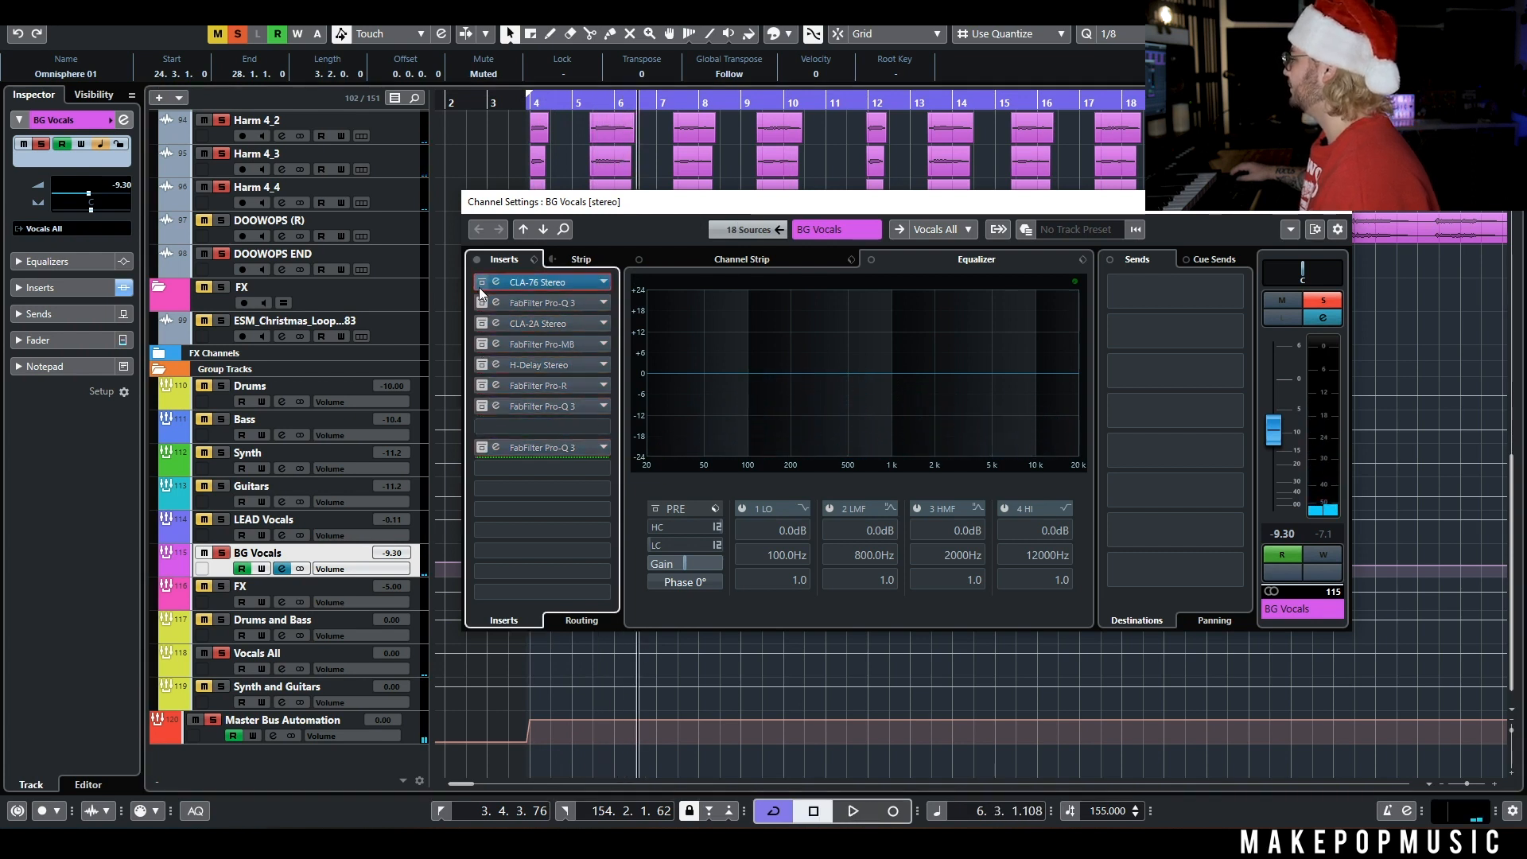
{"action": "key", "text": "Escape"}
Disable the Doowop, Doowop 2 and all Harm tracks in the BG Vocals folder.
{"action": "scroll", "coordinate": [479, 243], "scroll_direction": "up", "scroll_amount": 5}
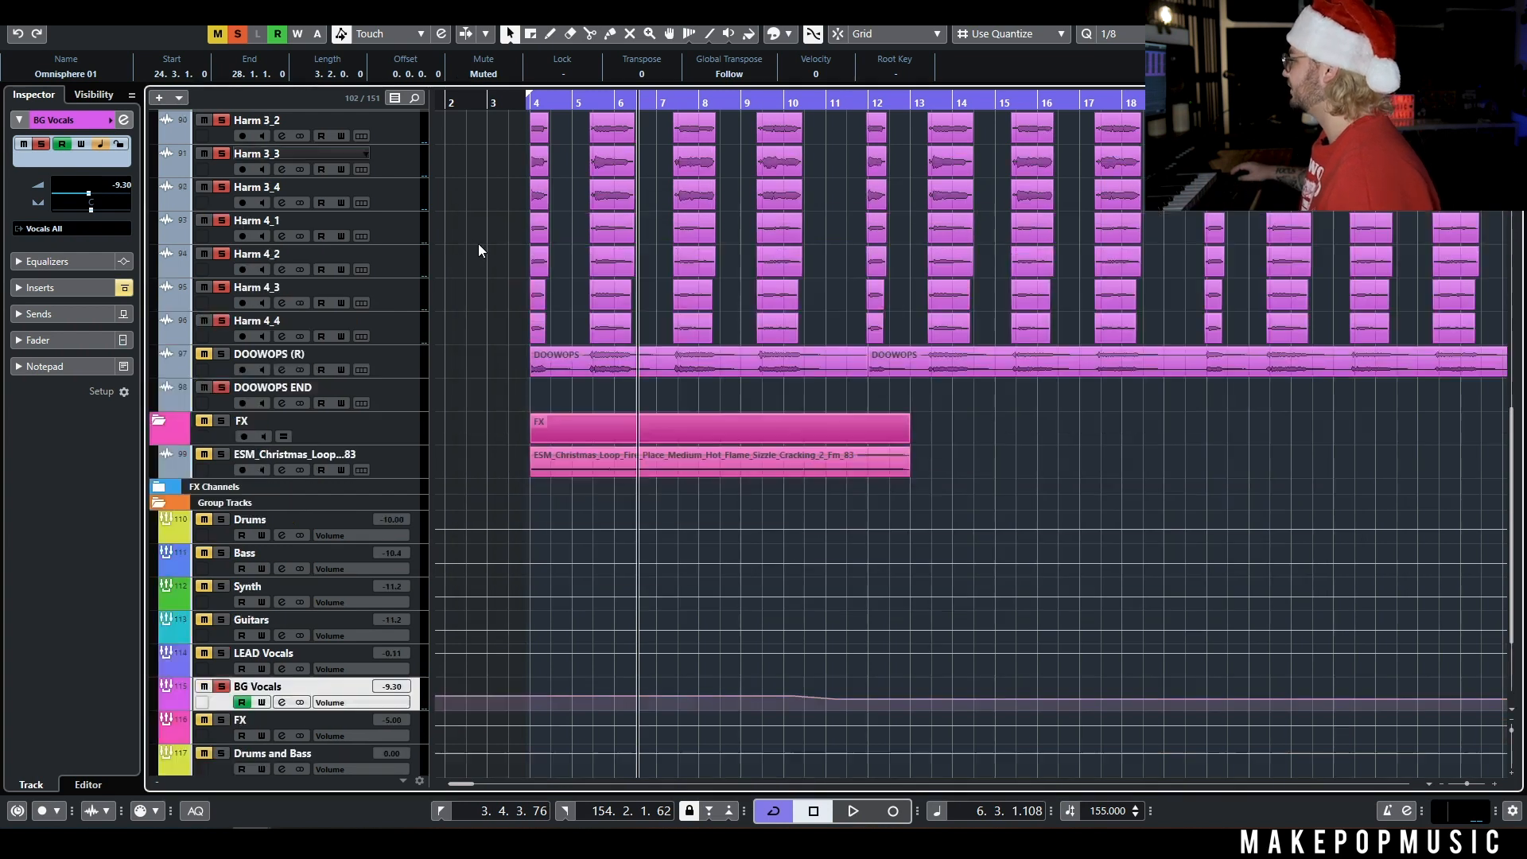
{"action": "scroll", "coordinate": [456, 401], "scroll_direction": "up", "scroll_amount": 5}
{"action": "key", "text": "g"}
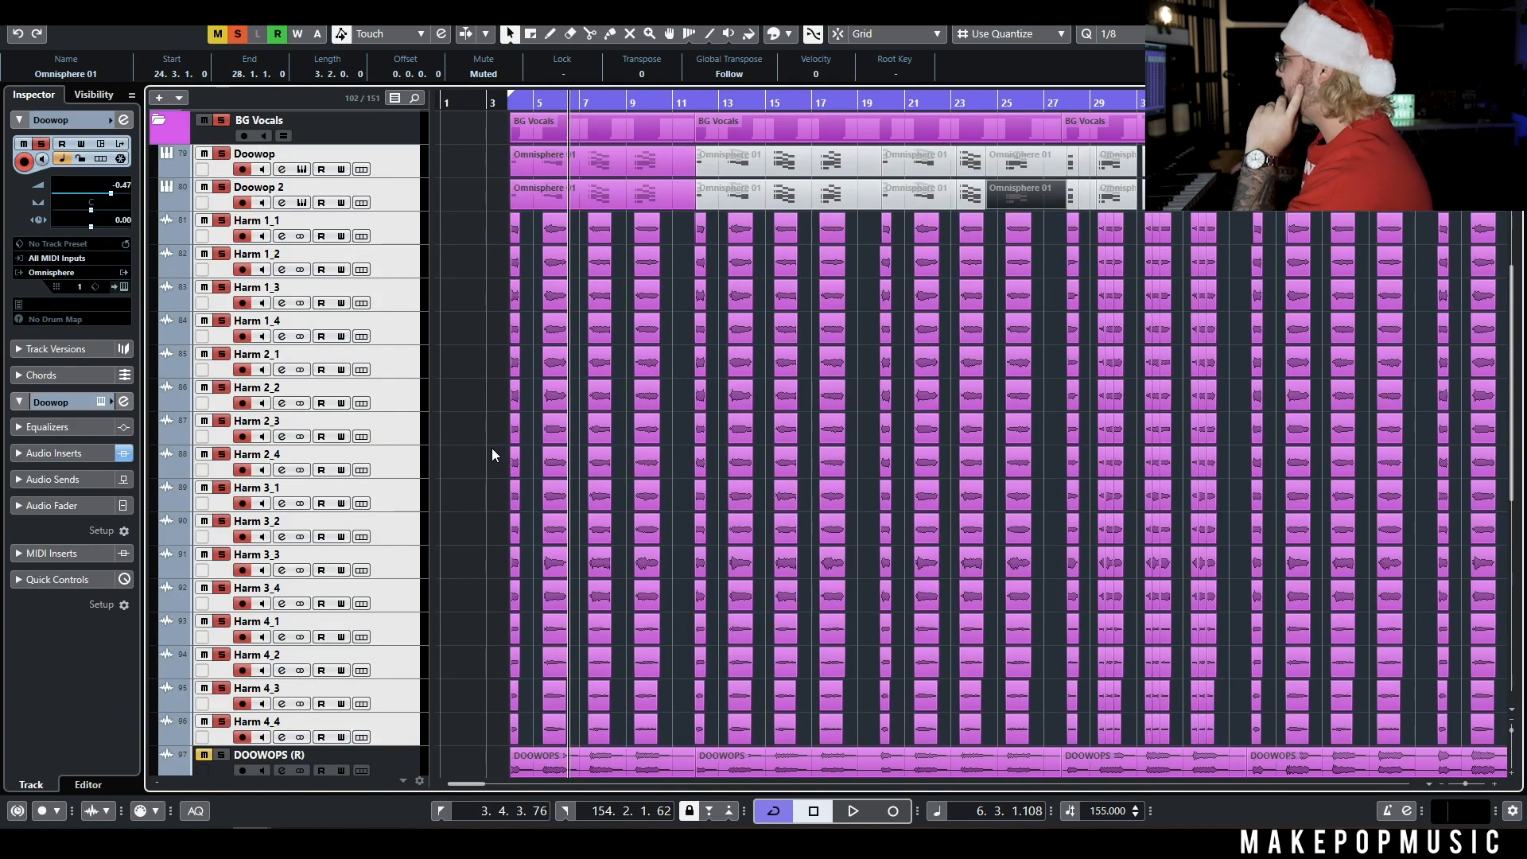
{"action": "key", "text": "shift+d"}
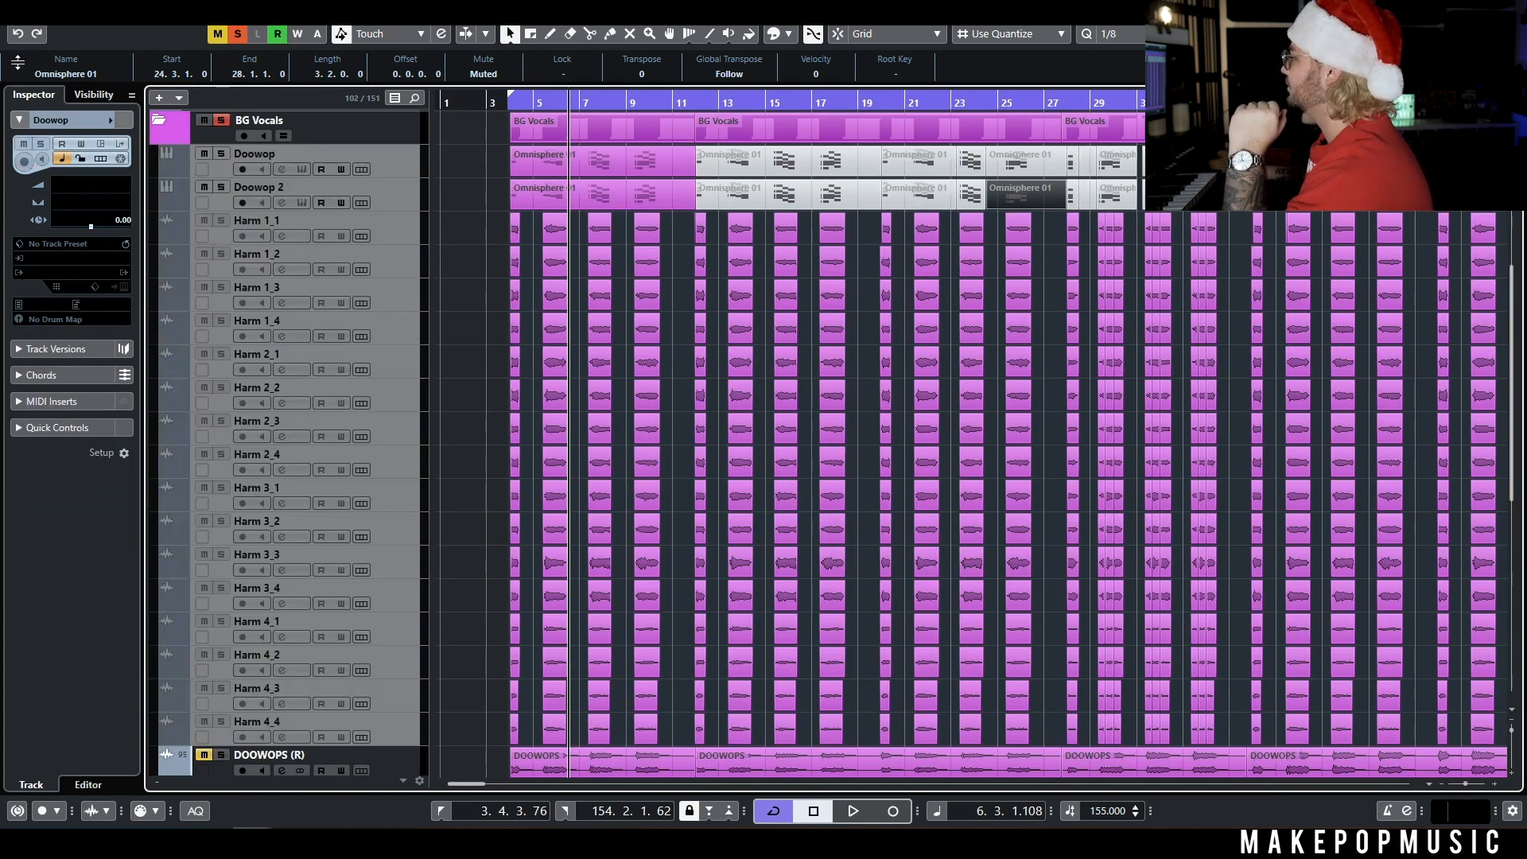
Hide the disabled Doowop and Harm tracks from the track list.
{"action": "left_click", "coordinate": [95, 96]}
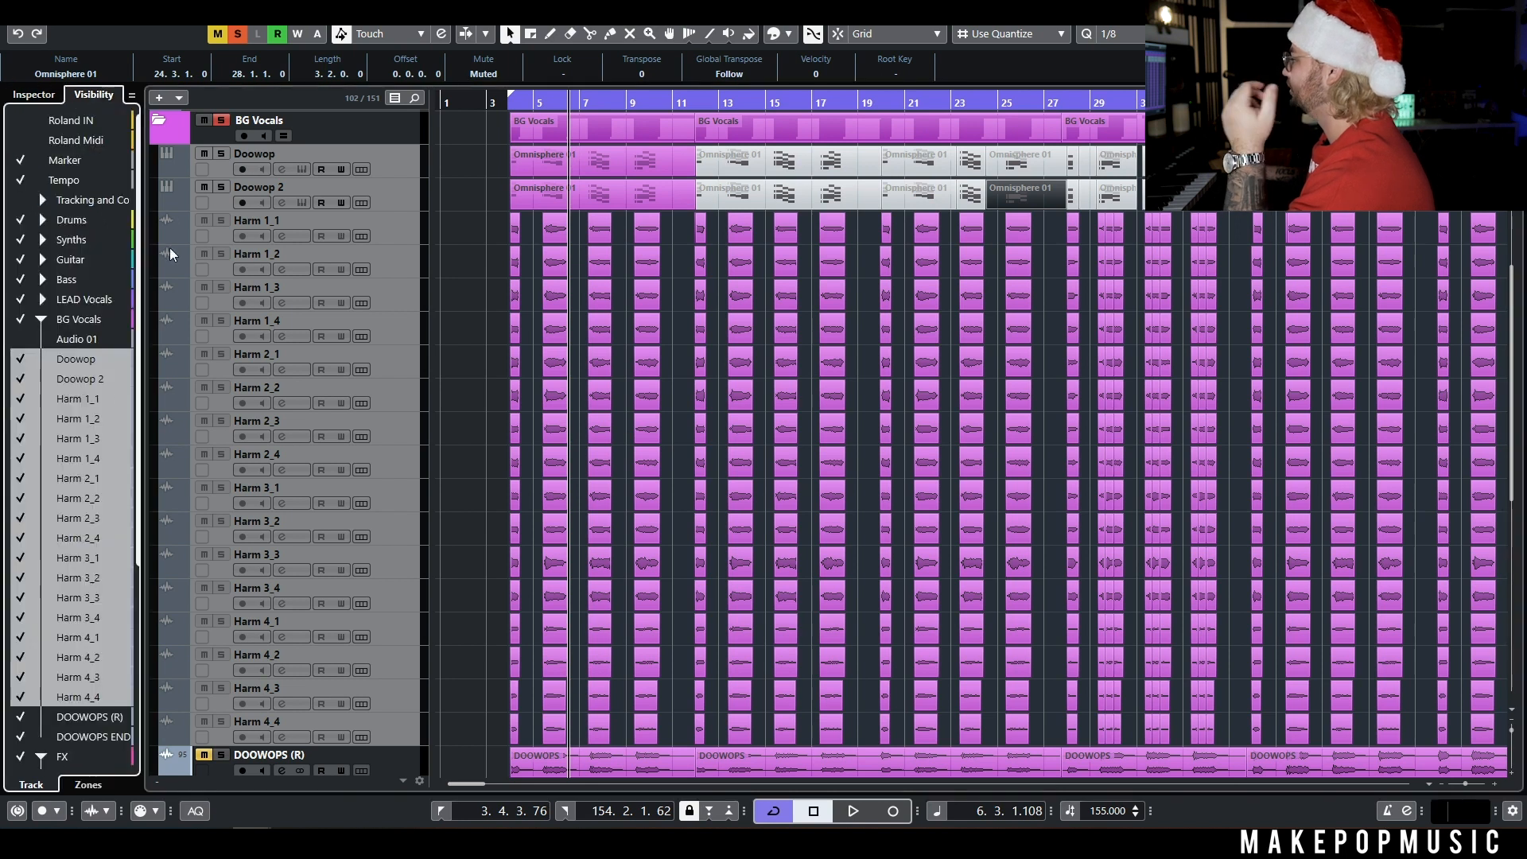
{"action": "left_click", "coordinate": [14, 364]}
{"action": "left_click", "coordinate": [405, 336]}
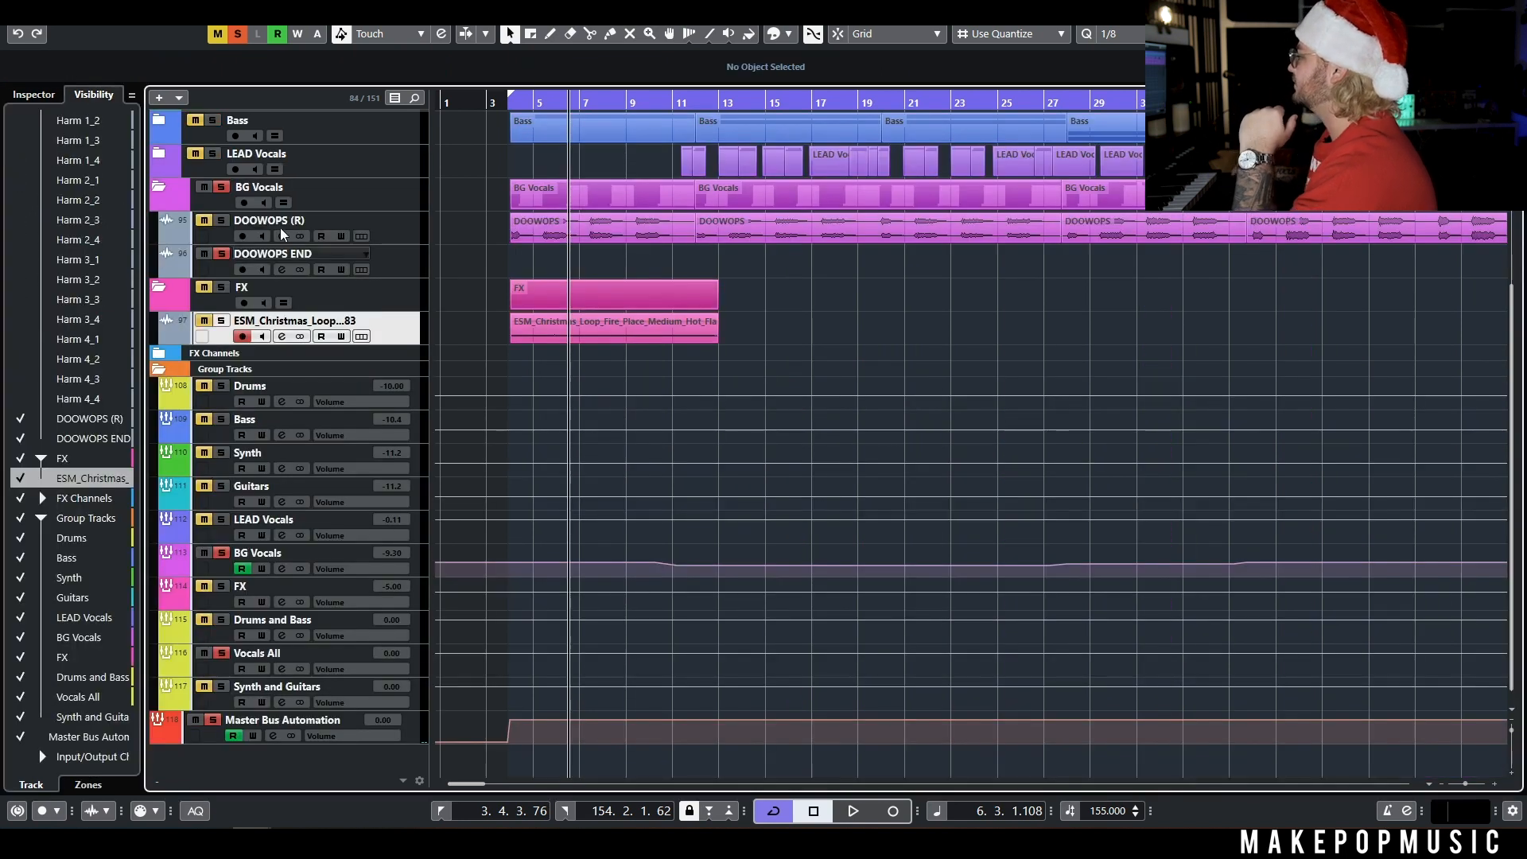
Unmute and solo the DOOWOPS (R) track, and play it from just before bar 4 with its track settings shown.
{"action": "left_click", "coordinate": [397, 262]}
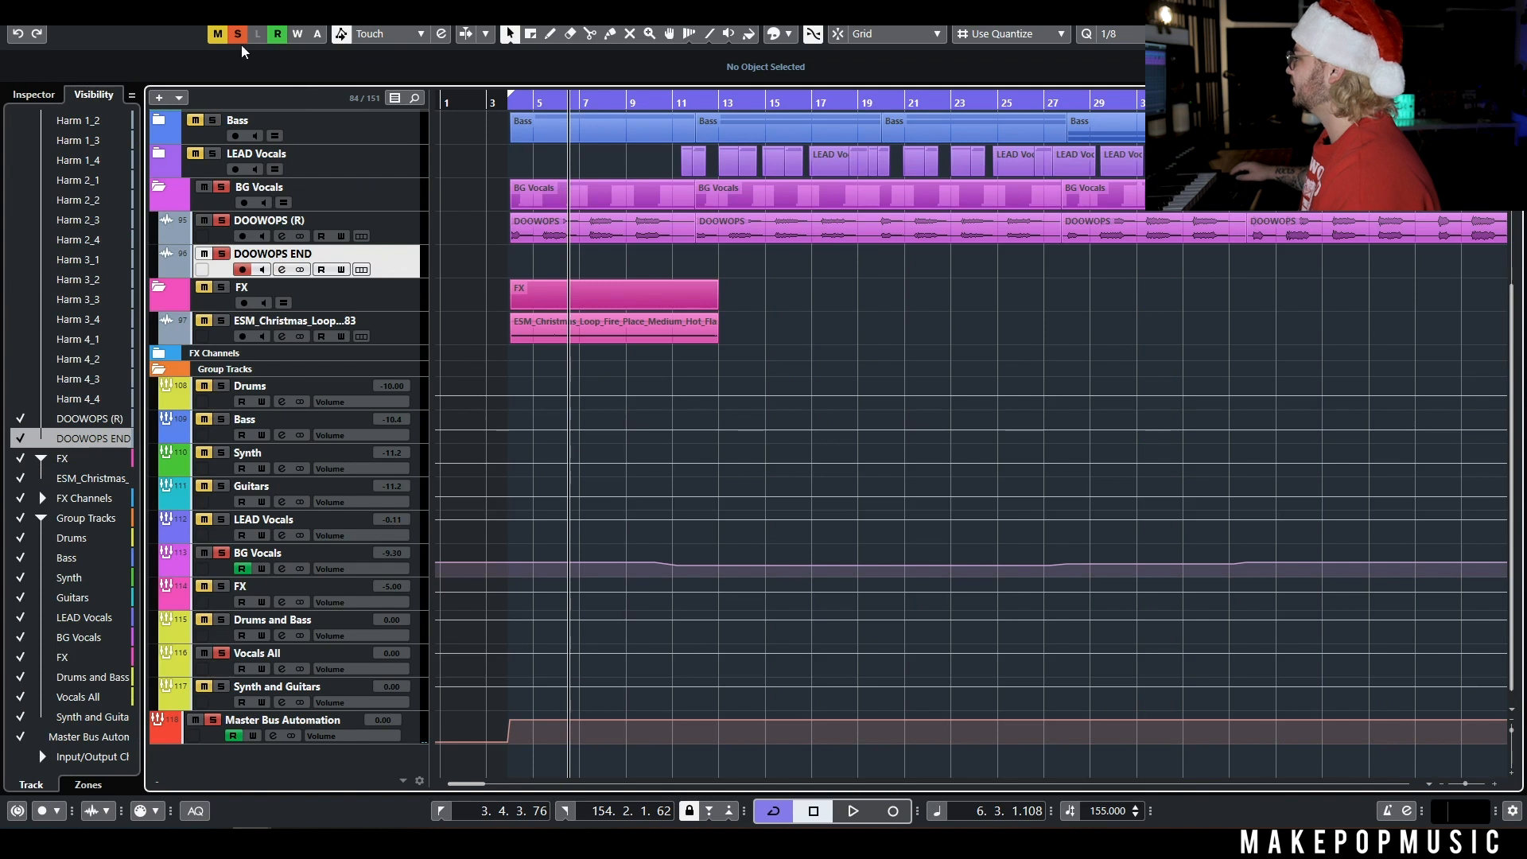
{"action": "left_click", "coordinate": [504, 99]}
{"action": "key", "text": "space"}
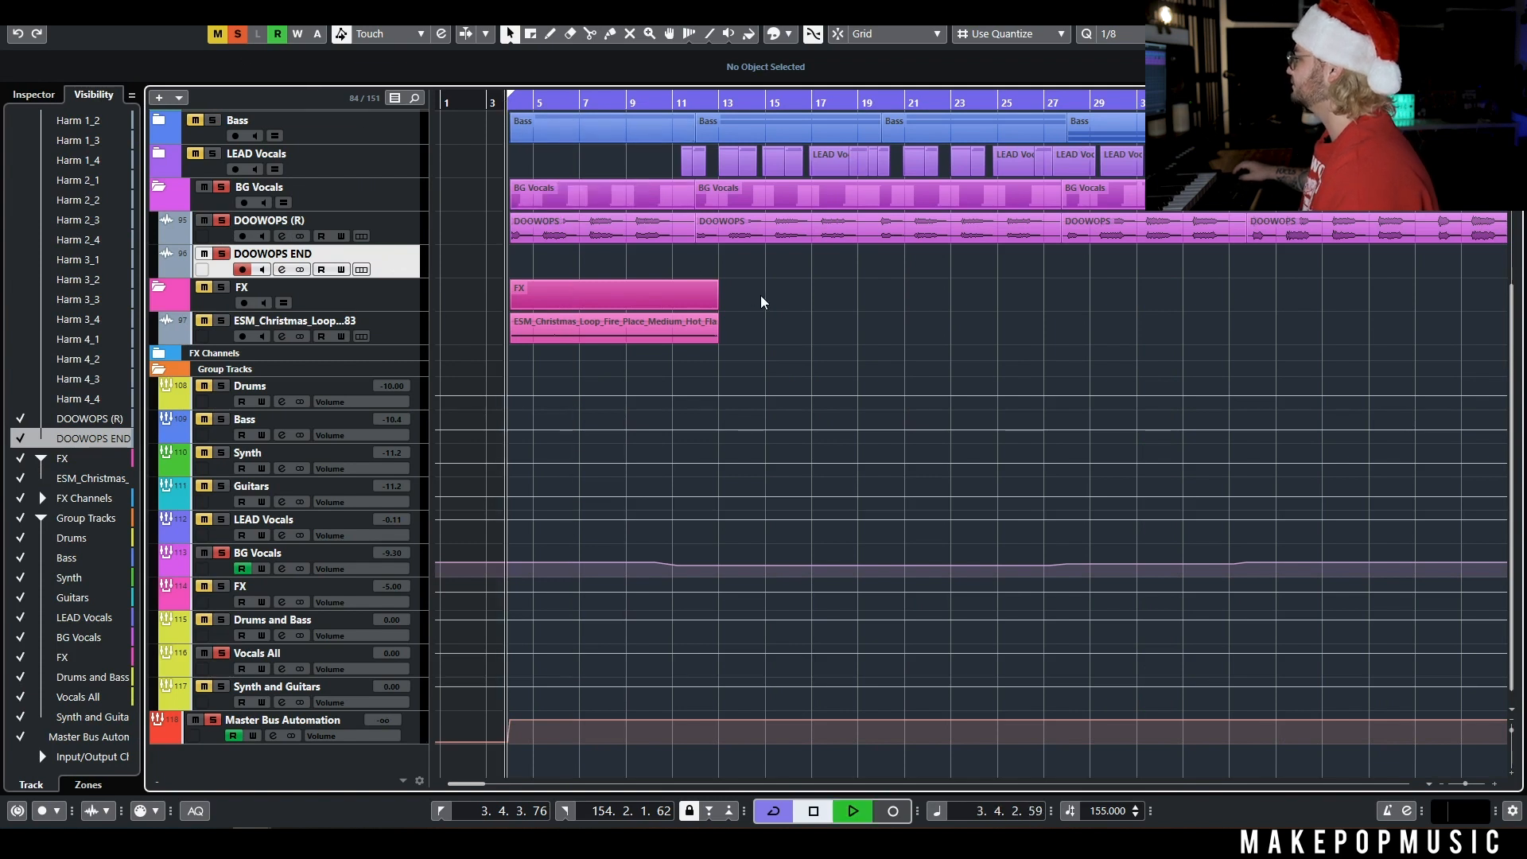
{"action": "key", "text": "Up"}
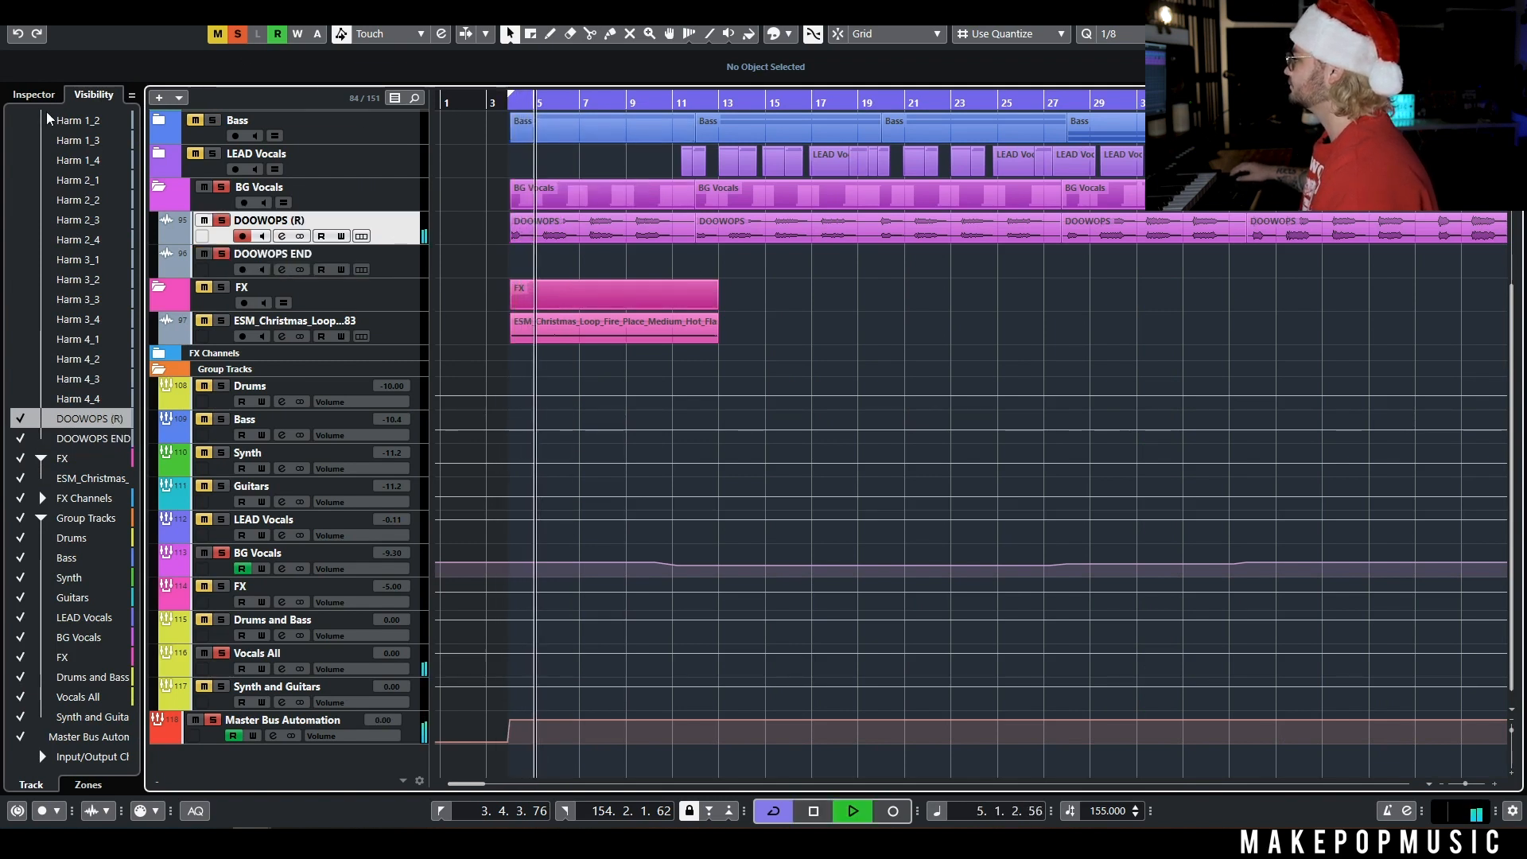
{"action": "left_click", "coordinate": [33, 94]}
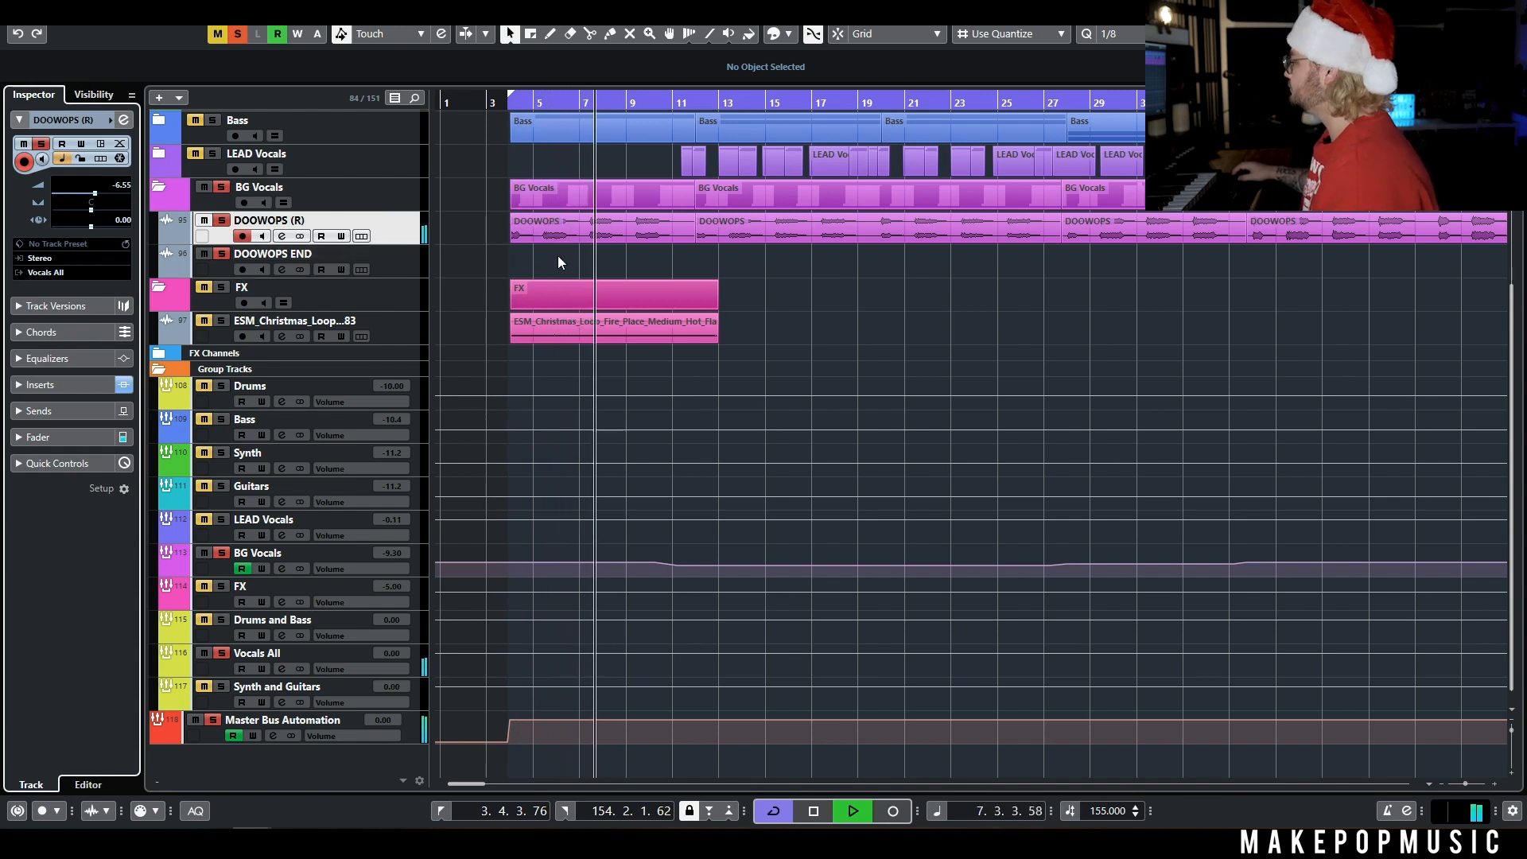
{"action": "key", "text": "space"}
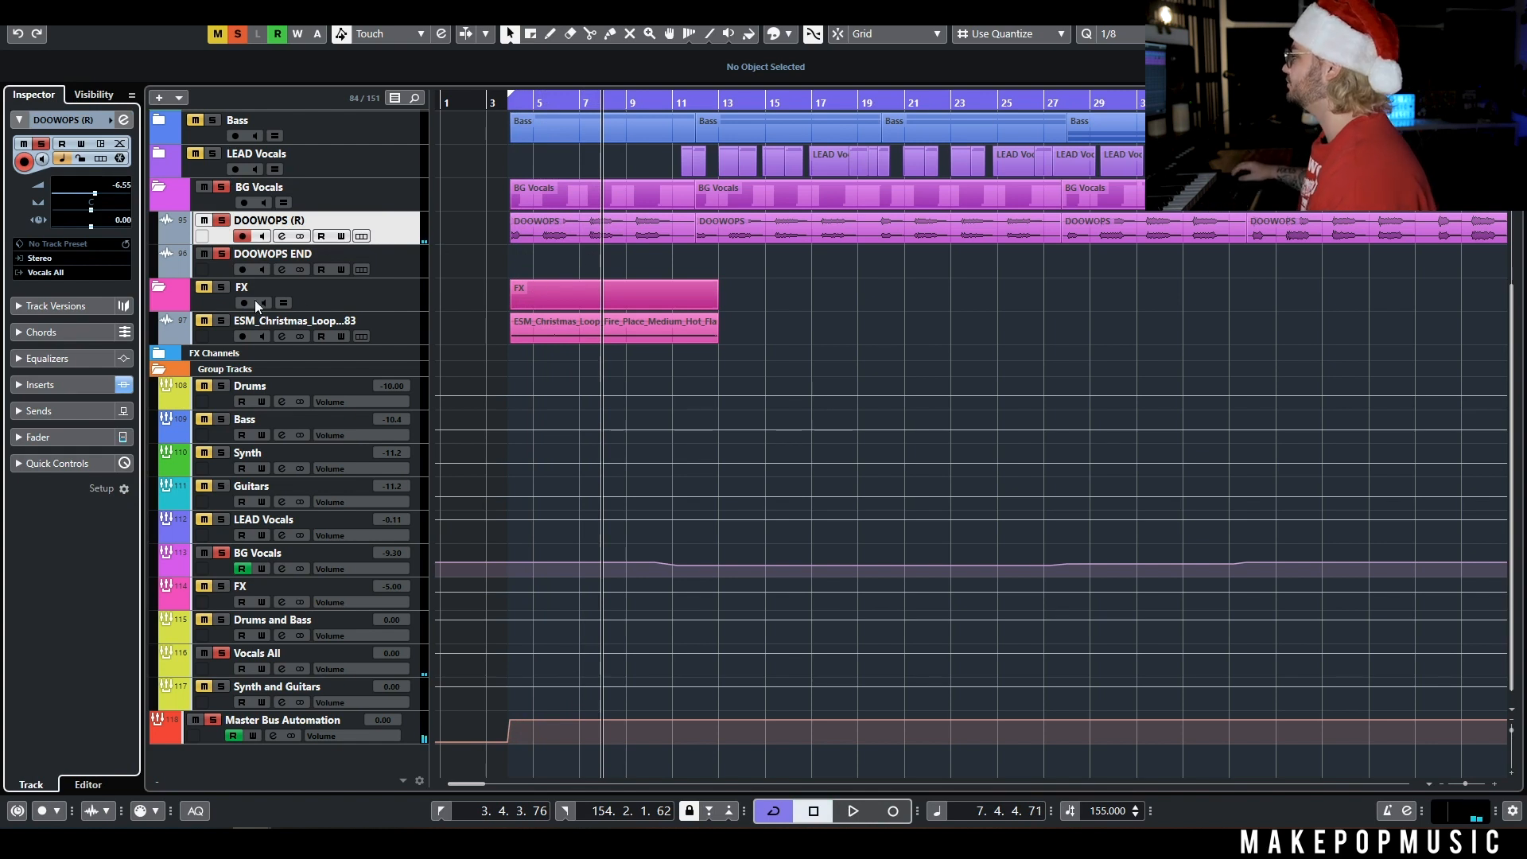
Solo the ESM_Christmas_Loop fireplace track, and play it together with the DOOWOPS (R) track from the song's start.
{"action": "left_click", "coordinate": [501, 104]}
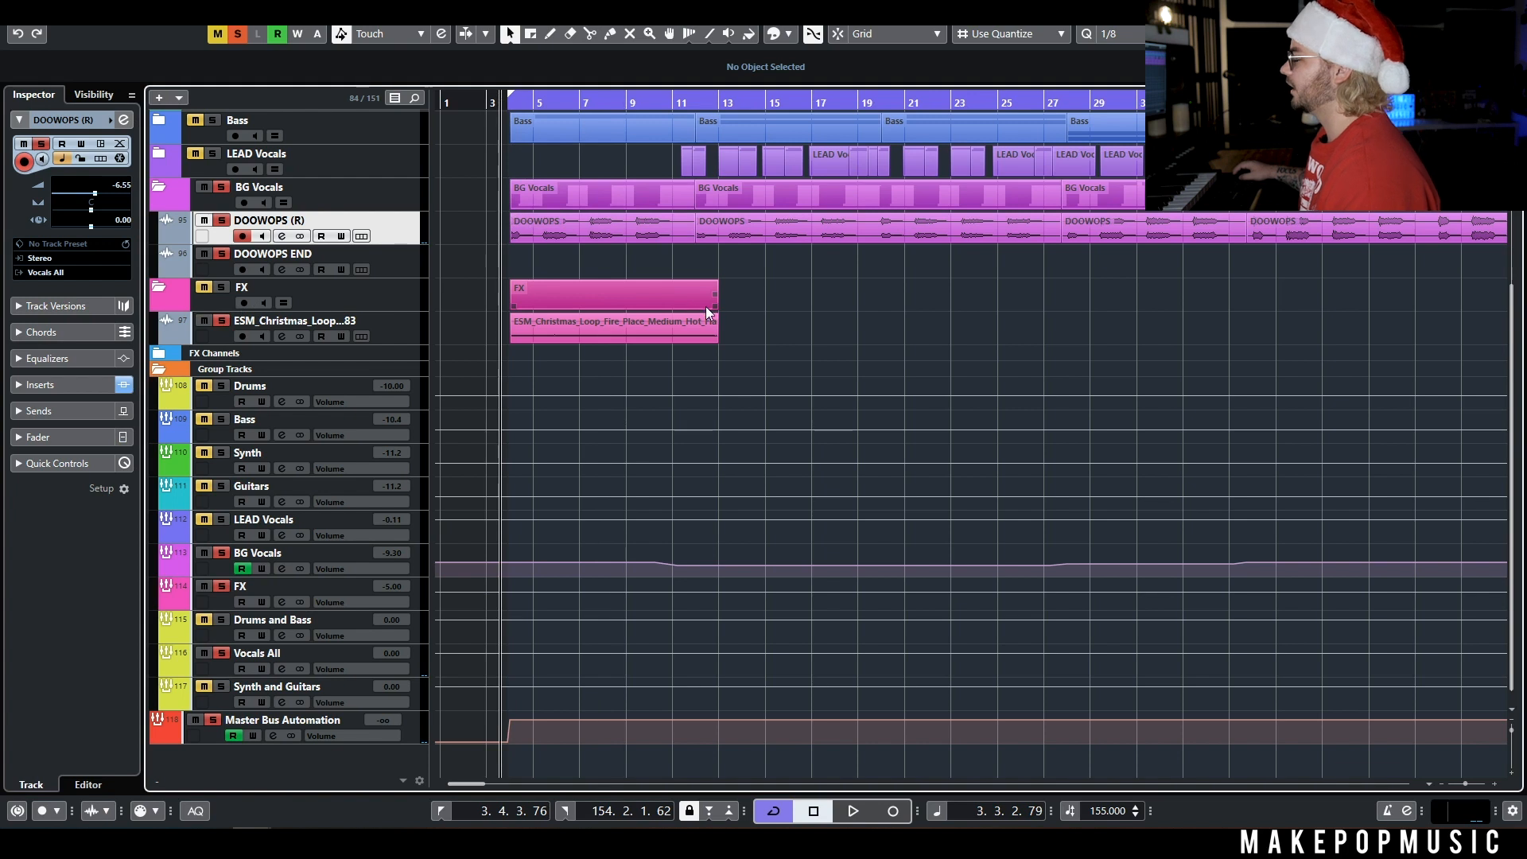
{"action": "key", "text": "space"}
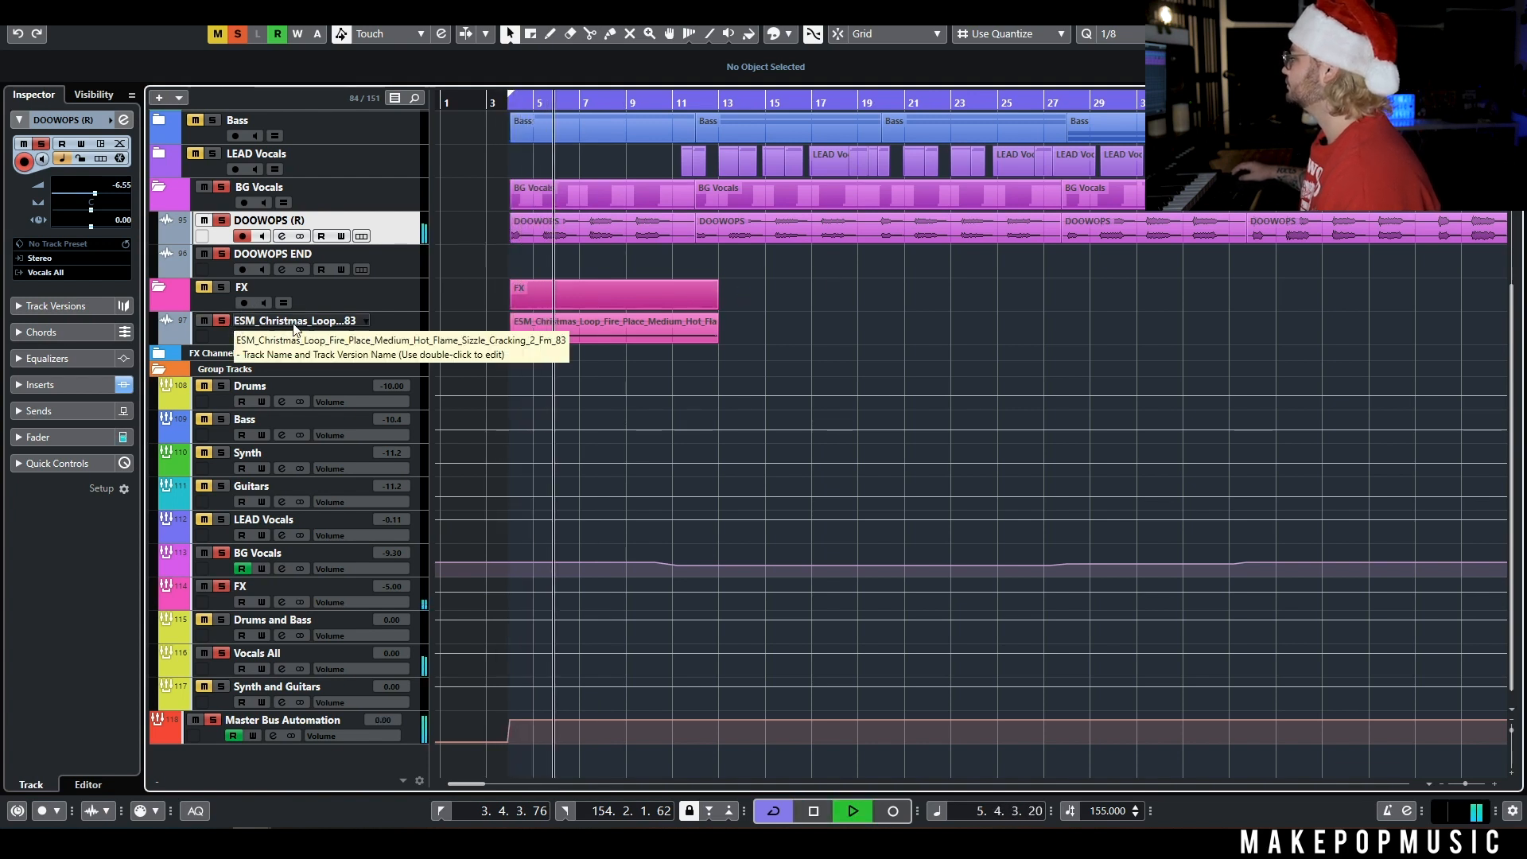
{"action": "key", "text": "space"}
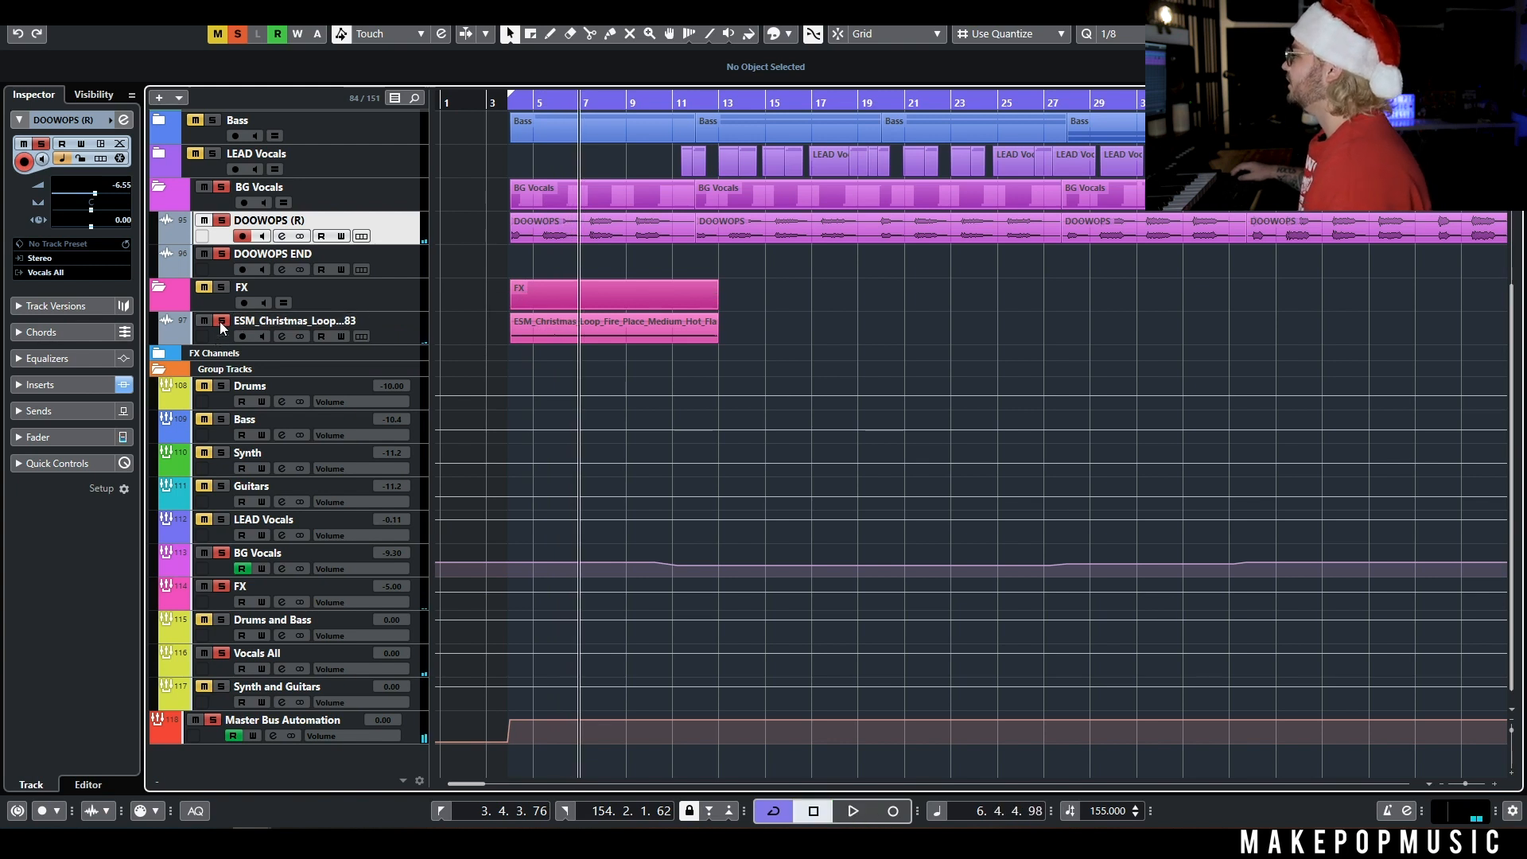
{"action": "scroll", "coordinate": [523, 318], "scroll_direction": "up", "scroll_amount": 3}
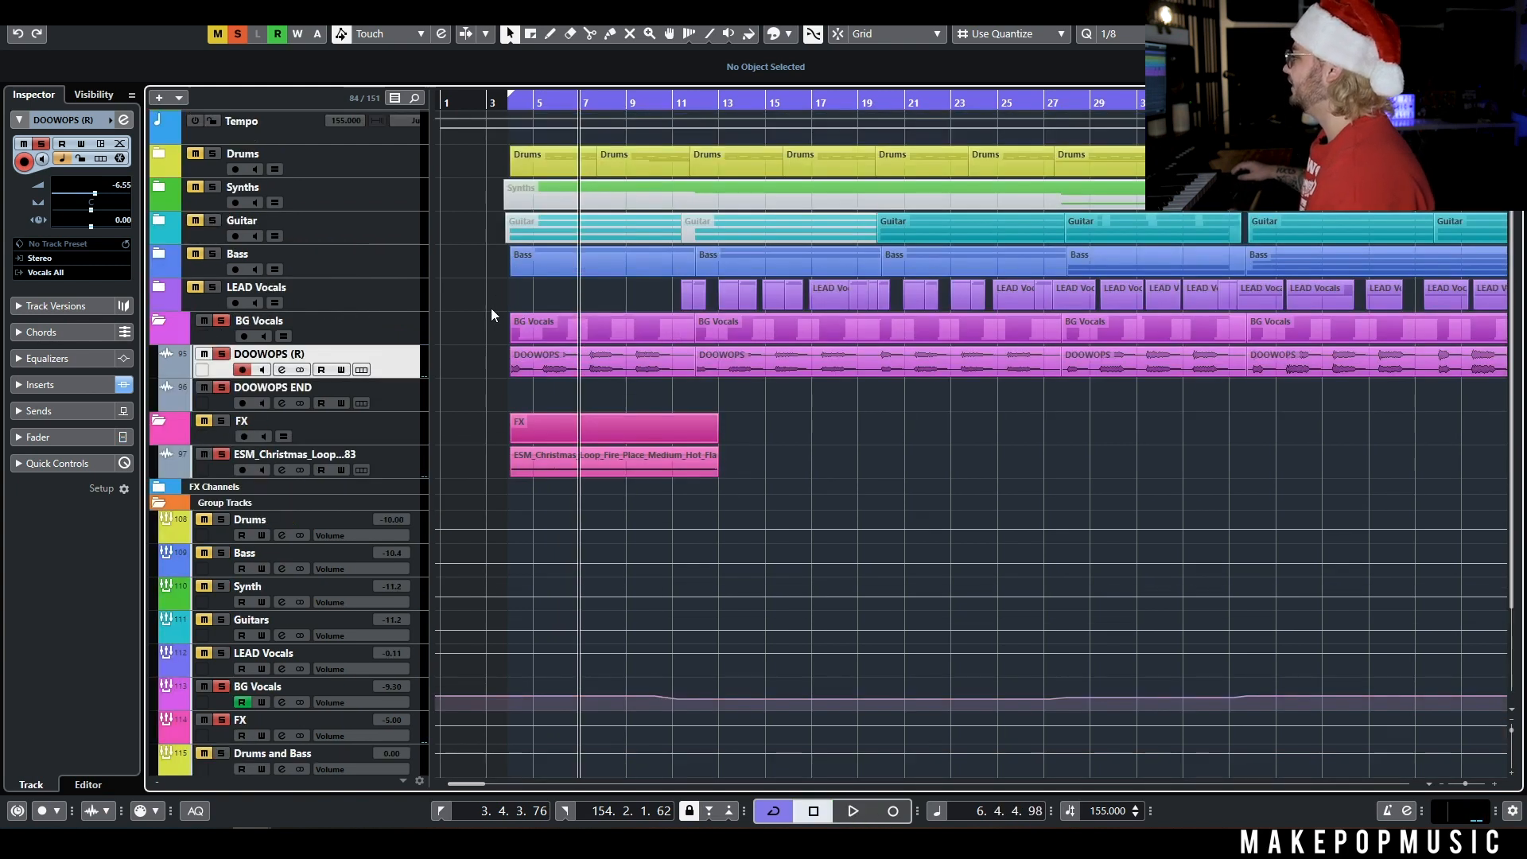
Solo the Upright Bass track in the Bass folder and bring up its HALion Sonic SE instrument for viewing.
{"action": "left_click", "coordinate": [164, 252]}
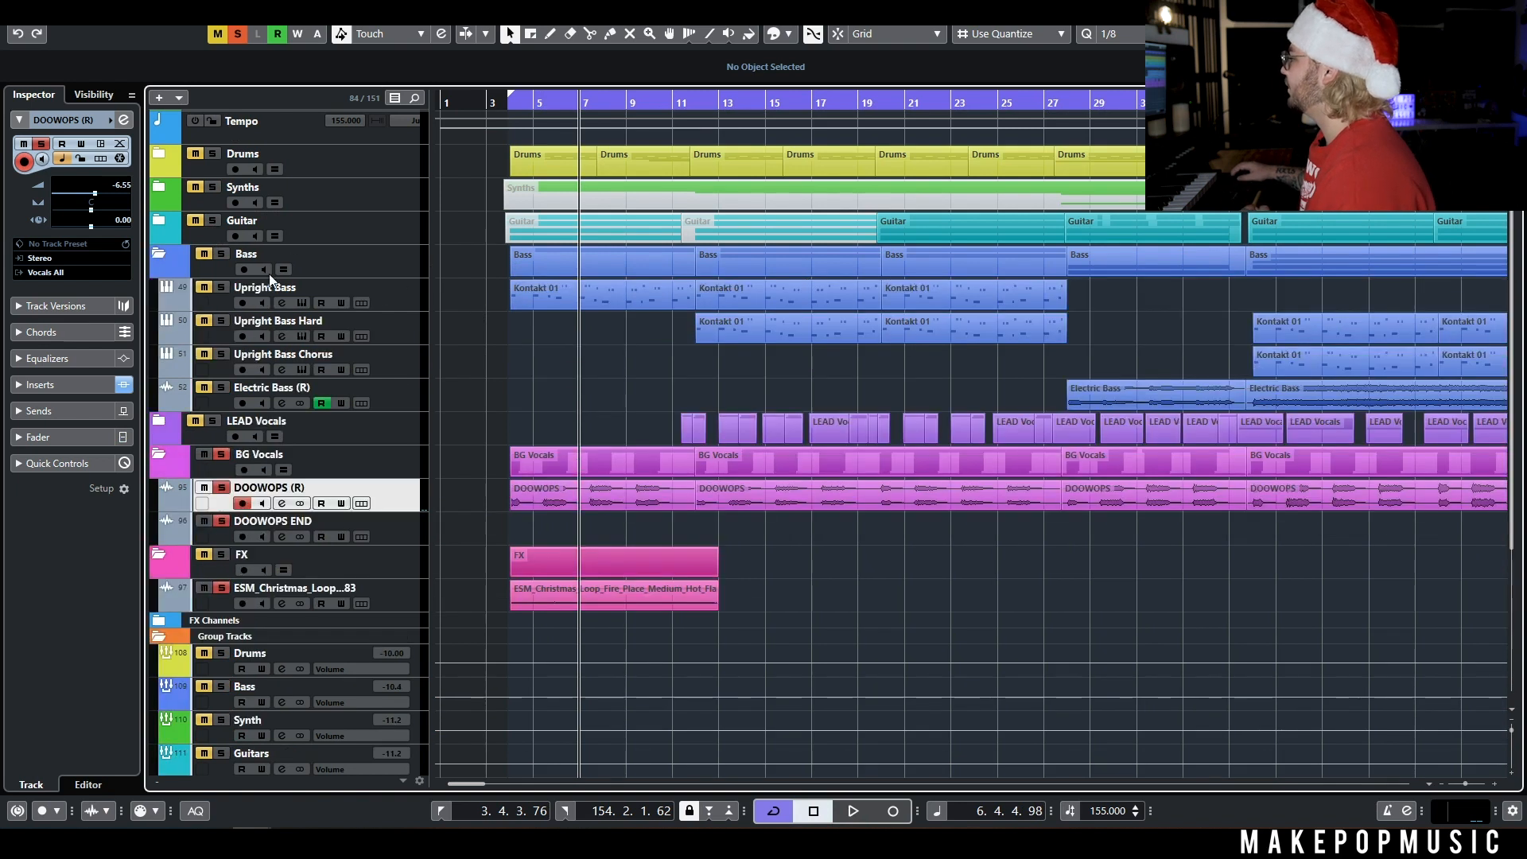
{"action": "left_click", "coordinate": [342, 290]}
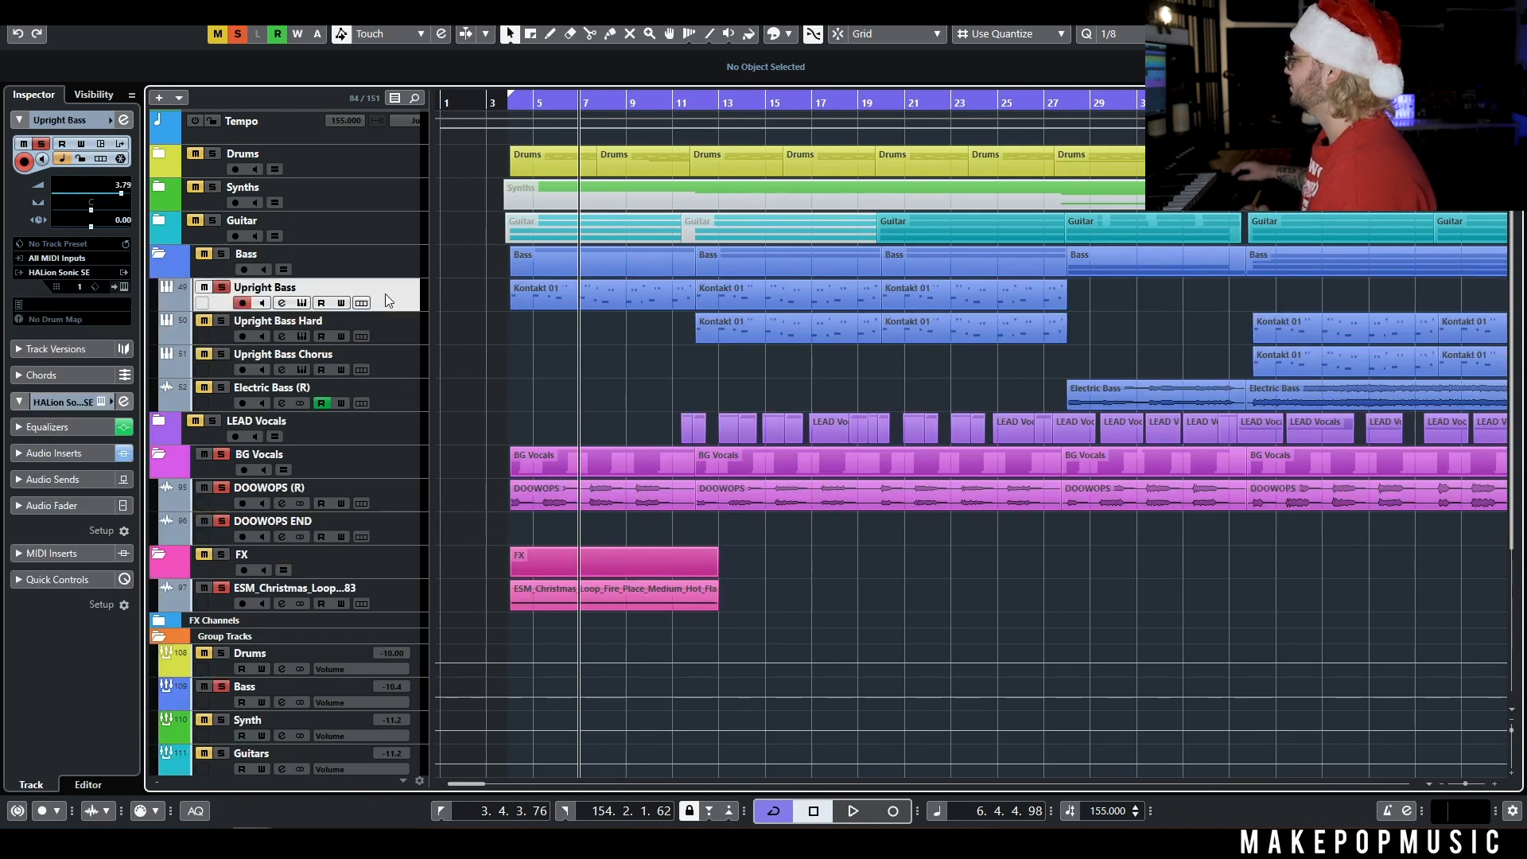
{"action": "left_click", "coordinate": [301, 302]}
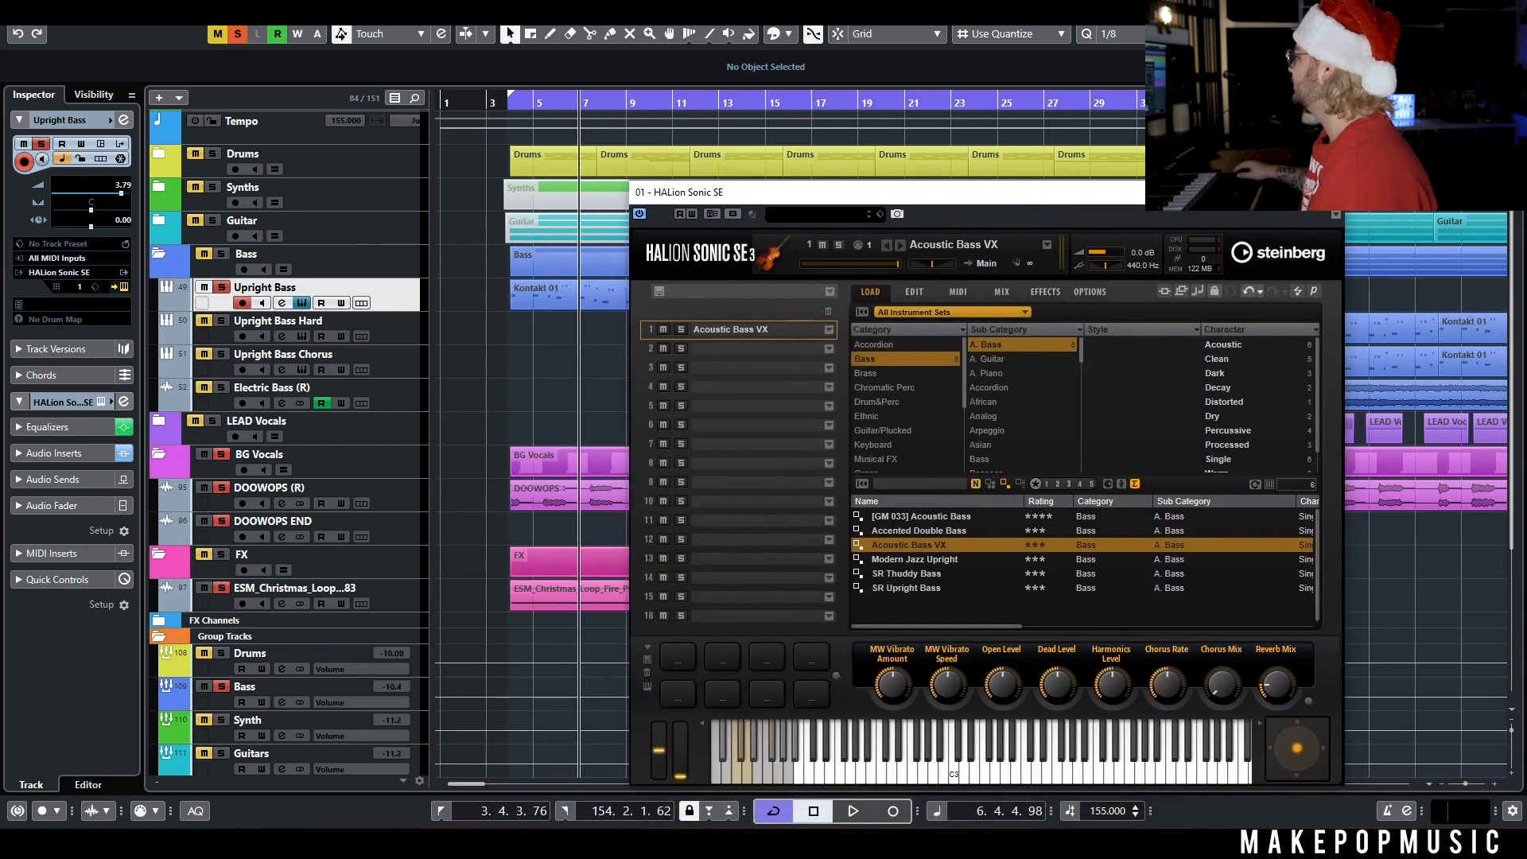
{"action": "left_click", "coordinate": [526, 140]}
Play the Upright Bass from just before bar 4, unsoloing the fireplace loop and DOOWOPS (R) tracks during playback.
{"action": "left_click", "coordinate": [504, 108]}
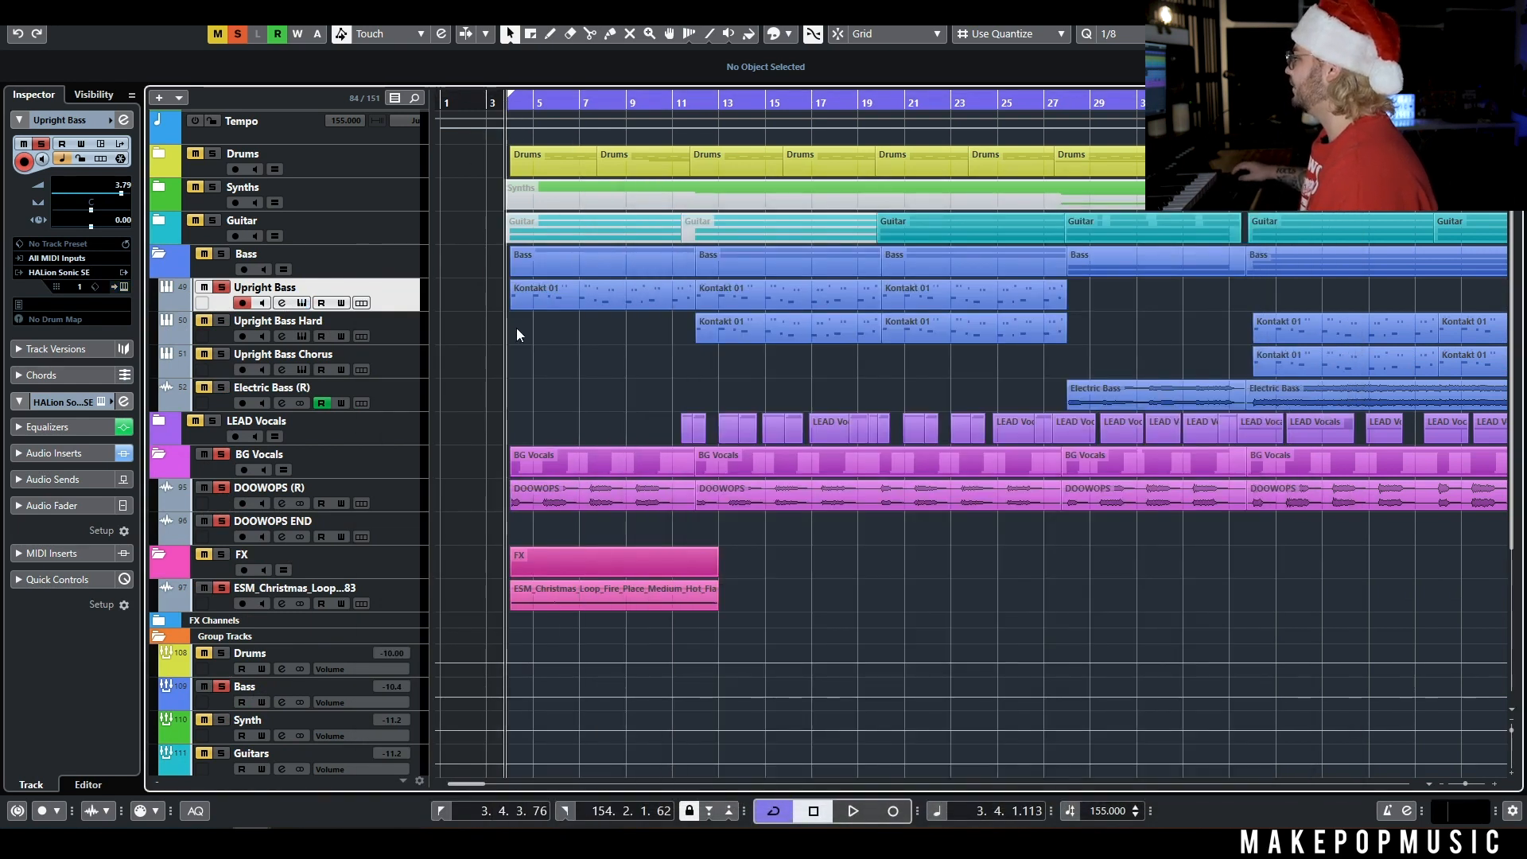
{"action": "key", "text": "space"}
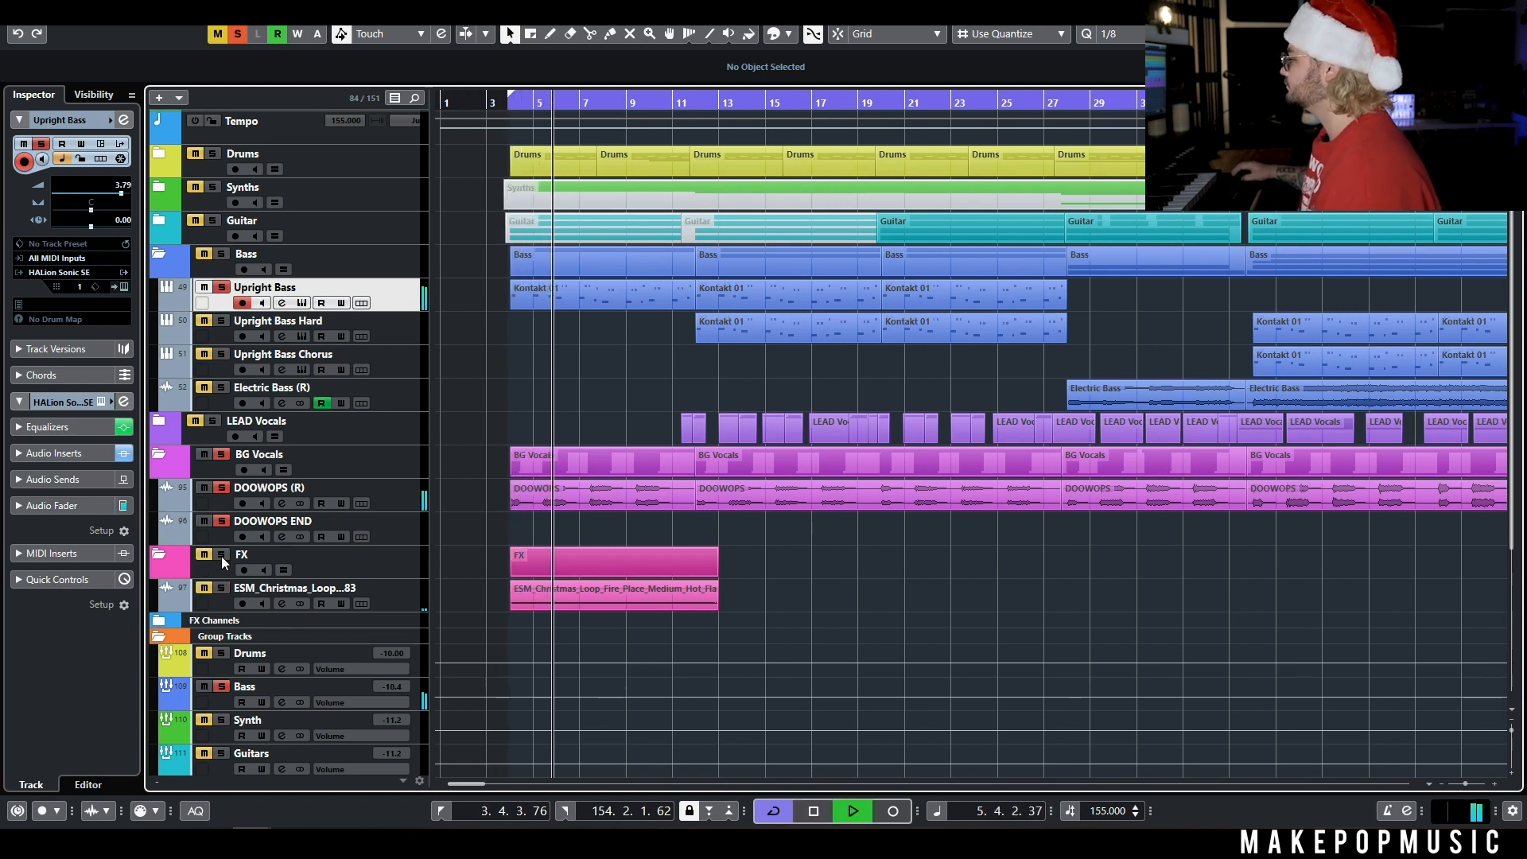
{"action": "left_click", "coordinate": [222, 486]}
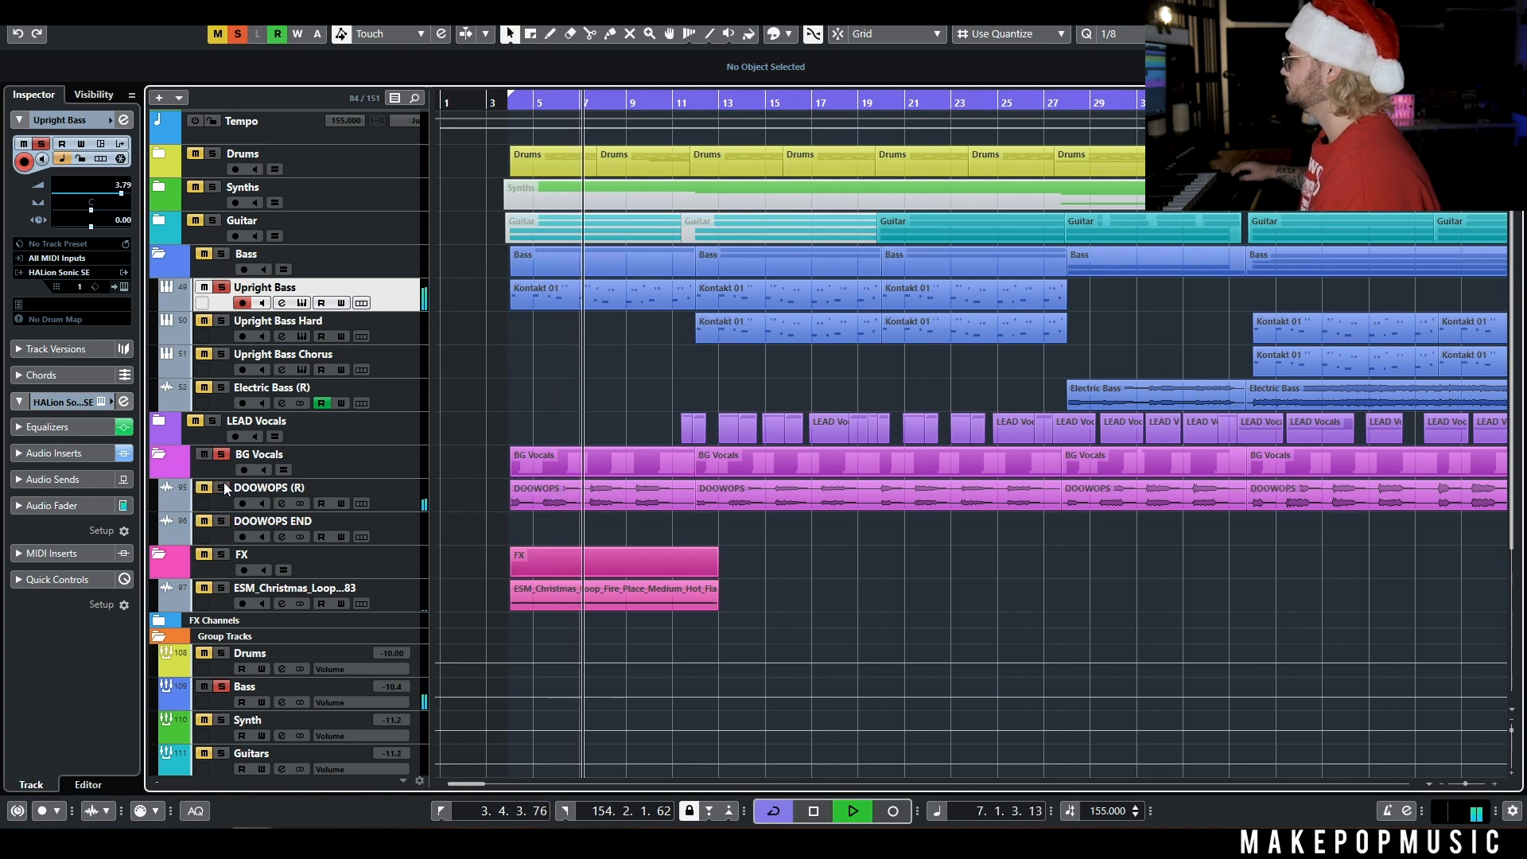
{"action": "key", "text": "space"}
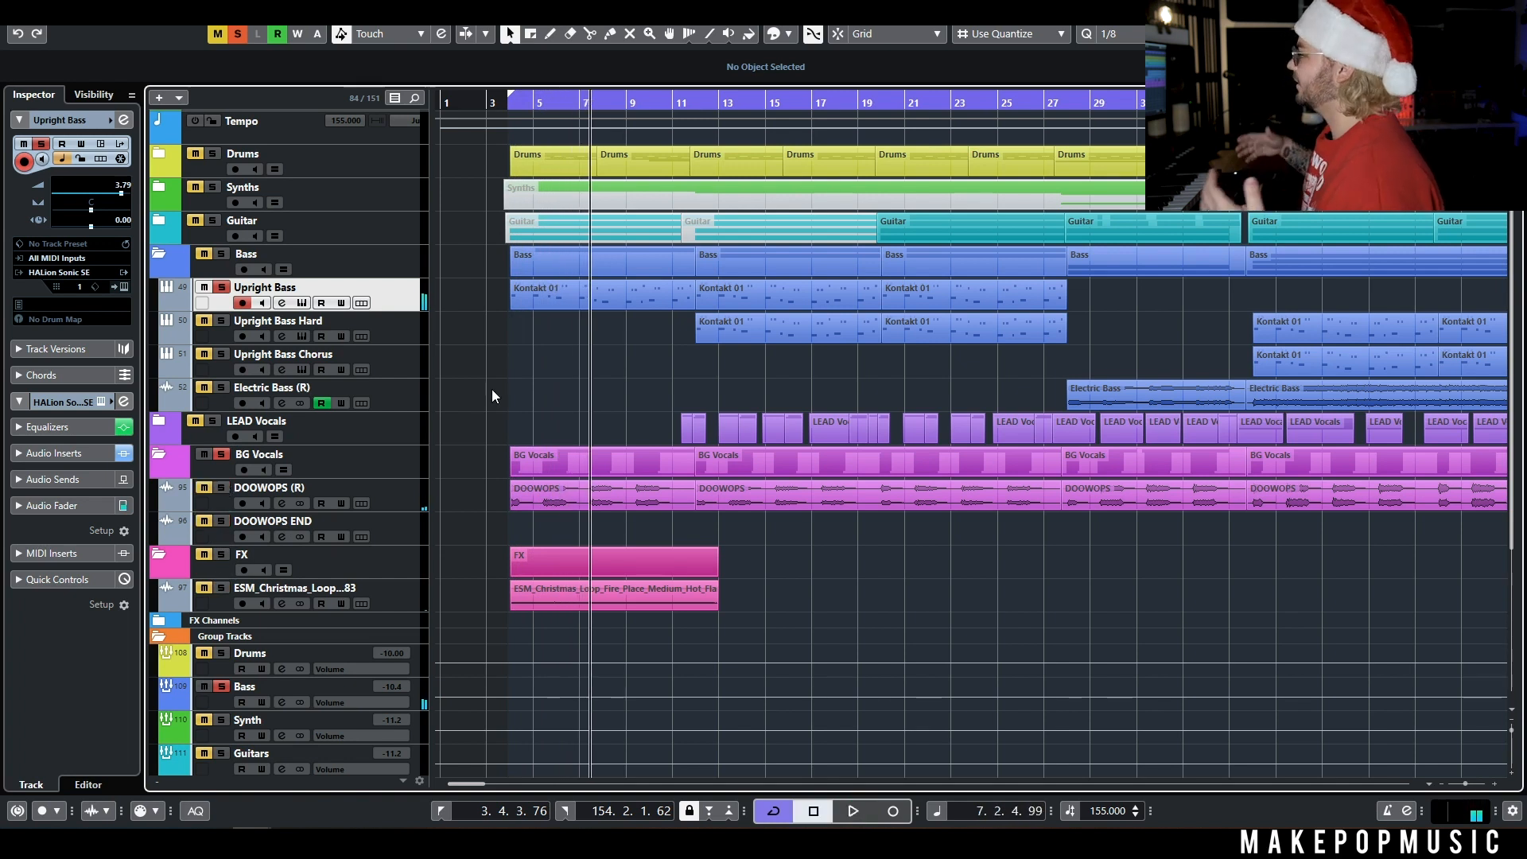
Examine the notes of the first Kontakt 01 part on Upright Bass in the Key Editor while playing from just before bar 4.
{"action": "left_click", "coordinate": [506, 105]}
{"action": "key", "text": "space"}
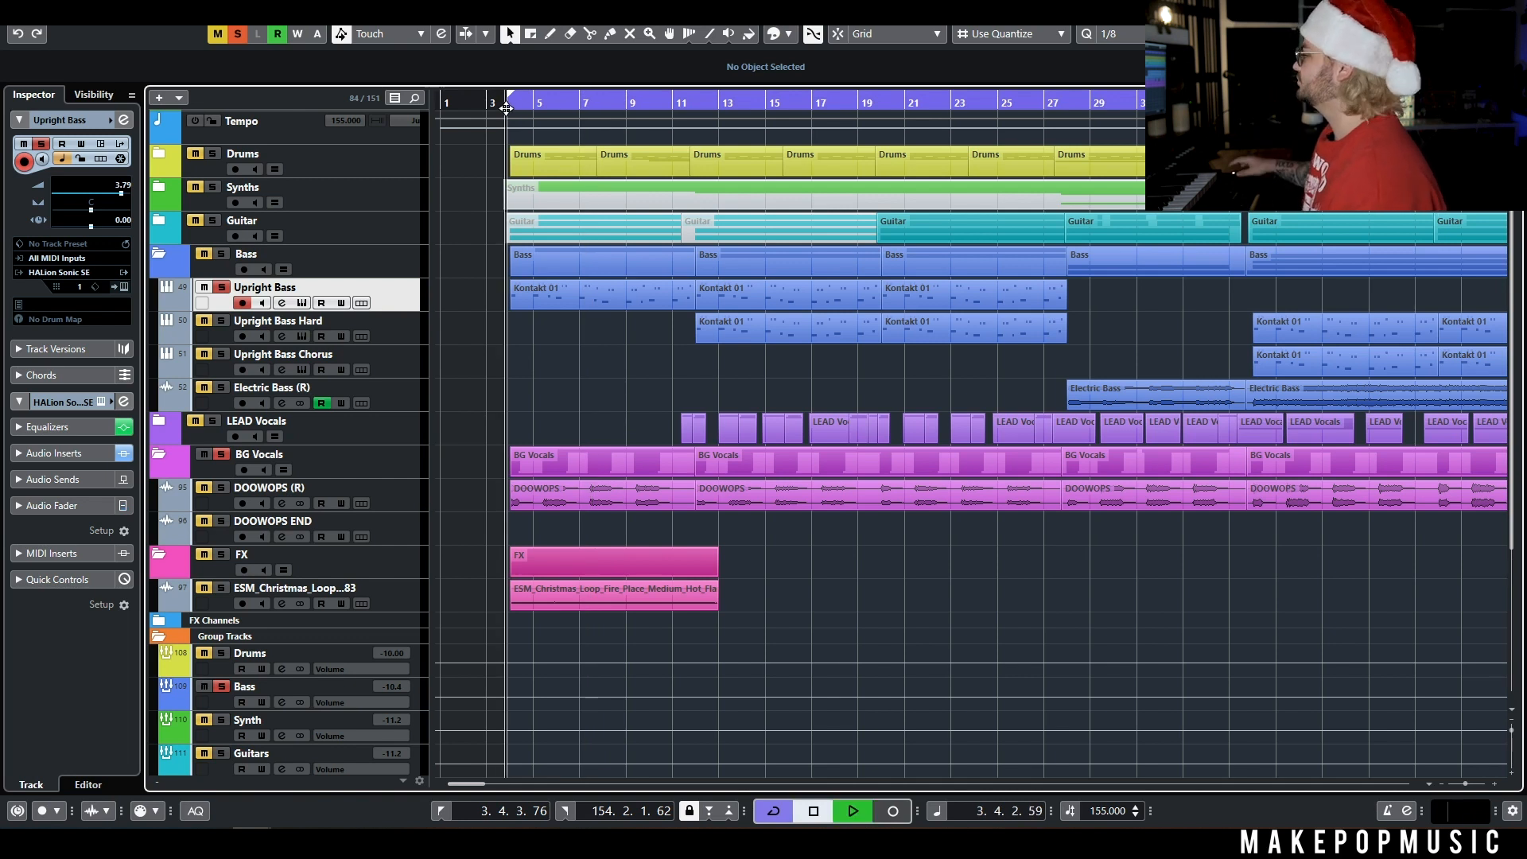
{"action": "left_click", "coordinate": [622, 297]}
{"action": "key", "text": "Return"}
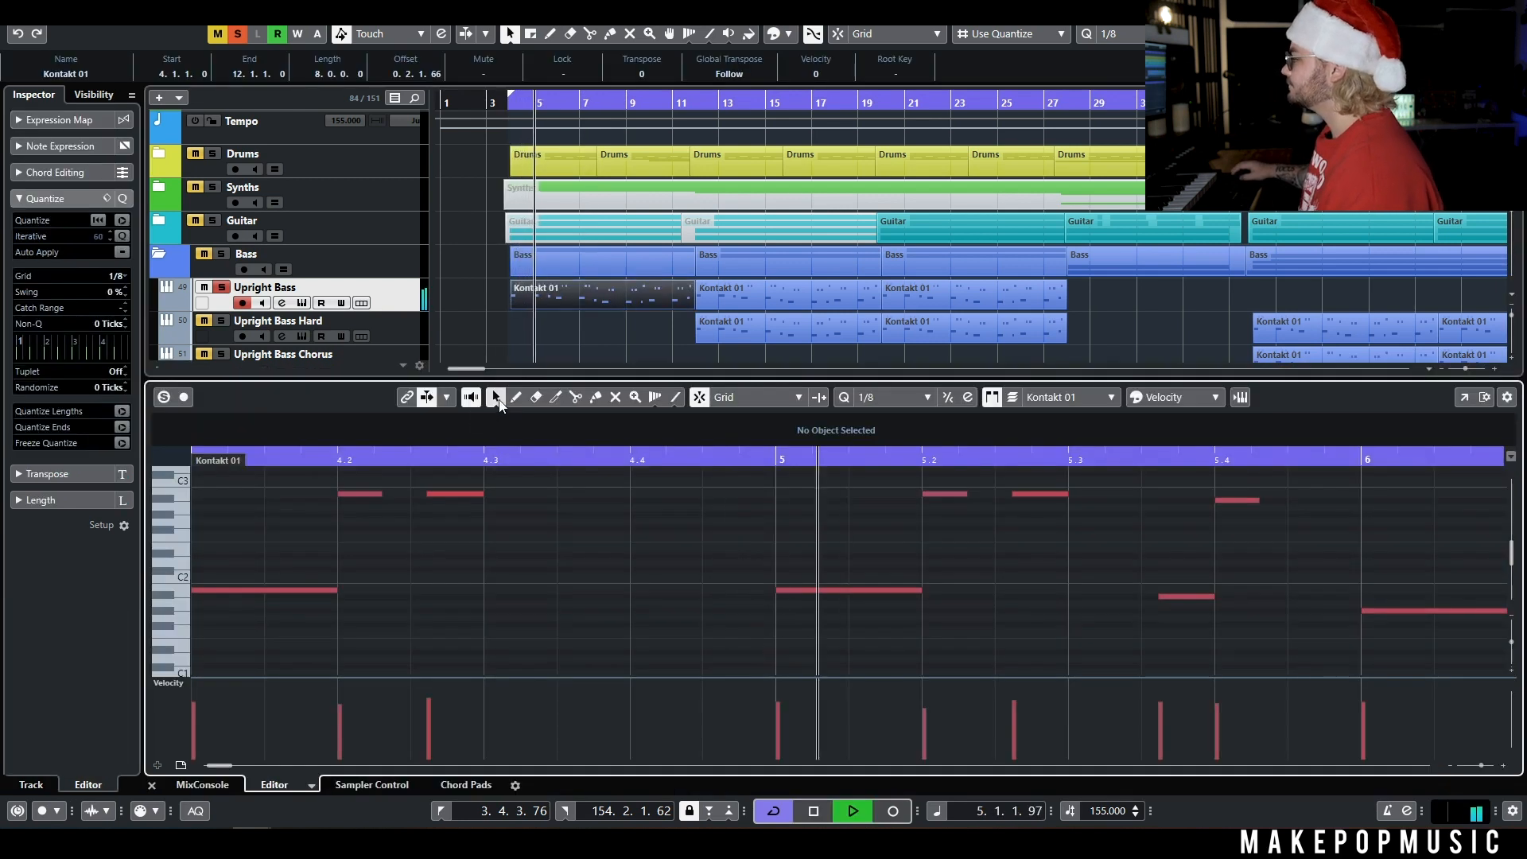
{"action": "scroll", "coordinate": [866, 548], "scroll_direction": "right", "scroll_amount": 1}
{"action": "scroll", "coordinate": [889, 543], "scroll_direction": "down", "scroll_amount": 2}
{"action": "scroll", "coordinate": [903, 542], "scroll_direction": "right", "scroll_amount": 3}
{"action": "scroll", "coordinate": [924, 542], "scroll_direction": "down", "scroll_amount": 1}
{"action": "key", "text": "space"}
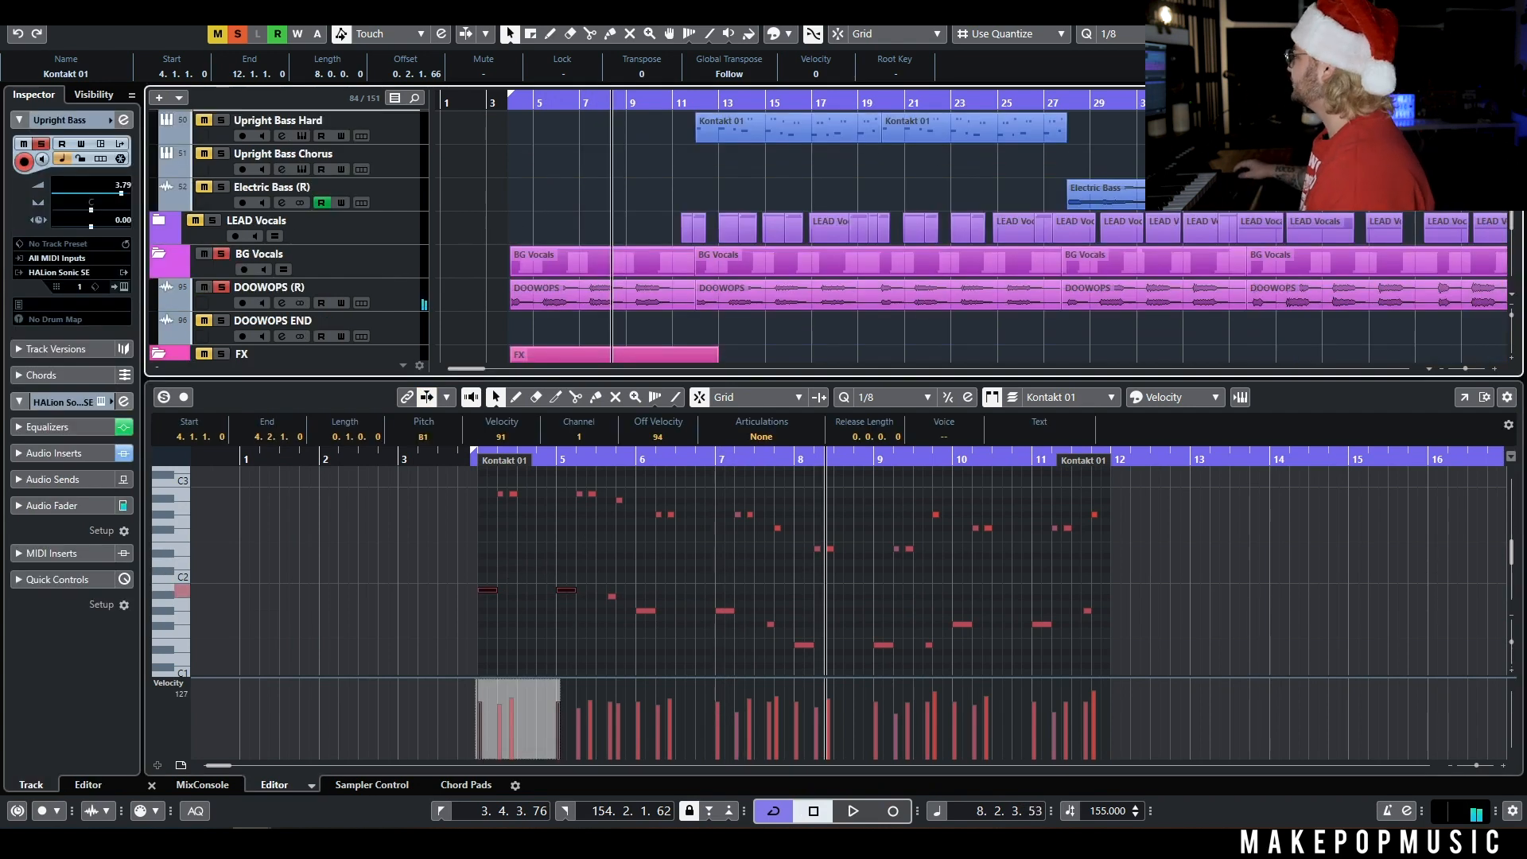
{"action": "key", "text": "ctrl+e"}
{"action": "scroll", "coordinate": [641, 242], "scroll_direction": "up", "scroll_amount": 4}
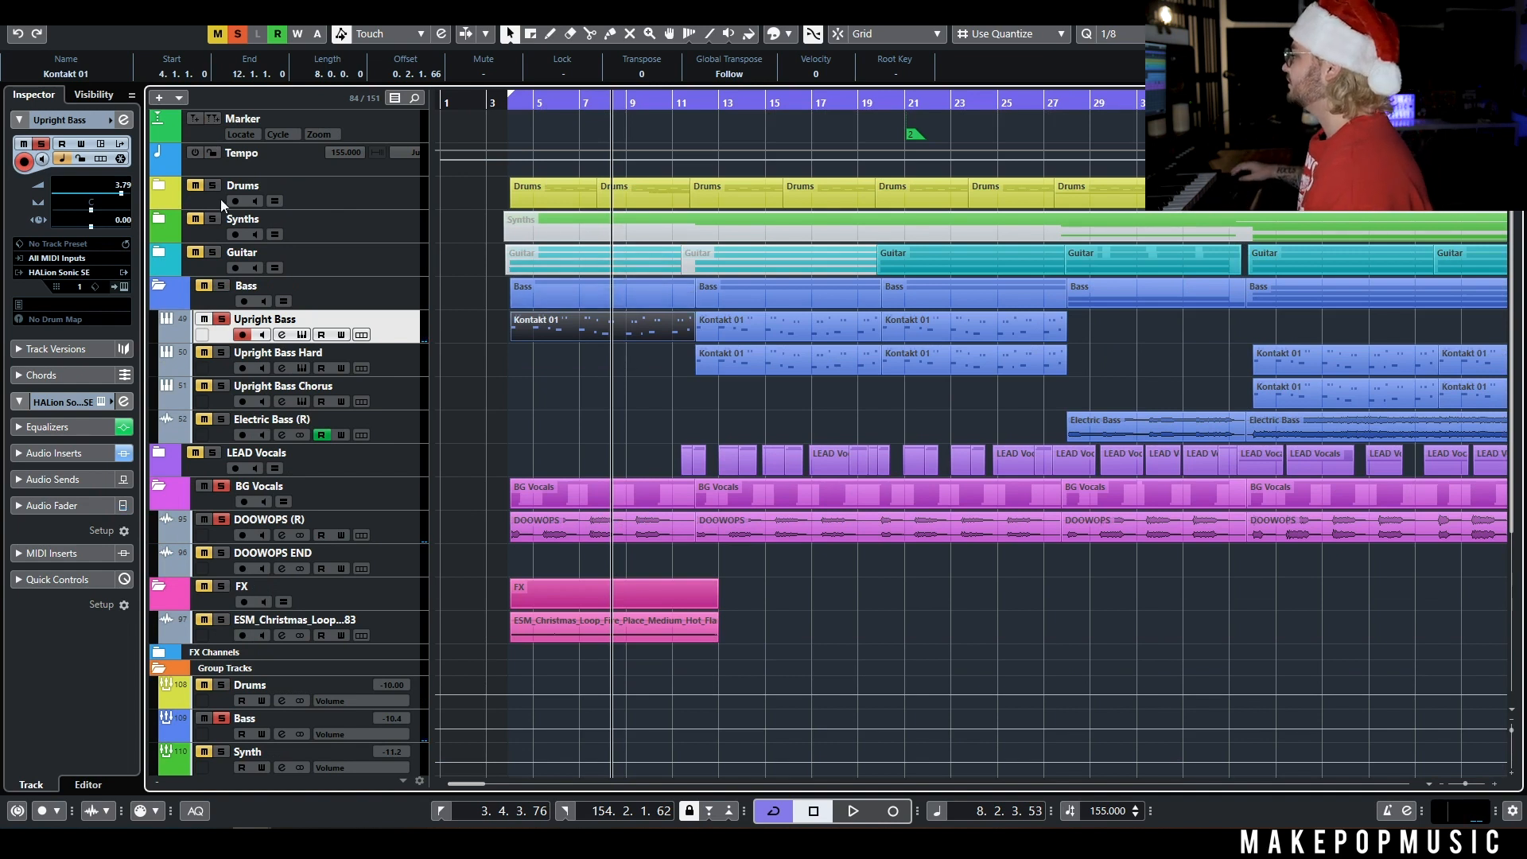
Solo the Classic Snap and Perfect Snap tracks in the Drums folder and play them with the other soloed tracks from bar 4.
{"action": "left_click", "coordinate": [163, 185]}
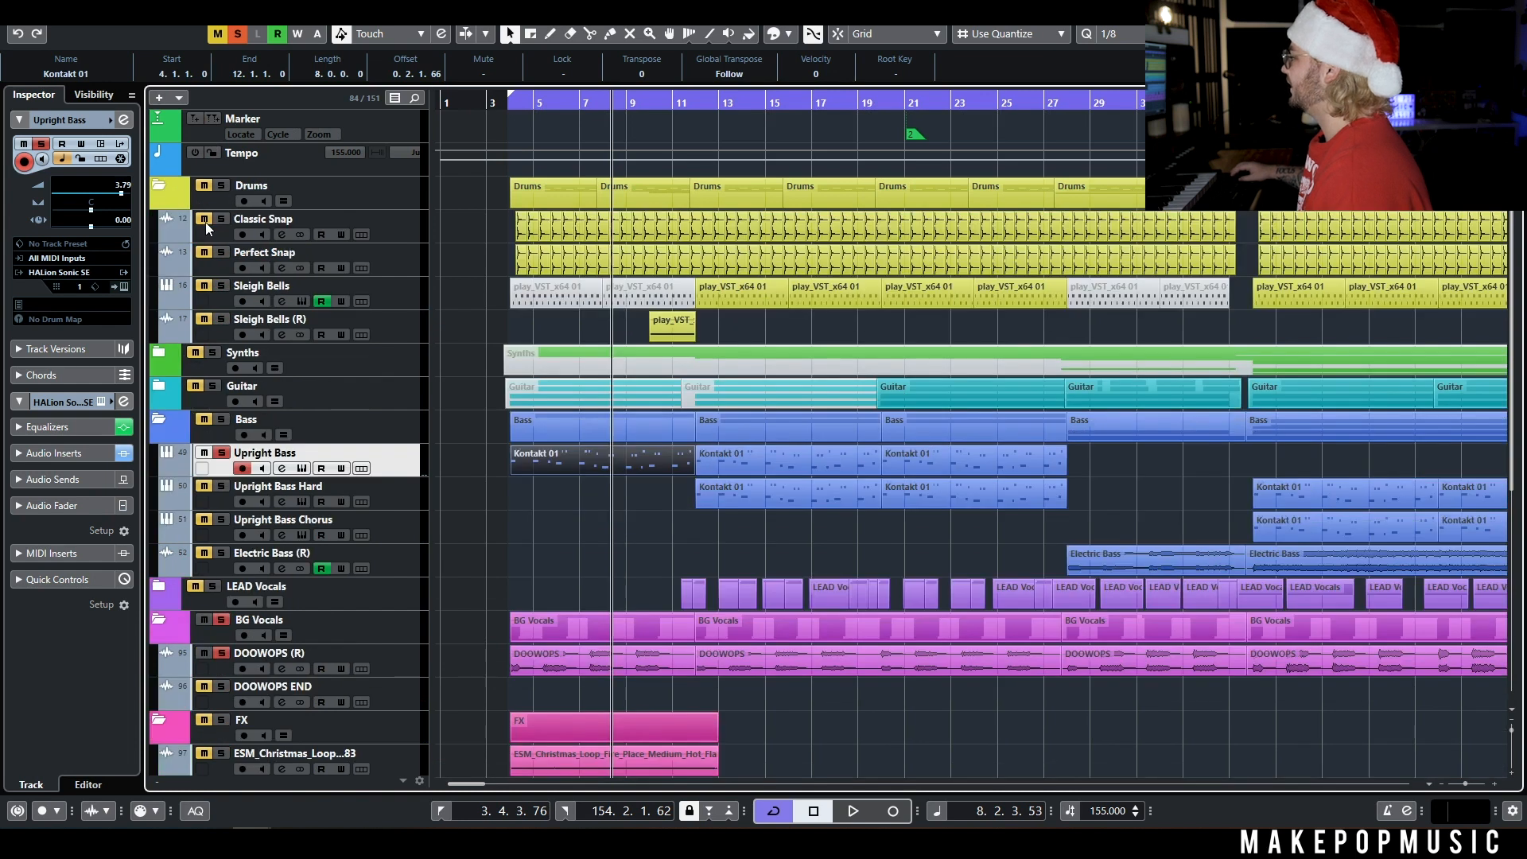
{"action": "left_click_drag", "start_coordinate": [515, 102], "coordinate": [507, 26]}
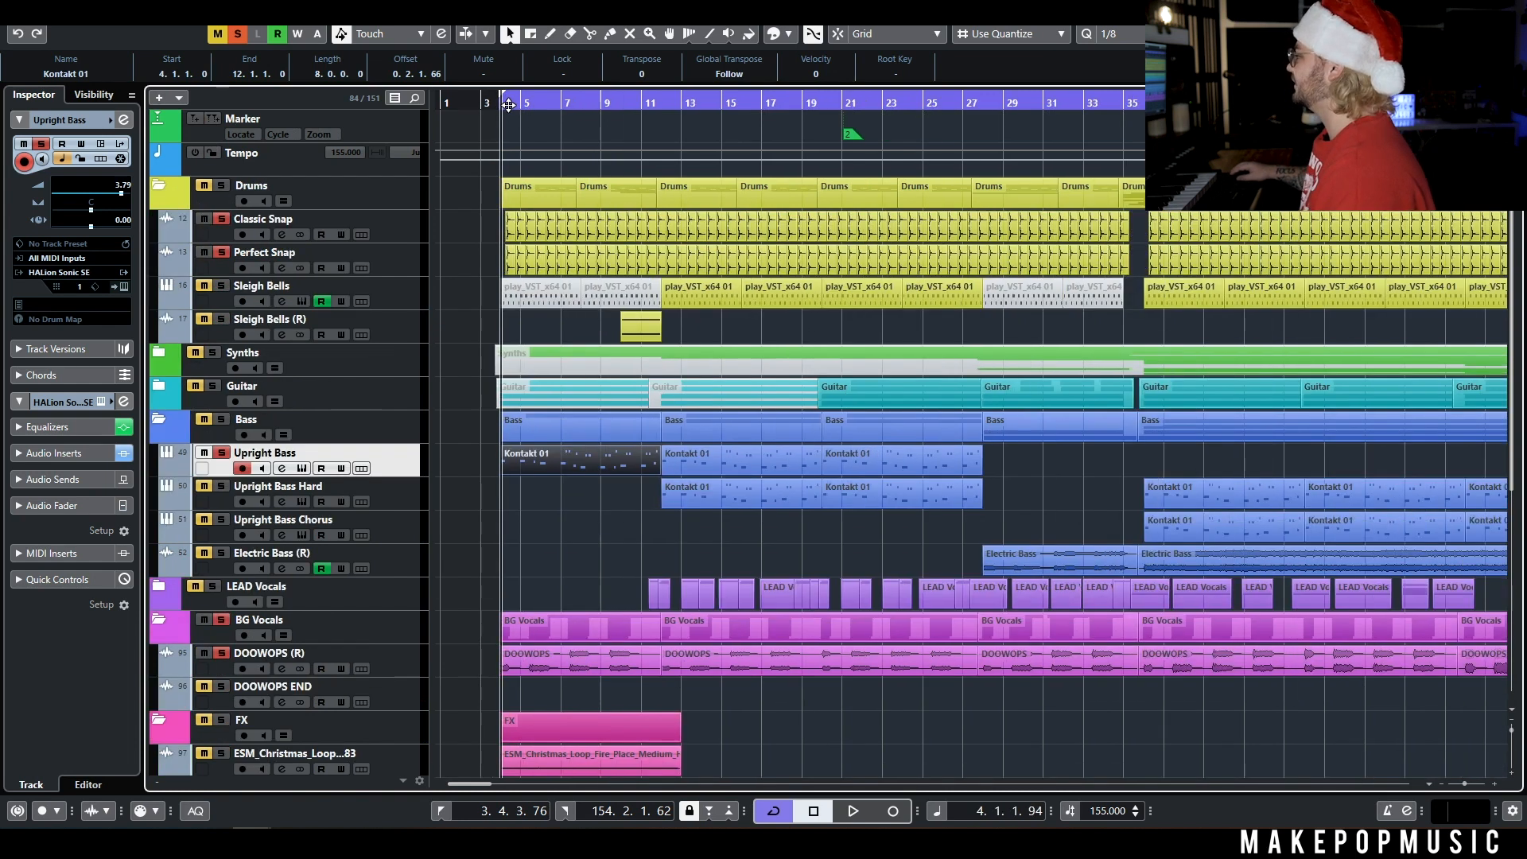
{"action": "key", "text": "space"}
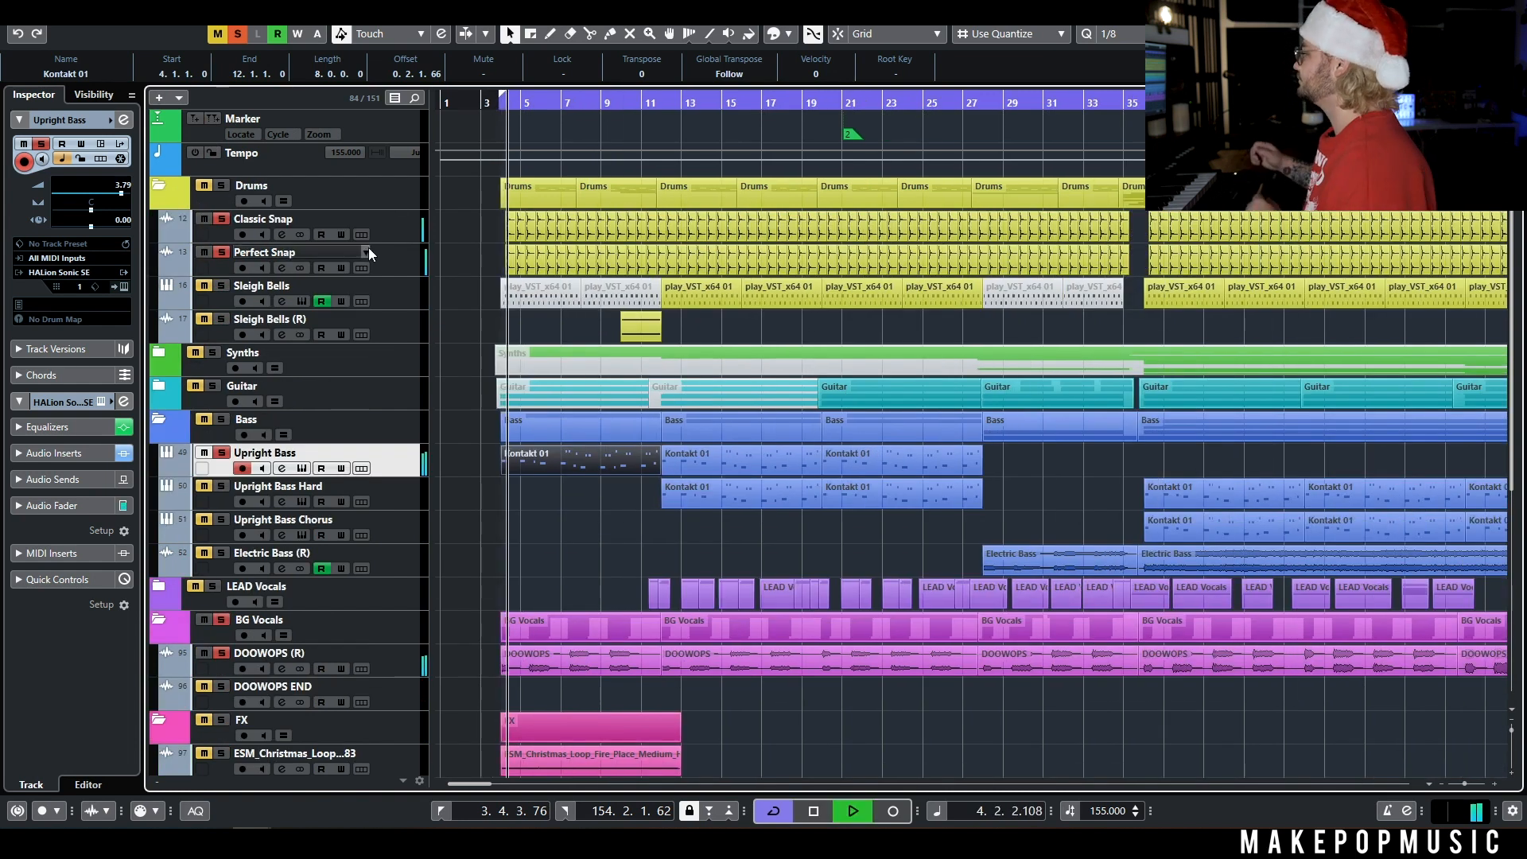
{"action": "left_click", "coordinate": [380, 228]}
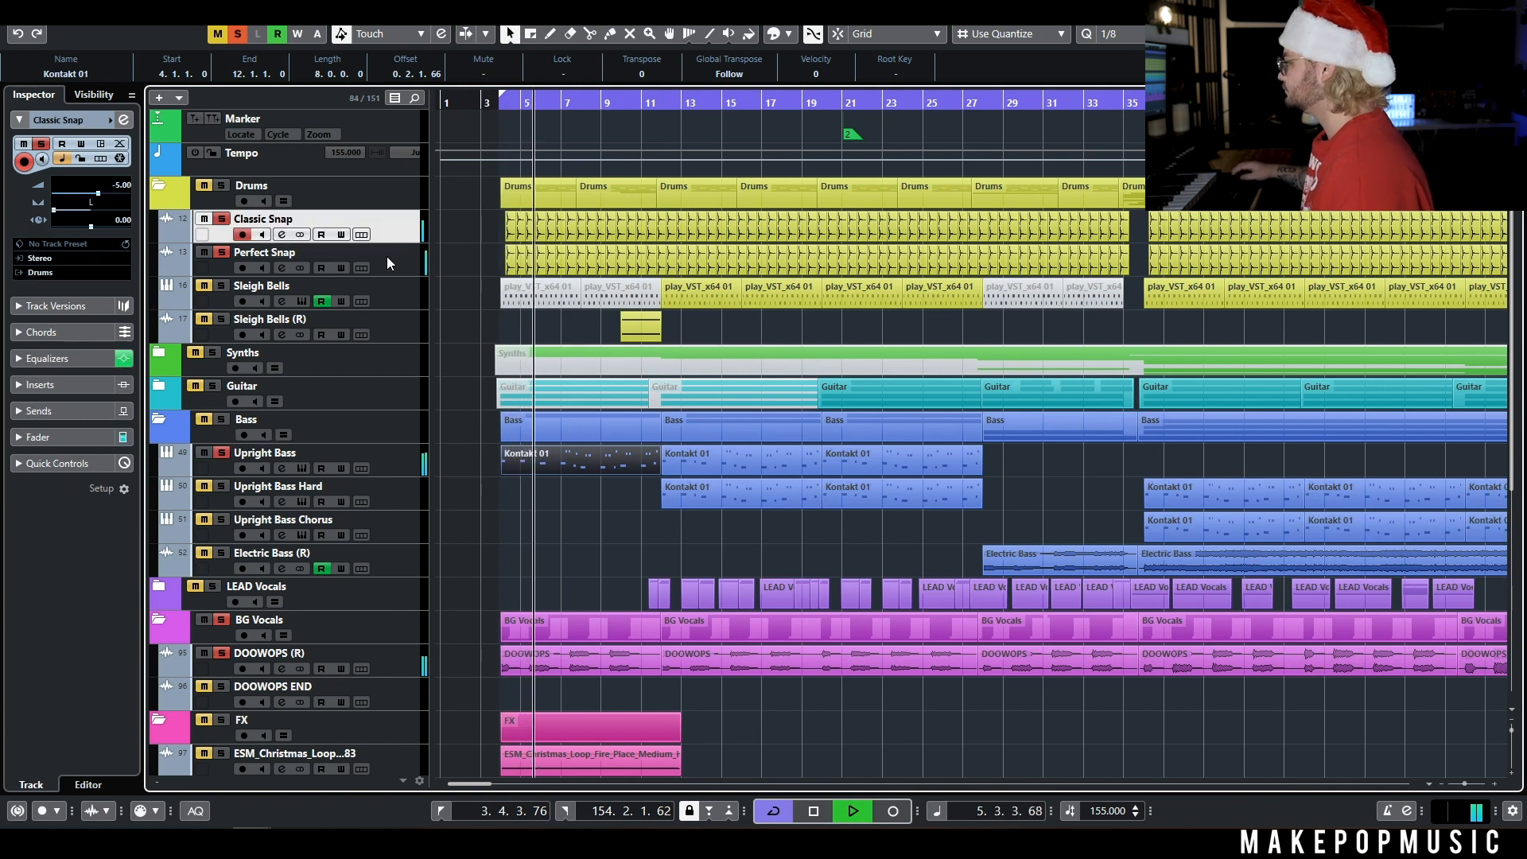
{"action": "key", "text": "space"}
{"action": "left_click", "coordinate": [388, 260]}
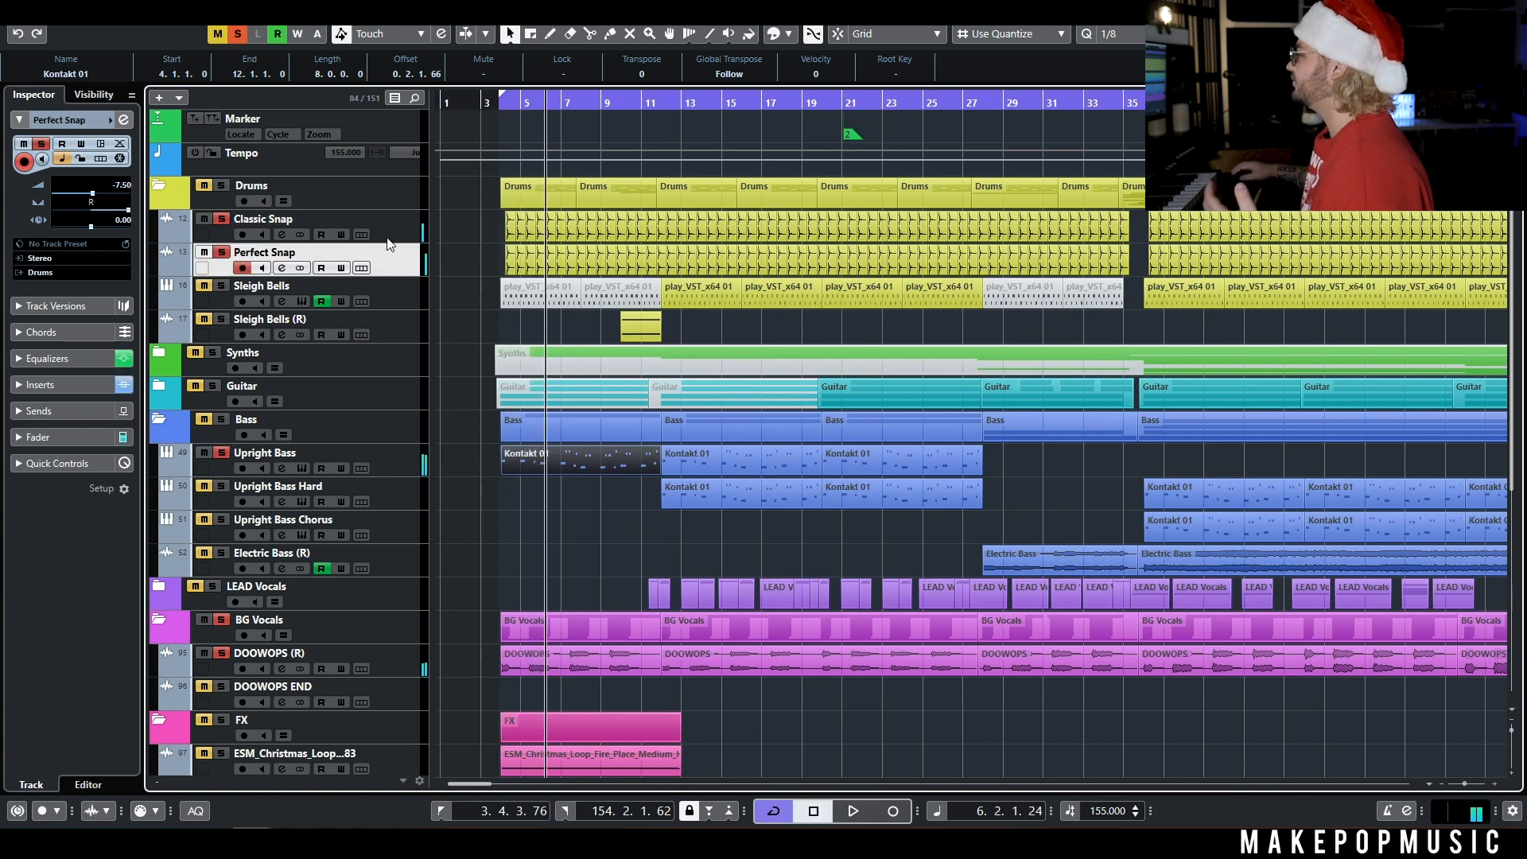
Clear all solos, then play Classic Snap soloed on its own with its channel settings shown.
{"action": "left_click", "coordinate": [330, 237]}
{"action": "left_click", "coordinate": [281, 235]}
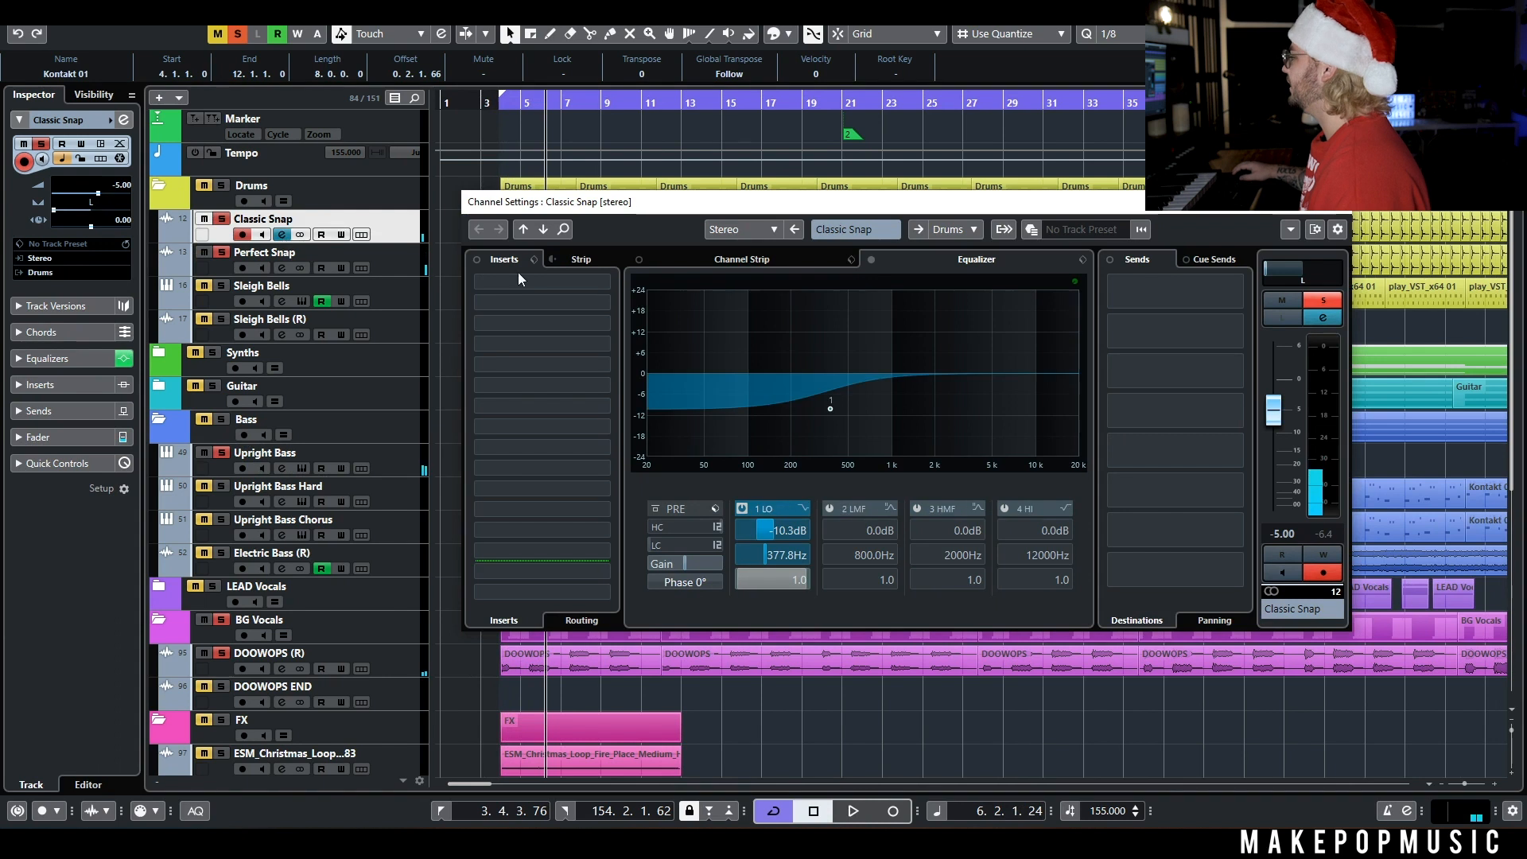
{"action": "left_click", "coordinate": [238, 33]}
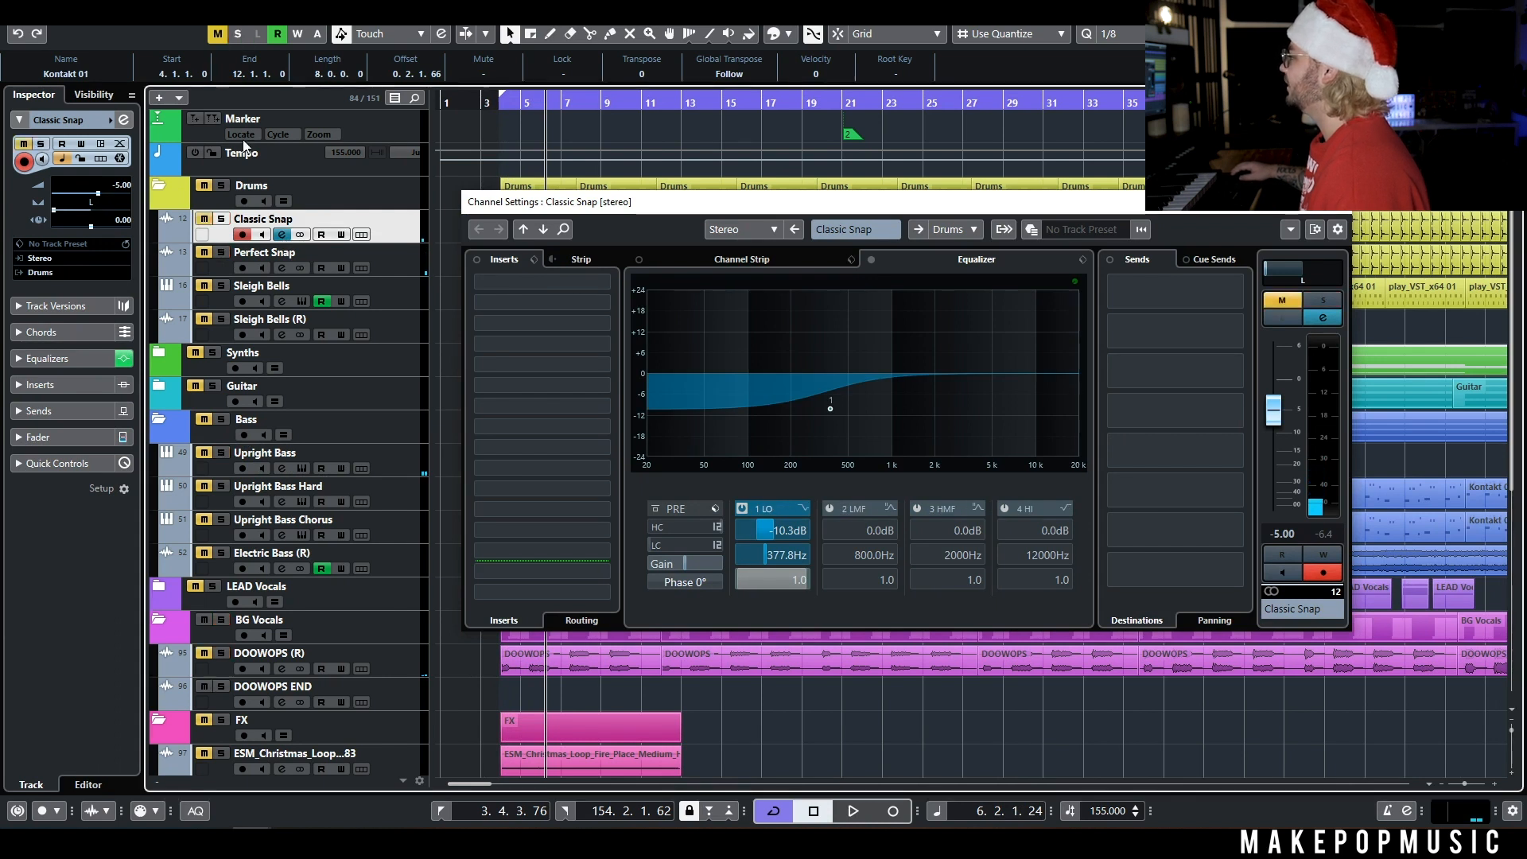
{"action": "left_click", "coordinate": [223, 221]}
{"action": "key", "text": "space"}
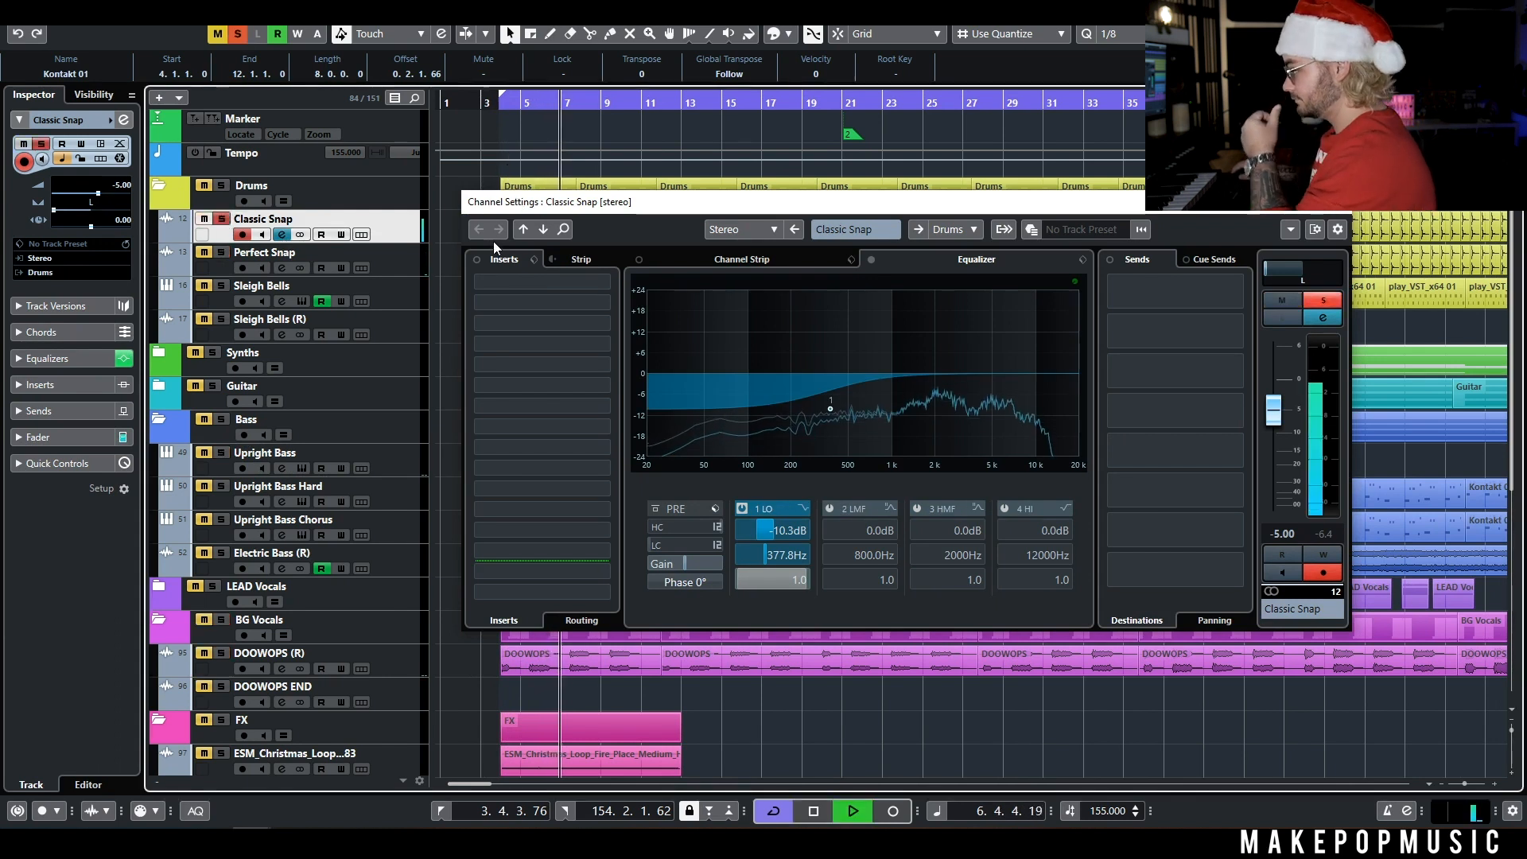
{"action": "key", "text": "space"}
Switch the solo to Perfect Snap and play it alone with its channel settings shown.
{"action": "left_click", "coordinate": [221, 252]}
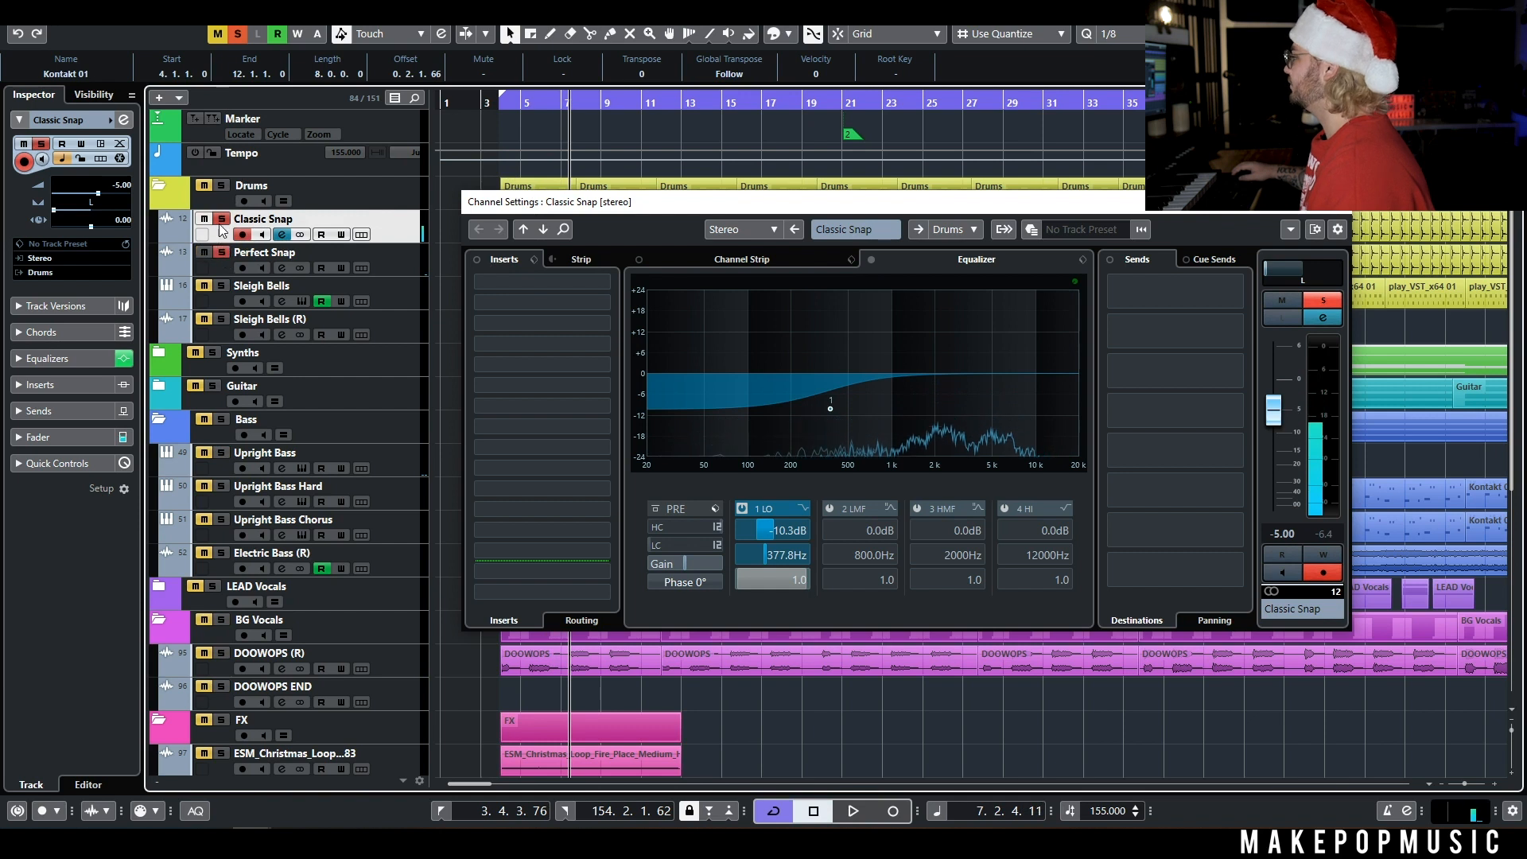
{"action": "left_click", "coordinate": [398, 252]}
{"action": "key", "text": "space"}
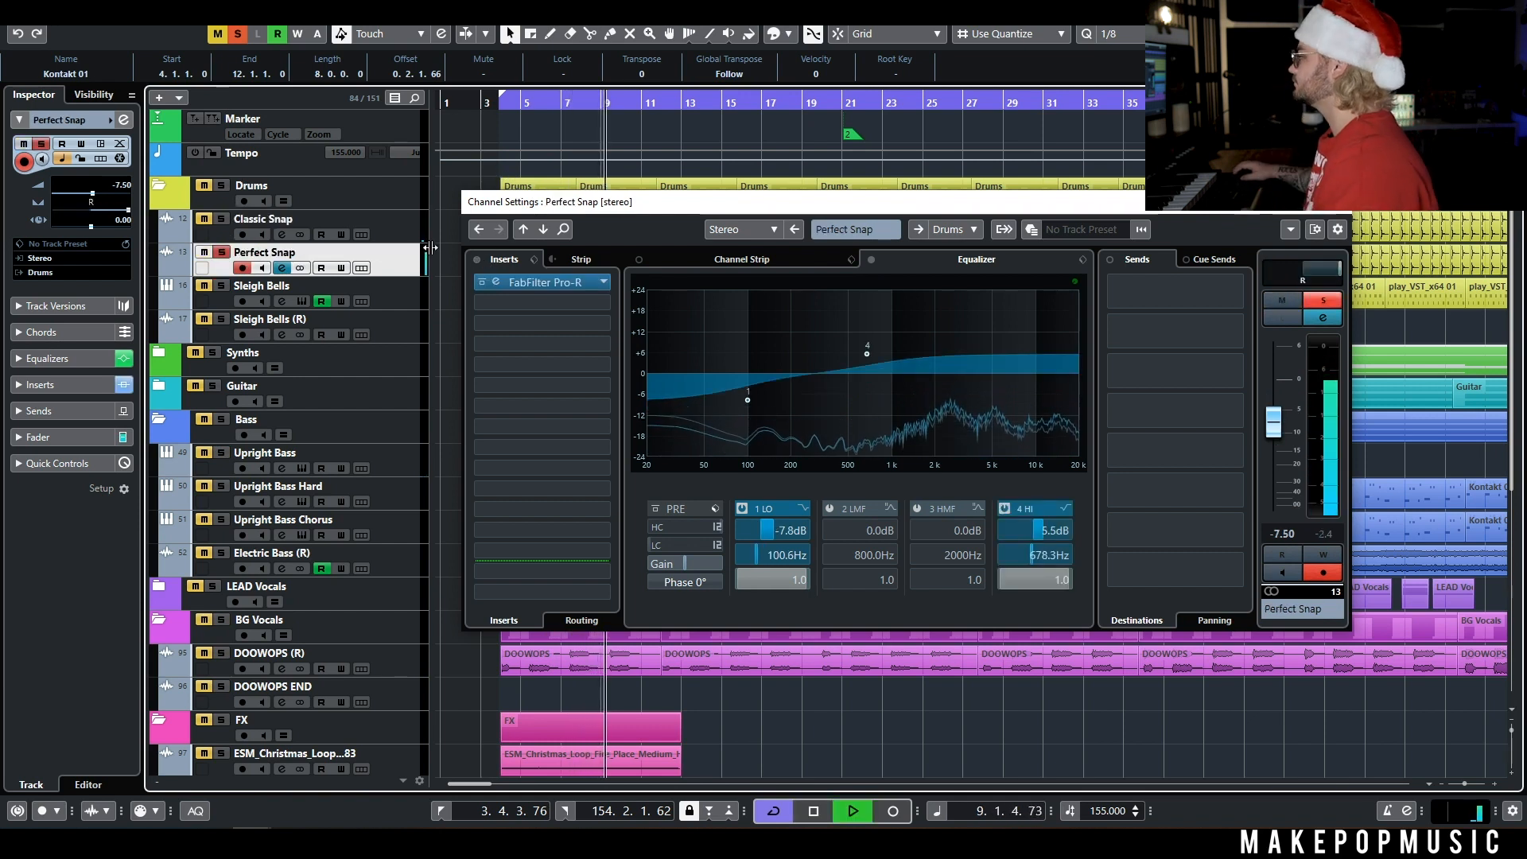
{"action": "key", "text": "space"}
Solo Classic Snap together with Perfect Snap, return the playhead to just before bar 4 and close the channel settings.
{"action": "left_click", "coordinate": [354, 227]}
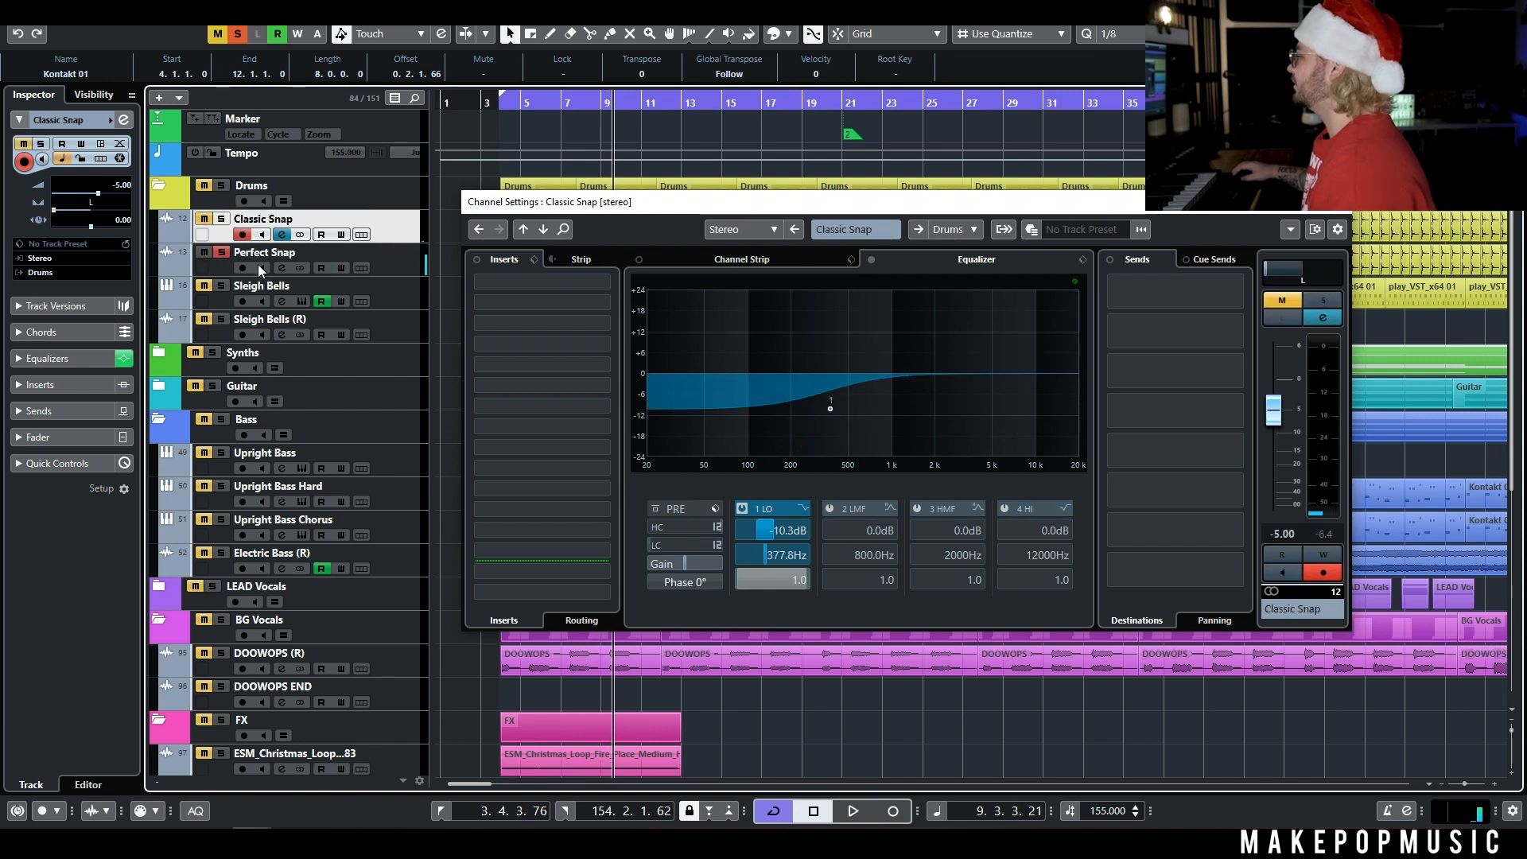
{"action": "left_click", "coordinate": [353, 253]}
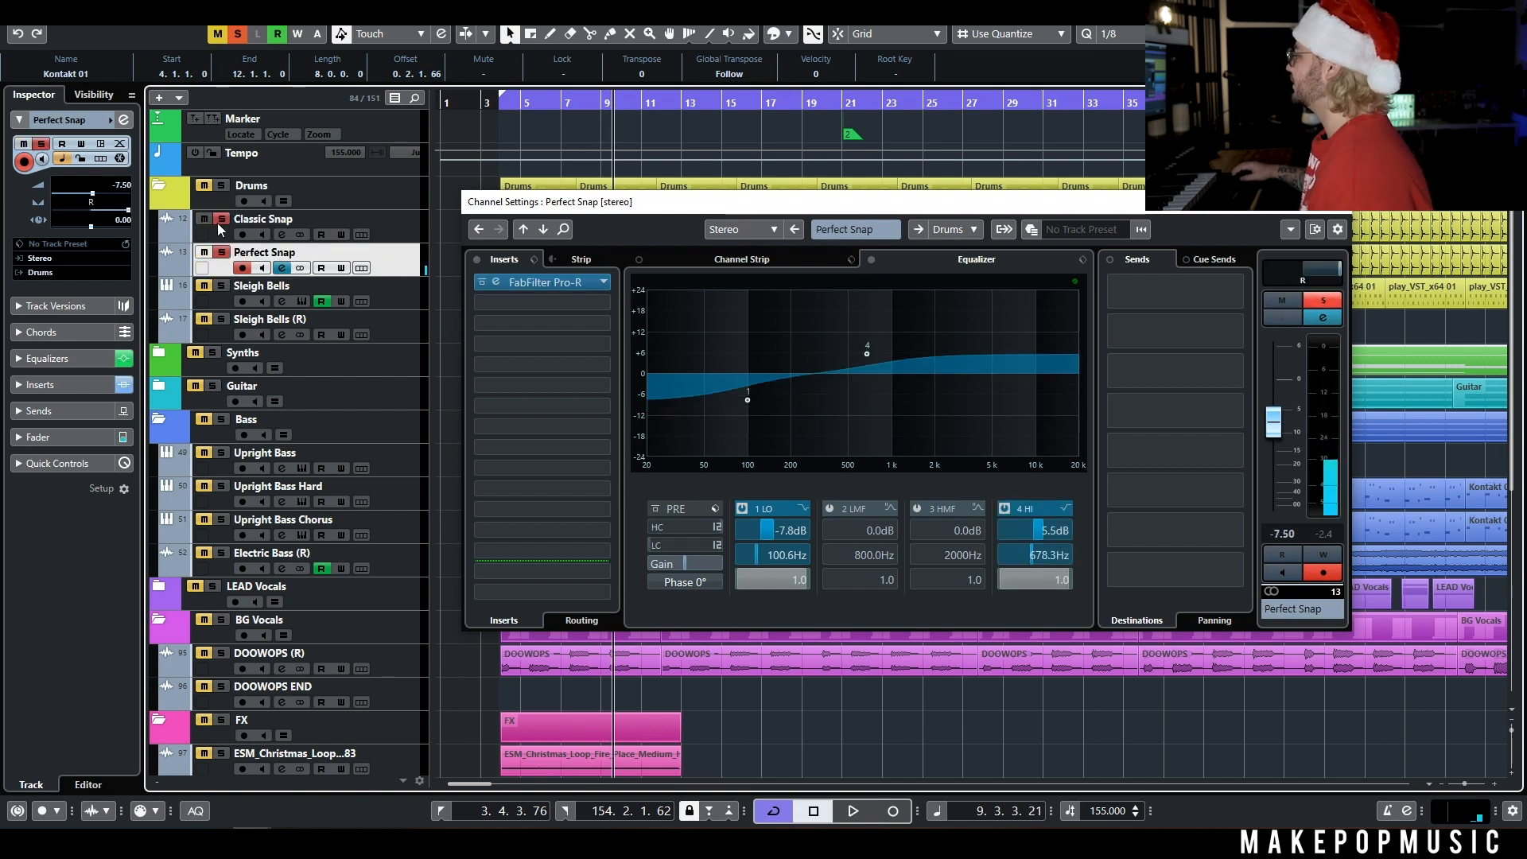
{"action": "left_click", "coordinate": [491, 106]}
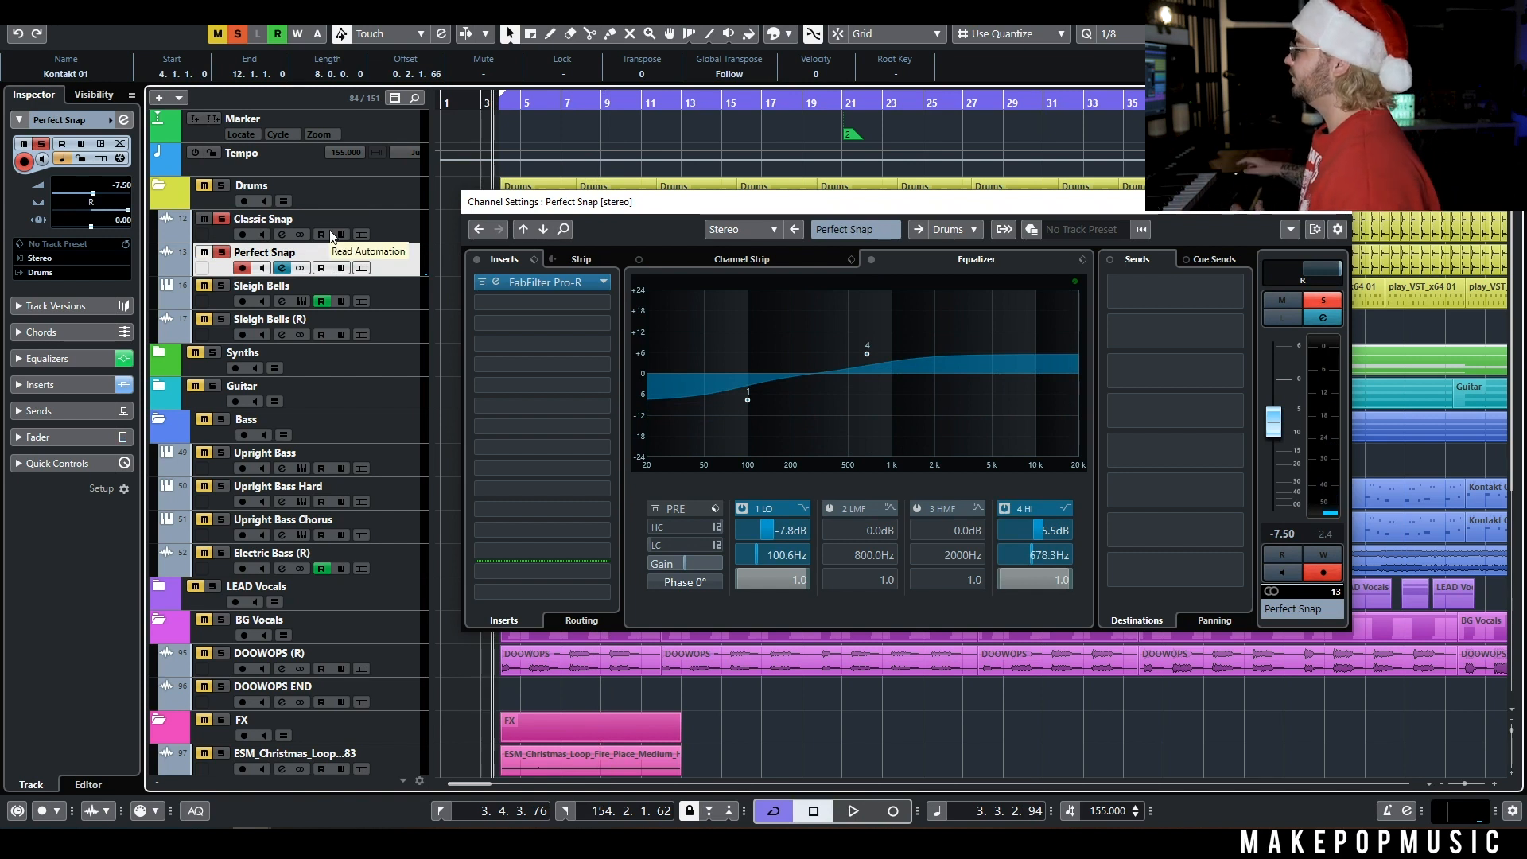
{"action": "left_click", "coordinate": [1342, 205]}
Solo Upright Bass and DOOWOPS (R) again and play them with both snap tracks from just before bar 4.
{"action": "left_click", "coordinate": [222, 452]}
{"action": "left_click", "coordinate": [222, 652]}
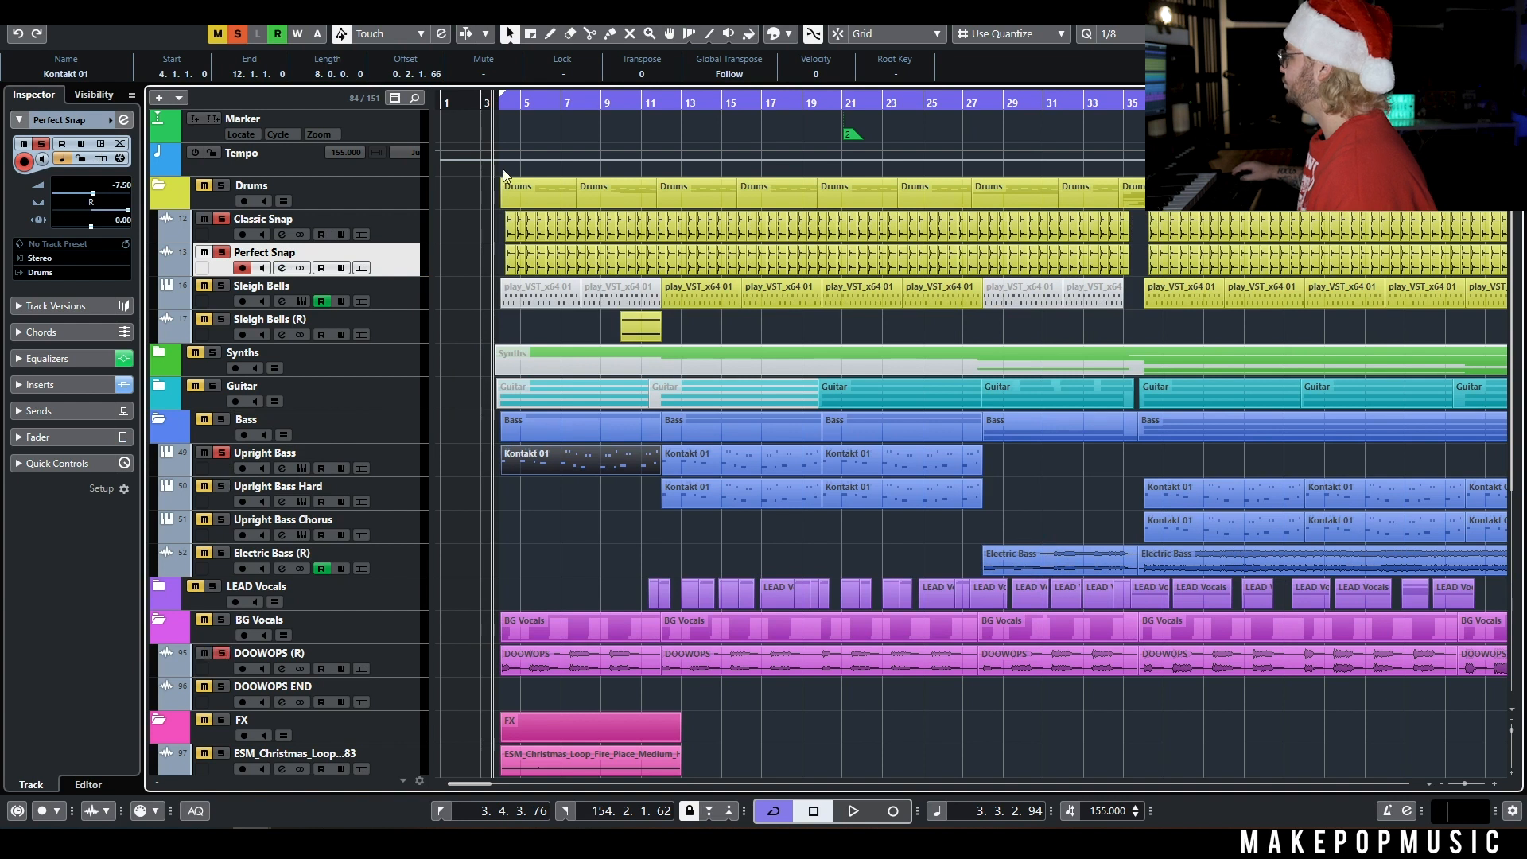
{"action": "key", "text": "space"}
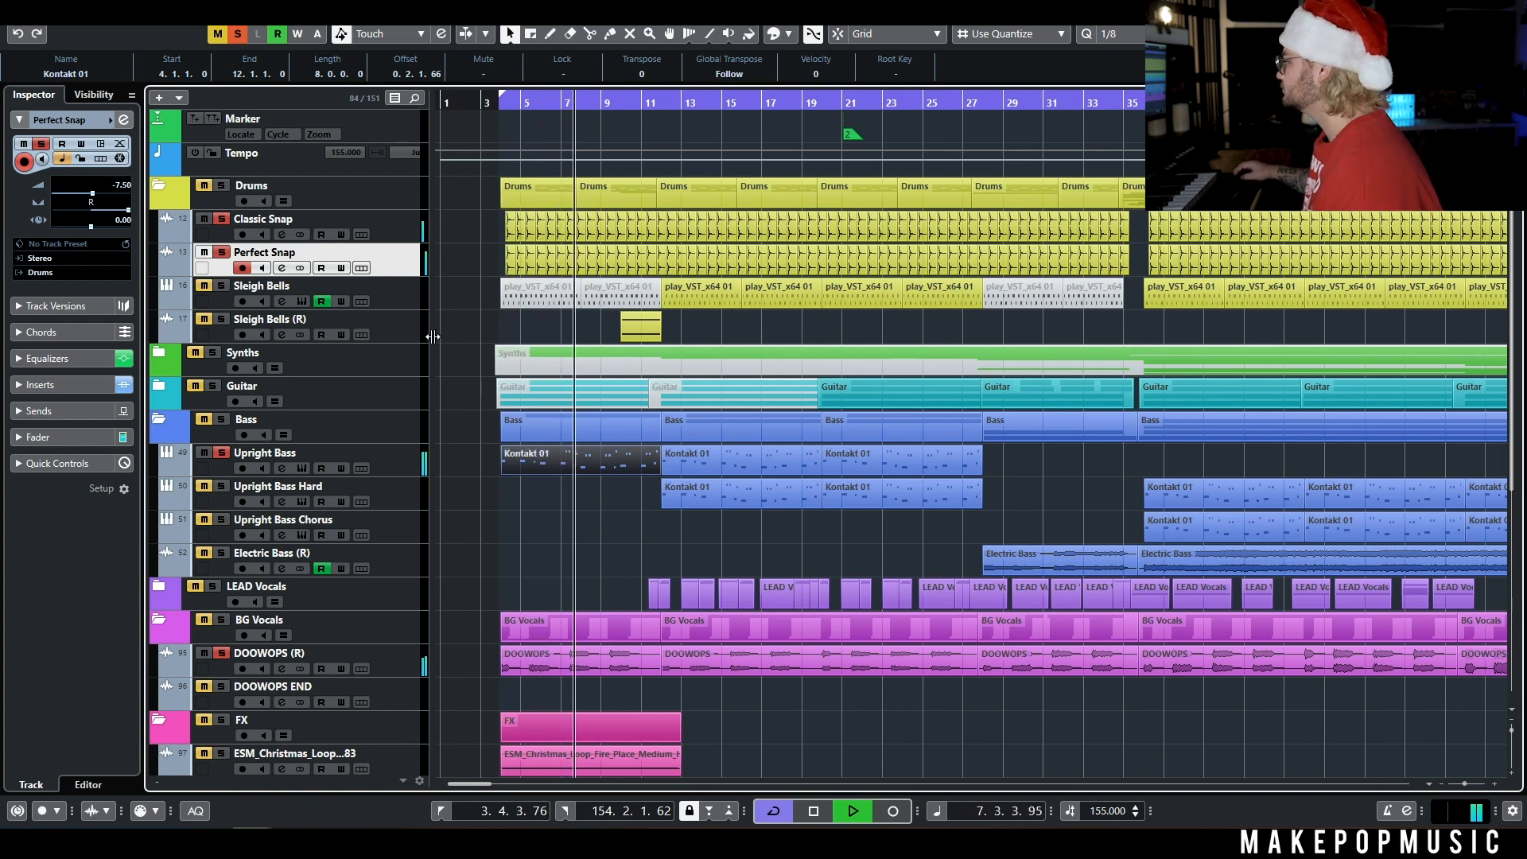
{"action": "key", "text": "space"}
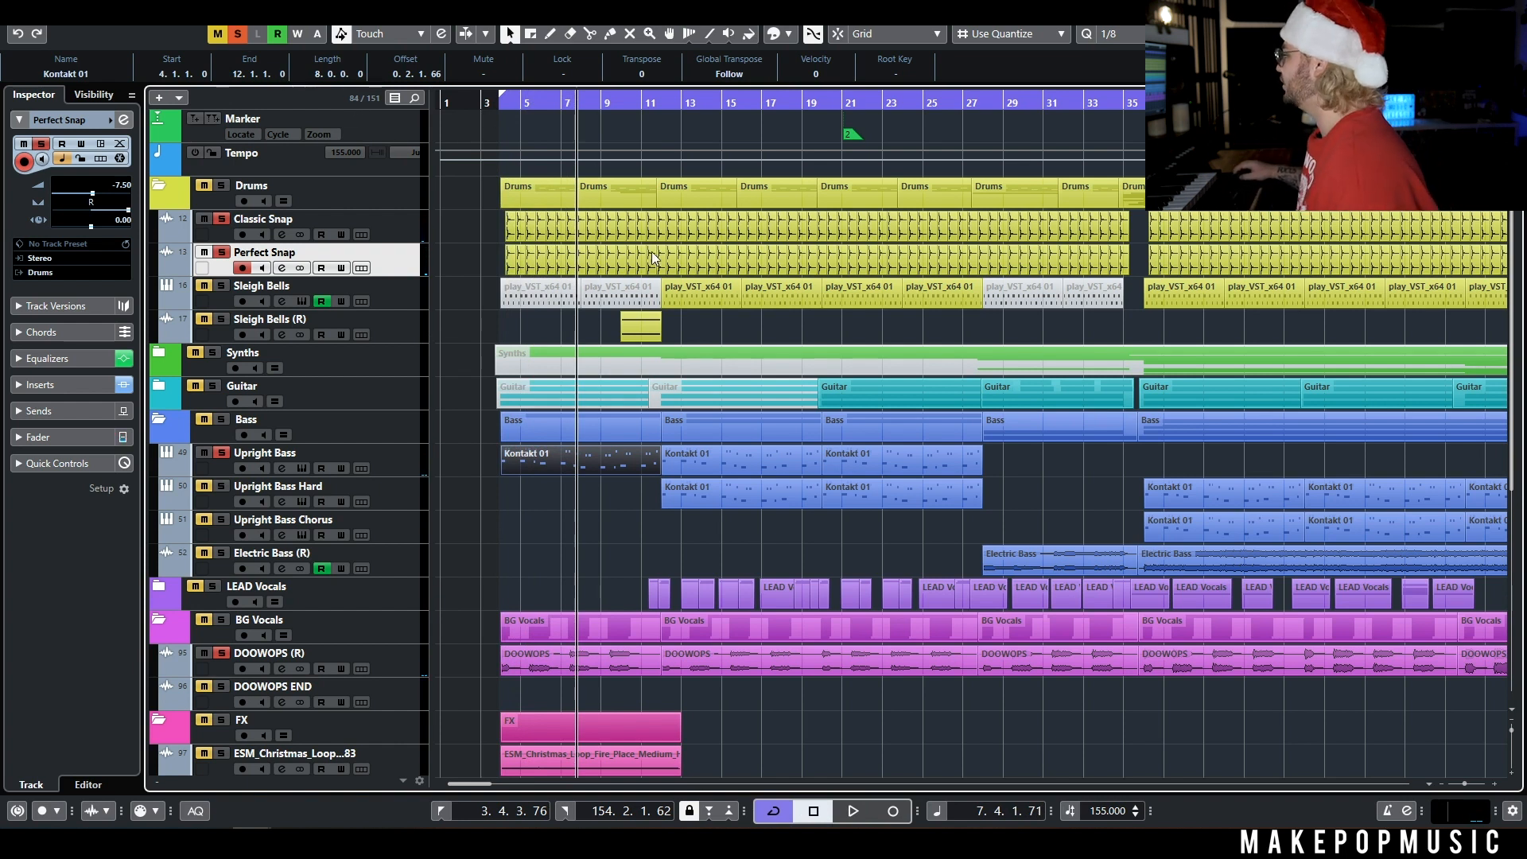
Solo the Sleigh Bells and Sleigh Bells (R) tracks and play the section leading through bar 12 to bar 14.
{"action": "left_click", "coordinate": [221, 286]}
{"action": "left_click", "coordinate": [221, 319]}
{"action": "scroll", "coordinate": [675, 332], "scroll_direction": "up", "scroll_amount": 3}
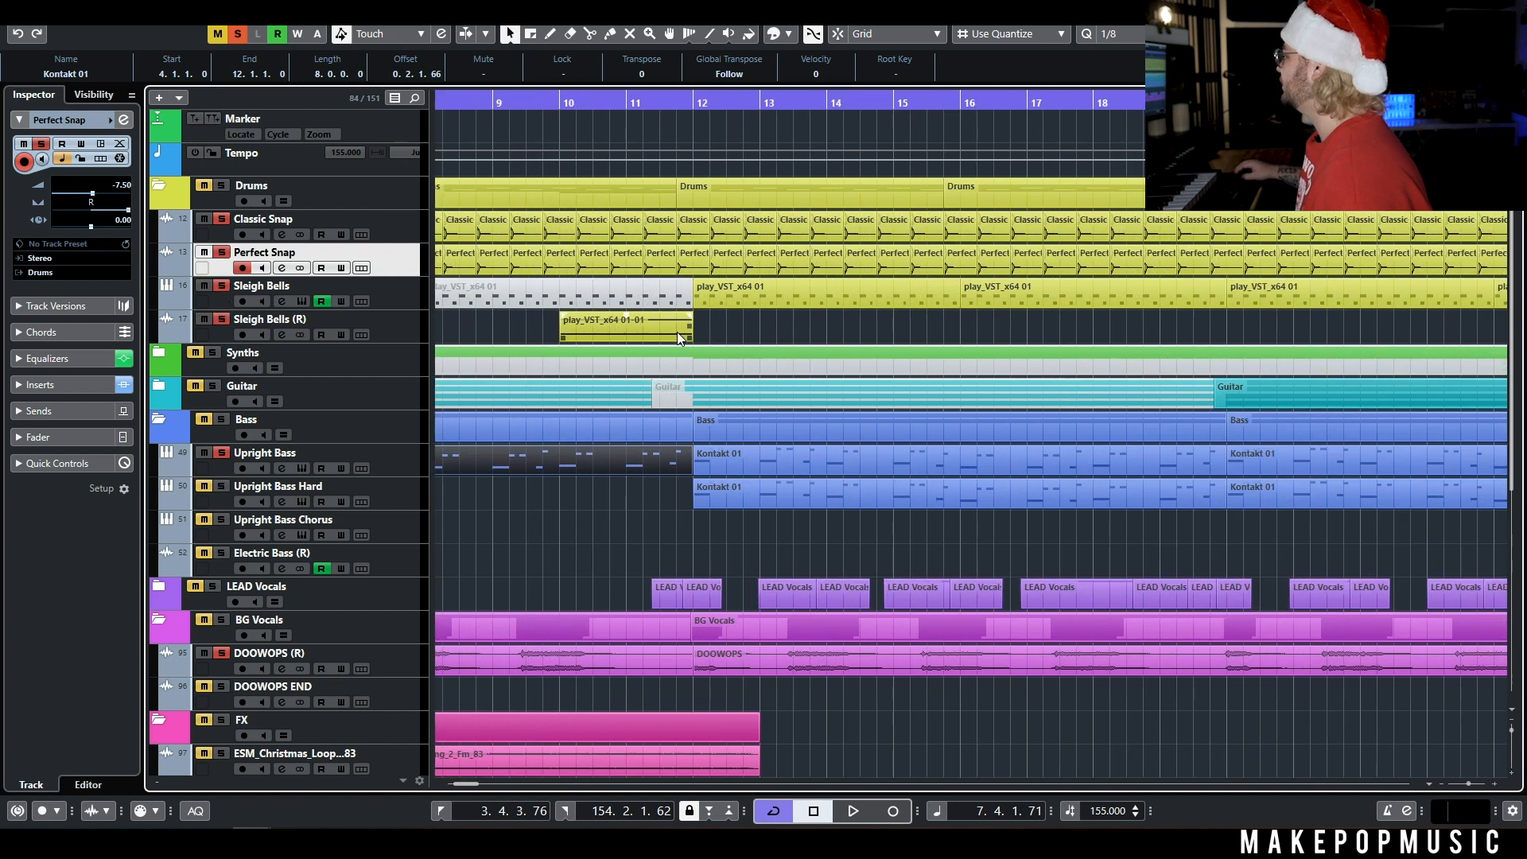
{"action": "key", "text": "space"}
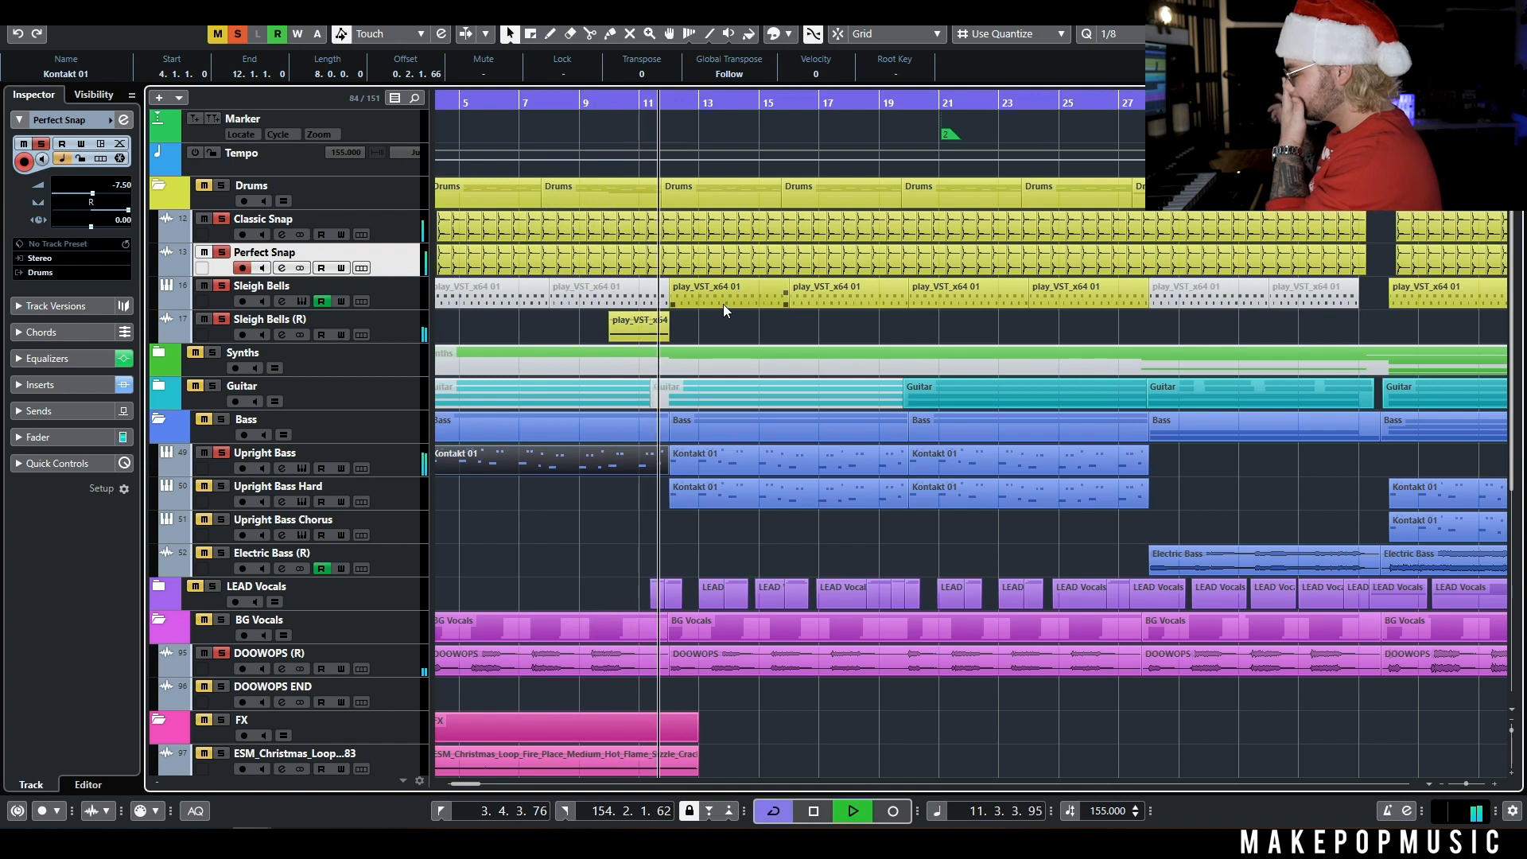
{"action": "key", "text": "space"}
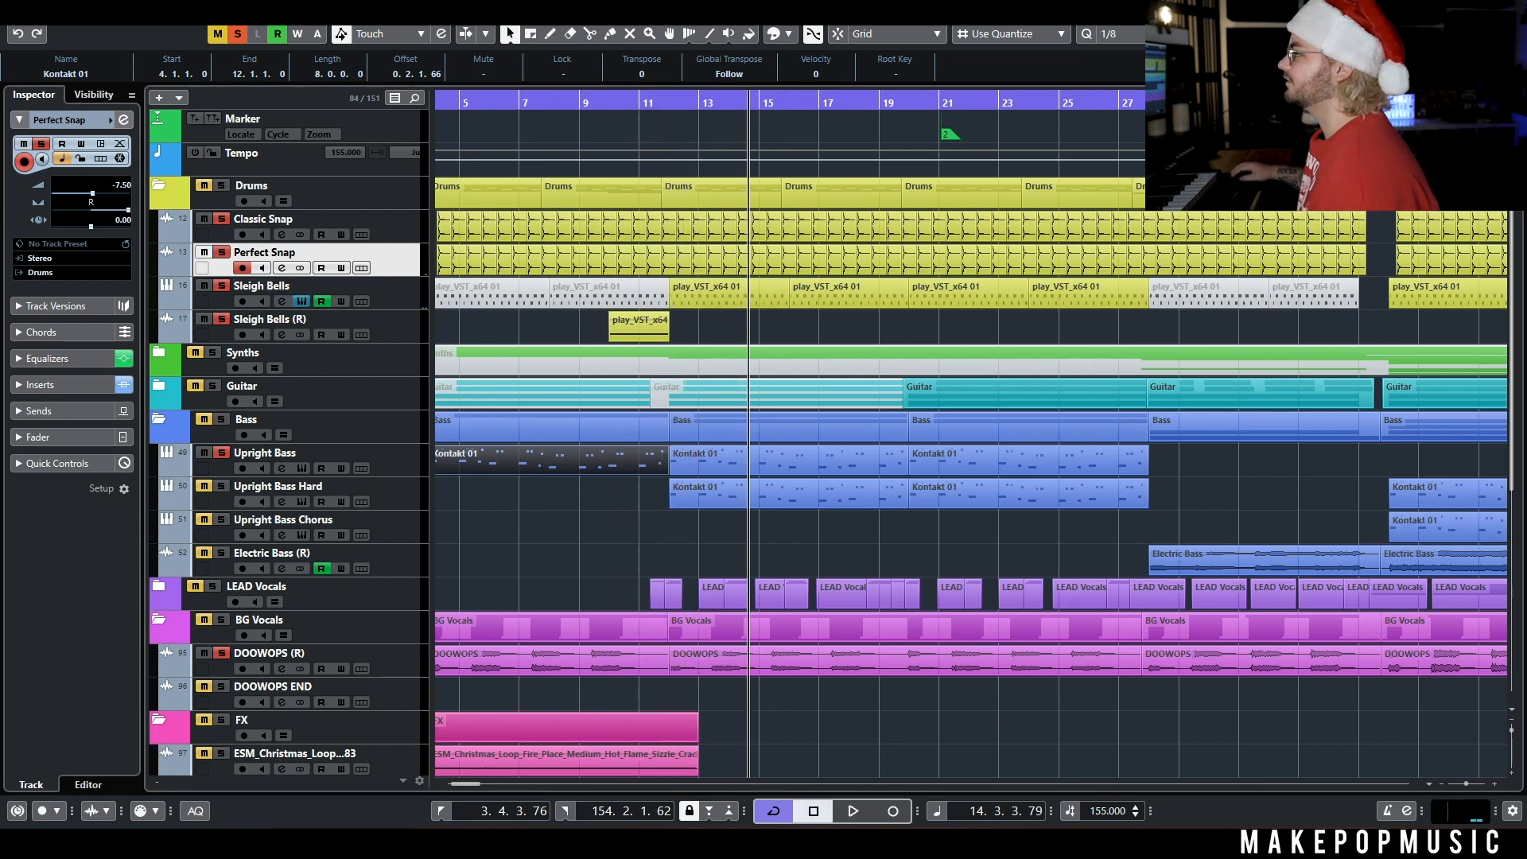
Examine the Hollywood Orchestral Percussion instrument used on the Sleigh Bells track.
{"action": "left_click", "coordinate": [301, 301]}
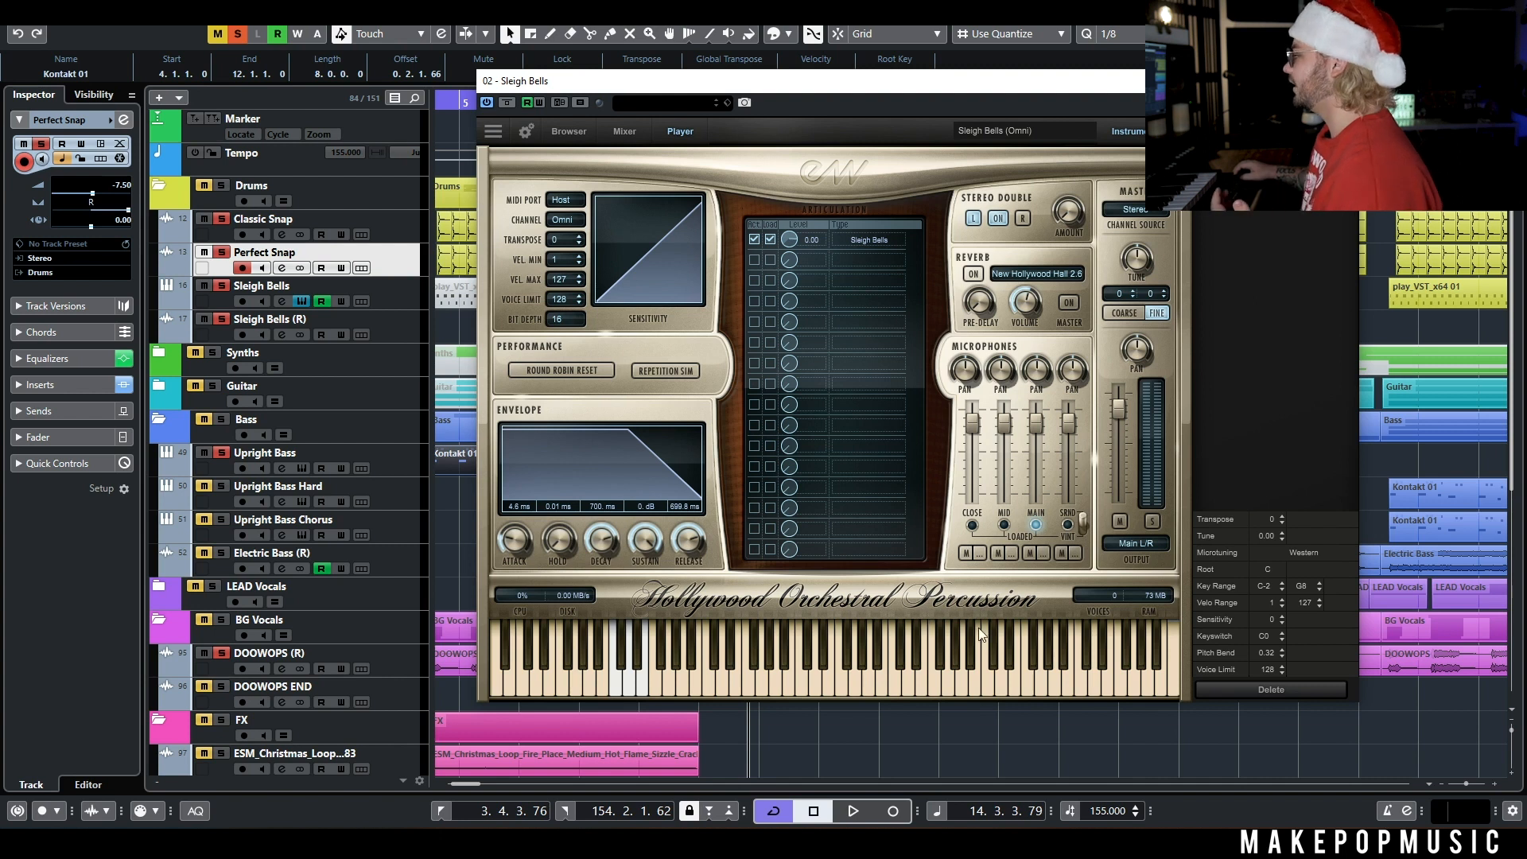
{"action": "left_click_drag", "start_coordinate": [1318, 91], "coordinate": [1121, 248]}
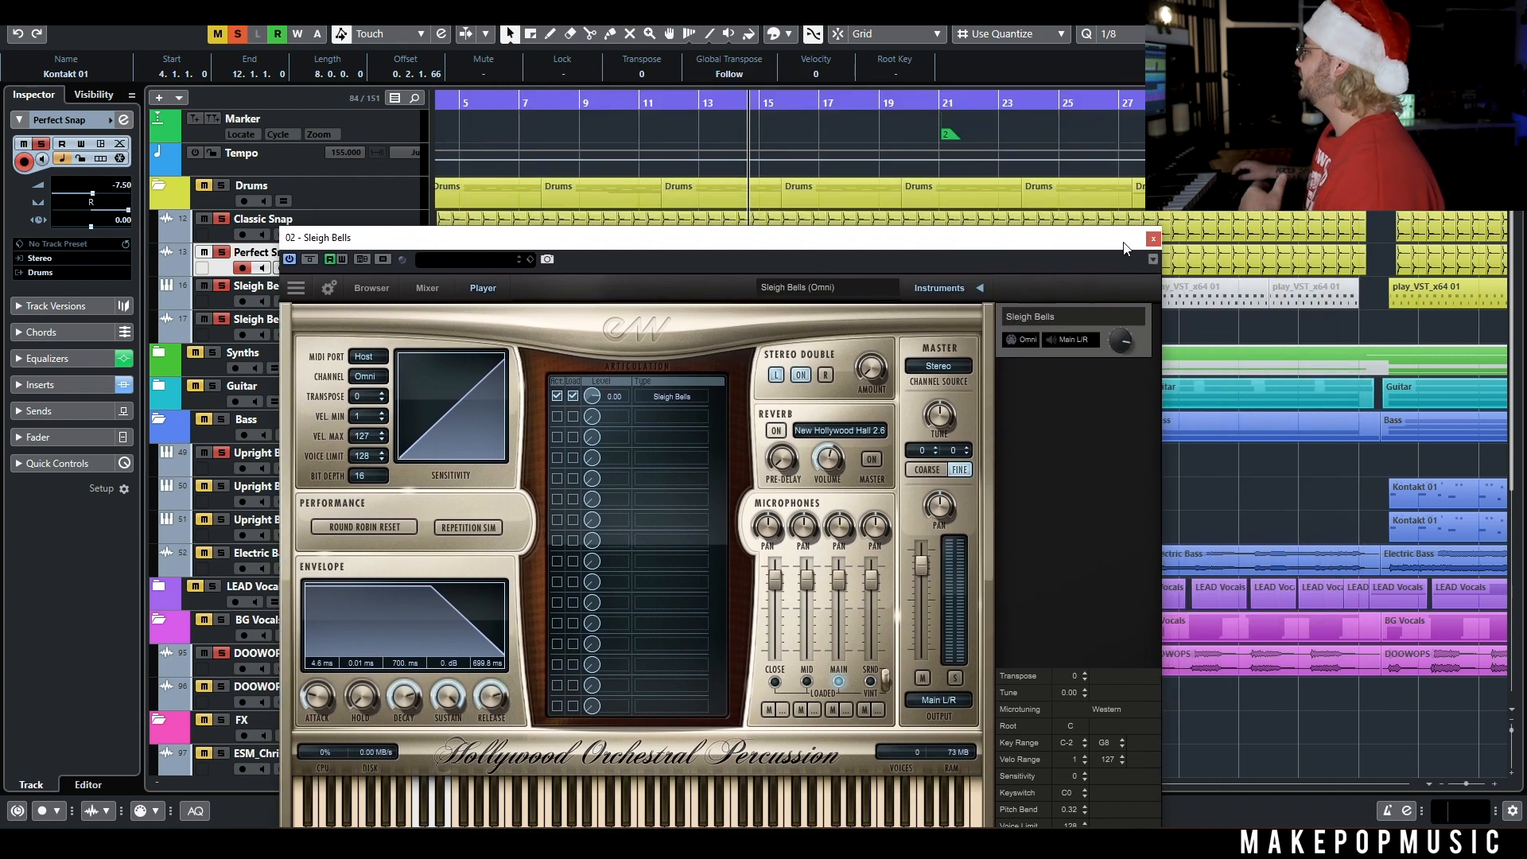
{"action": "left_click", "coordinate": [1153, 239]}
Move the playhead to bar 10 and display the FabFilter Pro-Q 3 insert in the Sleigh Bells (R) channel settings.
{"action": "left_click", "coordinate": [612, 102]}
{"action": "left_click", "coordinate": [383, 337]}
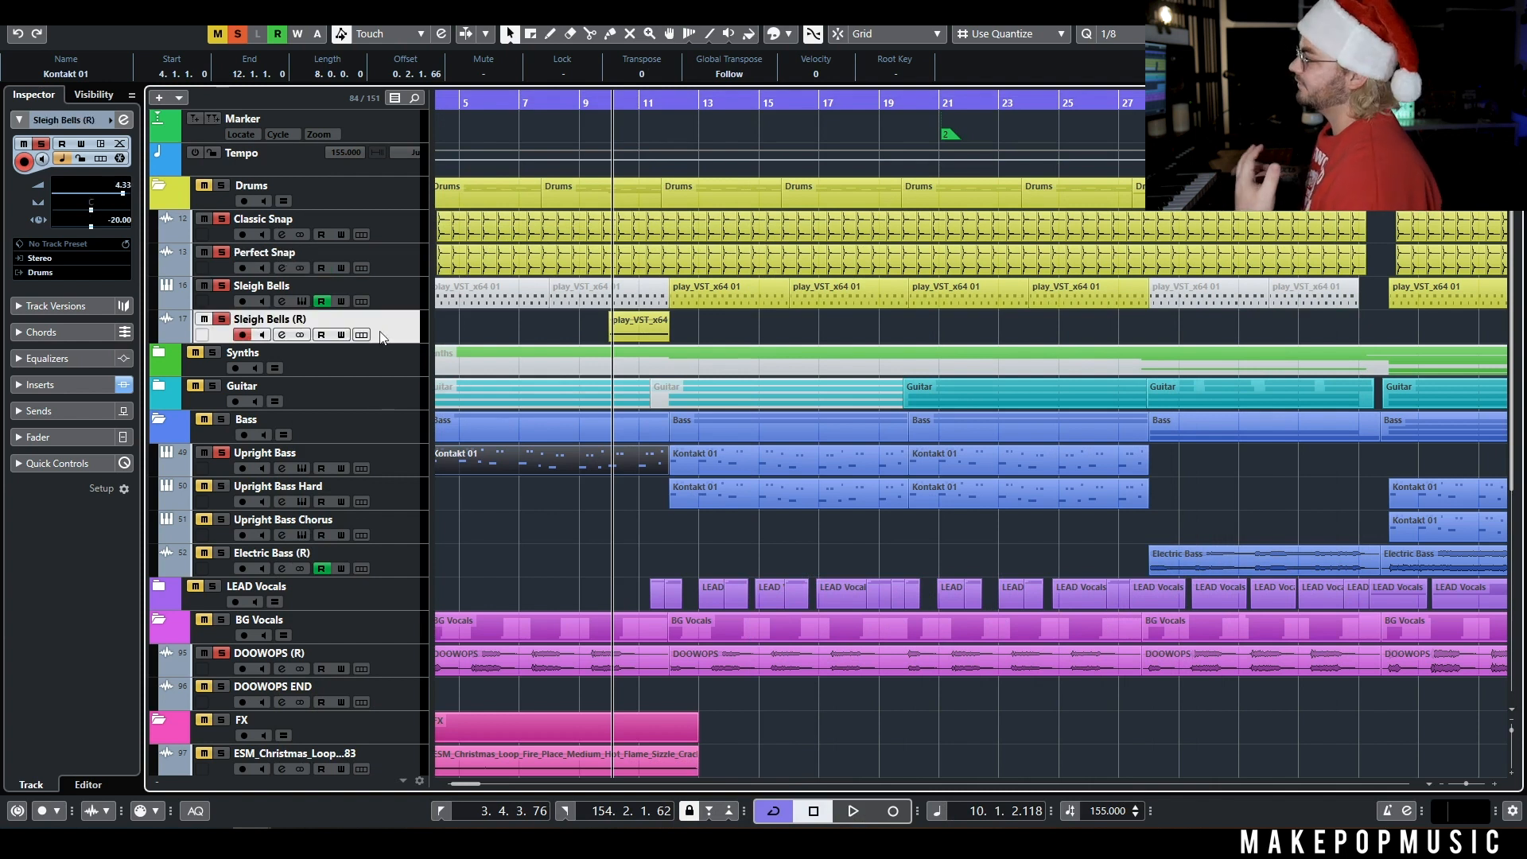
{"action": "left_click", "coordinate": [281, 335]}
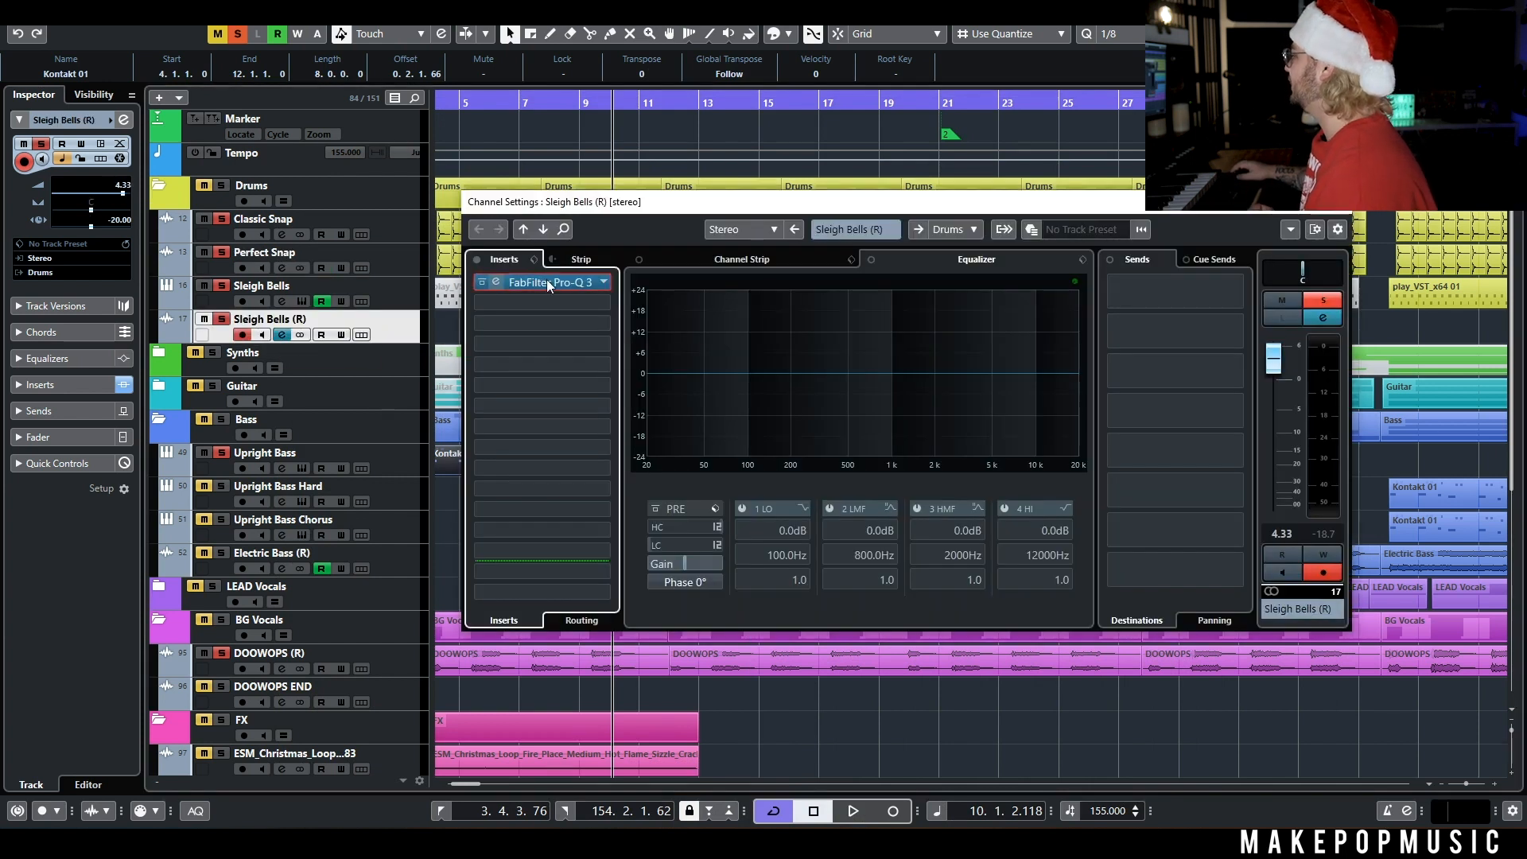
{"action": "left_click", "coordinate": [496, 281]}
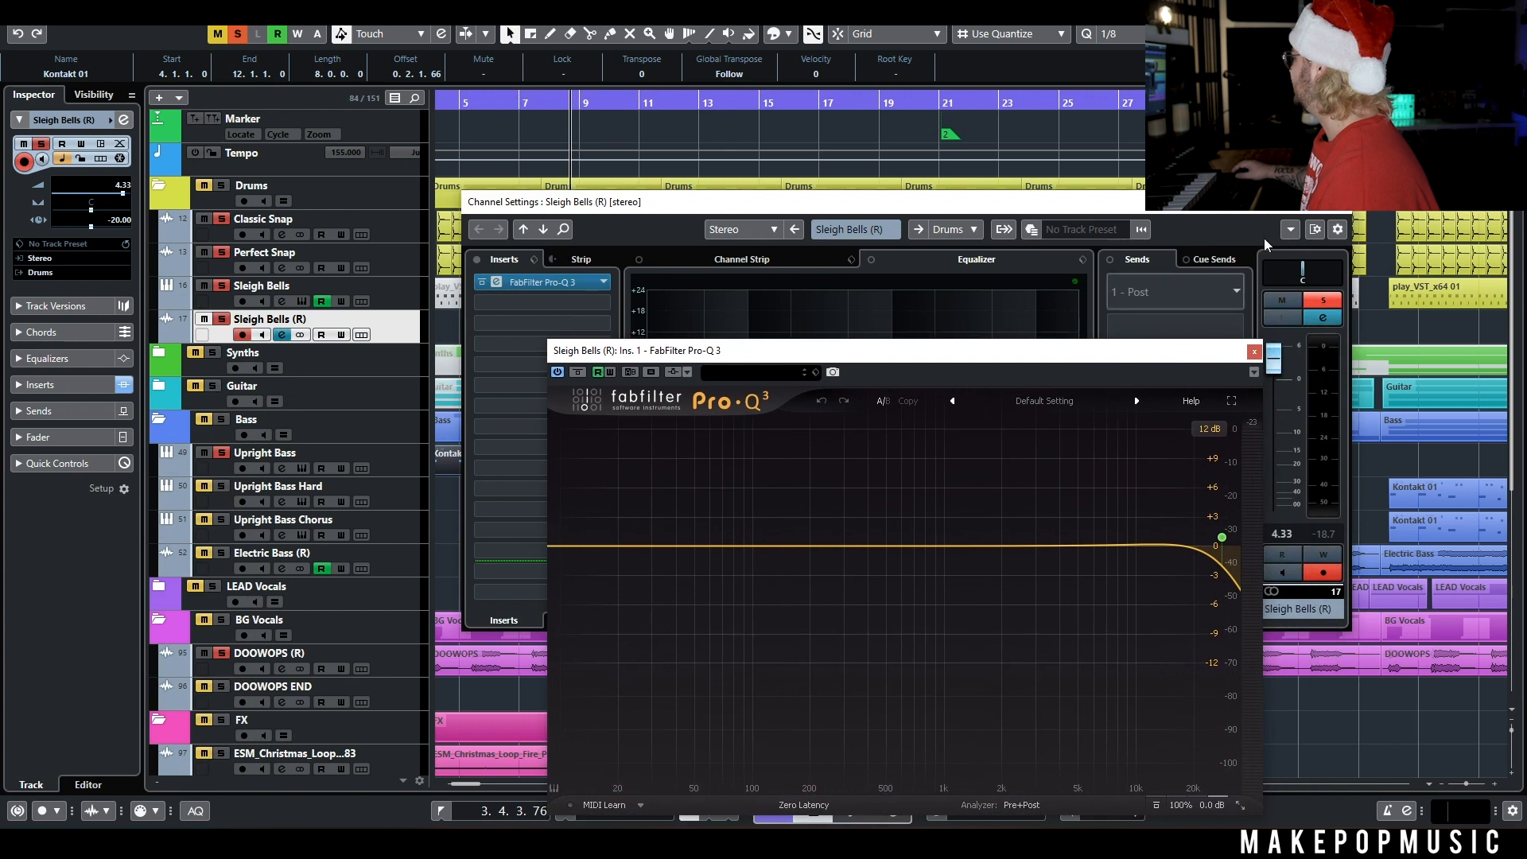
Close the Sleigh Bells (R) channel settings and its FabFilter Pro-Q 3 insert.
{"action": "left_click", "coordinate": [1347, 208]}
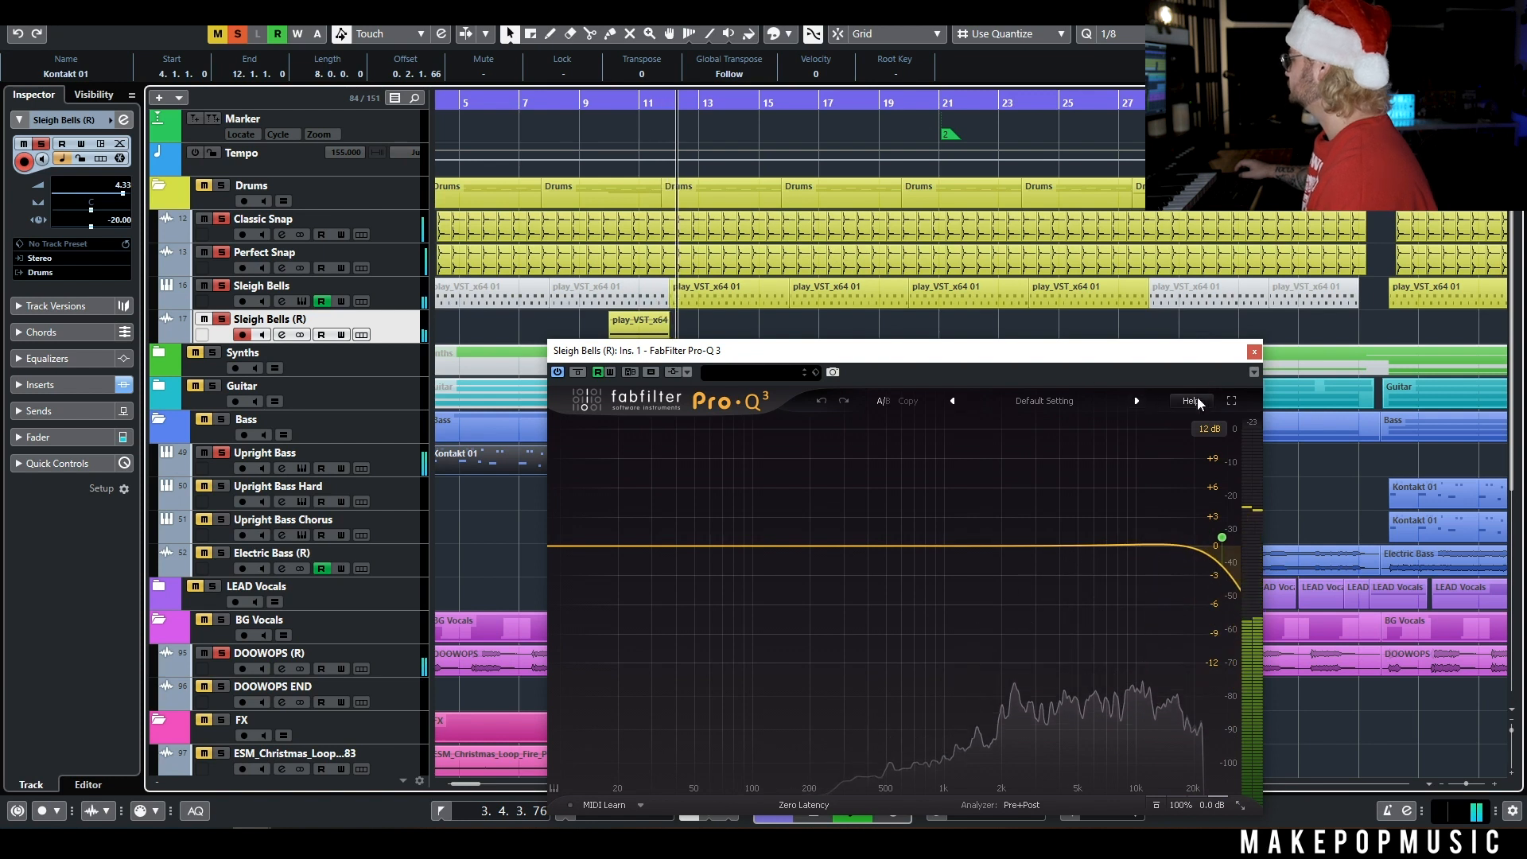
{"action": "left_click", "coordinate": [1254, 351]}
Display the HALion Sonic SE instrument of Upright Bass Hard, unsolo Upright Bass, and place the playhead at bar 12.
{"action": "scroll", "coordinate": [798, 342], "scroll_direction": "down", "scroll_amount": 3}
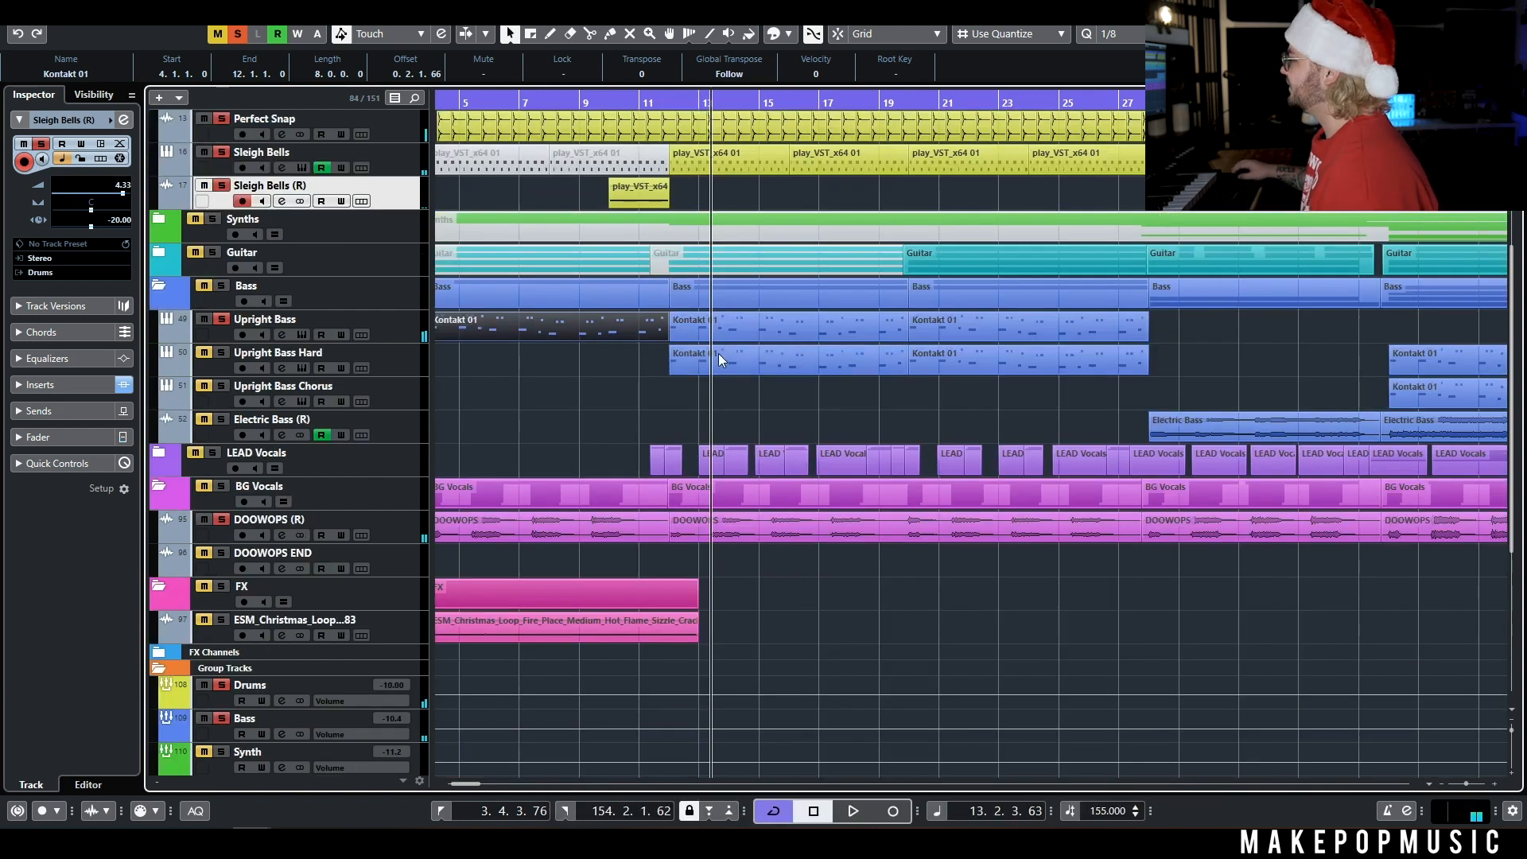
{"action": "key", "text": "g"}
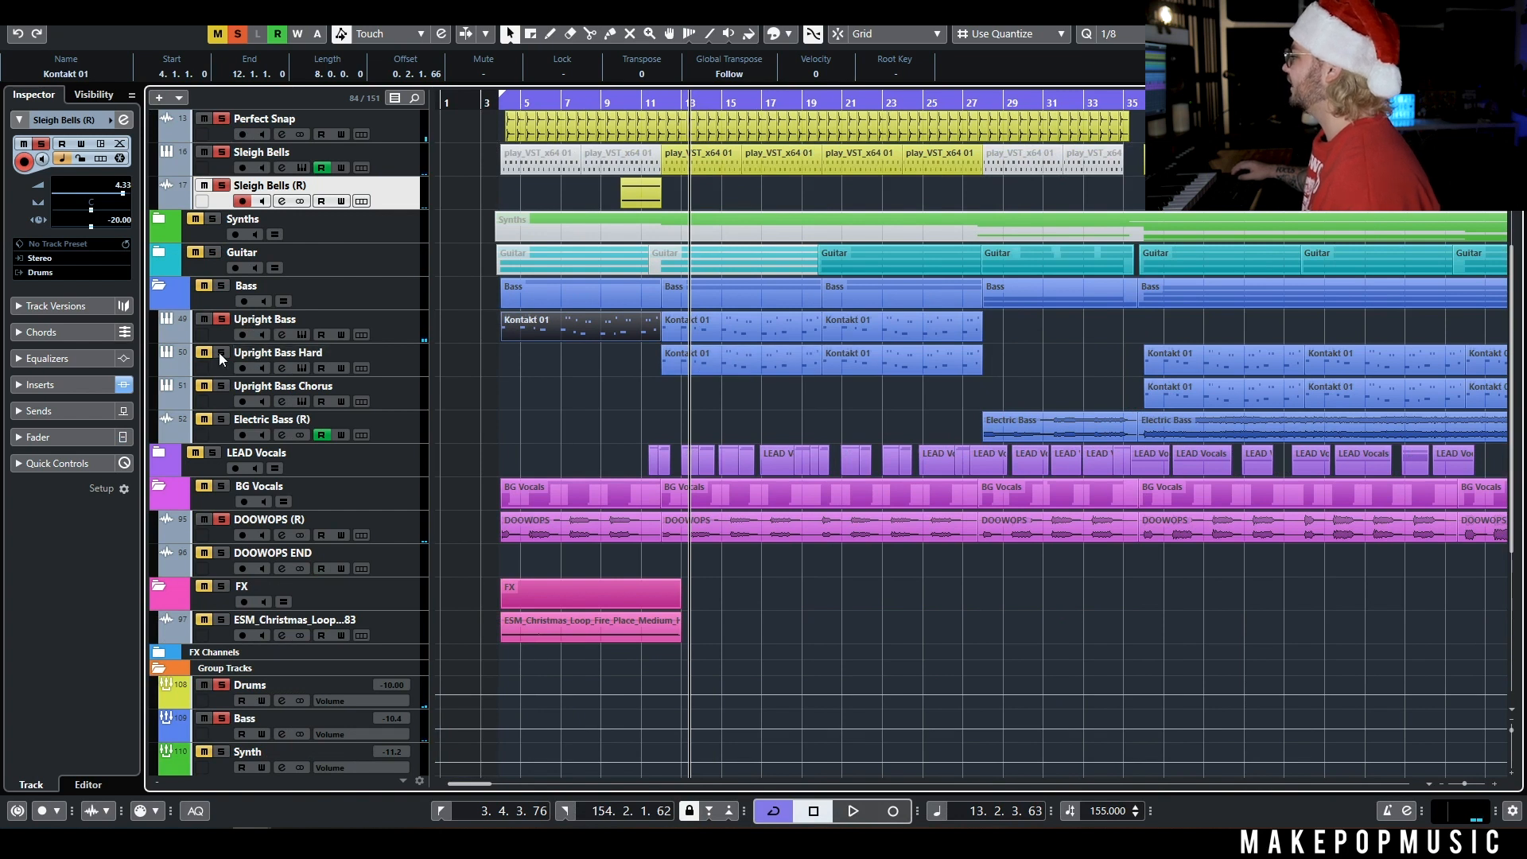
{"action": "left_click", "coordinate": [391, 368]}
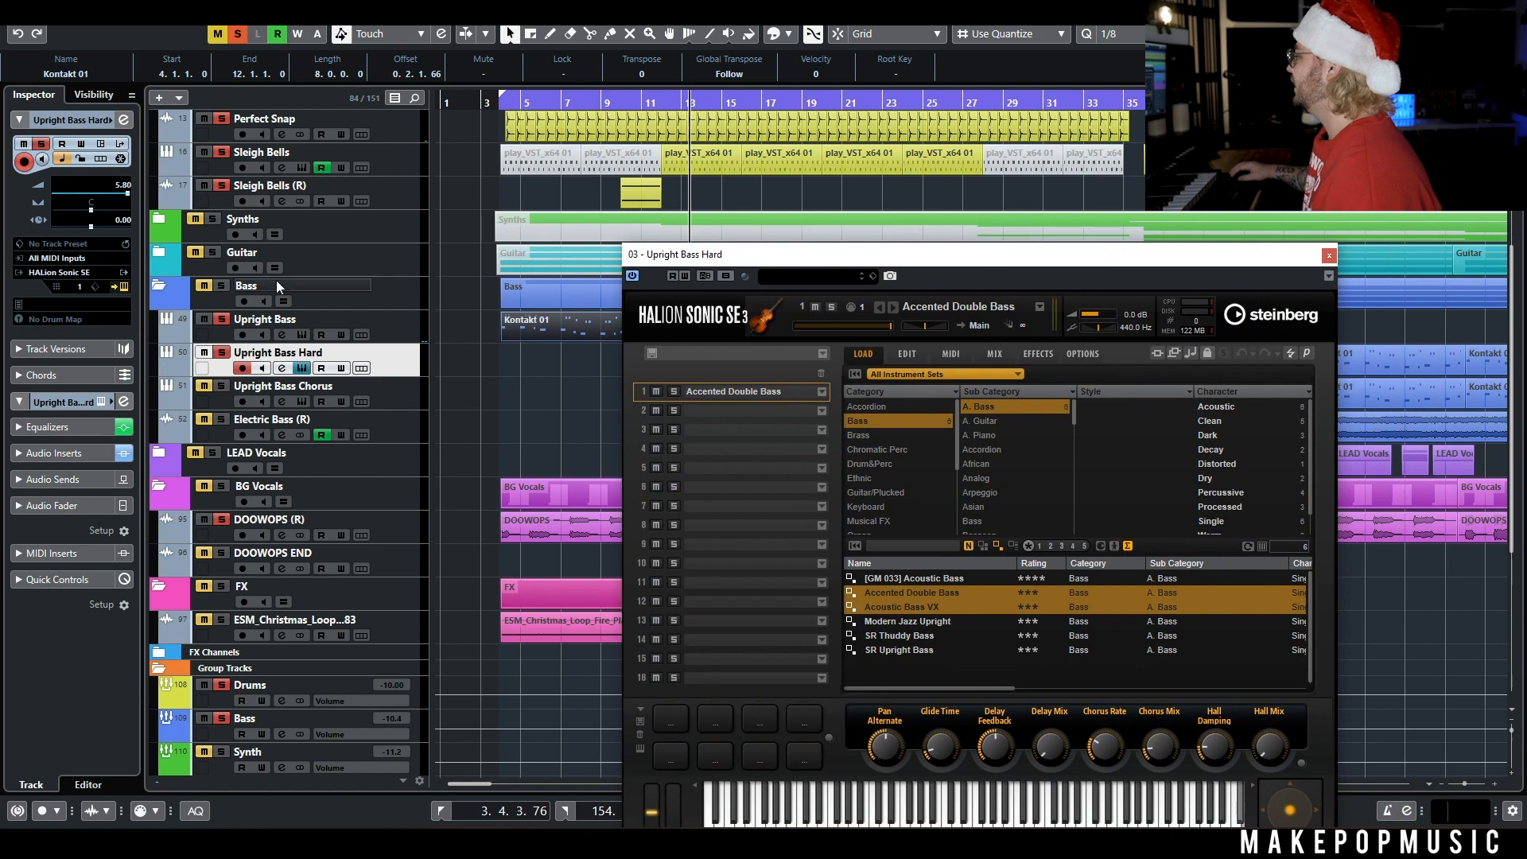
{"action": "left_click", "coordinate": [222, 319]}
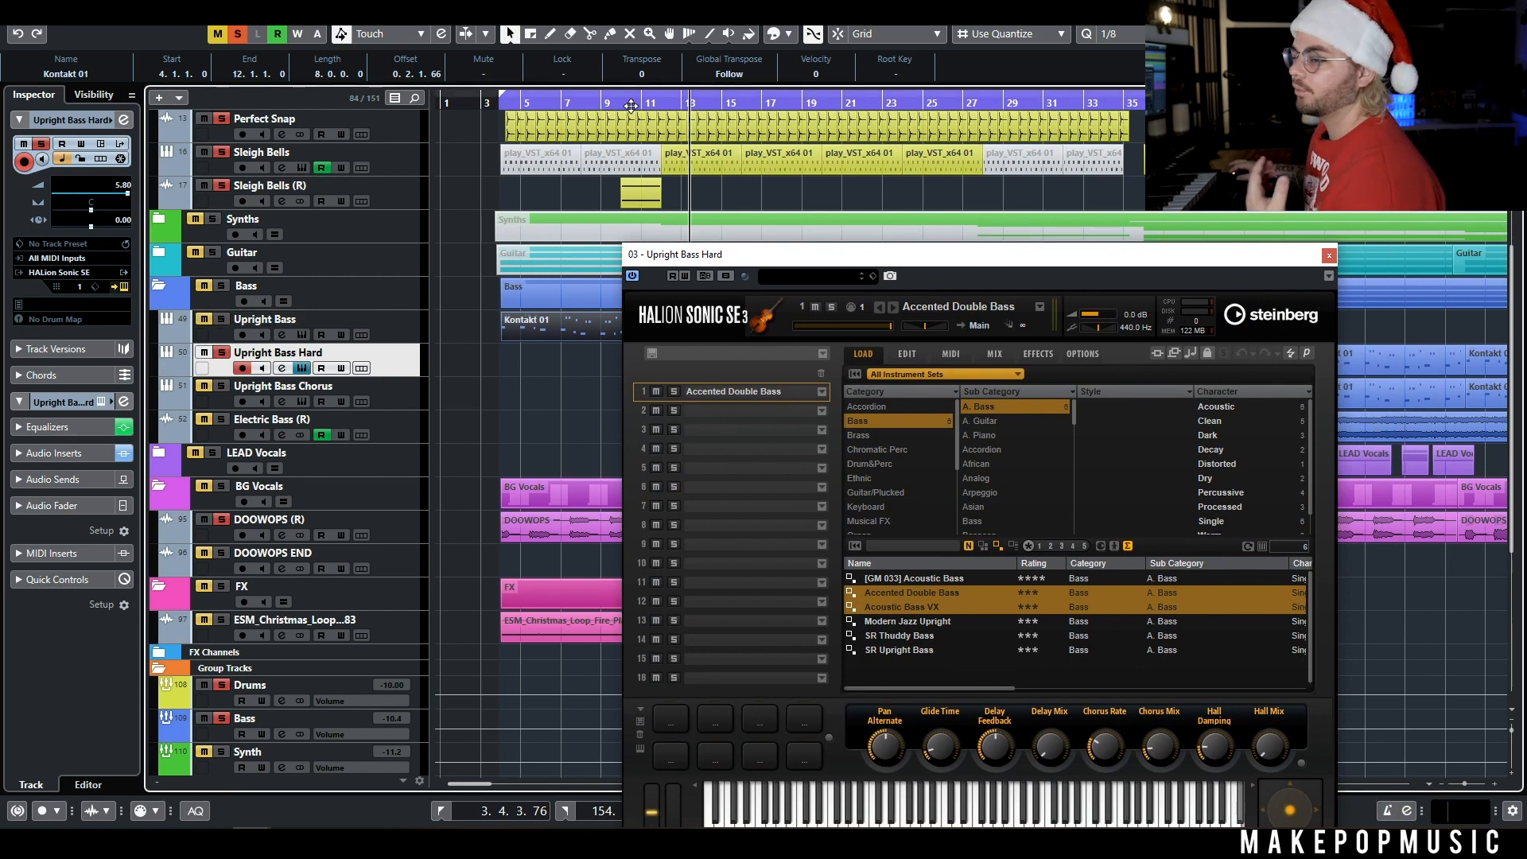
{"action": "left_click", "coordinate": [664, 97]}
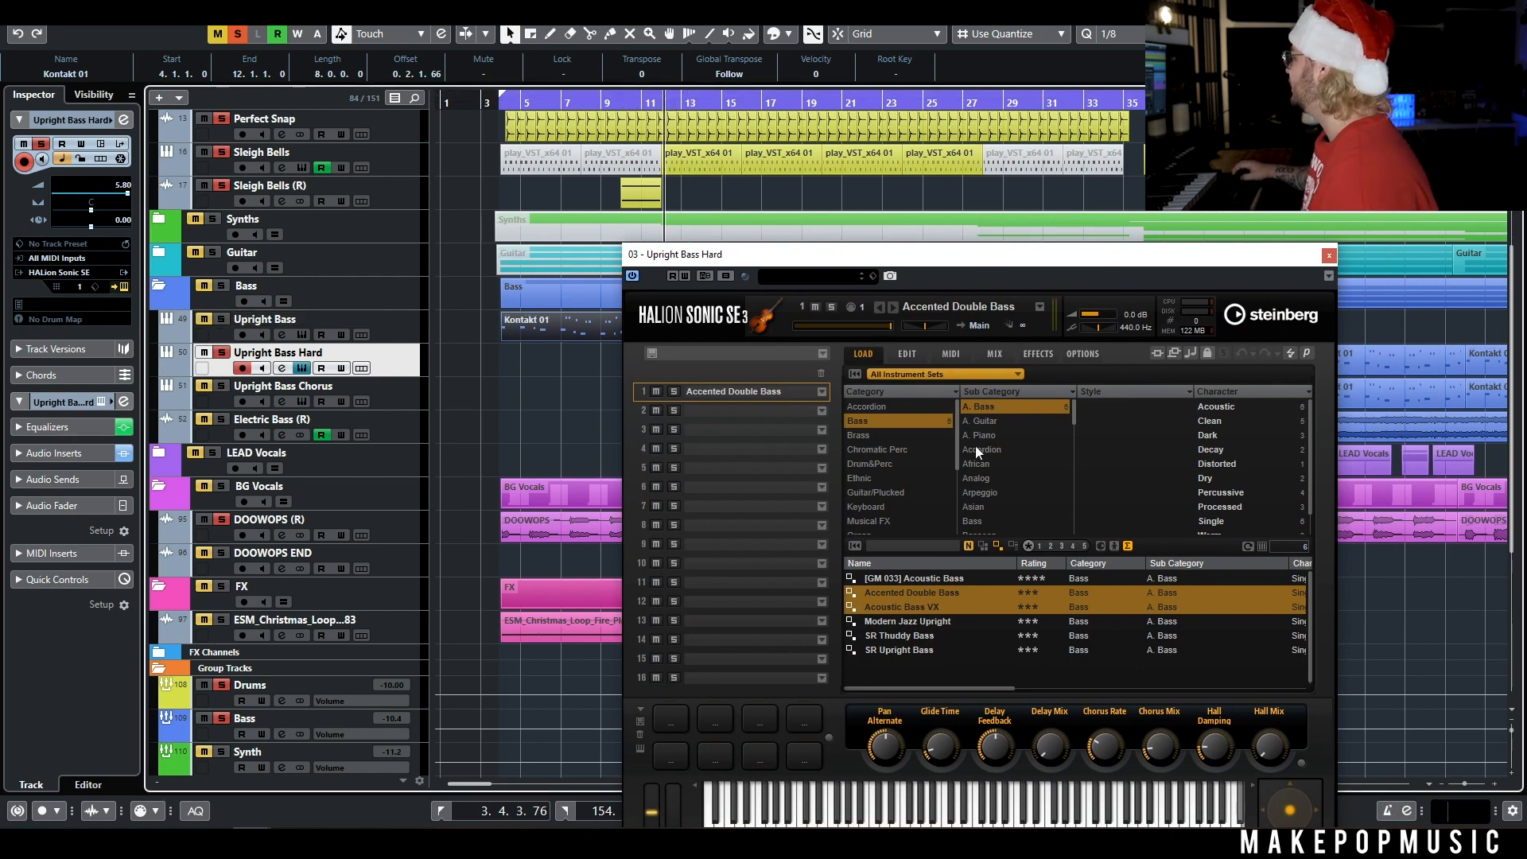
Examine the channel EQ and FabFilter Pro-Q 3 insert of Upright Bass Hard, and close its plug-in and instrument windows.
{"action": "left_click", "coordinate": [281, 369]}
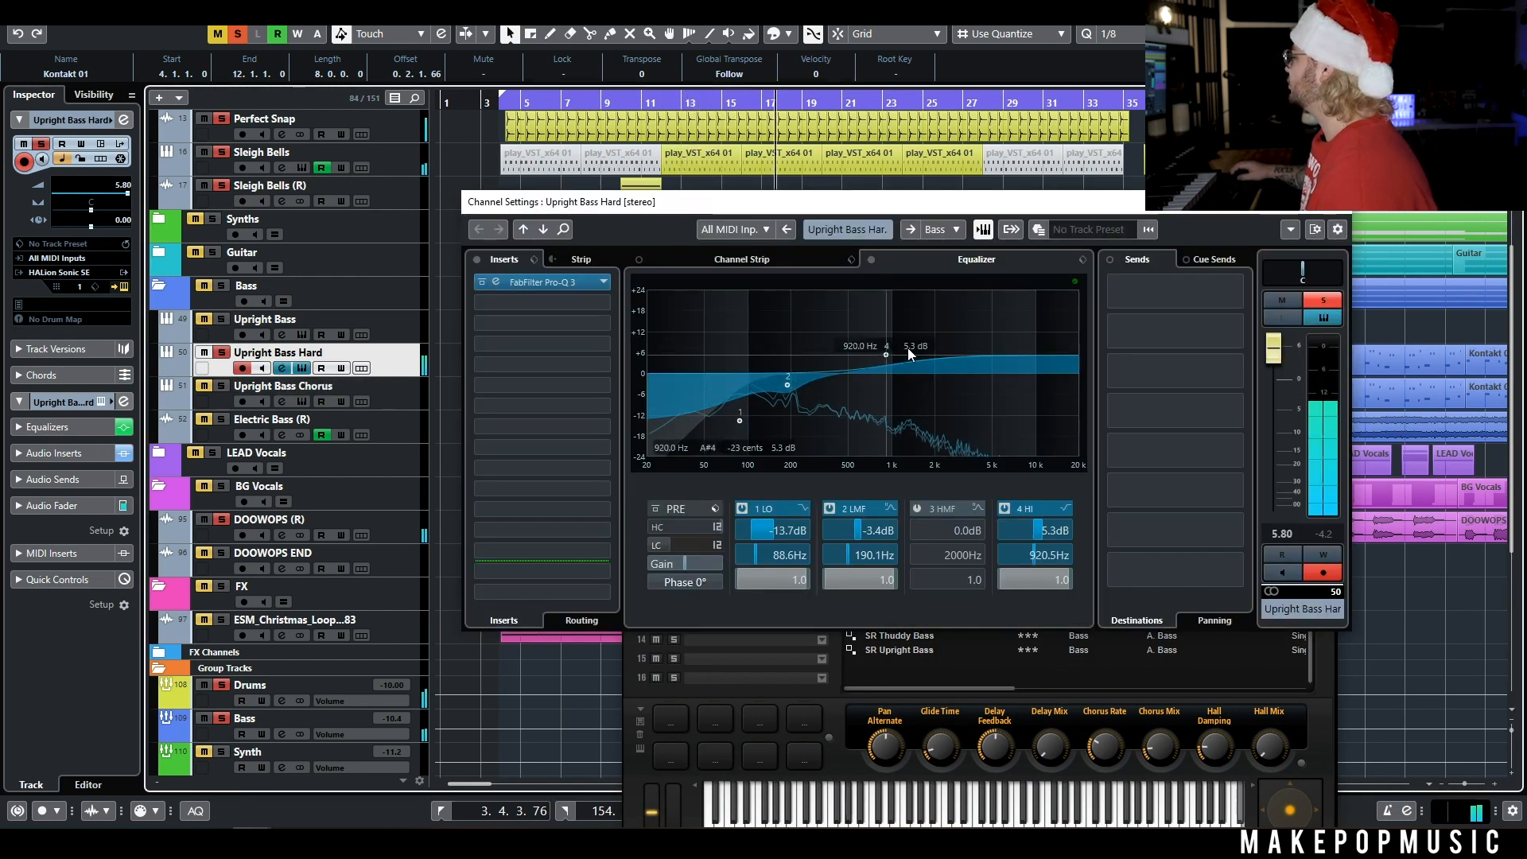
{"action": "left_click", "coordinate": [560, 288]}
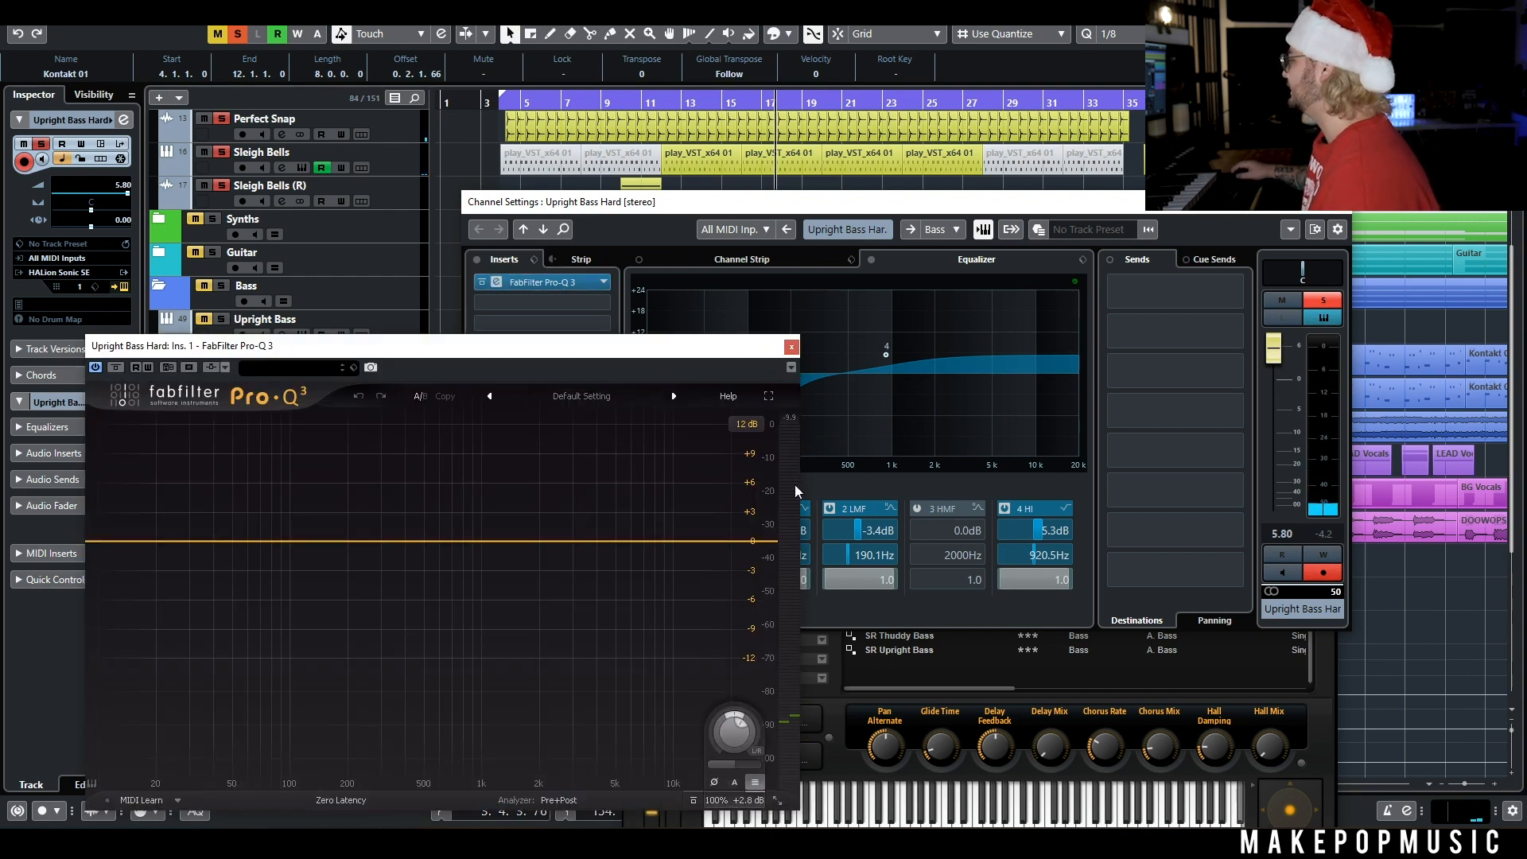
{"action": "left_click", "coordinate": [792, 347]}
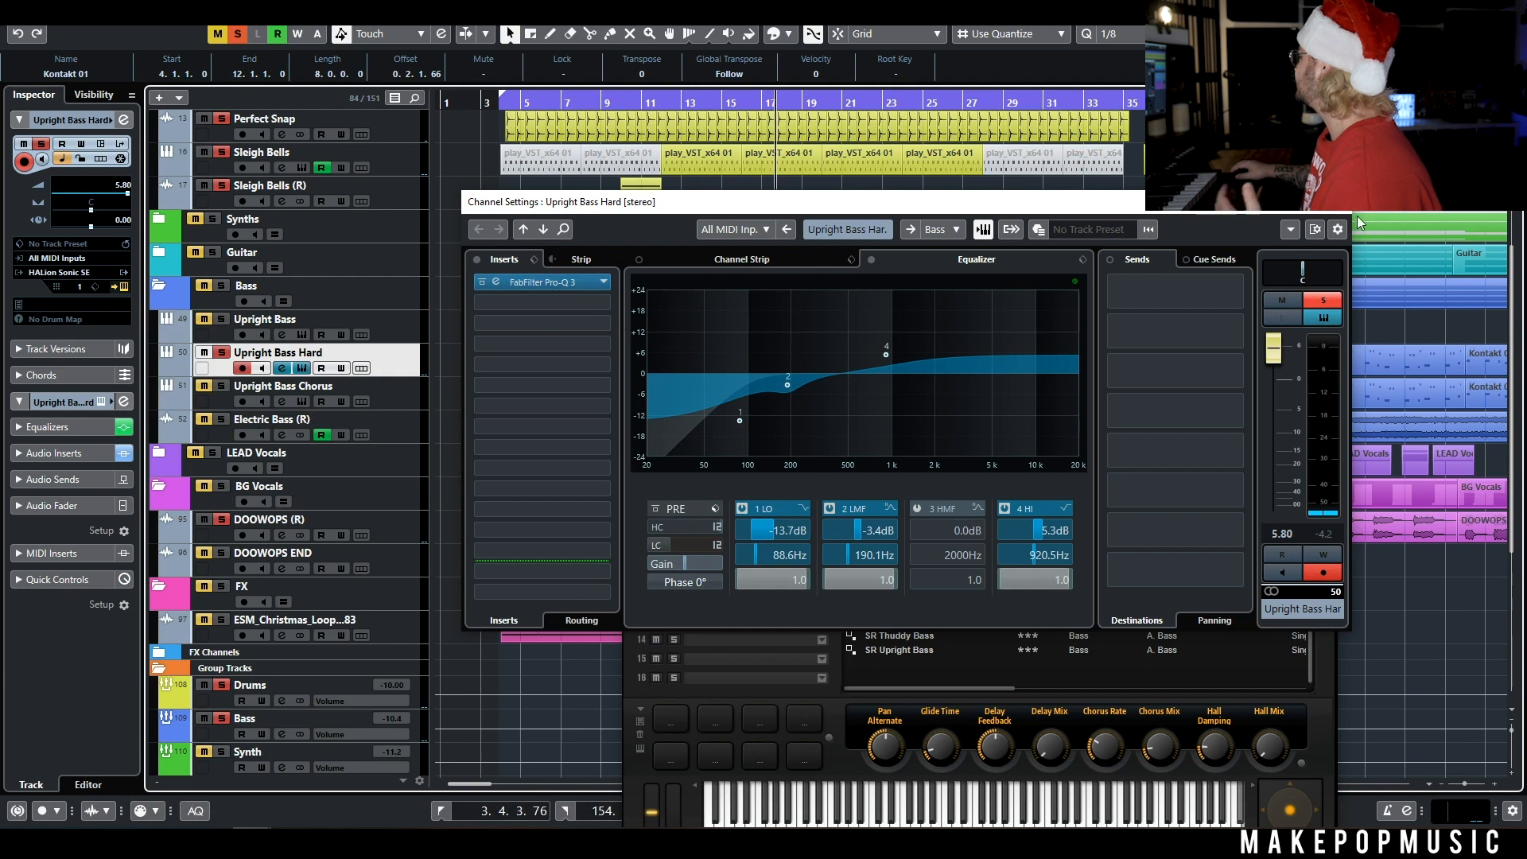
{"action": "left_click", "coordinate": [1342, 201]}
{"action": "left_click", "coordinate": [1327, 255]}
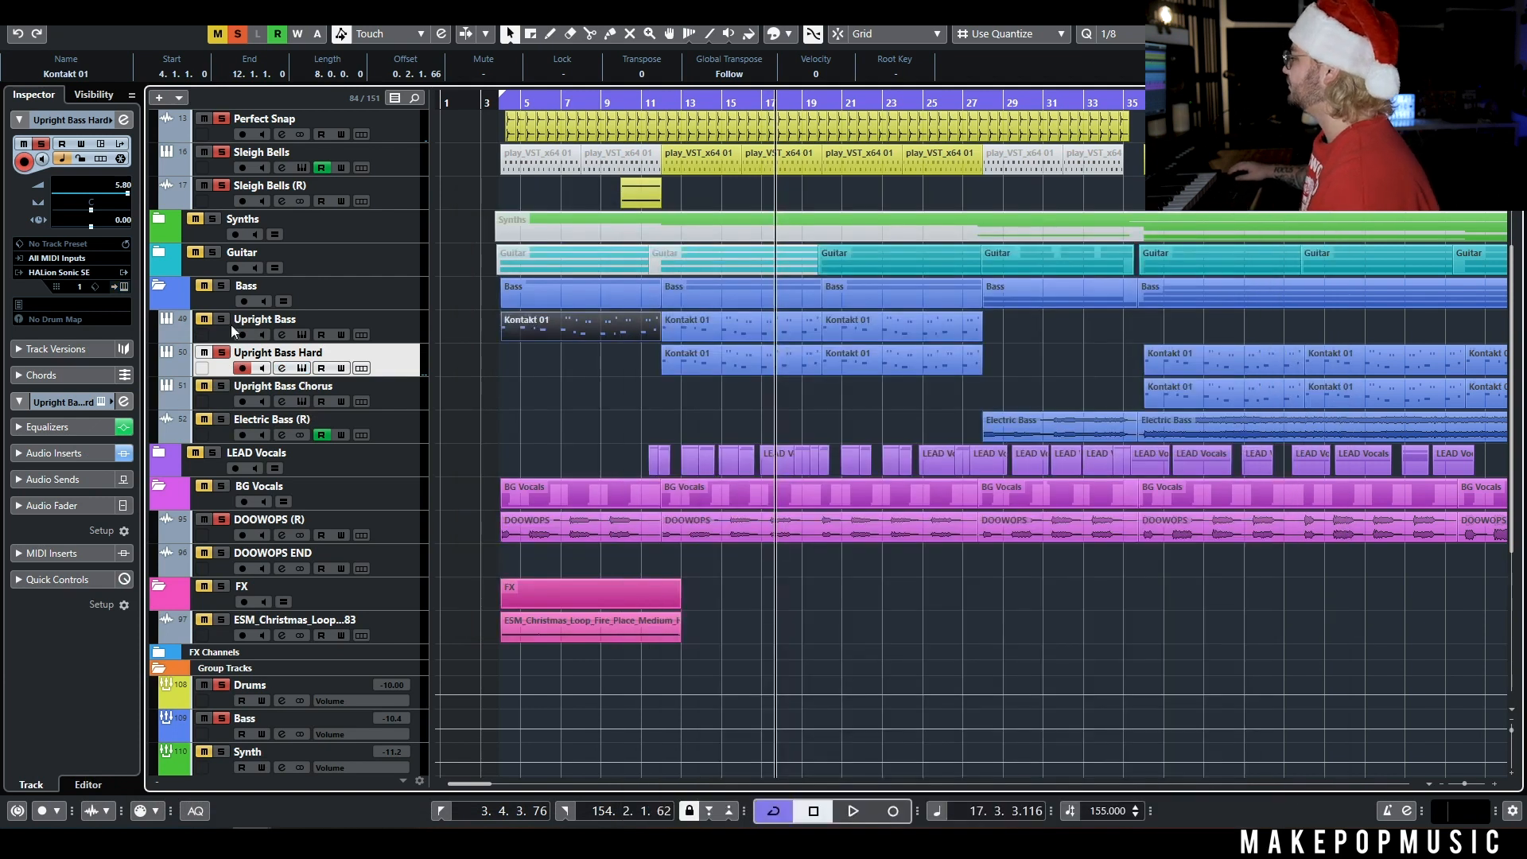
Play Upright Bass and Upright Bass Hard together with the other soloed tracks from just before bar 12.
{"action": "left_click", "coordinate": [656, 104]}
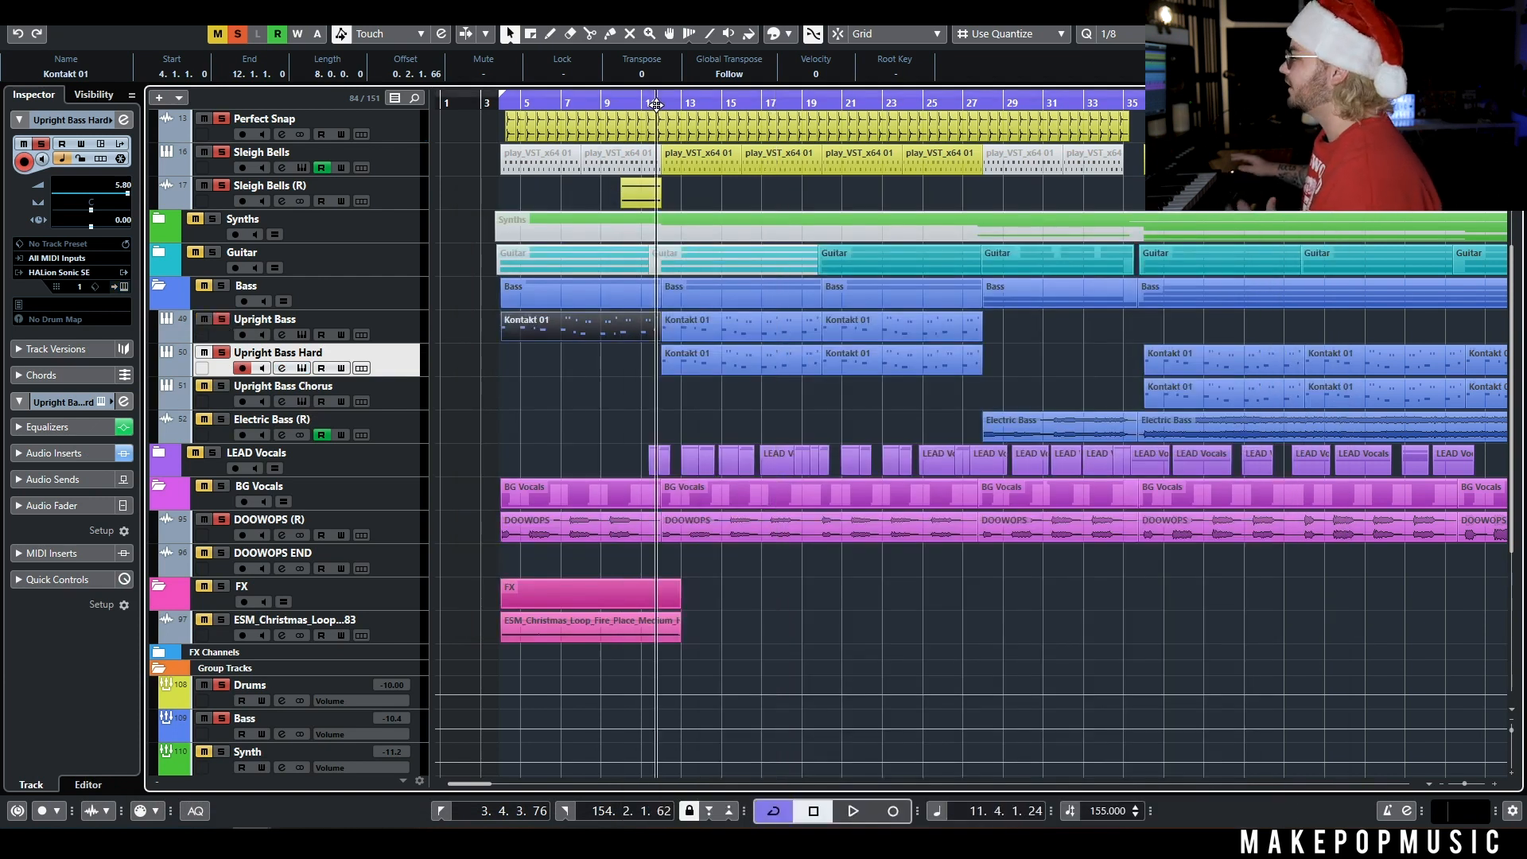
{"action": "key", "text": "space"}
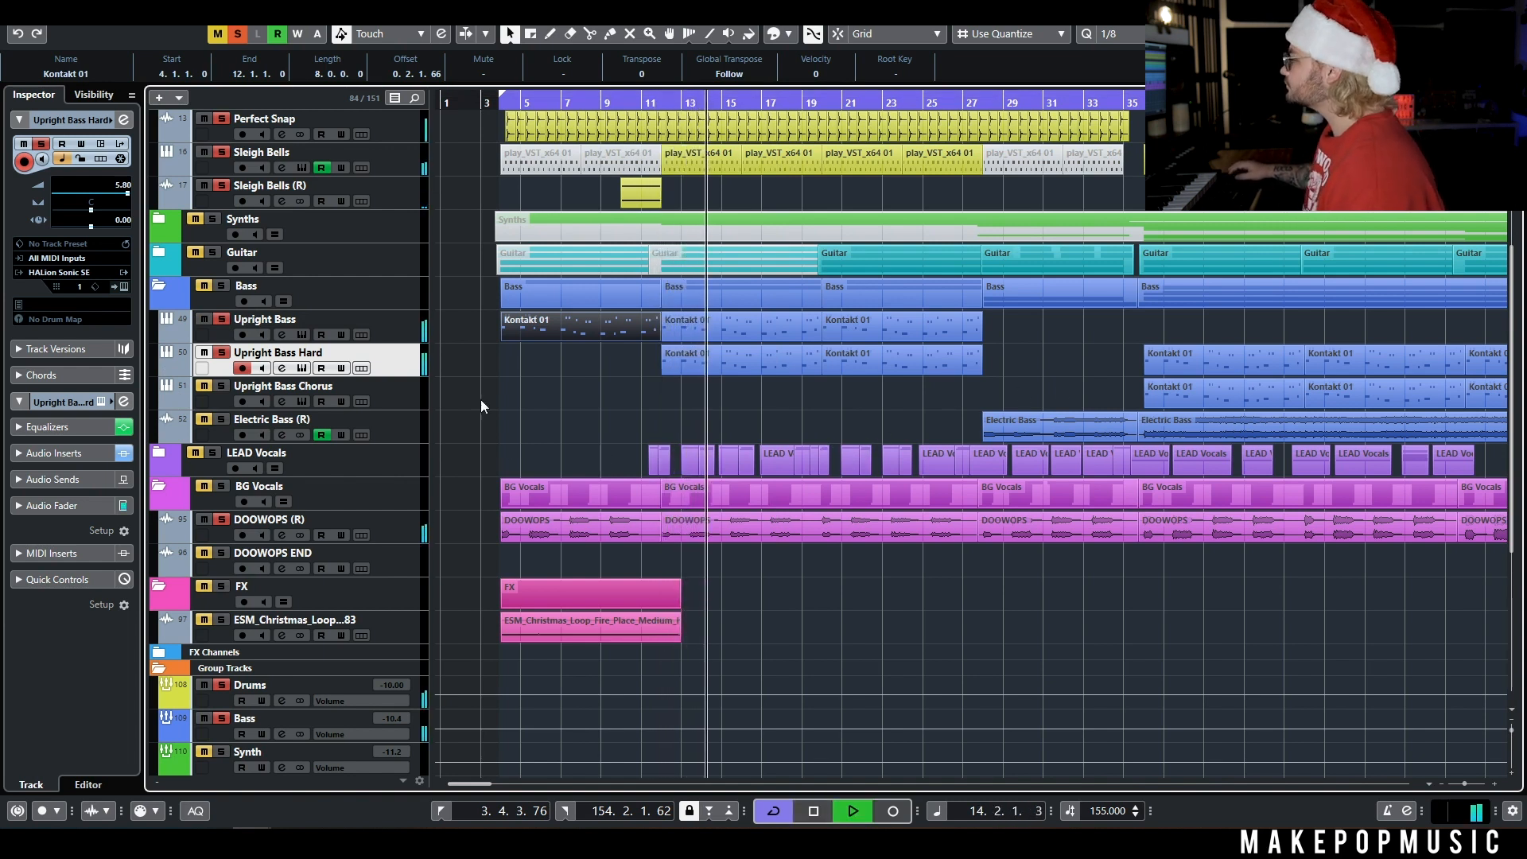
{"action": "key", "text": "space"}
Expand the Guitar folder, add Left Guitar and Right Guitar to the soloed tracks, and play from bar 4.
{"action": "left_click", "coordinate": [159, 253]}
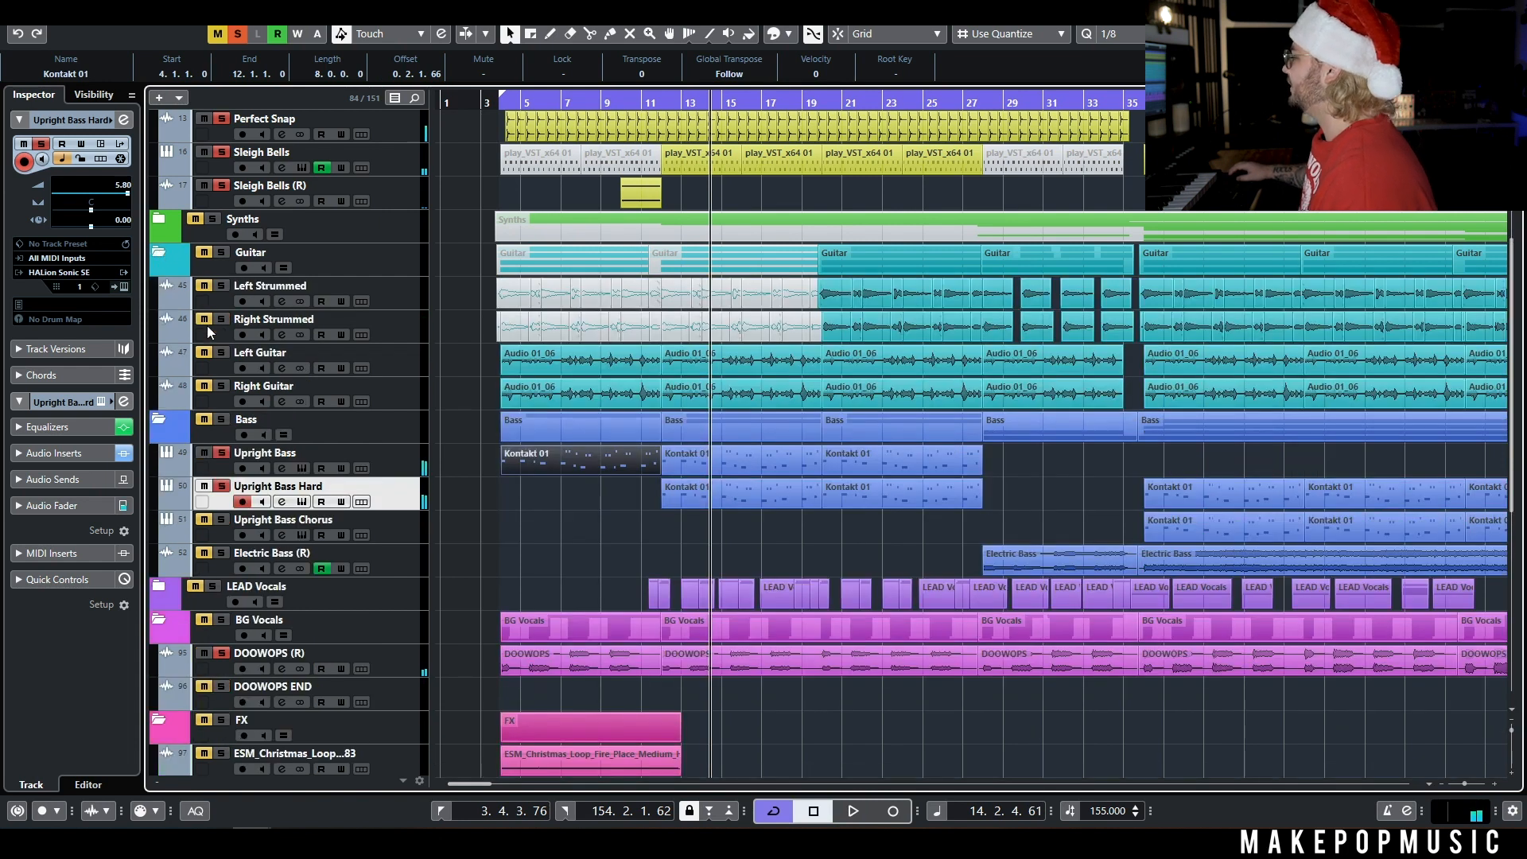
{"action": "left_click", "coordinate": [204, 388]}
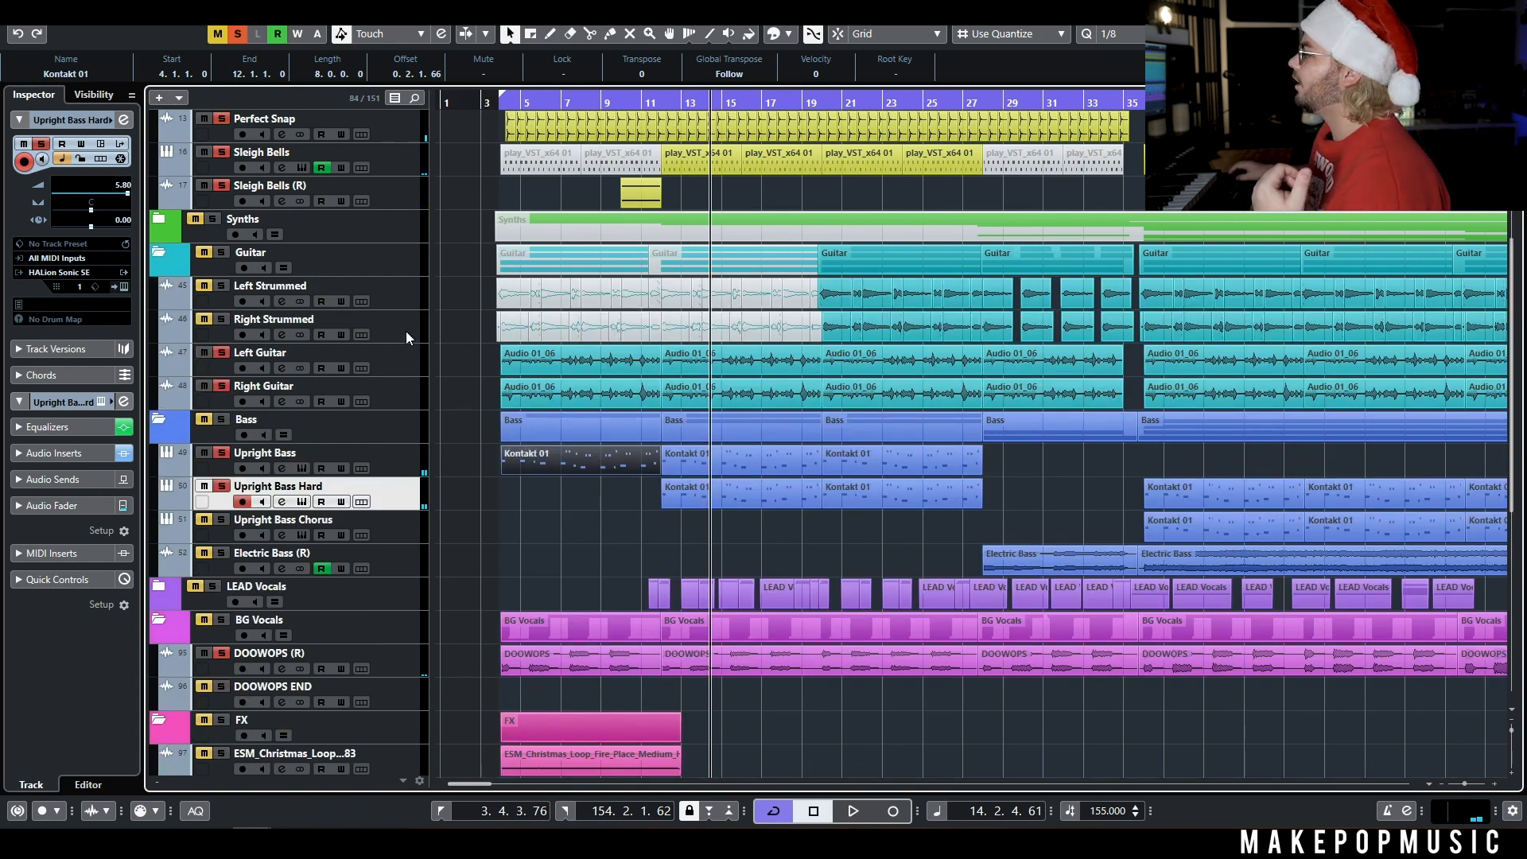
{"action": "left_click", "coordinate": [404, 359]}
{"action": "key", "text": "Down"}
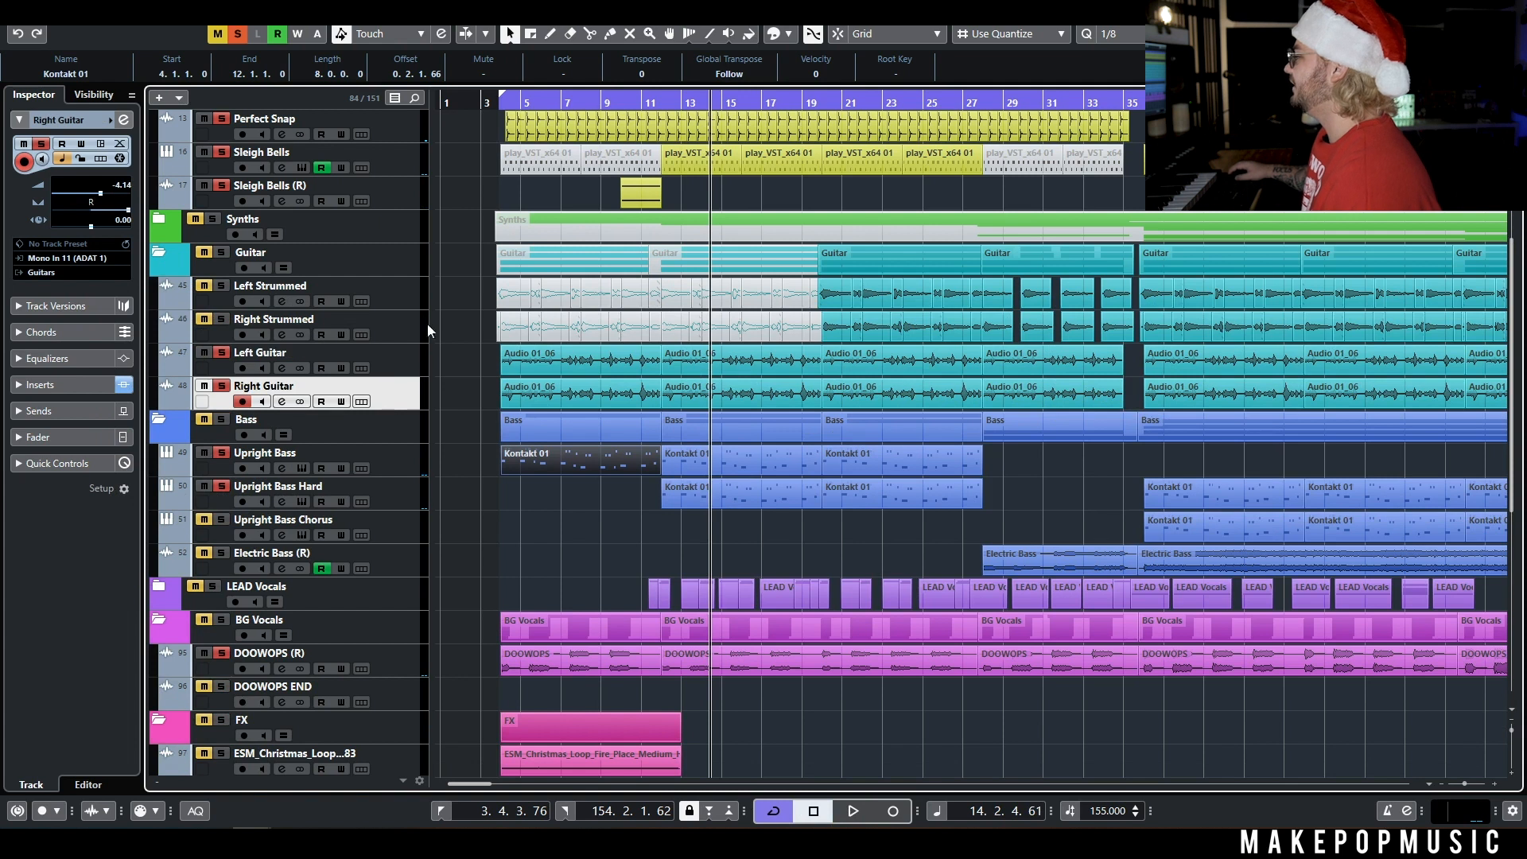
{"action": "left_click", "coordinate": [500, 101]}
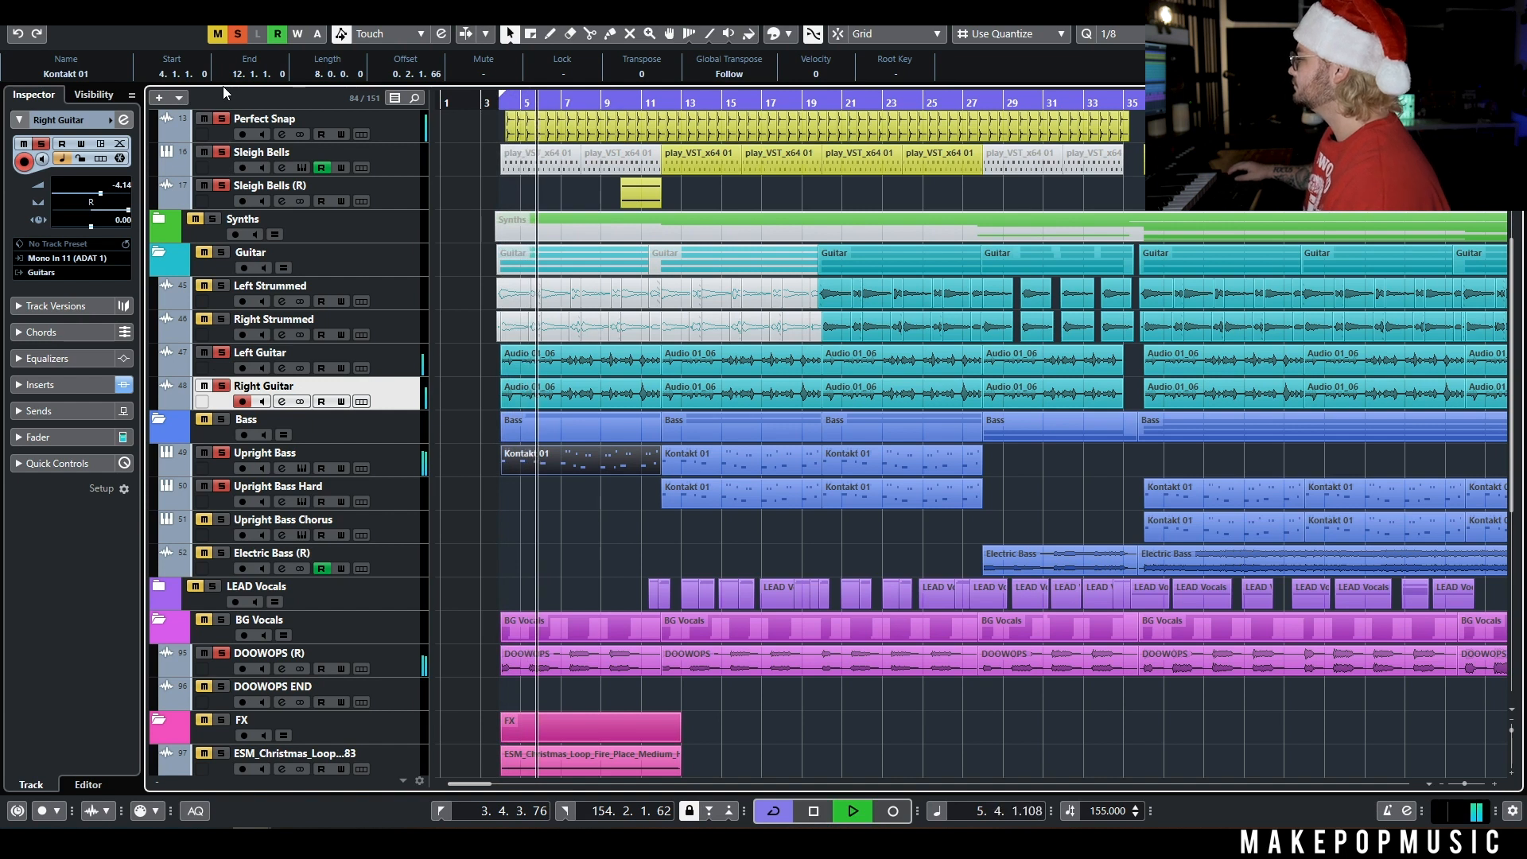
Clear all solos, solo only Left Guitar and Right Guitar, and play them with the Left Guitar channel settings displayed.
{"action": "left_click", "coordinate": [236, 37]}
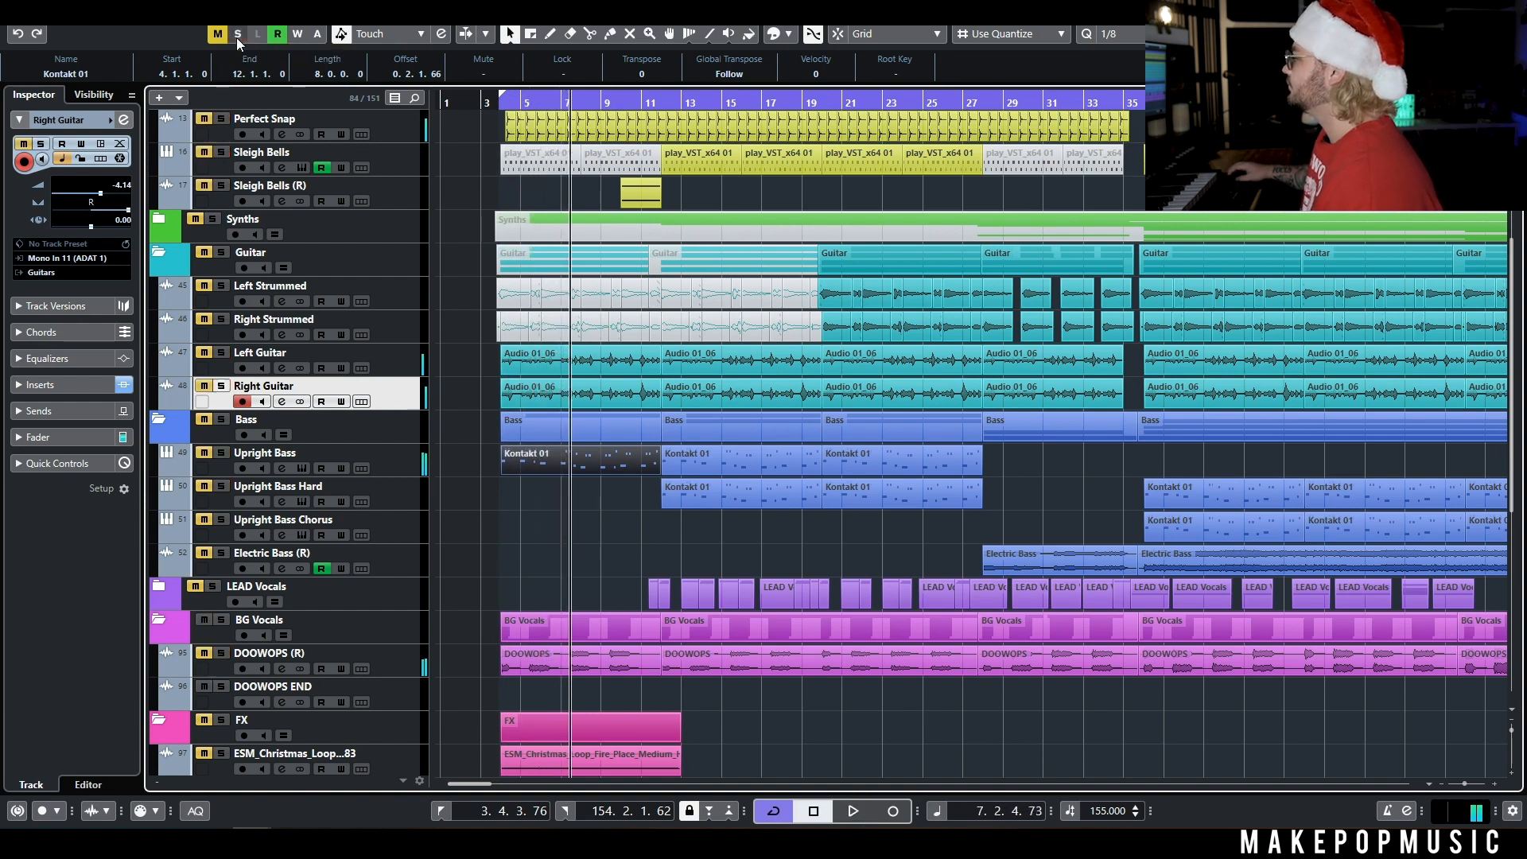
{"action": "left_click", "coordinate": [221, 386]}
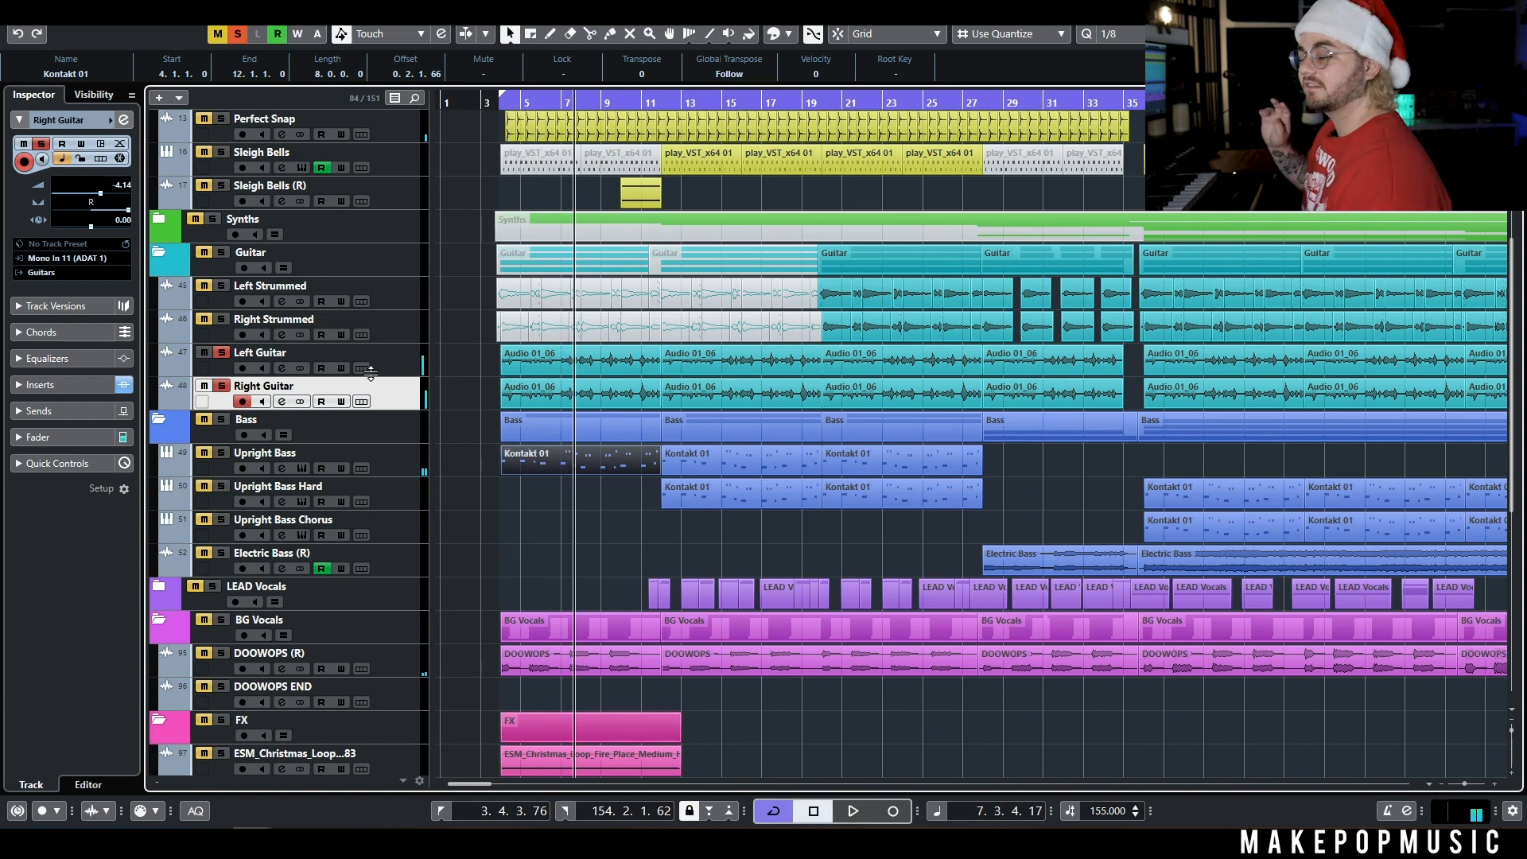
{"action": "left_click", "coordinate": [283, 369]}
{"action": "key", "text": "space"}
Examine the Guitar Rig 5 insert and its Mellow Tweed preset on Left Guitar.
{"action": "left_click_drag", "start_coordinate": [588, 205], "coordinate": [684, 140]}
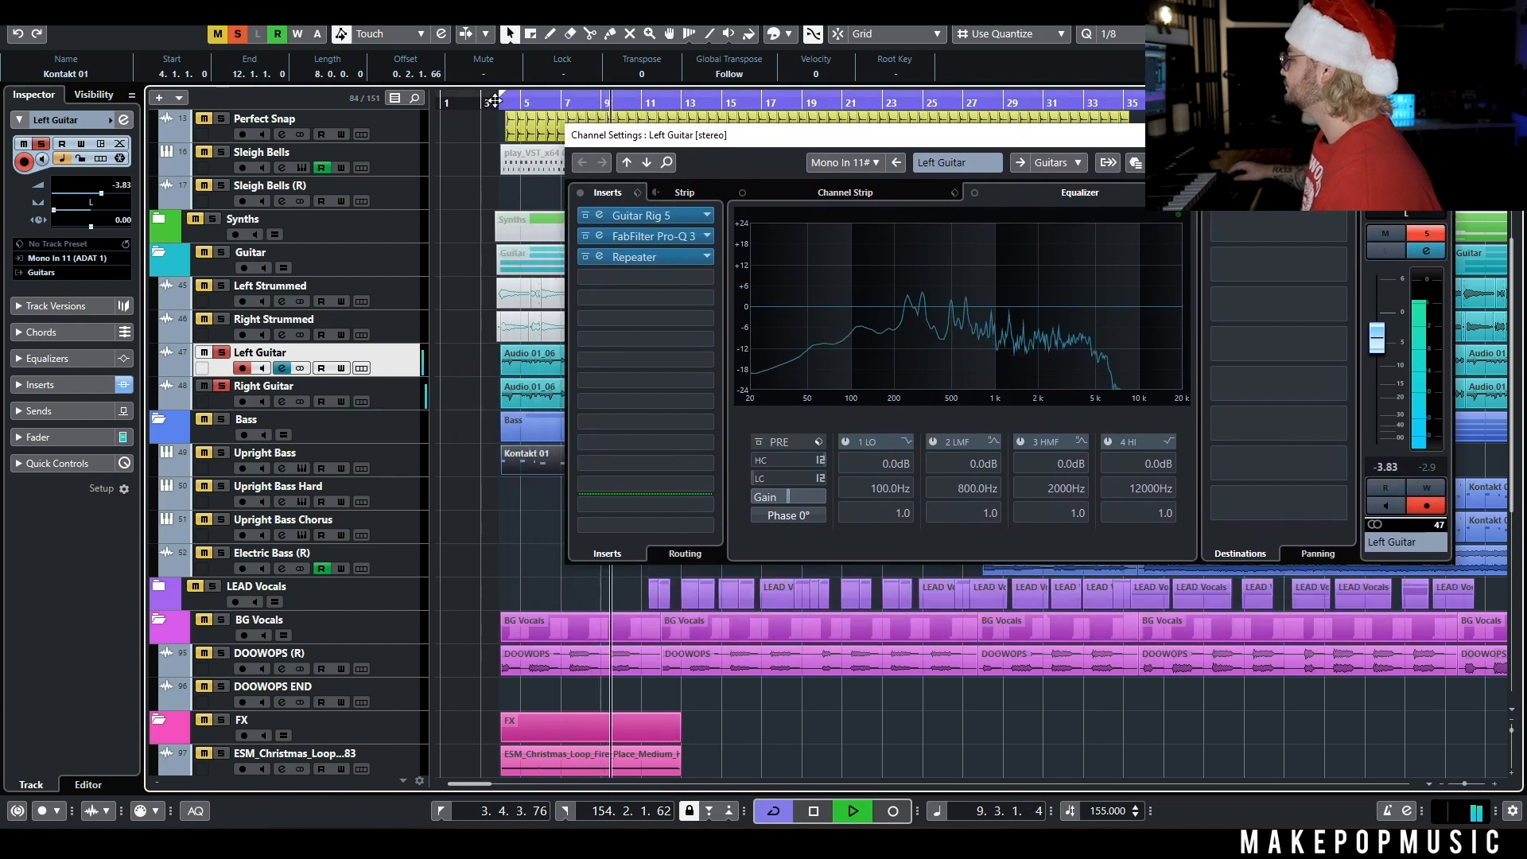
{"action": "key", "text": "space"}
{"action": "left_click", "coordinate": [660, 215]}
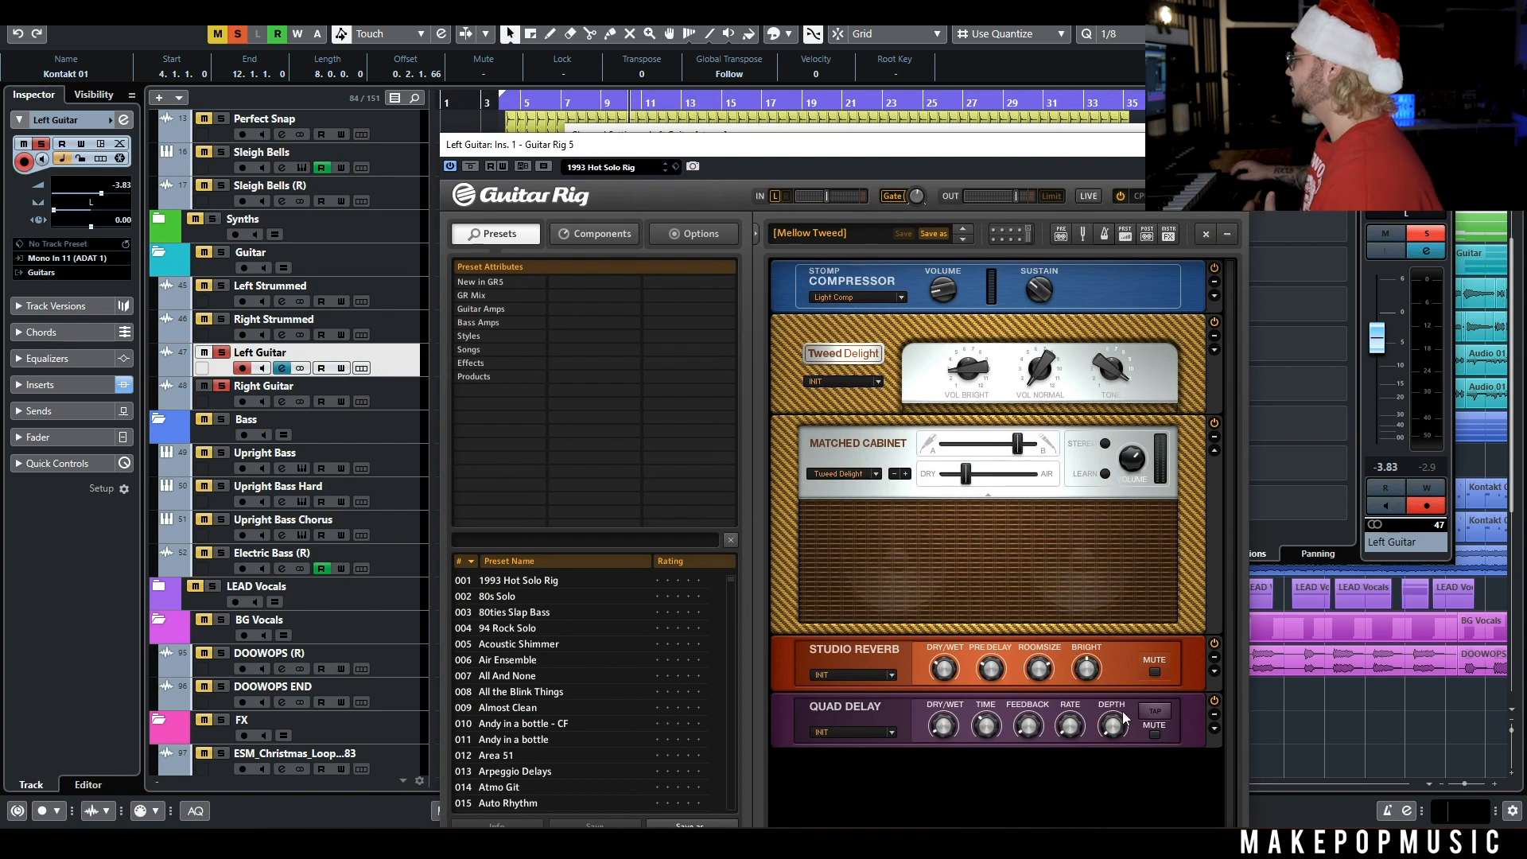
{"action": "key", "text": "Escape"}
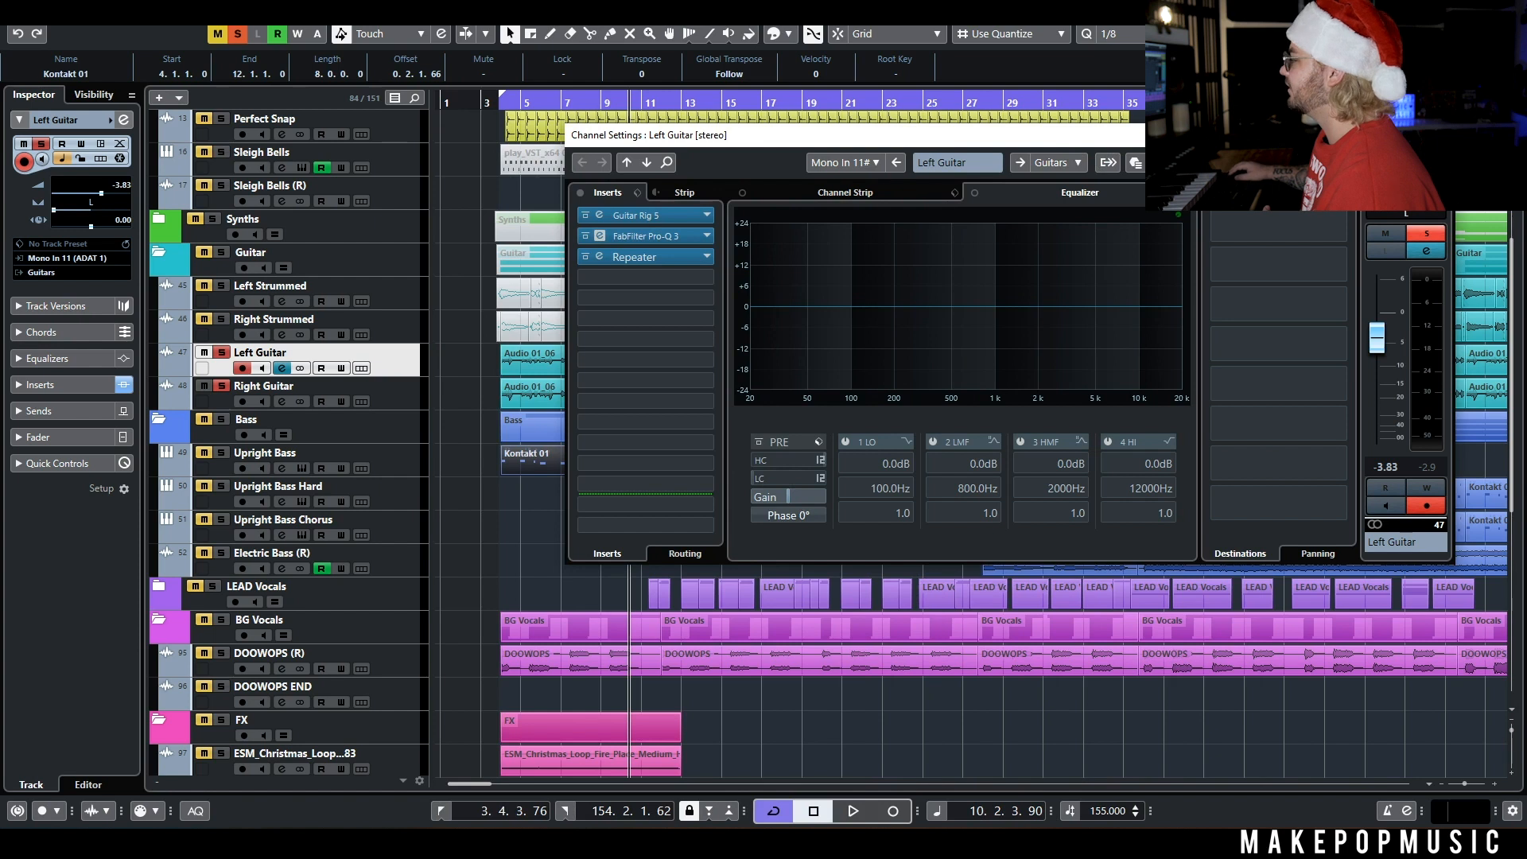
Play Left Guitar alone from bar 4, comparing its FabFilter Pro-Q 3 insert bypassed and active.
{"action": "left_click", "coordinate": [600, 236]}
{"action": "left_click", "coordinate": [495, 157]}
{"action": "left_click", "coordinate": [503, 101]}
{"action": "key", "text": "space"}
{"action": "left_click", "coordinate": [222, 387]}
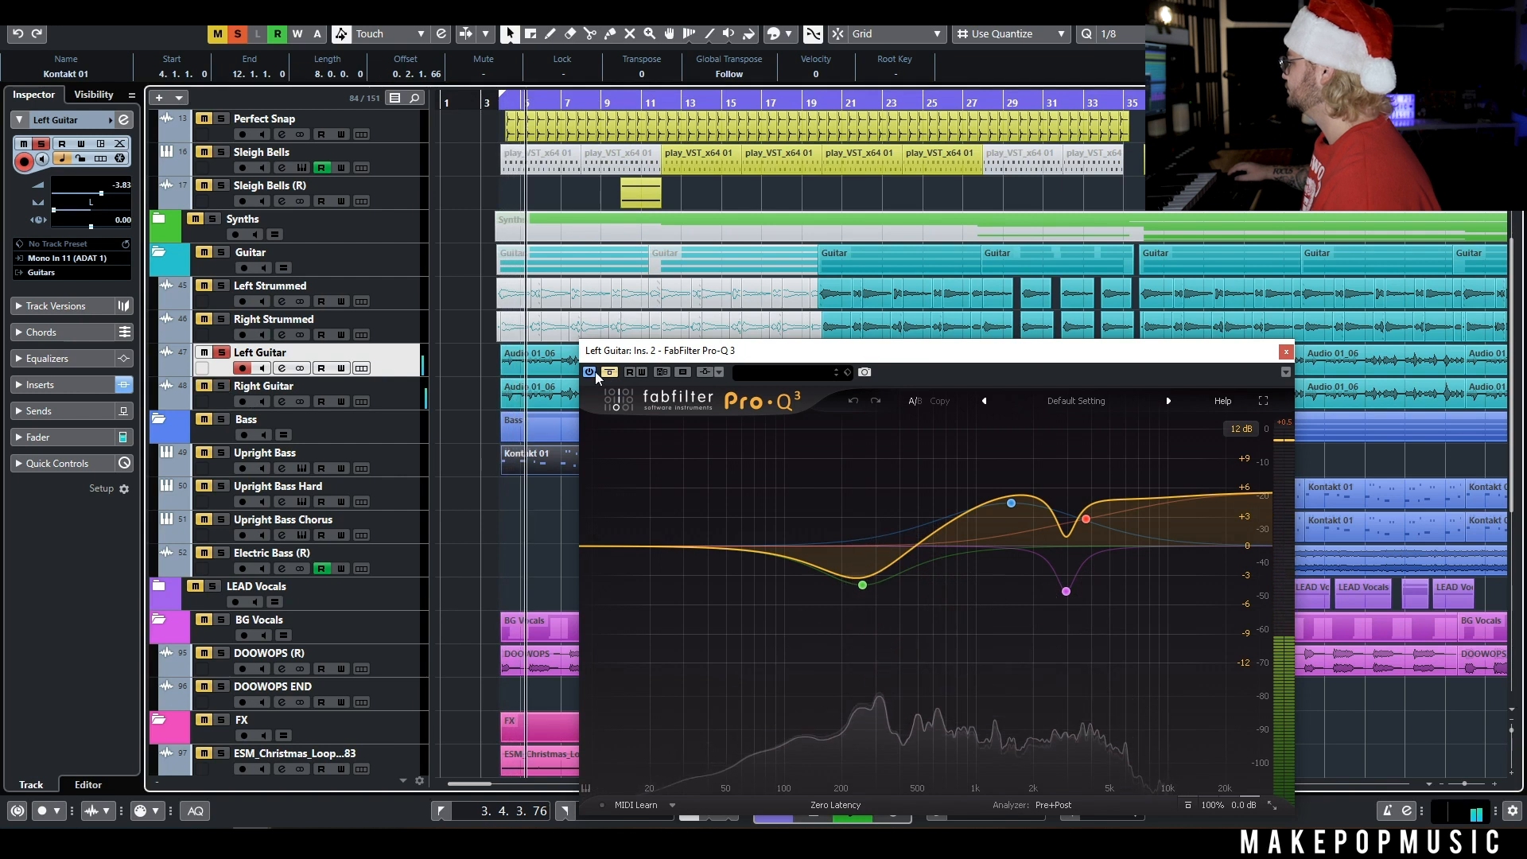
{"action": "left_click", "coordinate": [610, 374]}
{"action": "key", "text": "space"}
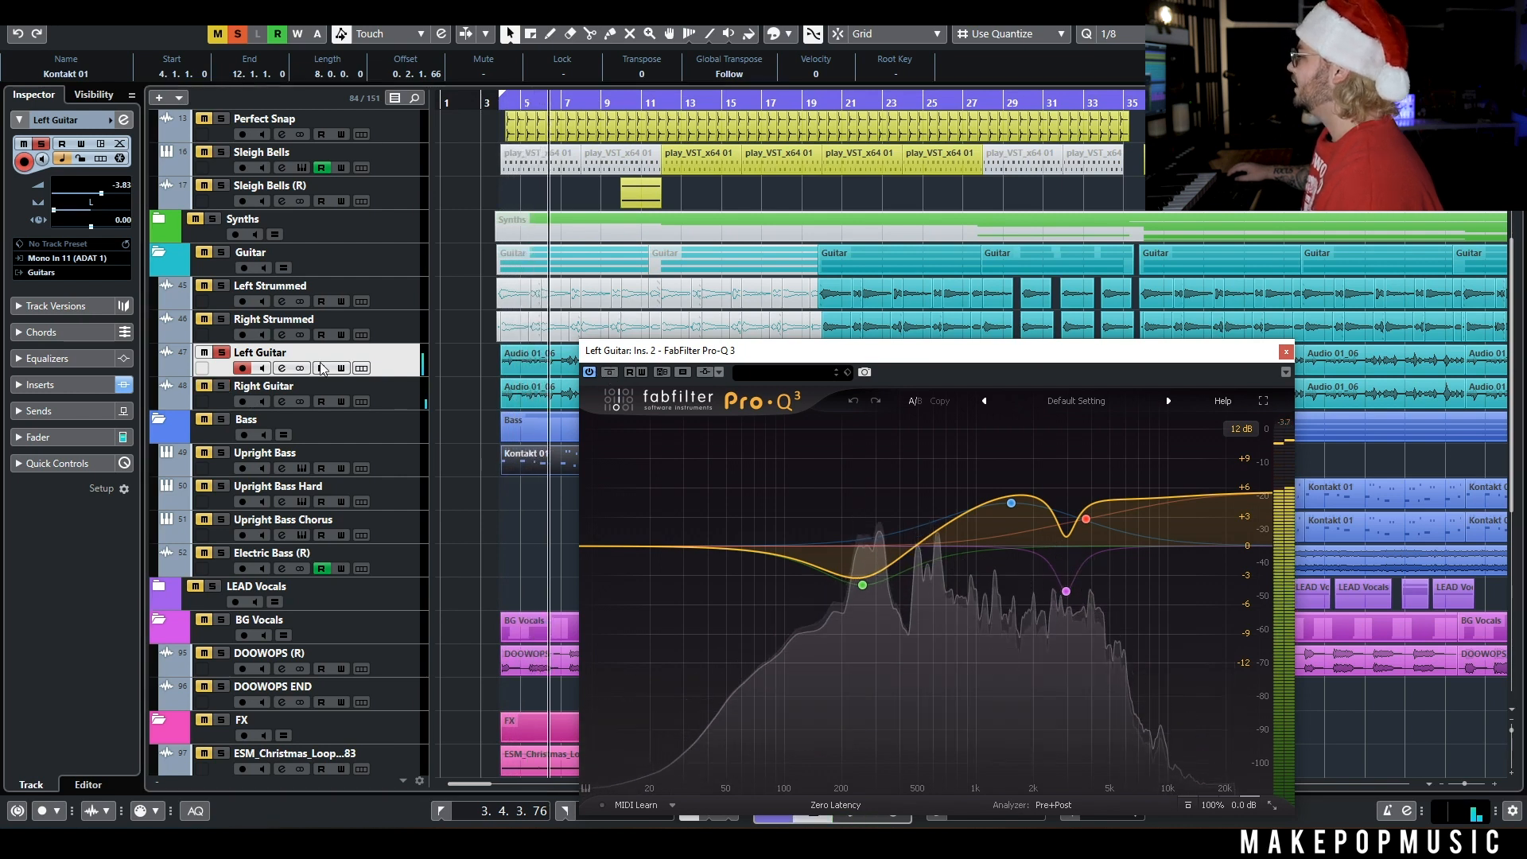
Examine the Repeater delay insert with the Slap-Back Guitar preset on Left Guitar, and play both soloed guitars from bar 4.
{"action": "left_click", "coordinate": [282, 368]}
{"action": "left_click", "coordinate": [657, 253]}
{"action": "left_click_drag", "start_coordinate": [1111, 311], "coordinate": [1084, 304]}
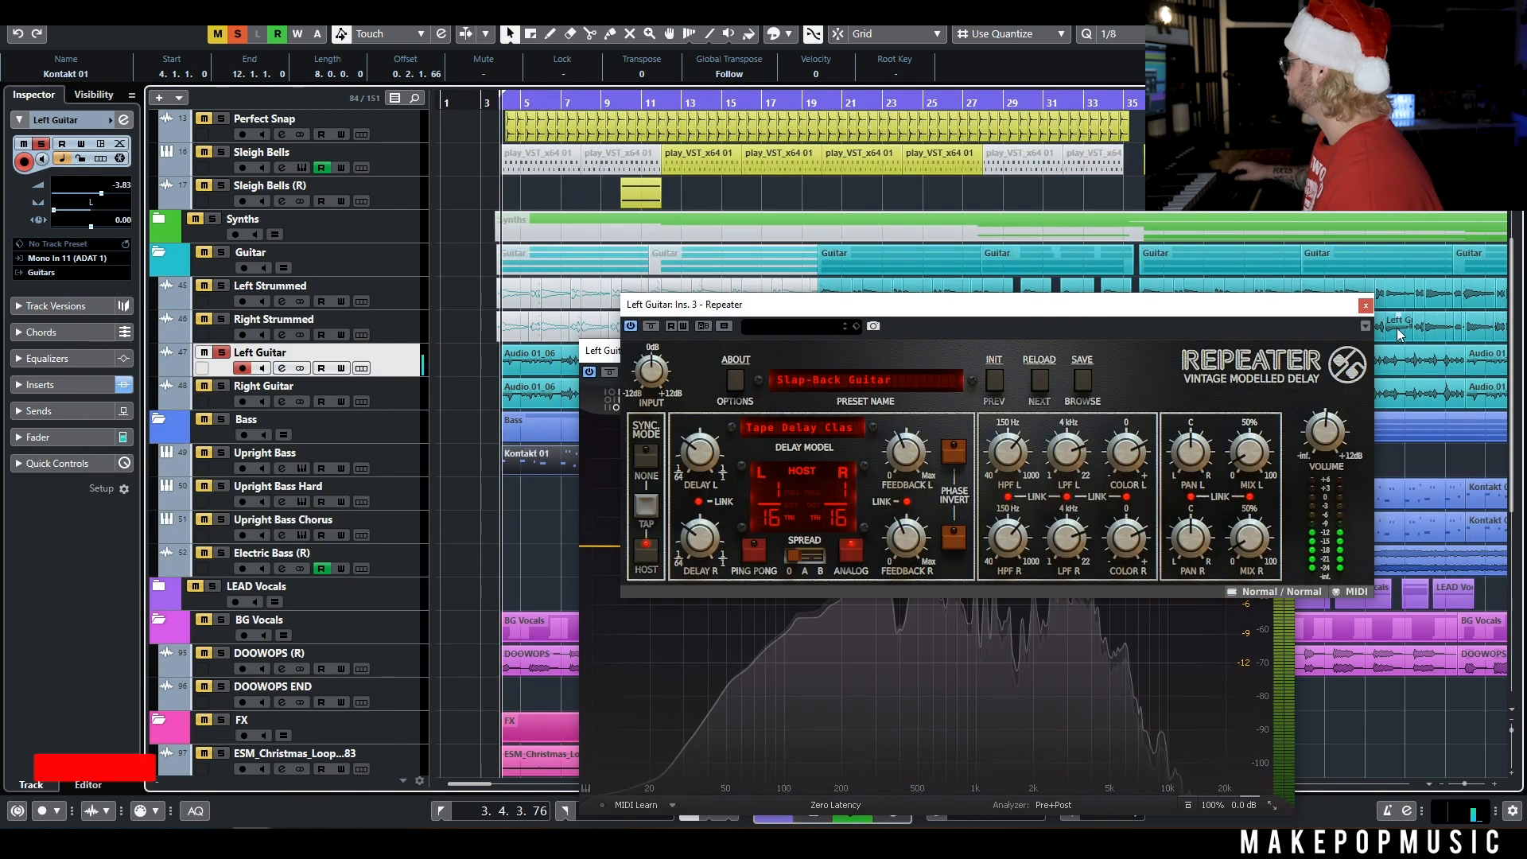
{"action": "left_click", "coordinate": [1280, 620]}
{"action": "left_click", "coordinate": [1285, 350]}
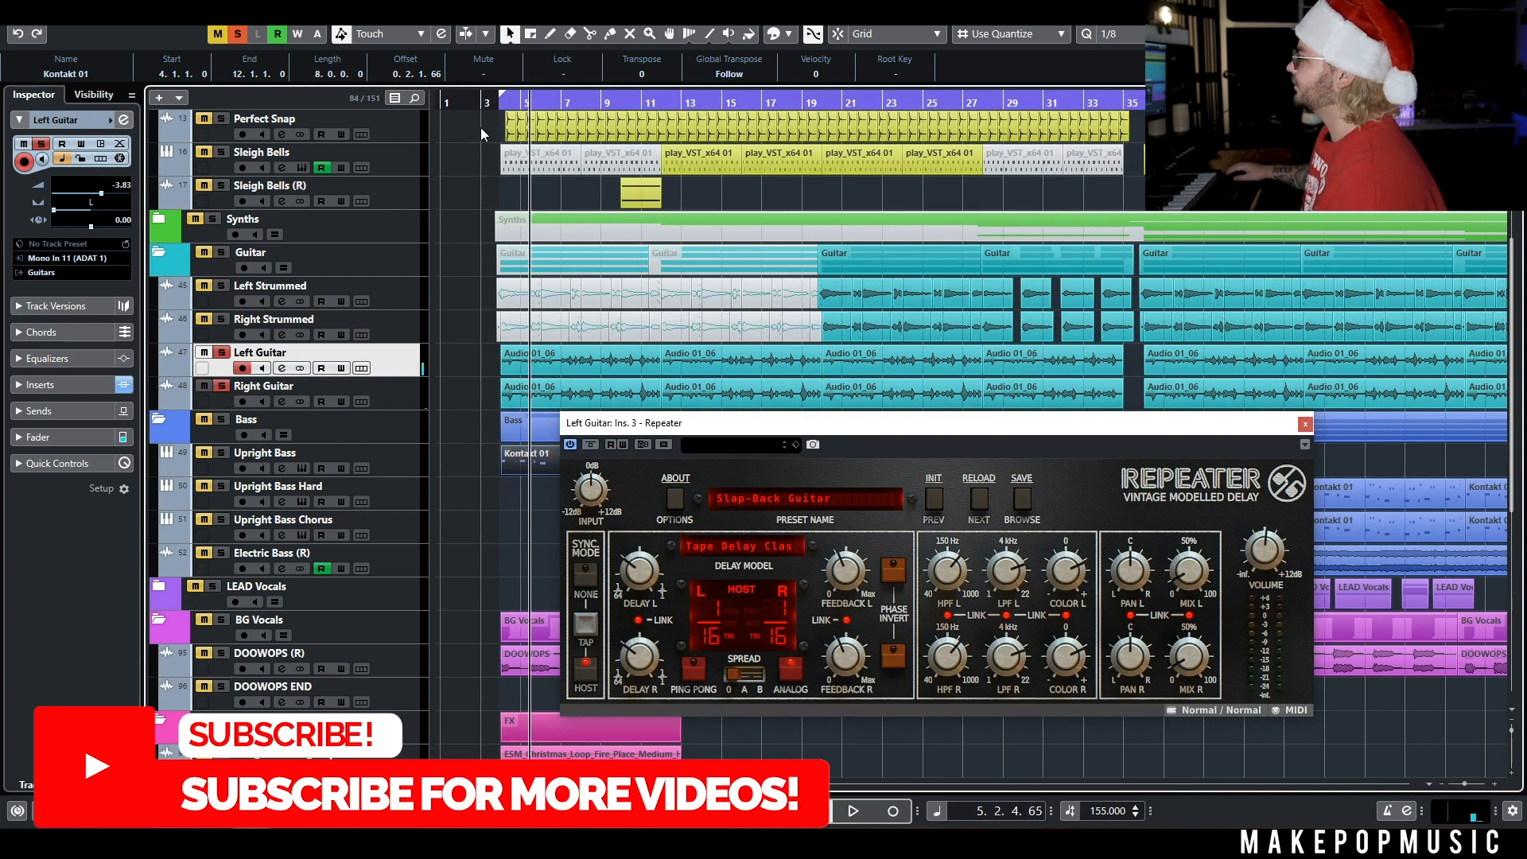
{"action": "key", "text": "space"}
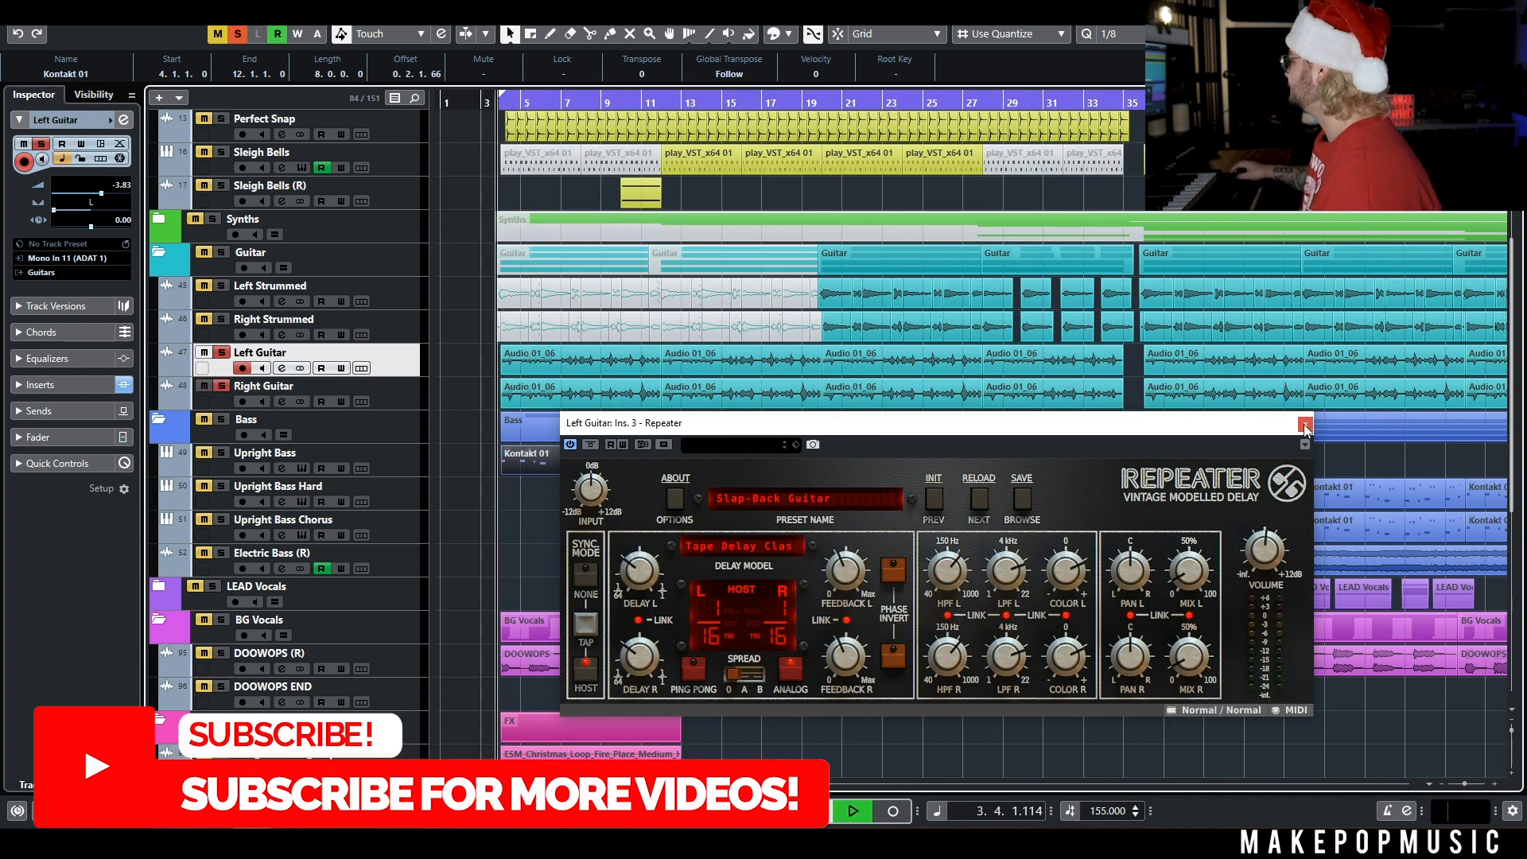
{"action": "left_click", "coordinate": [1305, 424]}
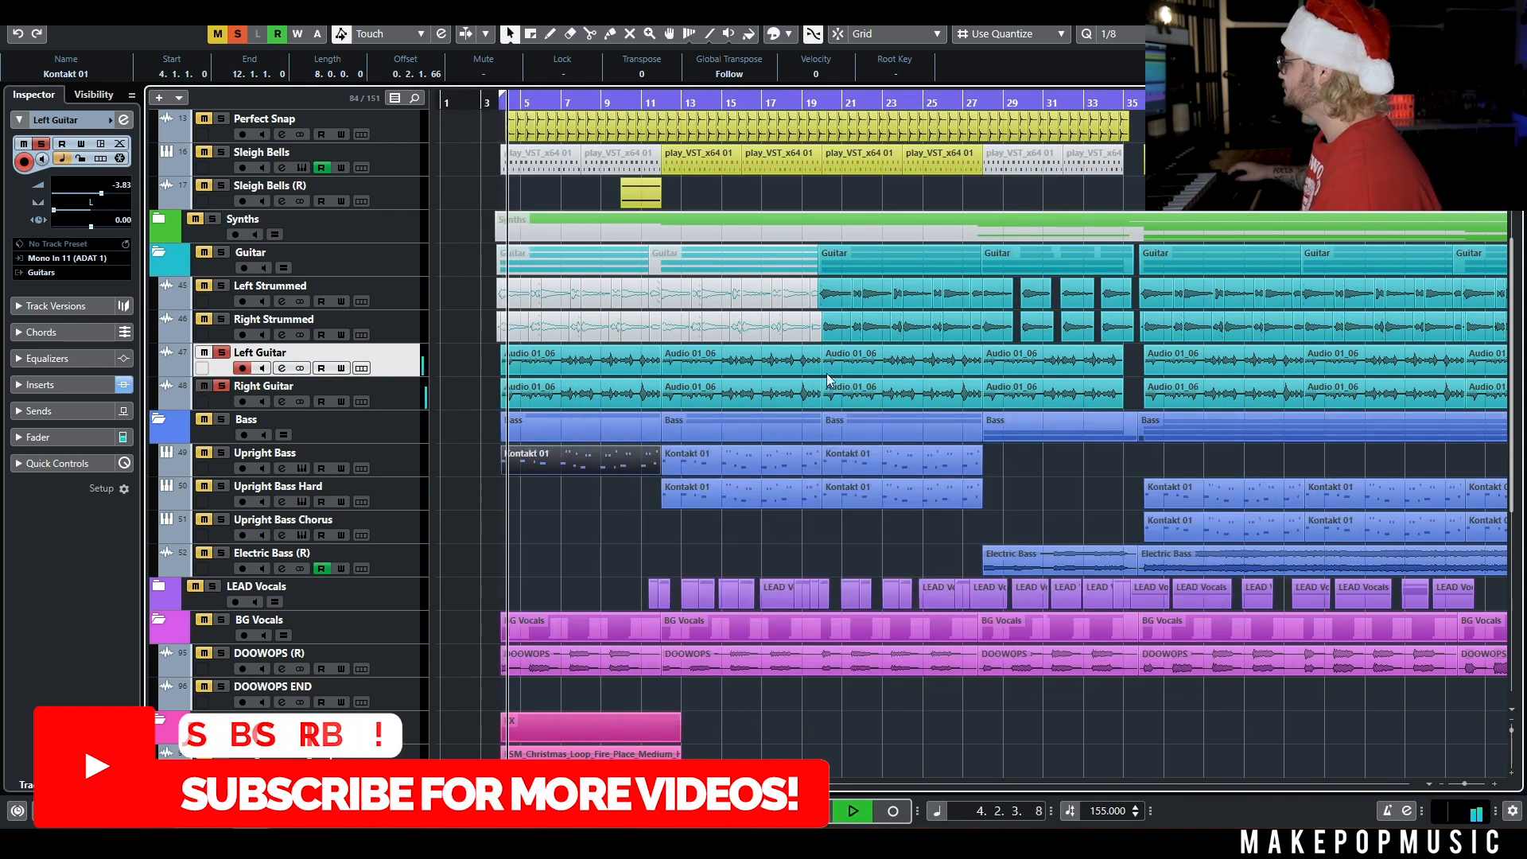
Add the upright basses, DOOWOPS (R), both snap tracks and the sleigh bell tracks to the soloed guitars, playing through bar 13.
{"action": "left_click", "coordinate": [222, 419]}
{"action": "left_click", "coordinate": [221, 453]}
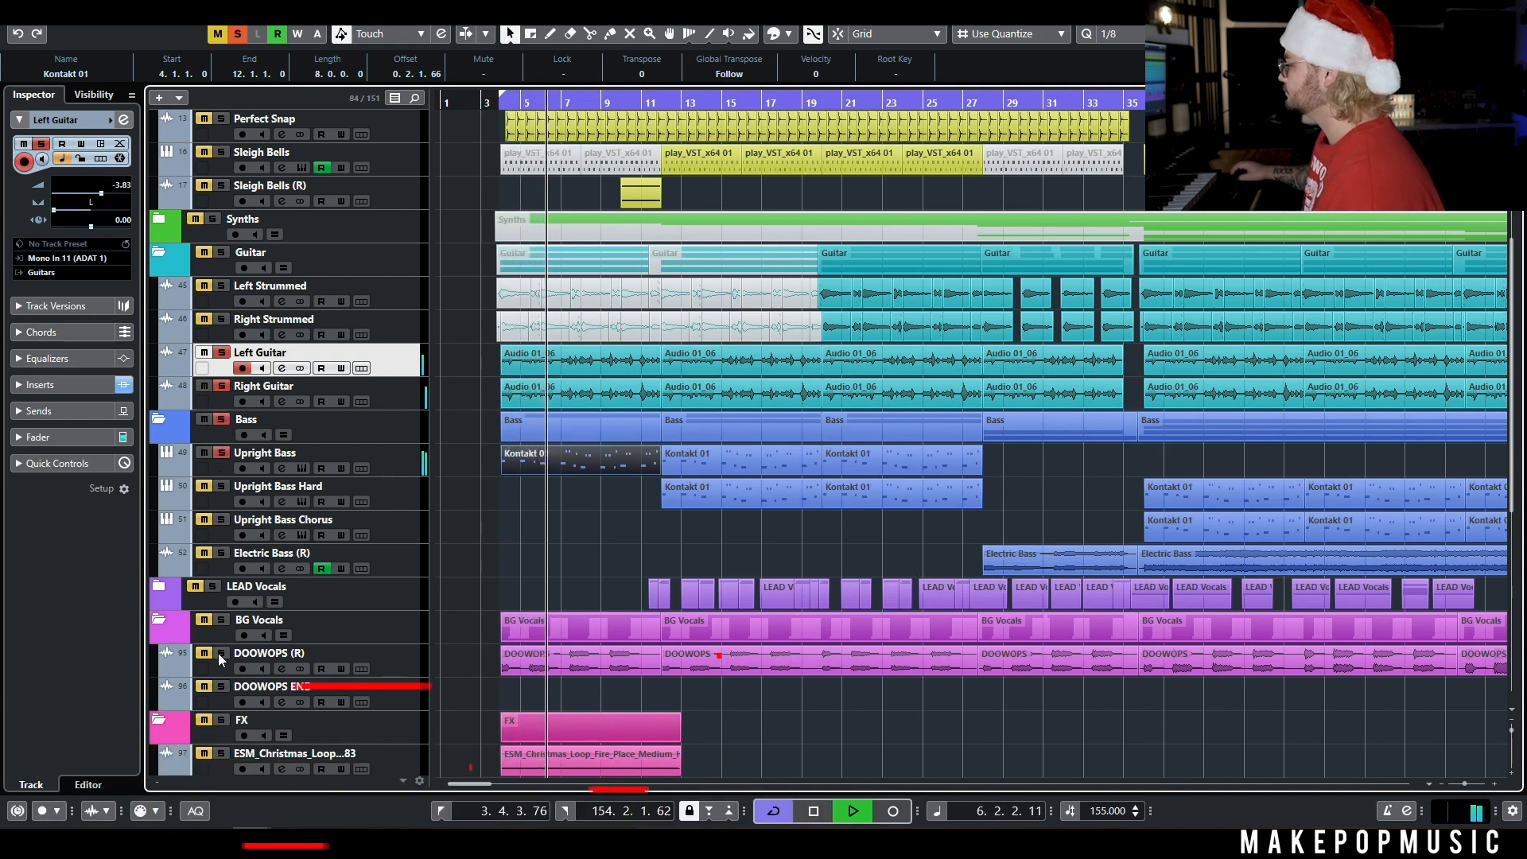
{"action": "scroll", "coordinate": [238, 477], "scroll_direction": "up", "scroll_amount": 4}
{"action": "left_click", "coordinate": [203, 255]}
{"action": "left_click", "coordinate": [204, 218]}
{"action": "left_click", "coordinate": [204, 285]}
{"action": "left_click", "coordinate": [203, 319]}
{"action": "scroll", "coordinate": [312, 446], "scroll_direction": "down", "scroll_amount": 2}
{"action": "left_click", "coordinate": [204, 486]}
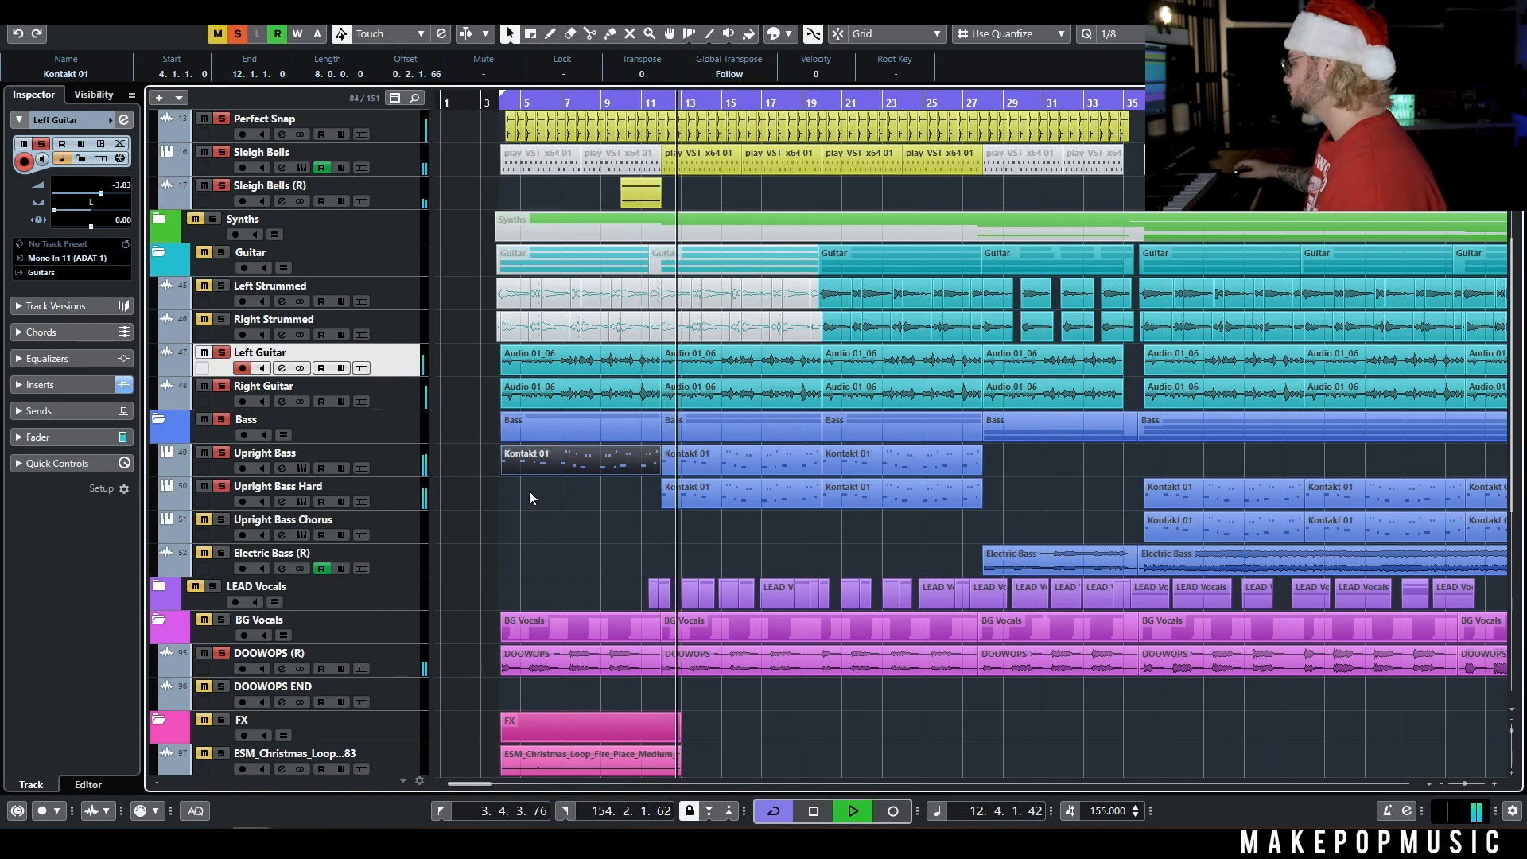
{"action": "key", "text": "space"}
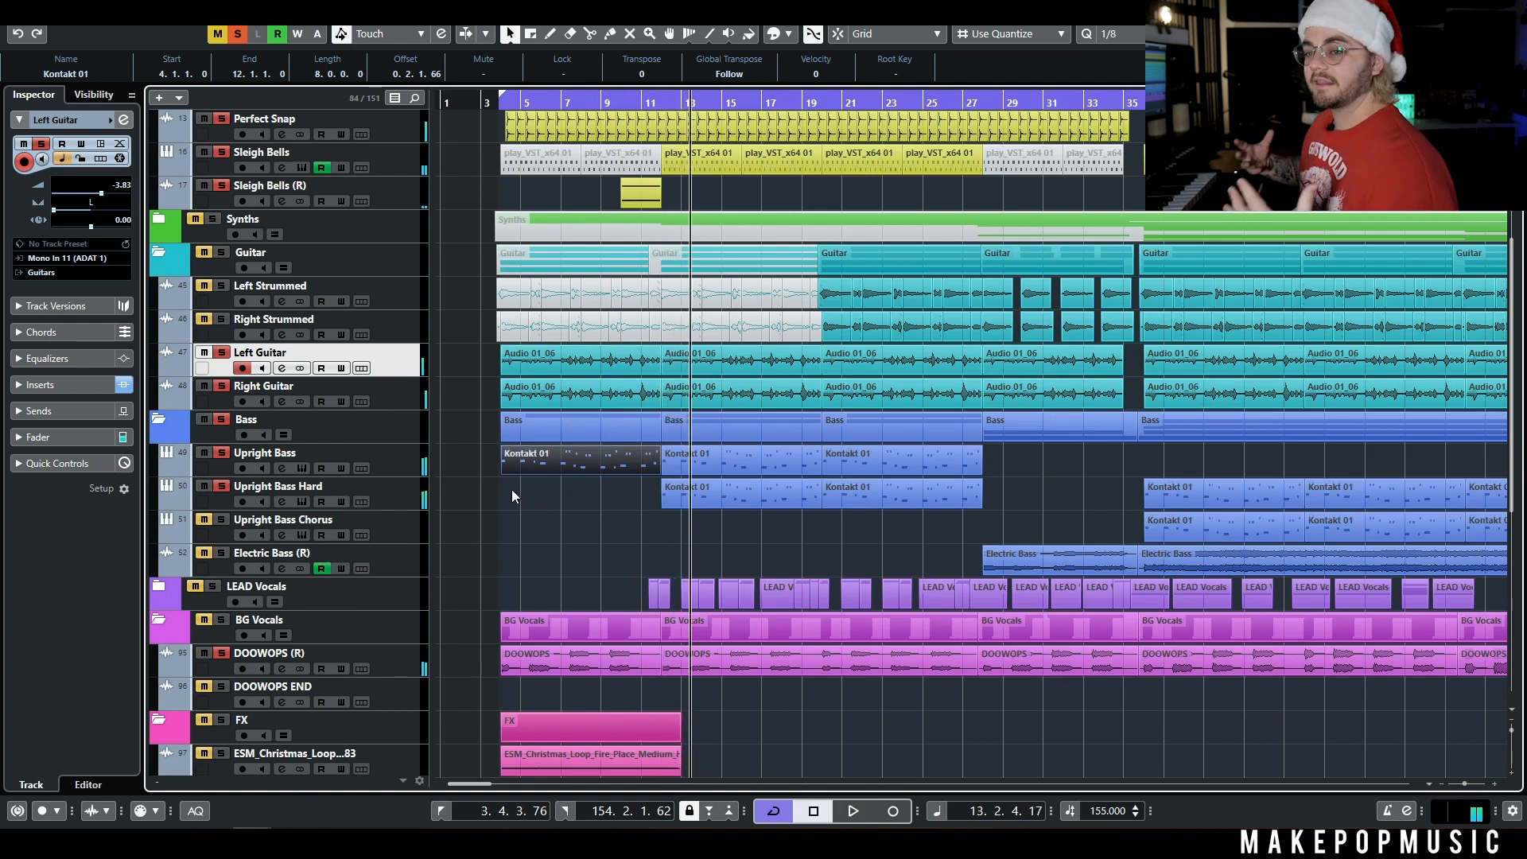
Clear all solos and unmute the Drums, Guitar and Bass folders.
{"action": "scroll", "coordinate": [514, 455], "scroll_direction": "right", "scroll_amount": 3}
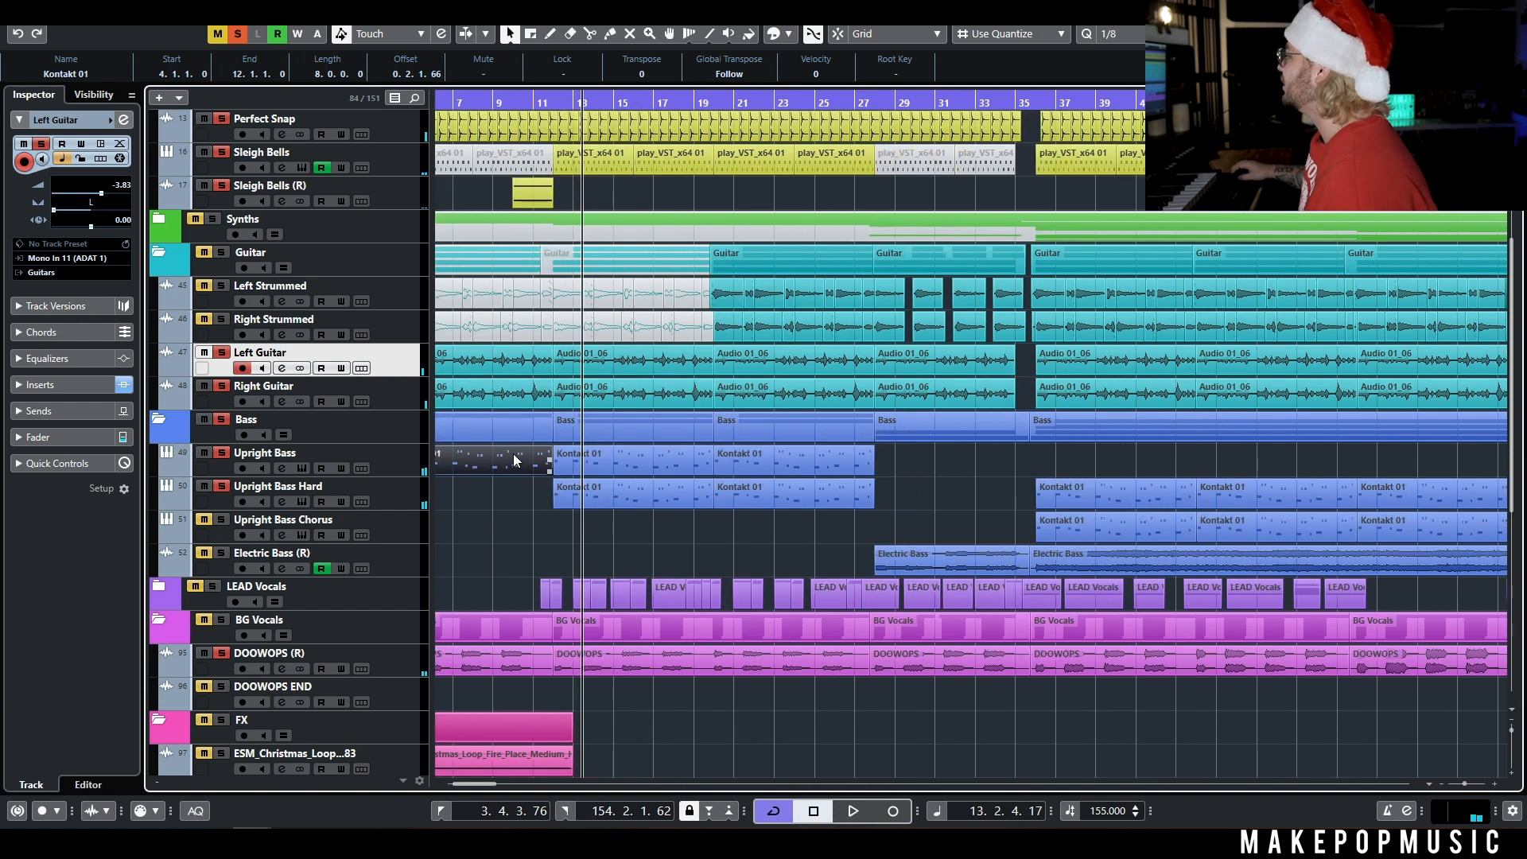
{"action": "scroll", "coordinate": [535, 427], "scroll_direction": "down", "scroll_amount": 2}
{"action": "scroll", "coordinate": [566, 435], "scroll_direction": "down", "scroll_amount": 2}
{"action": "scroll", "coordinate": [598, 428], "scroll_direction": "up", "scroll_amount": 4}
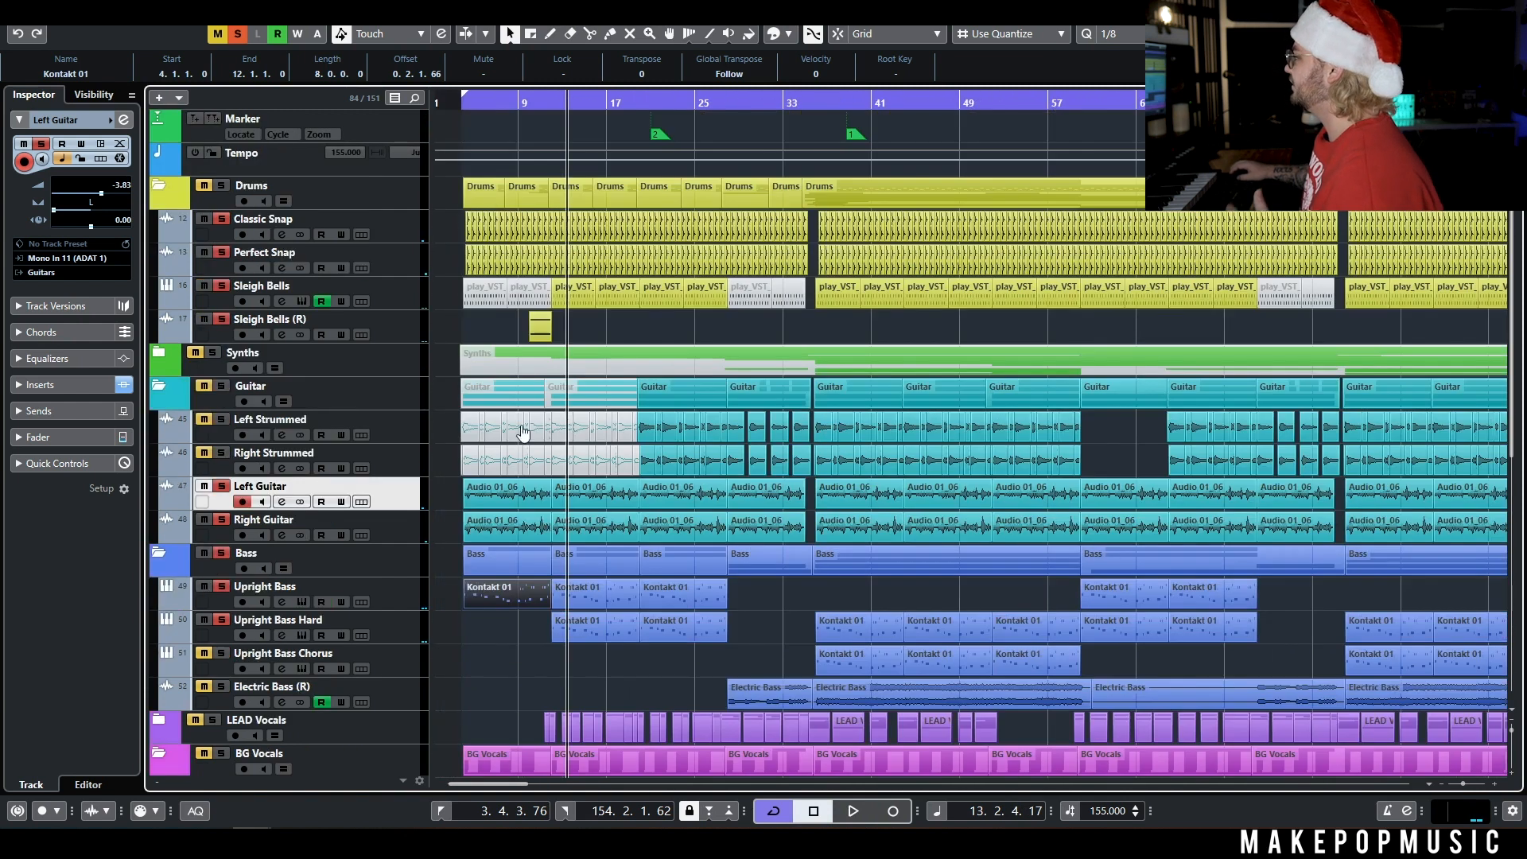
{"action": "left_click", "coordinate": [233, 37]}
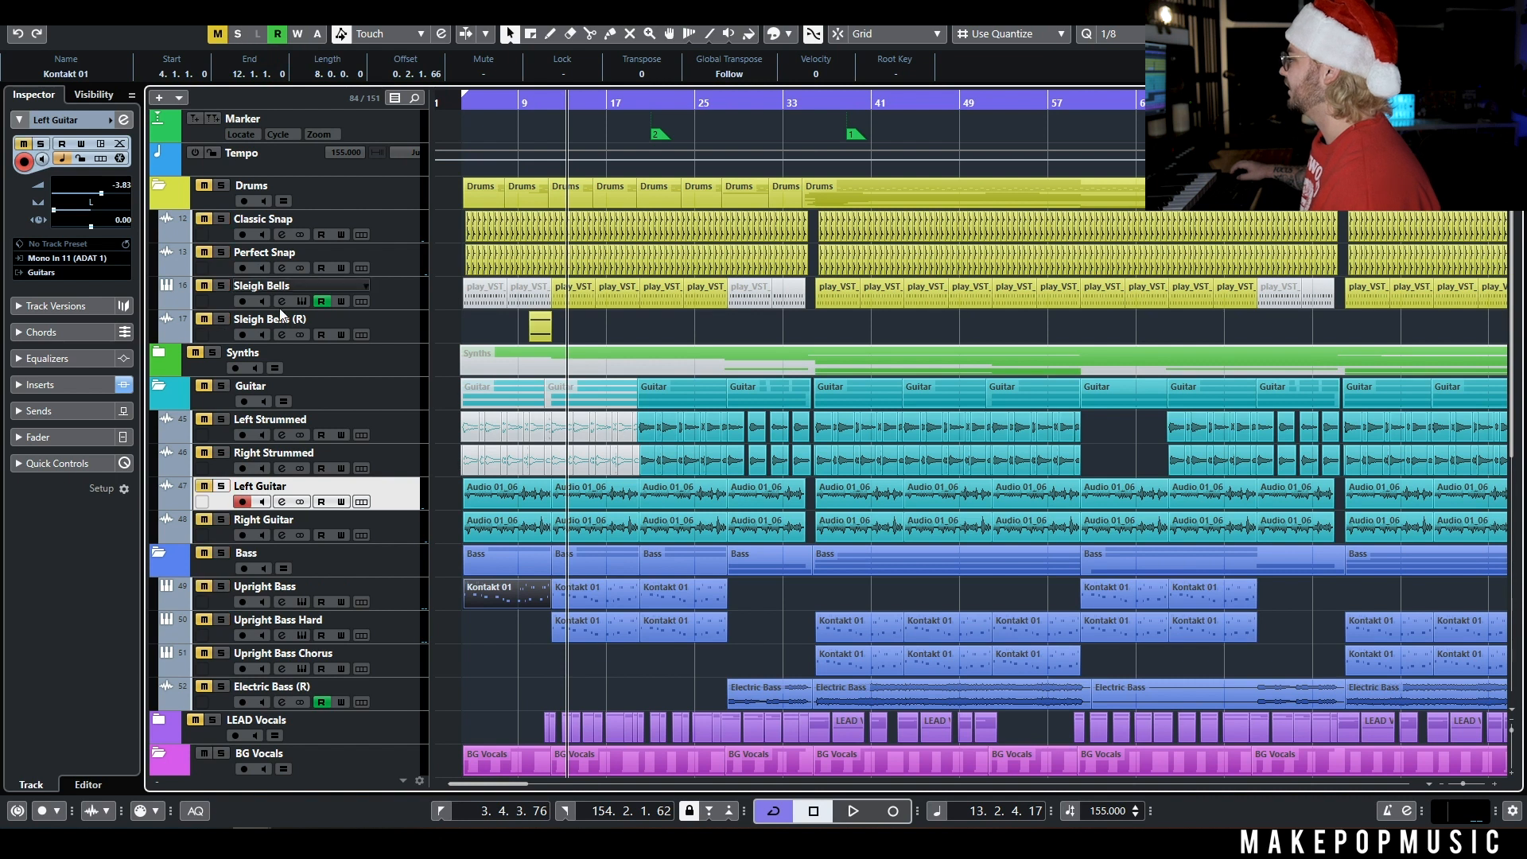
{"action": "left_click", "coordinate": [205, 185]}
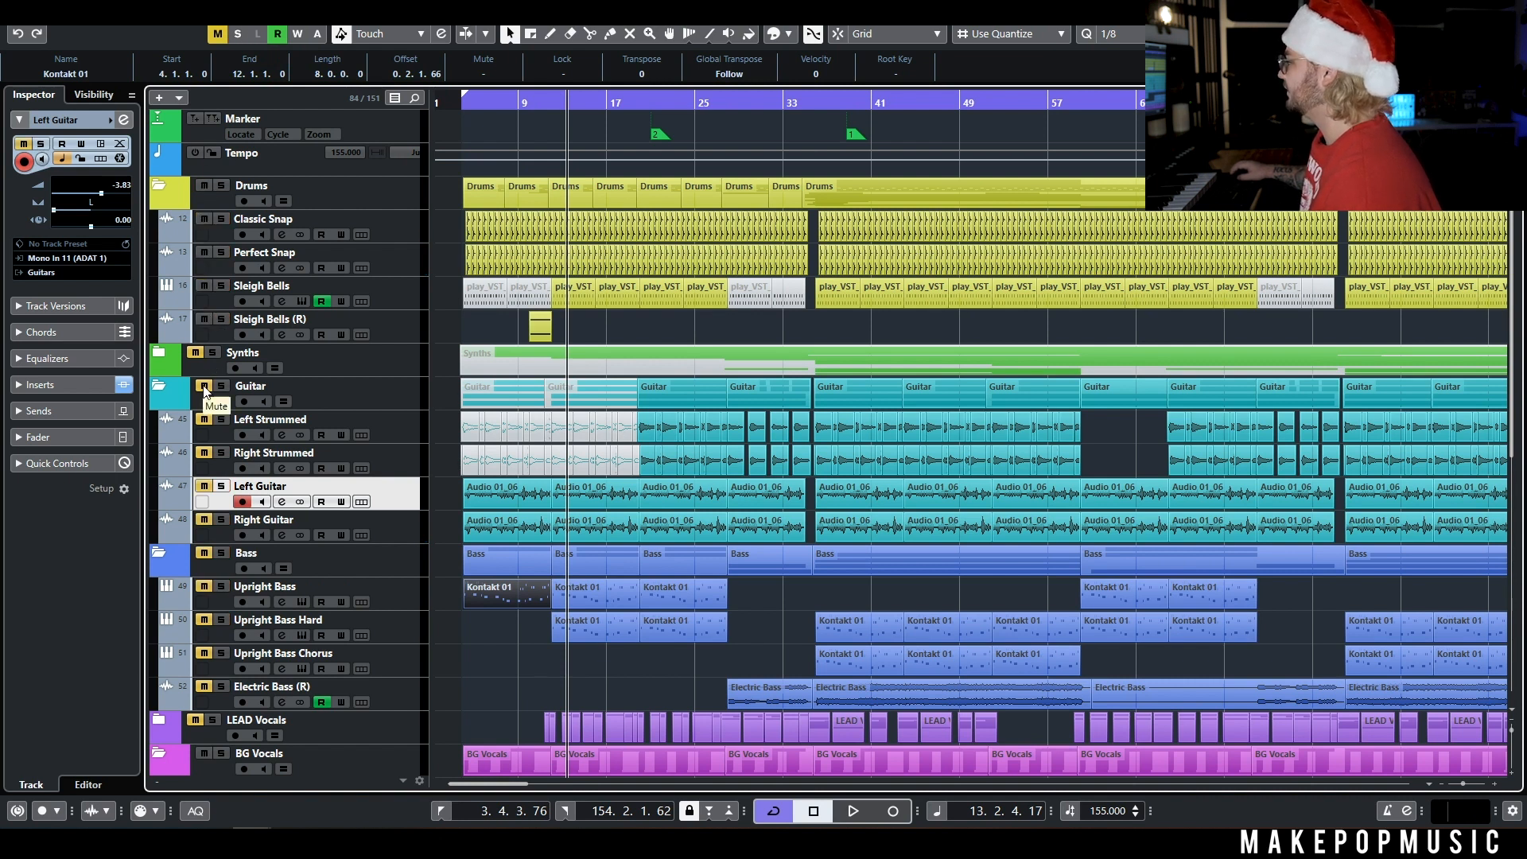
{"action": "left_click", "coordinate": [203, 553]}
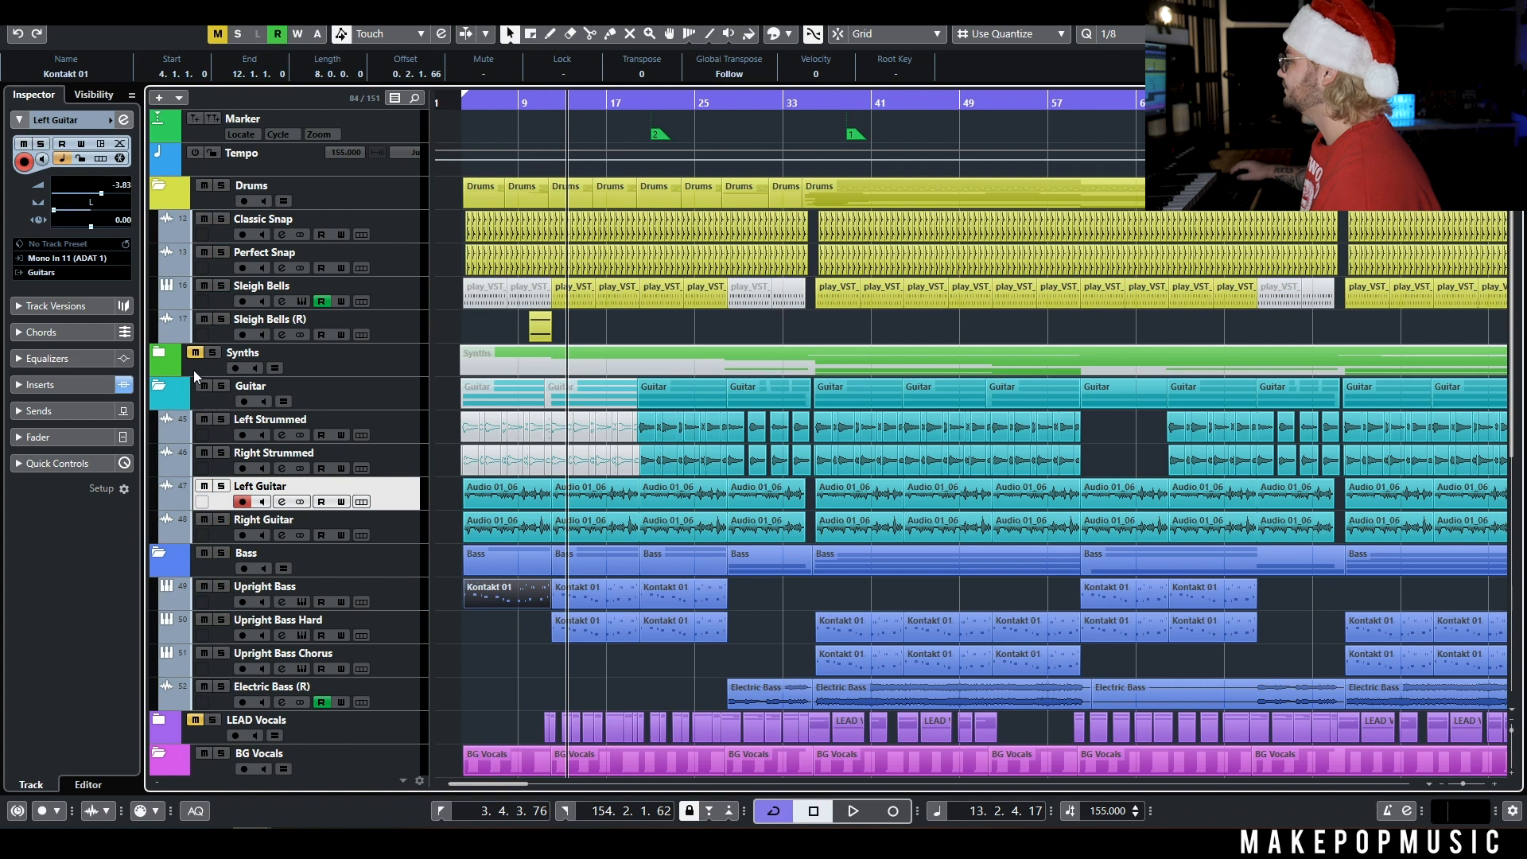
Unmute Wurli L (R) and Wurli R (R) in the Synths folder and play them with the mix from bar 3.
{"action": "left_click", "coordinate": [171, 353]}
{"action": "left_click", "coordinate": [163, 354]}
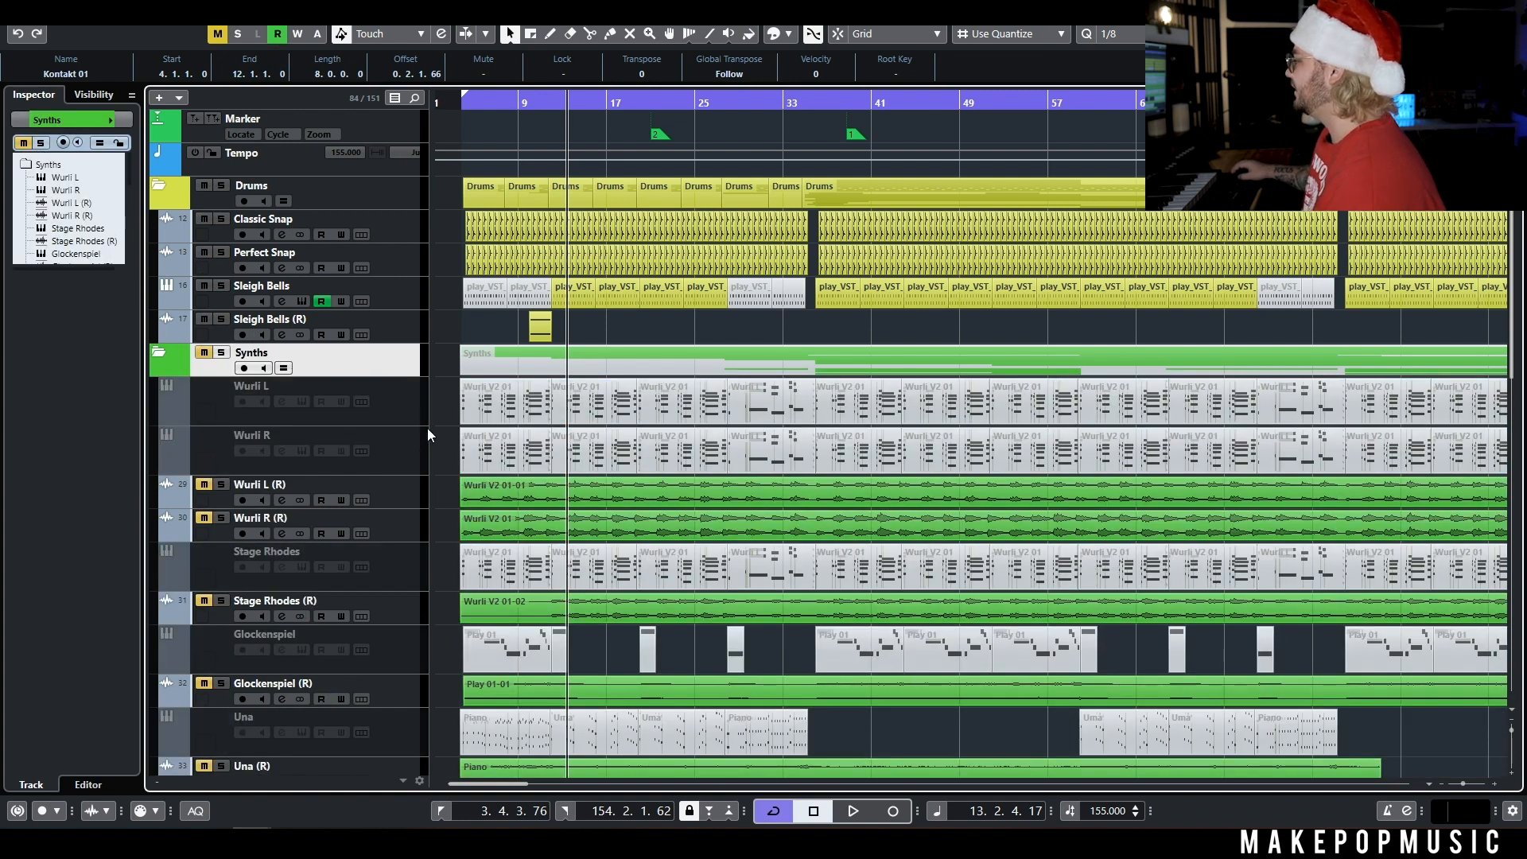
{"action": "left_click", "coordinate": [215, 488]}
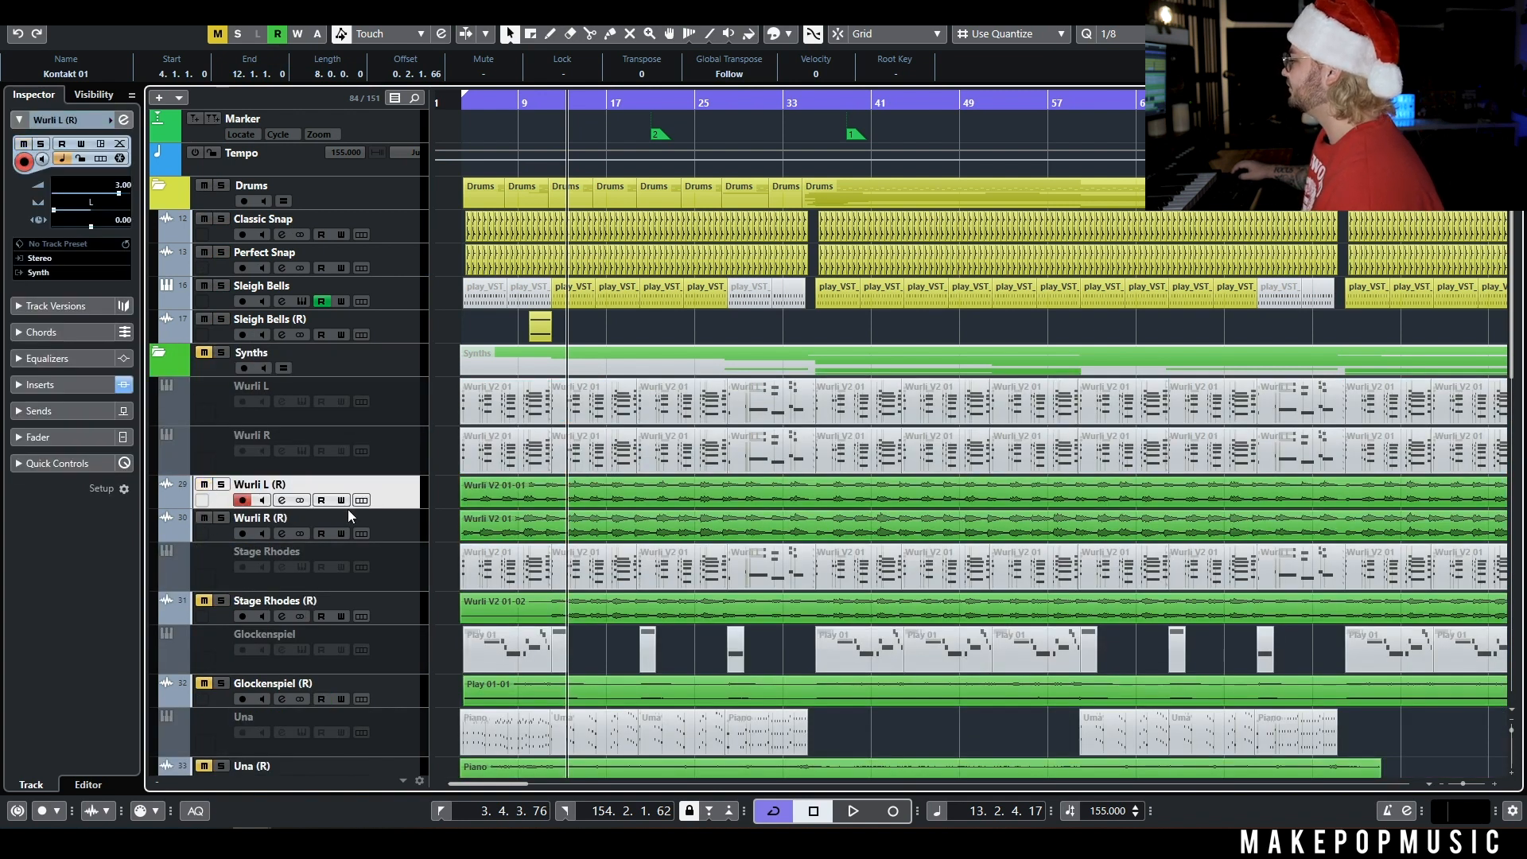
{"action": "left_click", "coordinate": [388, 537]}
{"action": "key", "text": "KP_1"}
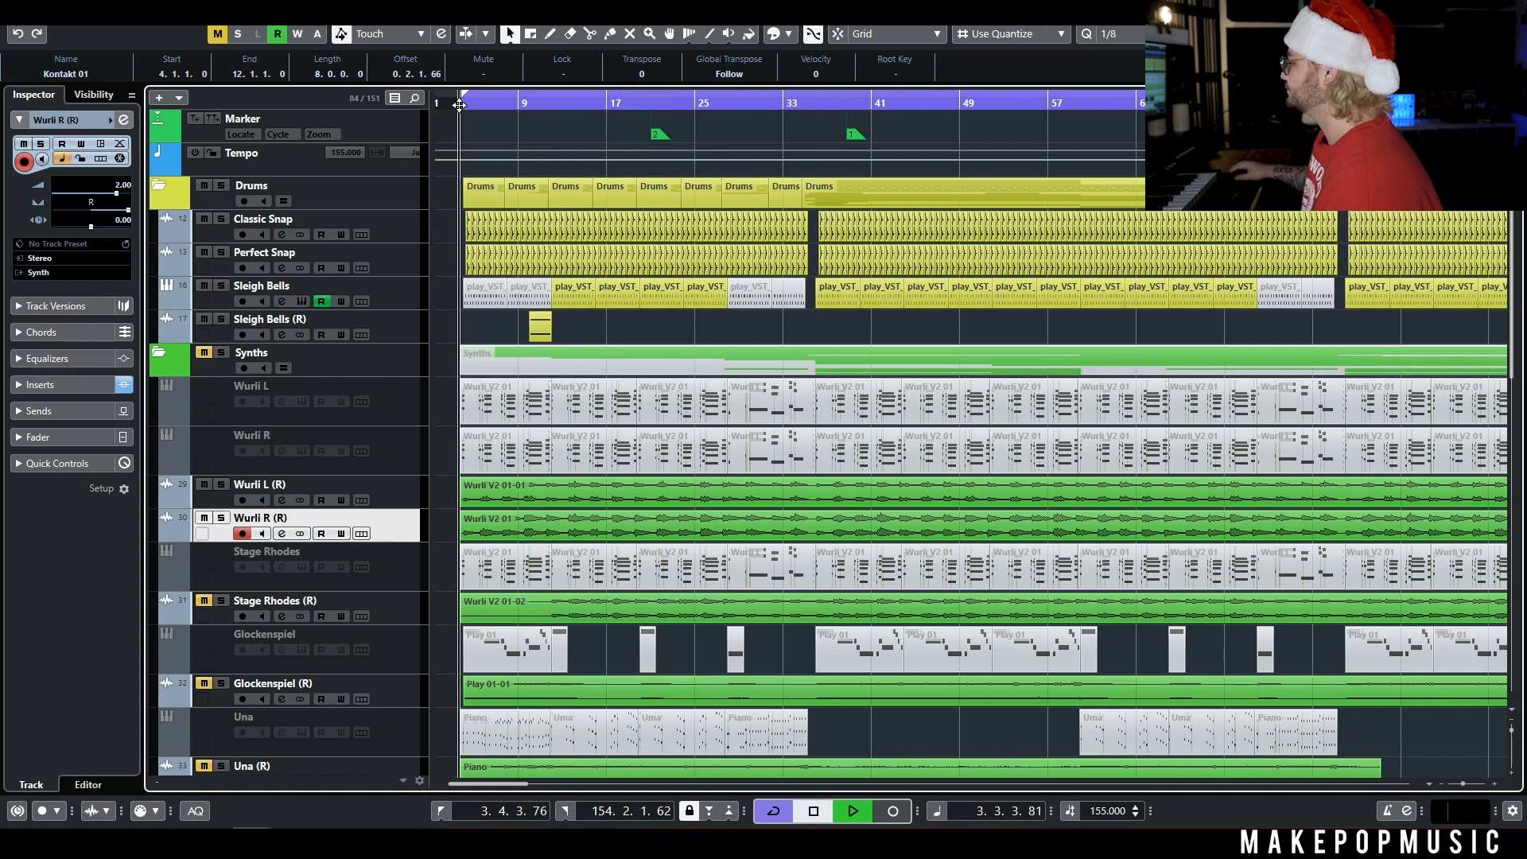
{"action": "key", "text": "space"}
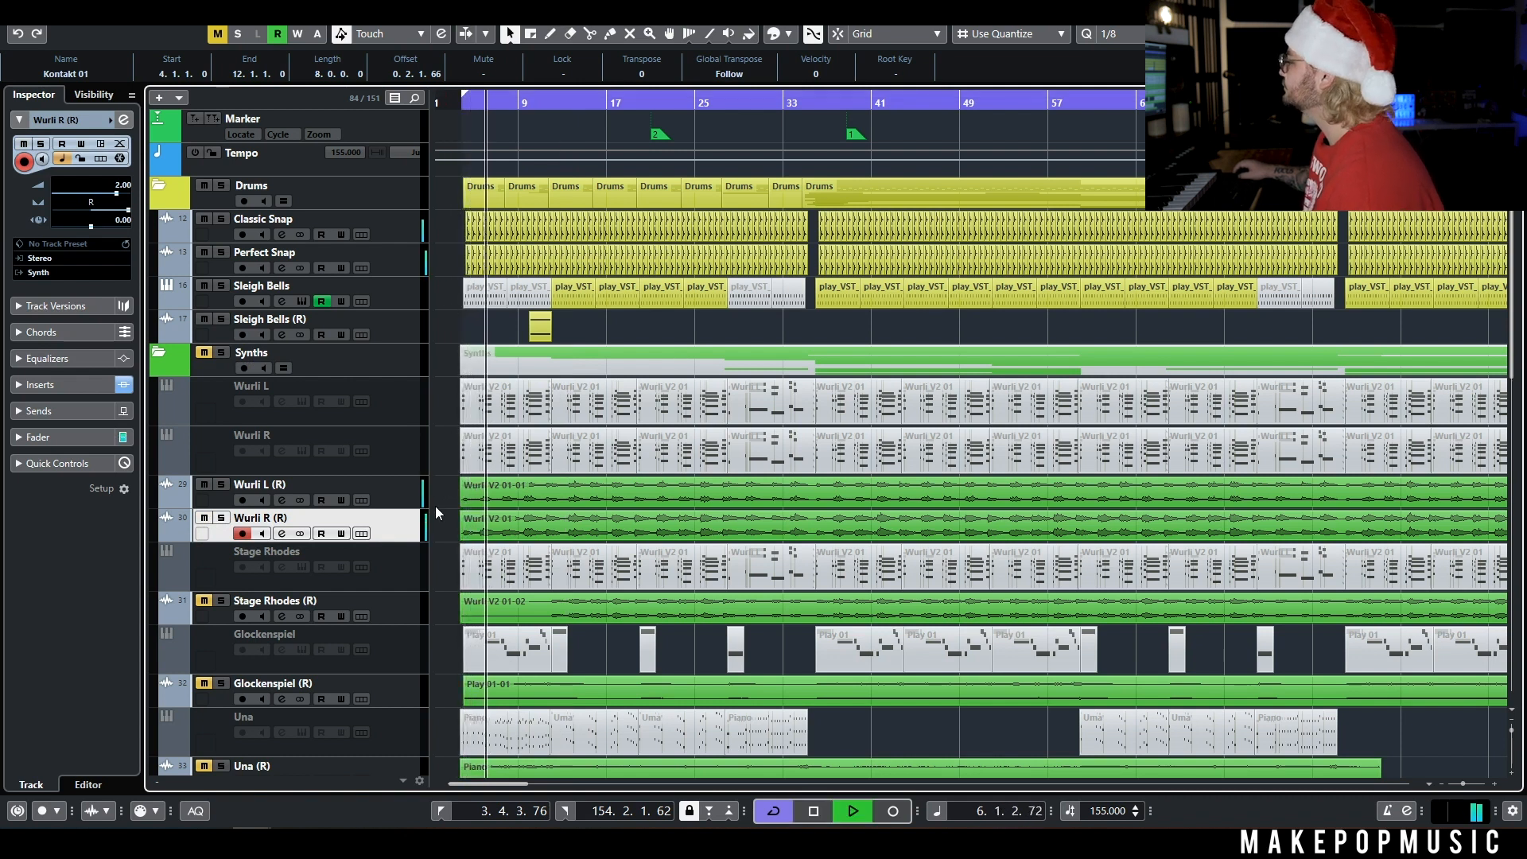
{"action": "key", "text": "space"}
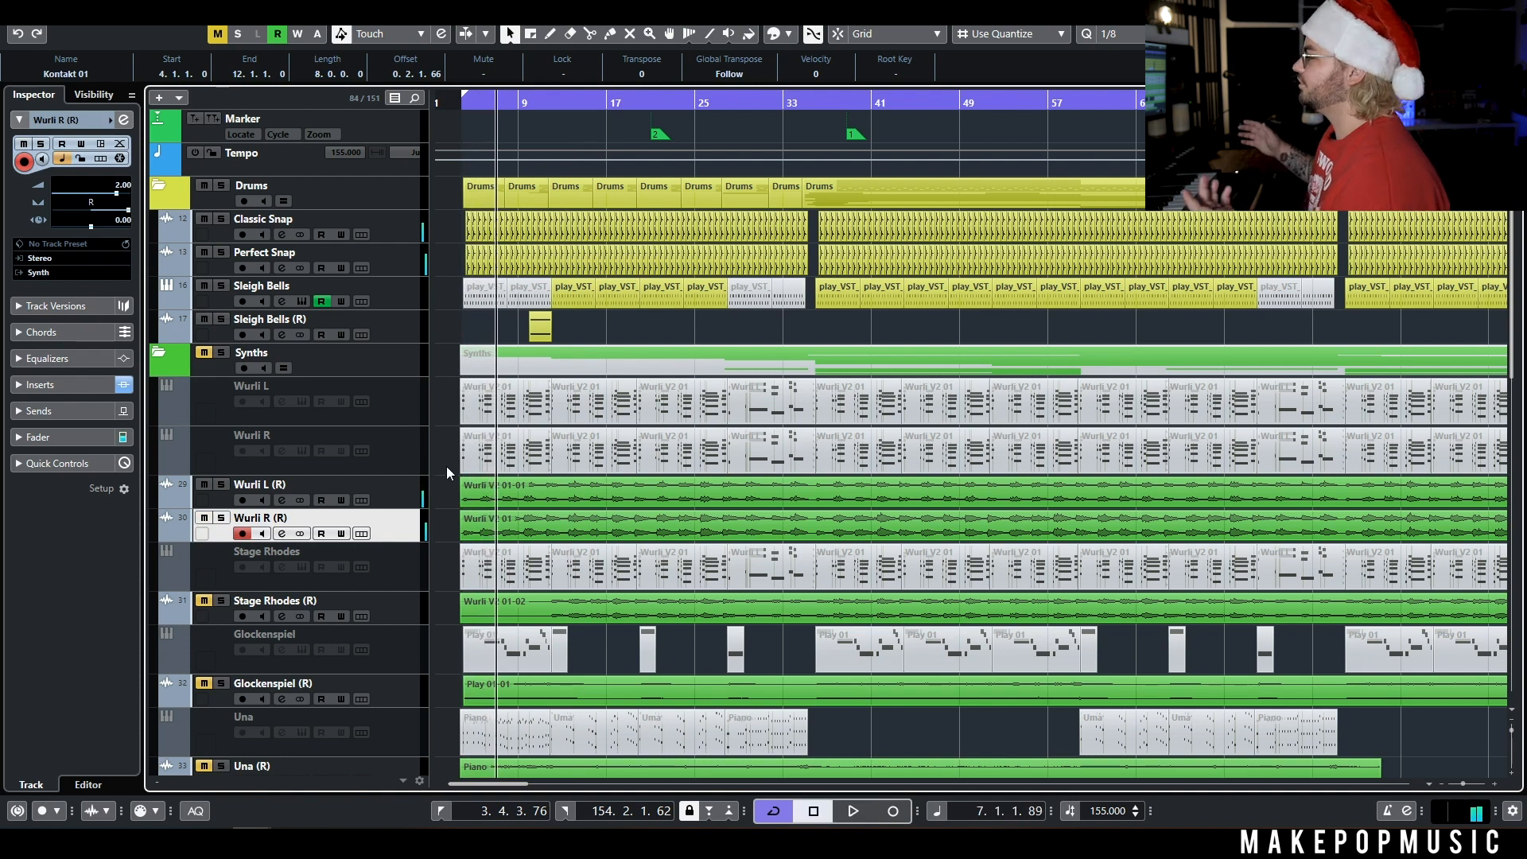
Enable the two disabled instrument tracks Wurli L and Wurli R in the Synths folder.
{"action": "left_click", "coordinate": [420, 390]}
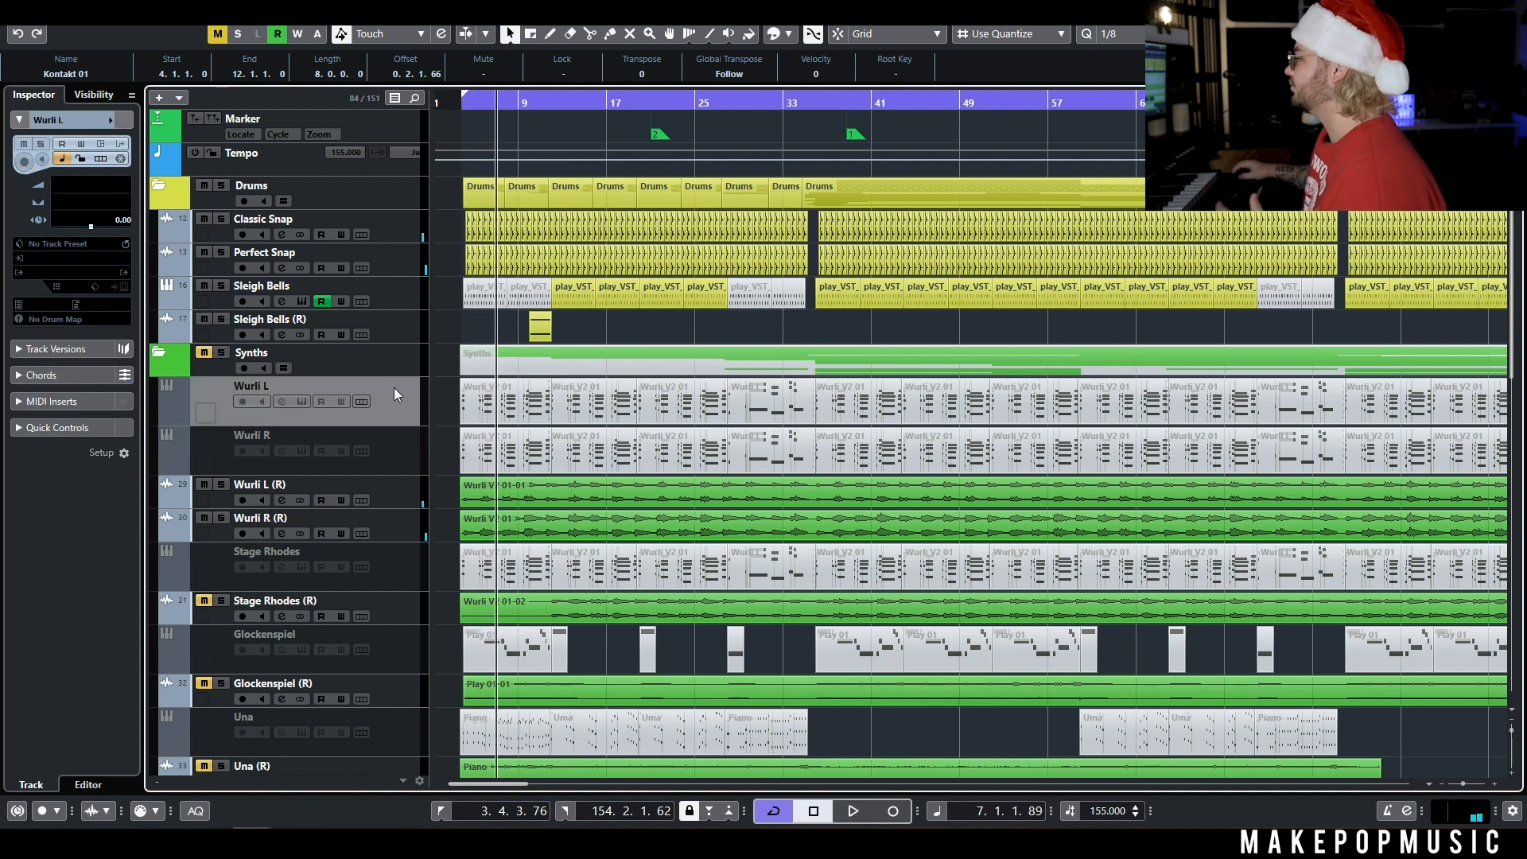
{"action": "right_click", "coordinate": [394, 388]}
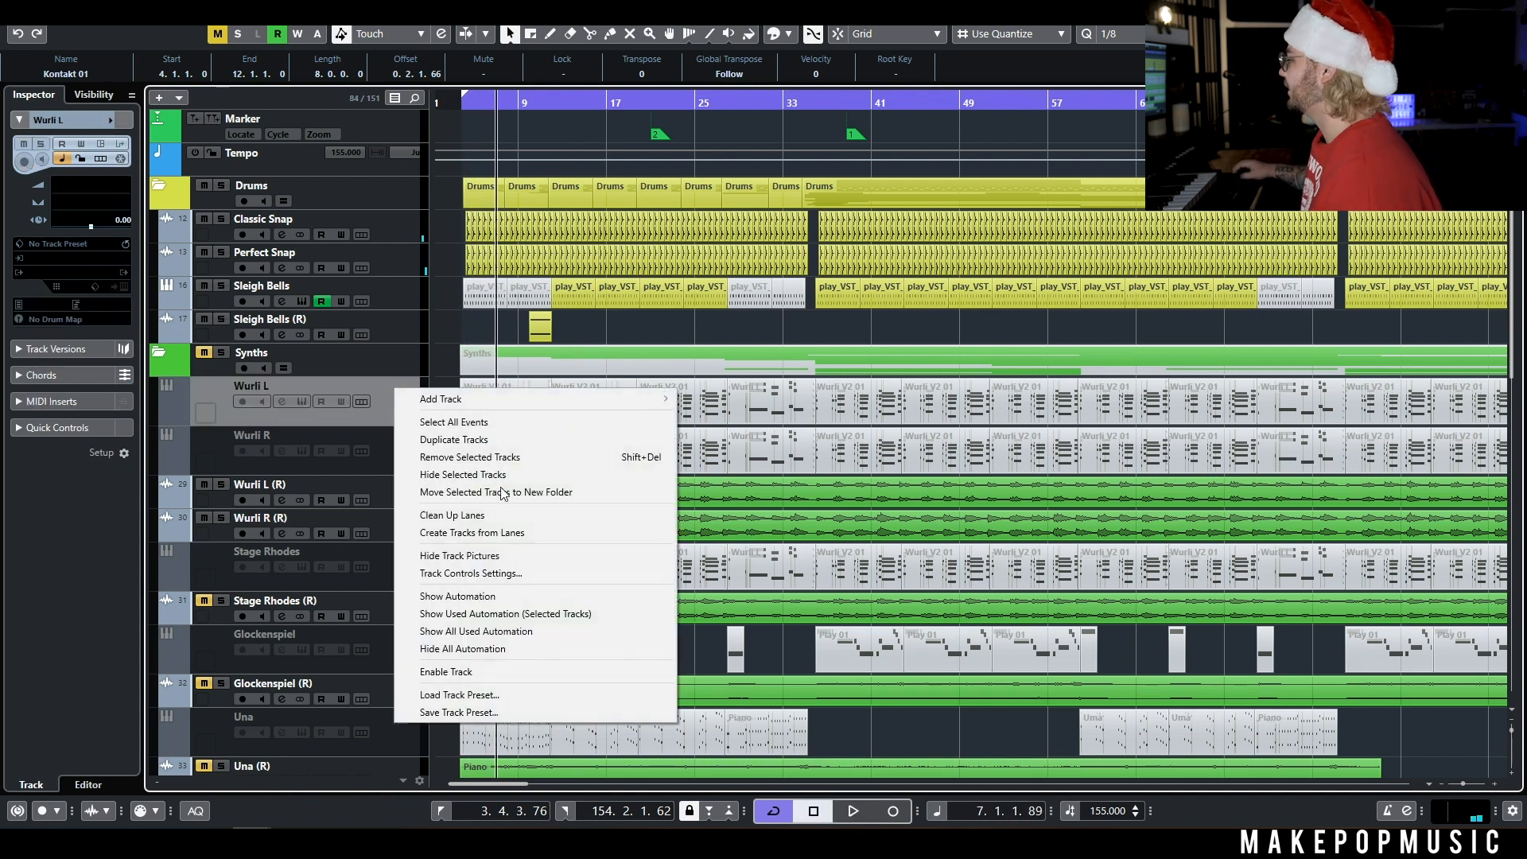
{"action": "left_click", "coordinate": [393, 447], "text": "shift"}
{"action": "right_click", "coordinate": [398, 447]}
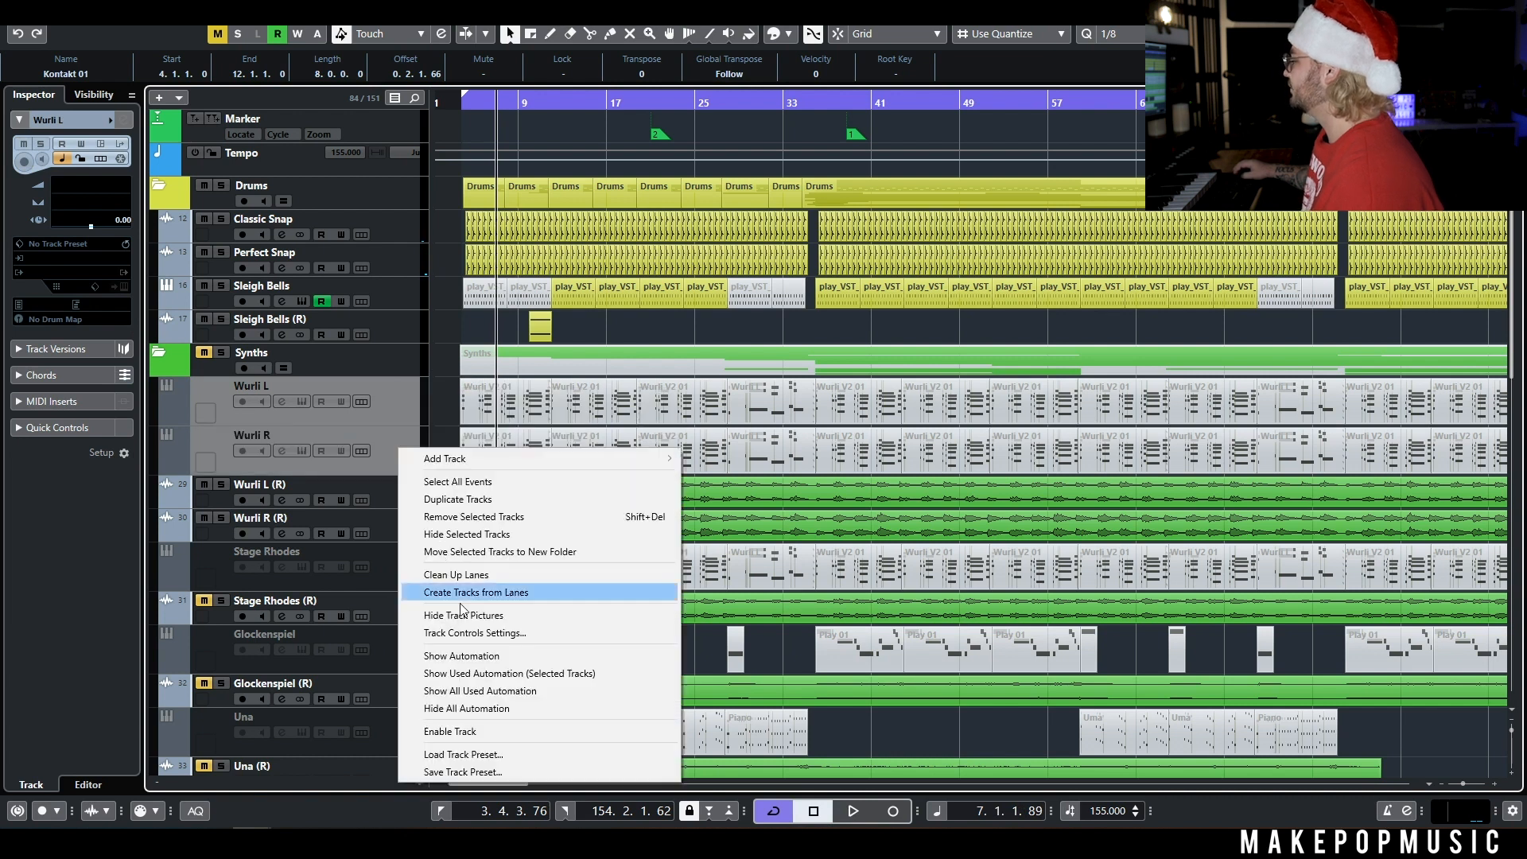
{"action": "left_click", "coordinate": [460, 731]}
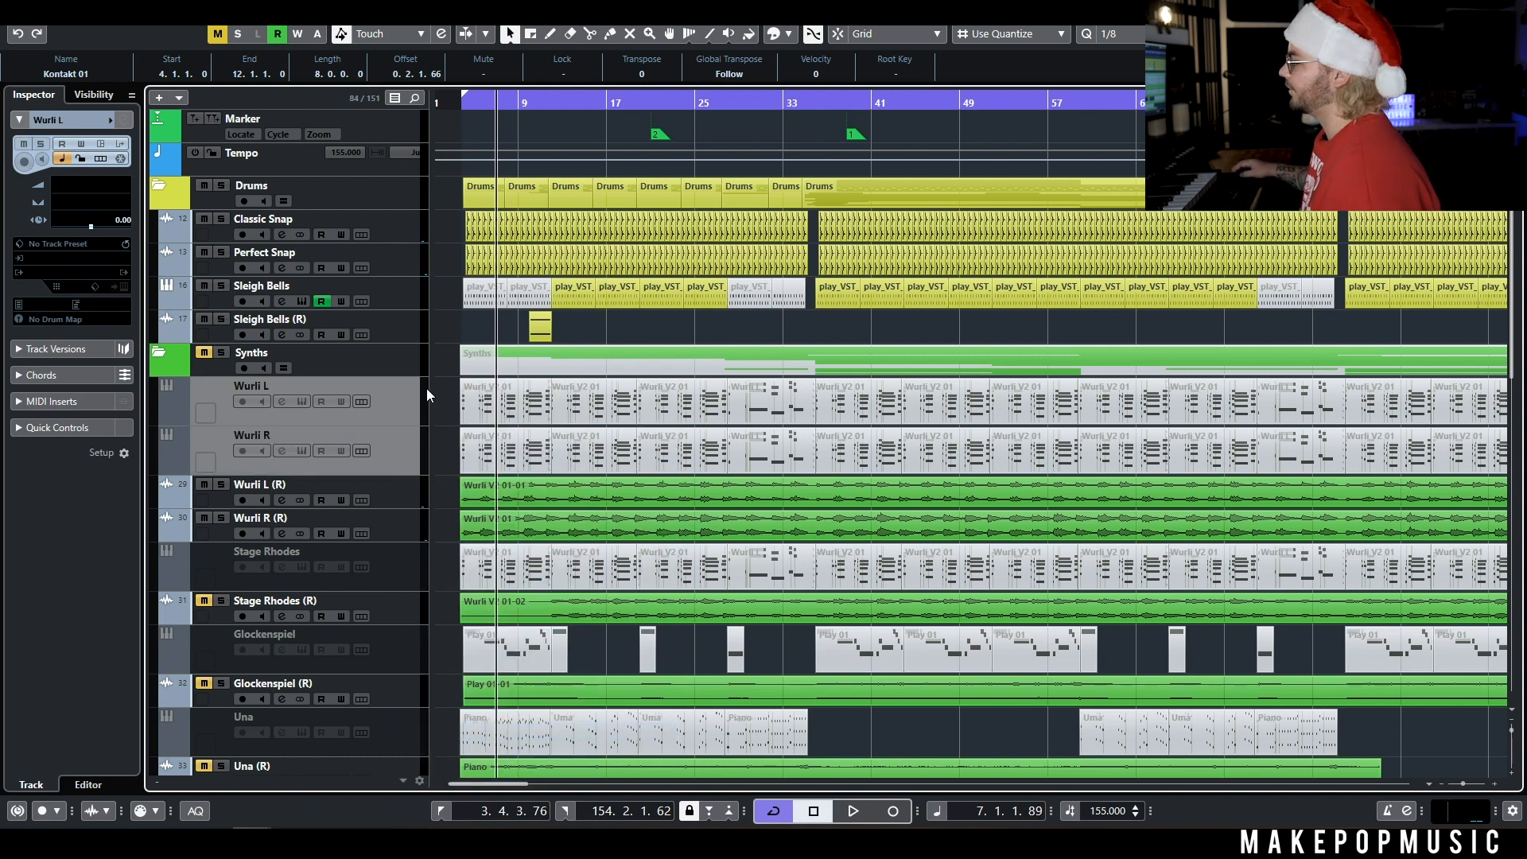
Examine Wurli L's channel settings and the Wurli V instruments on Wurli L and Wurli R, and close their windows.
{"action": "left_click", "coordinate": [396, 405]}
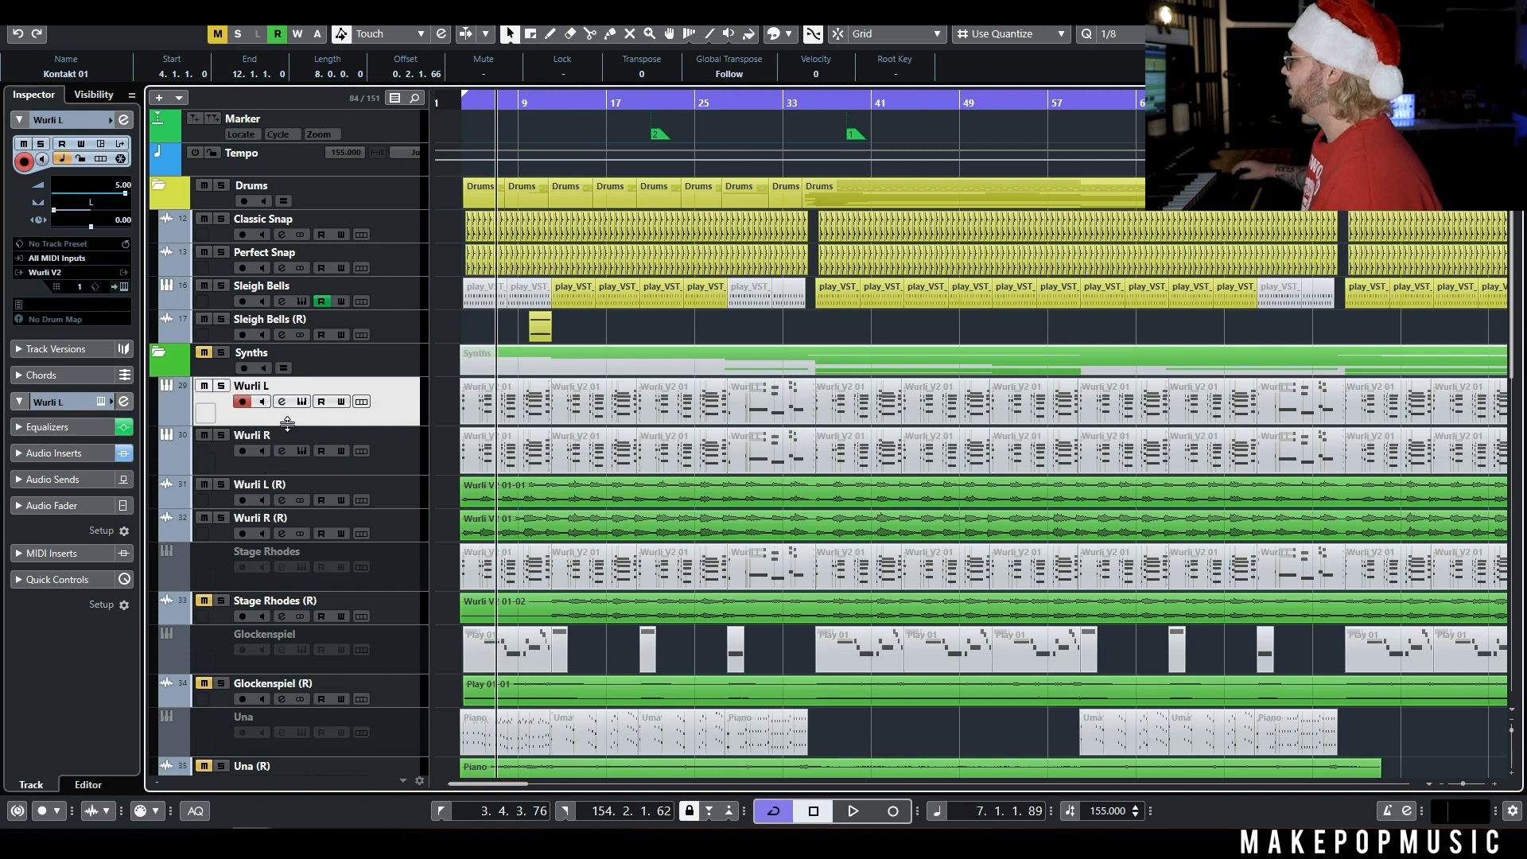
{"action": "left_click", "coordinate": [282, 401]}
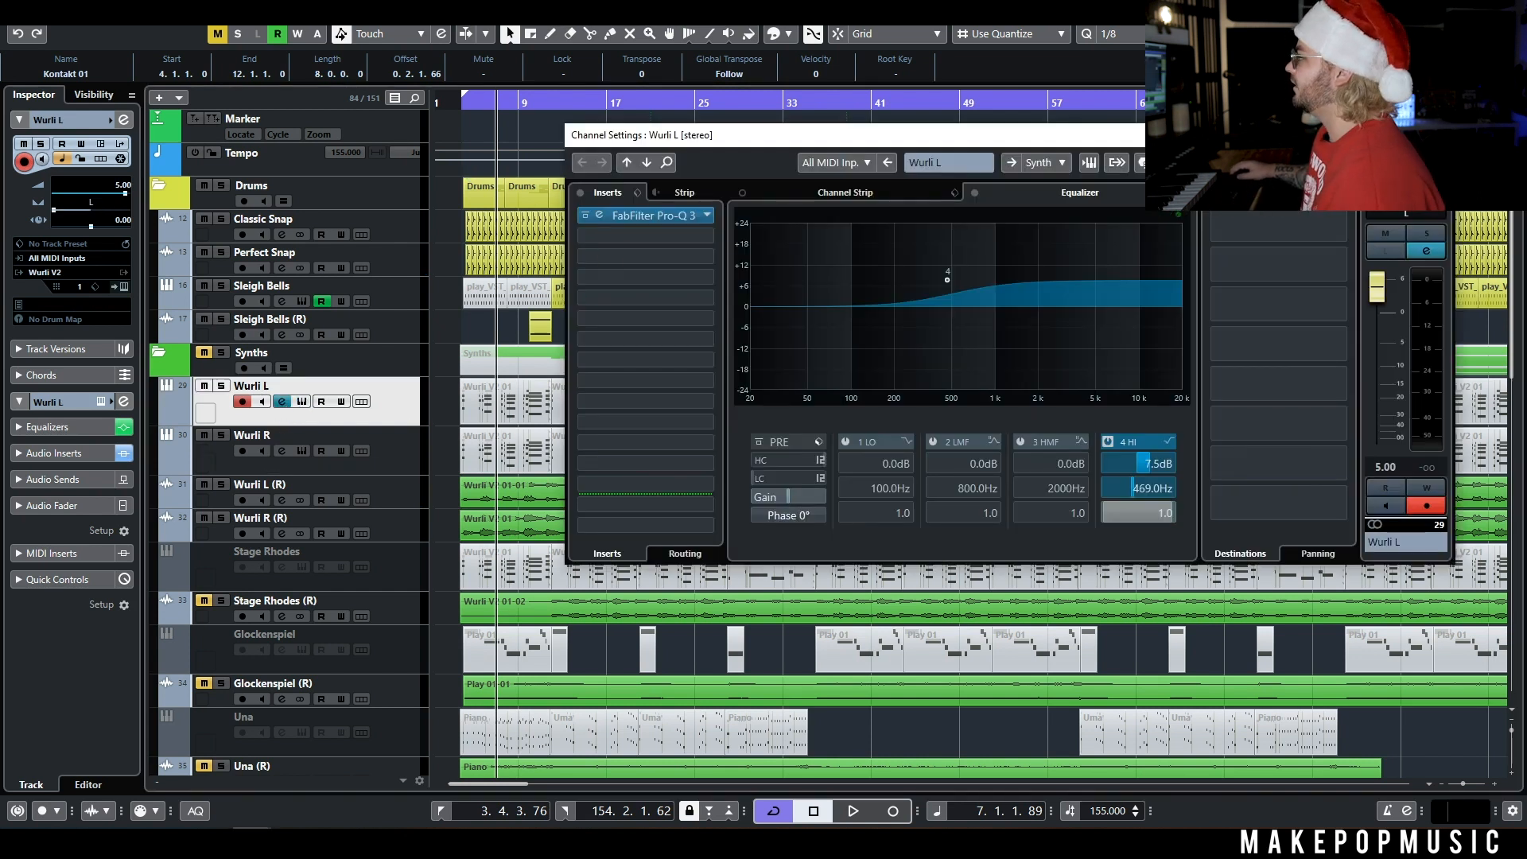
{"action": "left_click", "coordinate": [1089, 162]}
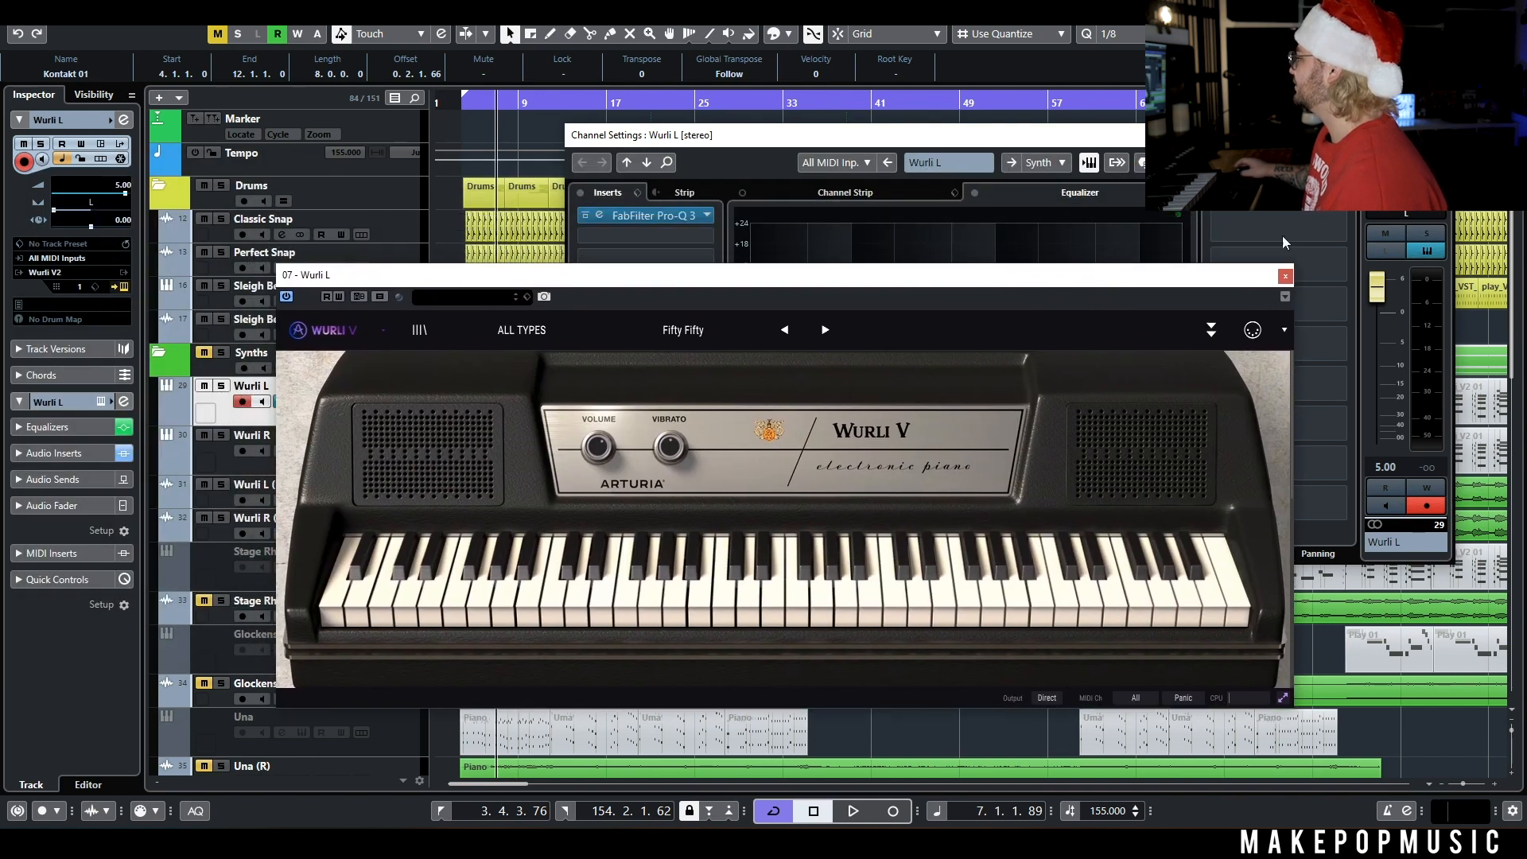
{"action": "left_click", "coordinate": [1510, 134]}
{"action": "left_click_drag", "start_coordinate": [742, 274], "coordinate": [932, 162]}
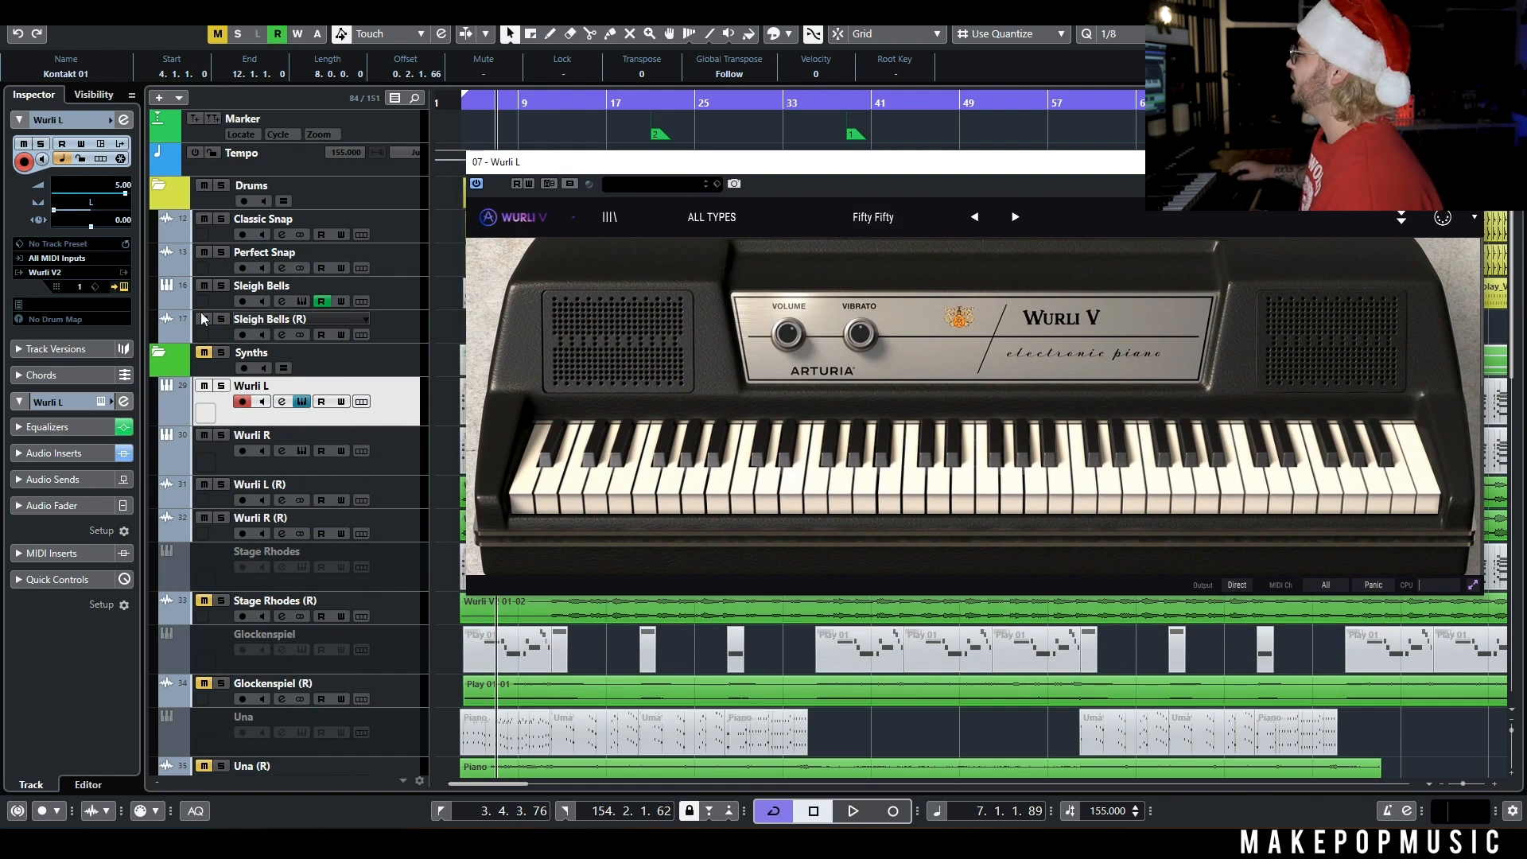
{"action": "left_click", "coordinate": [403, 454]}
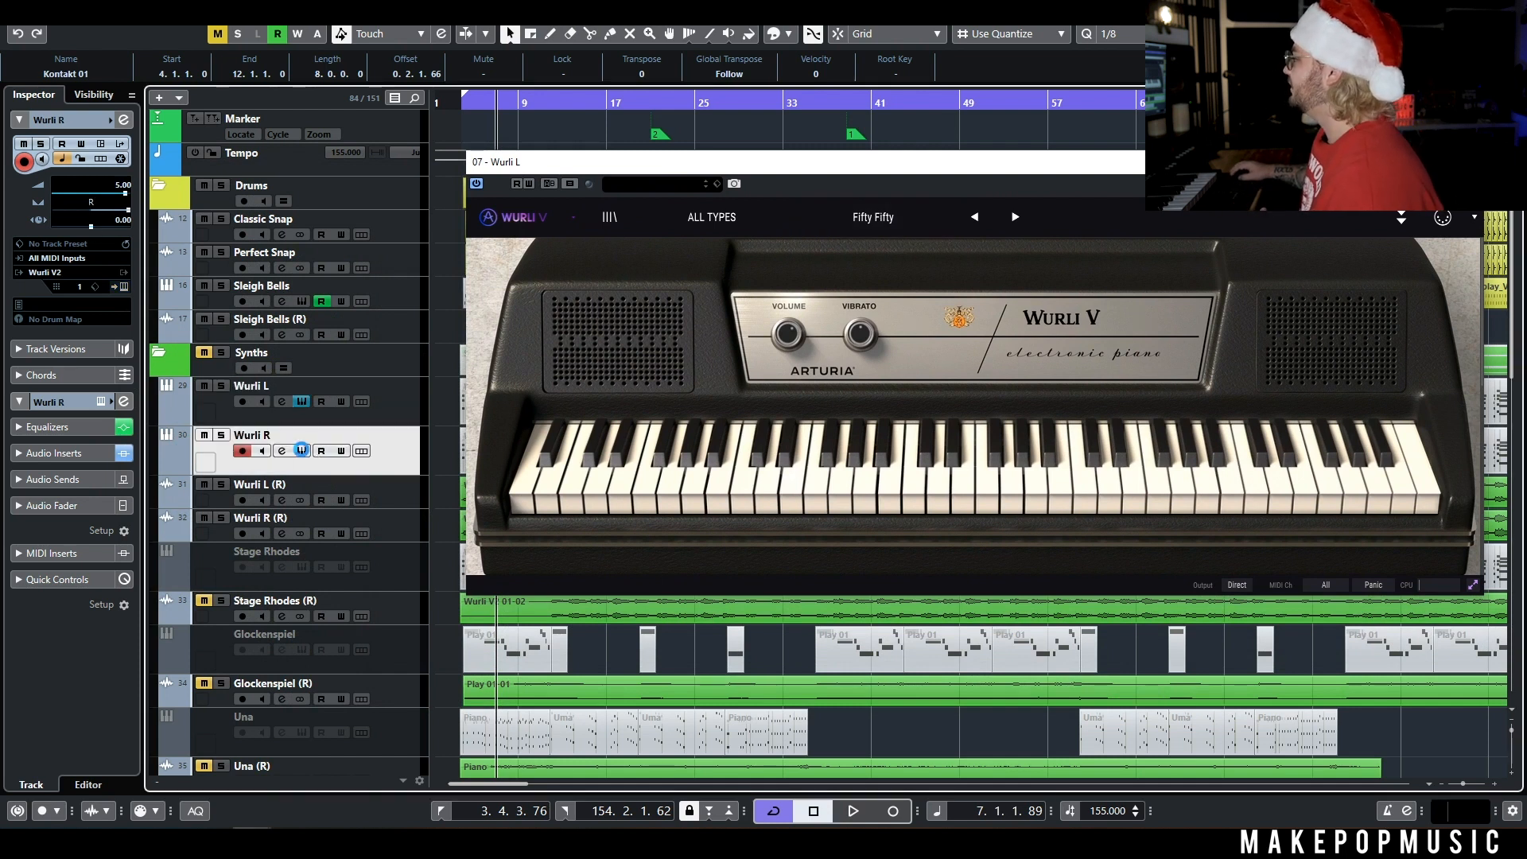
{"action": "left_click", "coordinate": [302, 451]}
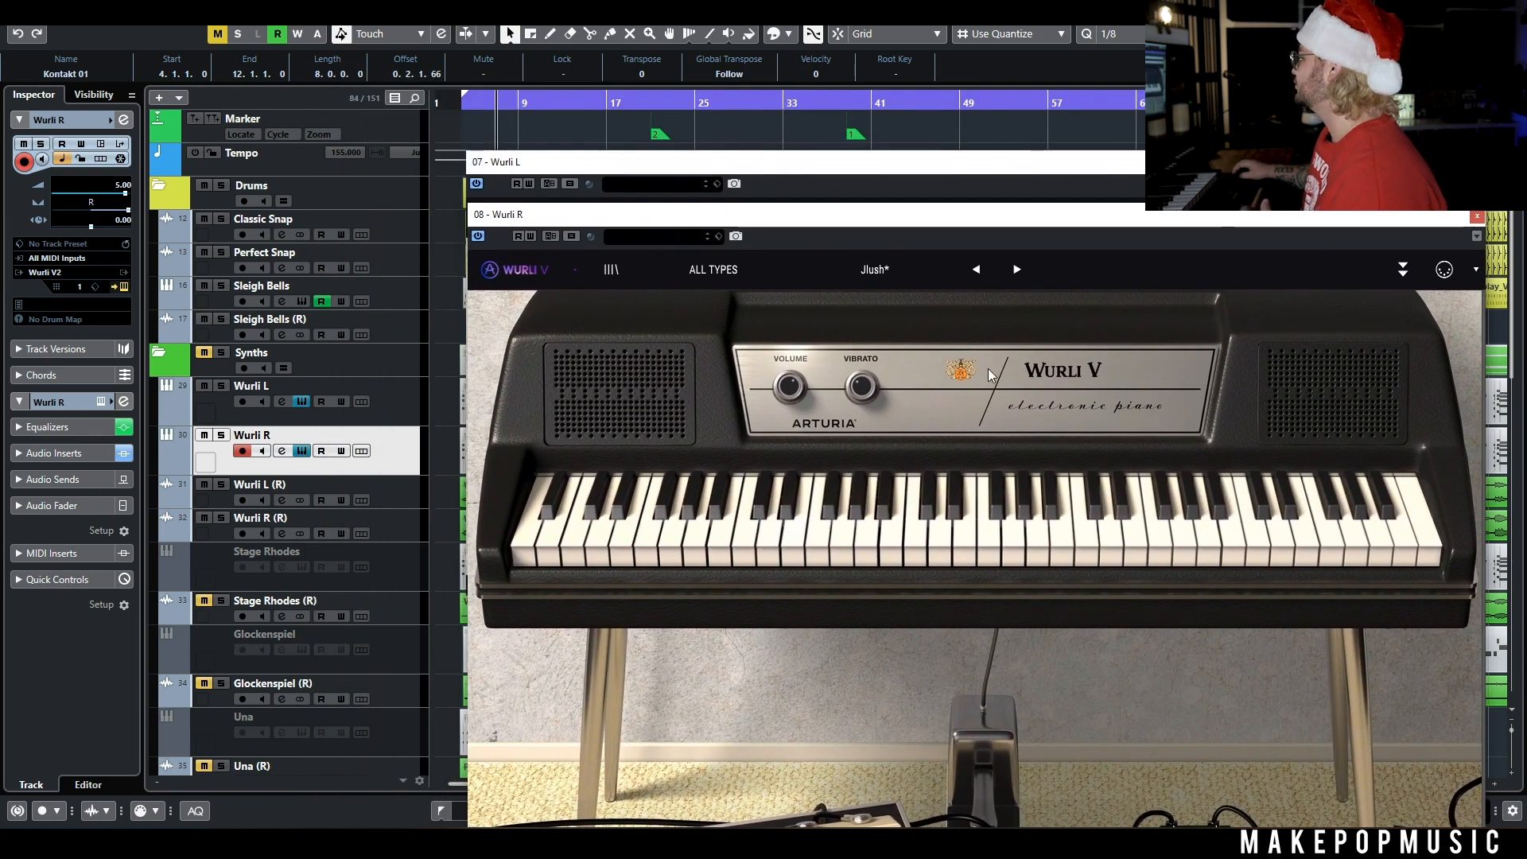
{"action": "left_click", "coordinate": [1475, 216]}
{"action": "left_click", "coordinate": [1486, 161]}
Play the mix with both rendered Wurli tracks again from bar 3.
{"action": "left_click", "coordinate": [458, 104]}
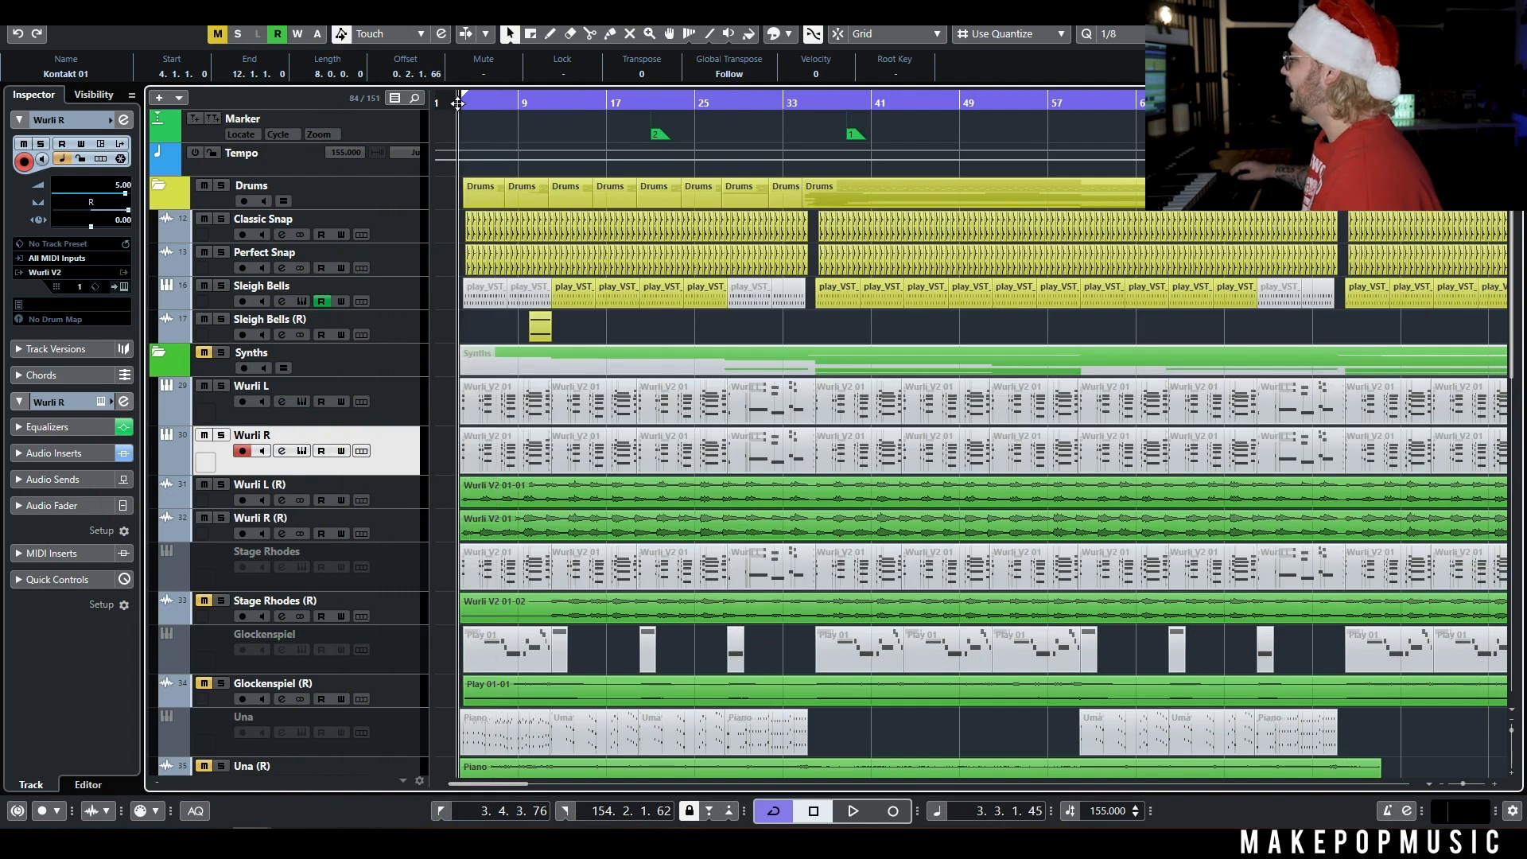
{"action": "left_click", "coordinate": [393, 504]}
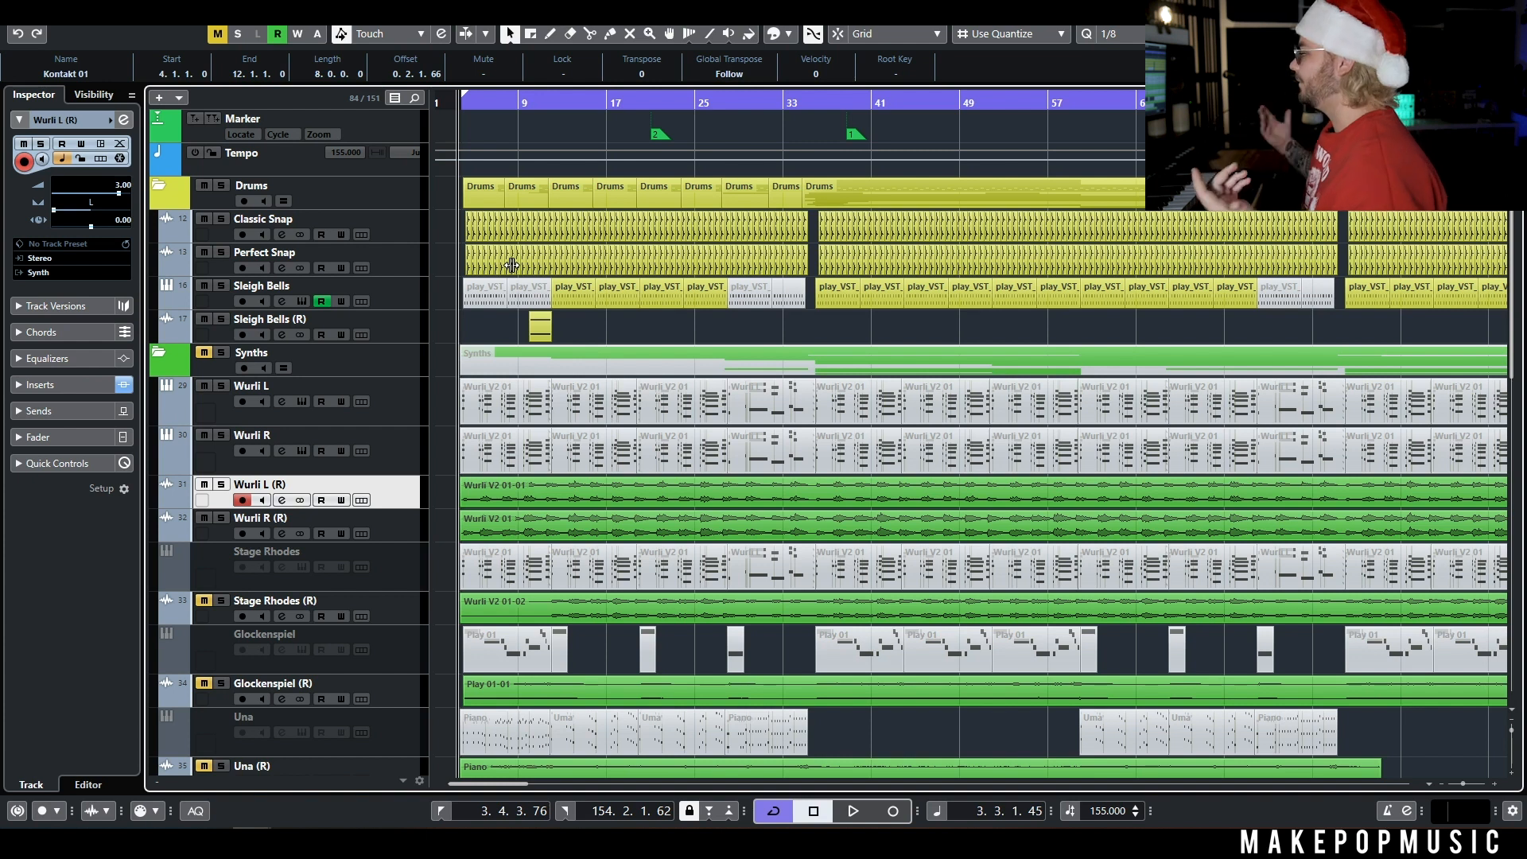
{"action": "key", "text": "space"}
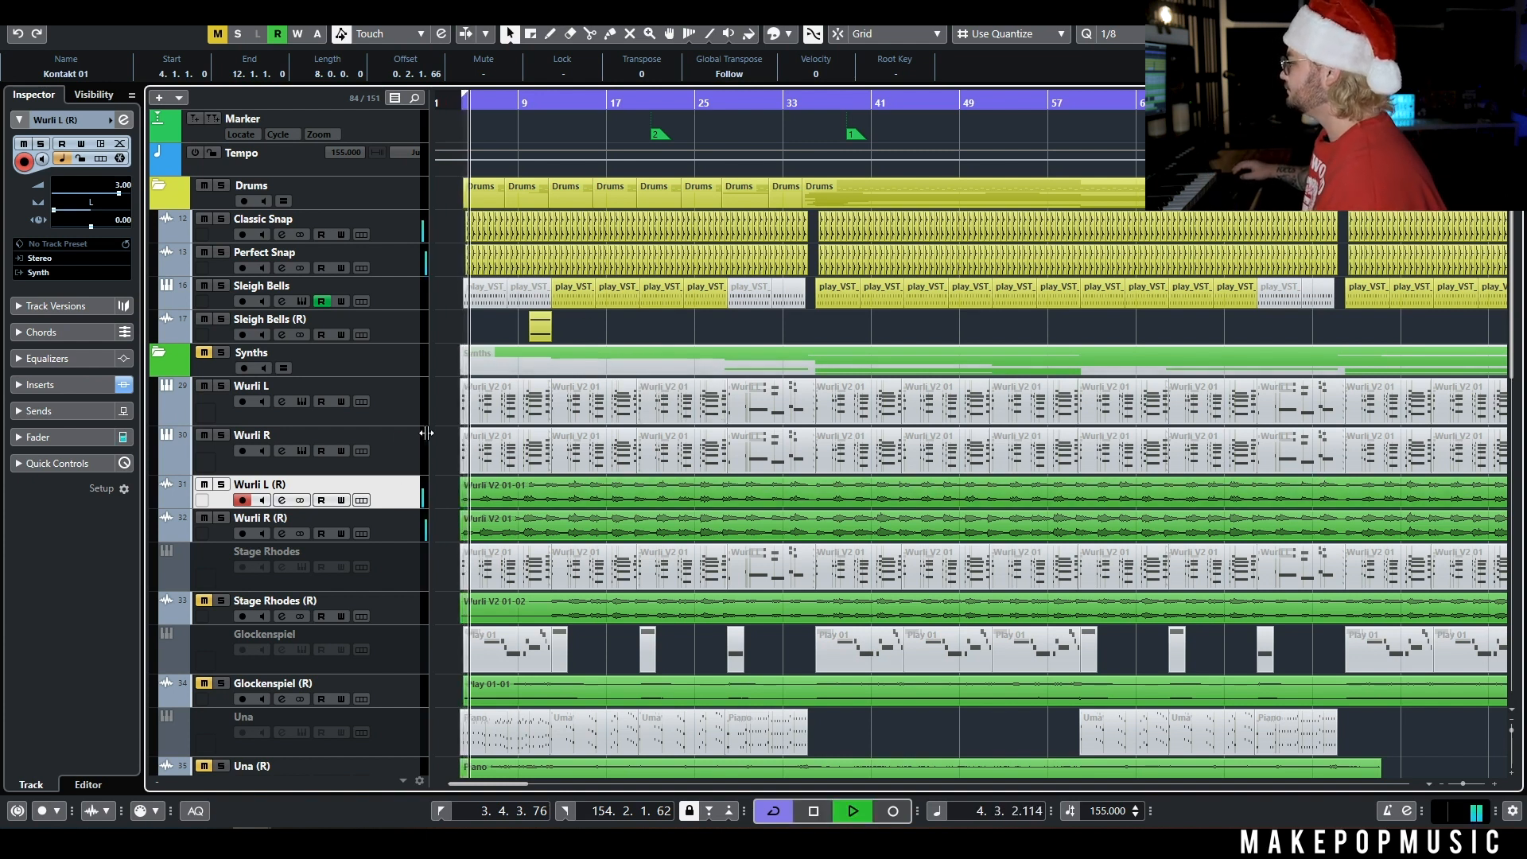
Remove the Wurli L and Wurli R instrument tracks, keeping their rendered audio versions.
{"action": "left_click", "coordinate": [382, 409]}
{"action": "left_click", "coordinate": [397, 446], "text": "shift"}
{"action": "right_click", "coordinate": [400, 409]}
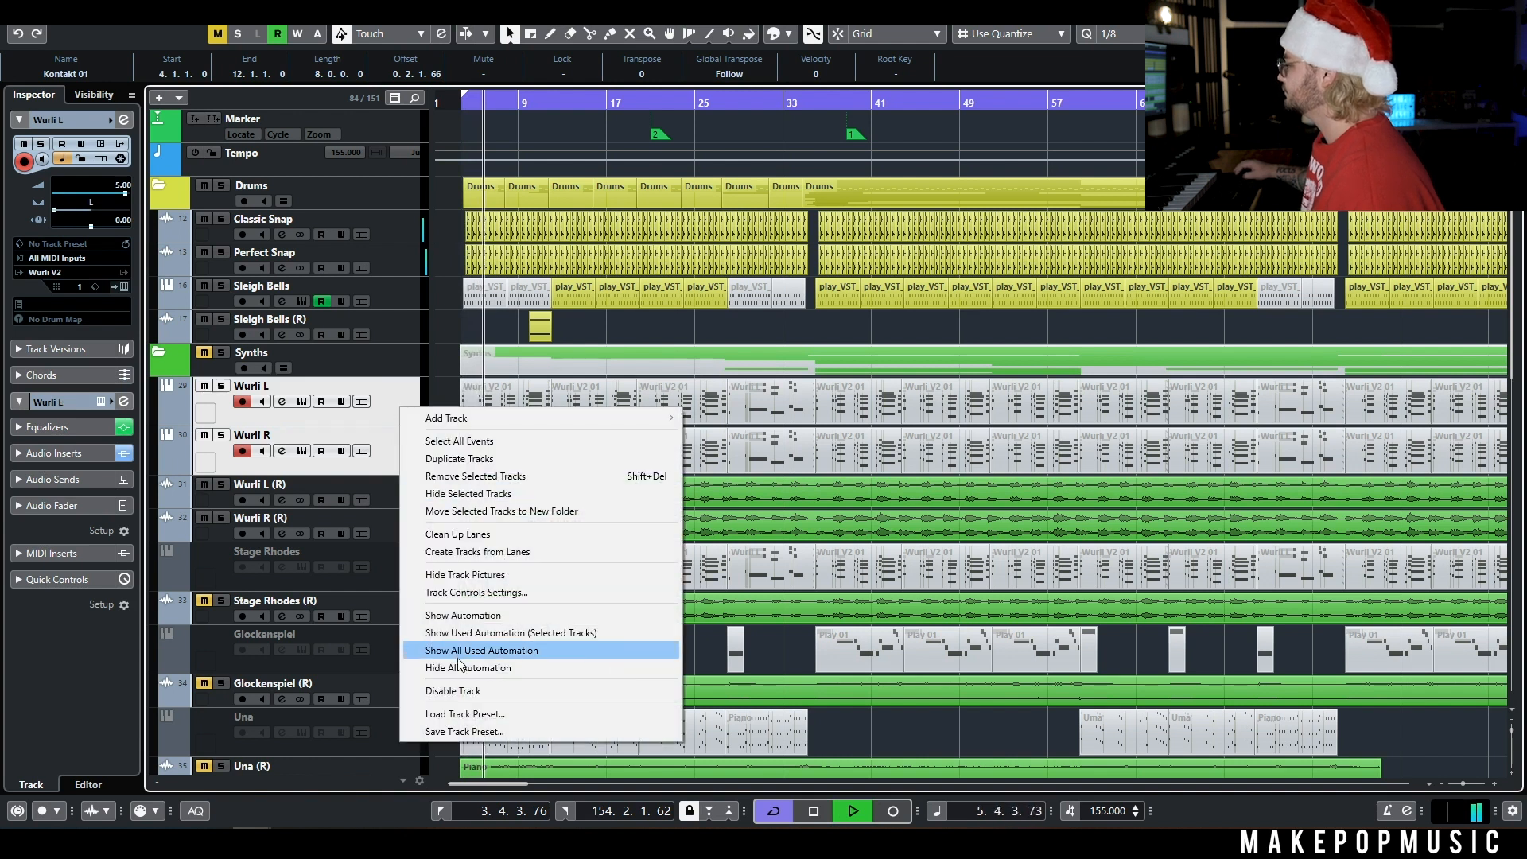
{"action": "left_click", "coordinate": [479, 476]}
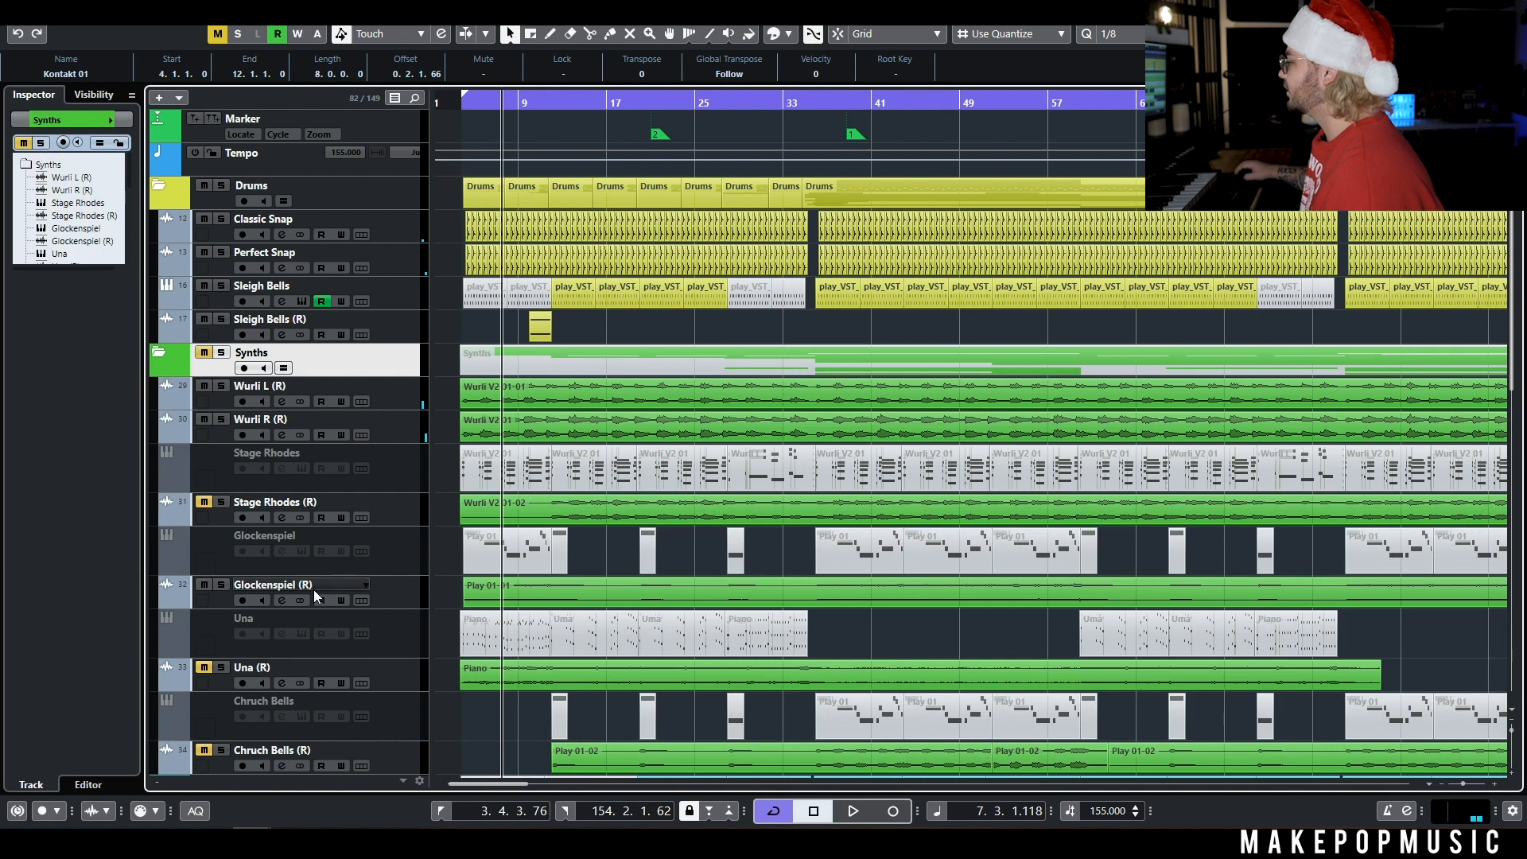
Unmute Glockenspiel (R) and play it with the Wurlis and snaps from bar 3.
{"action": "left_click", "coordinate": [388, 589]}
{"action": "left_click", "coordinate": [457, 103]}
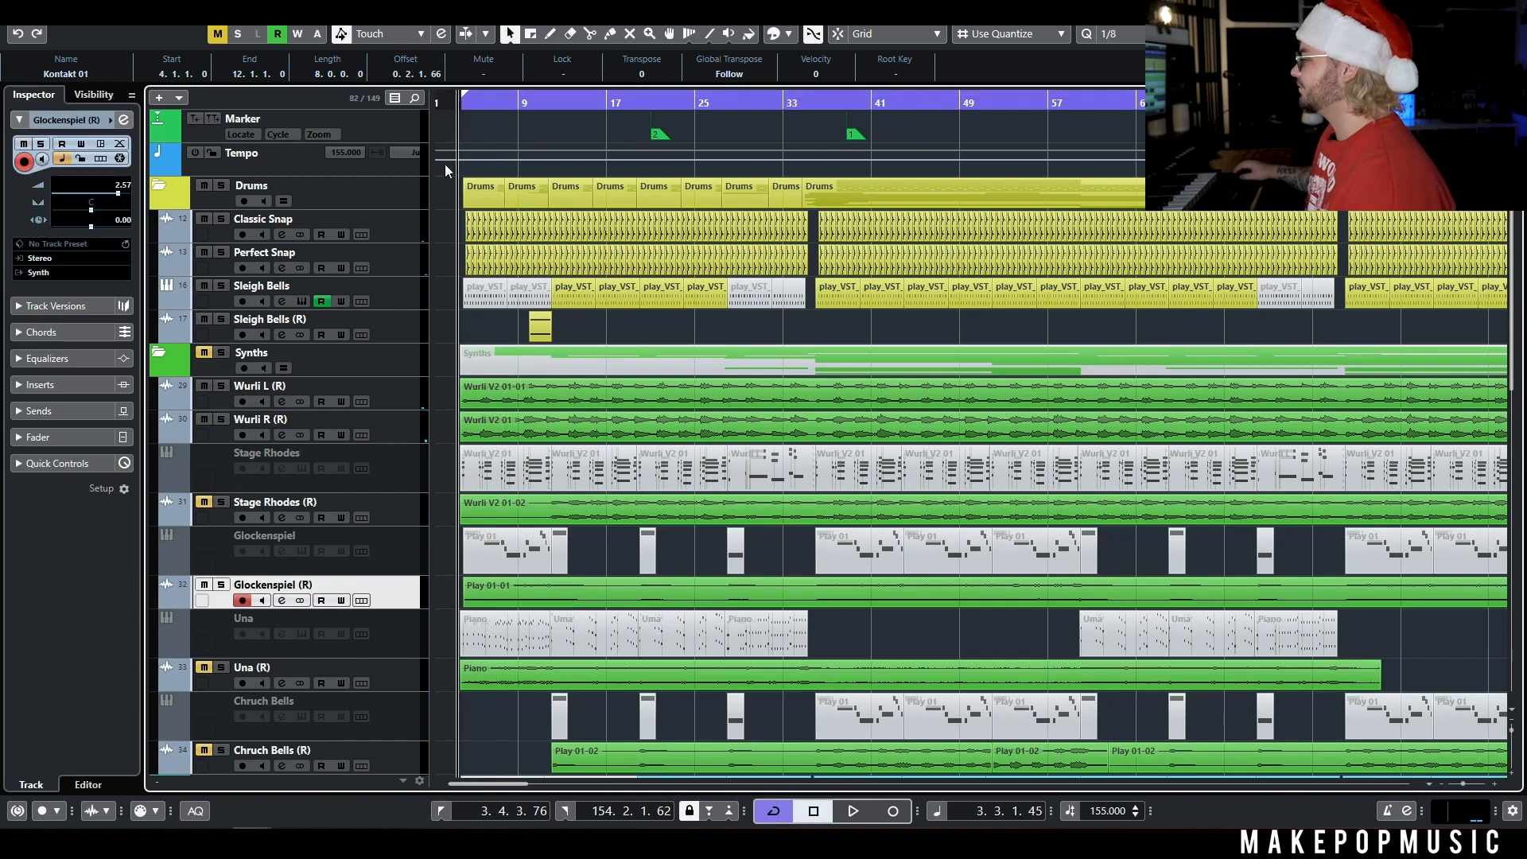
{"action": "key", "text": "space"}
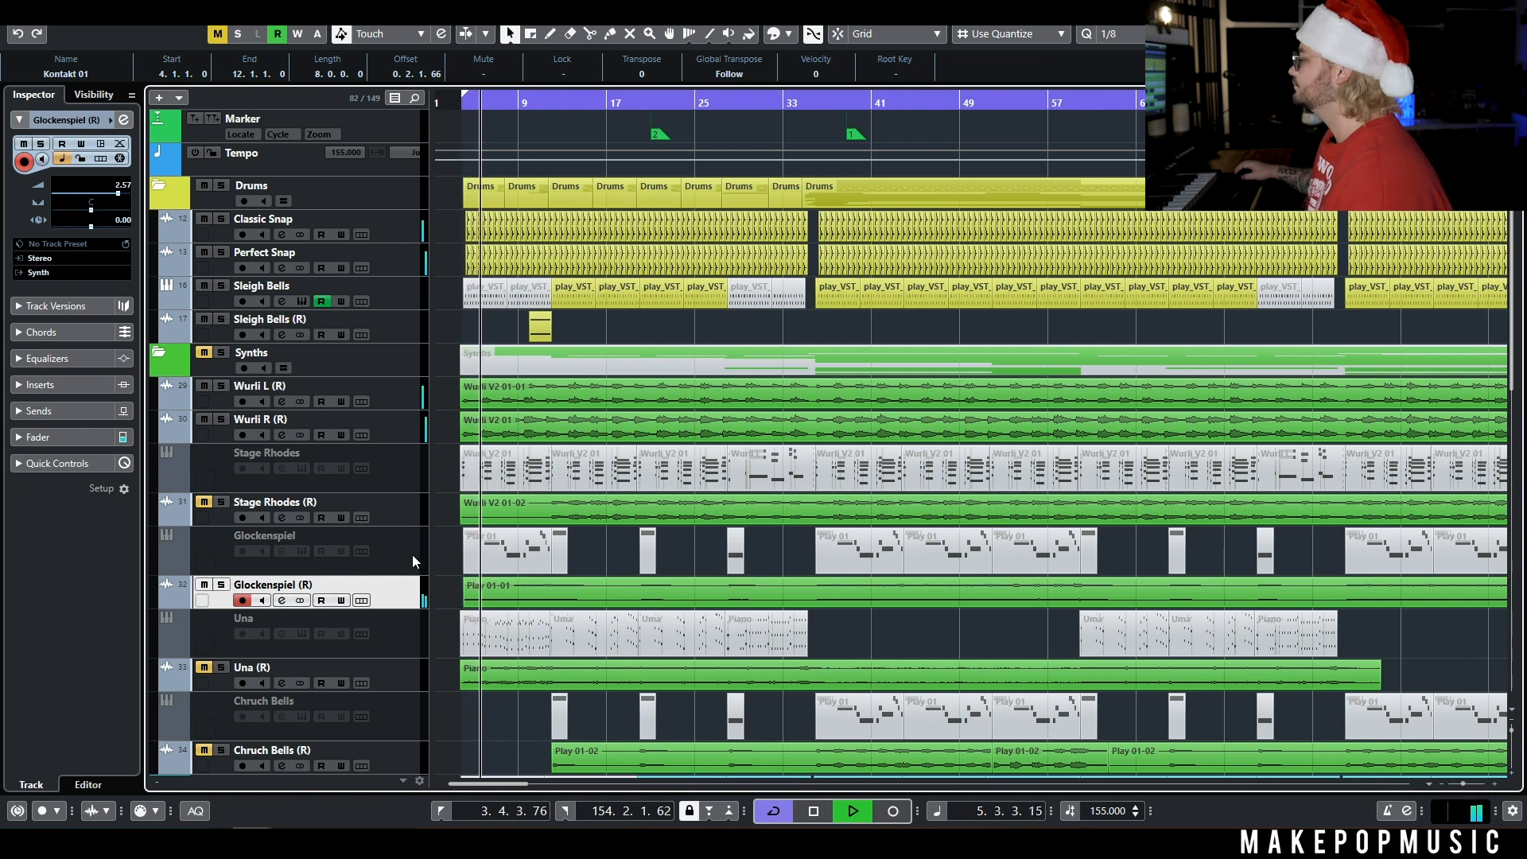
Enable the Glockenspiel instrument track to view its EastWest Symphonic Orchestra patch, and remove that instrument track.
{"action": "left_click", "coordinate": [403, 536]}
{"action": "key", "text": "space"}
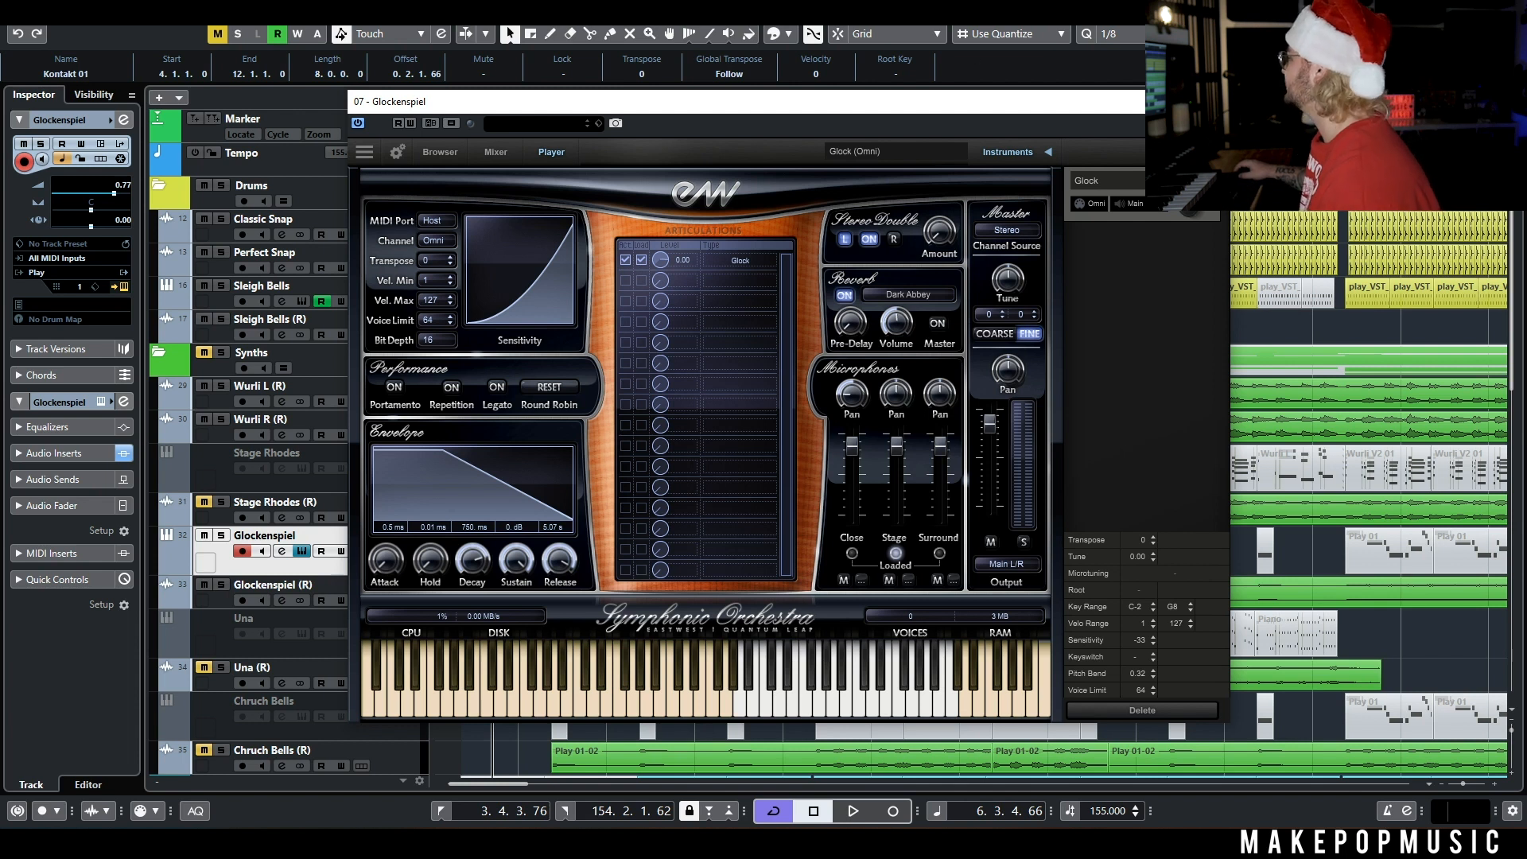
{"action": "key", "text": "Escape"}
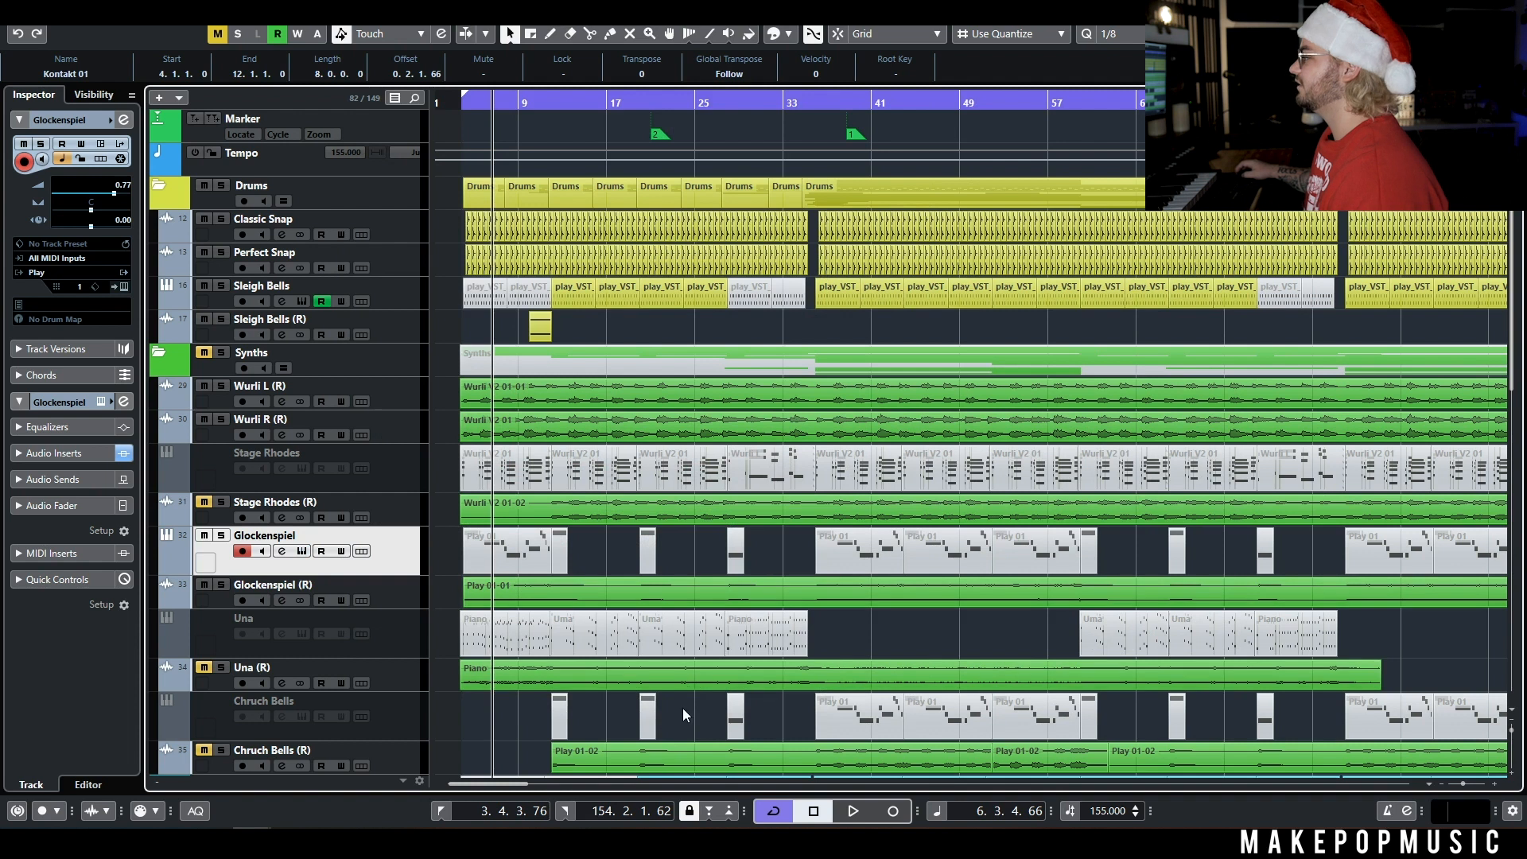
{"action": "key", "text": "Delete"}
Unmute and solo Una (R), and play it alone from bar 3.
{"action": "left_click", "coordinate": [204, 620]}
{"action": "left_click", "coordinate": [222, 619]}
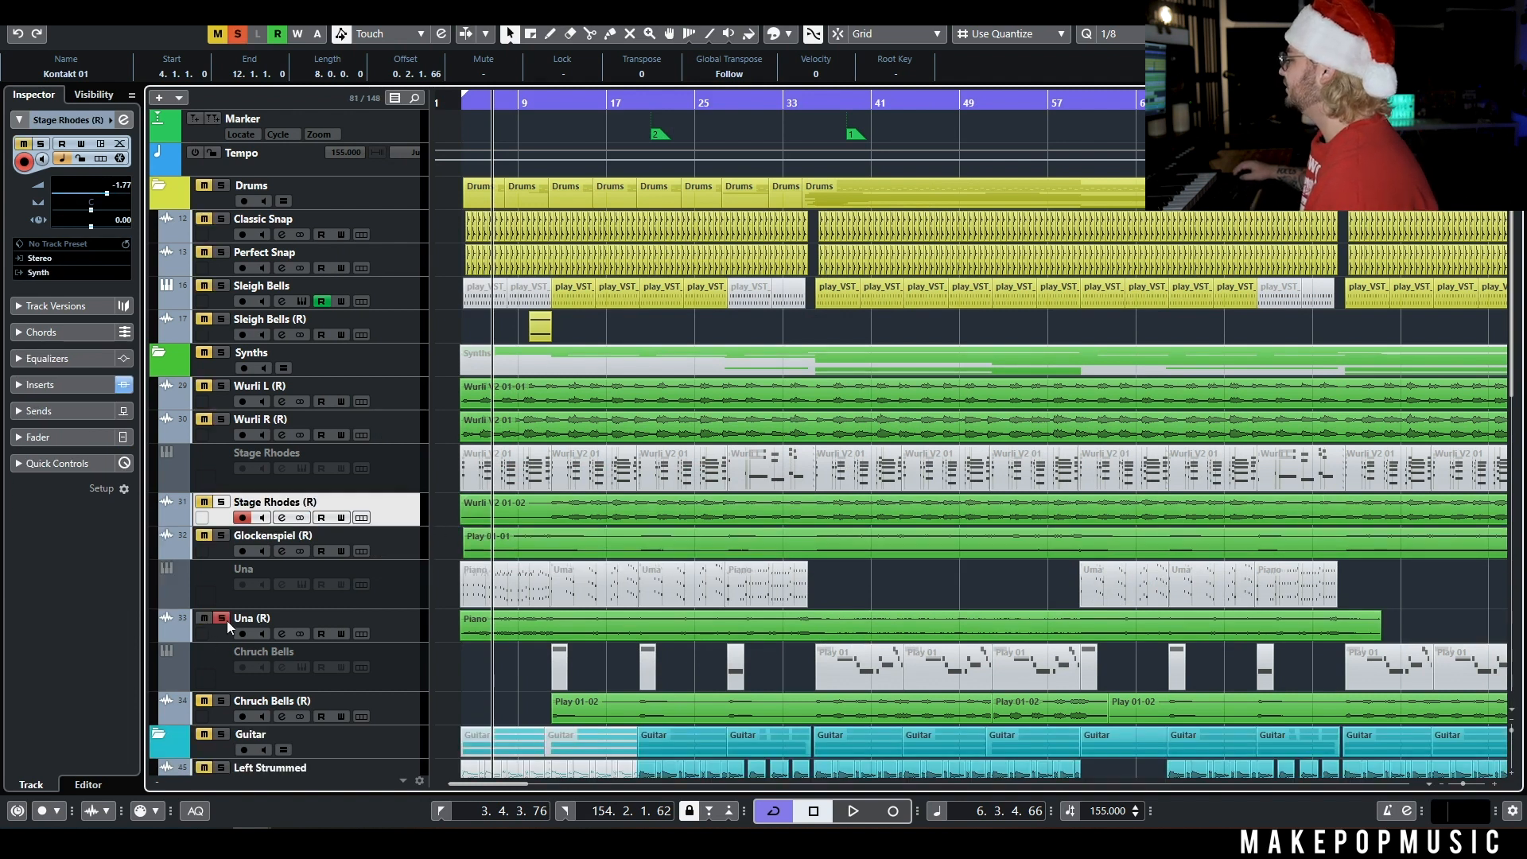
{"action": "left_click", "coordinate": [462, 105]}
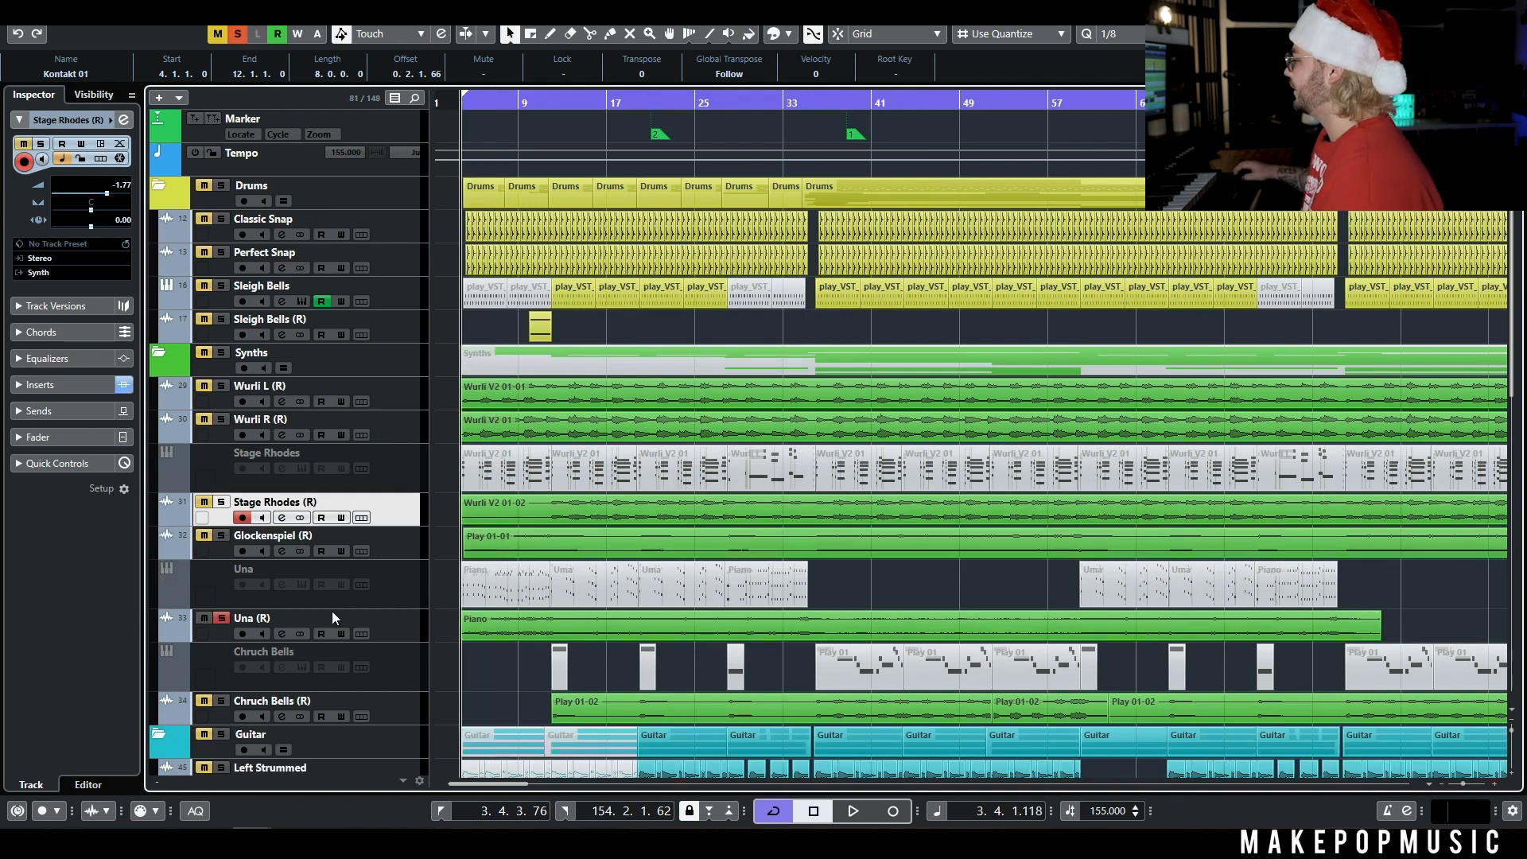
{"action": "key", "text": "space"}
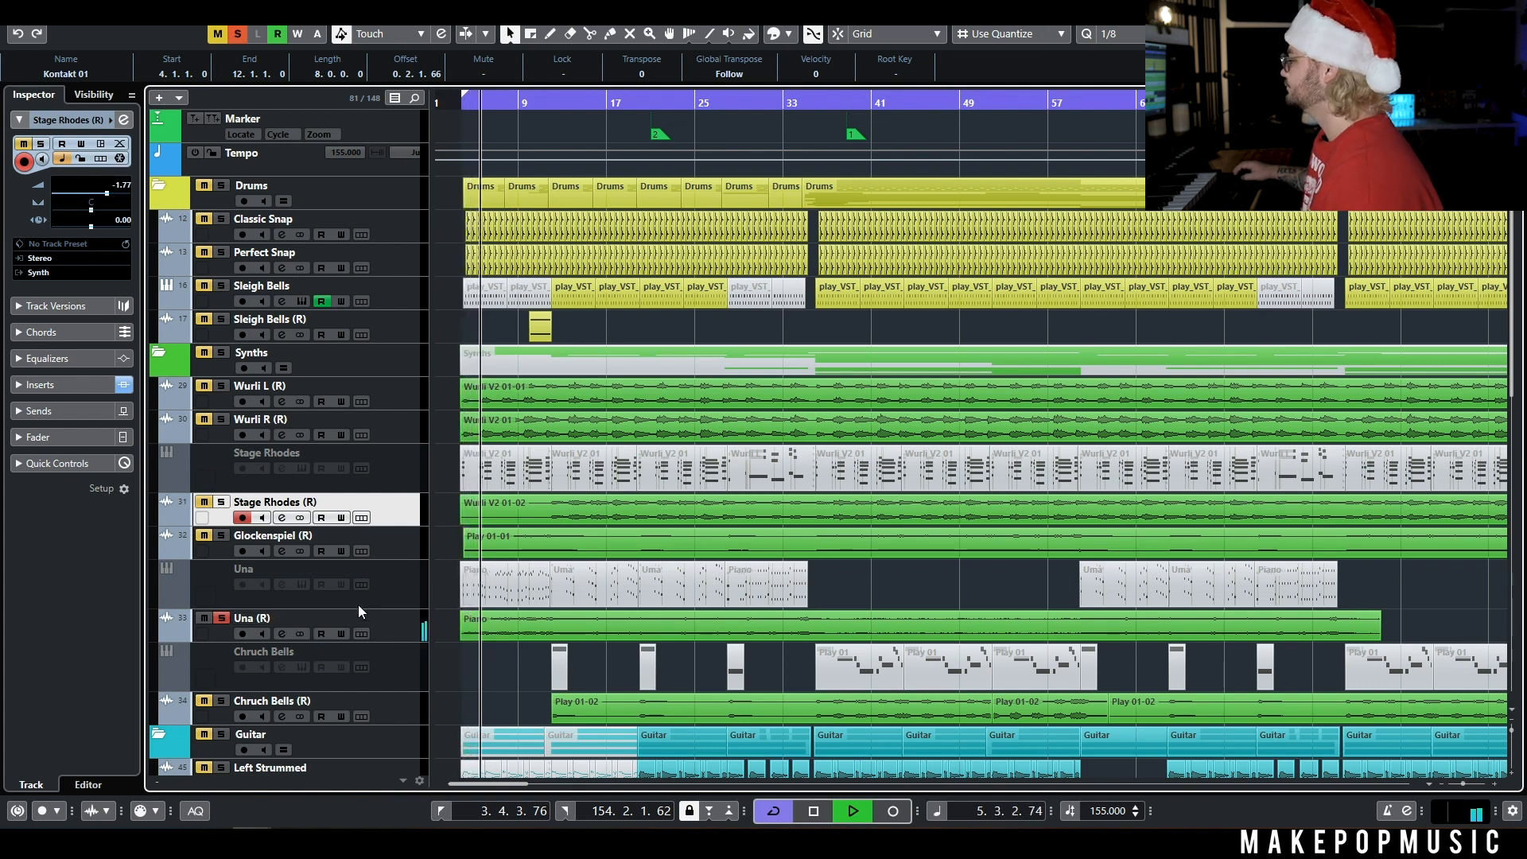
Enable the Una instrument track and examine the Workbench and Response pages of its Una Corda Cotton patch in Kontakt.
{"action": "right_click", "coordinate": [409, 585]}
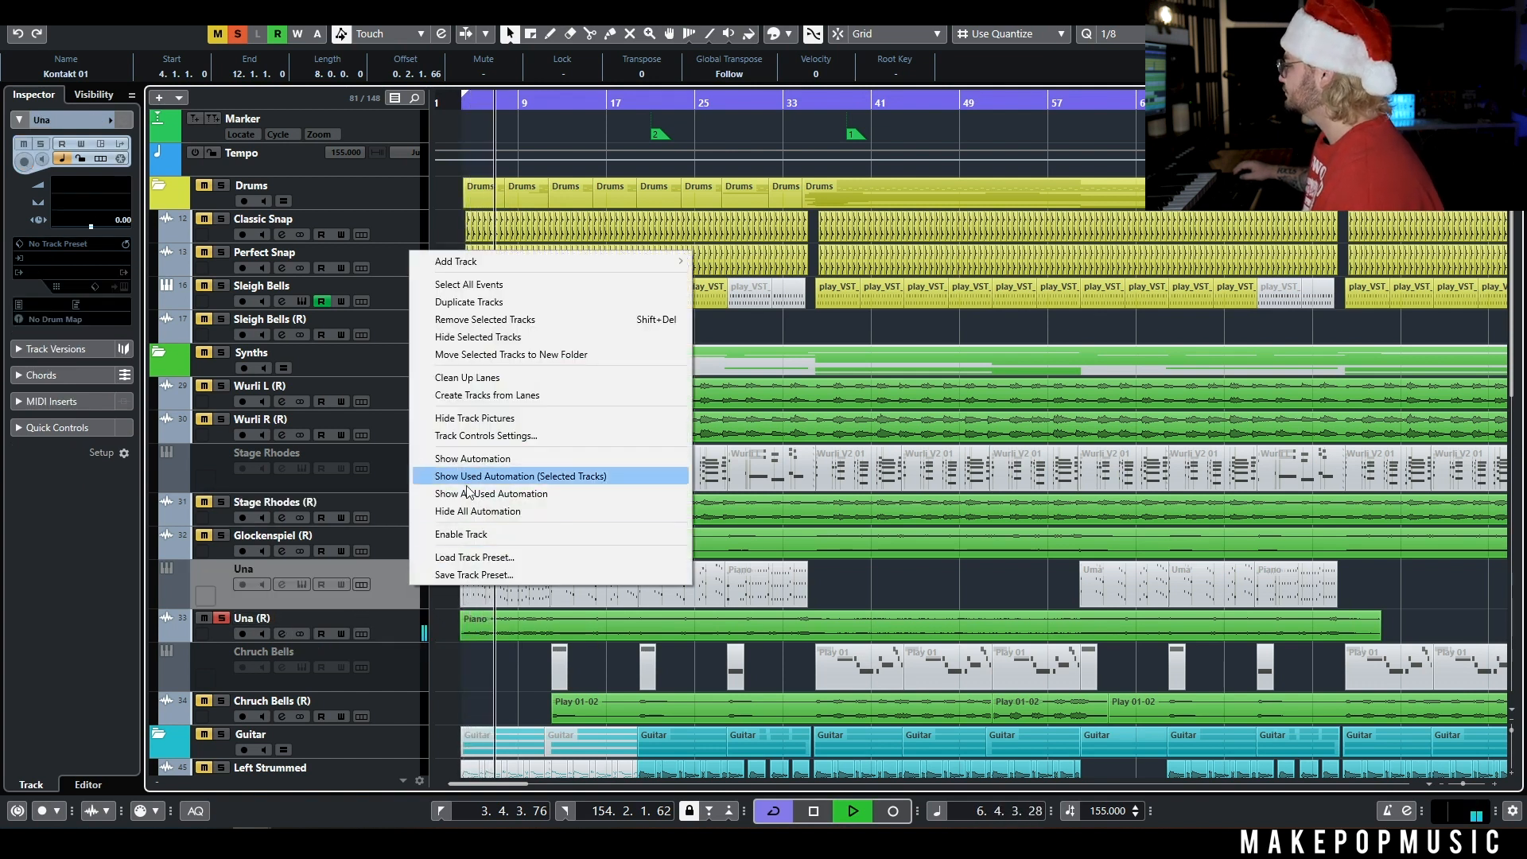
{"action": "left_click", "coordinate": [470, 536]}
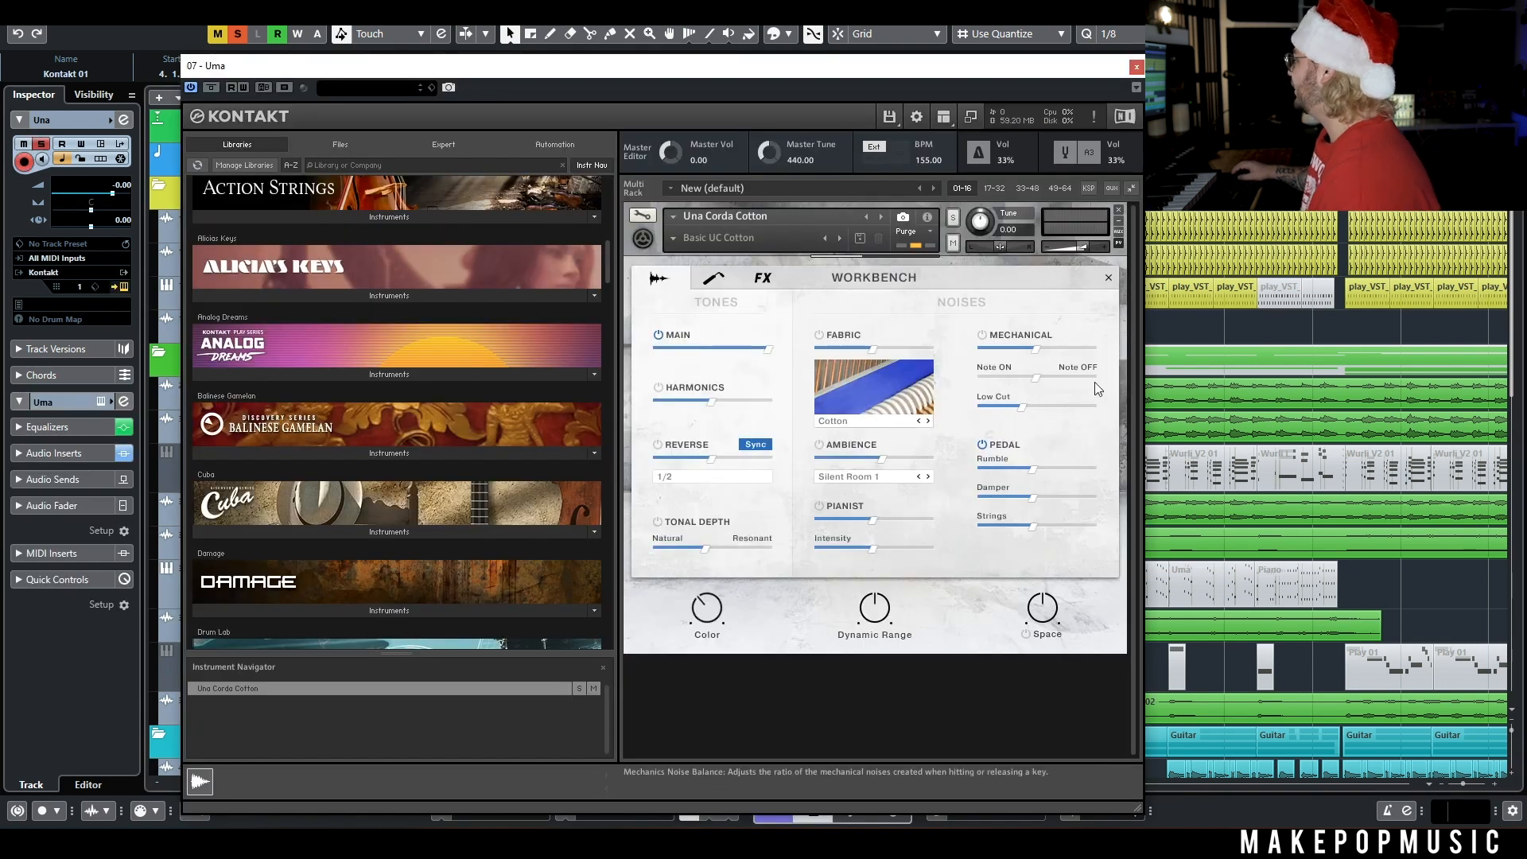
{"action": "left_click", "coordinate": [713, 280]}
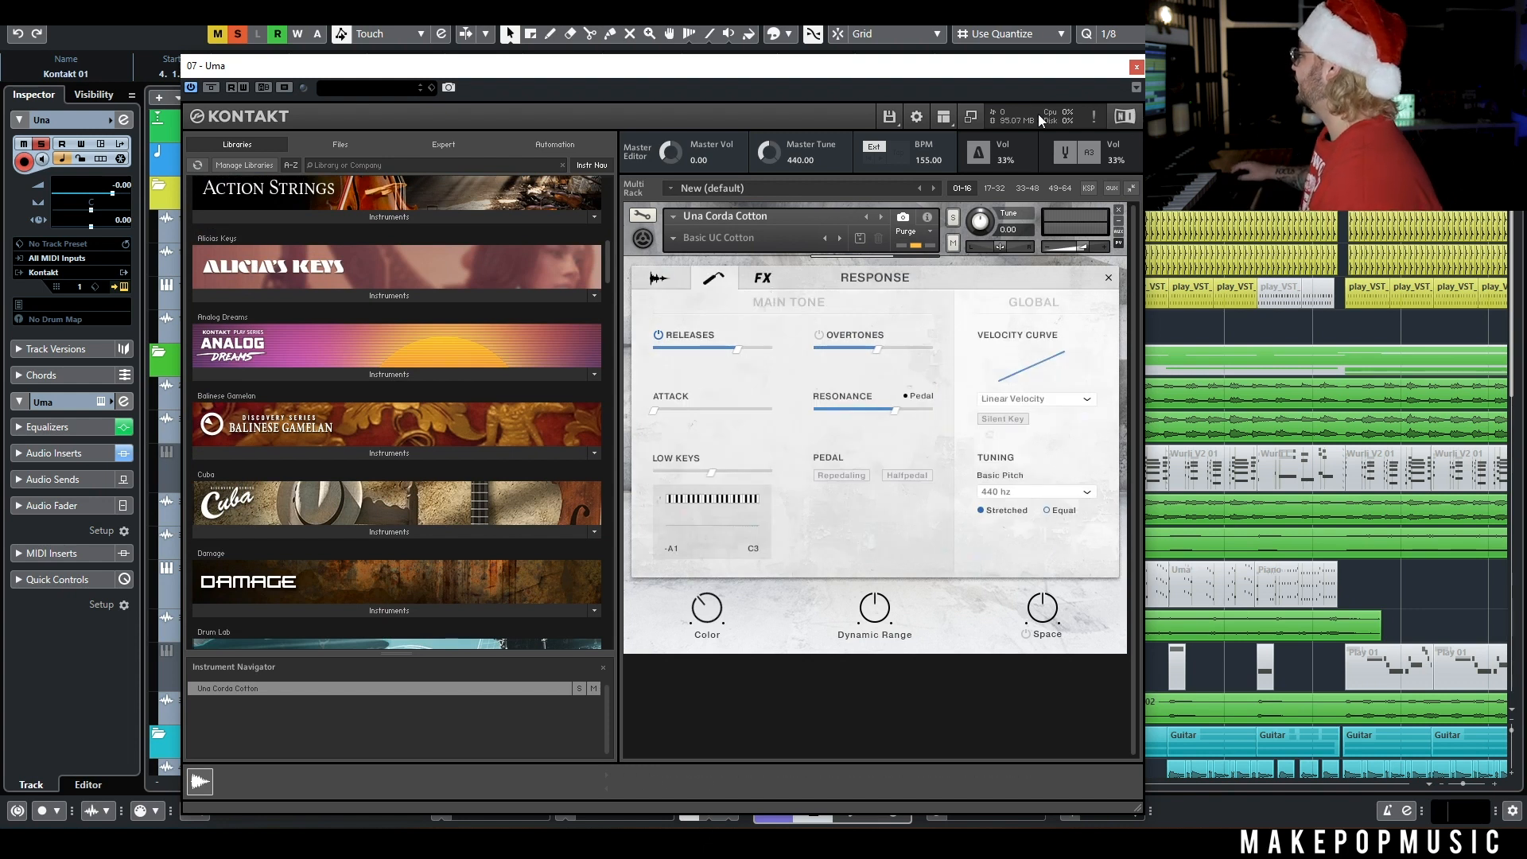
{"action": "left_click_drag", "start_coordinate": [1031, 73], "coordinate": [954, 200]}
{"action": "left_click", "coordinate": [1059, 198]}
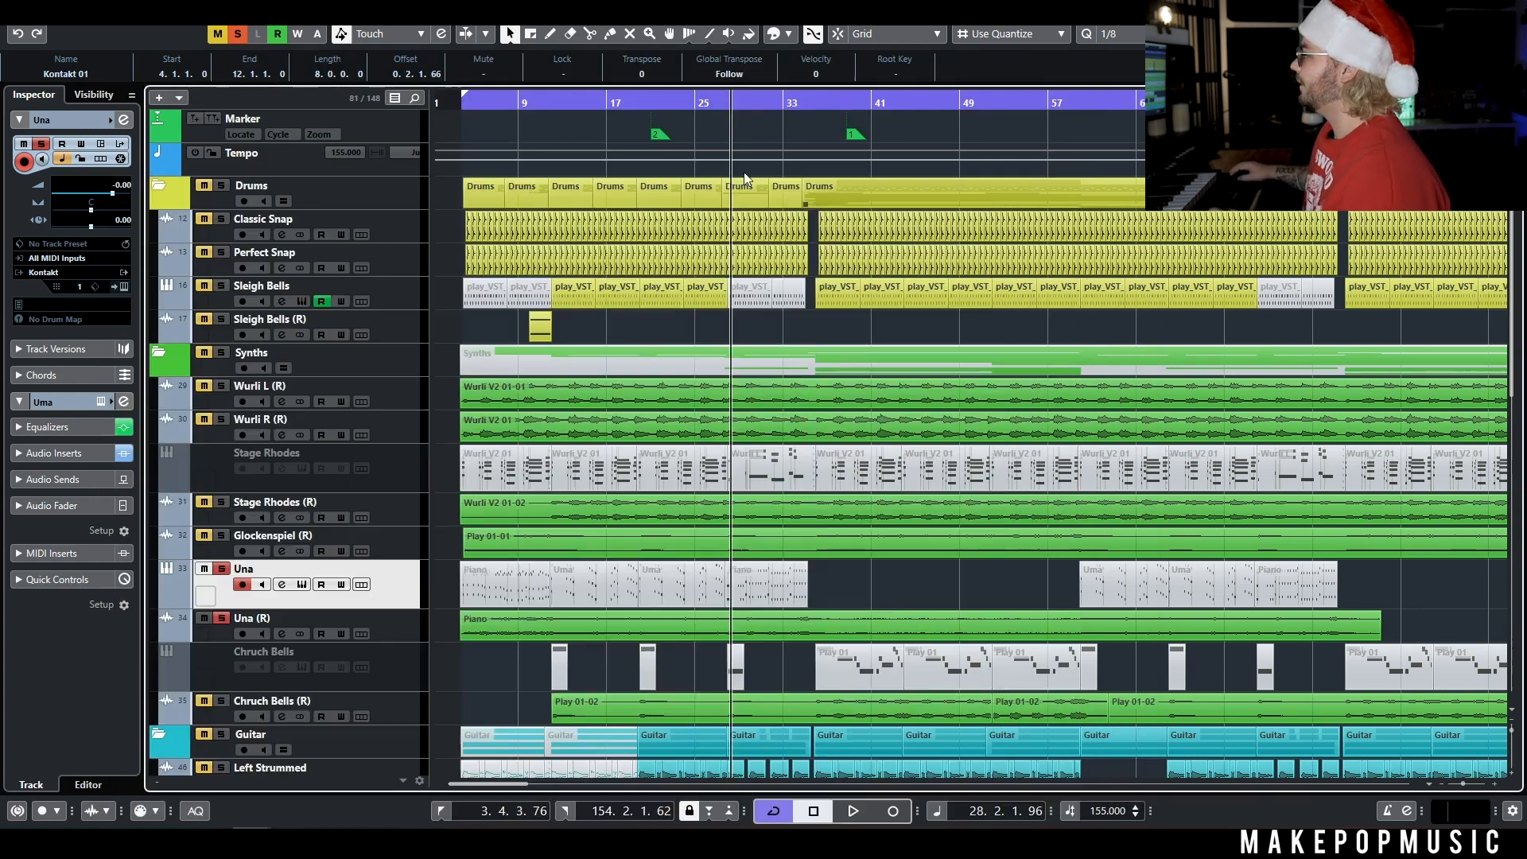
Add Wurli L (R), Wurli R (R) and the Guitar folder to the soloed Una tracks and play from bar 3.
{"action": "left_click", "coordinate": [445, 109]}
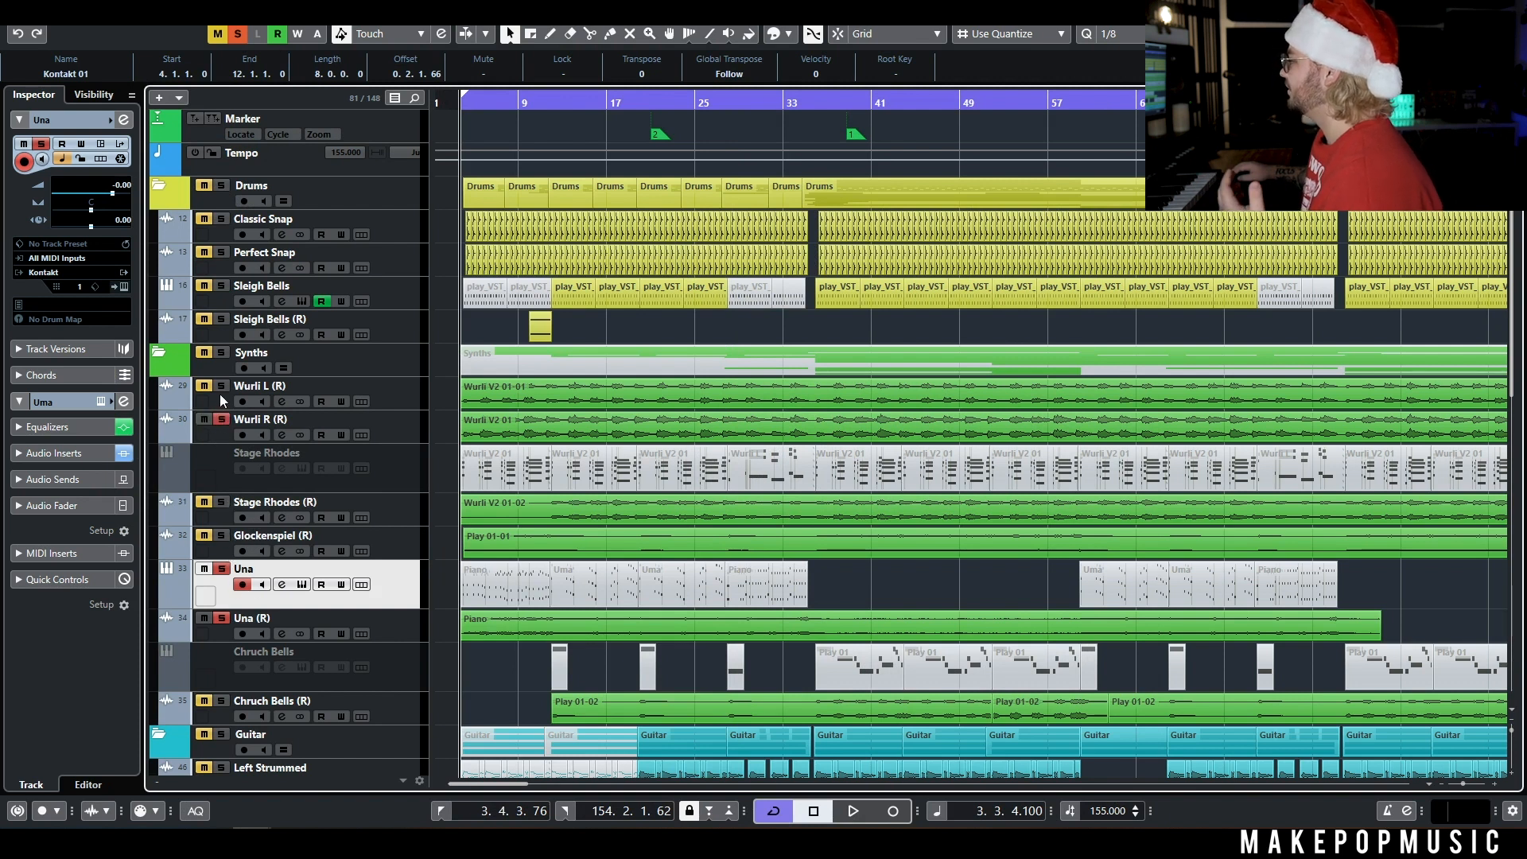
{"action": "scroll", "coordinate": [219, 394], "scroll_direction": "down", "scroll_amount": 3}
{"action": "left_click", "coordinate": [222, 602]}
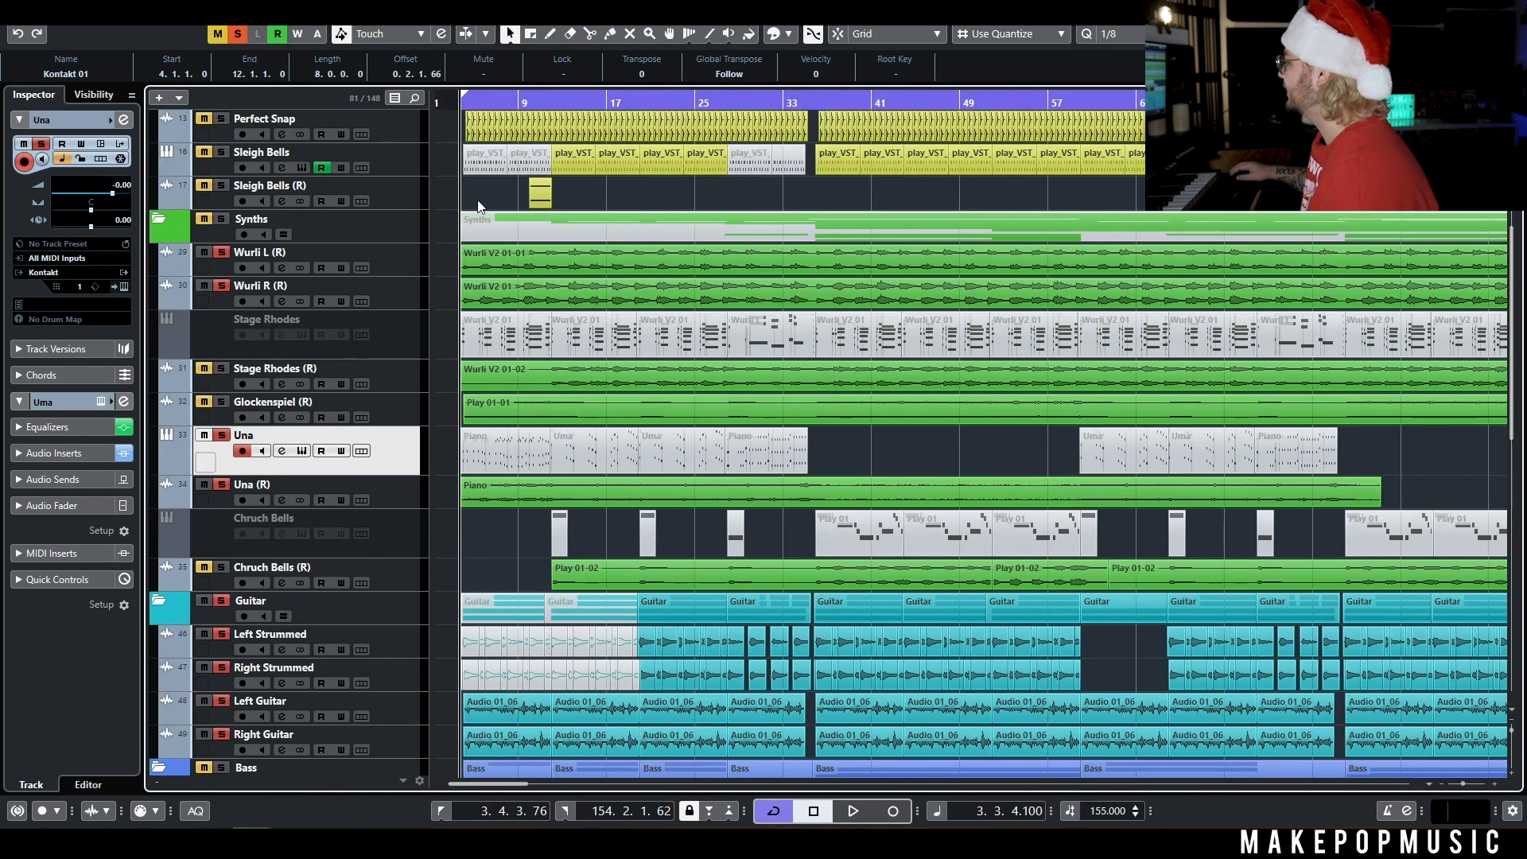
{"action": "key", "text": "space"}
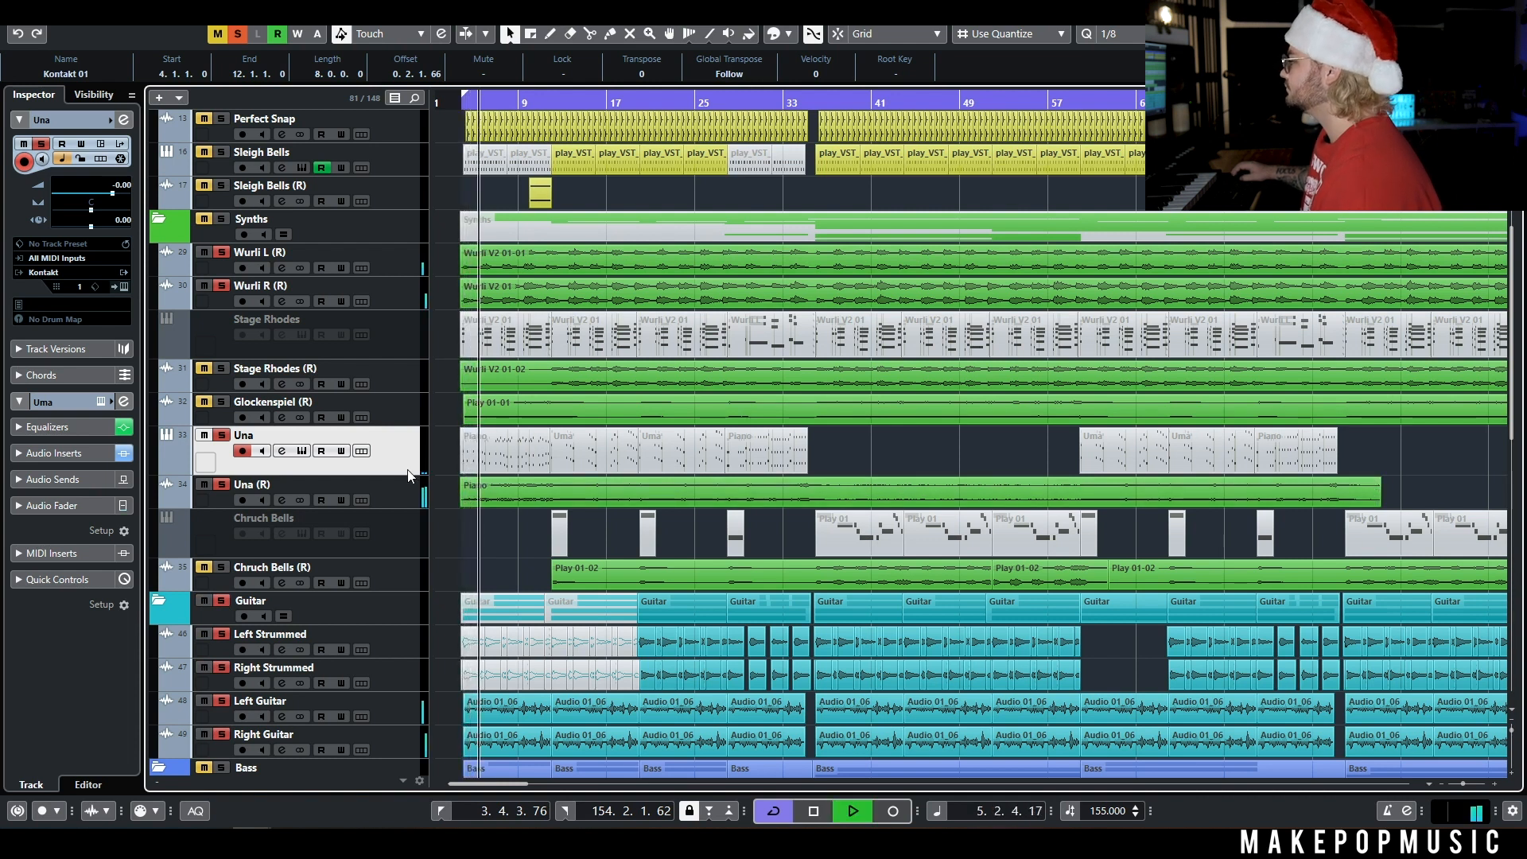
{"action": "key", "text": "space"}
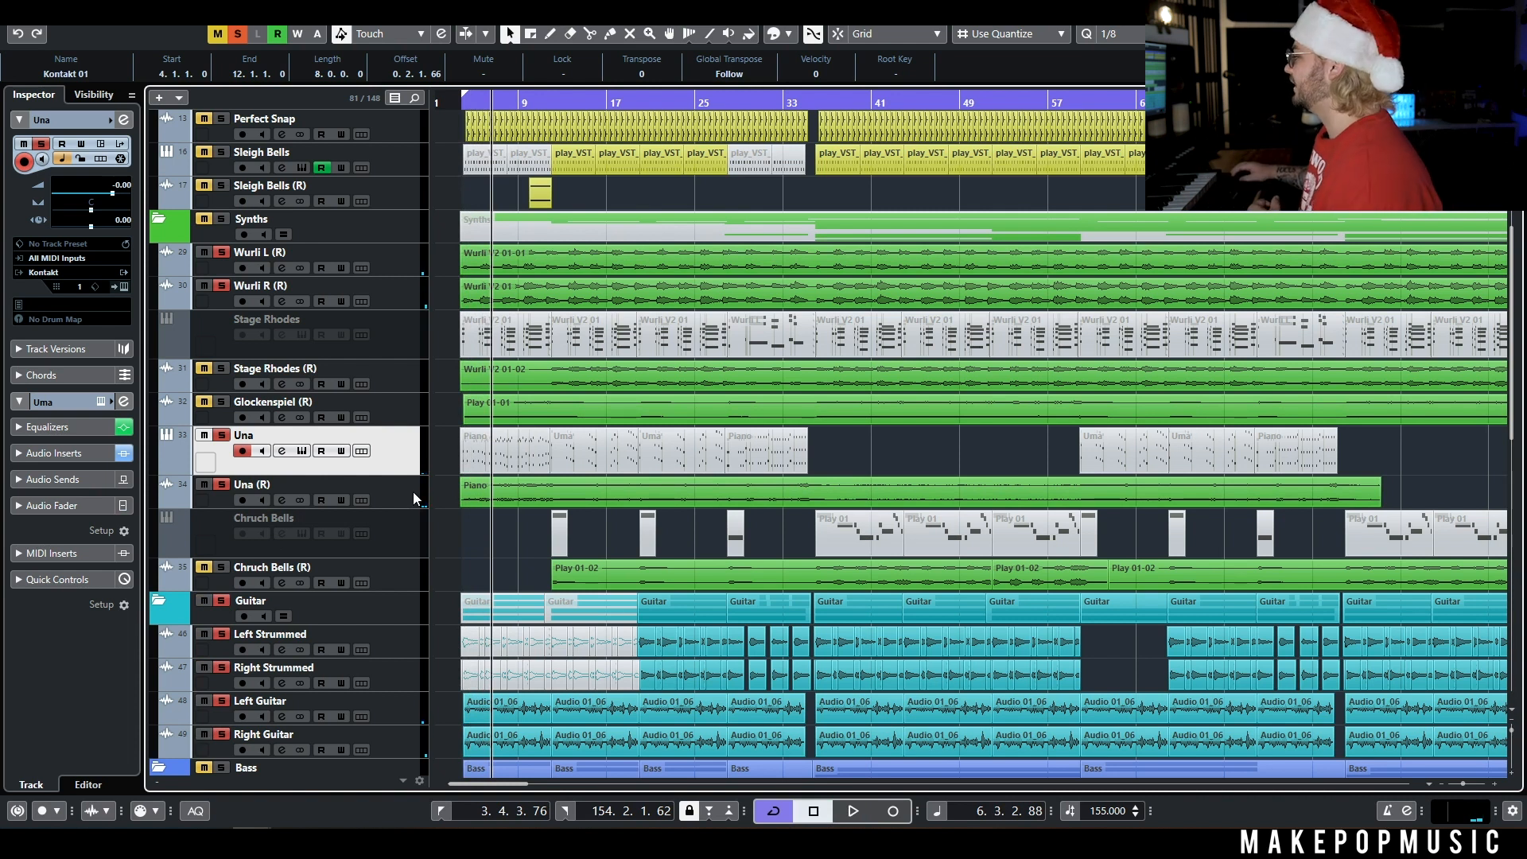
Remove the Una instrument track, and play Stage Rhodes (R) soloed from about bar 11.
{"action": "right_click", "coordinate": [400, 448]}
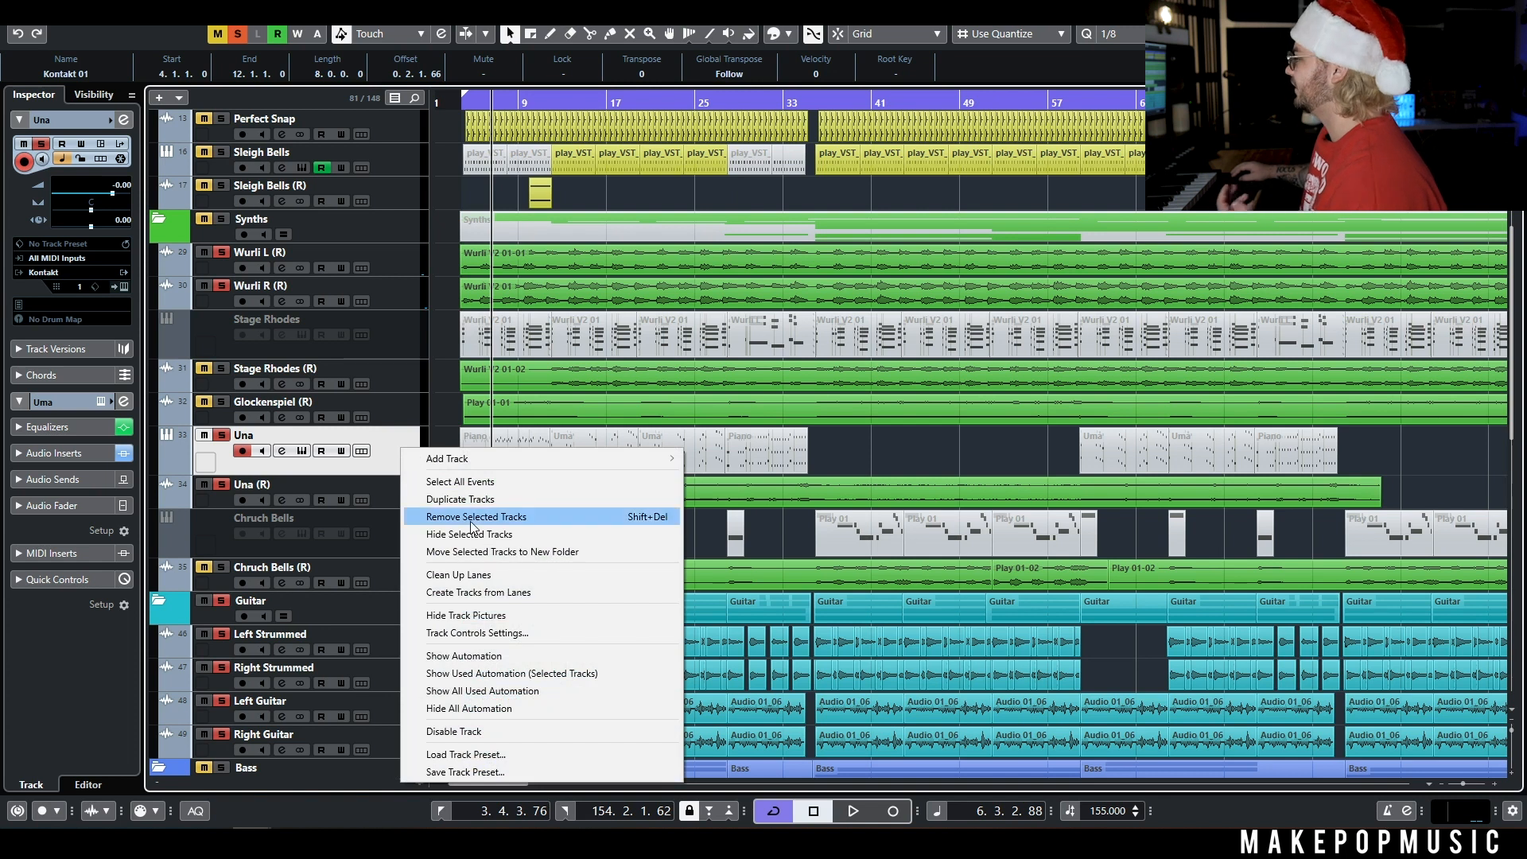
{"action": "left_click", "coordinate": [473, 521]}
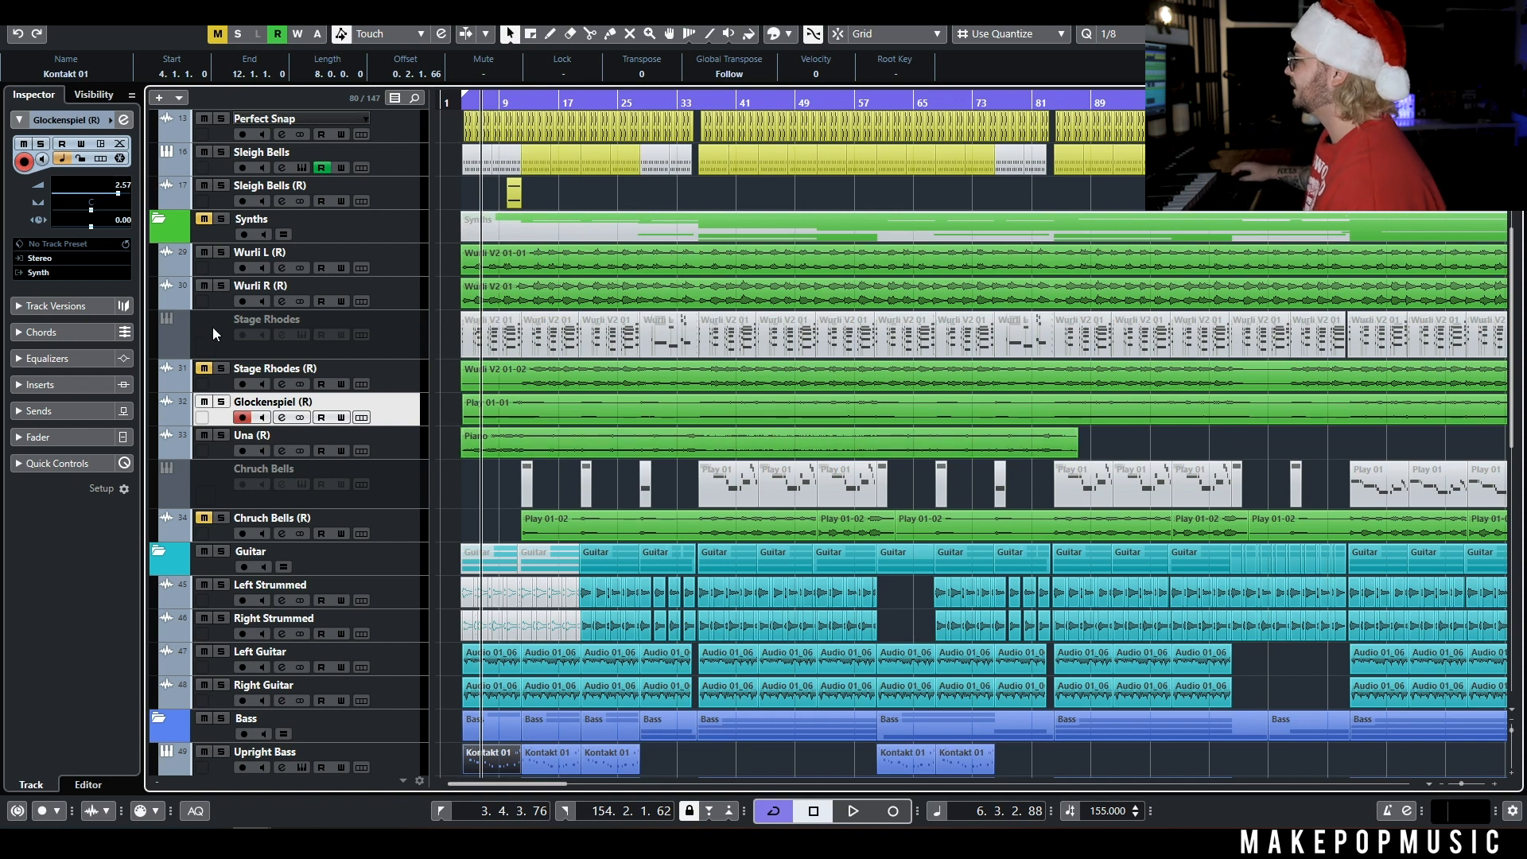
{"action": "left_click", "coordinate": [221, 368]}
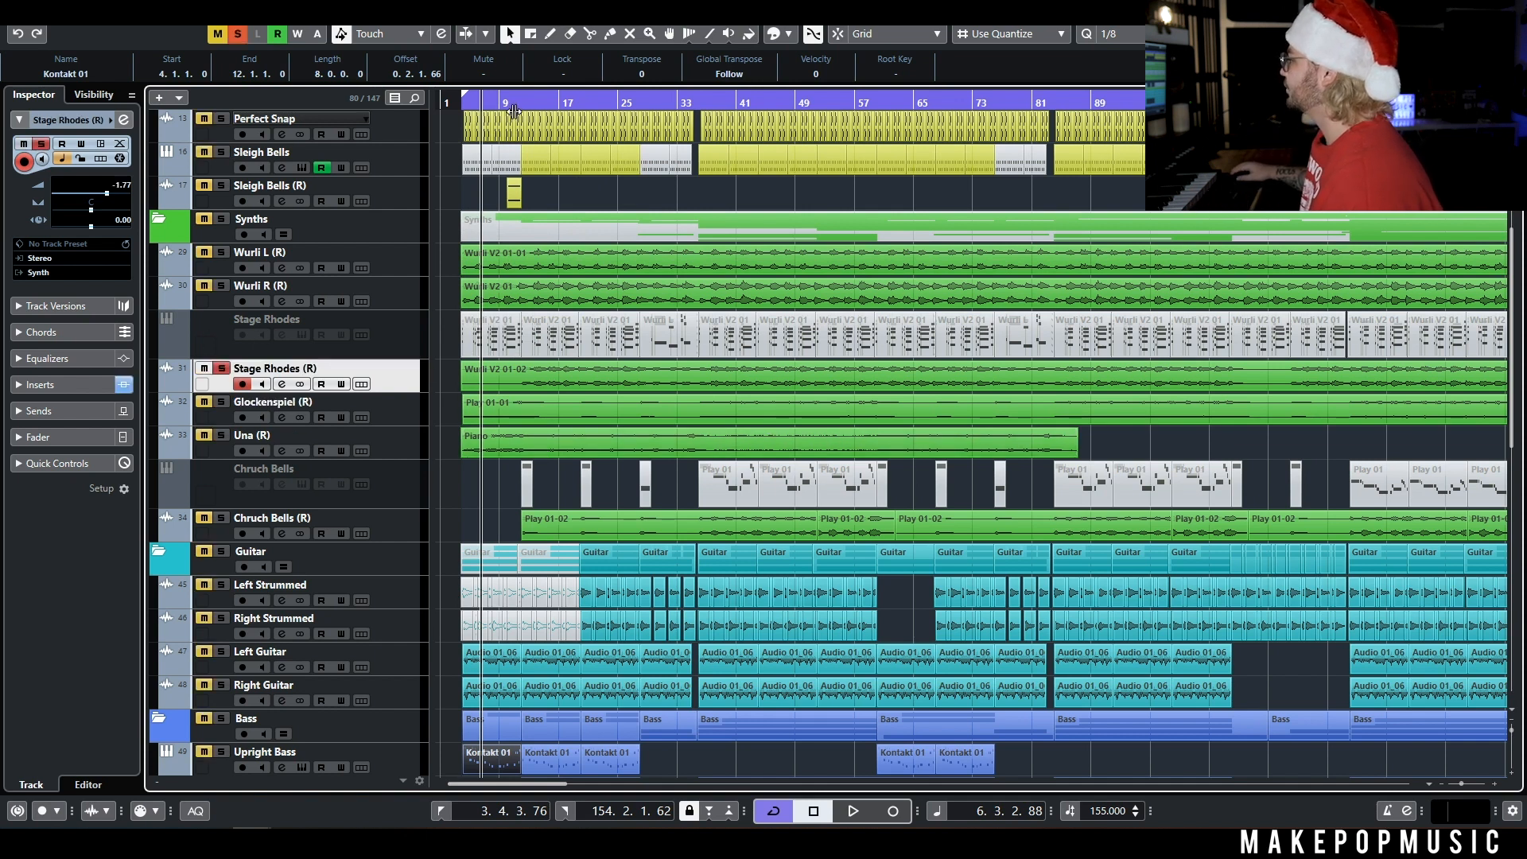
{"action": "left_click", "coordinate": [515, 102]}
{"action": "key", "text": "space"}
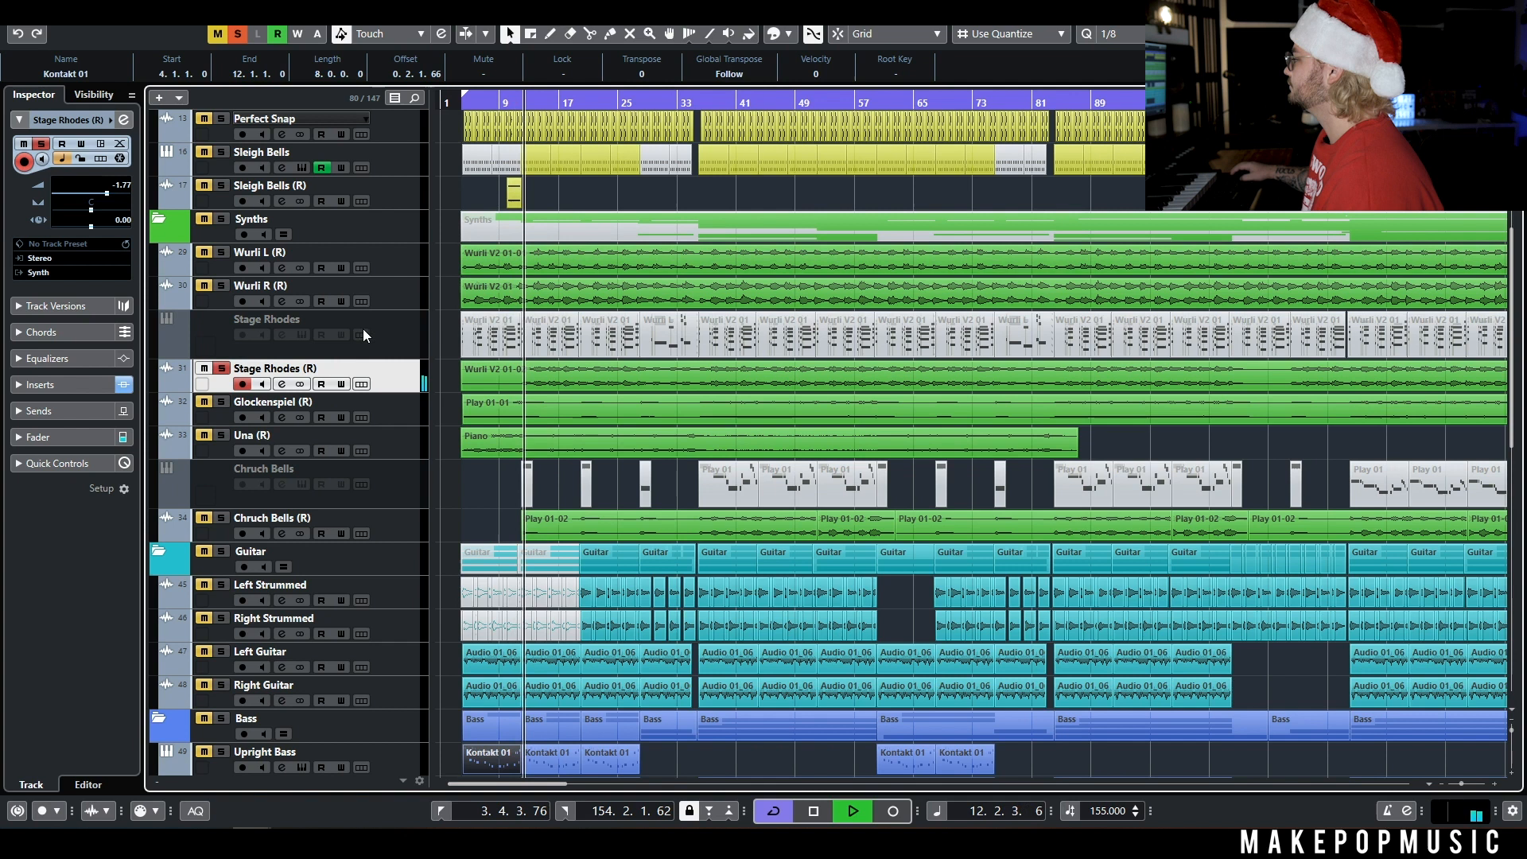
Enable the Stage Rhodes instrument track, view its Smooth Jazz patch in Stage-73 V, and close the plug-in.
{"action": "right_click", "coordinate": [391, 327]}
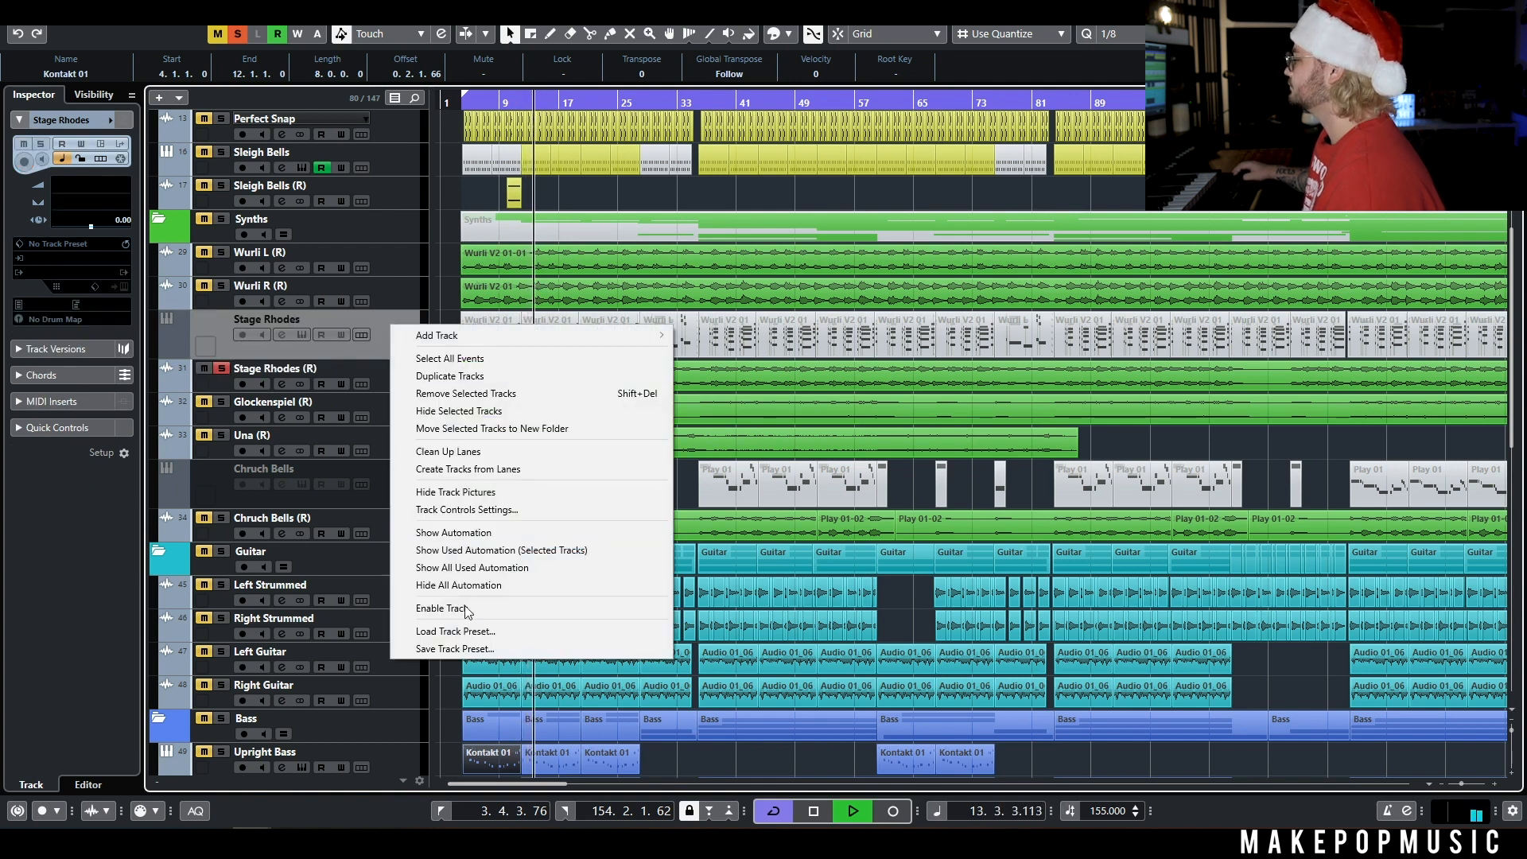
{"action": "left_click", "coordinate": [442, 607]}
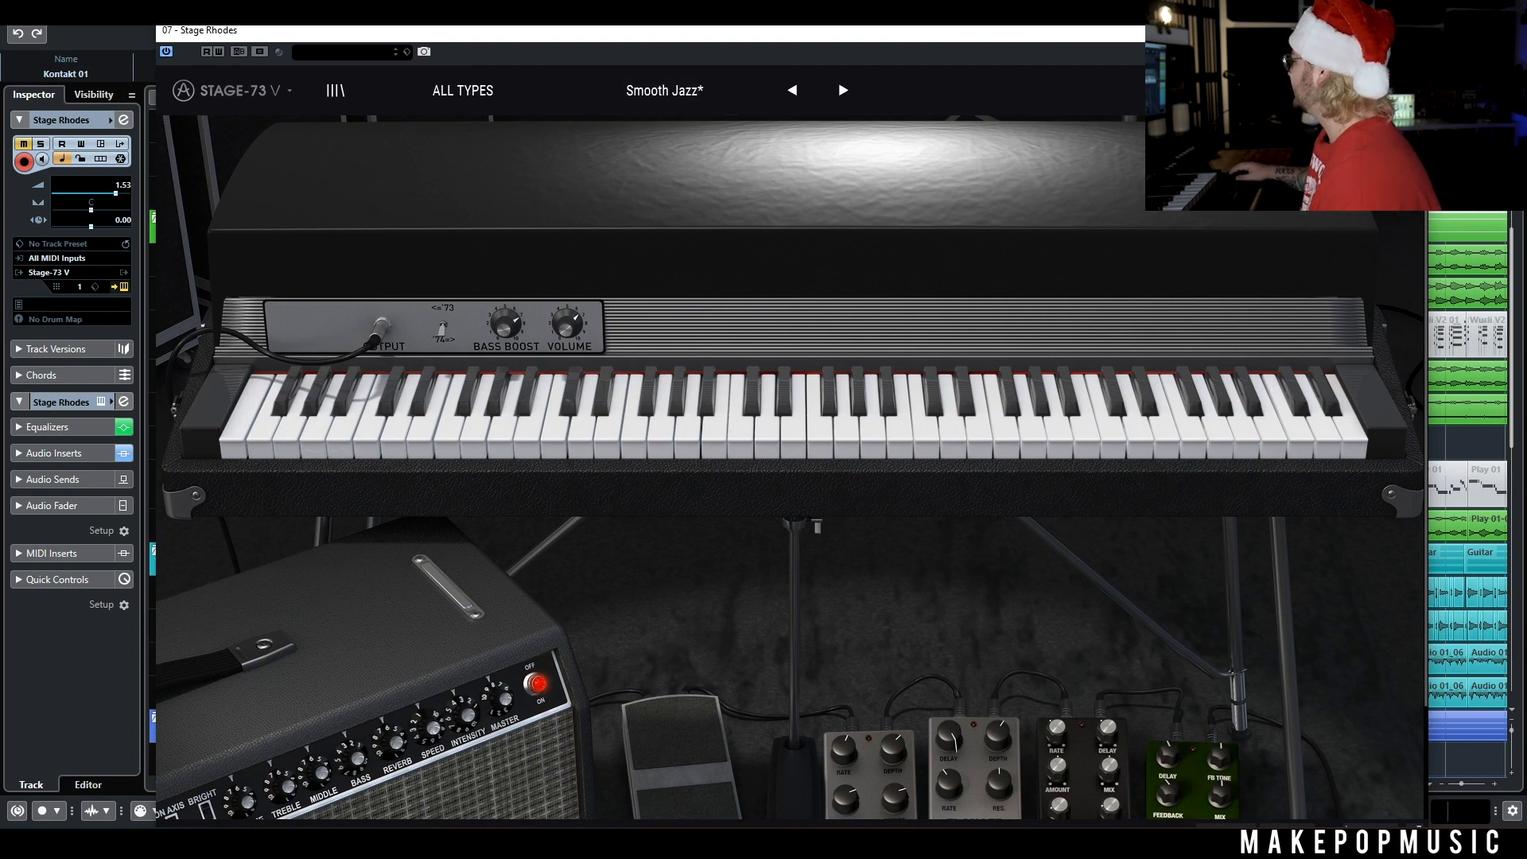
{"action": "left_click_drag", "start_coordinate": [556, 32], "coordinate": [506, 6]}
{"action": "left_click", "coordinate": [1358, 6]}
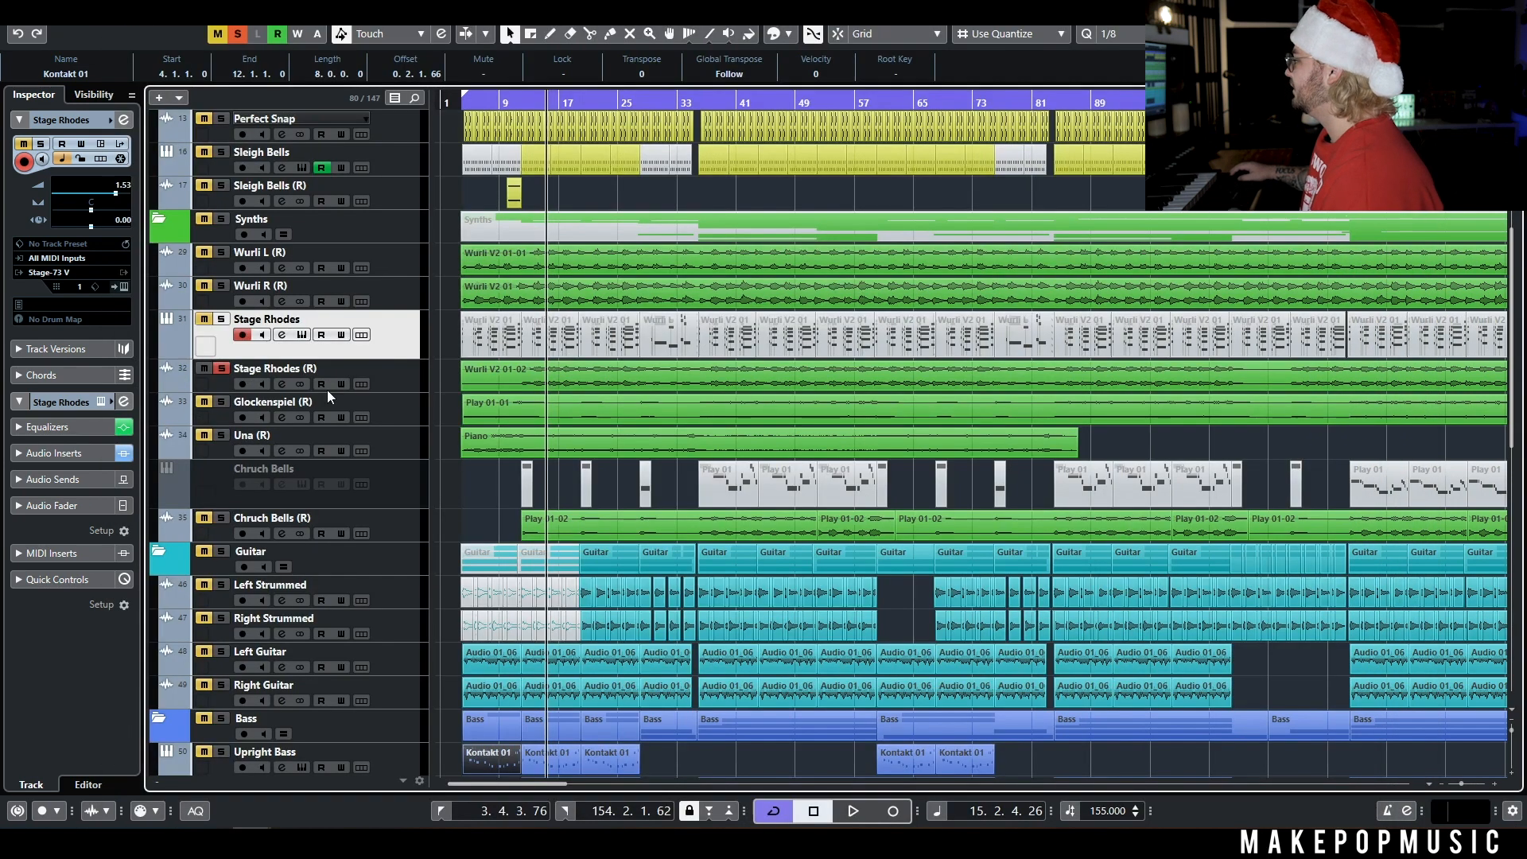
Play the soloed Stage Rhodes (R) from about bar 11 and add Wurli R (R) and Wurli L (R) to the solo.
{"action": "left_click", "coordinate": [399, 384]}
{"action": "left_click", "coordinate": [521, 99]}
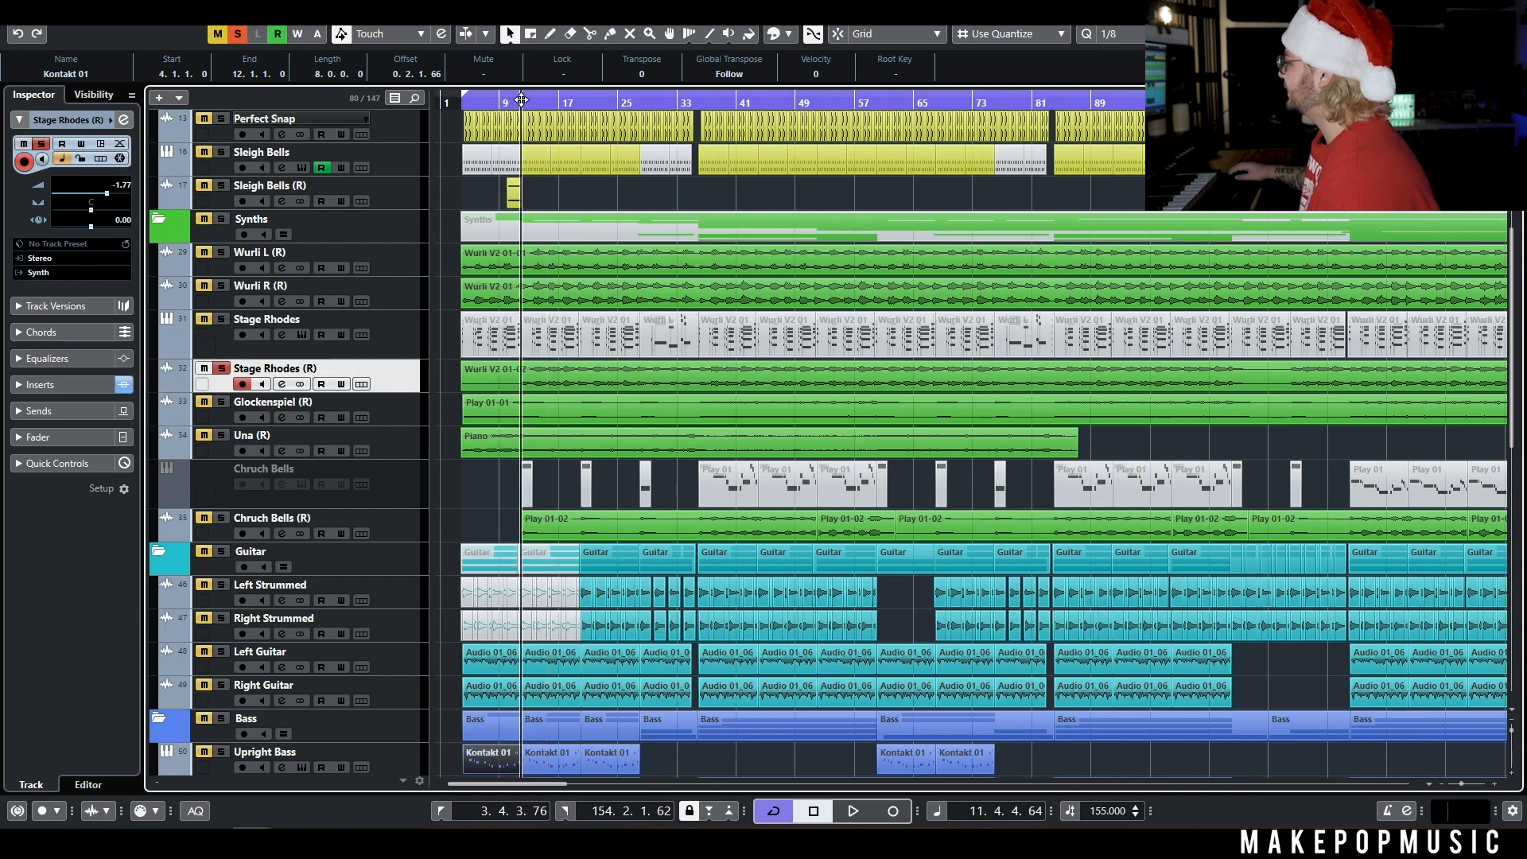
{"action": "key", "text": "space"}
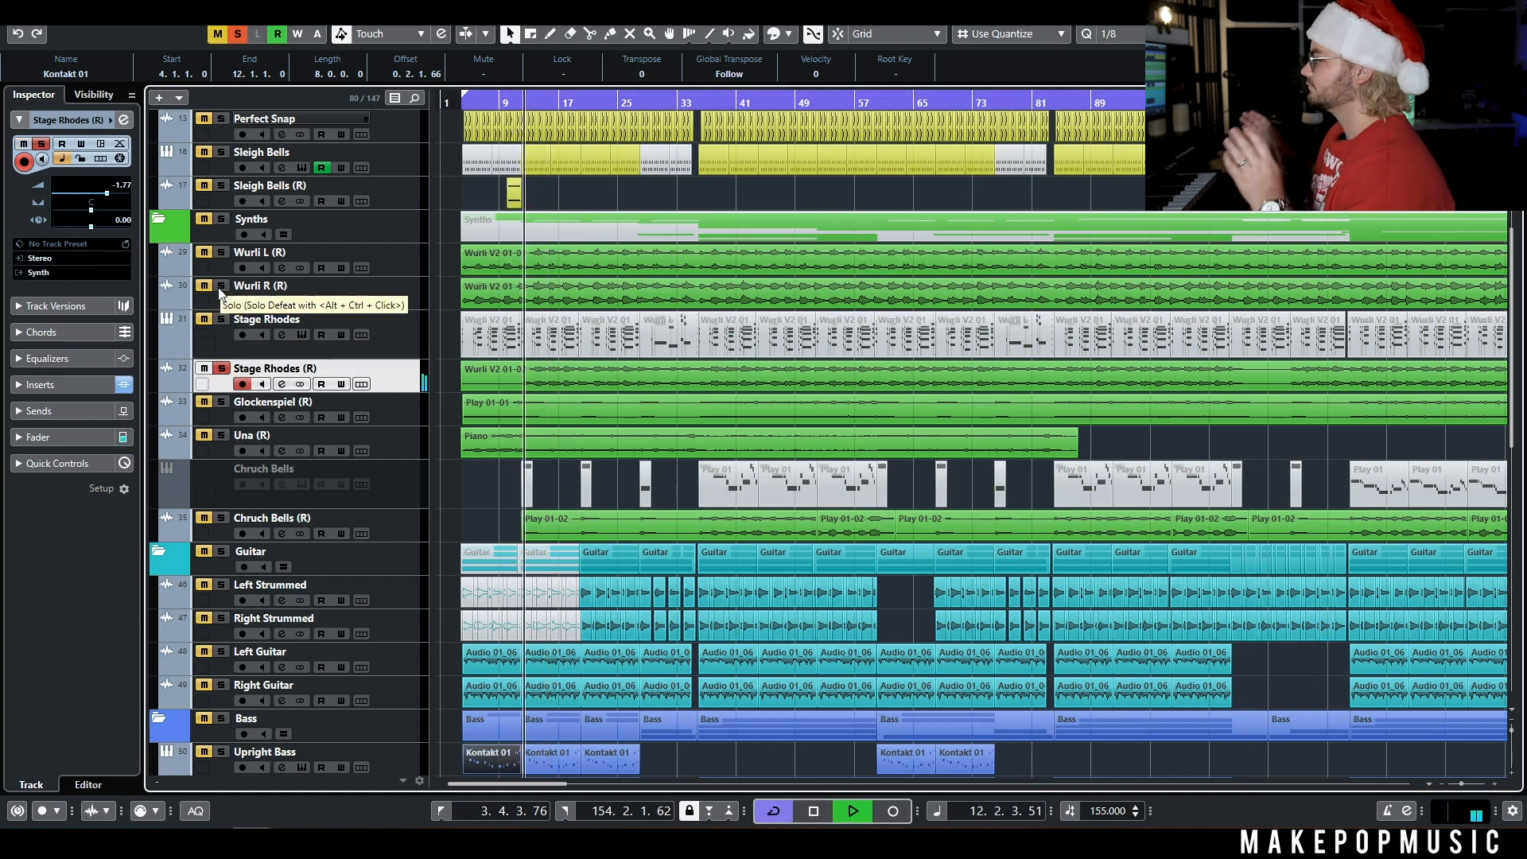
{"action": "left_click", "coordinate": [221, 286]}
{"action": "left_click", "coordinate": [222, 252]}
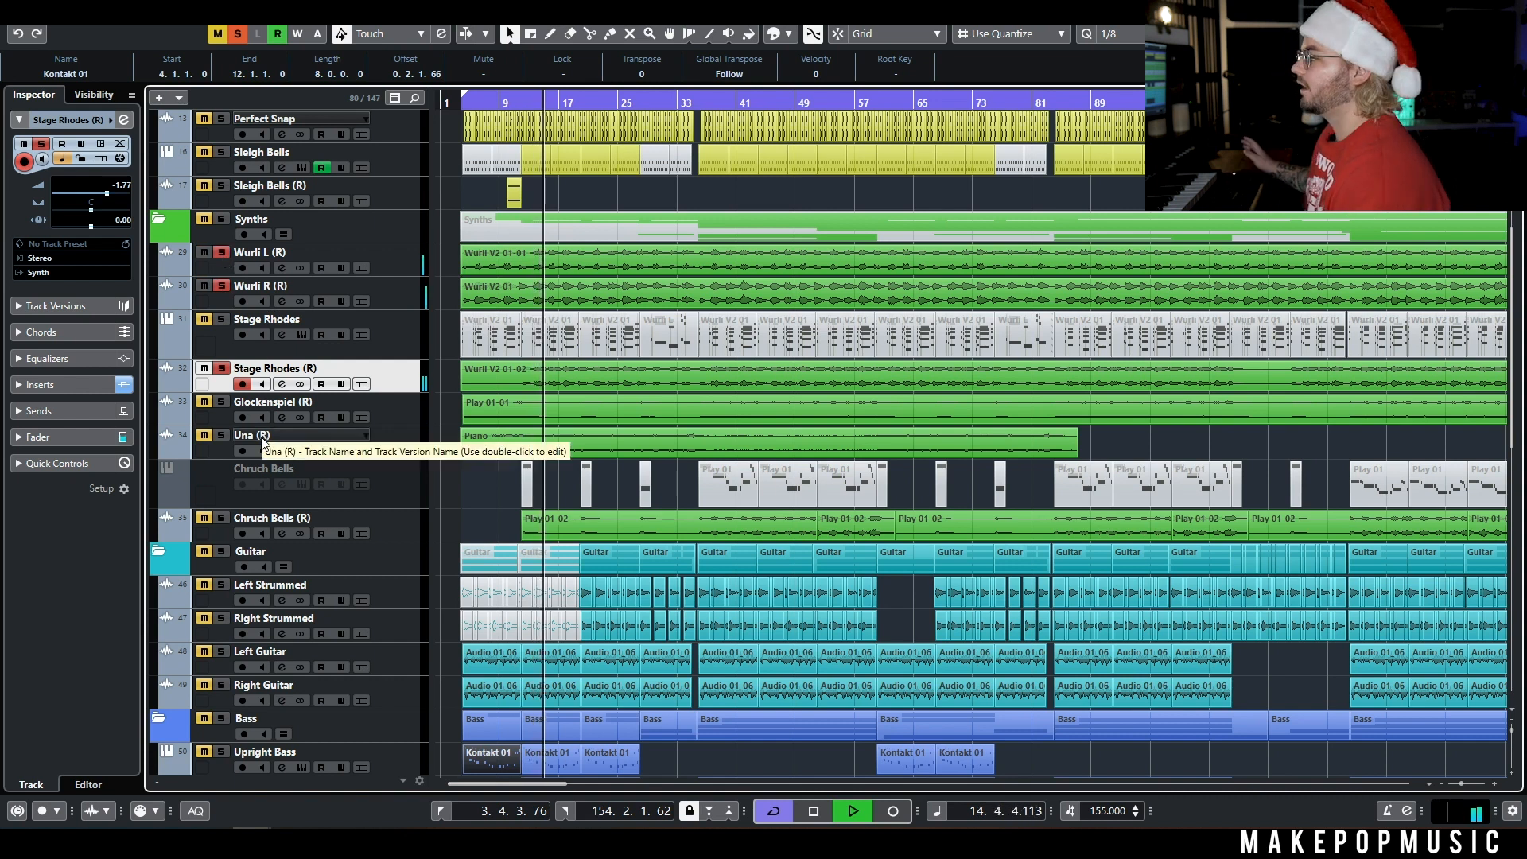
Add Una (R), Left Guitar, Right Guitar, the Bass folder and BG Vocals to the soloed keys during playback, and stop it.
{"action": "left_click", "coordinate": [221, 435]}
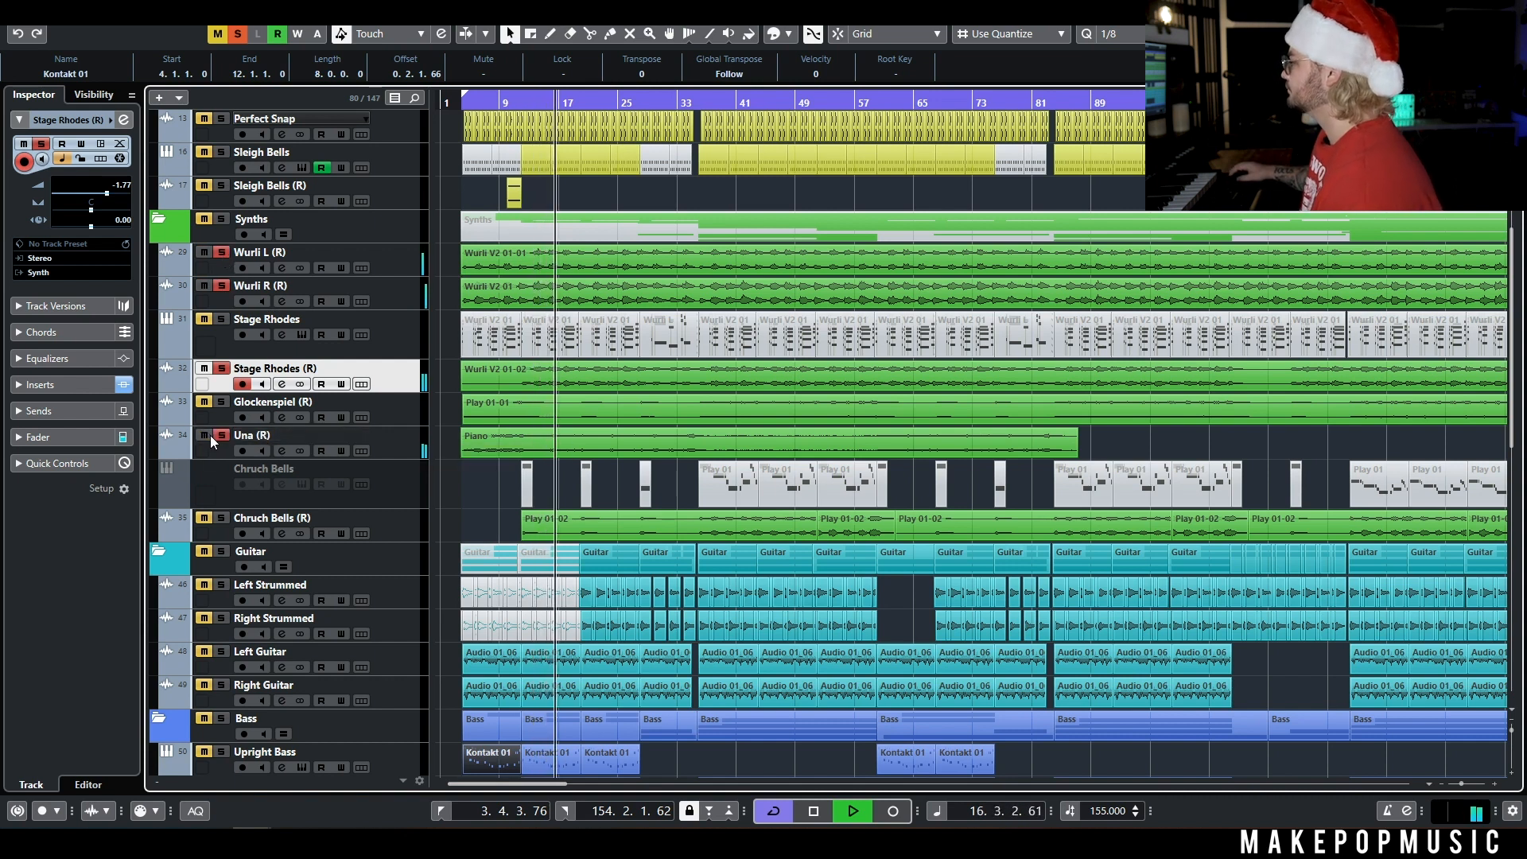
{"action": "left_click", "coordinate": [222, 651]}
{"action": "left_click", "coordinate": [220, 685]}
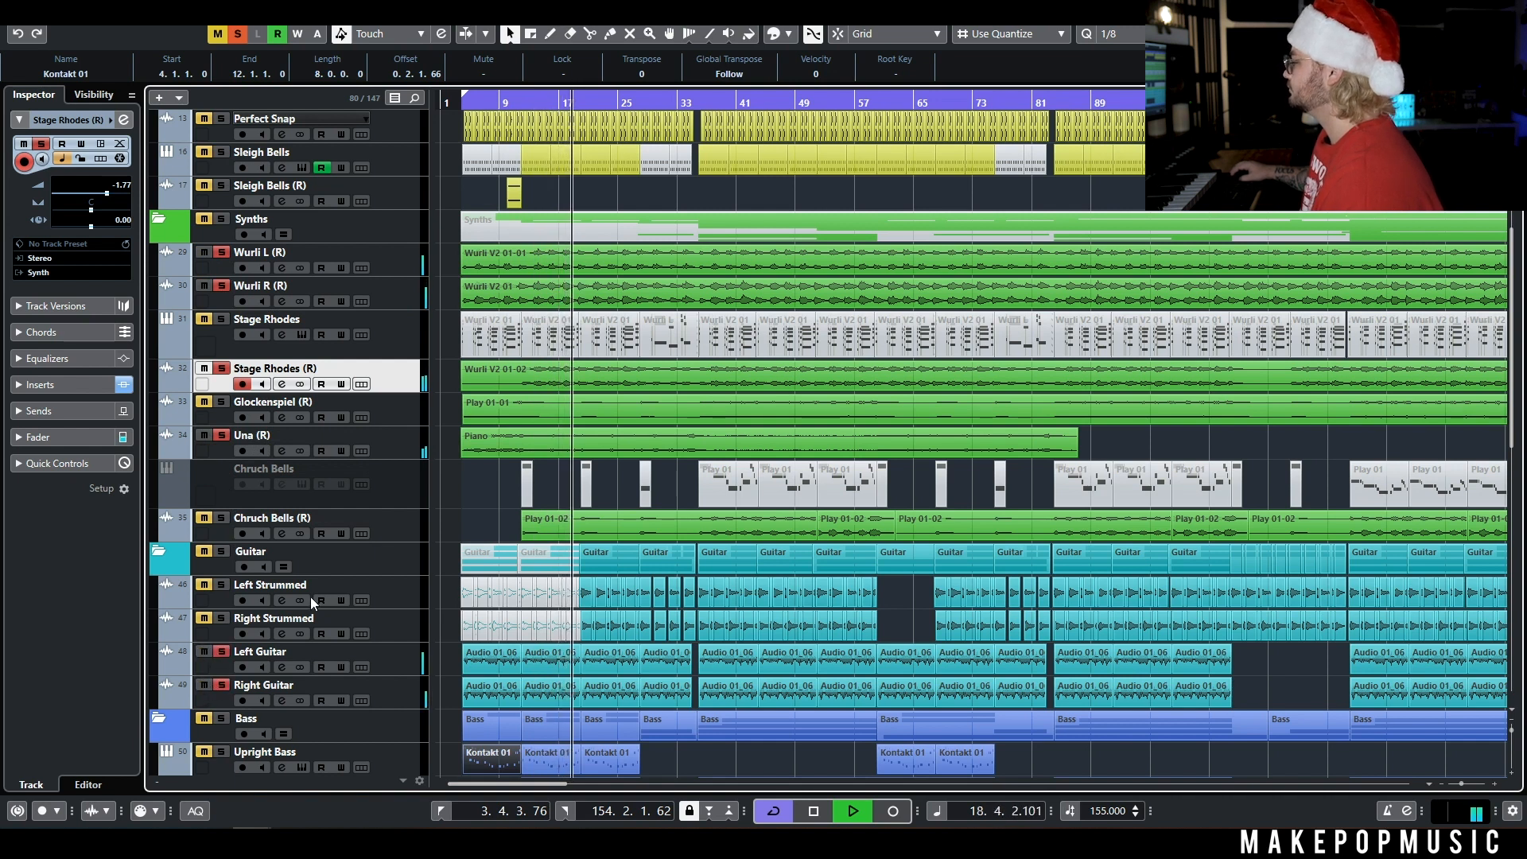
{"action": "left_click", "coordinate": [214, 717]}
{"action": "scroll", "coordinate": [317, 608], "scroll_direction": "down", "scroll_amount": 3}
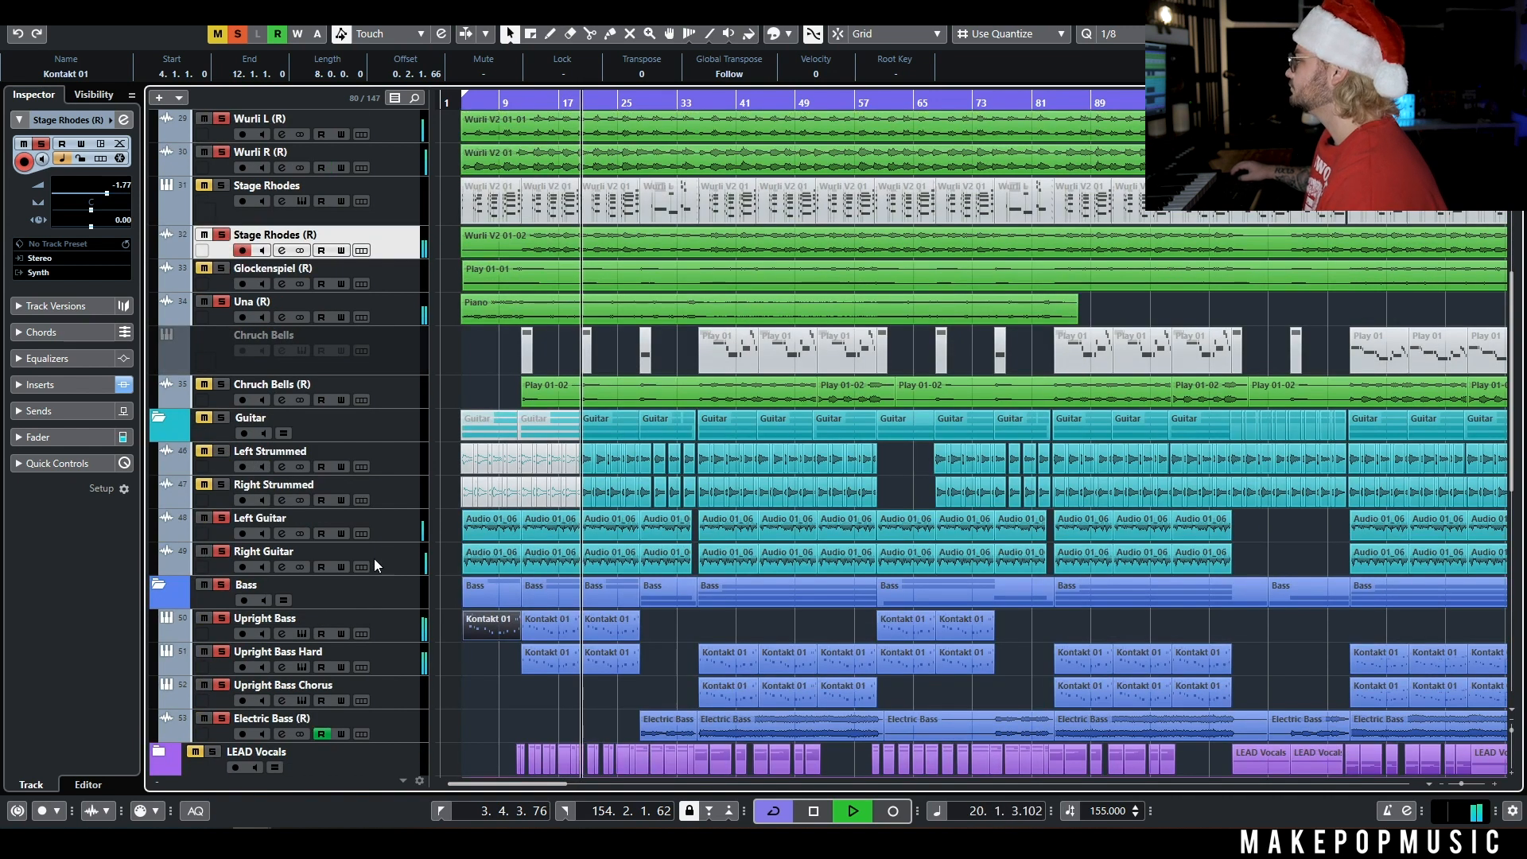
{"action": "scroll", "coordinate": [472, 328], "scroll_direction": "down", "scroll_amount": 9}
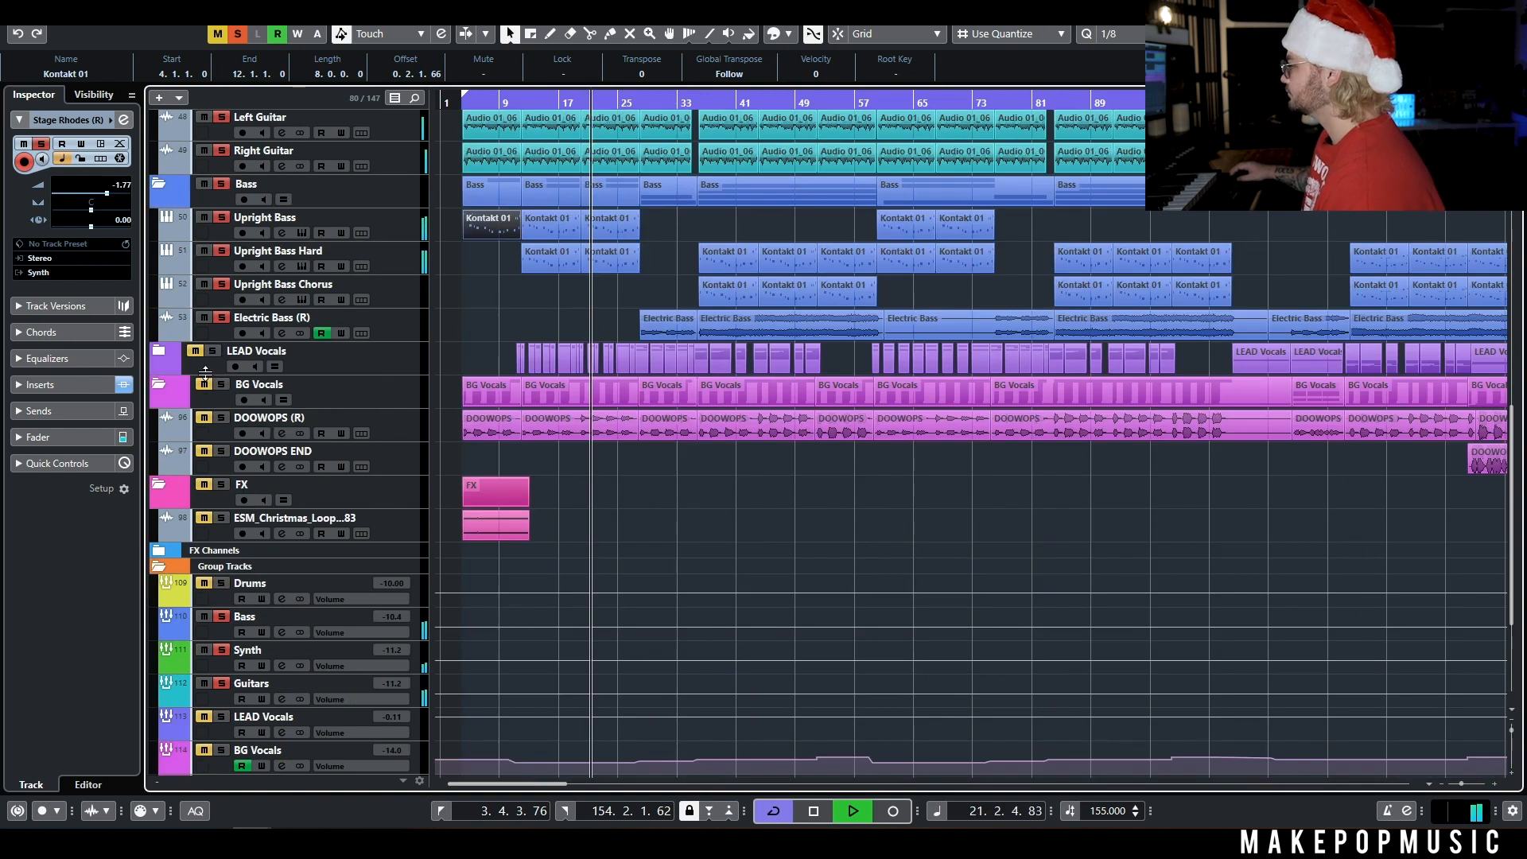
{"action": "left_click", "coordinate": [223, 388]}
{"action": "key", "text": "space"}
Clear all solos, unmute Chruch Bells (R), and play the arrangement from about bar 11.
{"action": "scroll", "coordinate": [565, 427], "scroll_direction": "up", "scroll_amount": 12}
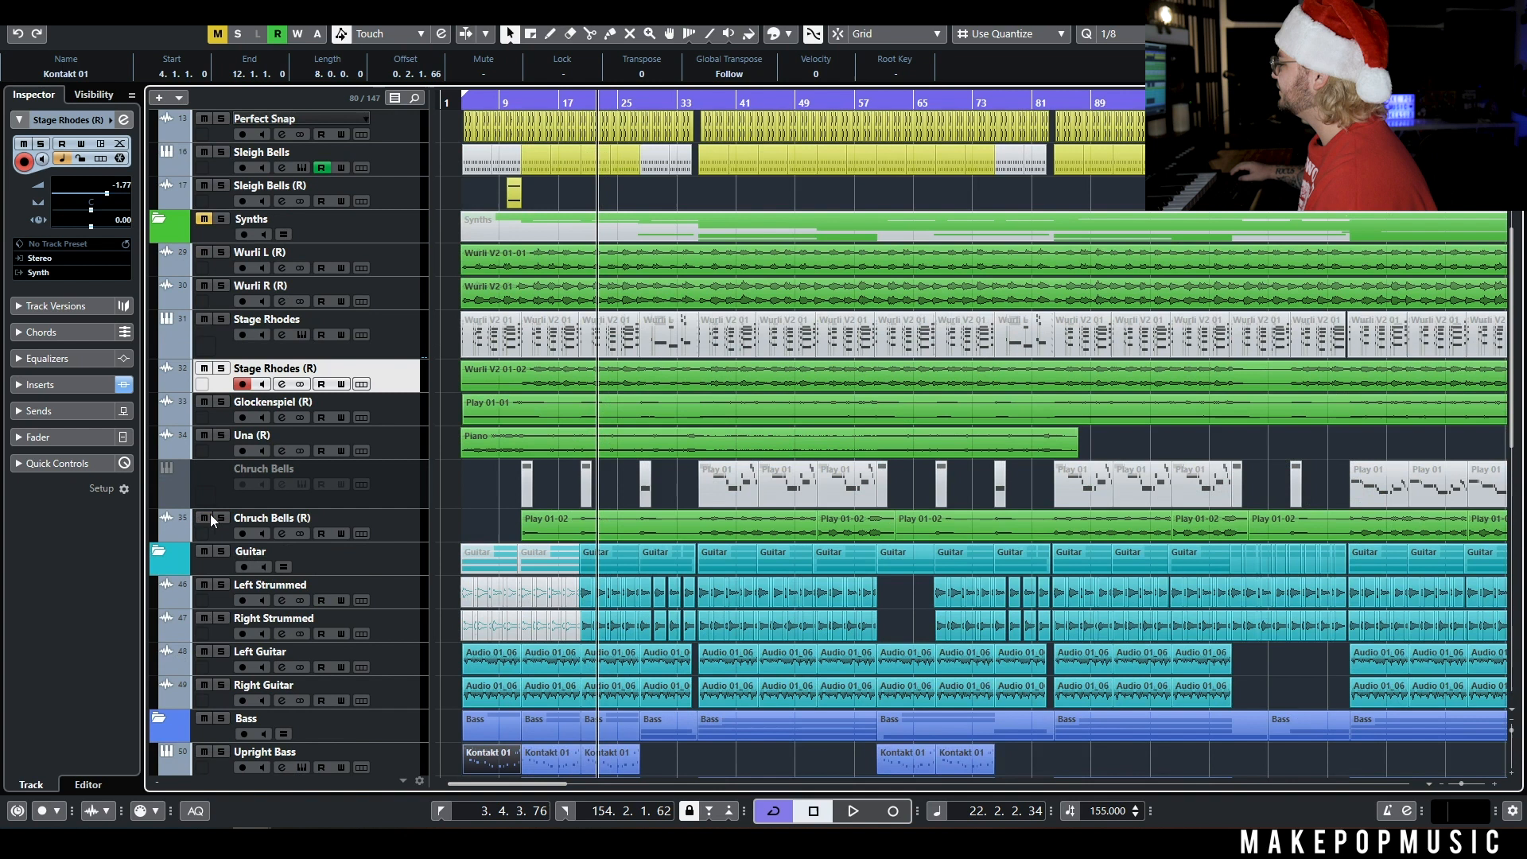
{"action": "left_click", "coordinate": [393, 531]}
{"action": "left_click", "coordinate": [512, 104]}
{"action": "key", "text": "space"}
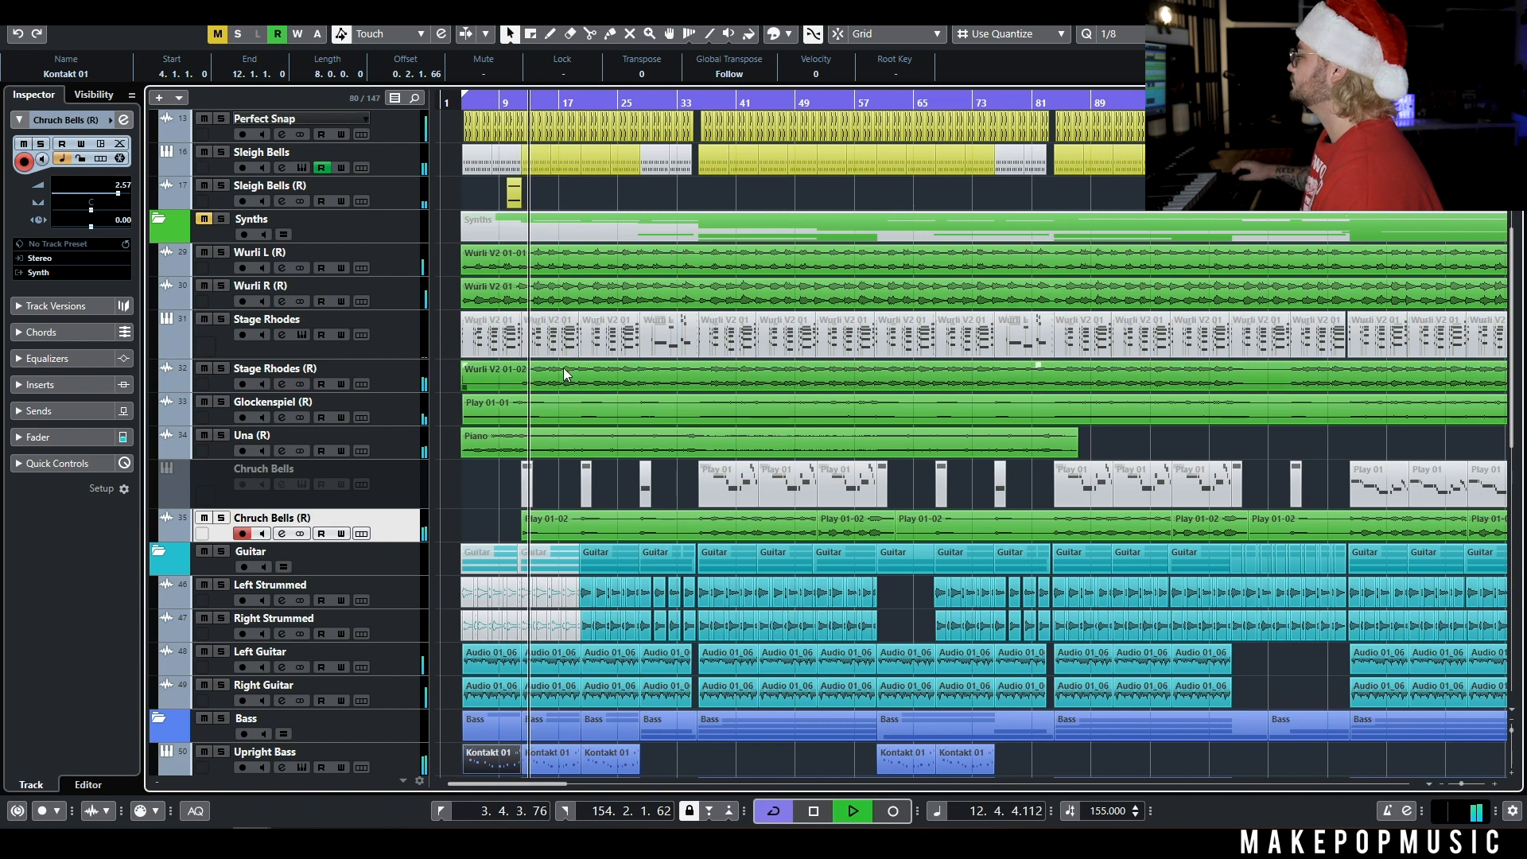
{"action": "scroll", "coordinate": [562, 374], "scroll_direction": "down", "scroll_amount": 5}
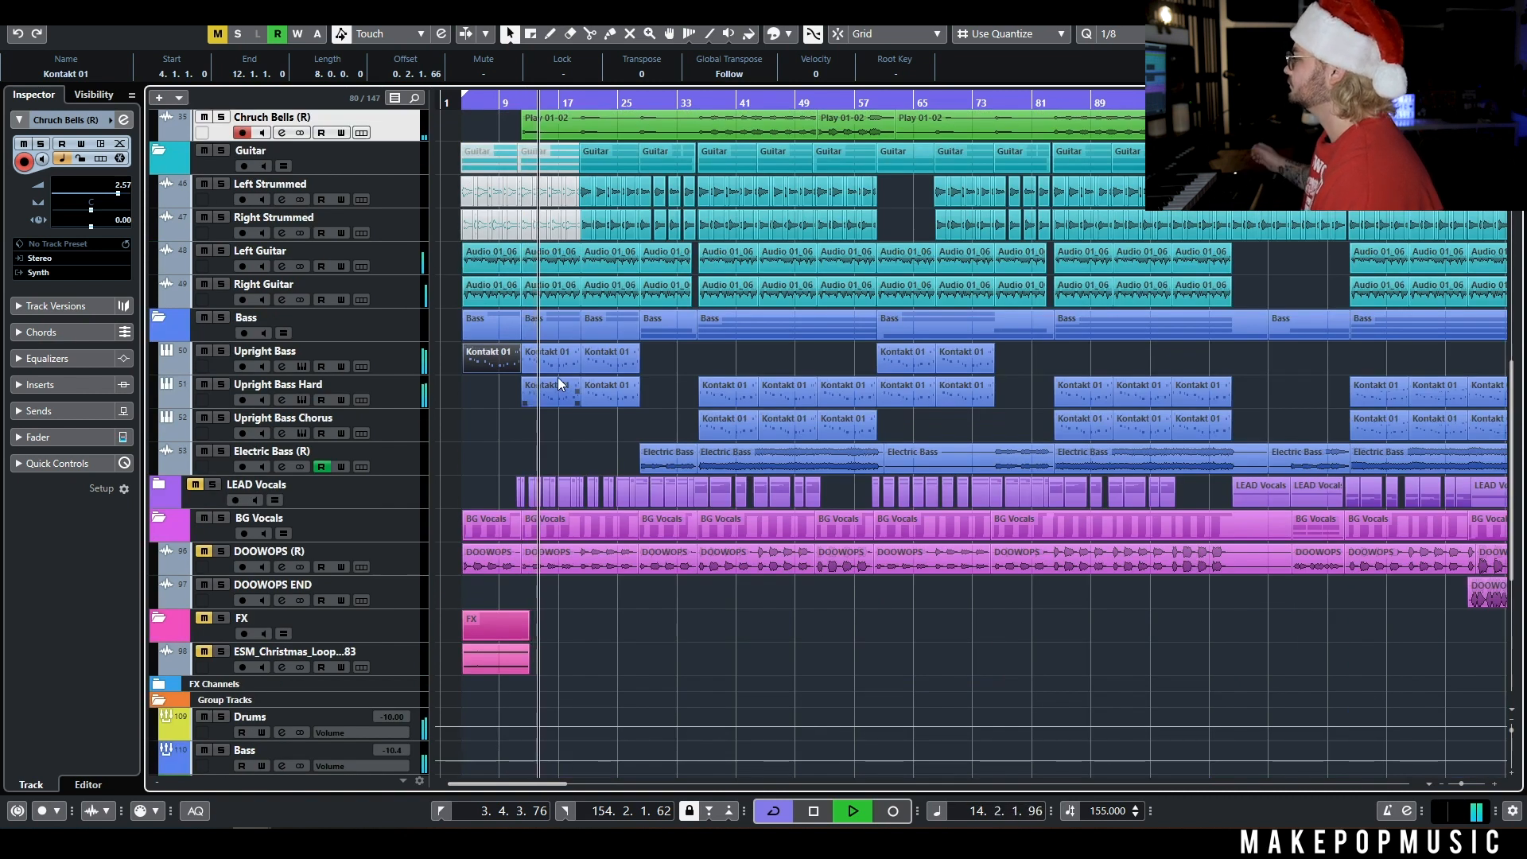
{"action": "key", "text": "space"}
{"action": "left_click", "coordinate": [538, 359]}
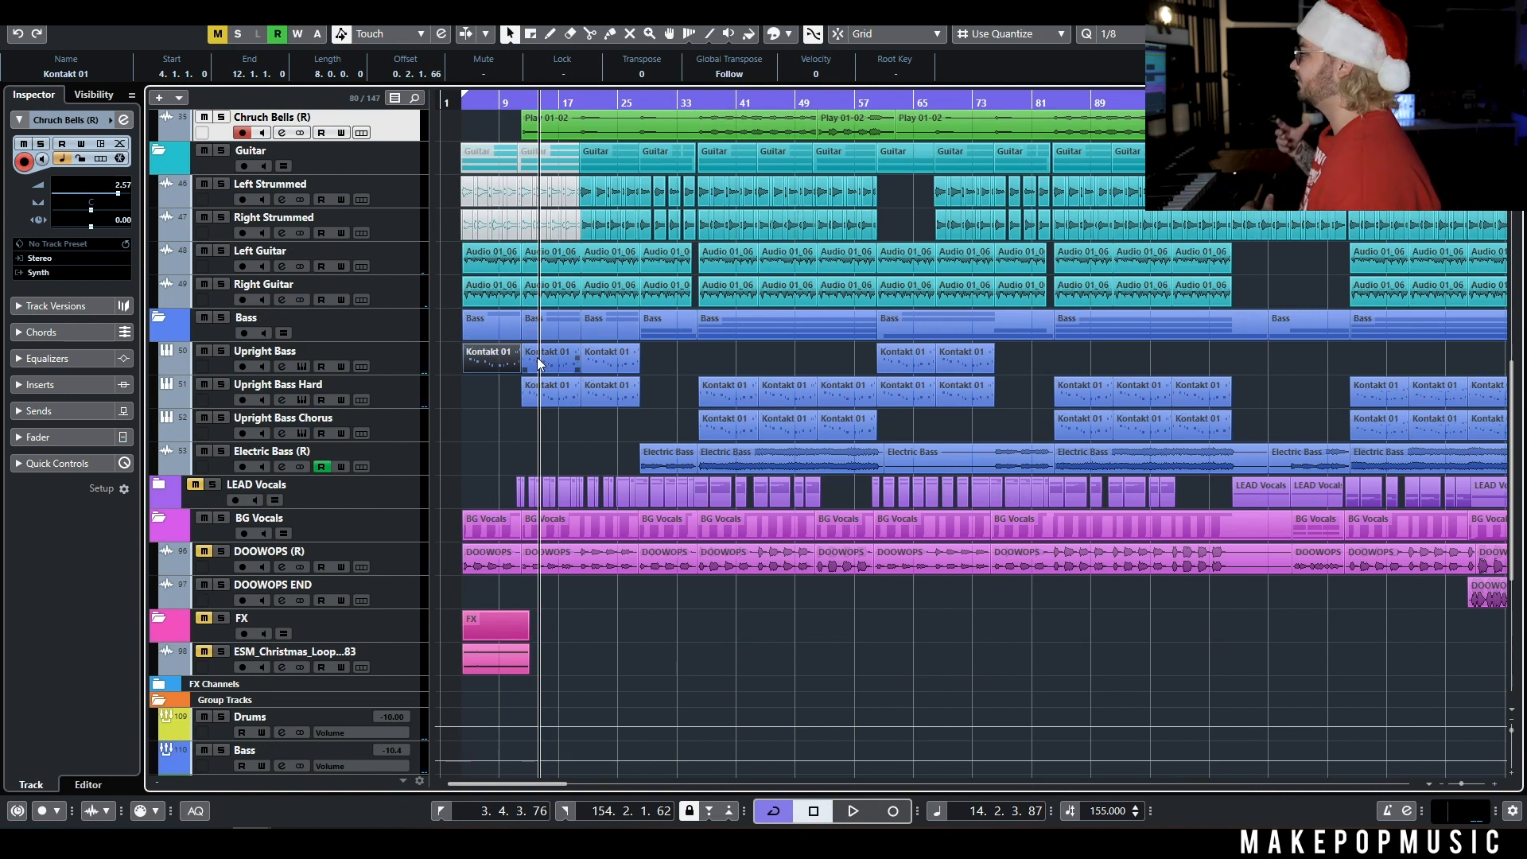
{"action": "scroll", "coordinate": [527, 244], "scroll_direction": "up", "scroll_amount": 8}
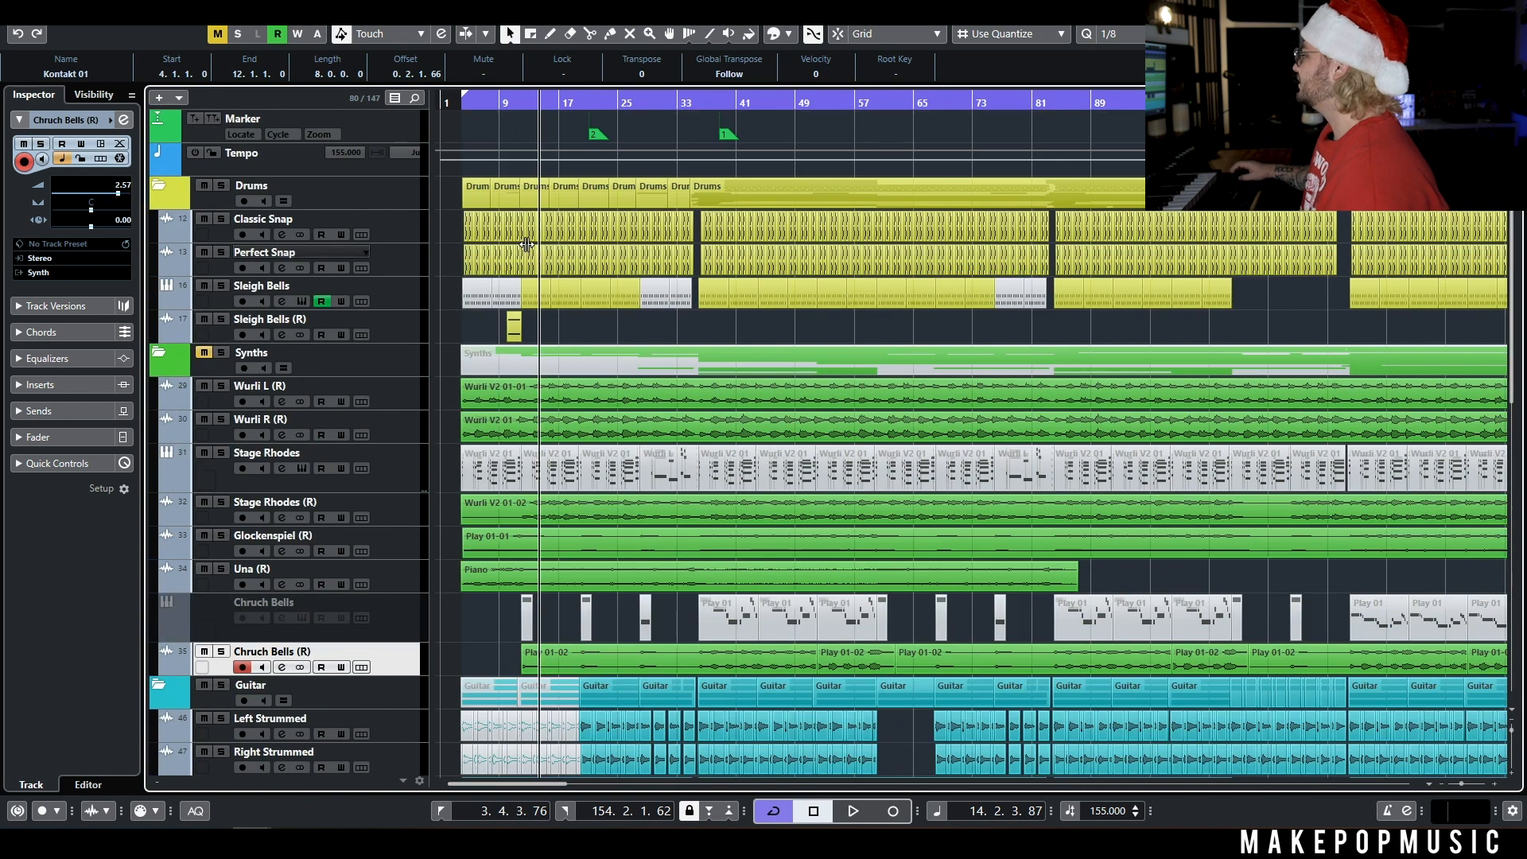
{"action": "scroll", "coordinate": [572, 417], "scroll_direction": "down", "scroll_amount": 5}
{"action": "scroll", "coordinate": [557, 355], "scroll_direction": "up", "scroll_amount": 5}
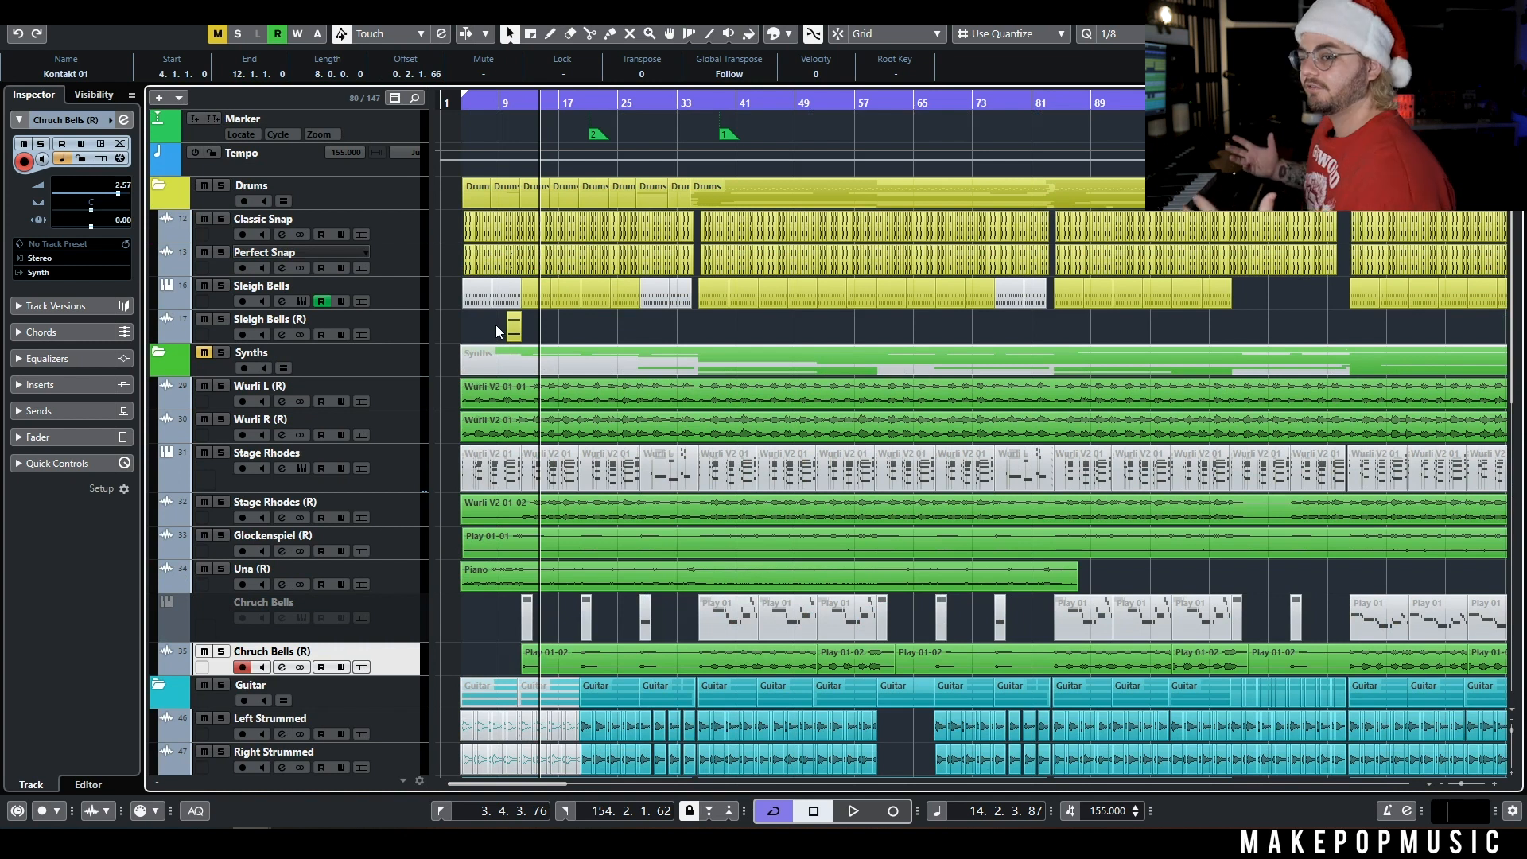
{"action": "scroll", "coordinate": [546, 356], "scroll_direction": "down", "scroll_amount": 2}
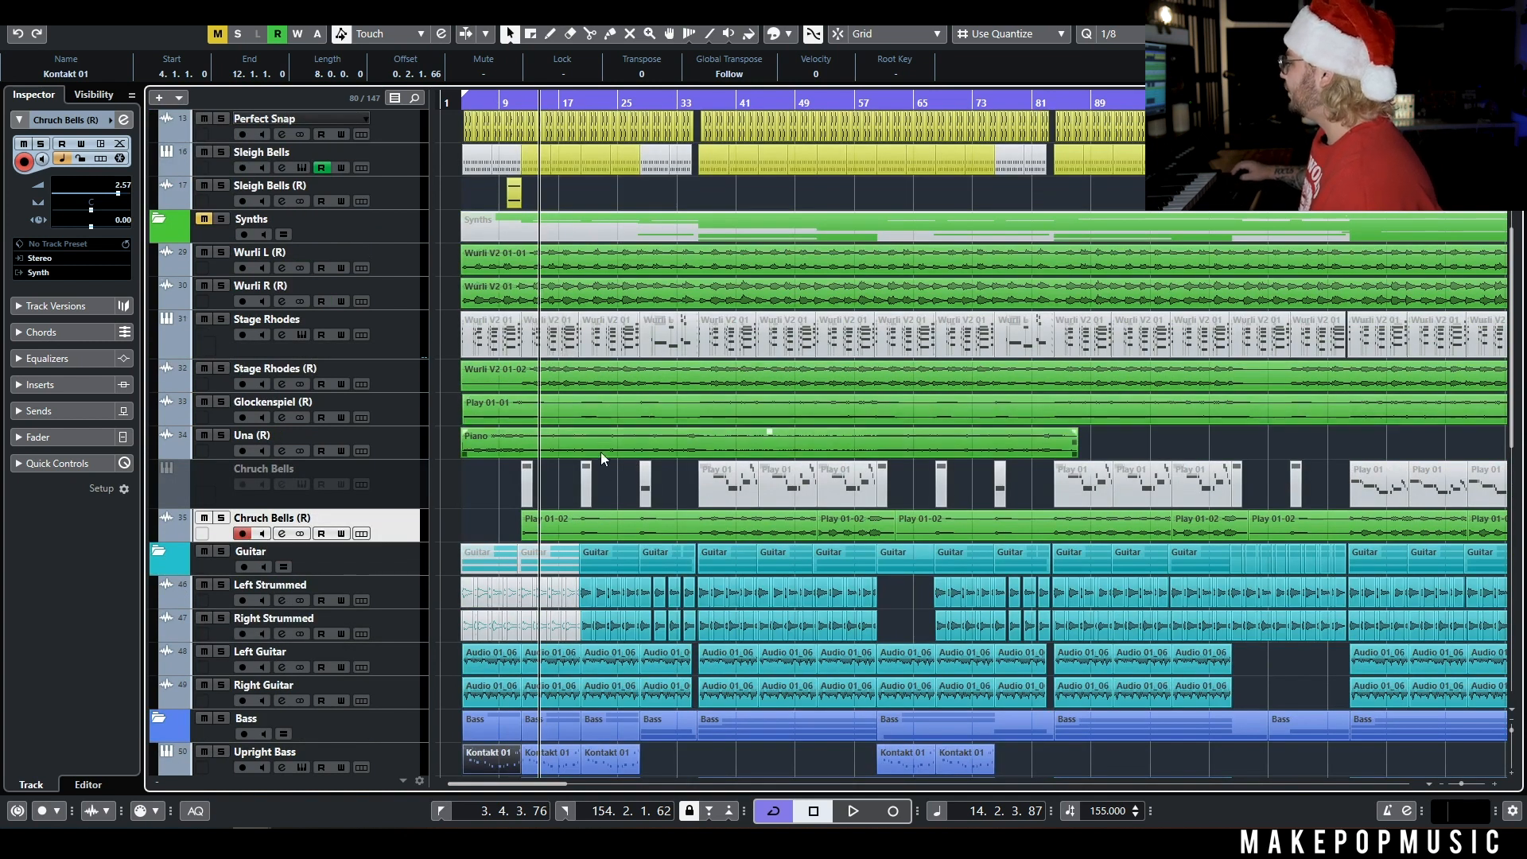
Solo Left Strummed and Right Strummed, play them from bar 19, and view the channel settings of Left Strummed.
{"action": "scroll", "coordinate": [588, 417], "scroll_direction": "down", "scroll_amount": 2}
{"action": "left_click", "coordinate": [578, 100]}
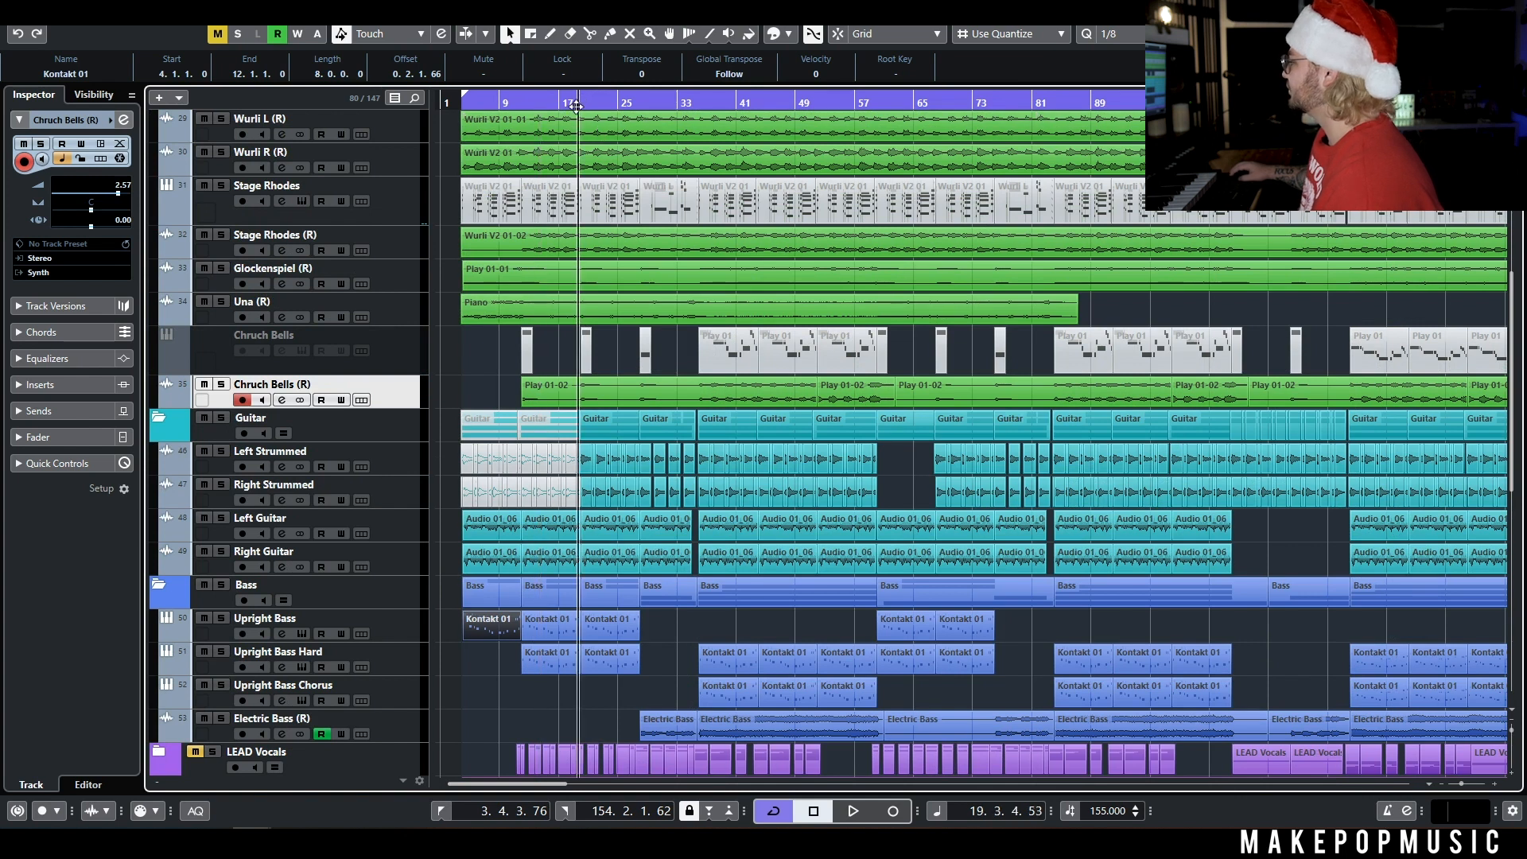
{"action": "left_click_drag", "start_coordinate": [221, 451], "coordinate": [221, 484]}
{"action": "left_click", "coordinate": [371, 469]}
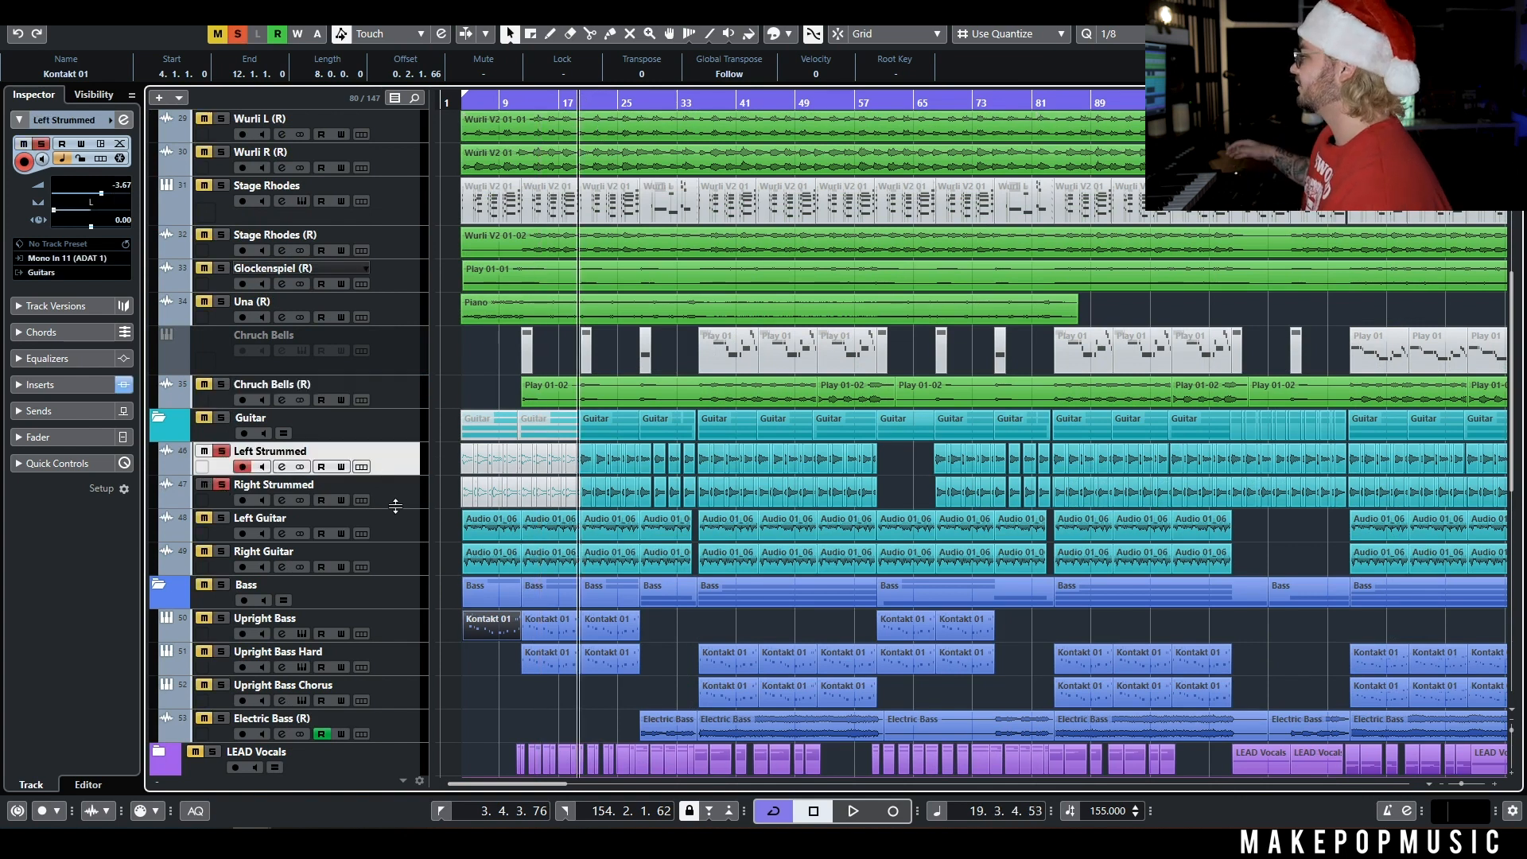
{"action": "key", "text": "space"}
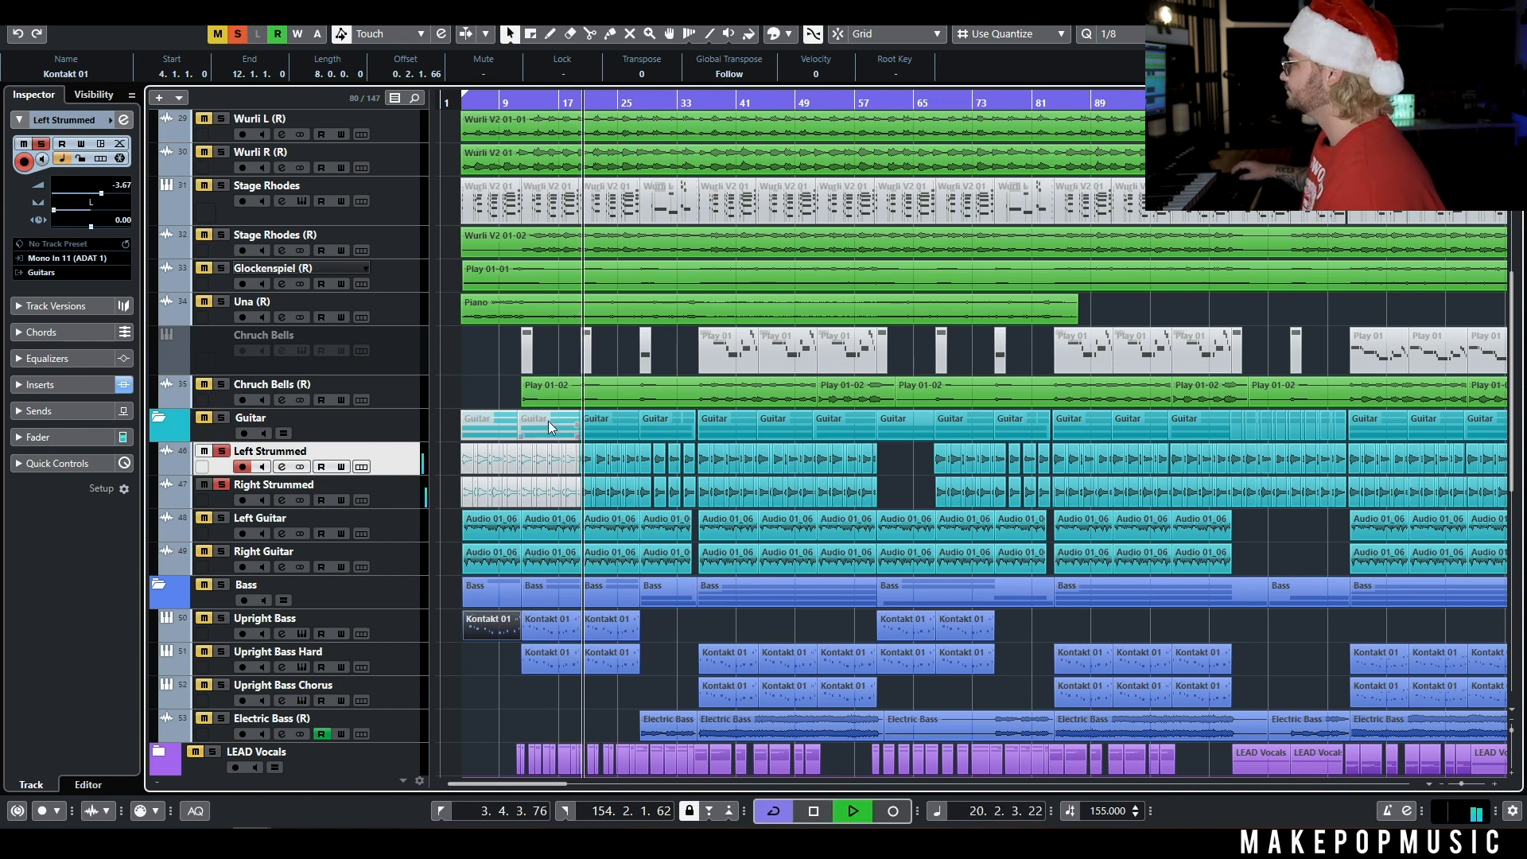
{"action": "left_click", "coordinate": [282, 467]}
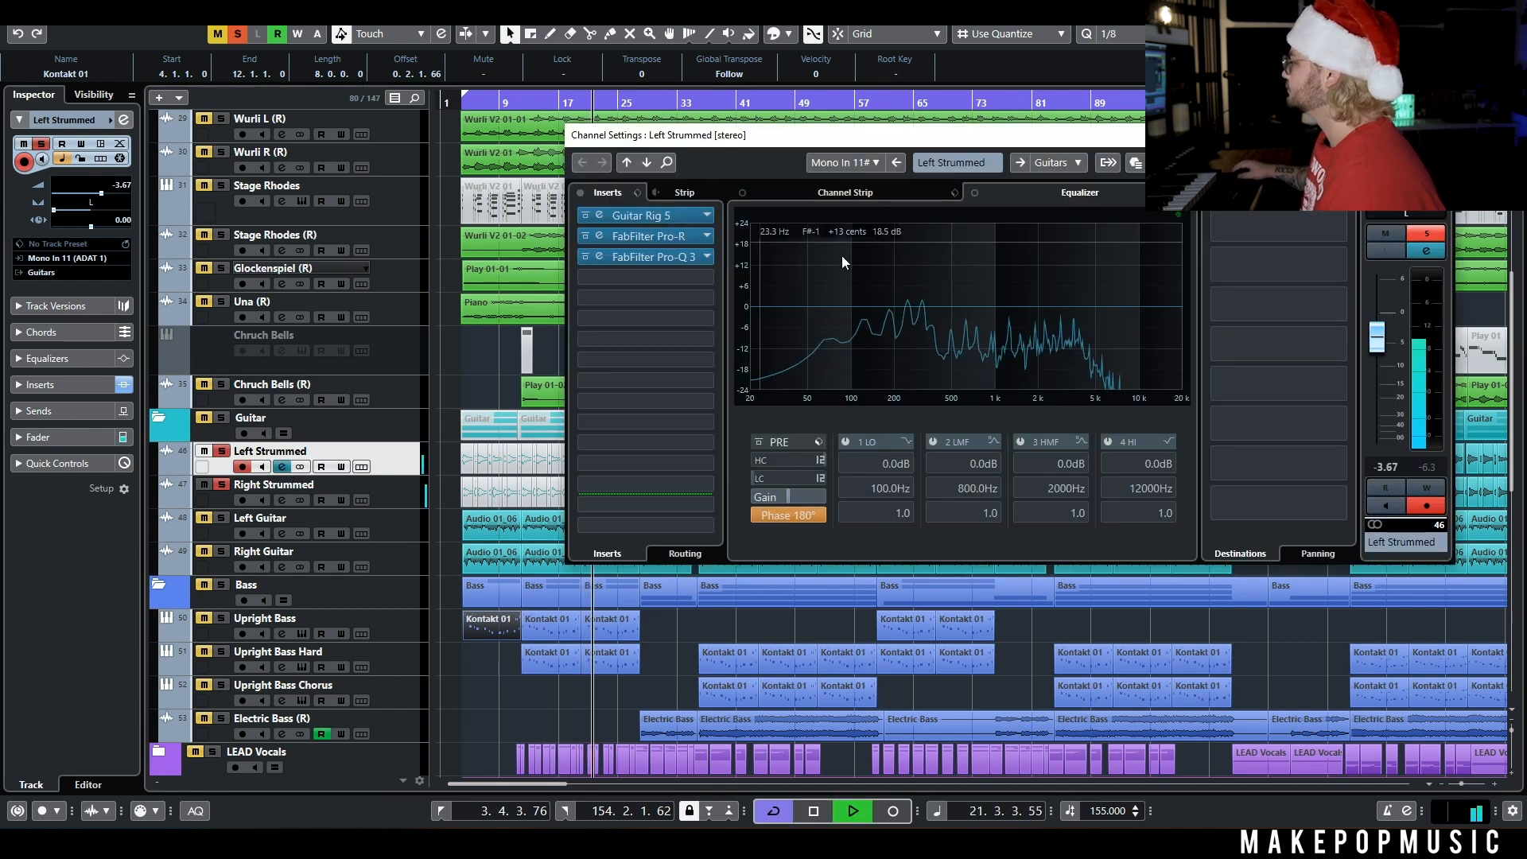
{"action": "left_click", "coordinate": [281, 467]}
Add Left Guitar and Right Guitar to the playing strummed guitars, stop playback, and clear all solos.
{"action": "left_click", "coordinate": [221, 518]}
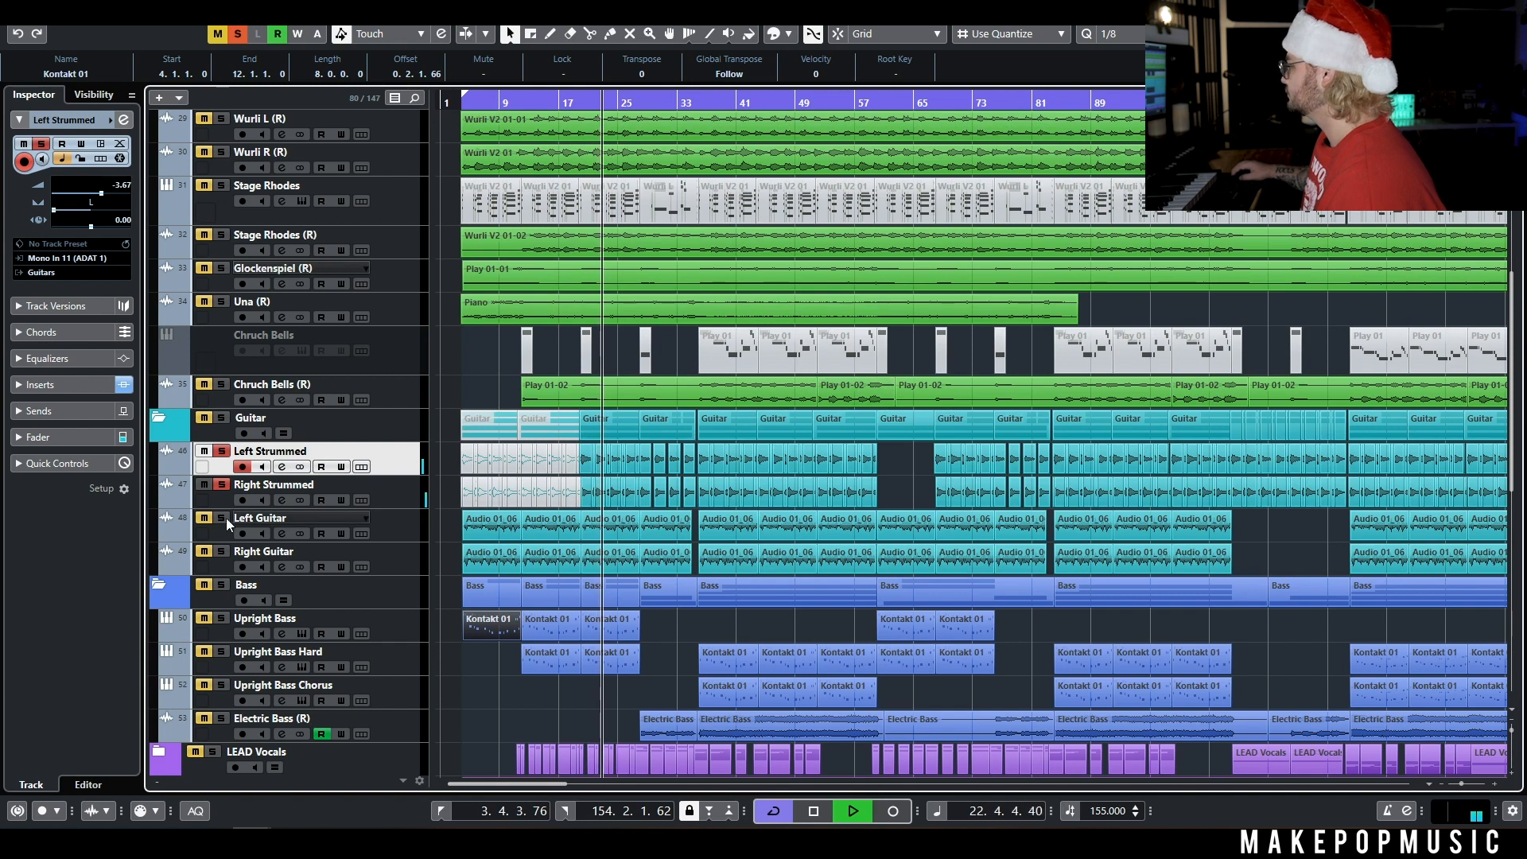
{"action": "left_click", "coordinate": [221, 551]}
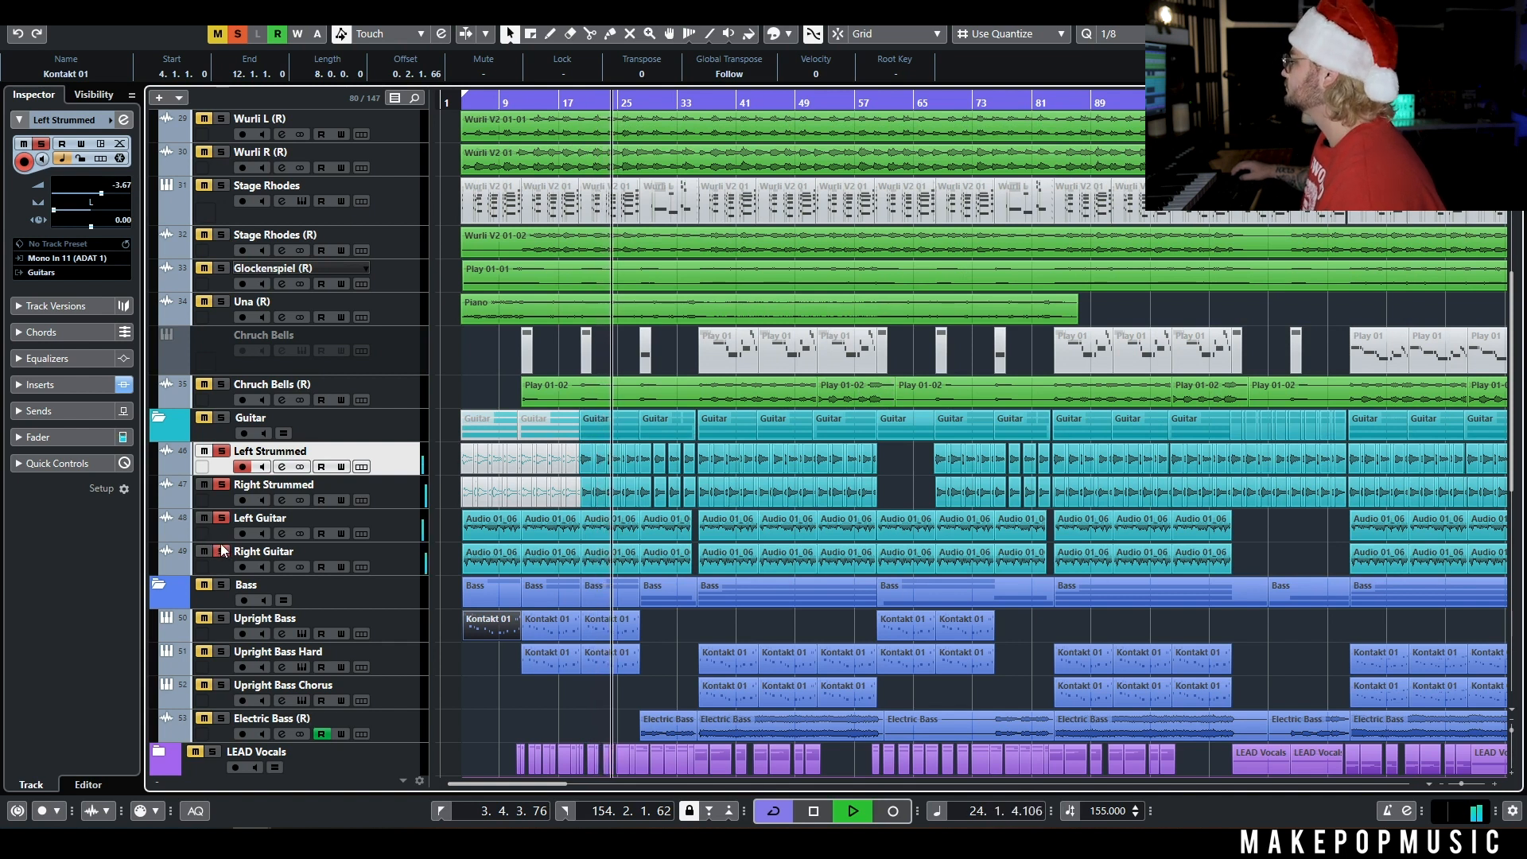
{"action": "key", "text": "space"}
{"action": "left_click", "coordinate": [237, 33]}
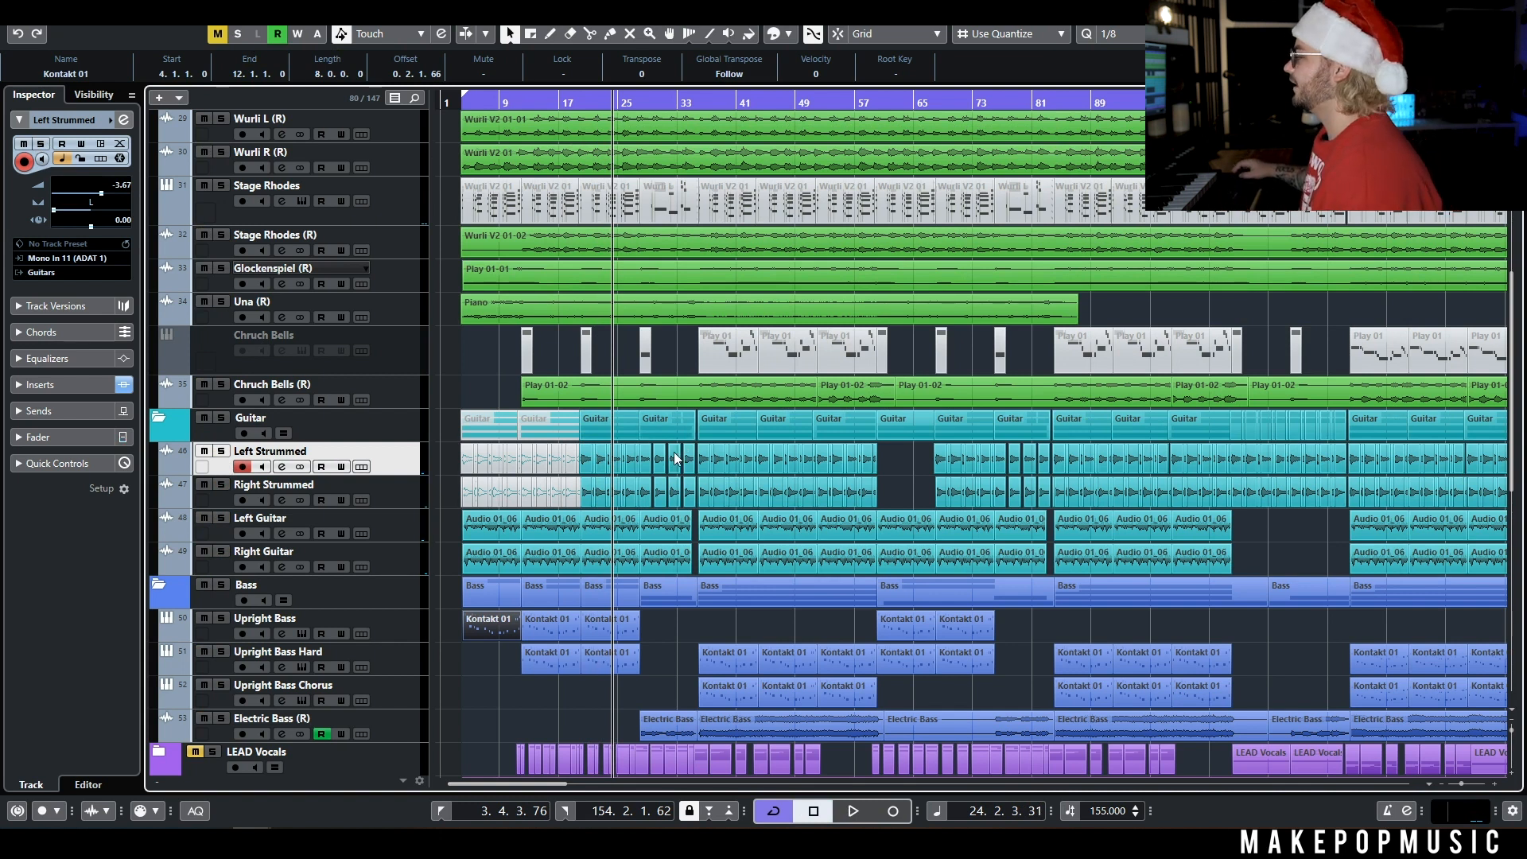
Unmute DOOWOPS (R), and play the arrangement from about bar 11 with the lead vocals muted.
{"action": "scroll", "coordinate": [674, 456], "scroll_direction": "down", "scroll_amount": 4}
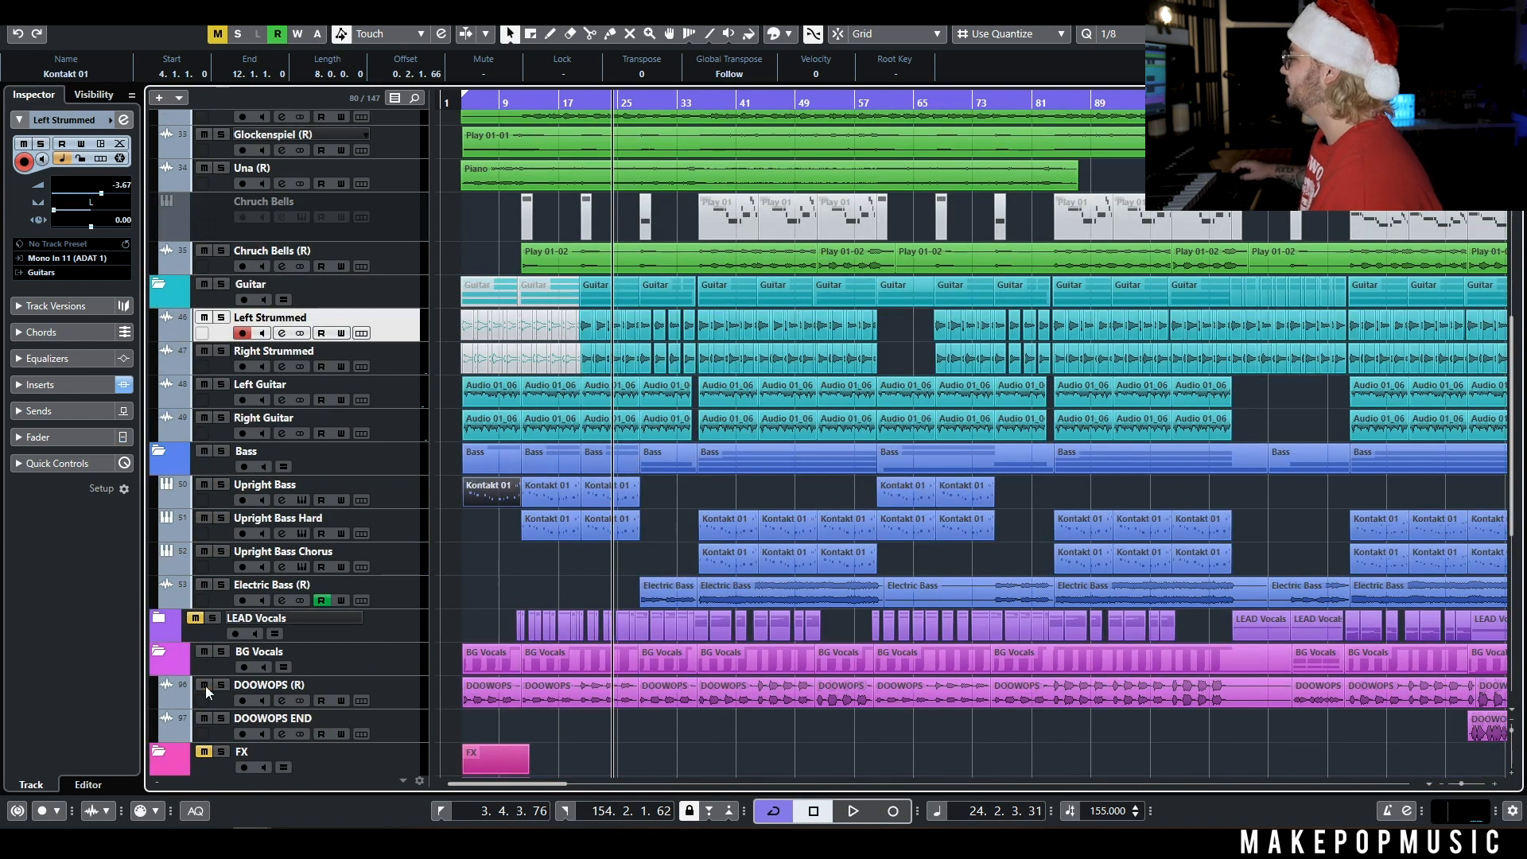
{"action": "scroll", "coordinate": [599, 414], "scroll_direction": "up", "scroll_amount": 10}
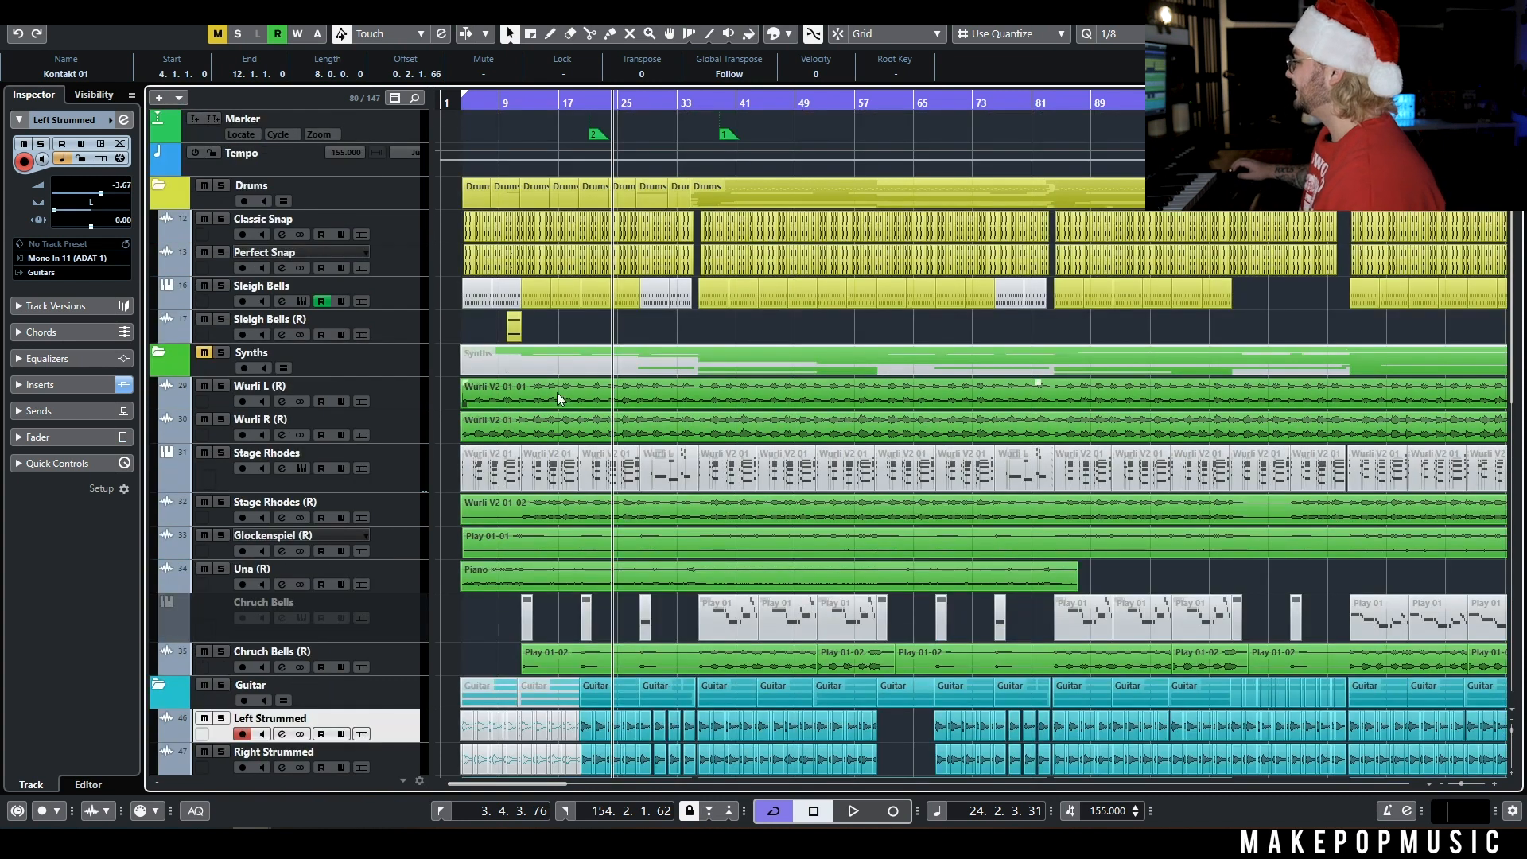
{"action": "left_click_drag", "start_coordinate": [537, 99], "coordinate": [519, 105]}
{"action": "key", "text": "space"}
{"action": "scroll", "coordinate": [636, 388], "scroll_direction": "down", "scroll_amount": 7}
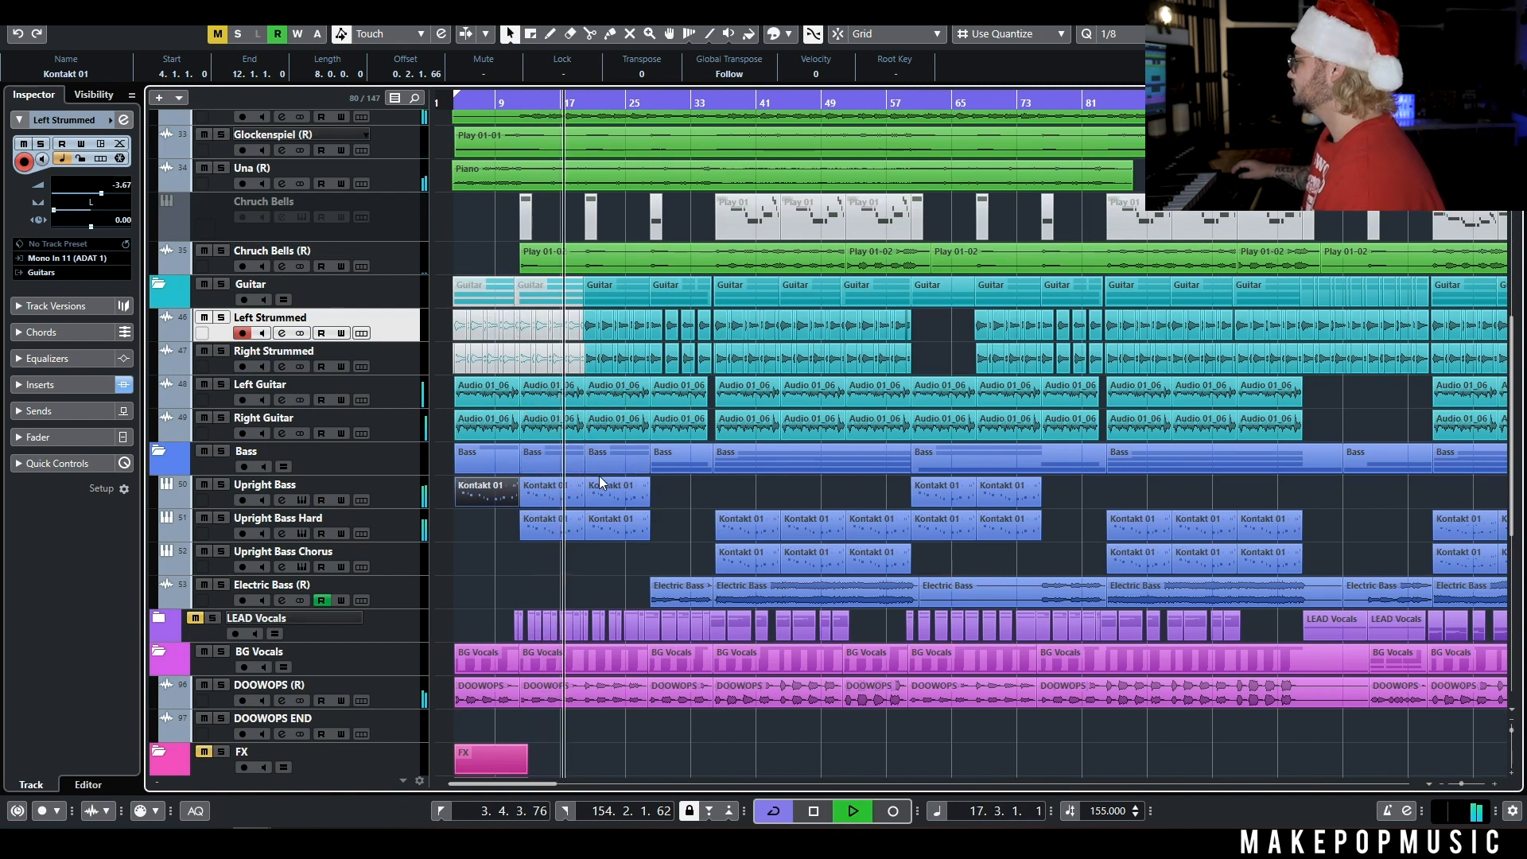
{"action": "key", "text": "space"}
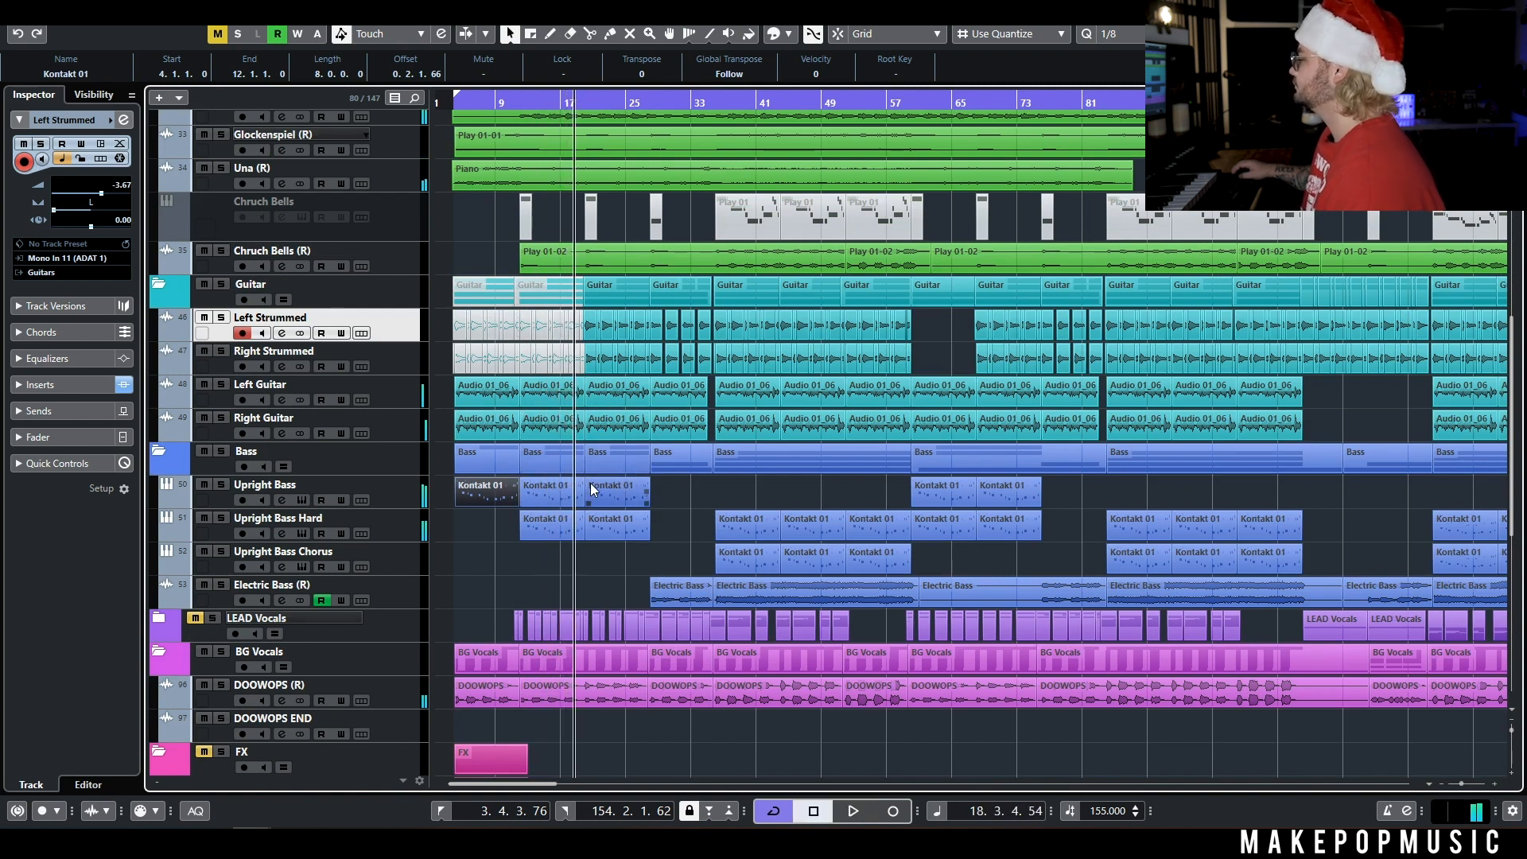
Place the playback position at about bar 26 and select the Electric Bass clip starting at bar 28.
{"action": "scroll", "coordinate": [891, 637], "scroll_direction": "up", "scroll_amount": 5}
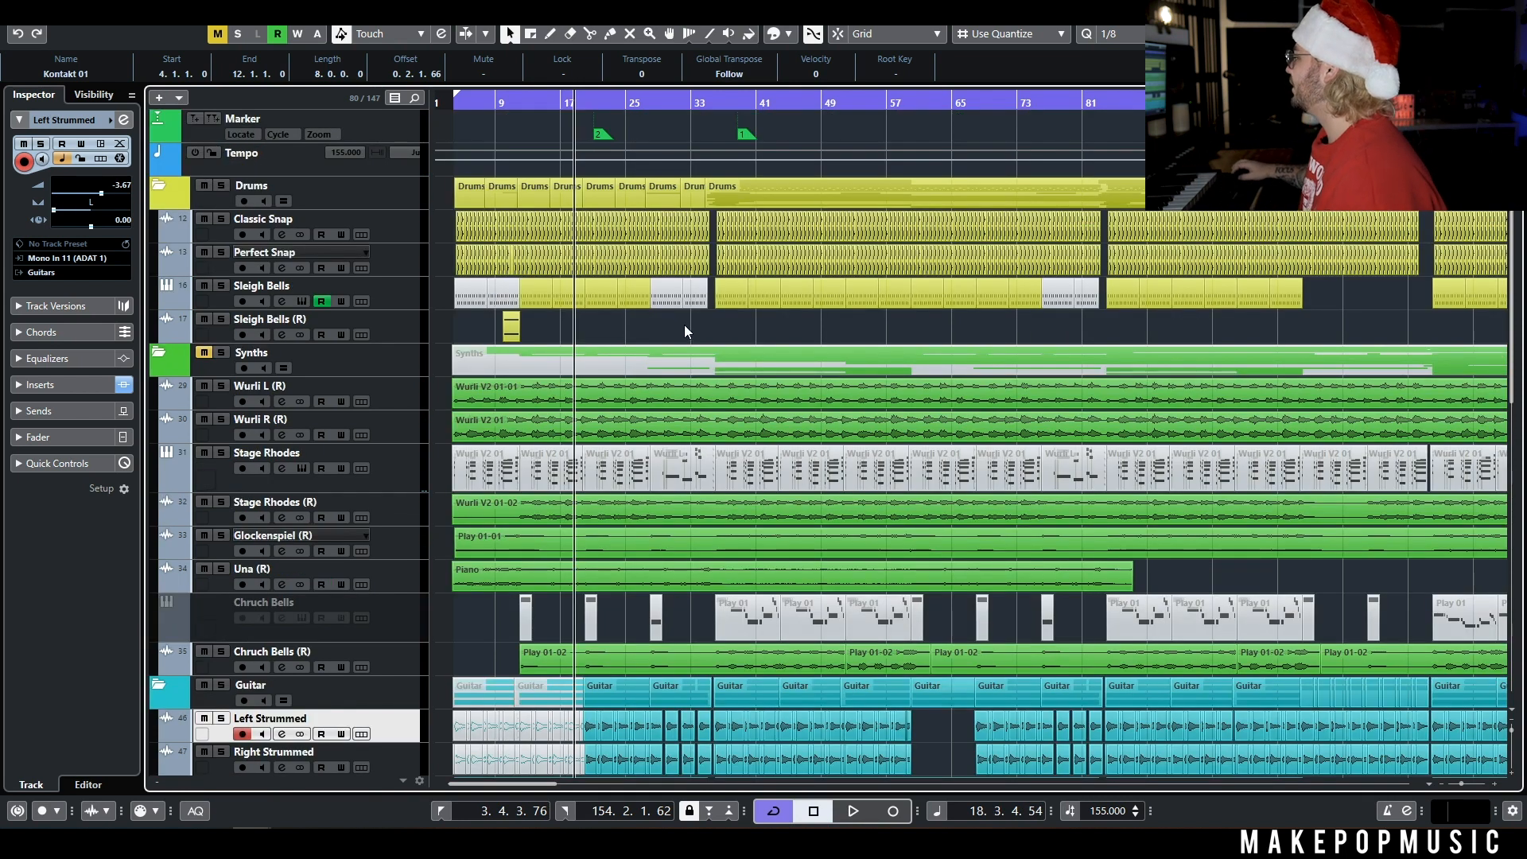
{"action": "scroll", "coordinate": [646, 323], "scroll_direction": "up", "scroll_amount": 6}
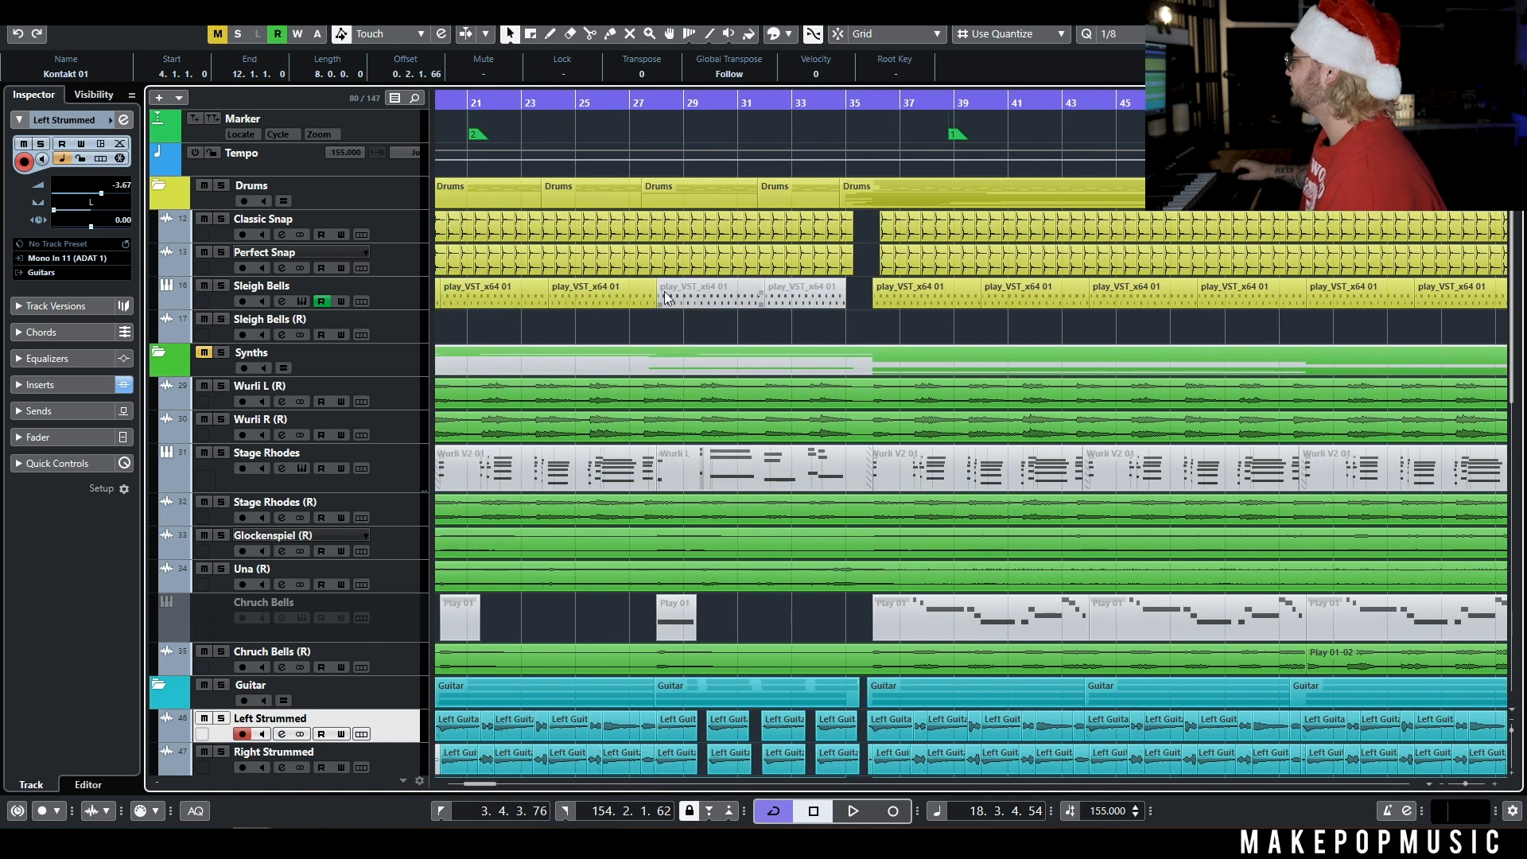
{"action": "scroll", "coordinate": [666, 298], "scroll_direction": "down", "scroll_amount": 5}
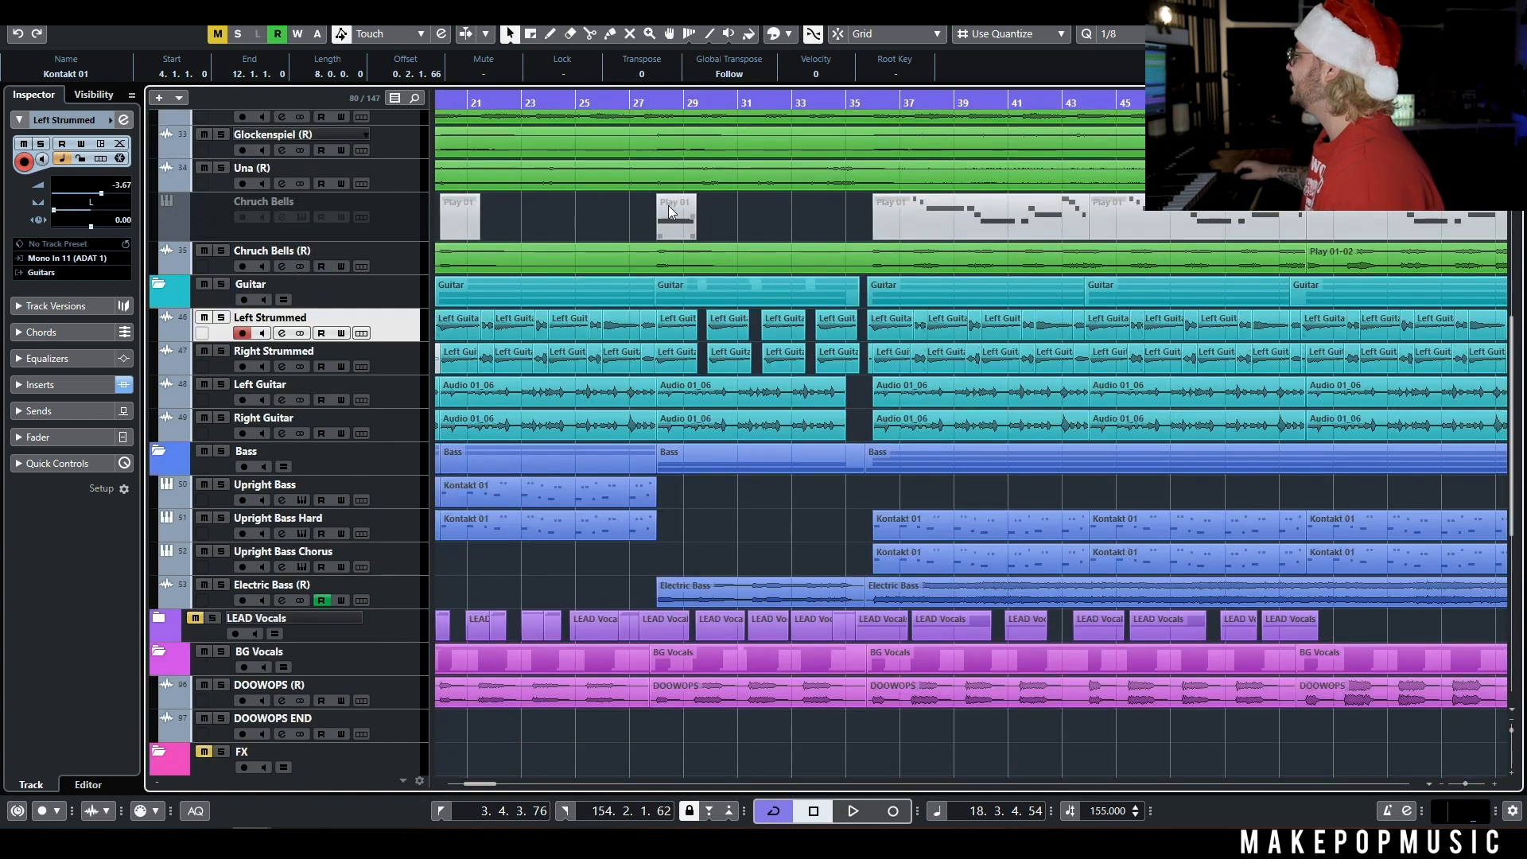
{"action": "left_click", "coordinate": [621, 94]}
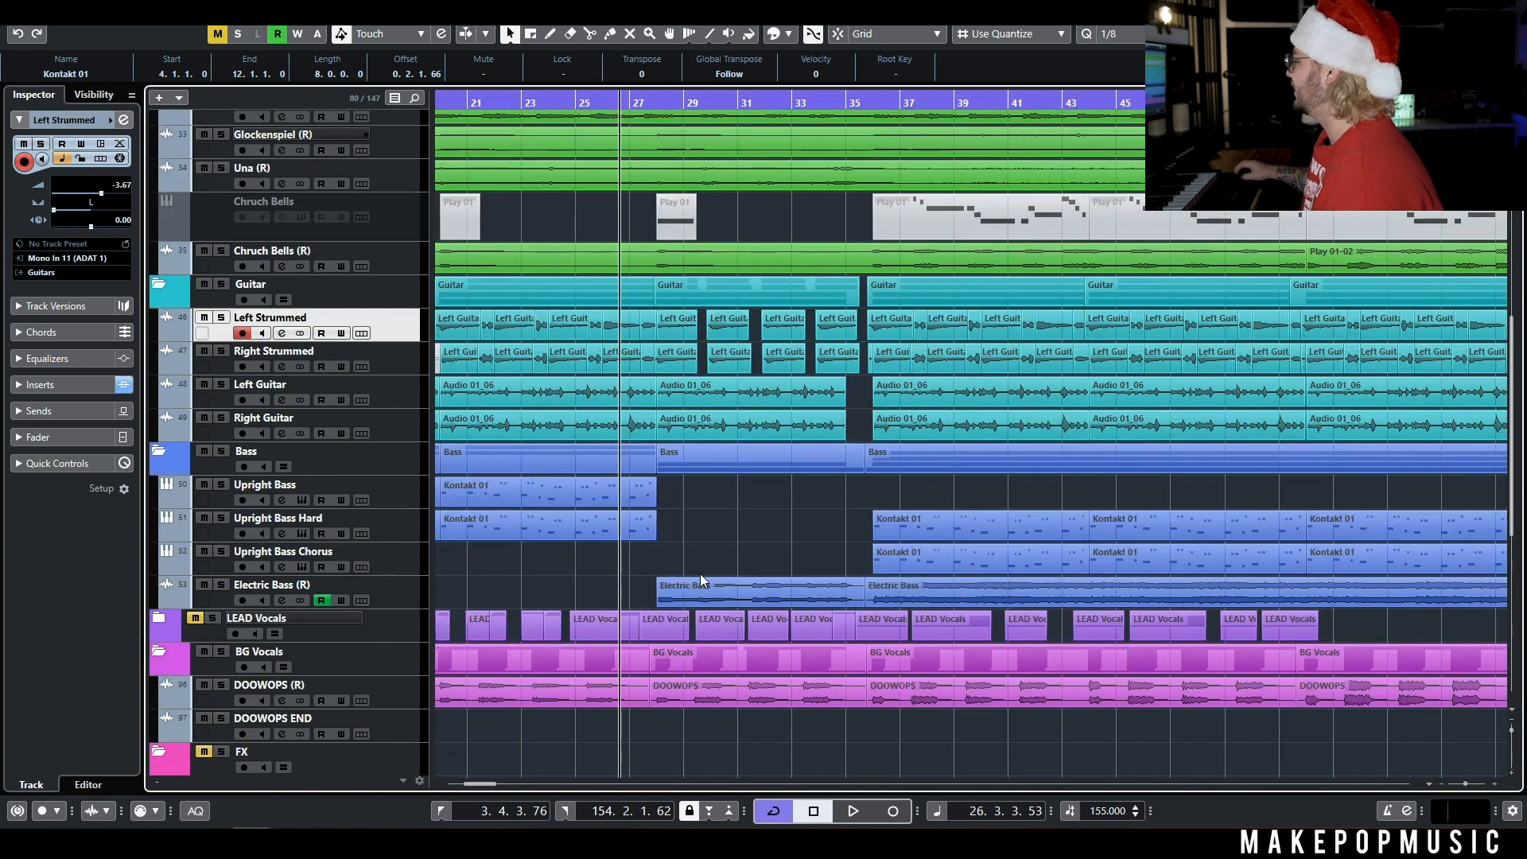
{"action": "left_click", "coordinate": [765, 582]}
{"action": "scroll", "coordinate": [747, 548], "scroll_direction": "up", "scroll_amount": 5}
{"action": "scroll", "coordinate": [744, 536], "scroll_direction": "down", "scroll_amount": 5}
{"action": "key", "text": "g"}
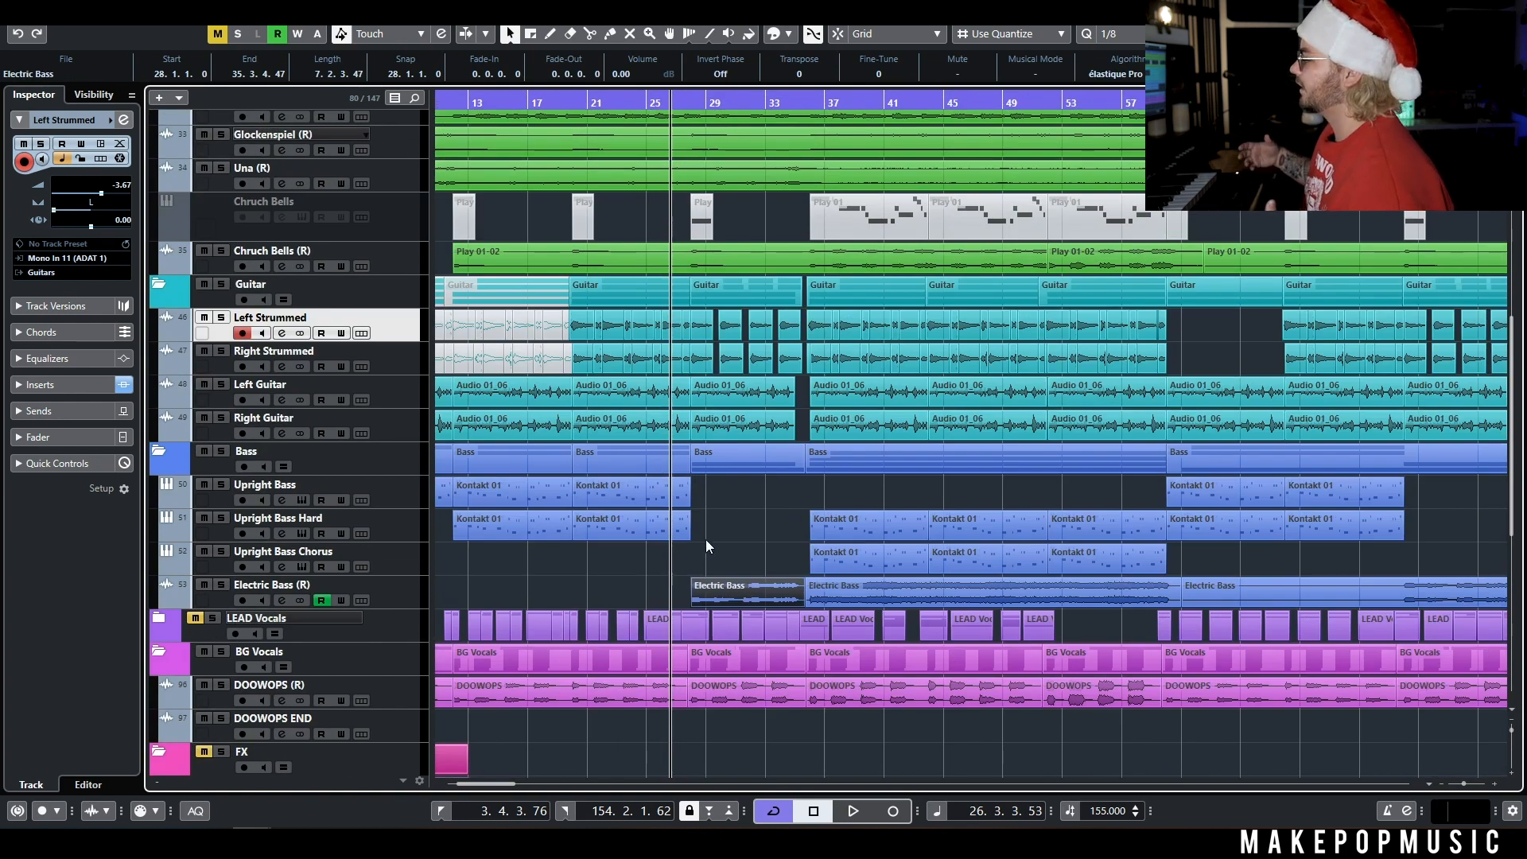
Play the arrangement from about bar 26 through the section starting at bar 28, and stop near bar 33.
{"action": "scroll", "coordinate": [656, 231], "scroll_direction": "up", "scroll_amount": 4}
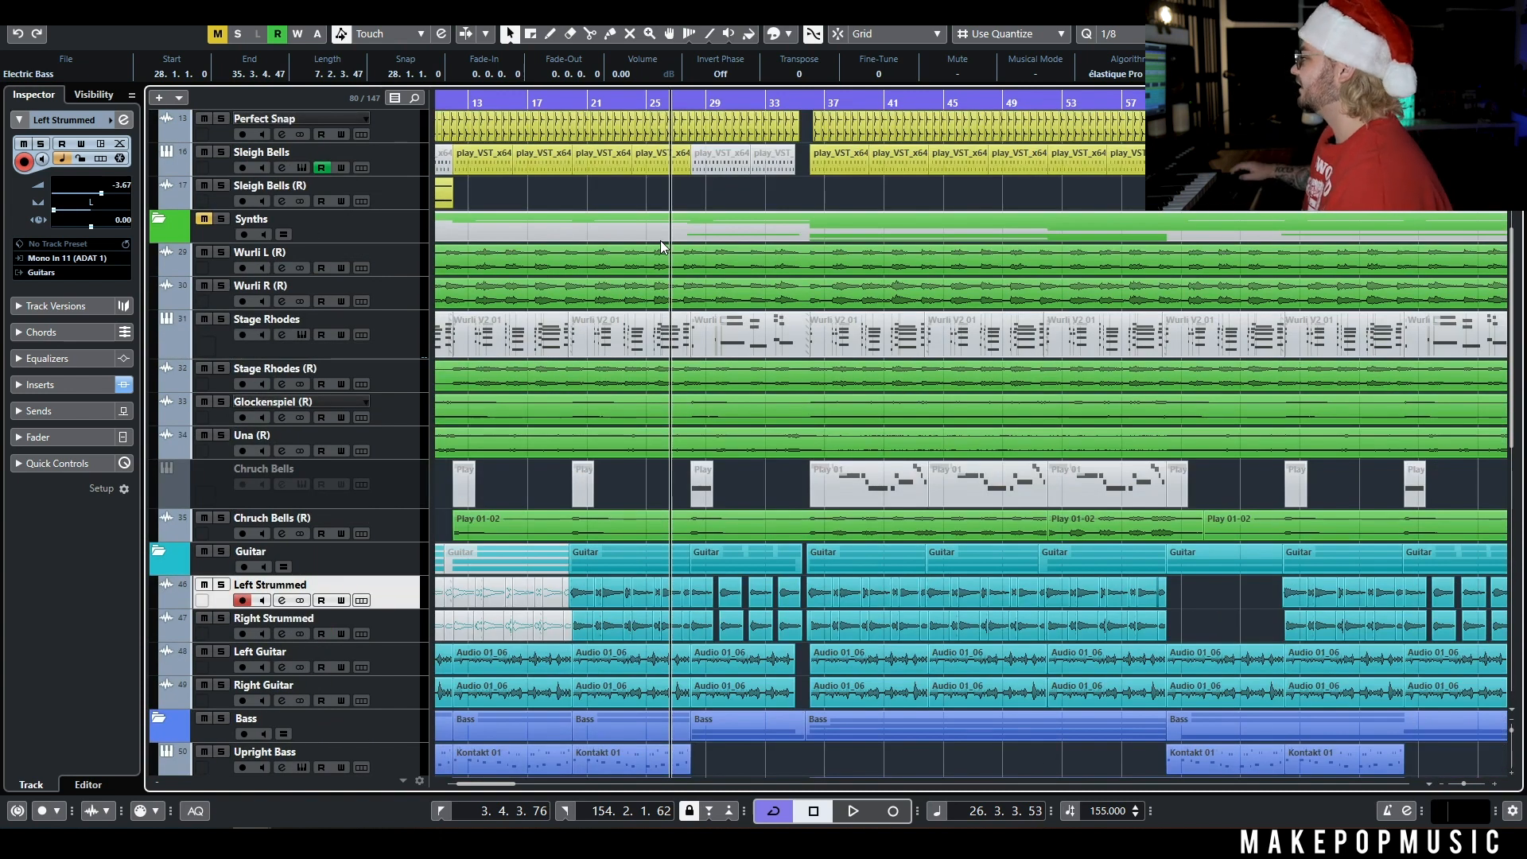
{"action": "scroll", "coordinate": [699, 252], "scroll_direction": "up", "scroll_amount": 2}
{"action": "key", "text": "space"}
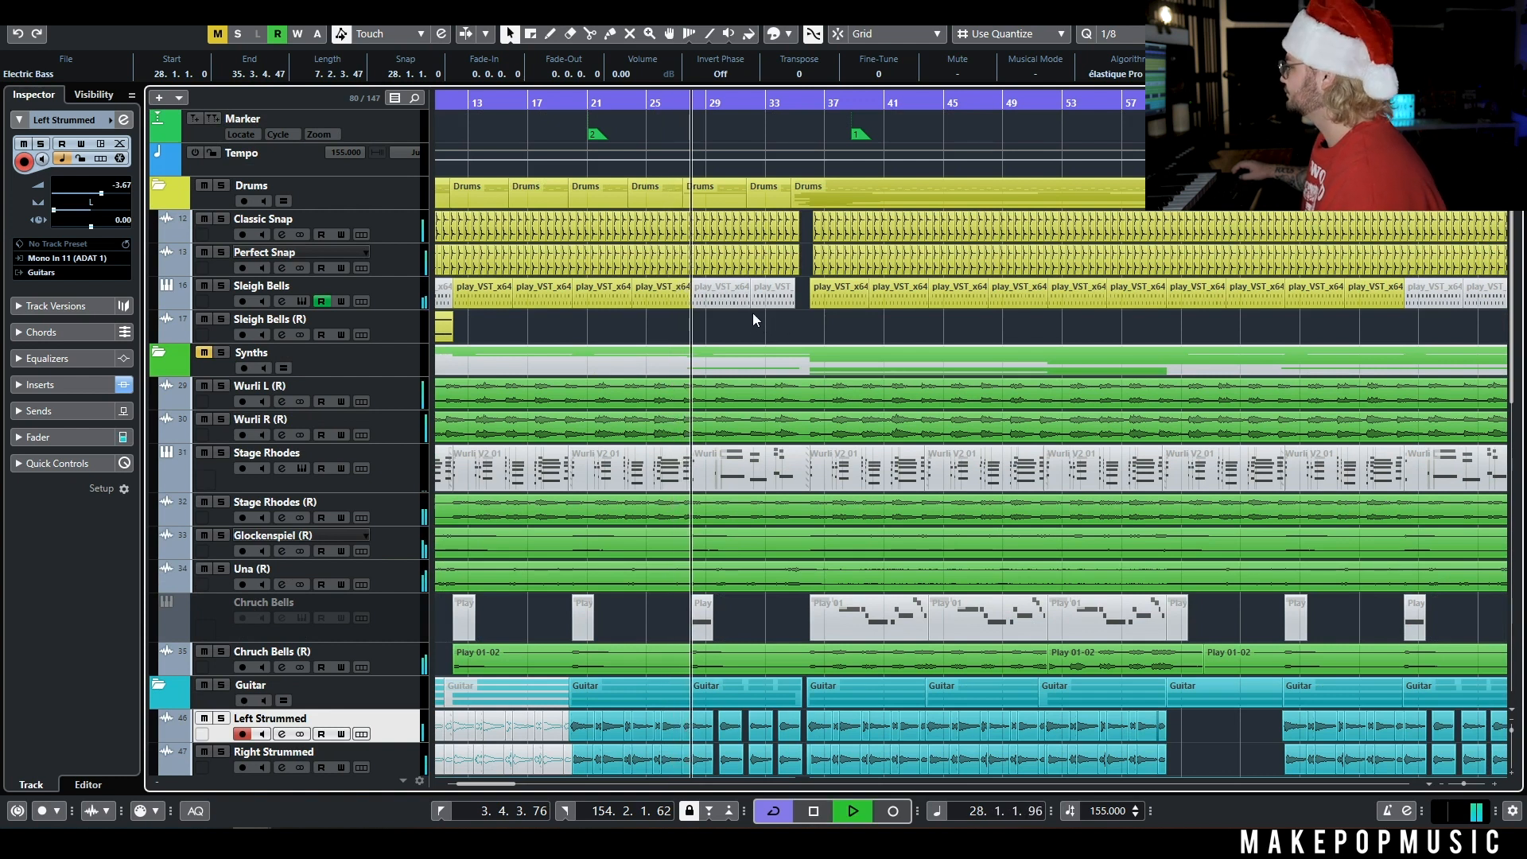
{"action": "scroll", "coordinate": [787, 322], "scroll_direction": "down", "scroll_amount": 4}
{"action": "scroll", "coordinate": [793, 333], "scroll_direction": "down", "scroll_amount": 6}
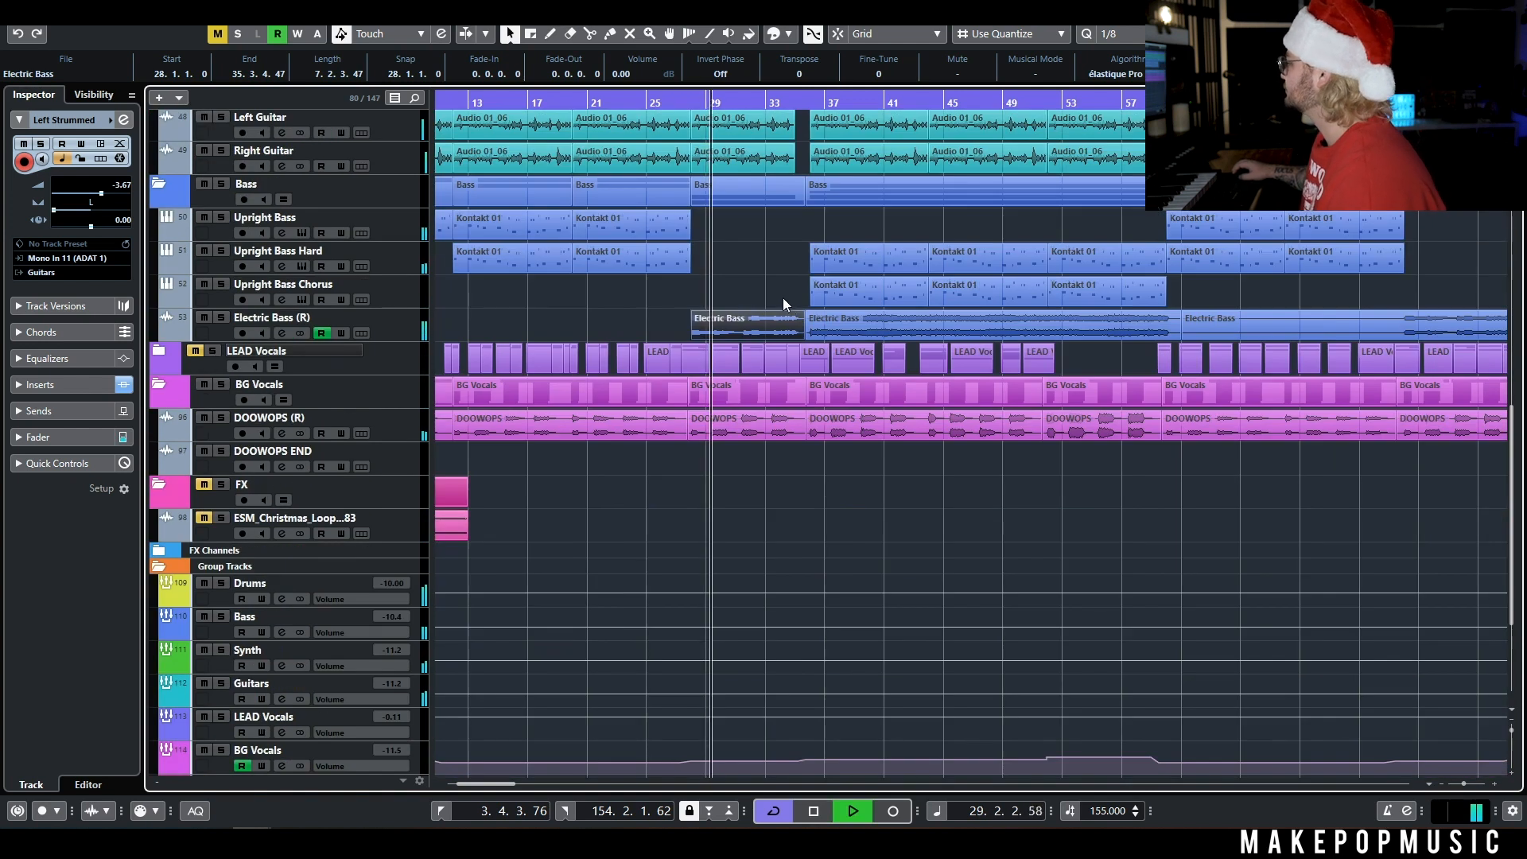
{"action": "scroll", "coordinate": [738, 296], "scroll_direction": "up", "scroll_amount": 2}
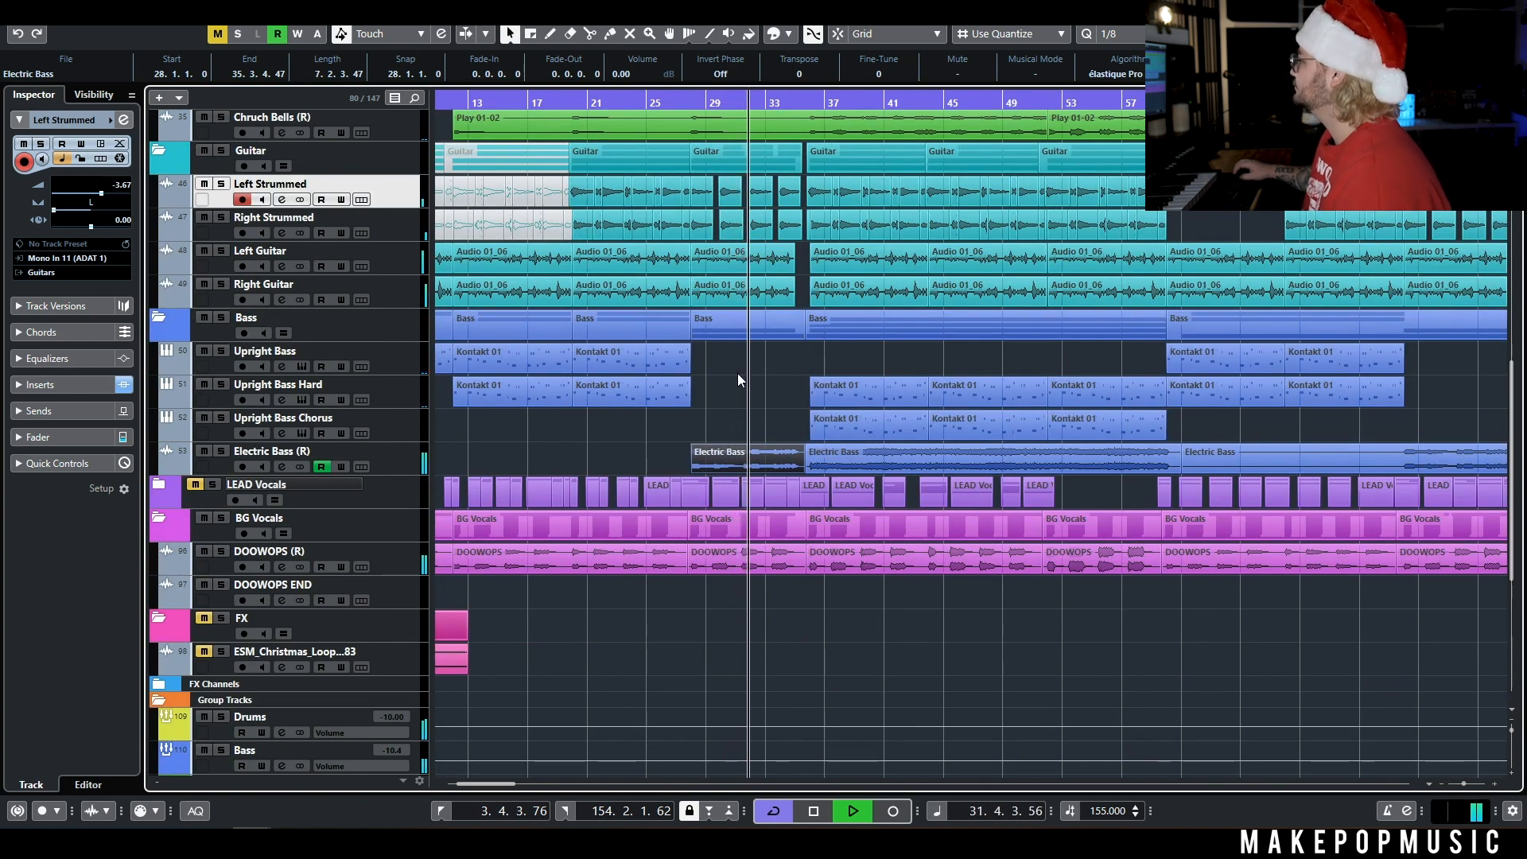
{"action": "scroll", "coordinate": [728, 374], "scroll_direction": "up", "scroll_amount": 4}
{"action": "key", "text": "space"}
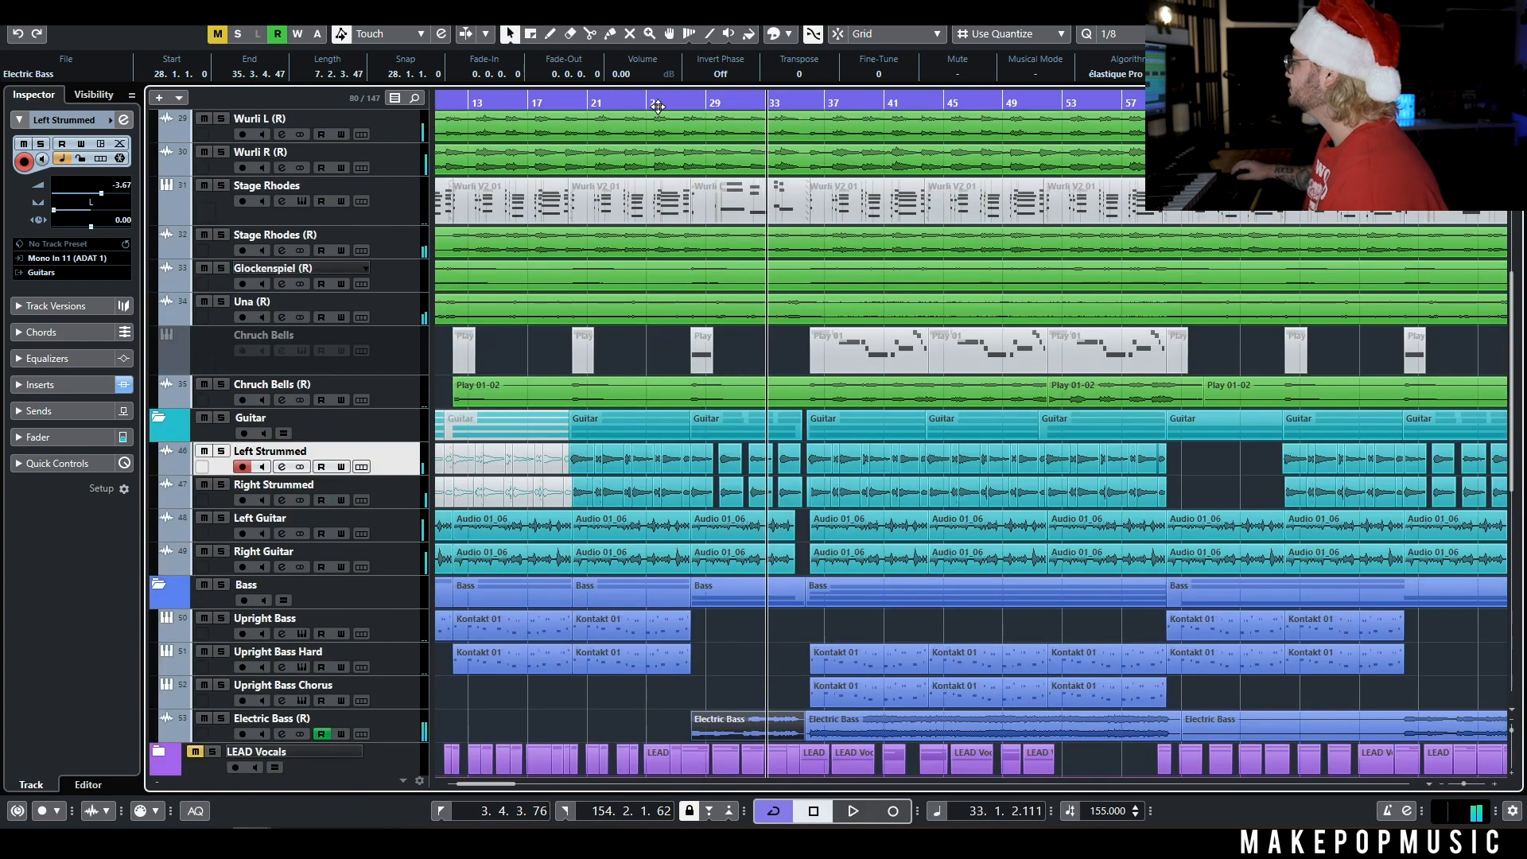
Show the hidden ROM_percussion wind chimes, both KSHMR_Orchestra crashes, CIR2_Cymbal_01 and RO_096_WaterDrums tracks.
{"action": "scroll", "coordinate": [520, 351], "scroll_direction": "up", "scroll_amount": 4}
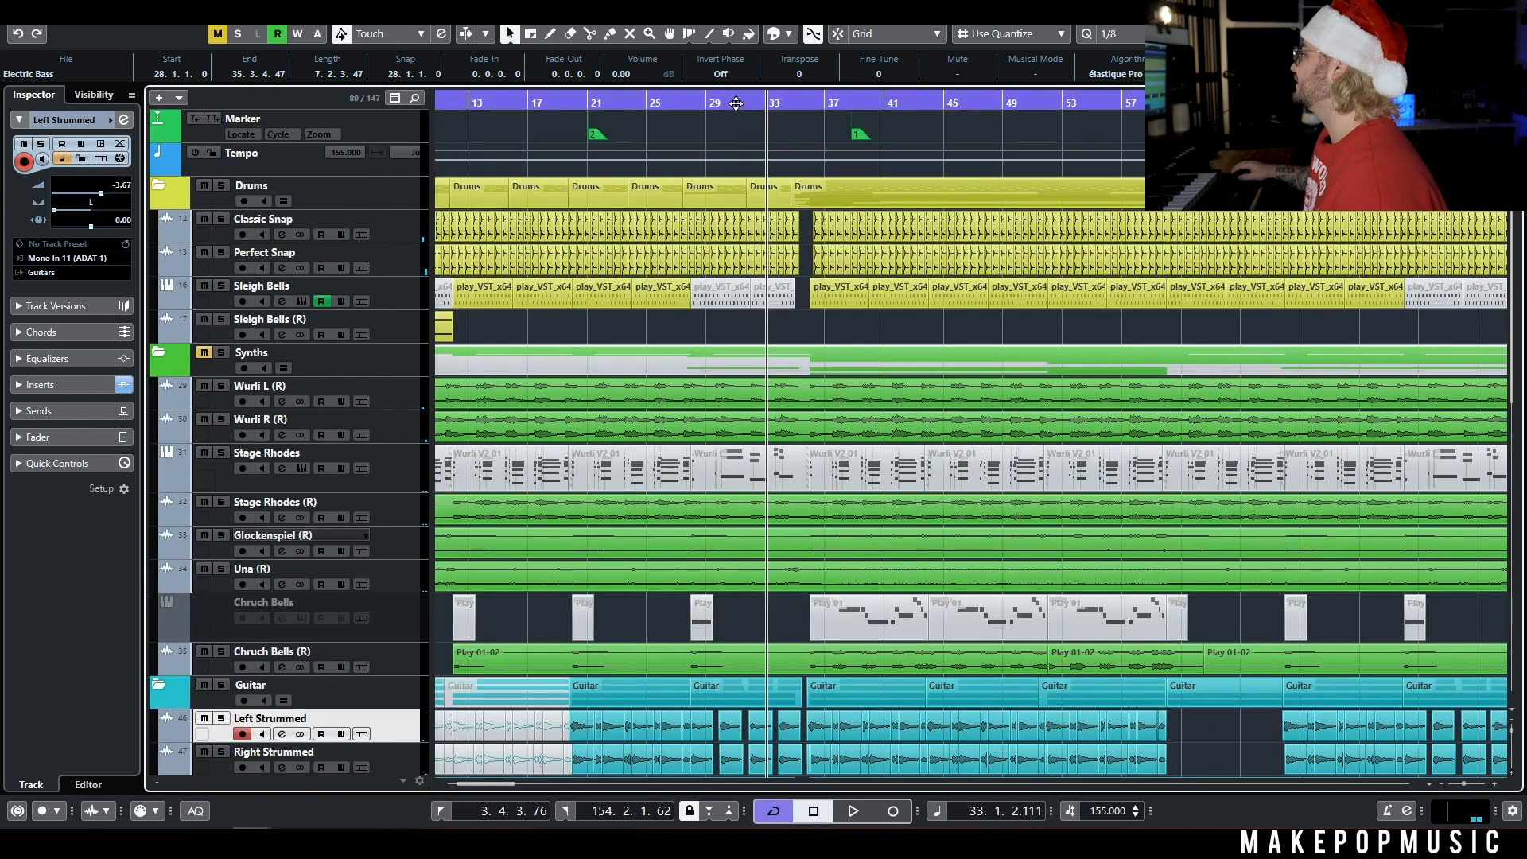
{"action": "left_click", "coordinate": [90, 97]}
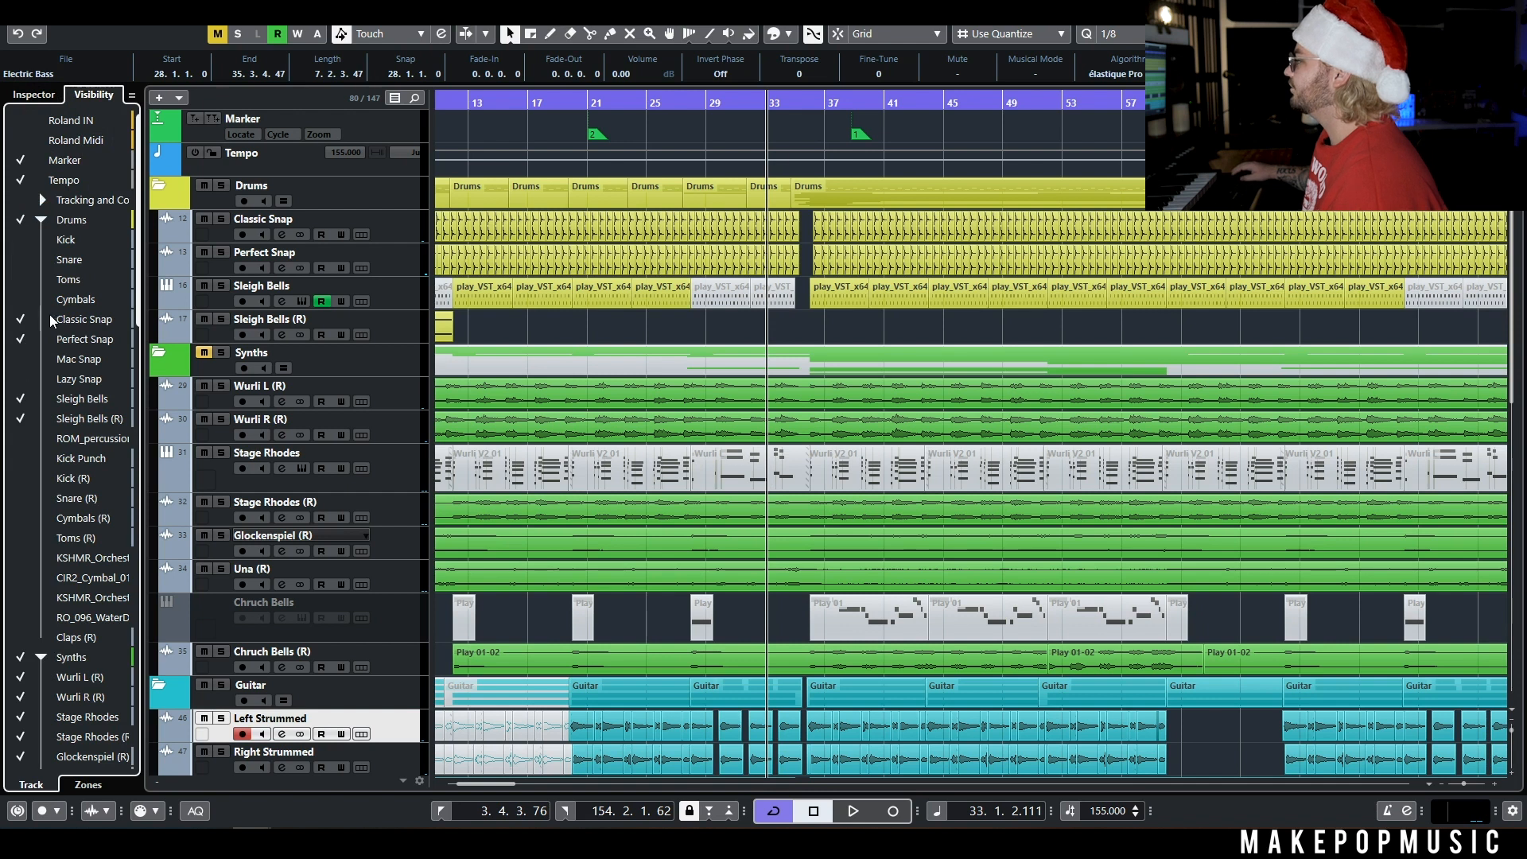
{"action": "left_click_drag", "start_coordinate": [63, 557], "coordinate": [64, 617]}
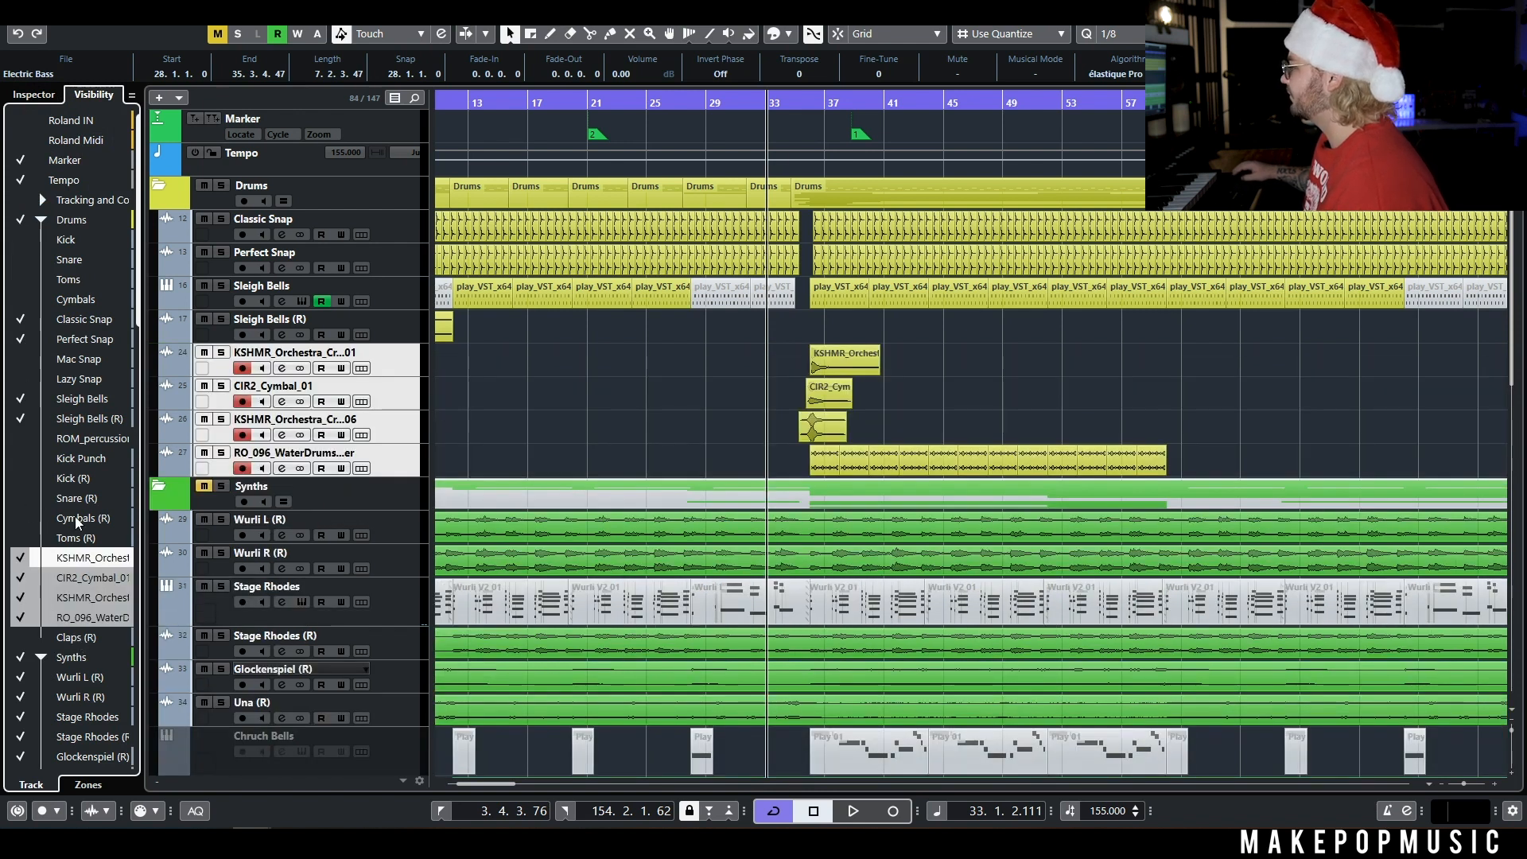
{"action": "left_click", "coordinate": [79, 438]}
Play the arrangement from about bar 26 through the wind chimes entry, showing the wind chimes track's channel controls.
{"action": "left_click", "coordinate": [661, 104]}
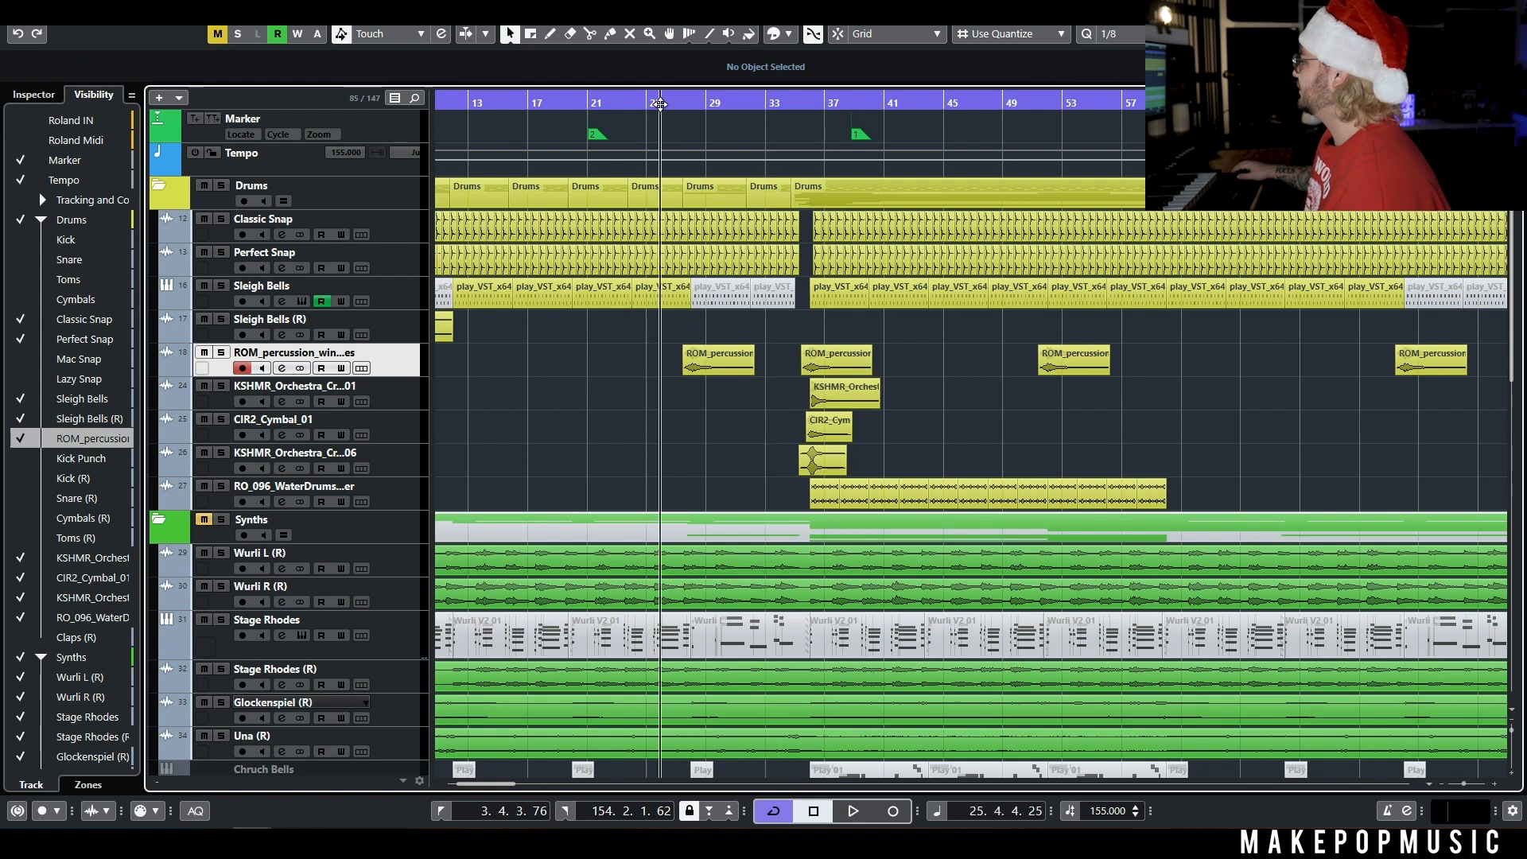
{"action": "left_click", "coordinate": [28, 95]}
{"action": "key", "text": "space"}
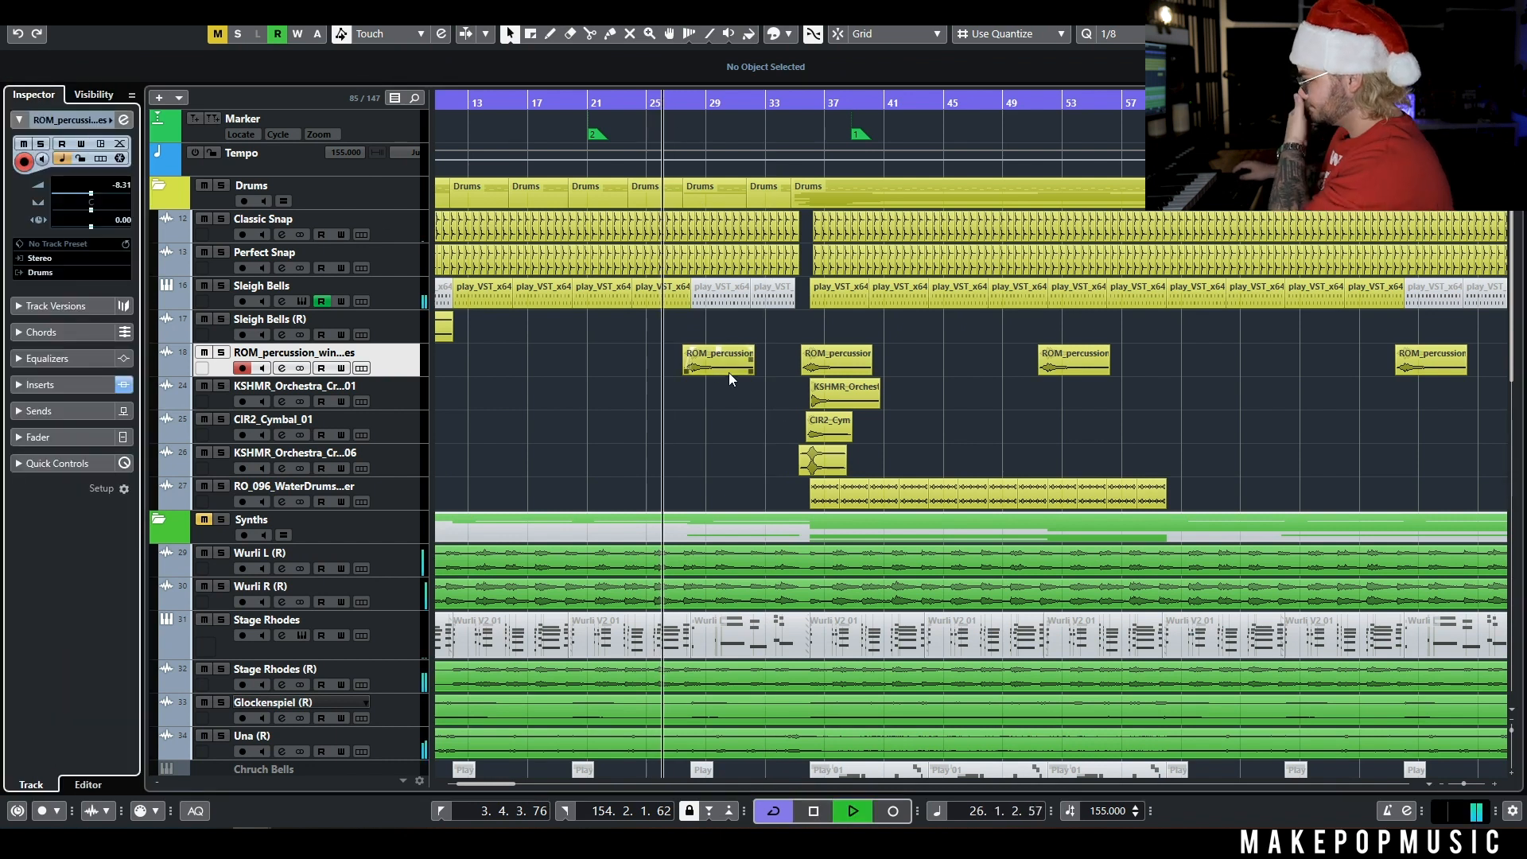
{"action": "scroll", "coordinate": [714, 413], "scroll_direction": "down", "scroll_amount": 4}
{"action": "scroll", "coordinate": [713, 362], "scroll_direction": "up", "scroll_amount": 4}
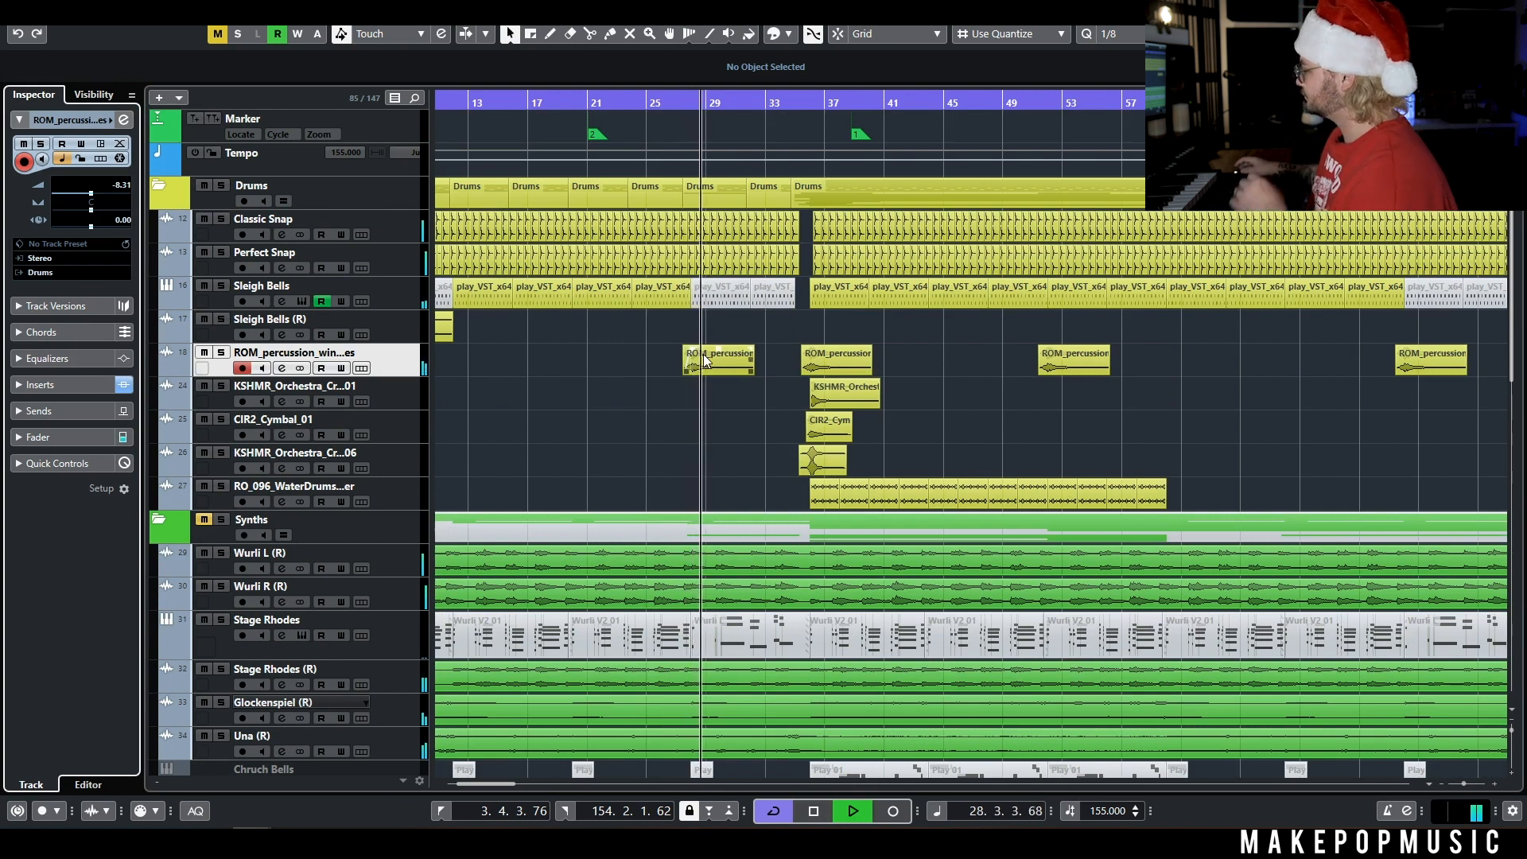
{"action": "scroll", "coordinate": [697, 401], "scroll_direction": "down", "scroll_amount": 4}
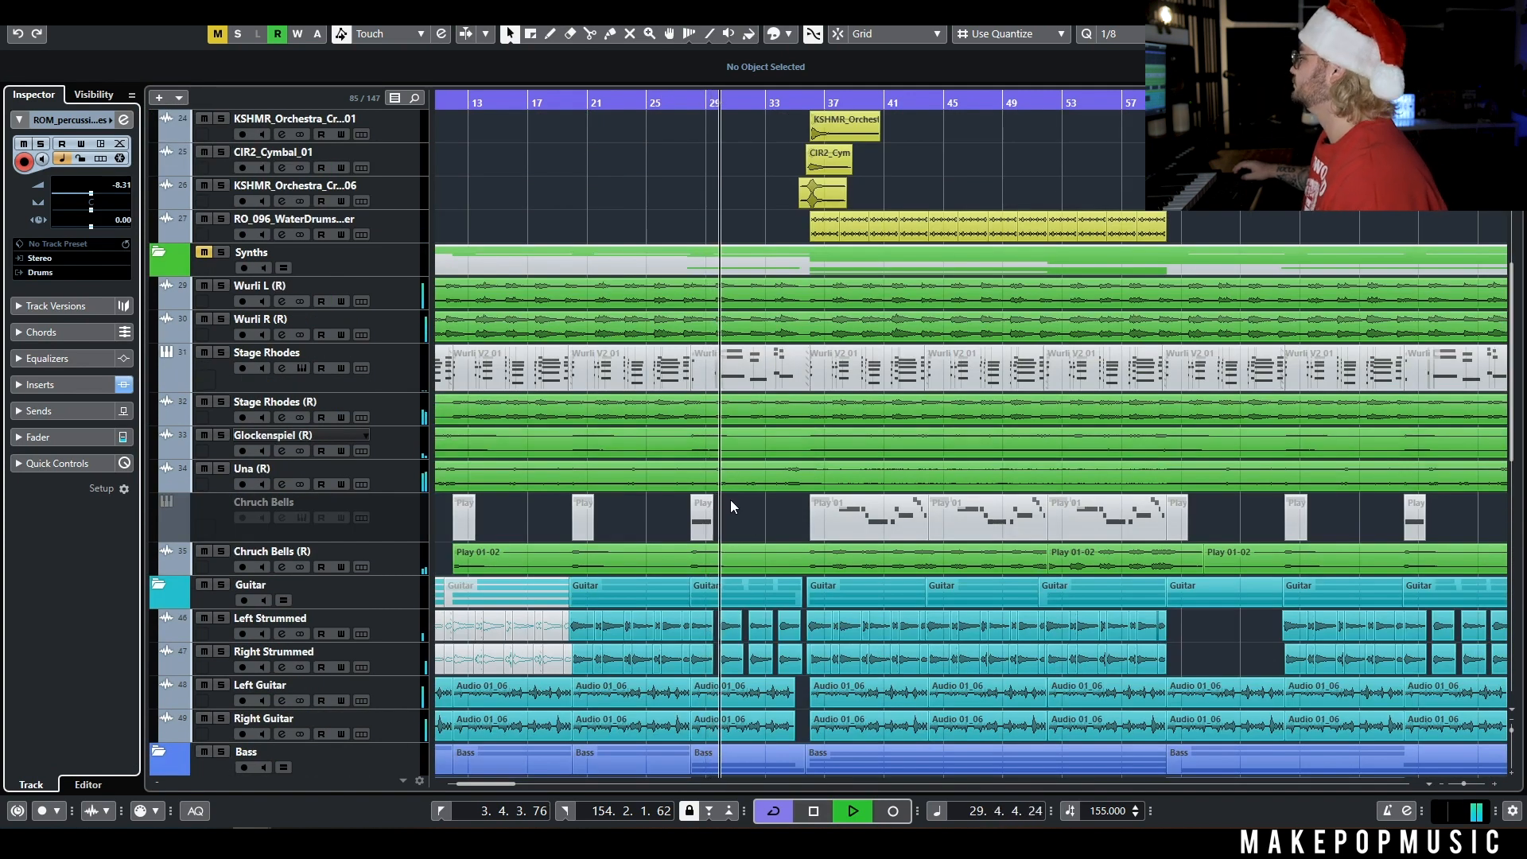
{"action": "key", "text": "space"}
Examine the bass, guitar and vocal layers around bar 30, and select the Electric Bass clip starting at bar 28.
{"action": "scroll", "coordinate": [750, 522], "scroll_direction": "down", "scroll_amount": 4}
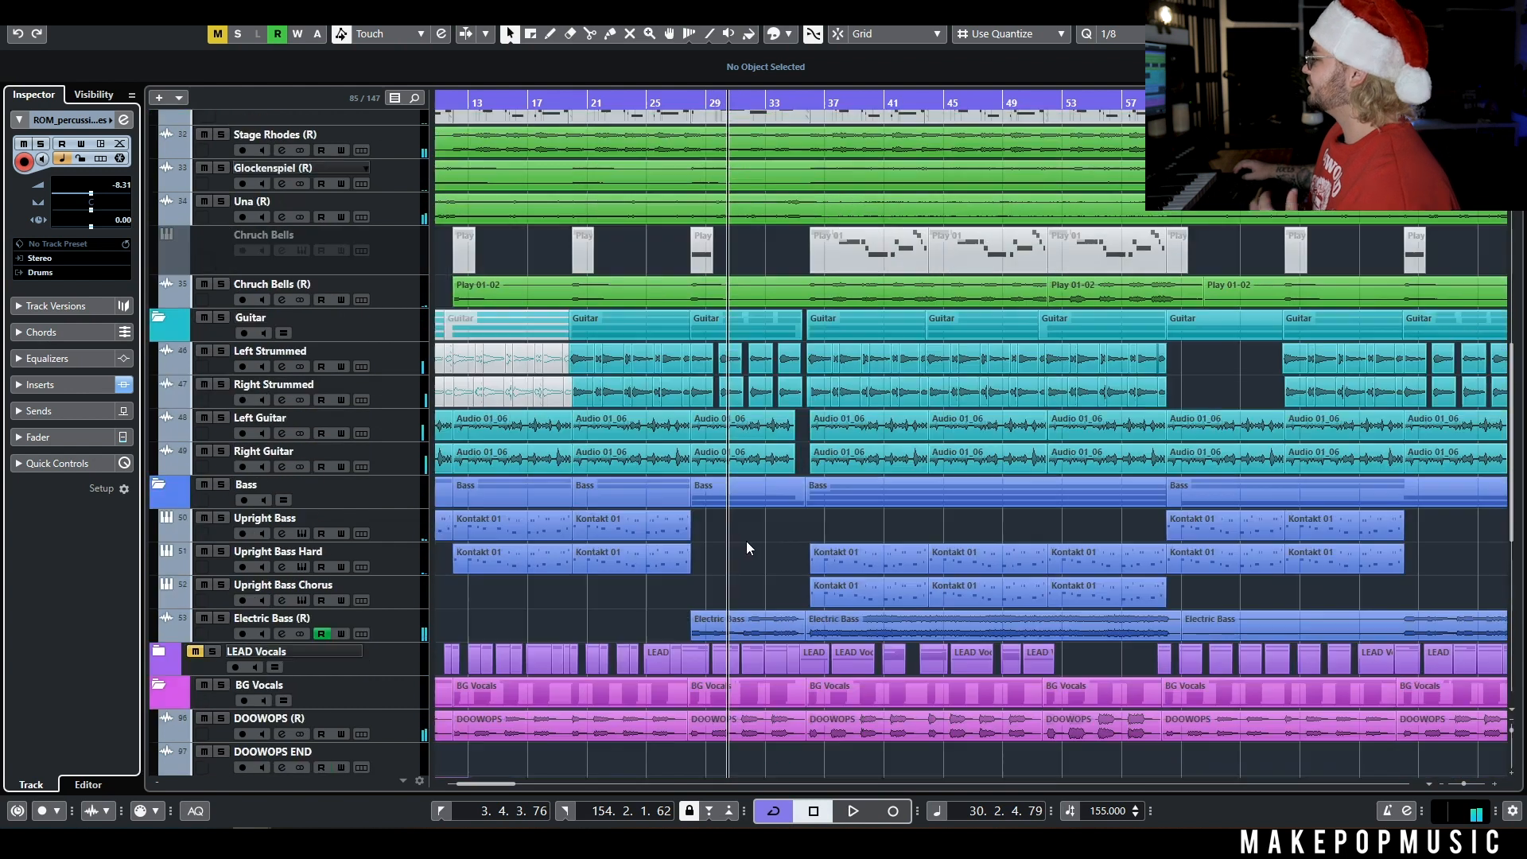
{"action": "scroll", "coordinate": [735, 559], "scroll_direction": "down", "scroll_amount": 2}
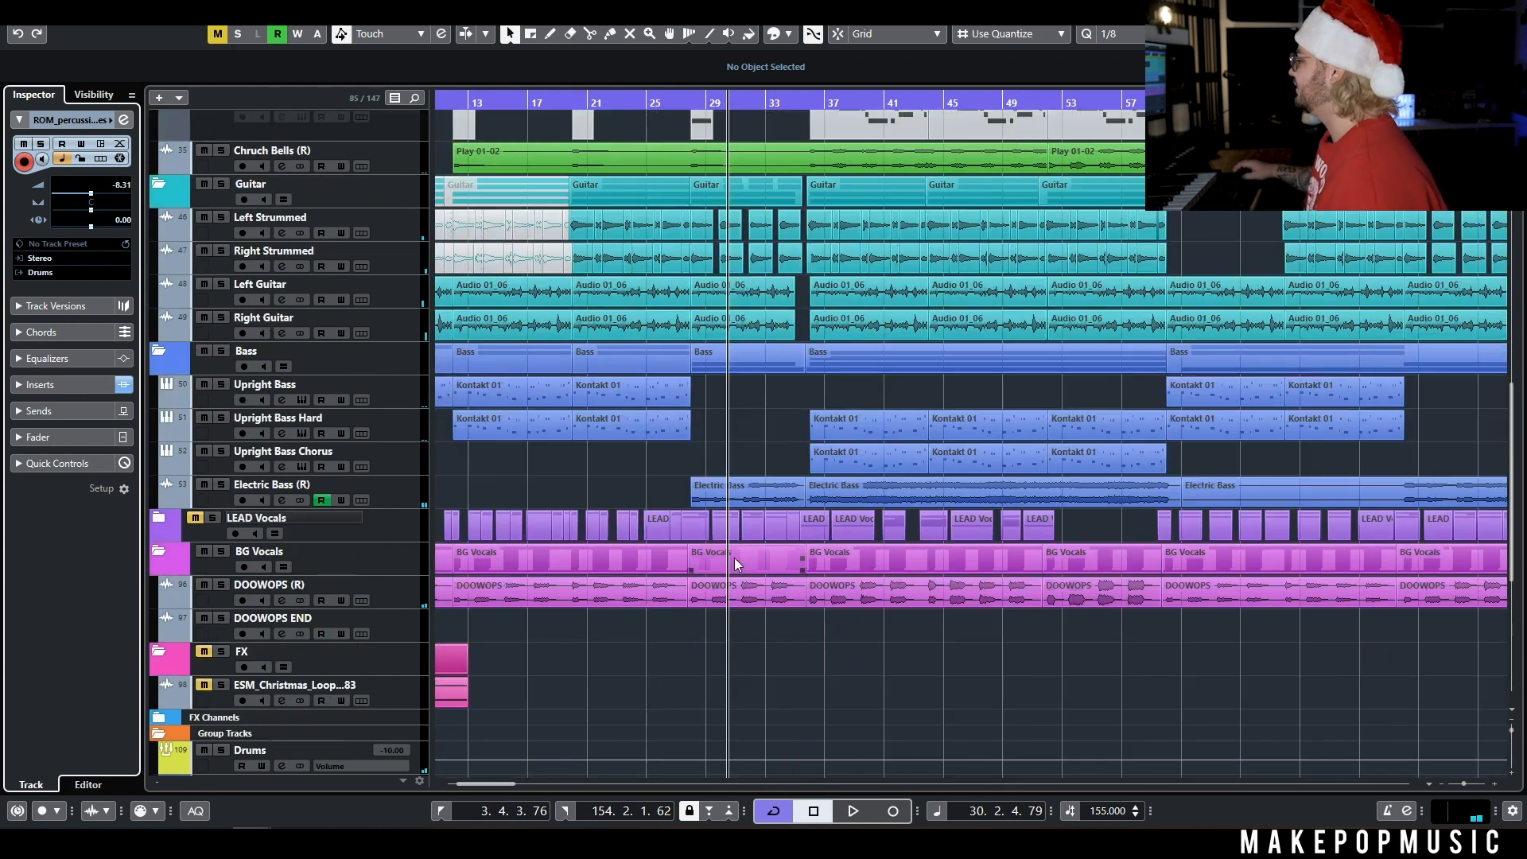
{"action": "scroll", "coordinate": [718, 522], "scroll_direction": "up", "scroll_amount": 4}
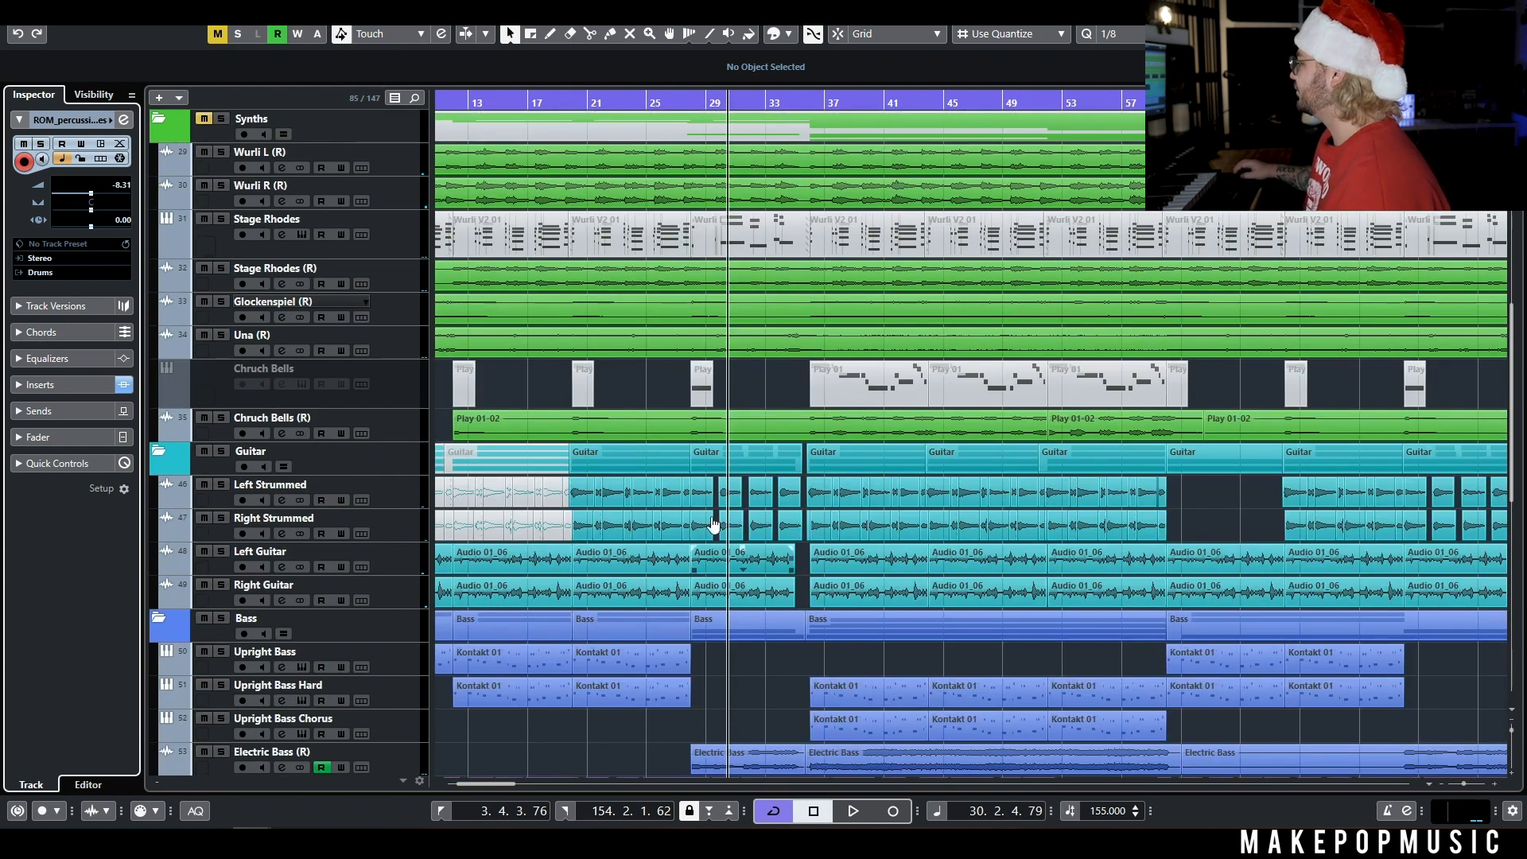
{"action": "scroll", "coordinate": [719, 557], "scroll_direction": "up", "scroll_amount": 2}
{"action": "scroll", "coordinate": [750, 484], "scroll_direction": "down", "scroll_amount": 4}
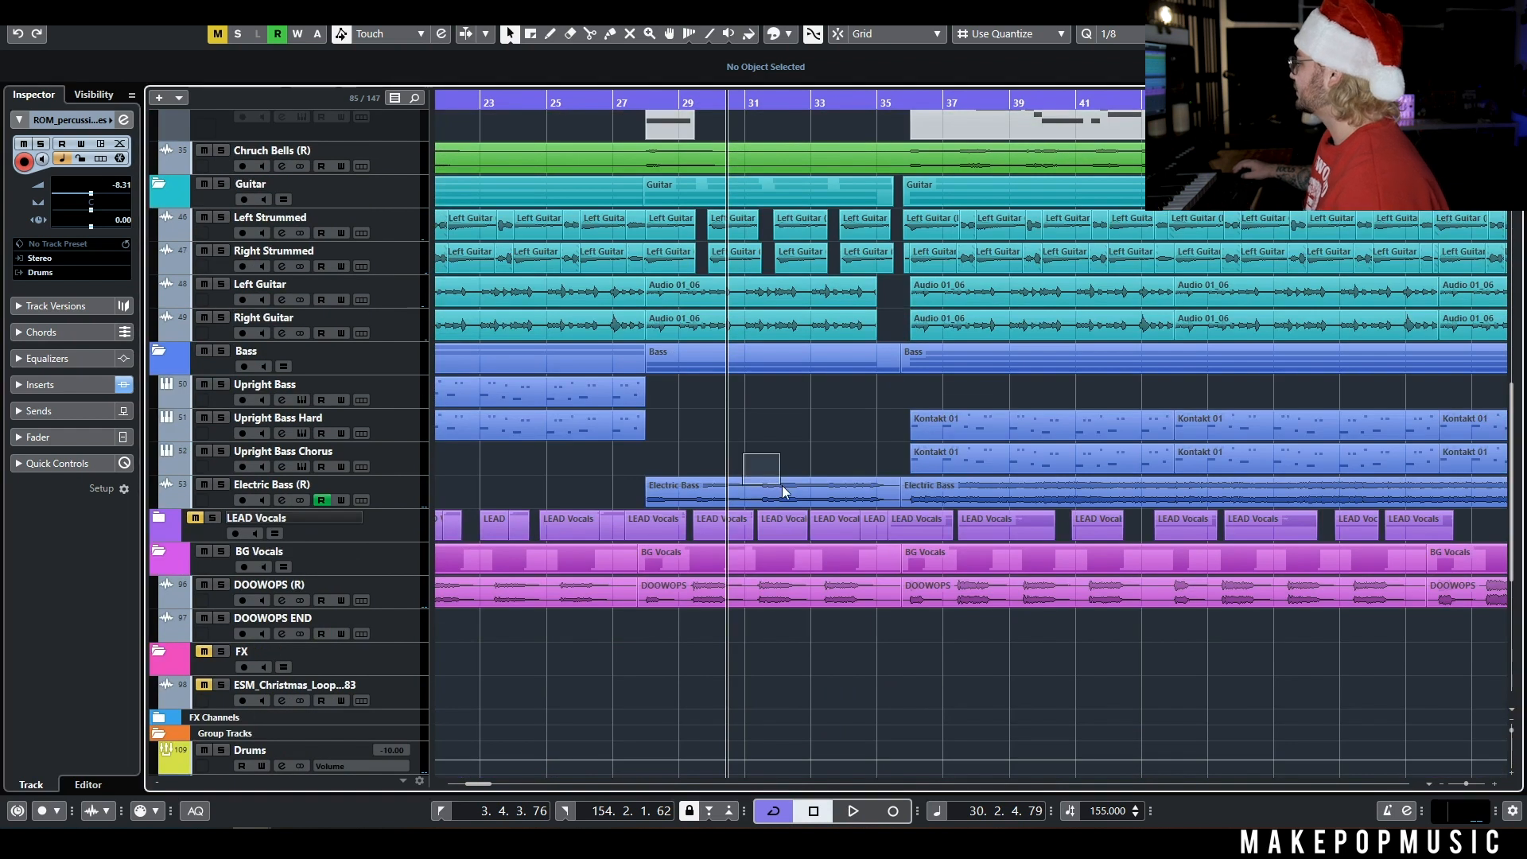
{"action": "left_click", "coordinate": [779, 488]}
{"action": "scroll", "coordinate": [787, 485], "scroll_direction": "up", "scroll_amount": 6}
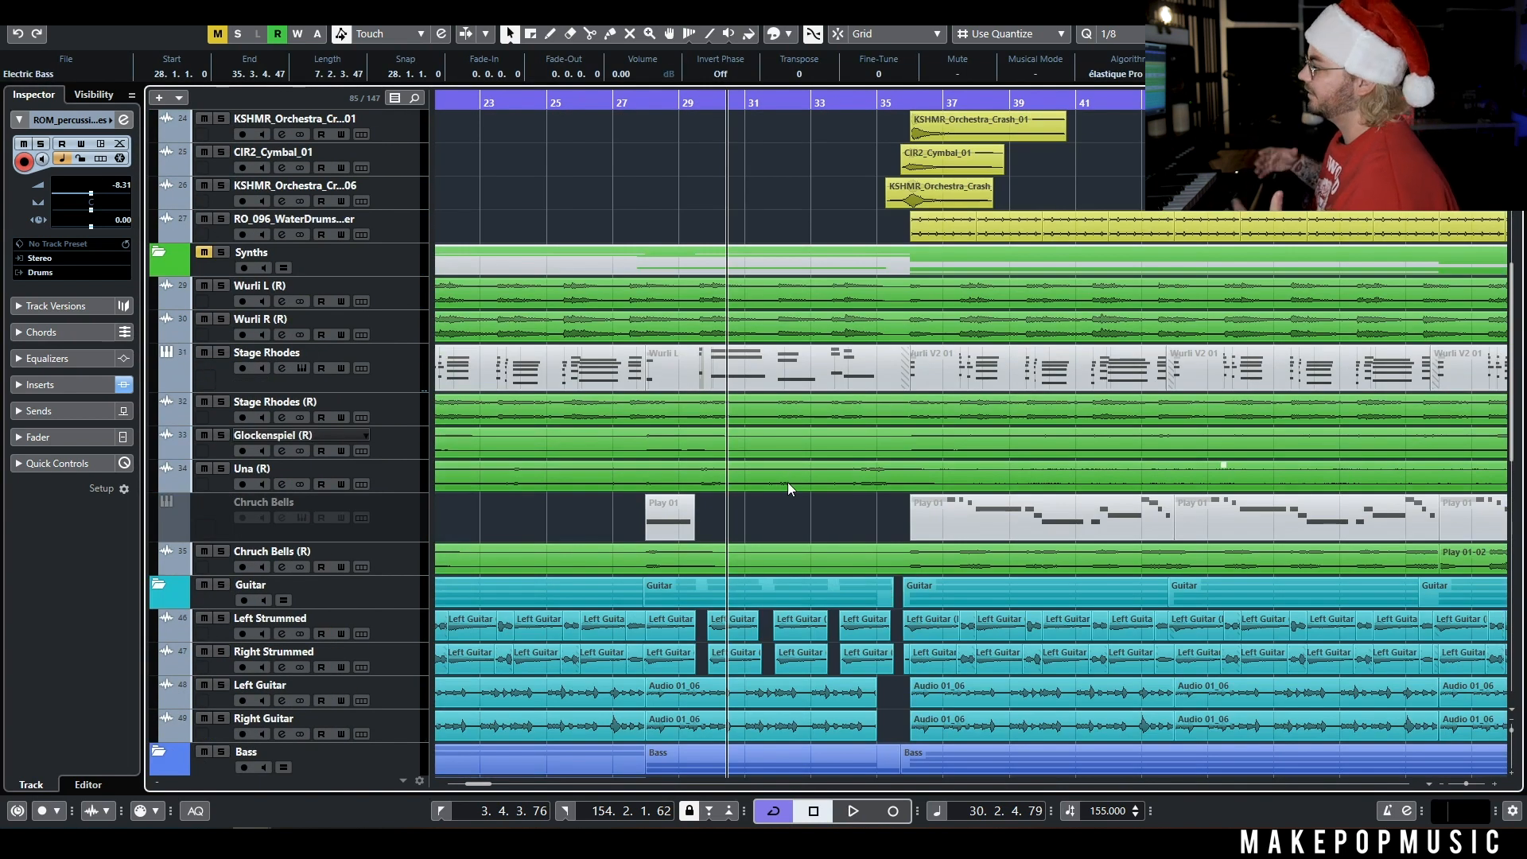
Point out the Wurli R, Stage Rhodes and Glockenspiel clips, and select the Left Guitar and Right Guitar clips at bar 28.
{"action": "left_click", "coordinate": [624, 328]}
{"action": "left_click", "coordinate": [662, 408]}
{"action": "left_click", "coordinate": [670, 443]}
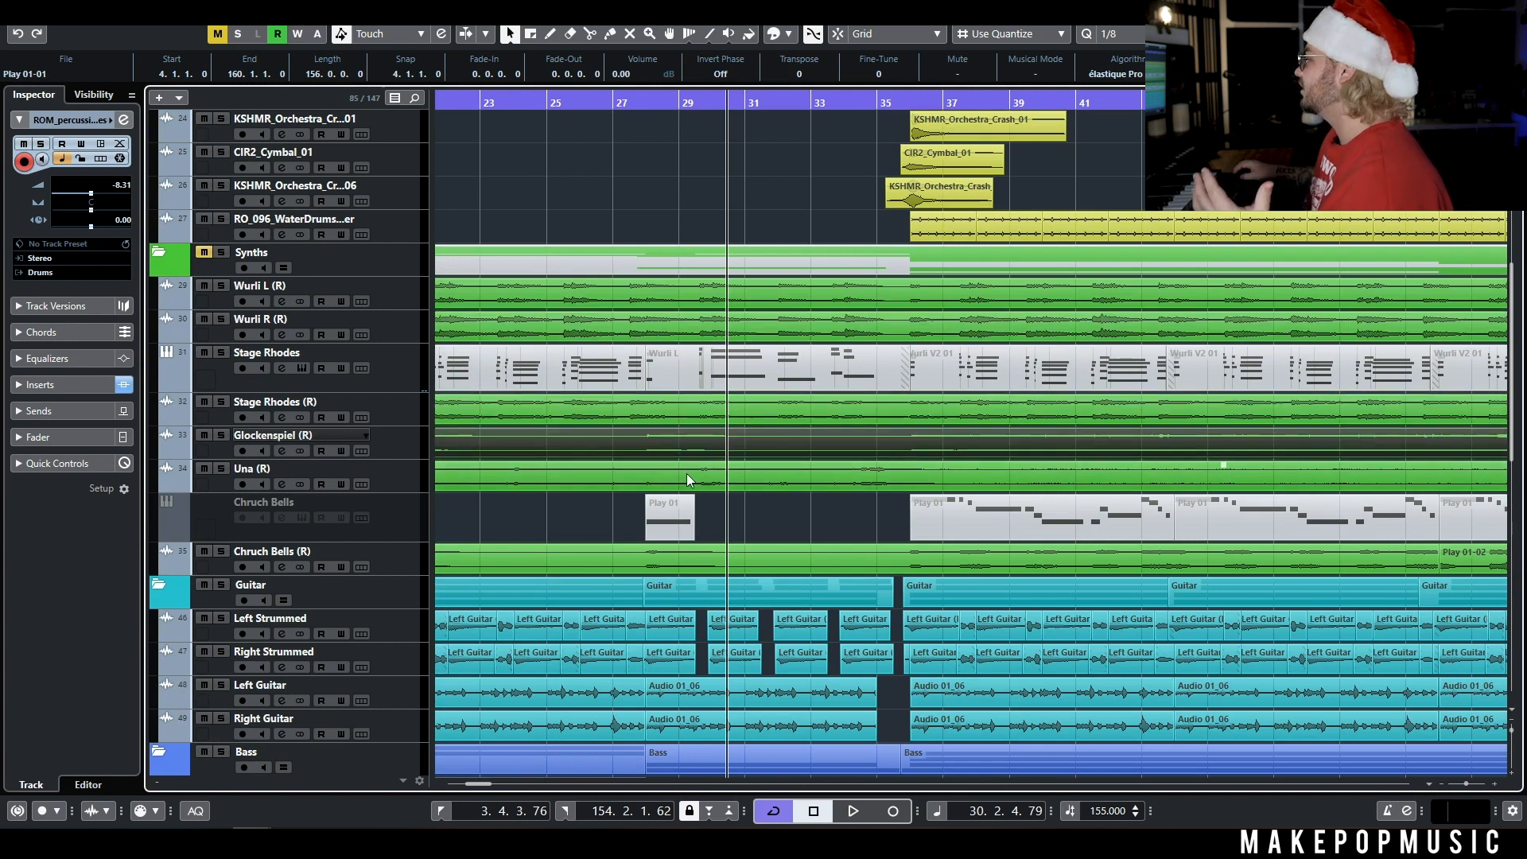
{"action": "scroll", "coordinate": [784, 537], "scroll_direction": "down", "scroll_amount": 4}
{"action": "left_click_drag", "start_coordinate": [880, 443], "coordinate": [838, 470]}
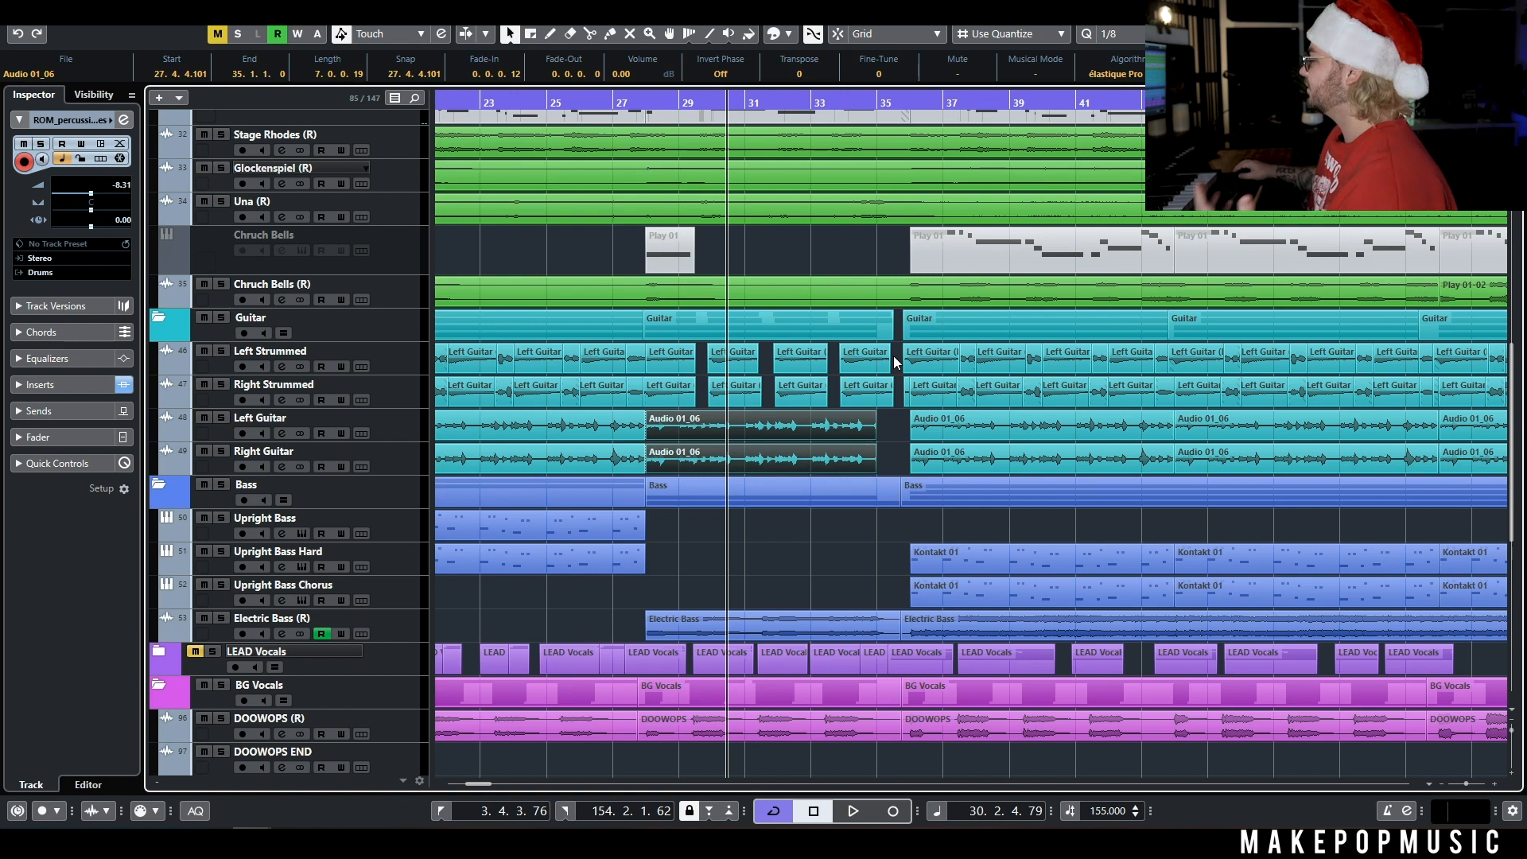
Solo Electric Bass (R), play it from bar 28 with its track selected, and stop playback.
{"action": "left_click", "coordinate": [819, 614]}
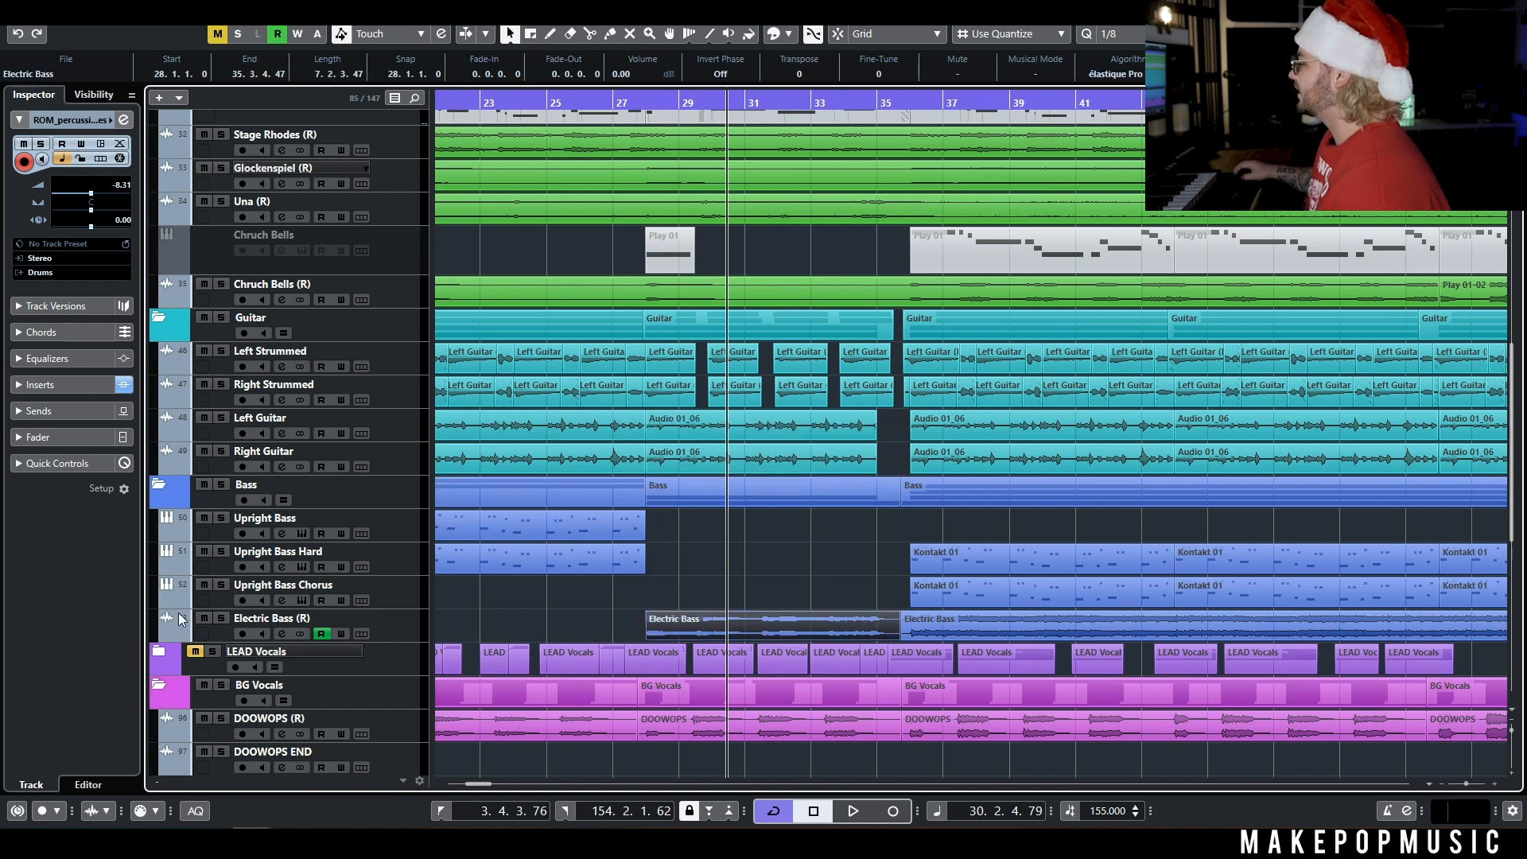
{"action": "left_click", "coordinate": [221, 618]}
{"action": "left_click", "coordinate": [640, 99]}
{"action": "key", "text": "space"}
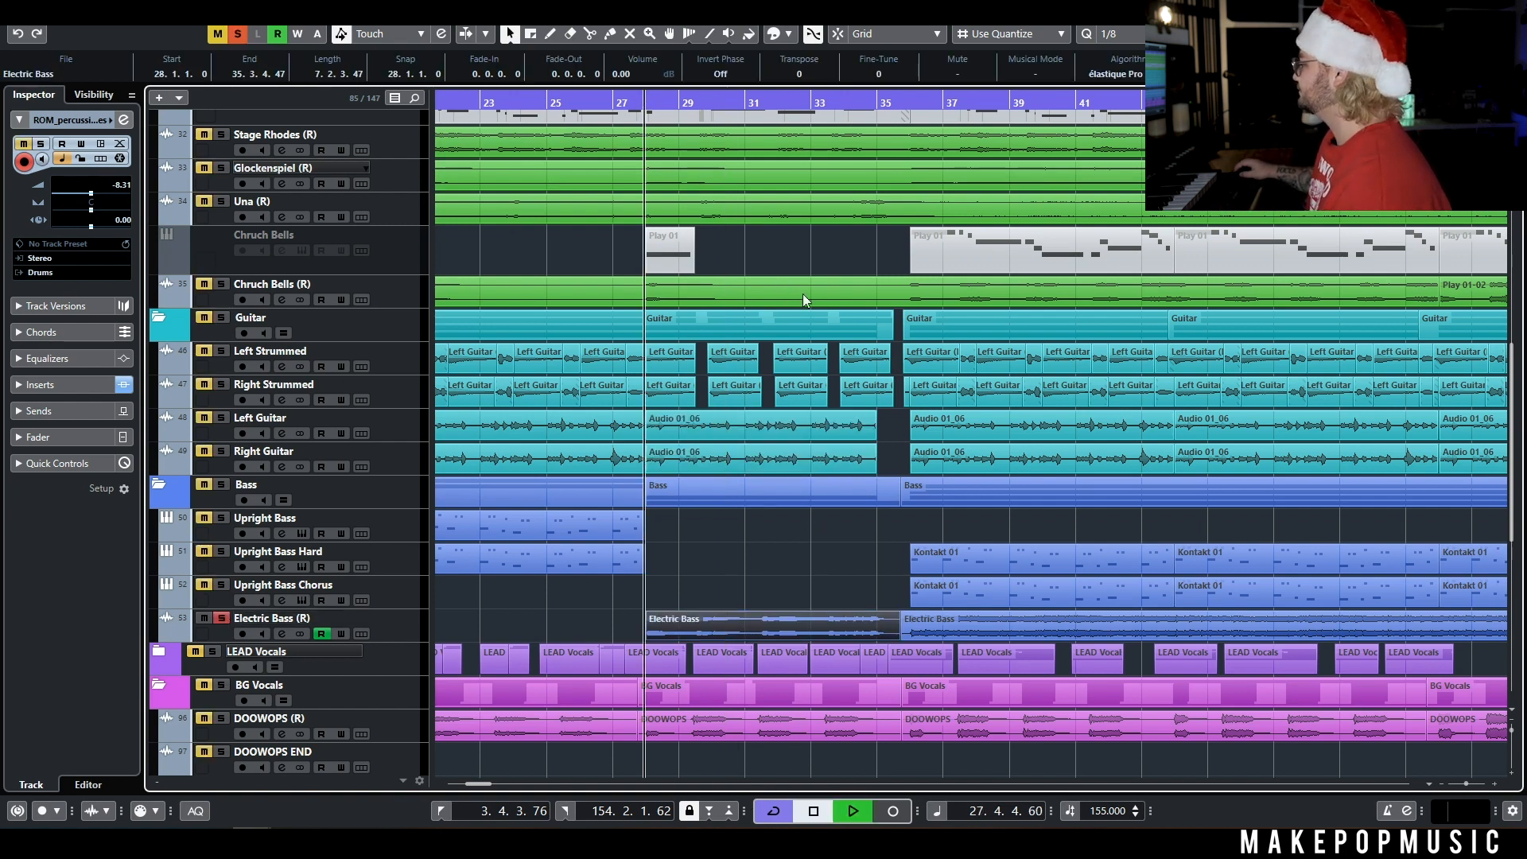
{"action": "left_click", "coordinate": [407, 625]}
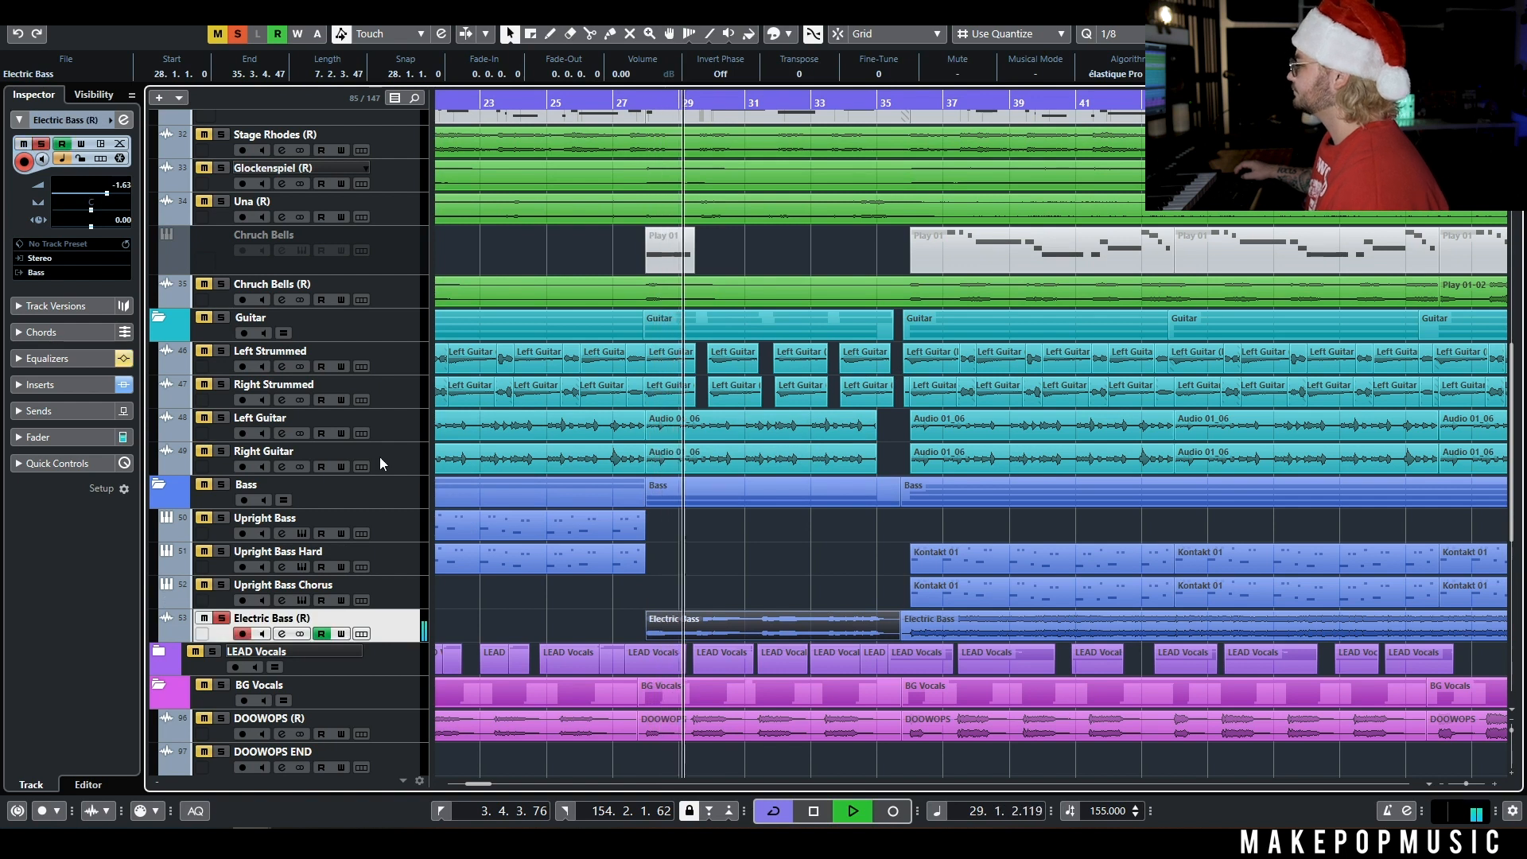
{"action": "key", "text": "space"}
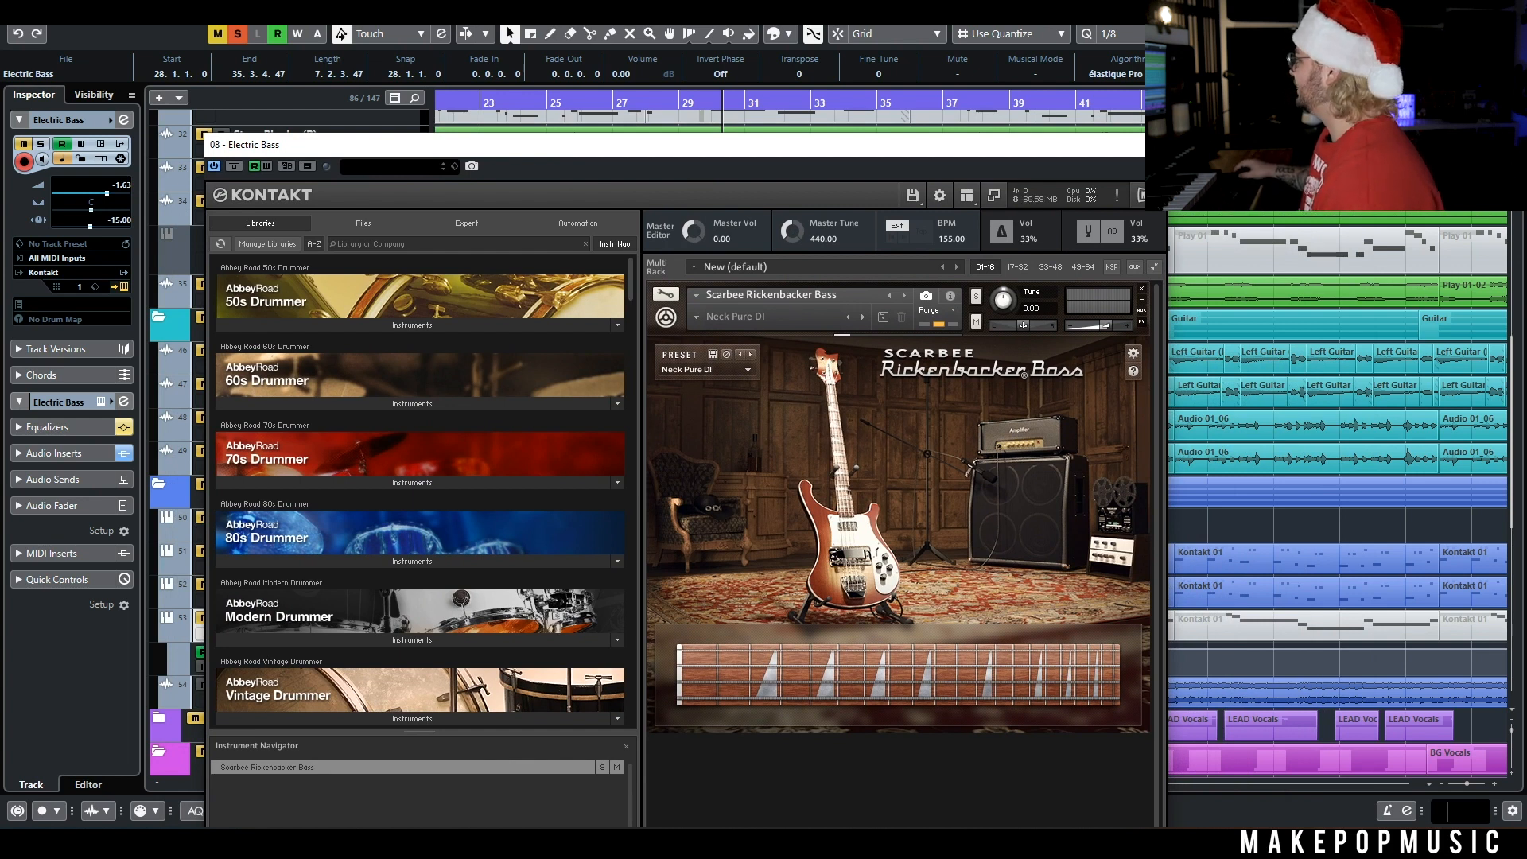
View the Scarbee Rickenbacker Bass instrument and the channel settings of Electric Bass (R), and close both.
{"action": "left_click", "coordinate": [1154, 144]}
{"action": "left_click", "coordinate": [280, 699]}
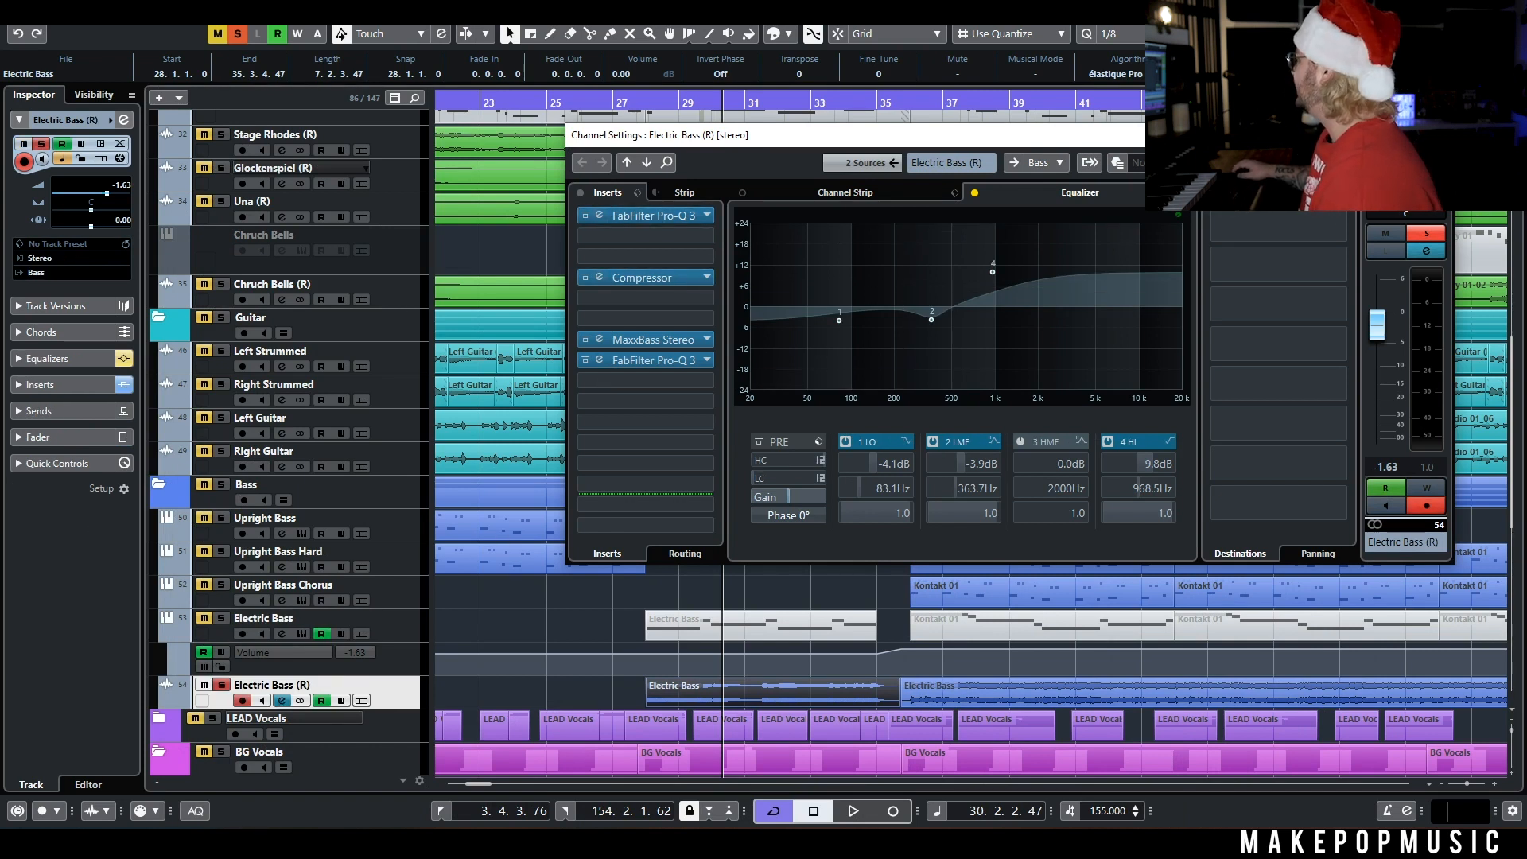
{"action": "key", "text": "Escape"}
Play the soloed Electric Bass (R) from about bar 27, add the Guitar folder to the solo, and stop playback.
{"action": "left_click", "coordinate": [635, 99]}
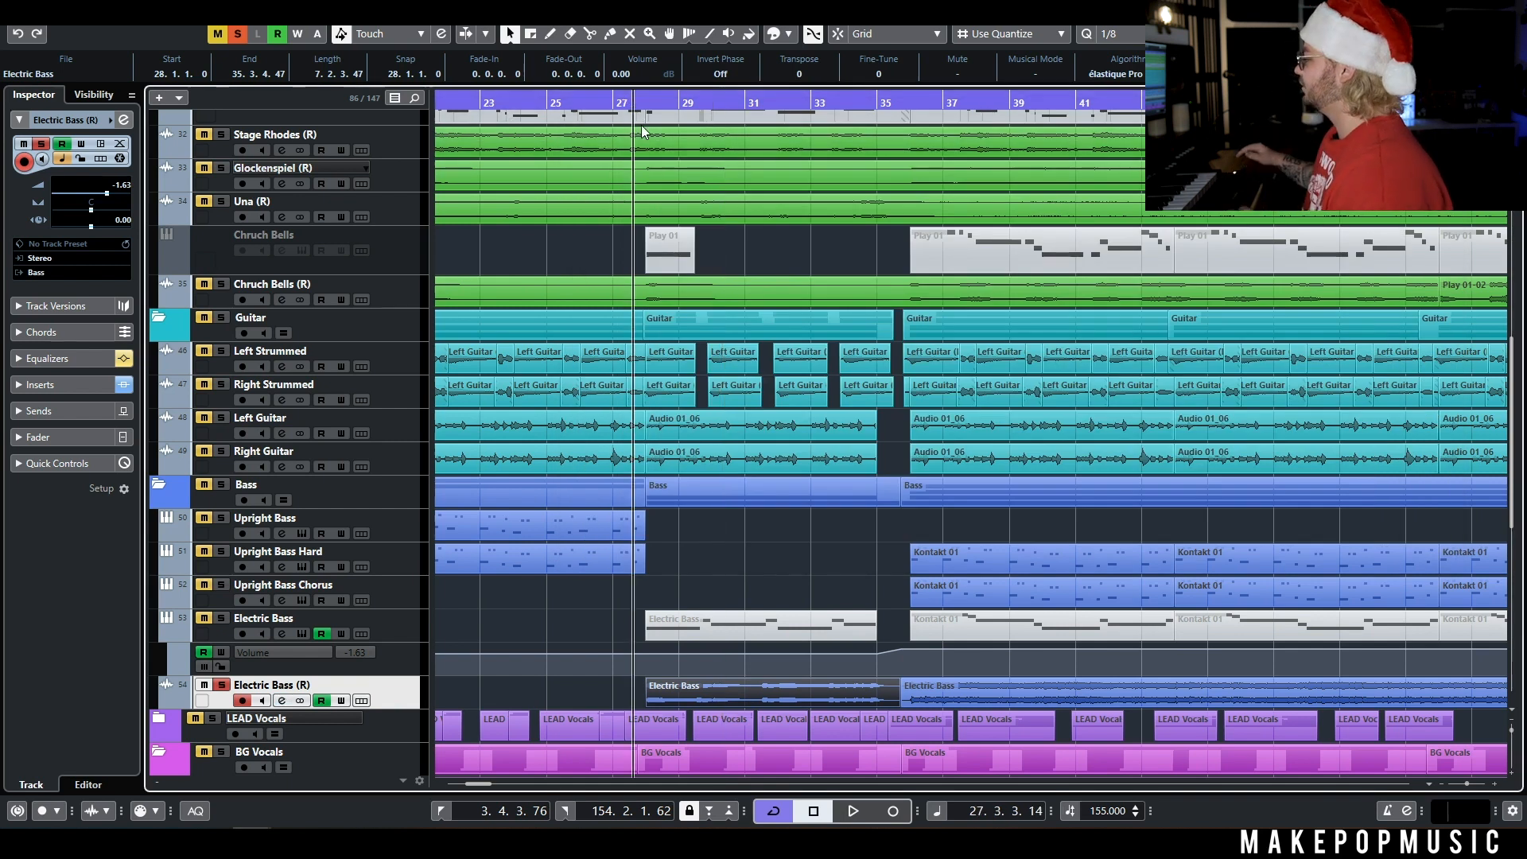
{"action": "key", "text": "space"}
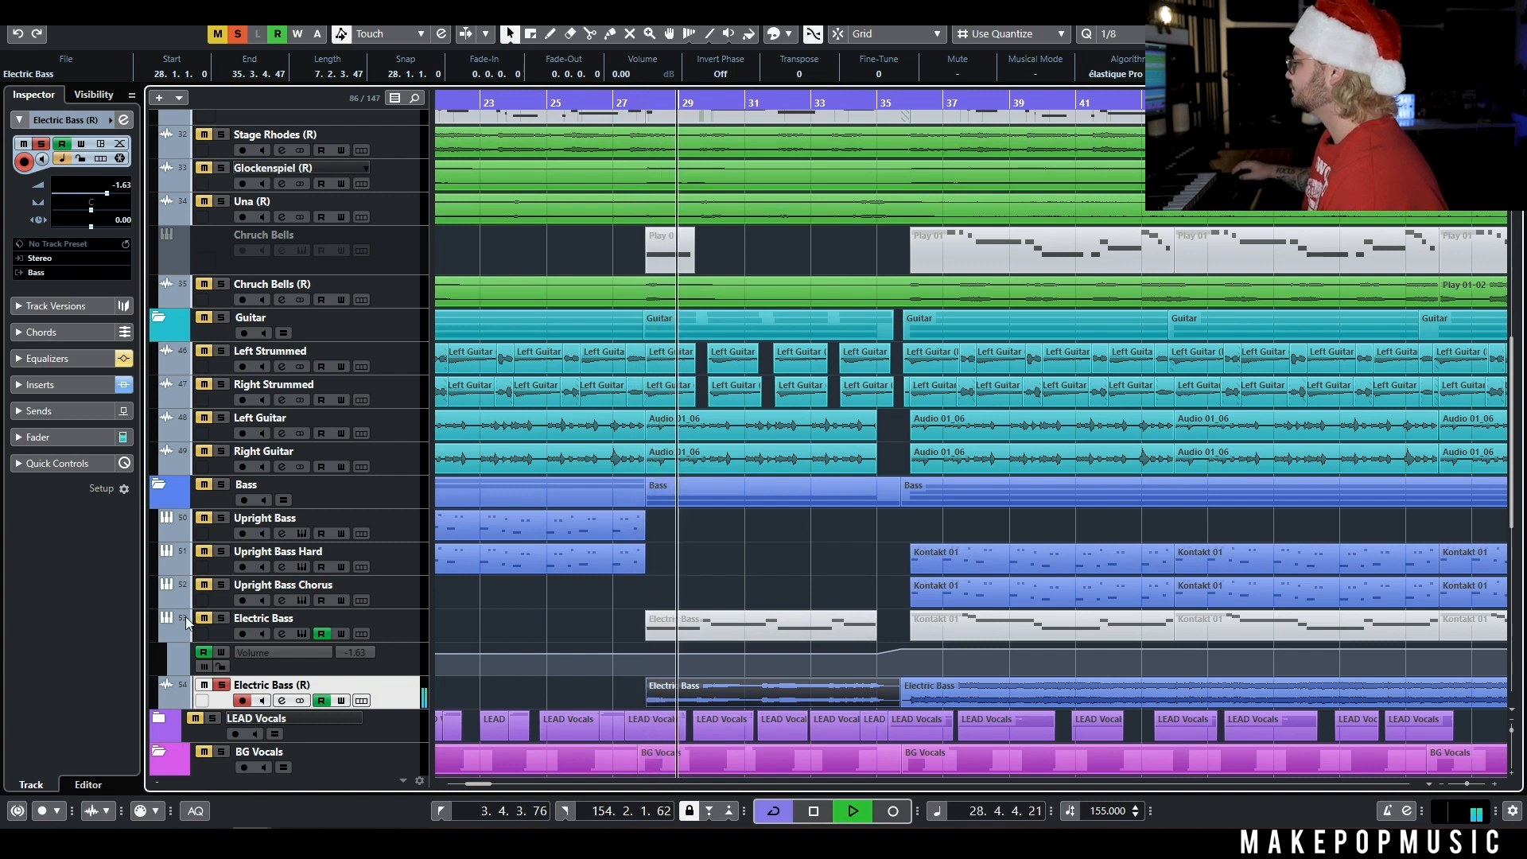
{"action": "left_click", "coordinate": [221, 318]}
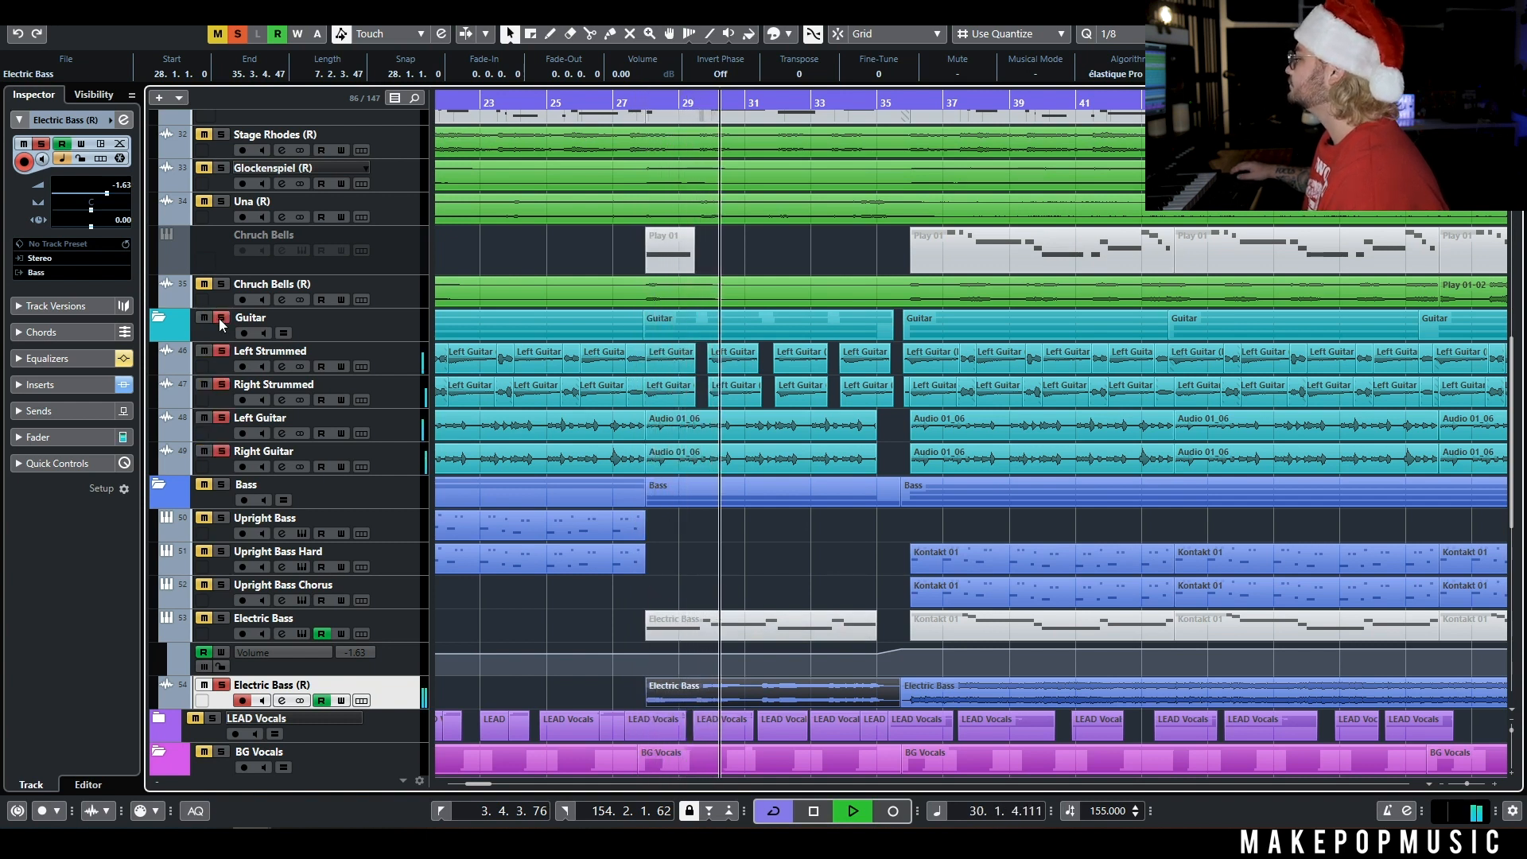
{"action": "key", "text": "space"}
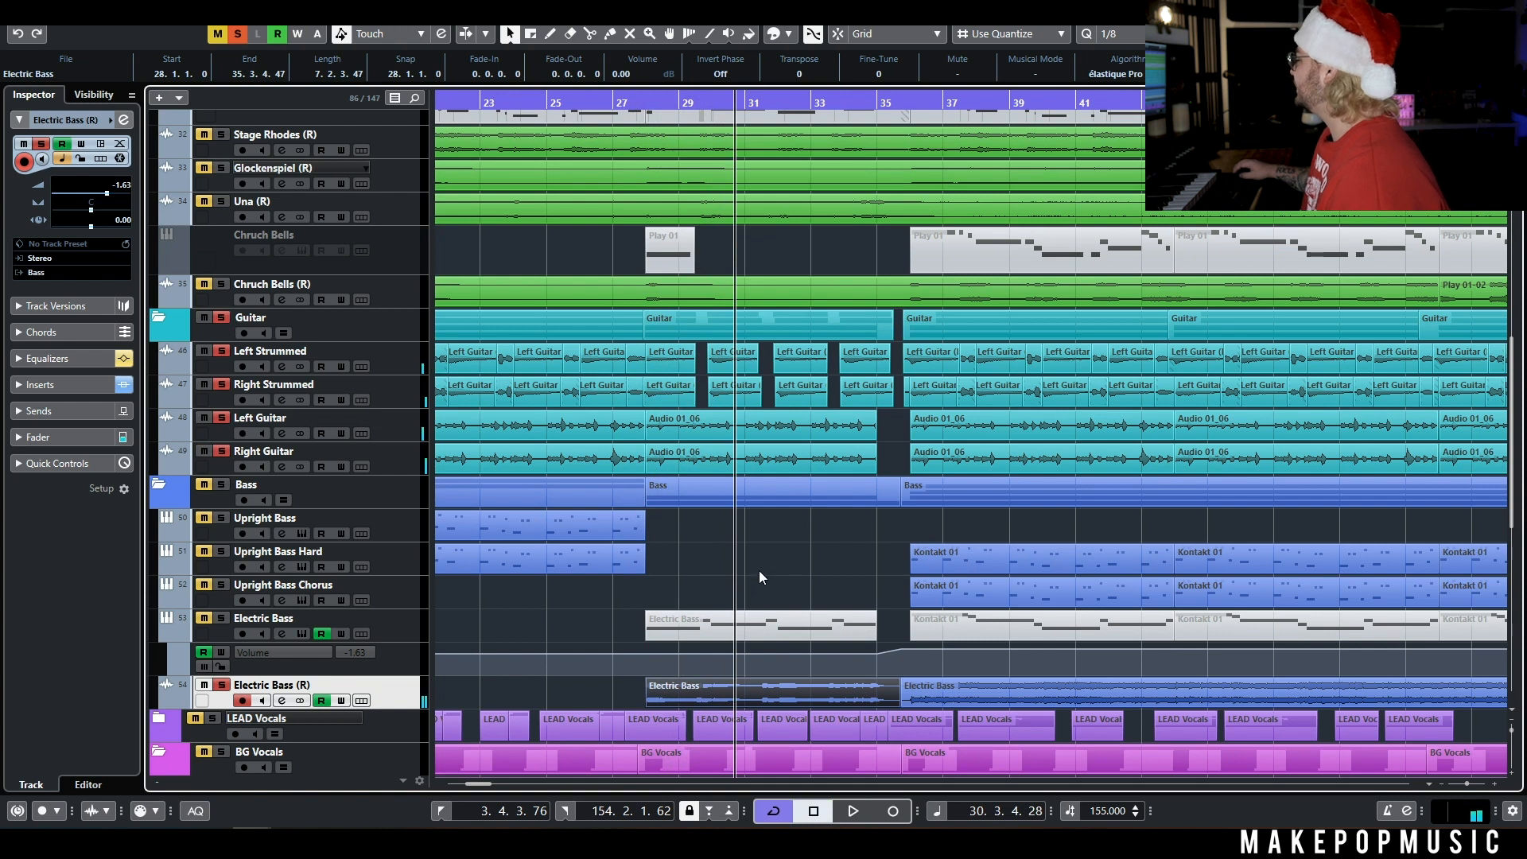
Clear all solos and show the hidden kick, snare, toms, cymbals, Mac Snap and Lazy Snap tracks around bar 35.
{"action": "key", "text": "g"}
{"action": "scroll", "coordinate": [803, 531], "scroll_direction": "right", "scroll_amount": 3}
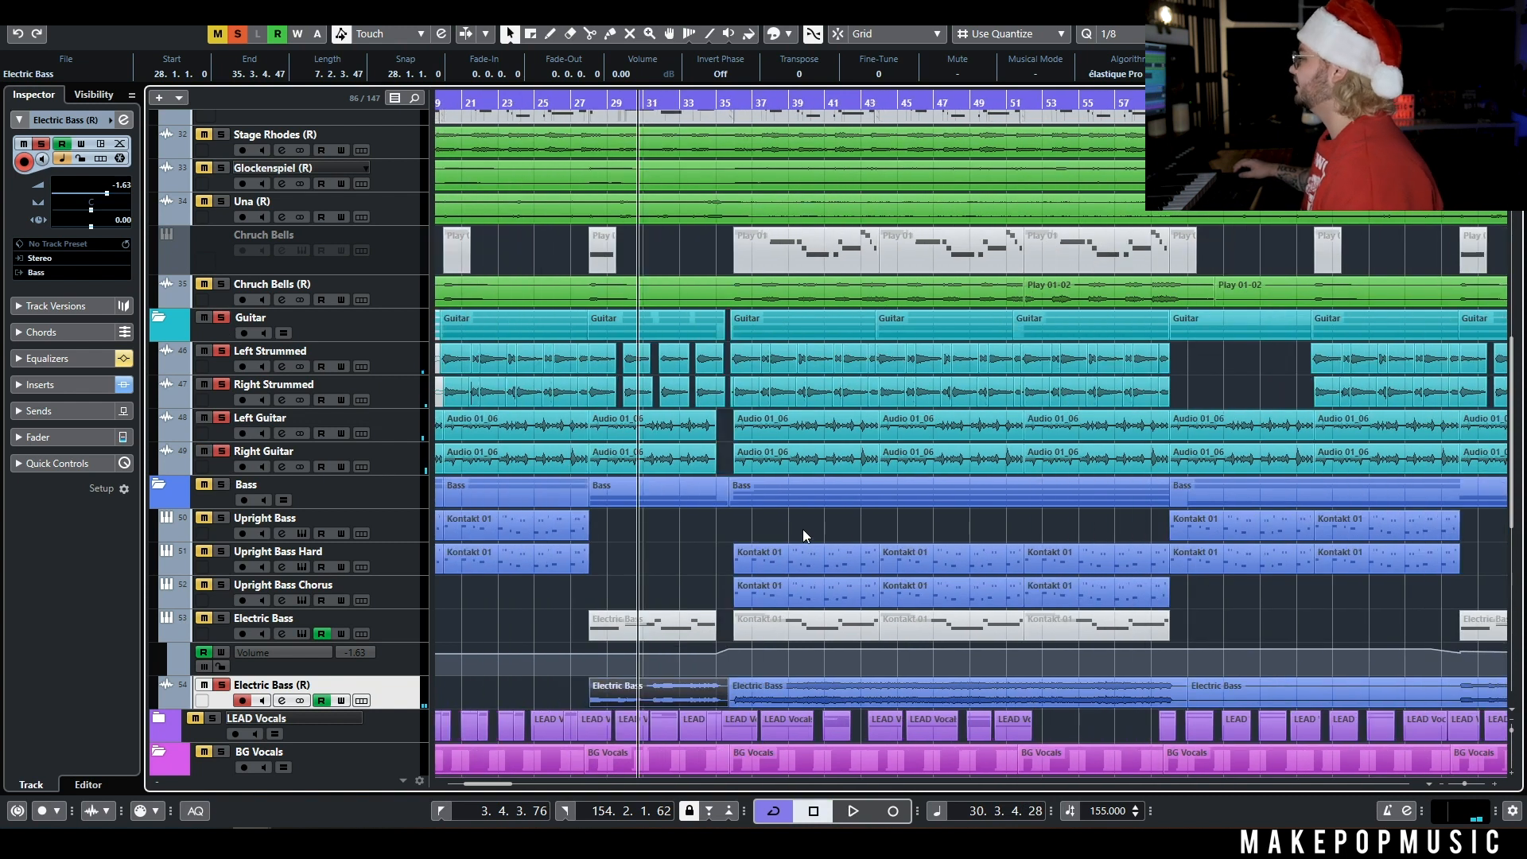
{"action": "scroll", "coordinate": [755, 529], "scroll_direction": "up", "scroll_amount": 5}
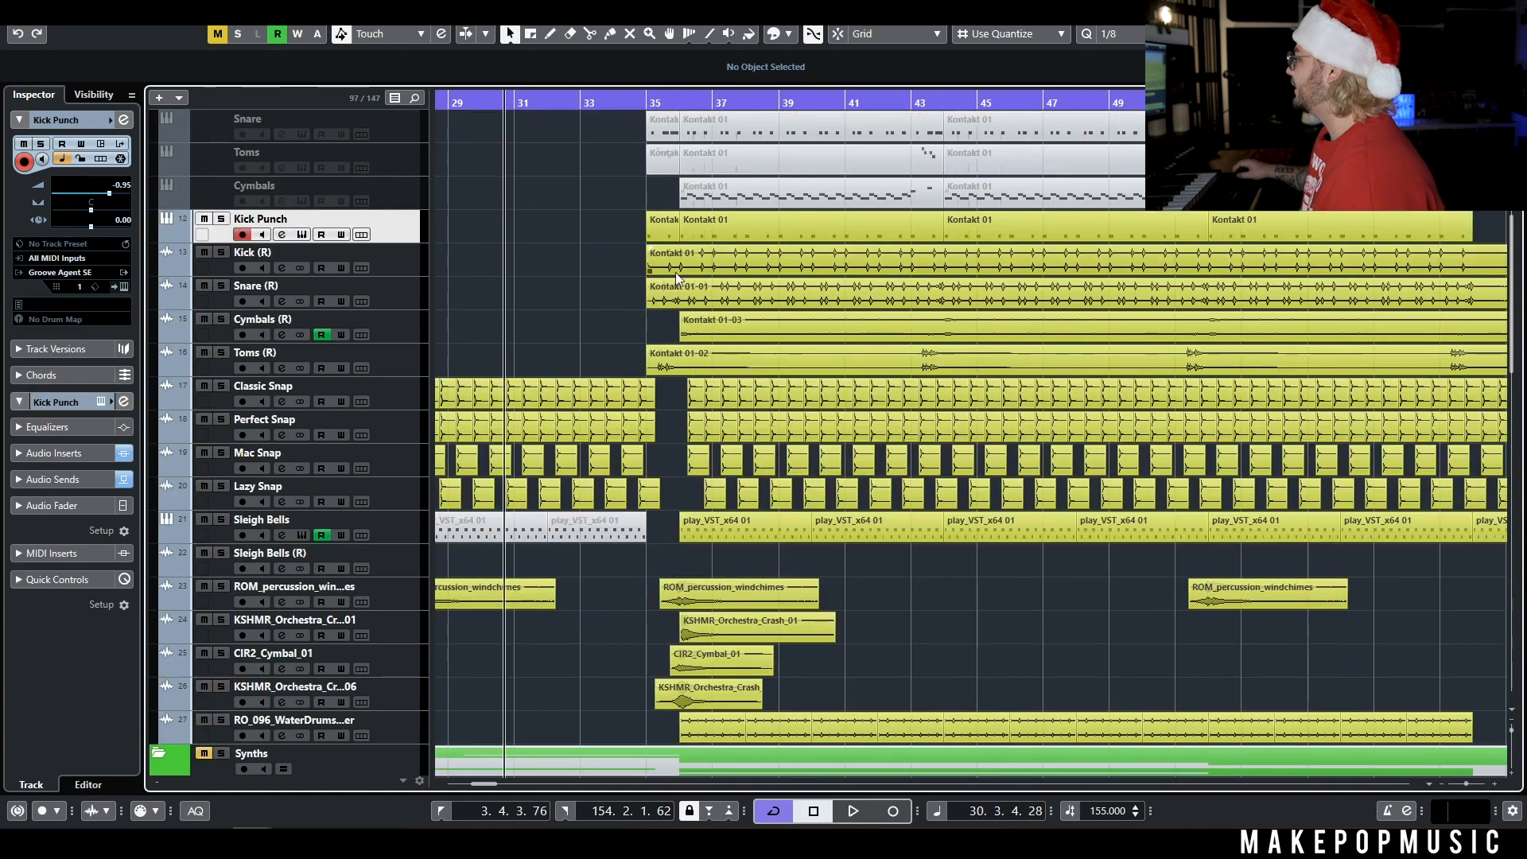
{"action": "key", "text": "h"}
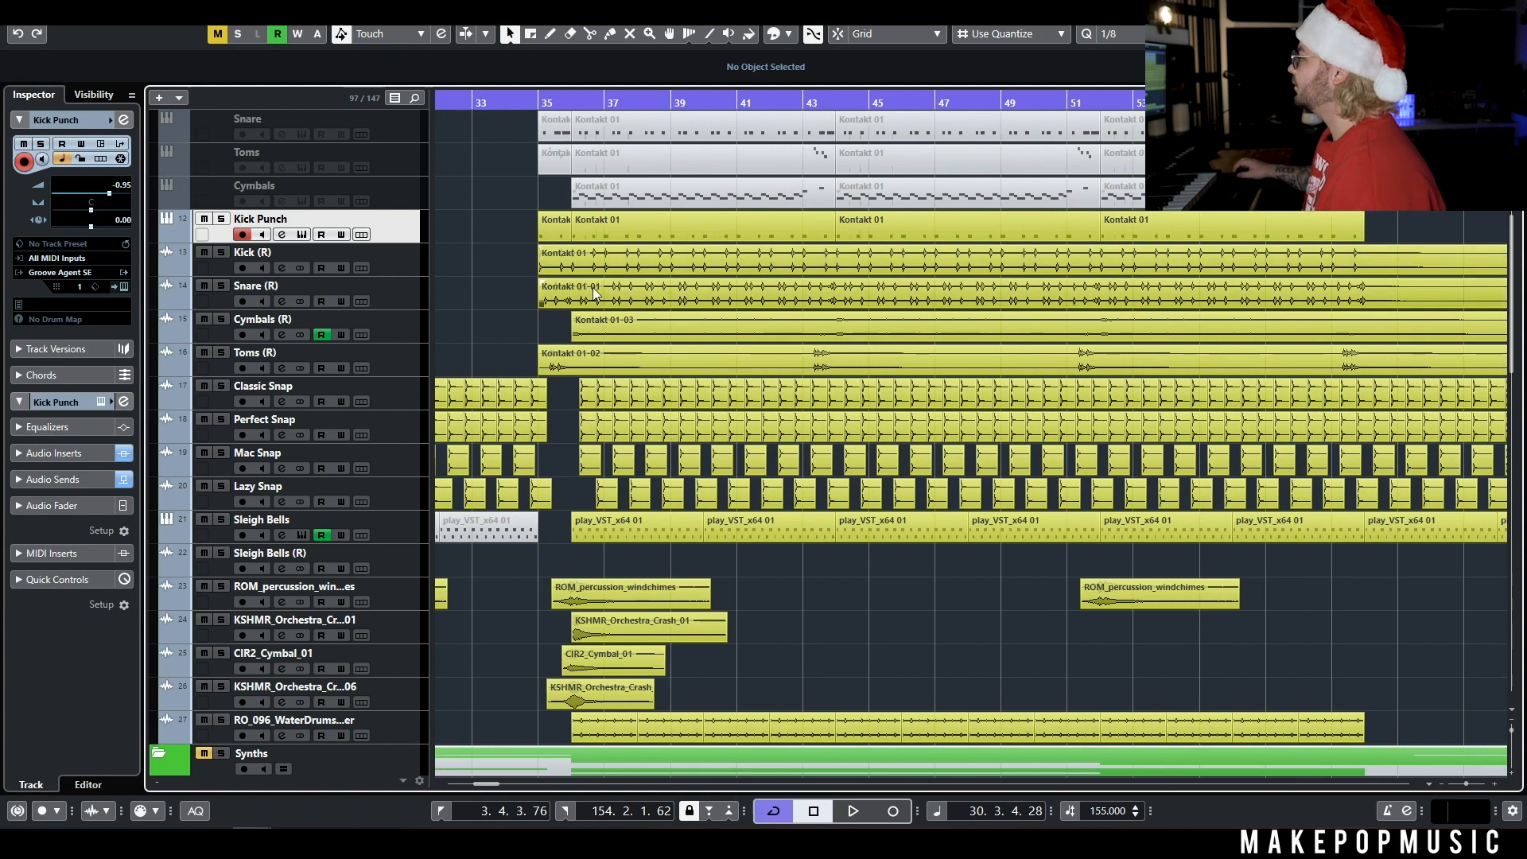
{"action": "scroll", "coordinate": [568, 318], "scroll_direction": "right", "scroll_amount": 2}
{"action": "scroll", "coordinate": [567, 326], "scroll_direction": "down", "scroll_amount": 4}
{"action": "scroll", "coordinate": [568, 327], "scroll_direction": "down", "scroll_amount": 6}
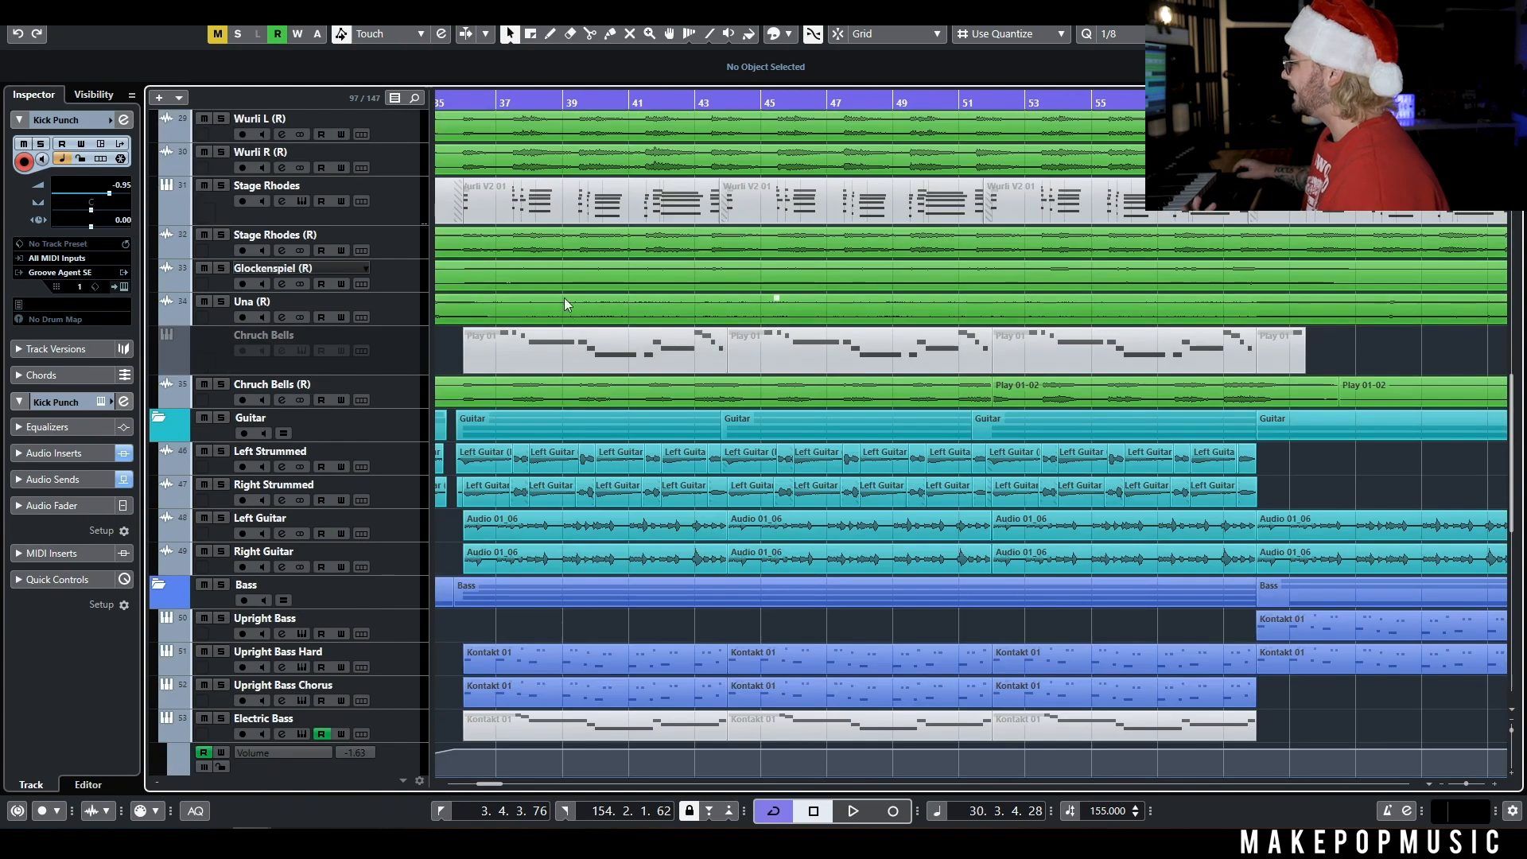
{"action": "scroll", "coordinate": [561, 294], "scroll_direction": "left", "scroll_amount": 2}
{"action": "scroll", "coordinate": [558, 295], "scroll_direction": "up", "scroll_amount": 15}
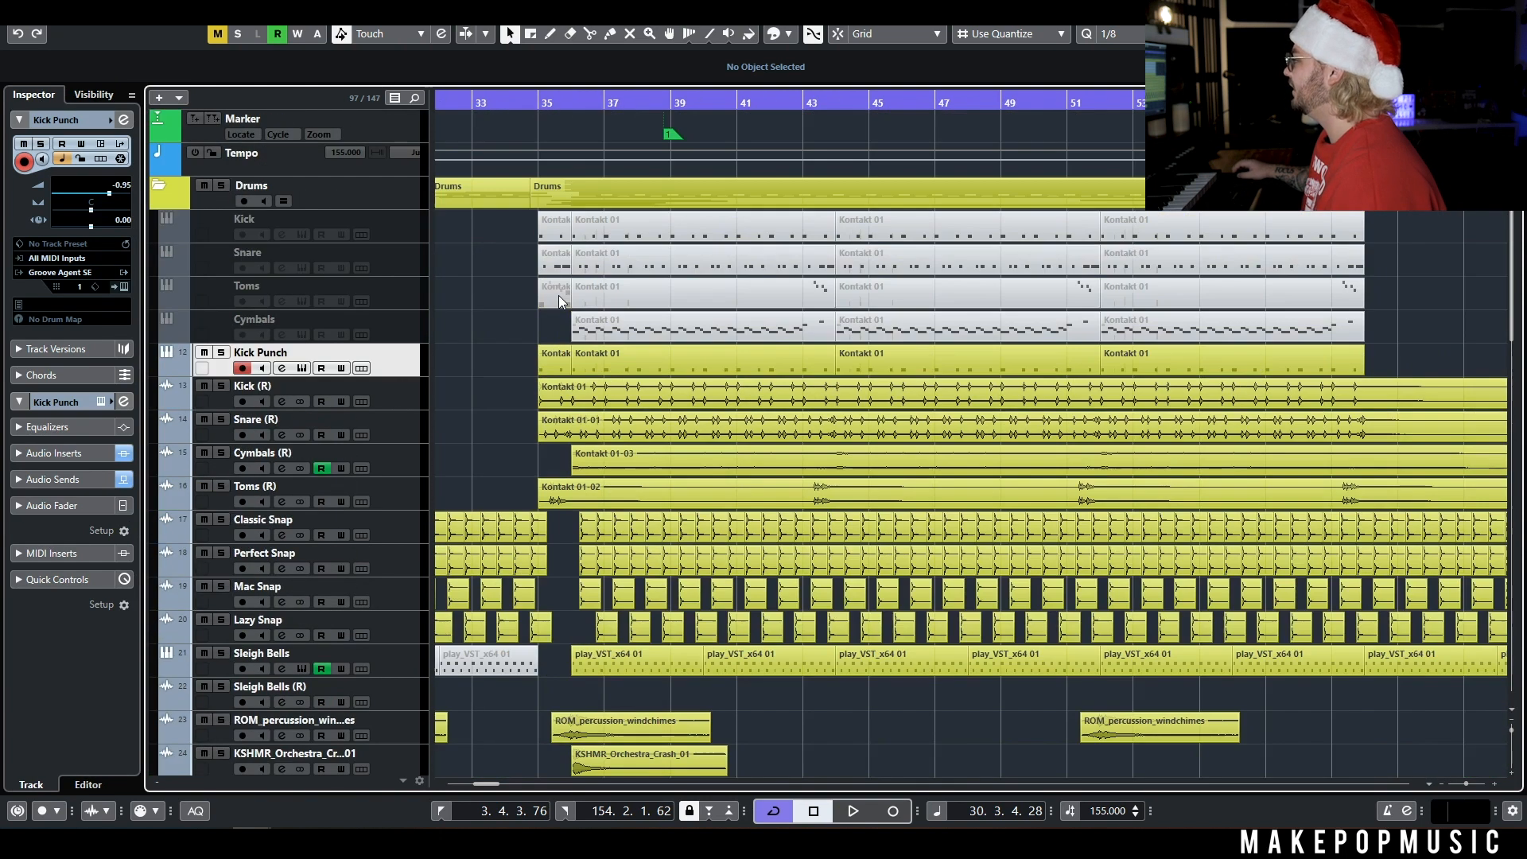
{"action": "left_click", "coordinate": [217, 187]}
{"action": "scroll", "coordinate": [360, 319], "scroll_direction": "down", "scroll_amount": 6}
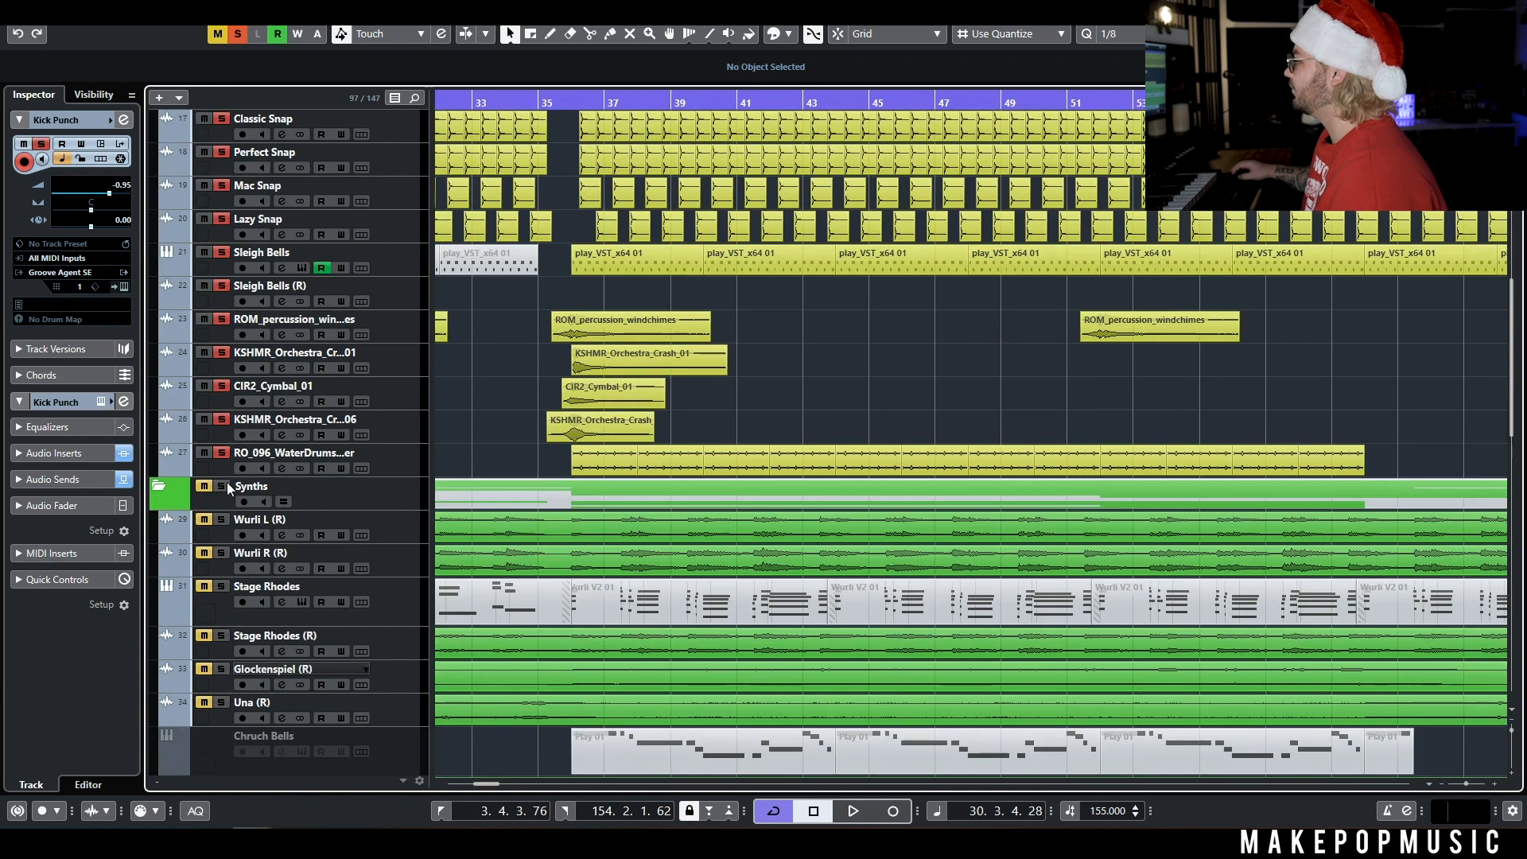
{"action": "scroll", "coordinate": [348, 464], "scroll_direction": "up", "scroll_amount": 6}
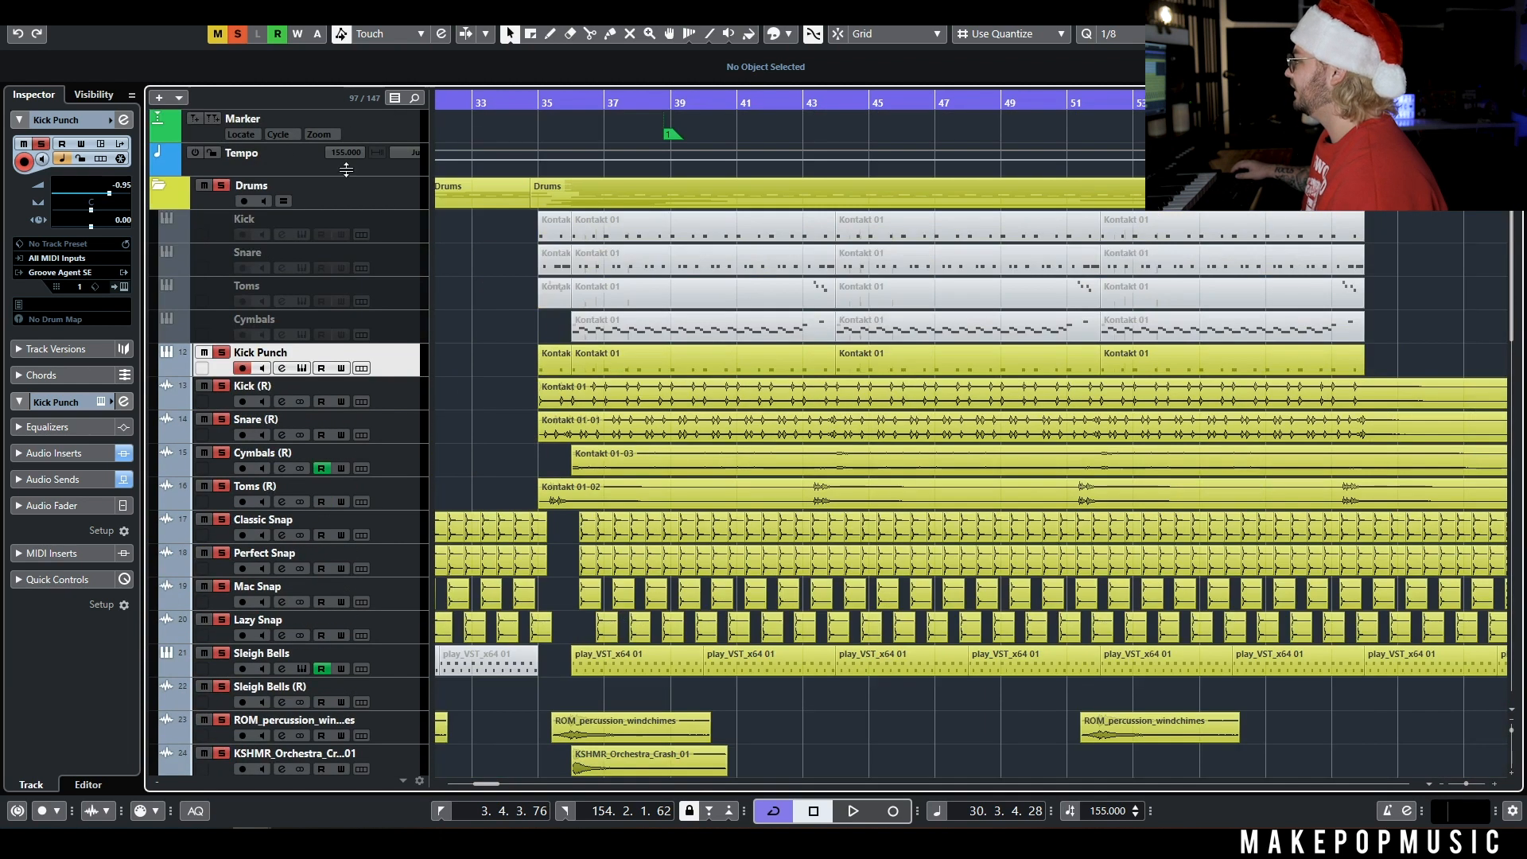
{"action": "left_click", "coordinate": [239, 35]}
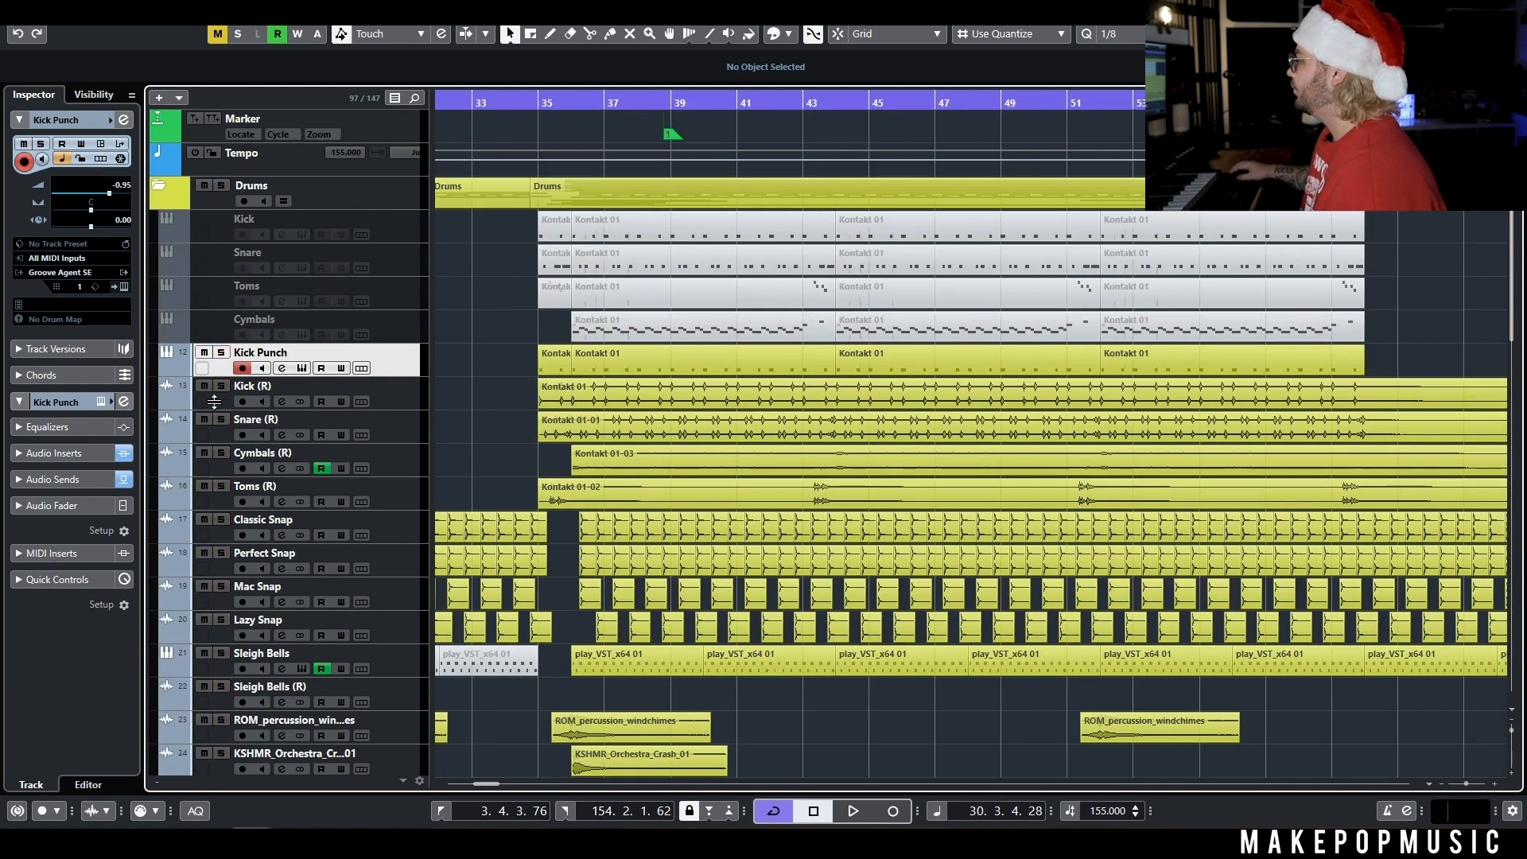
Solo Kick Punch, Kick (R), Snare (R), Cymbals (R) and Toms (R) and play them from just before bar 35.
{"action": "left_click", "coordinate": [221, 352]}
{"action": "left_click", "coordinate": [221, 386]}
{"action": "left_click", "coordinate": [221, 486]}
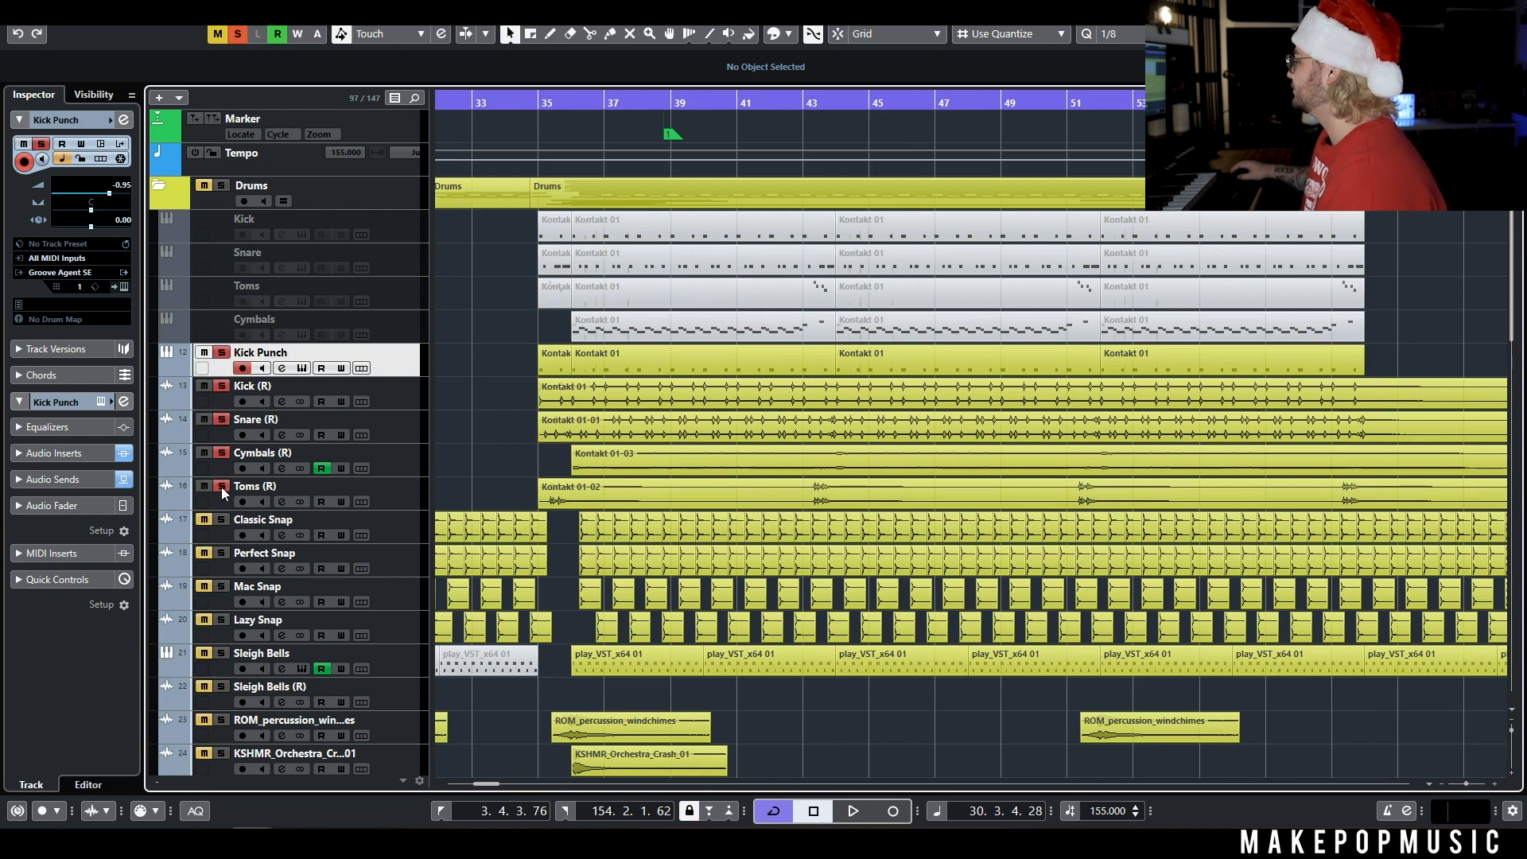
{"action": "left_click", "coordinate": [529, 104]}
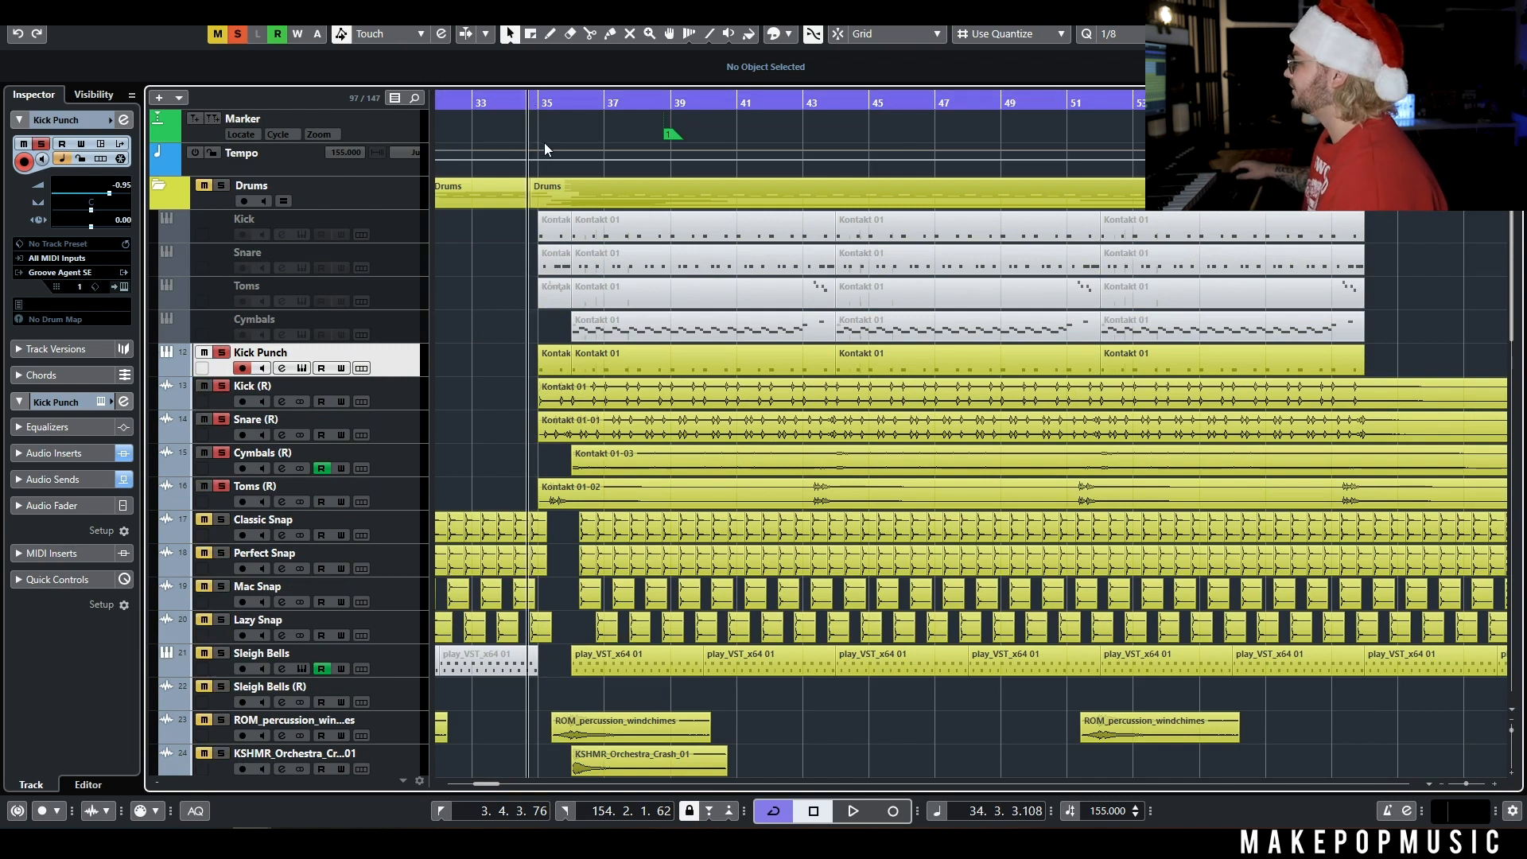
{"action": "key", "text": "space"}
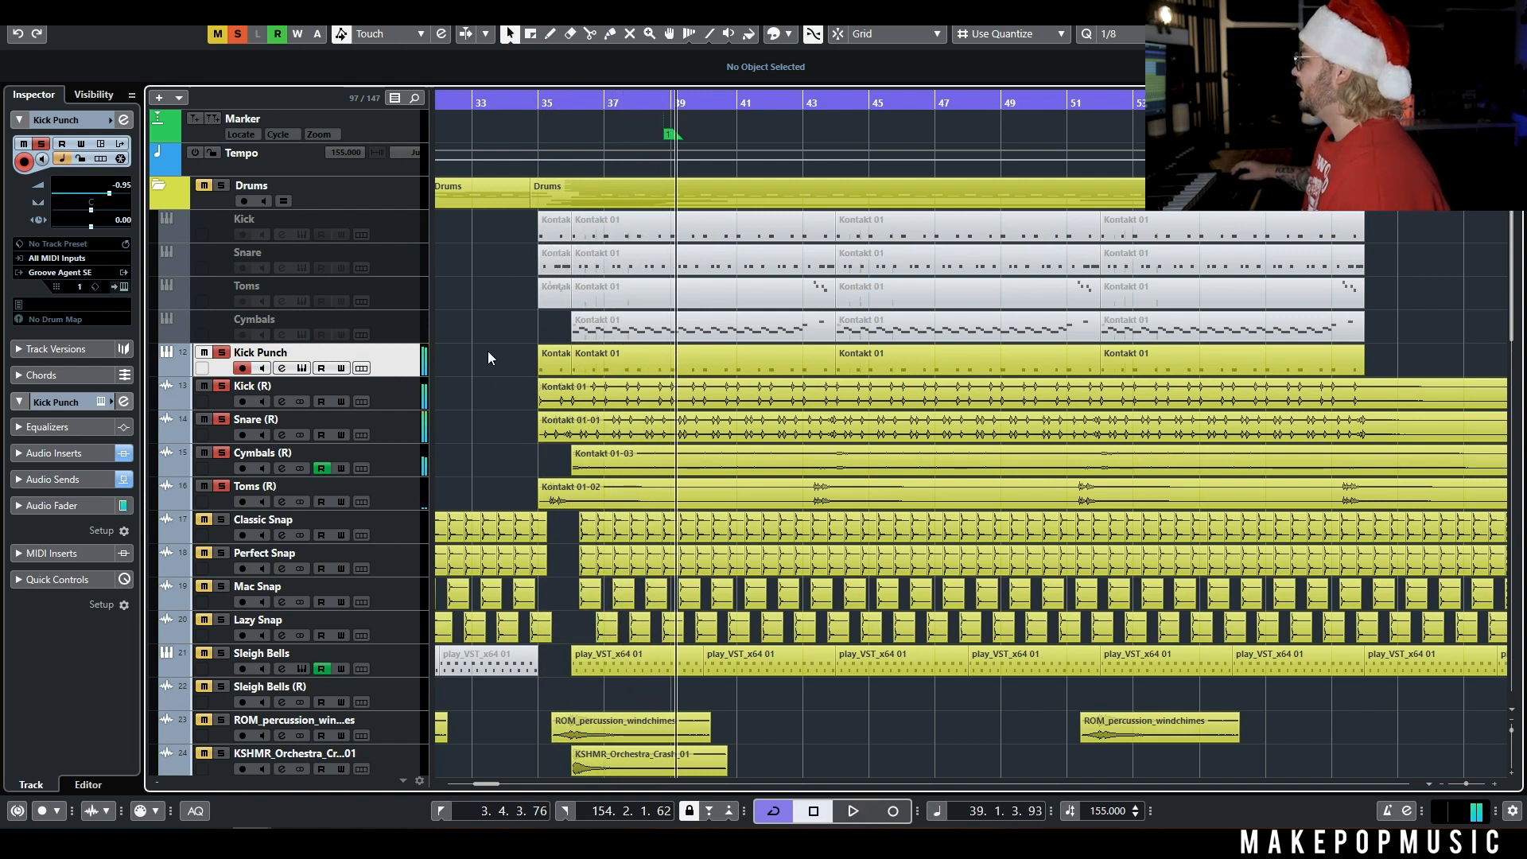
Enable the disabled Kick, Snare, Toms and Cymbals instrument tracks together.
{"action": "left_click", "coordinate": [416, 228]}
{"action": "left_click", "coordinate": [407, 330], "text": "shift"}
{"action": "right_click", "coordinate": [407, 331]}
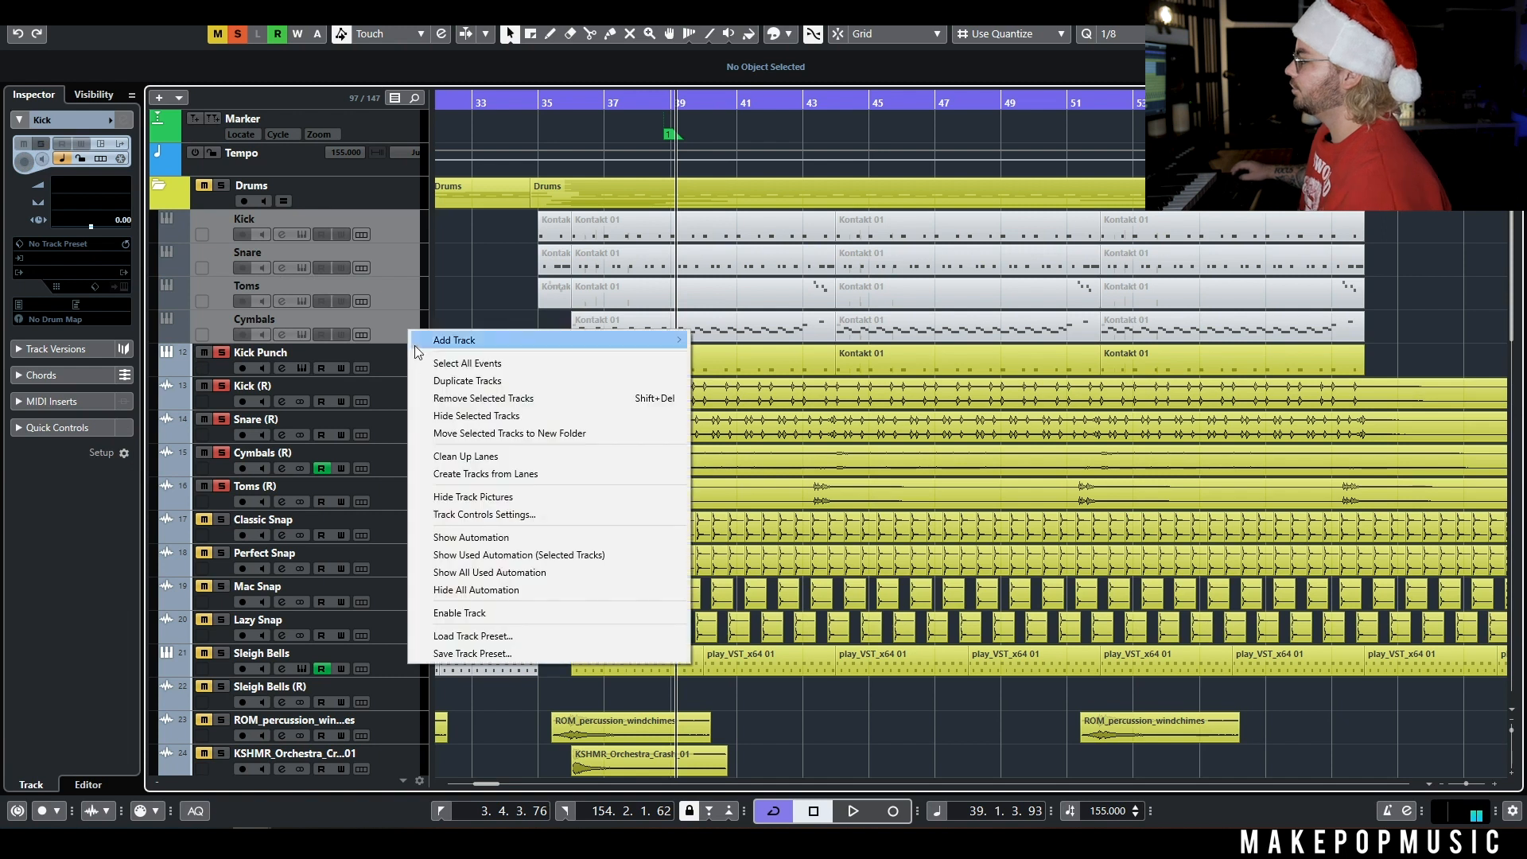
{"action": "left_click", "coordinate": [515, 617]}
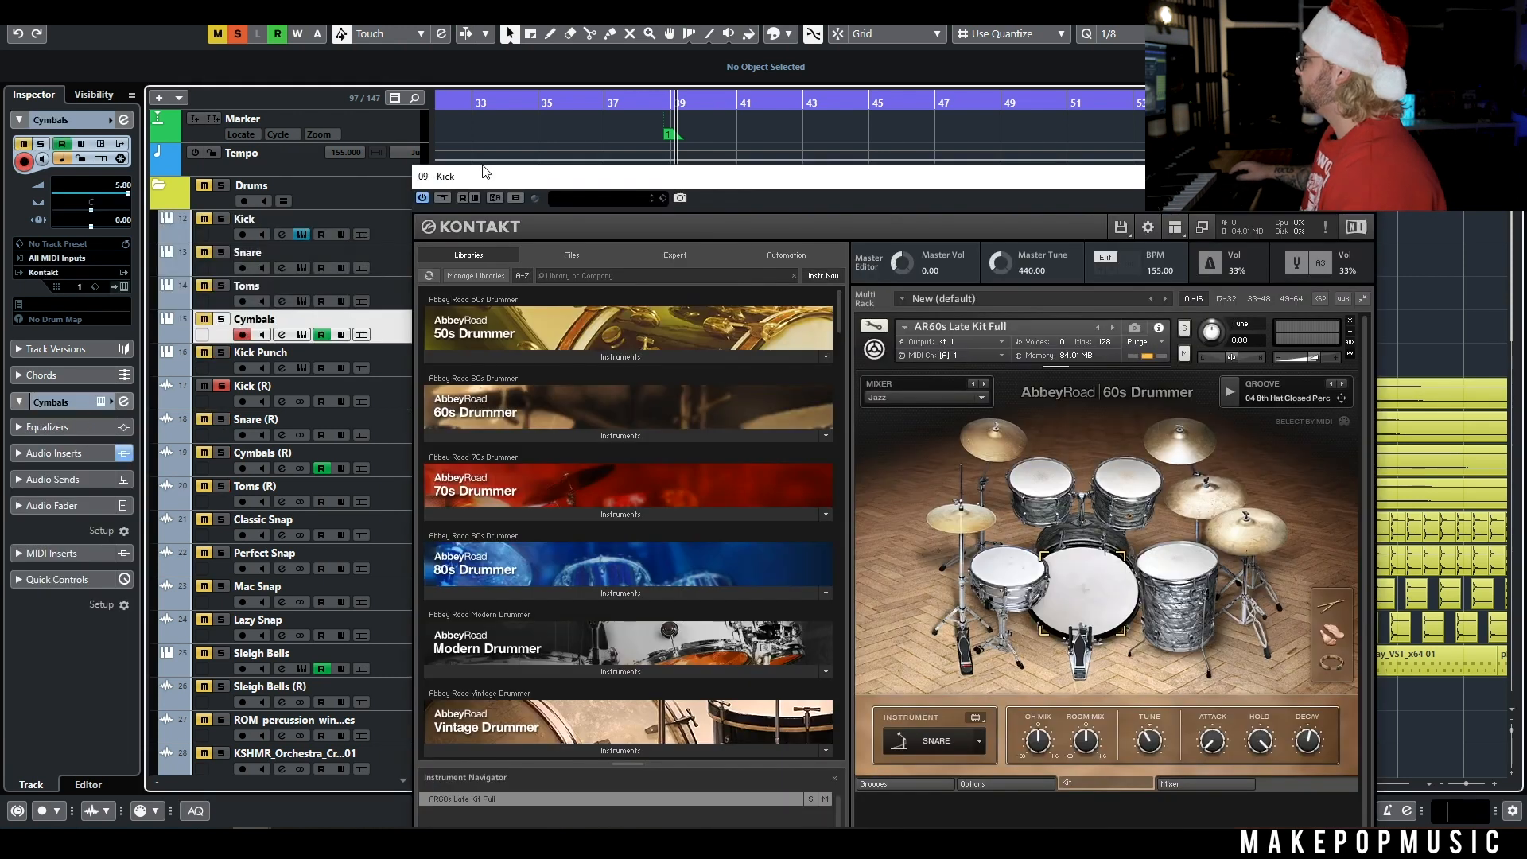
View the Kick track's Abbey Road 60s Drummer instrument and the channel settings of Kick (R), and close both.
{"action": "left_click_drag", "start_coordinate": [506, 181], "coordinate": [472, 142]}
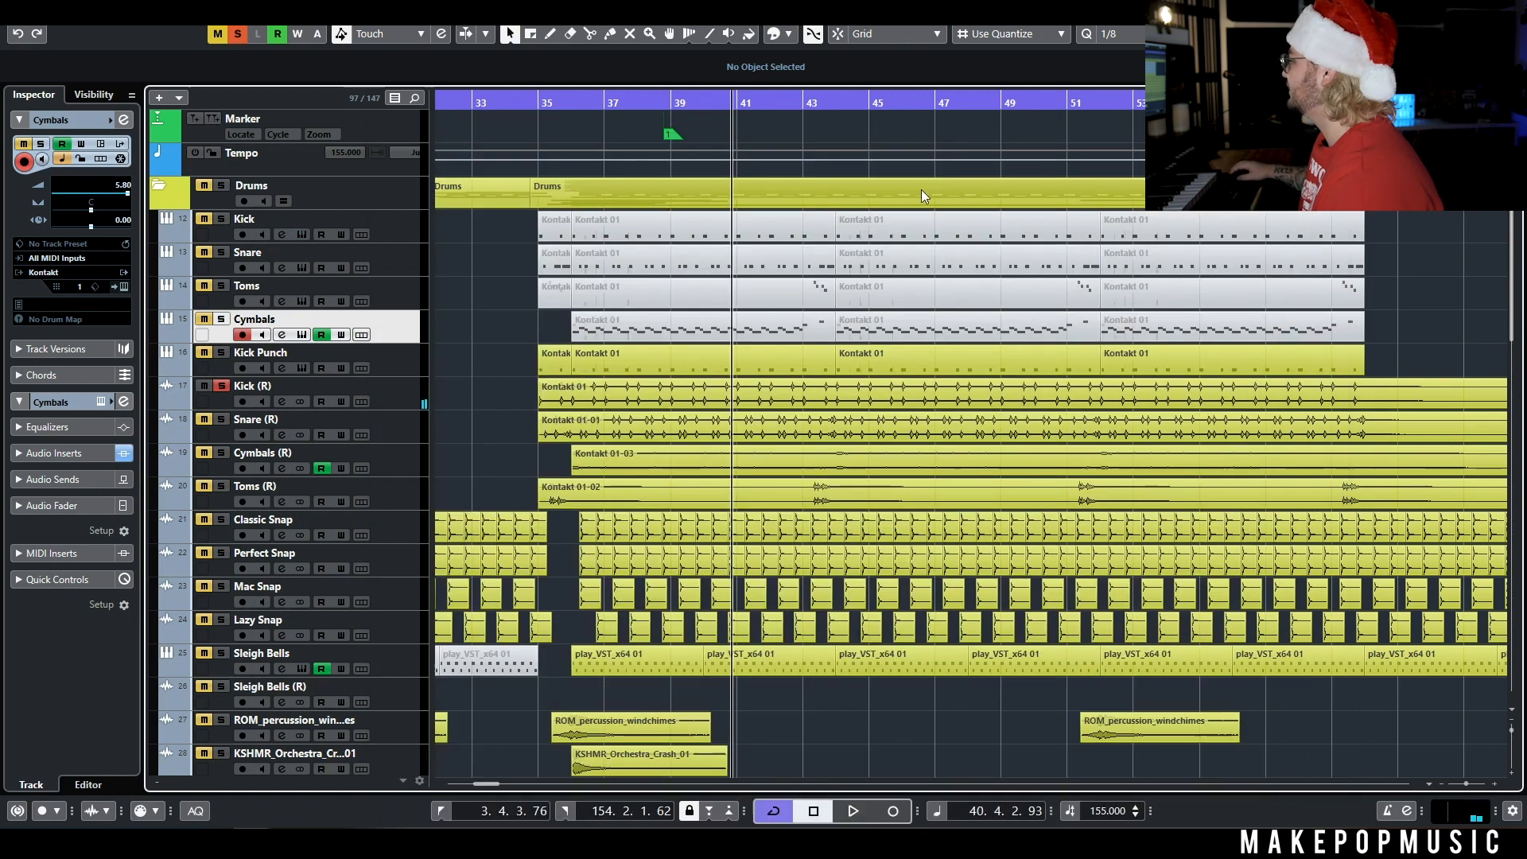
{"action": "key", "text": "ctrl+w"}
{"action": "left_click", "coordinate": [280, 401]}
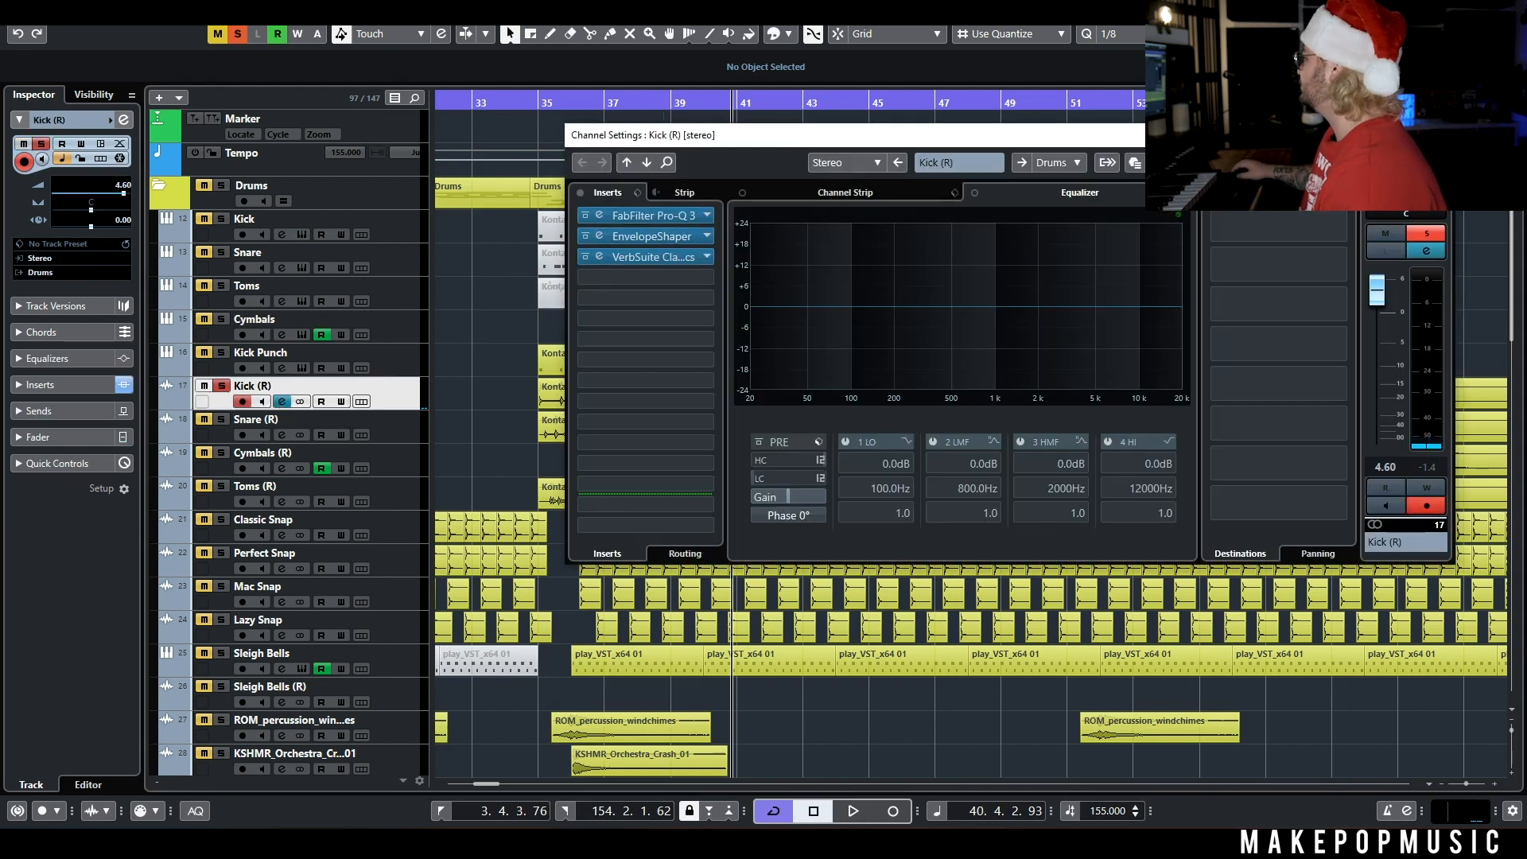
{"action": "key", "text": "ctrl+w"}
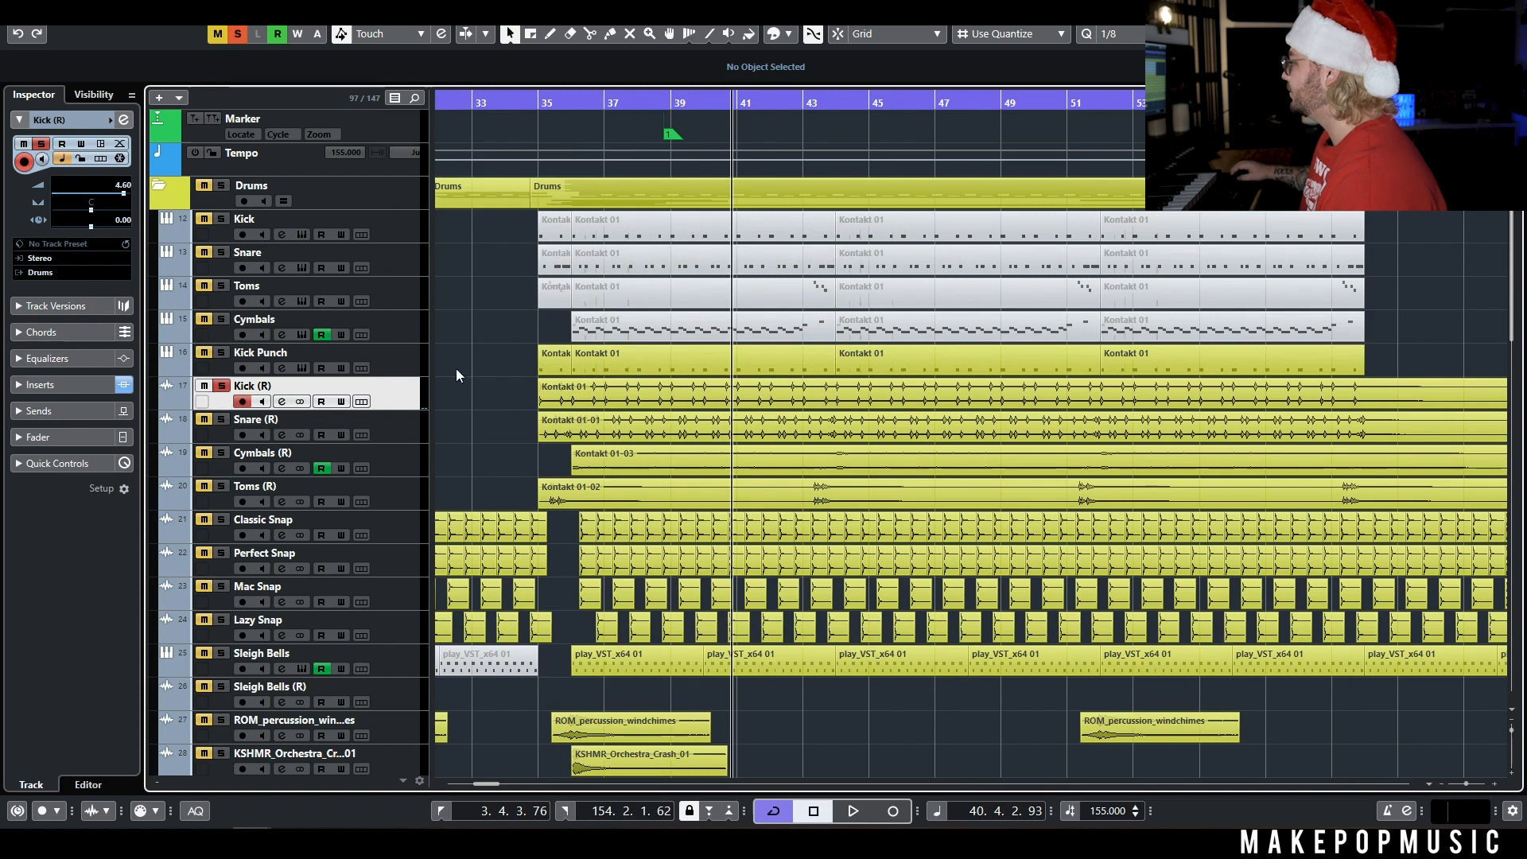
Play the soloed Kick (R) from about bar 41, bypass and re-enable its inserts to compare, and stop playback.
{"action": "key", "text": "space"}
{"action": "left_click", "coordinate": [124, 386]}
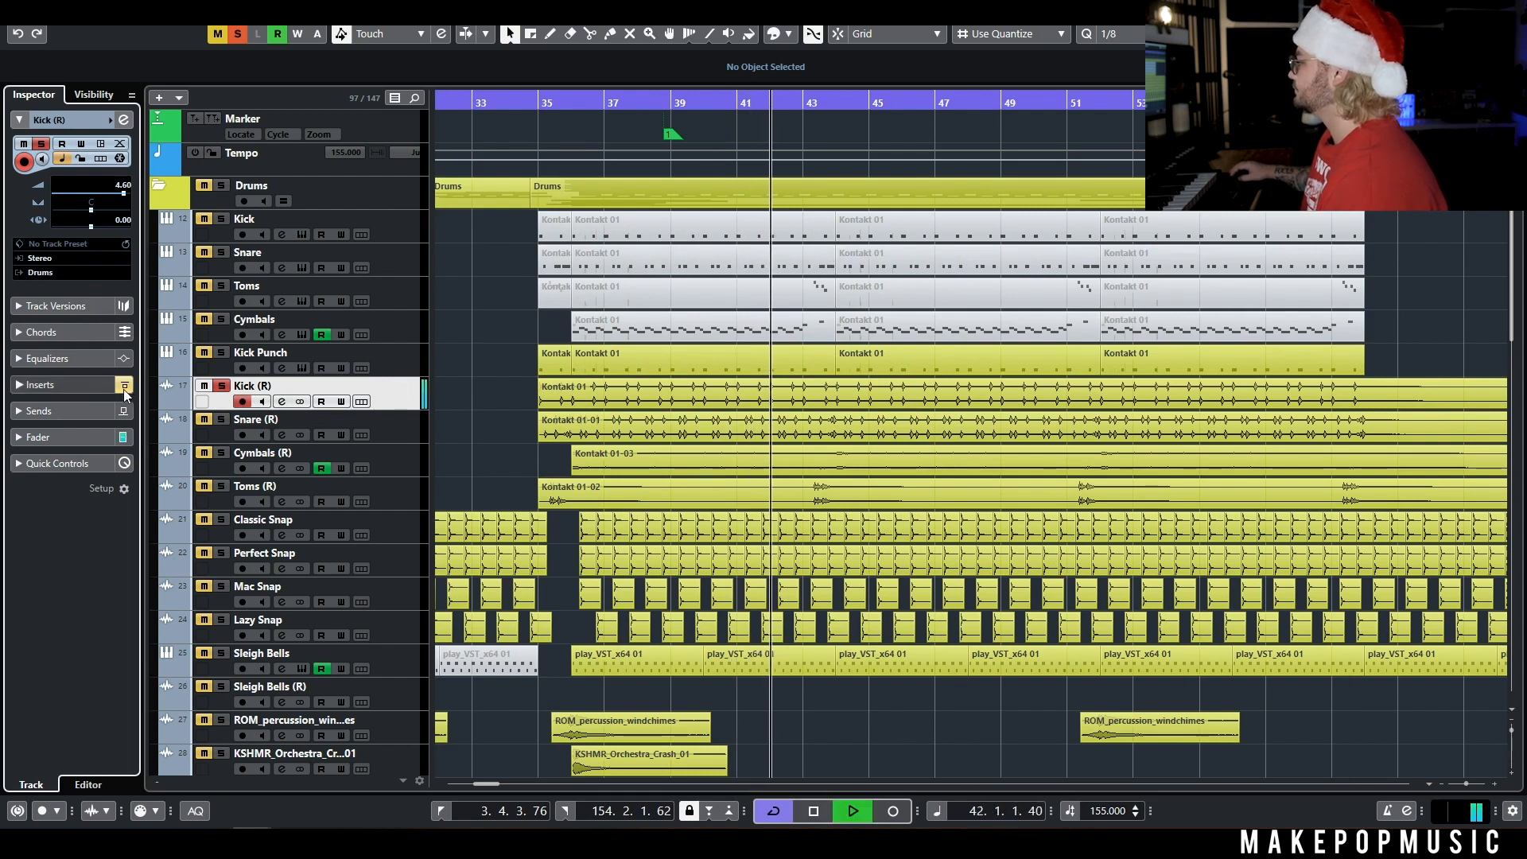
{"action": "left_click", "coordinate": [123, 386]}
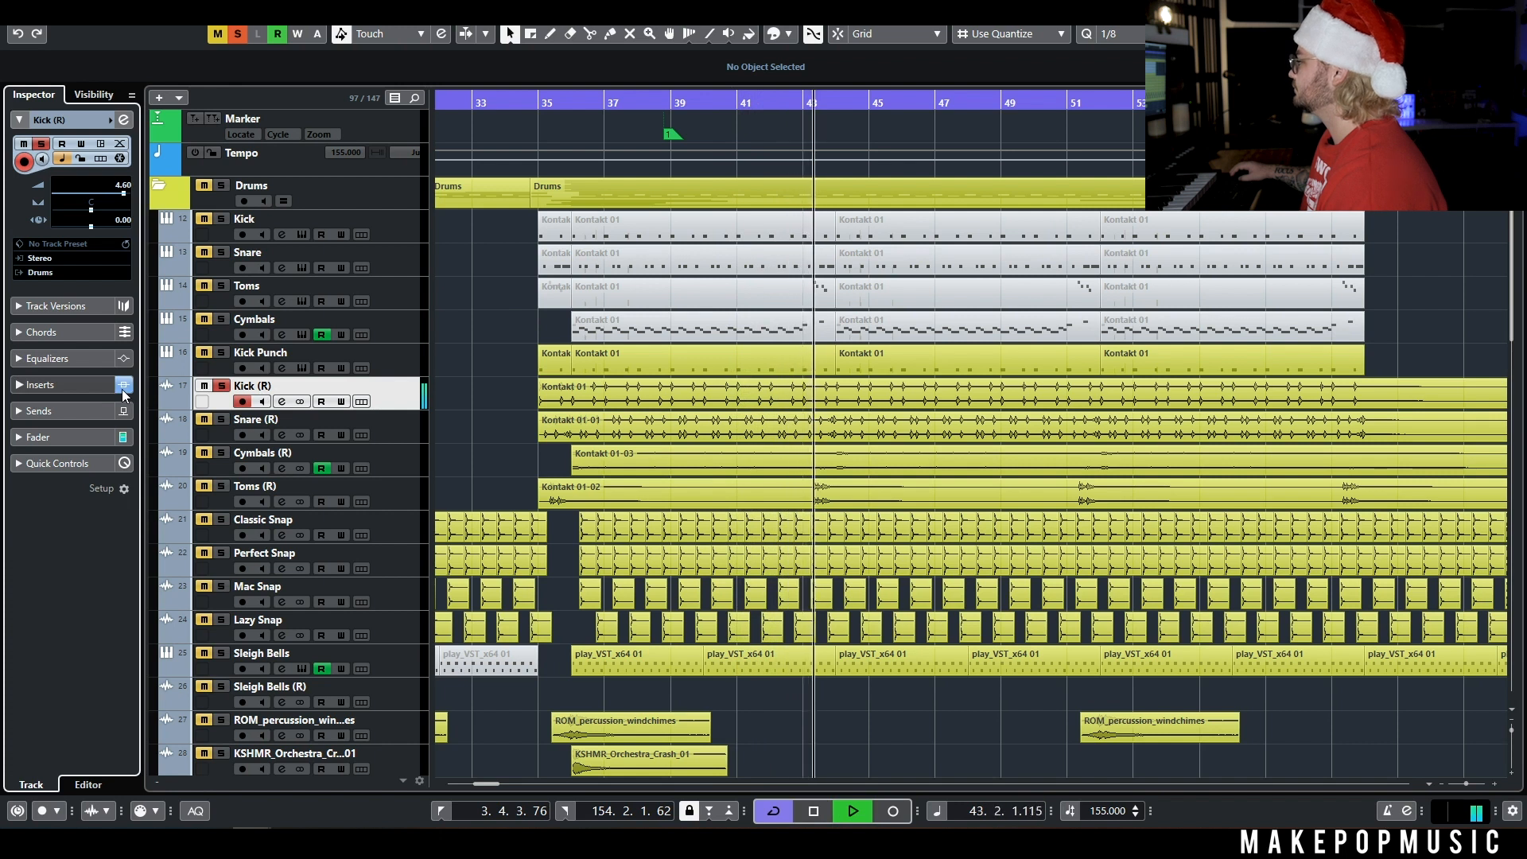
{"action": "key", "text": "space"}
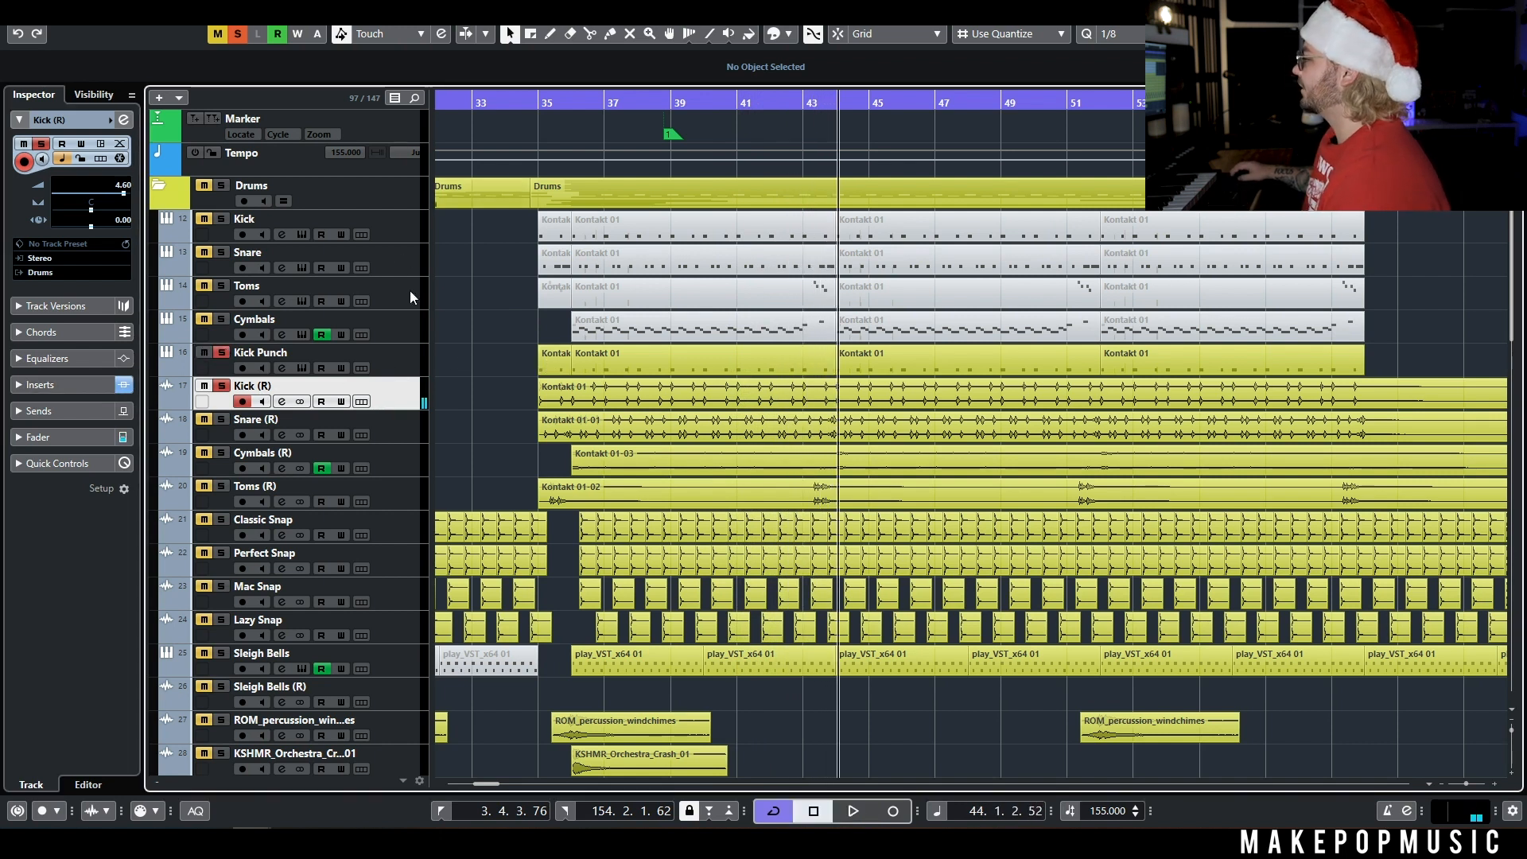
View the Groove Agent SE instrument of Kick Punch, audition its C1 kick sample, and close it.
{"action": "left_click", "coordinate": [395, 353]}
{"action": "left_click", "coordinate": [282, 369]}
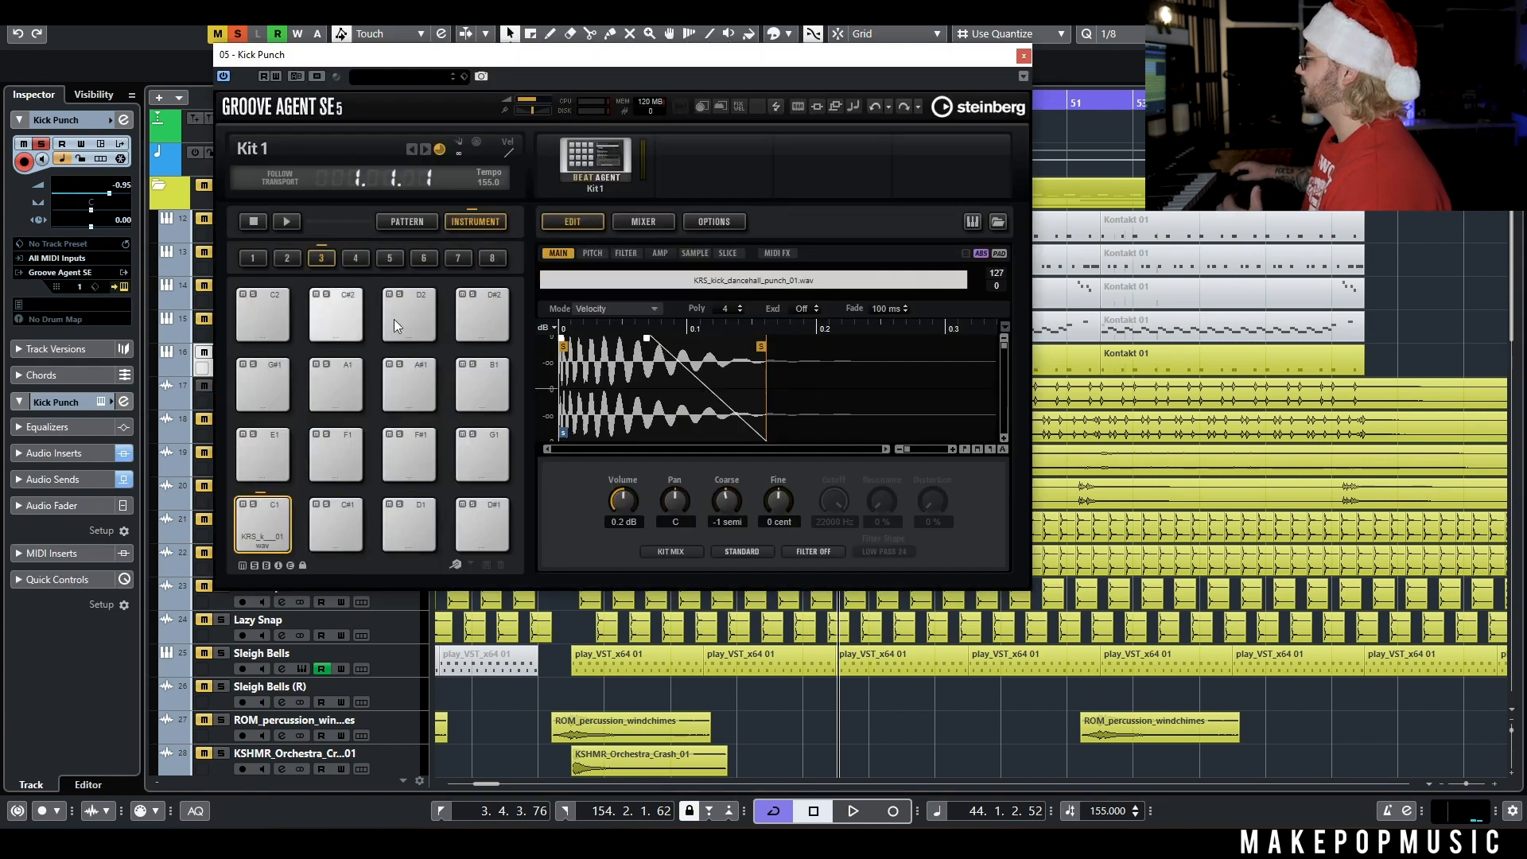
{"action": "left_click", "coordinate": [284, 541]}
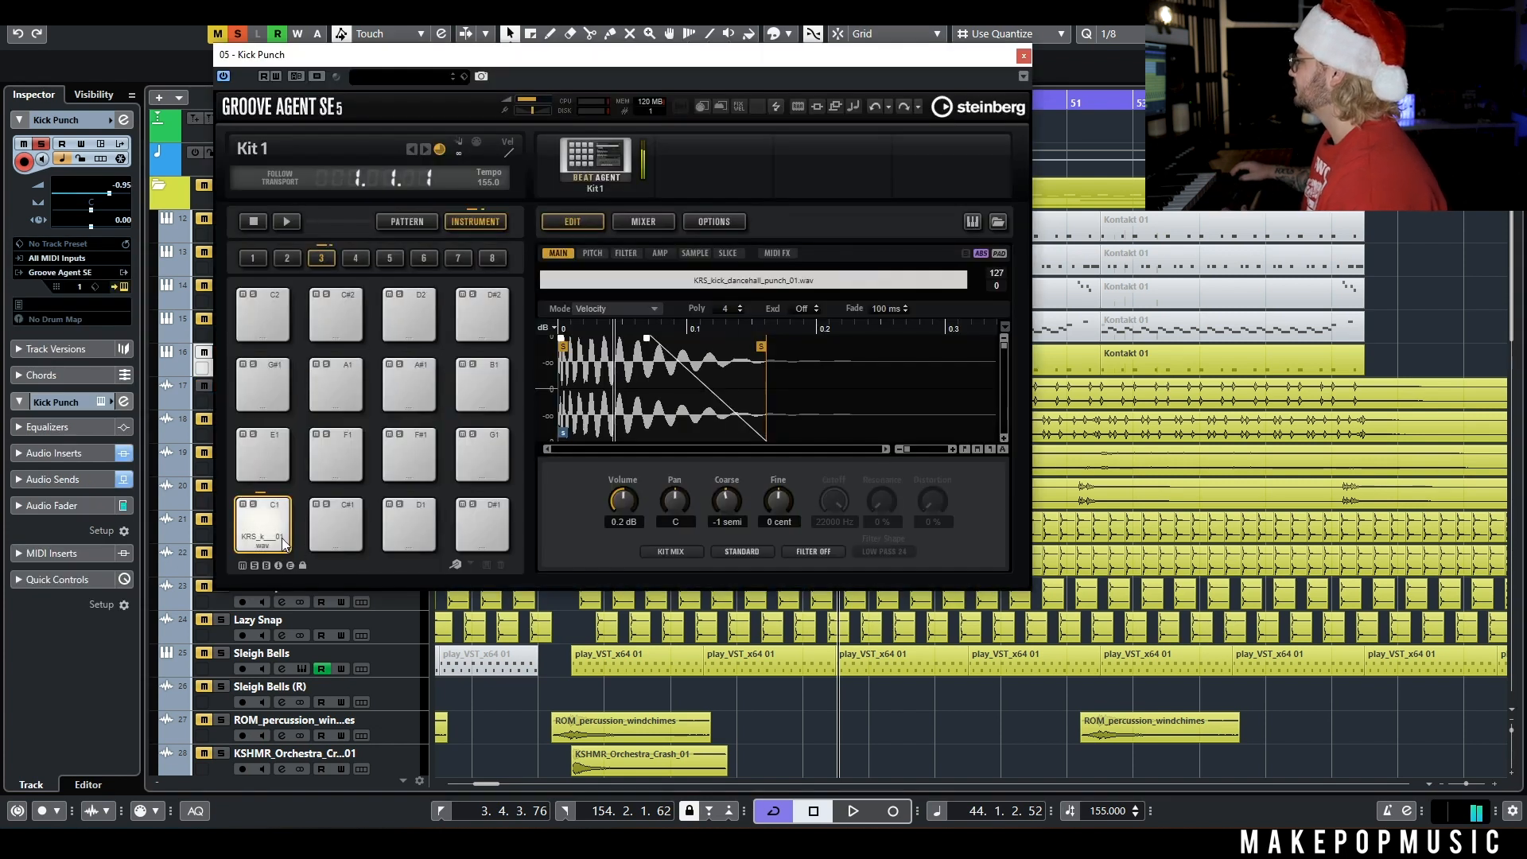
{"action": "left_click", "coordinate": [1023, 57]}
Play Kick Punch and Kick (R) soloed together from about bar 36, and stop playback.
{"action": "left_click_drag", "start_coordinate": [550, 109], "coordinate": [560, 103]}
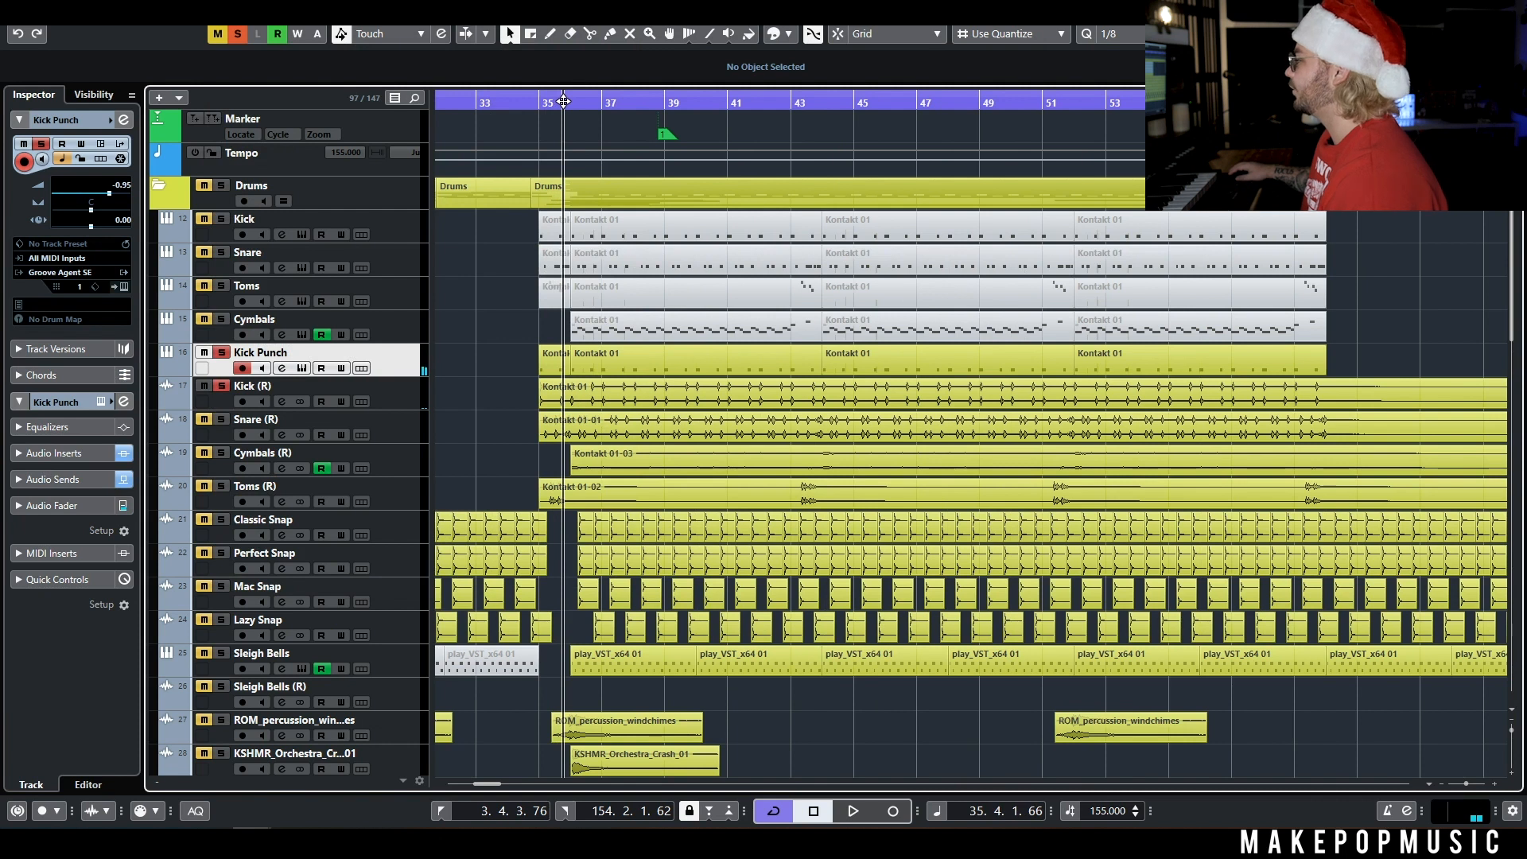
{"action": "key", "text": "space"}
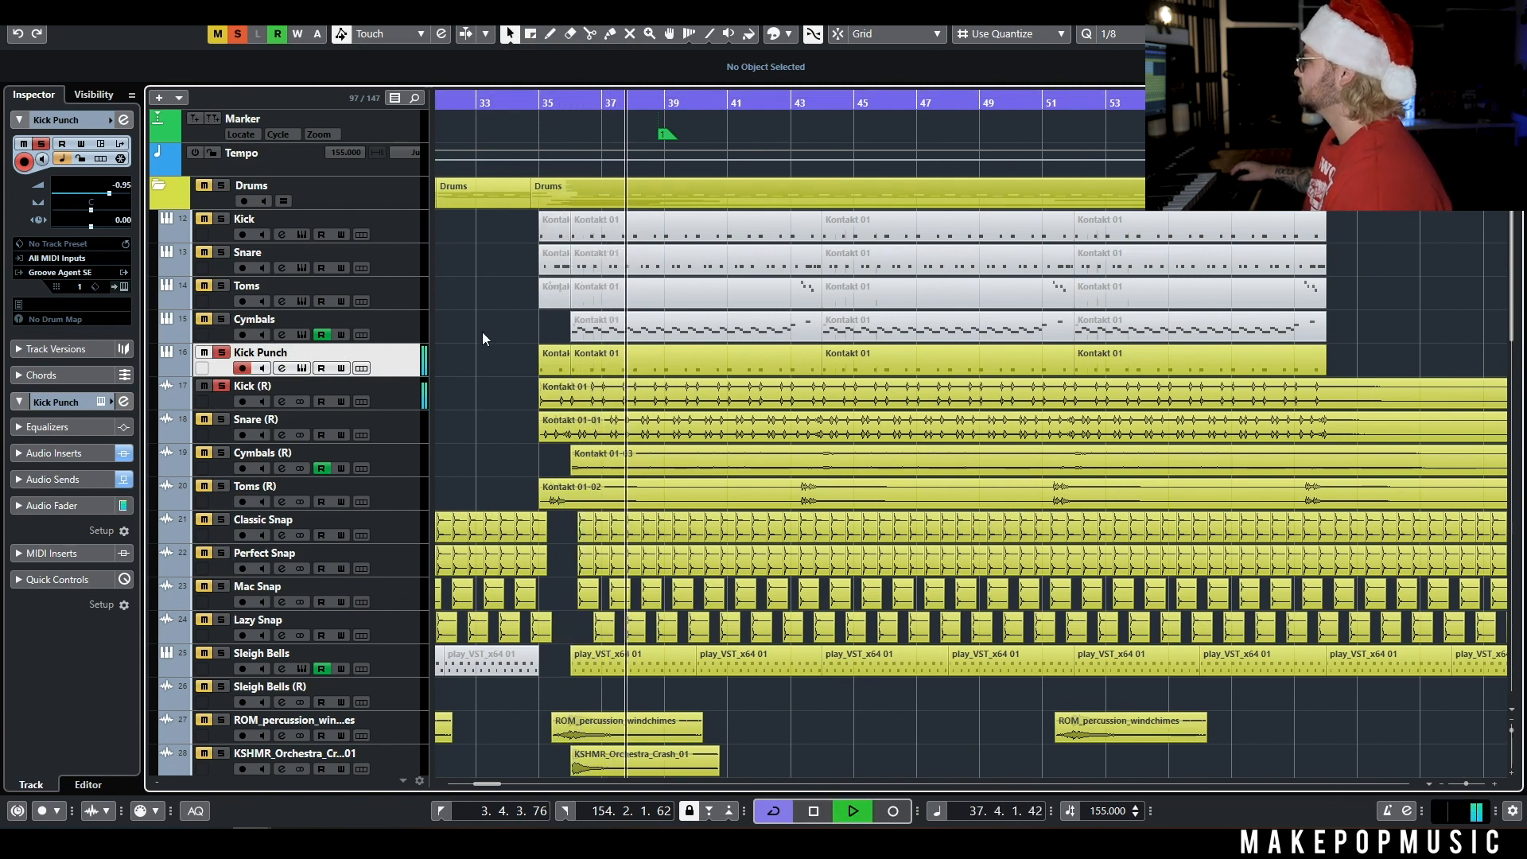
{"action": "key", "text": "space"}
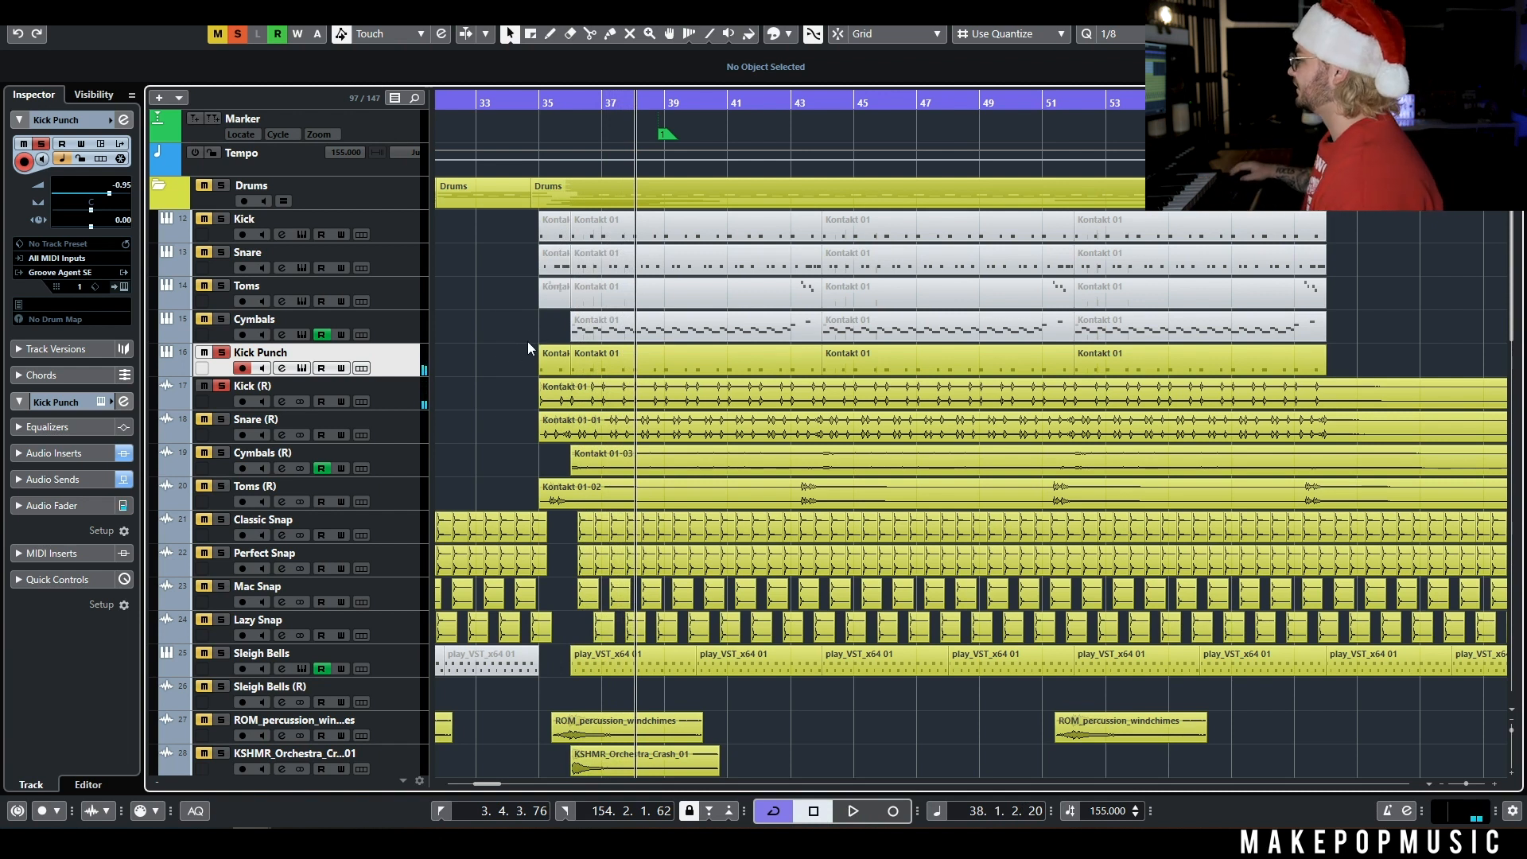
Play Snare (R) soloed with both kicks from bar 38, stop, and view and close the Snare track's Abbey Road 60s Drummer instrument.
{"action": "left_click", "coordinate": [386, 426]}
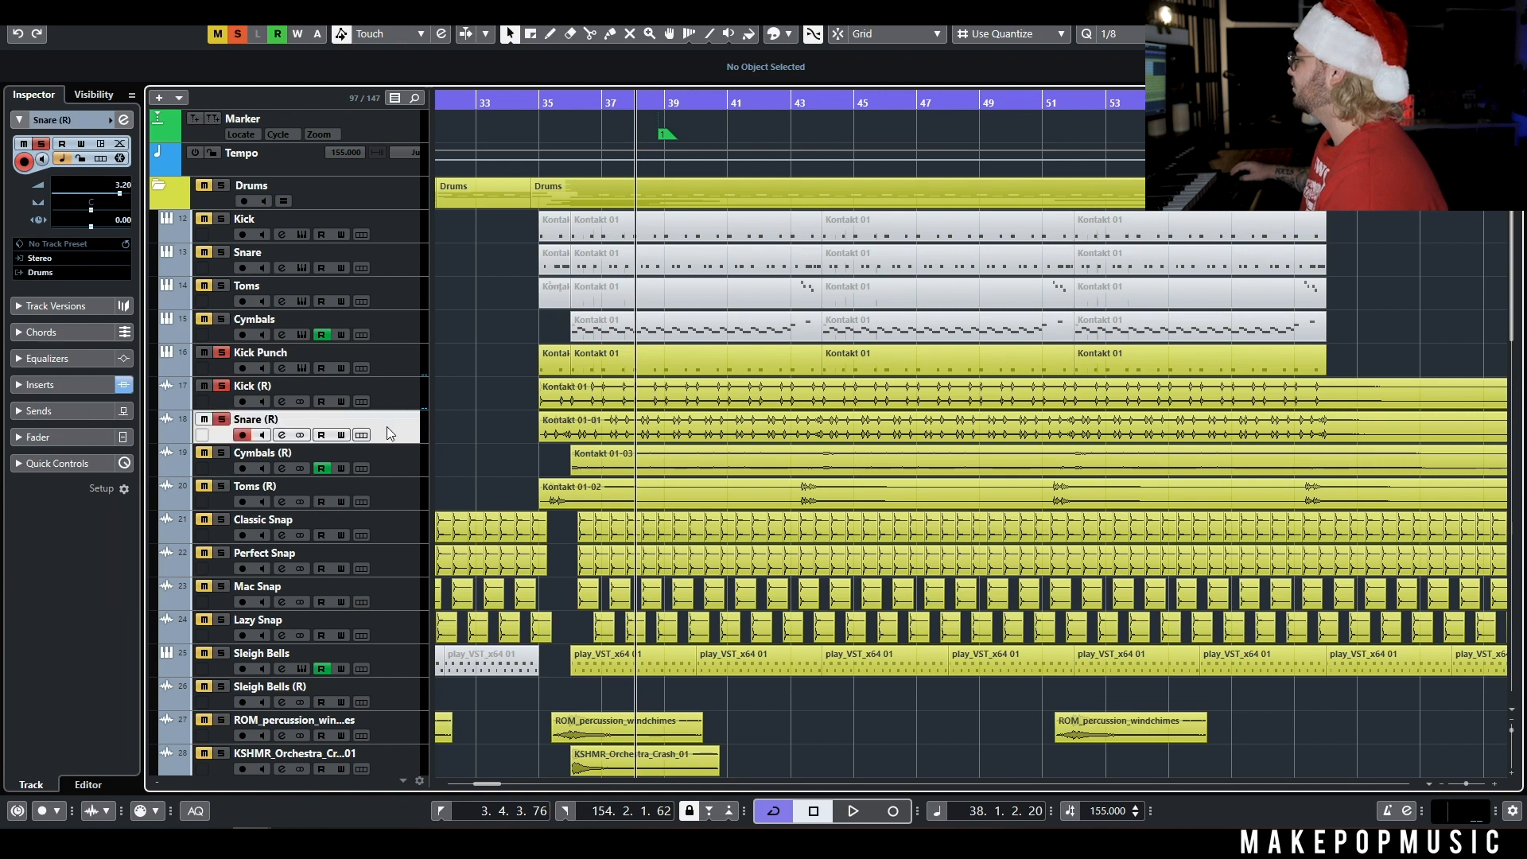
{"action": "left_click", "coordinate": [302, 268]}
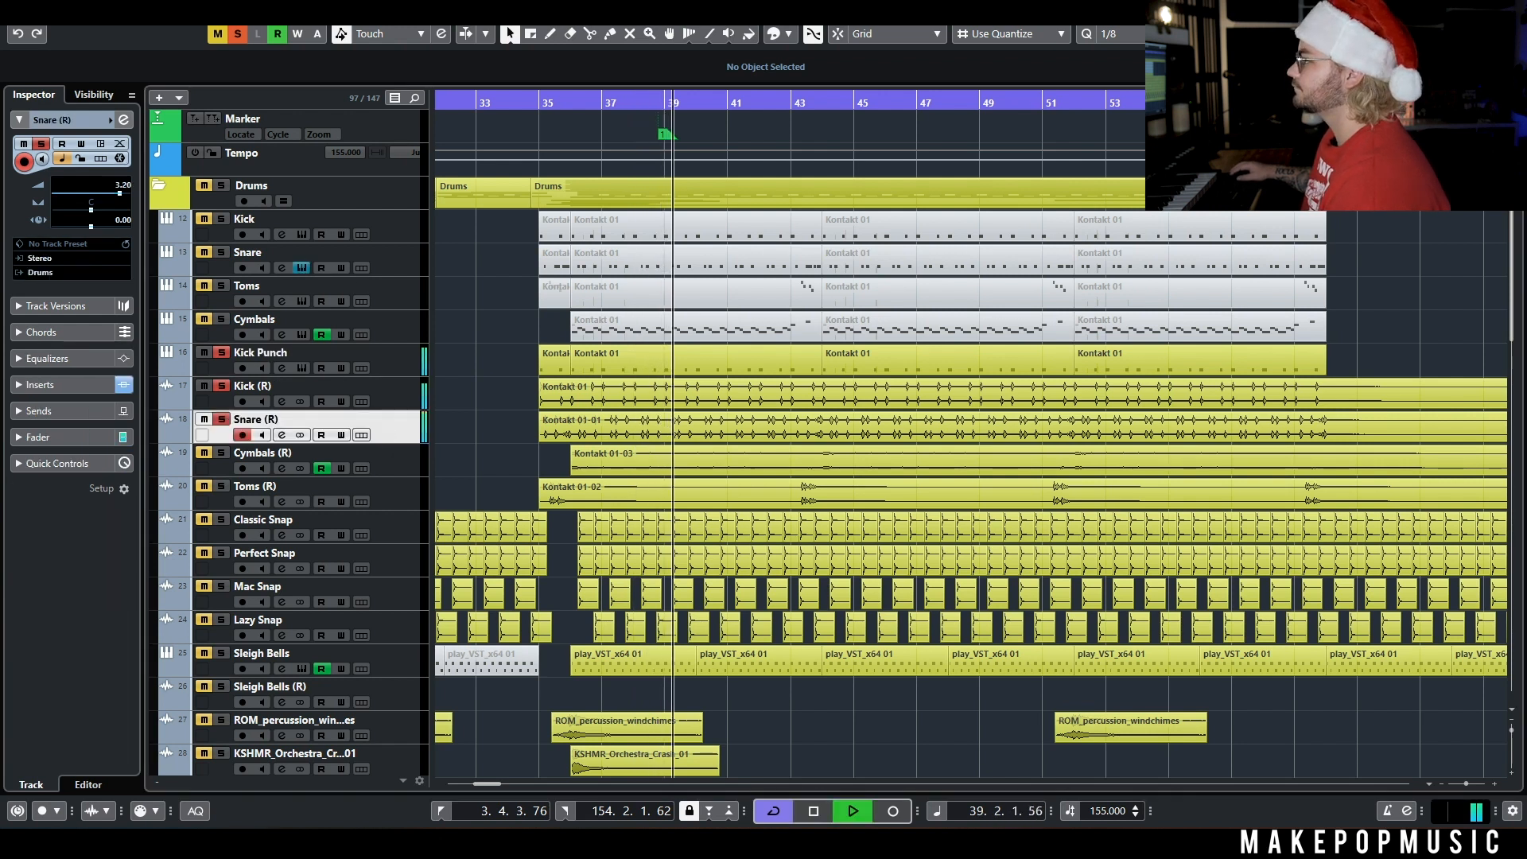
{"action": "key", "text": "space"}
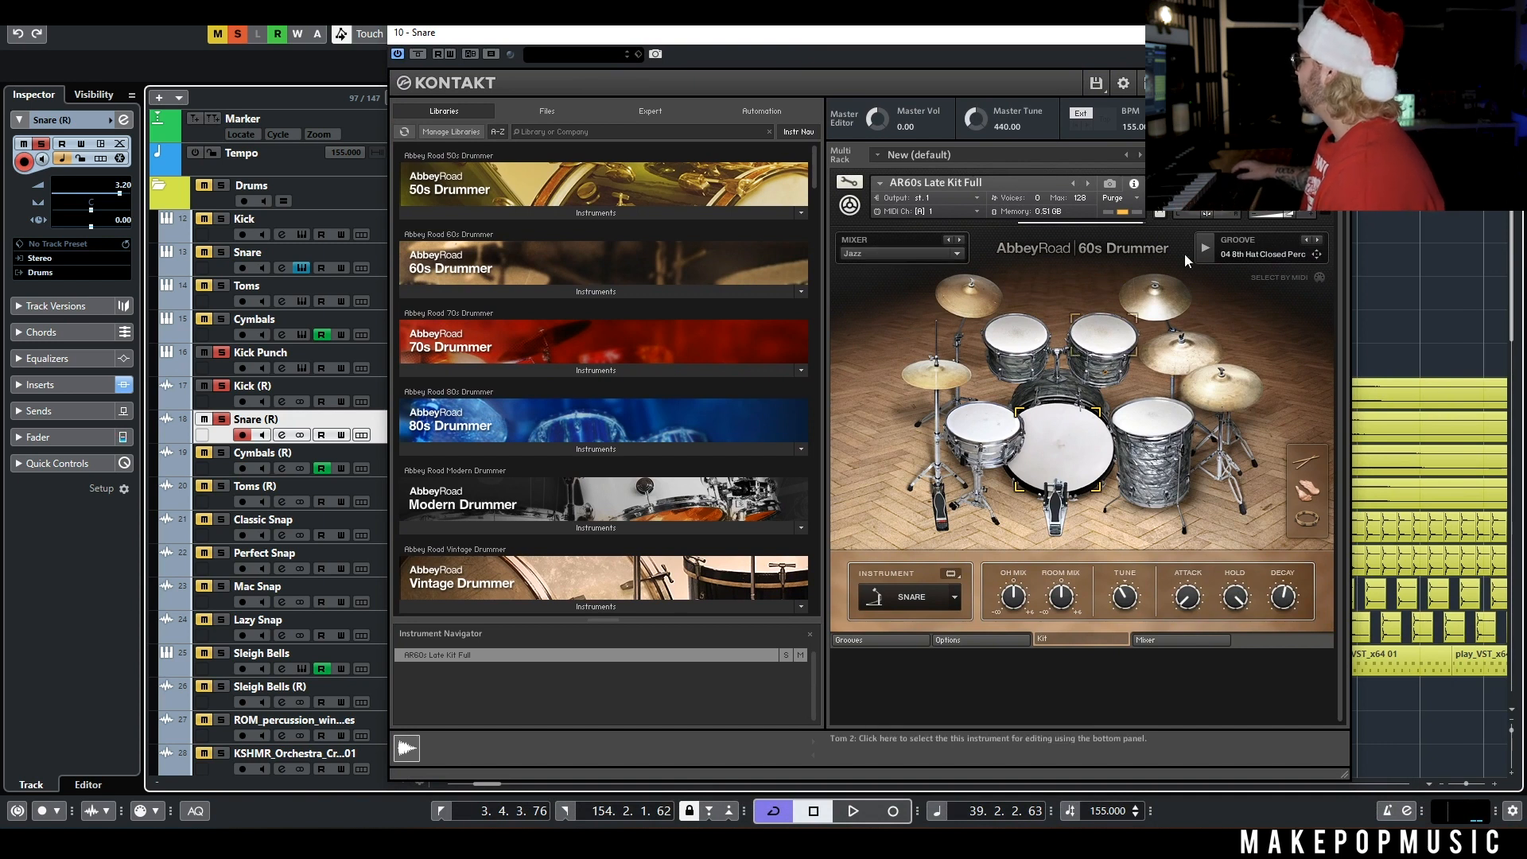
{"action": "left_click", "coordinate": [1333, 32]}
View the channel settings of Snare (R), solo it alone, and play it from bar 39 with its inserts bypassed.
{"action": "left_click", "coordinate": [282, 434]}
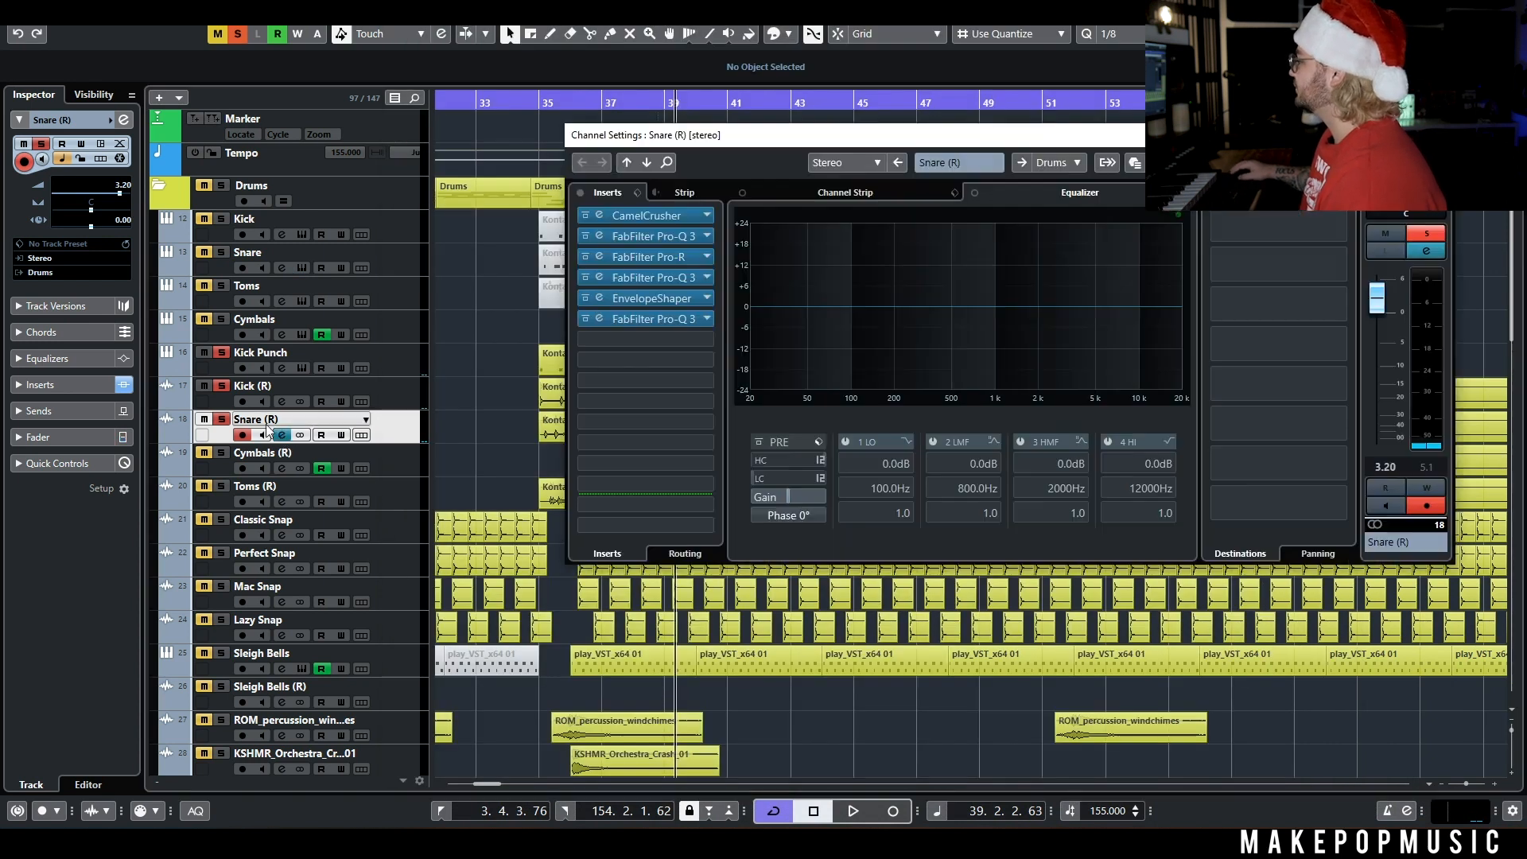
{"action": "left_click", "coordinate": [220, 372]}
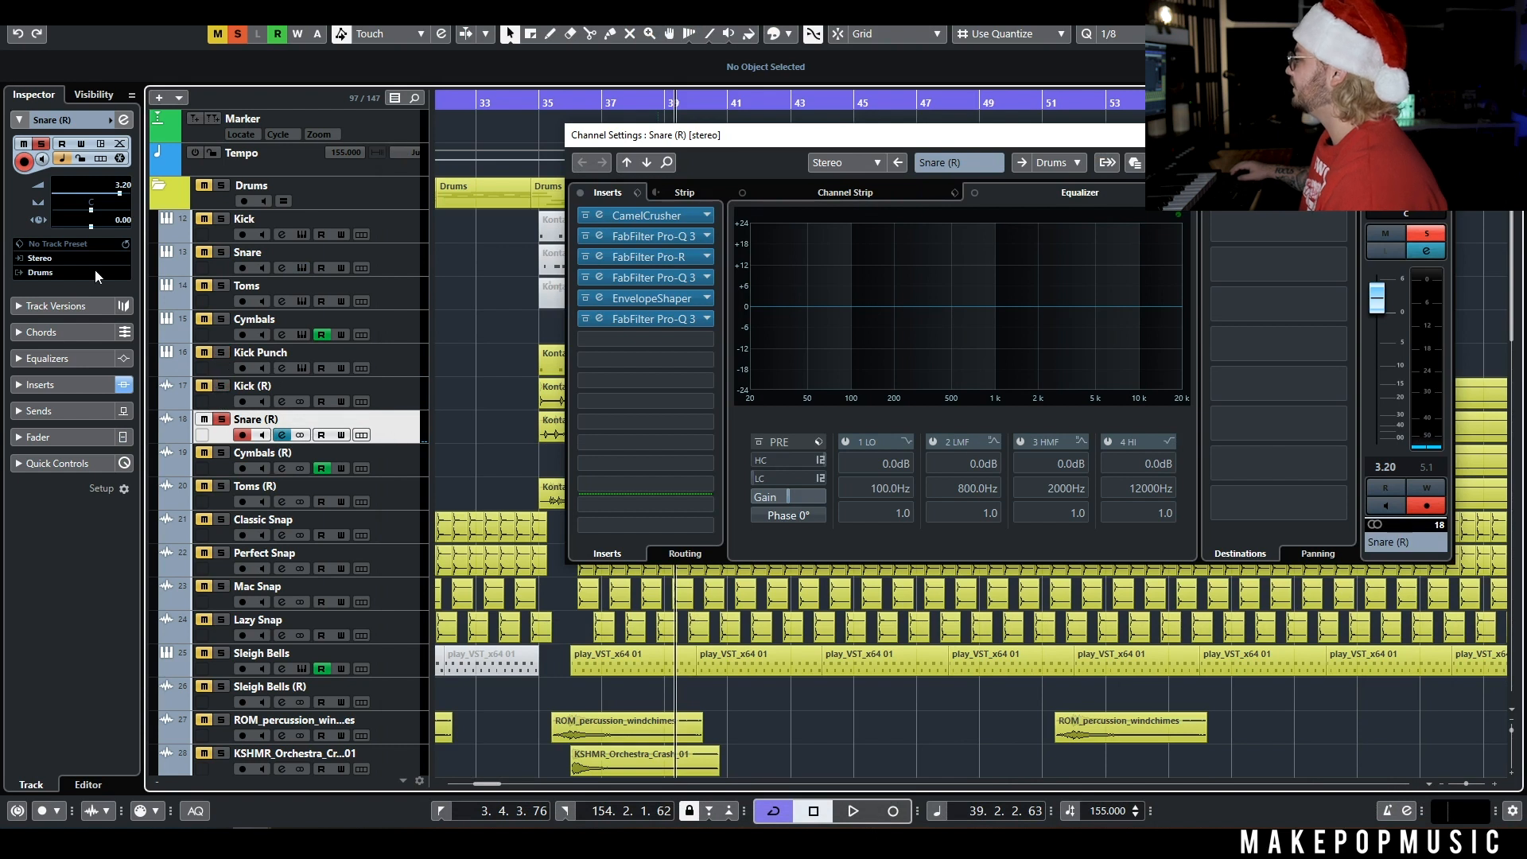
{"action": "left_click", "coordinate": [124, 384]}
{"action": "key", "text": "space"}
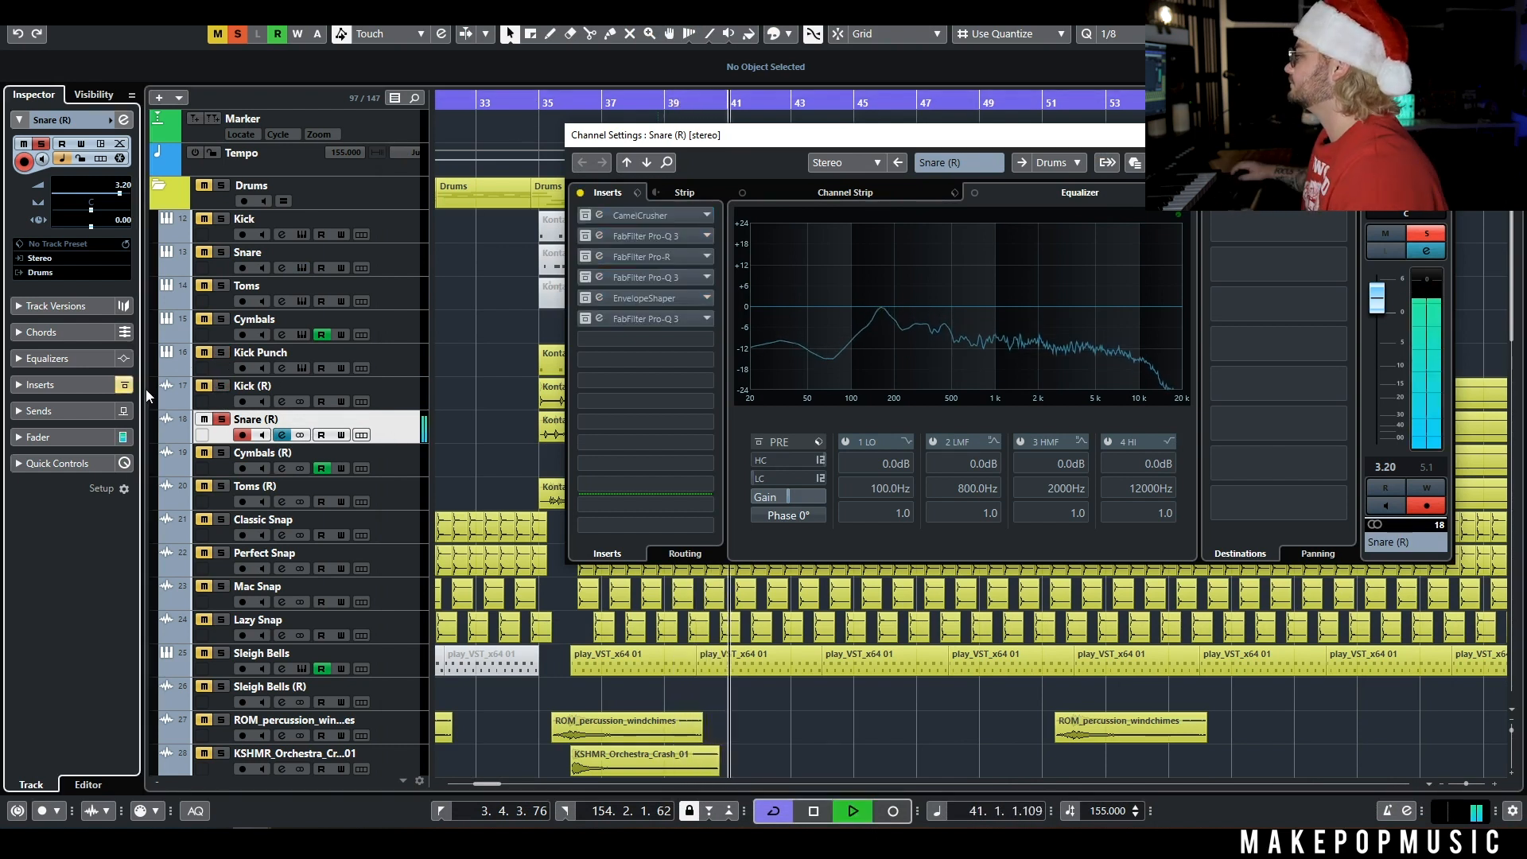
Stop playback, re-enable the inserts on the Snare (R) channel and open its CamelCrusher plugin.
{"action": "key", "text": "space"}
{"action": "left_click", "coordinate": [126, 385]}
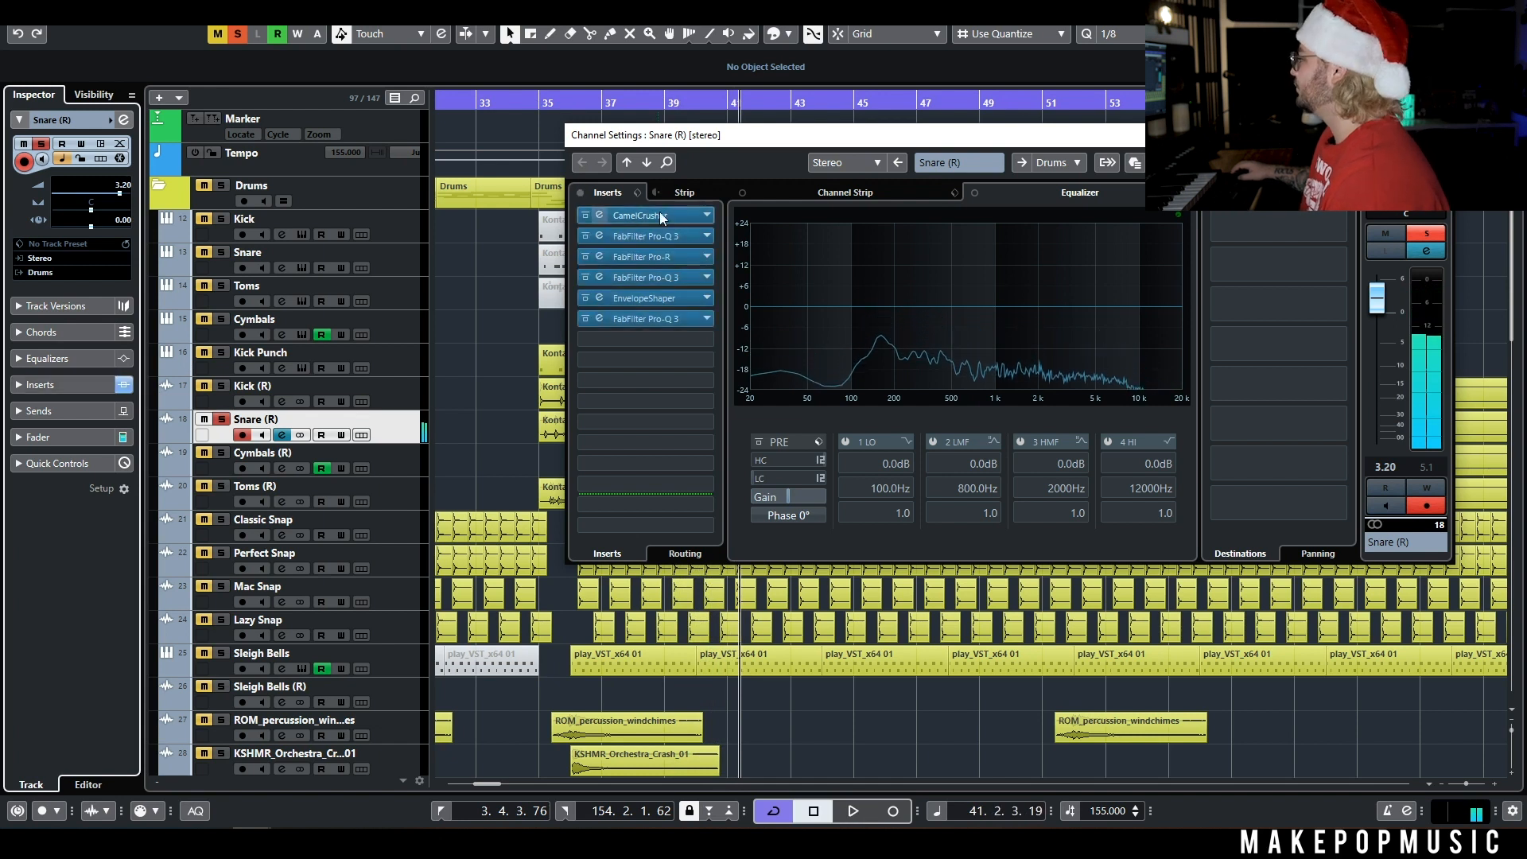
{"action": "left_click", "coordinate": [660, 213]}
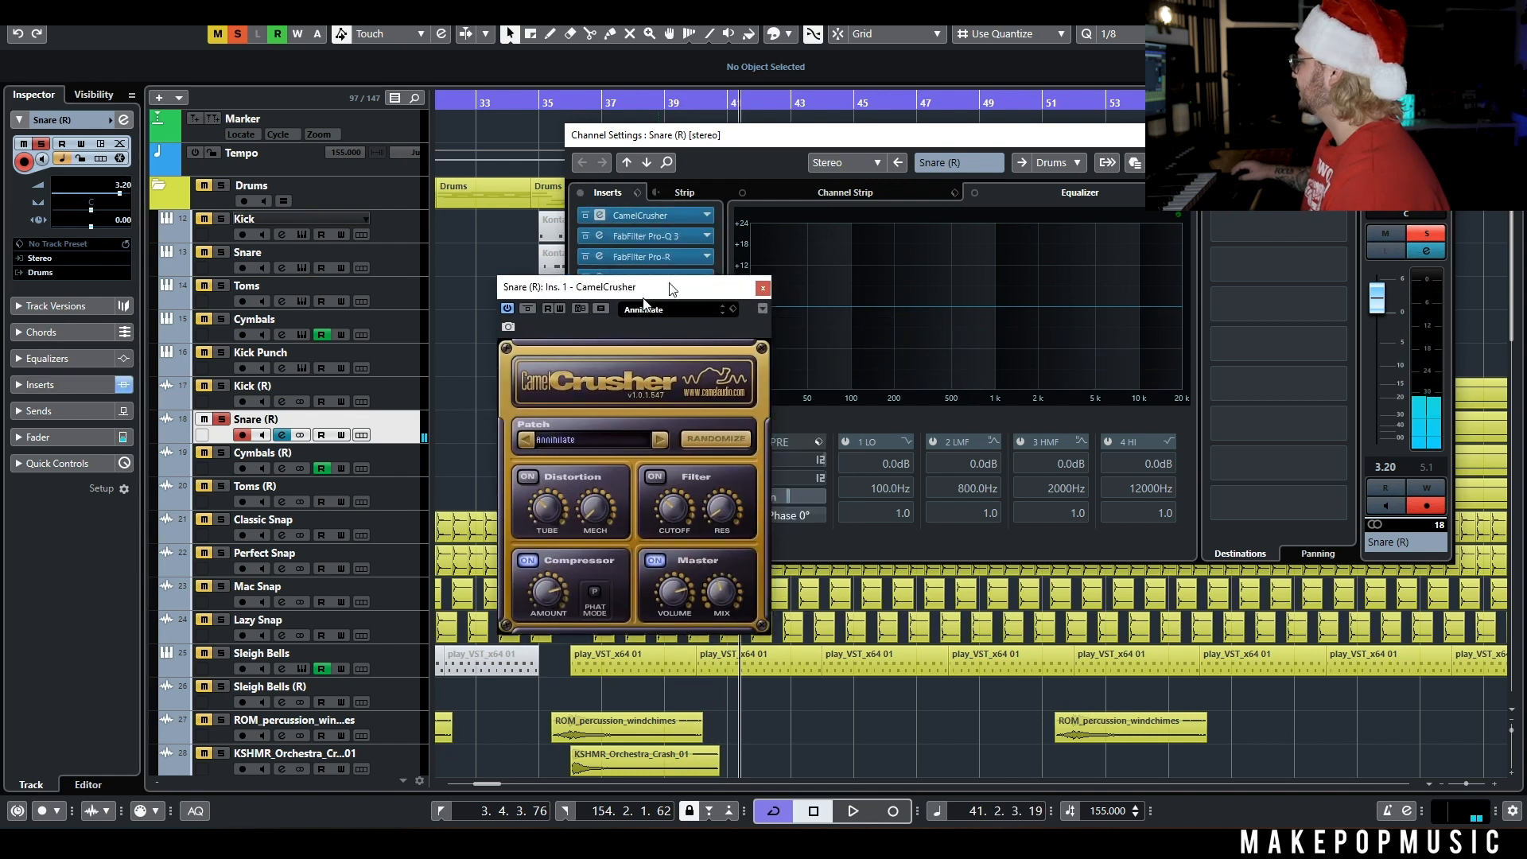
Open the FabFilter Pro-Q 3 in insert slot 2 of Snare (R), audition it from bar 35, and close it.
{"action": "left_click", "coordinate": [636, 236]}
{"action": "left_click_drag", "start_coordinate": [849, 341], "coordinate": [986, 294]}
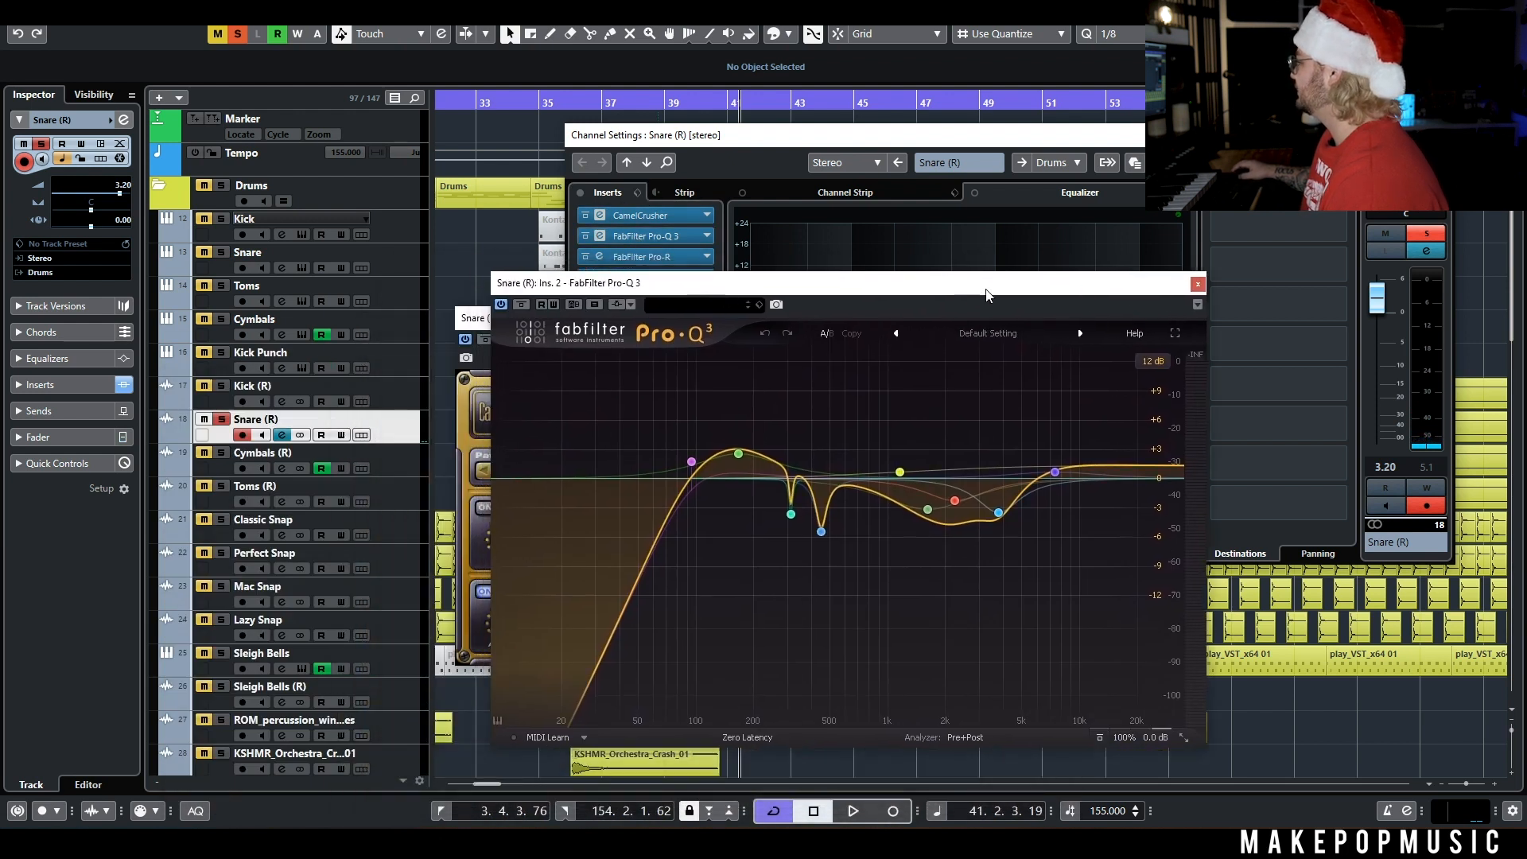
{"action": "left_click", "coordinate": [535, 97]}
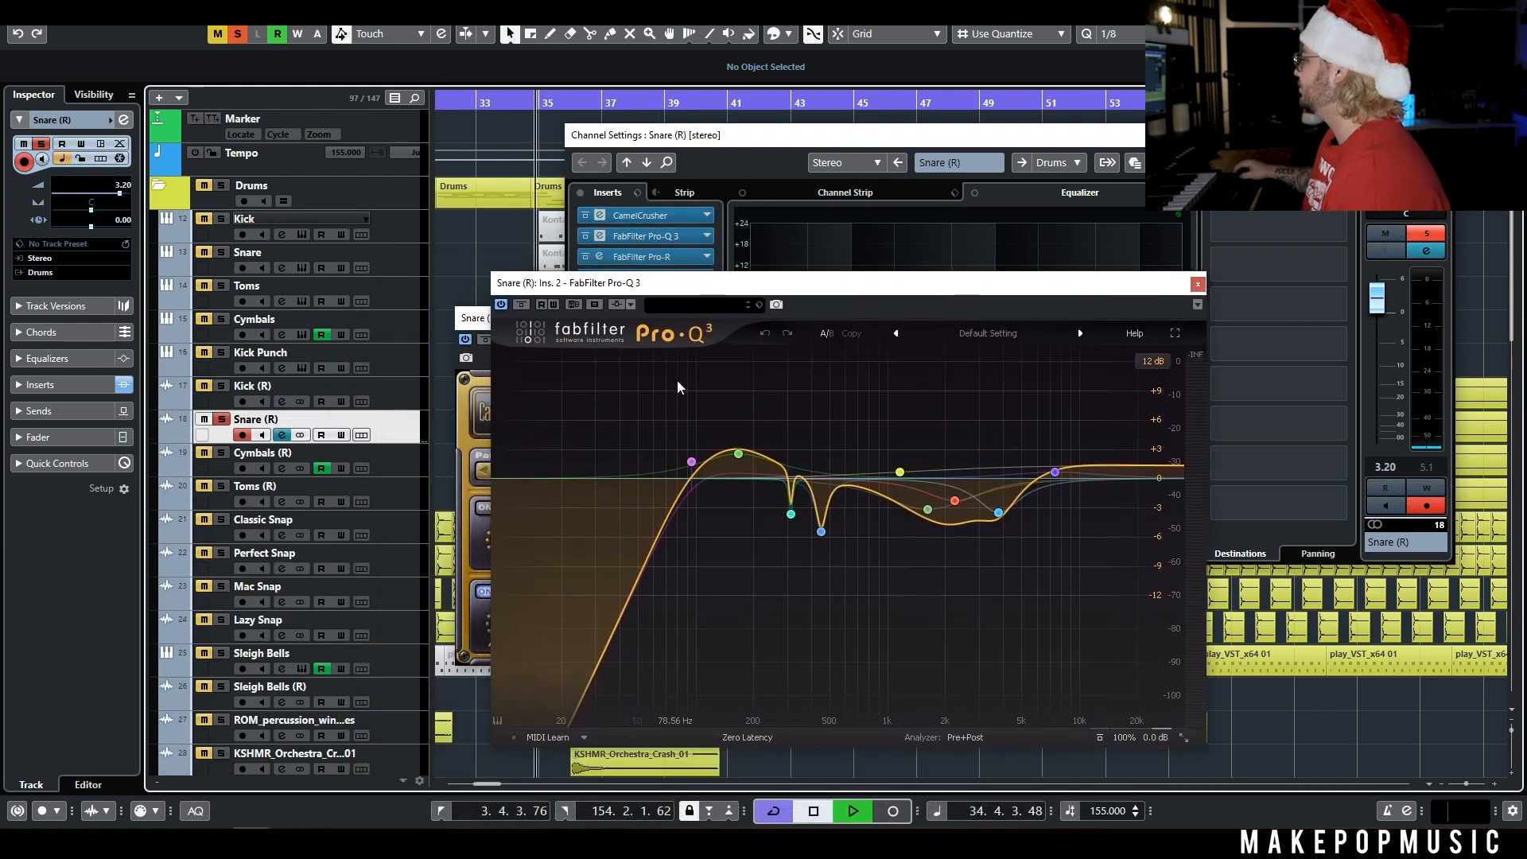
{"action": "left_click", "coordinate": [738, 453]}
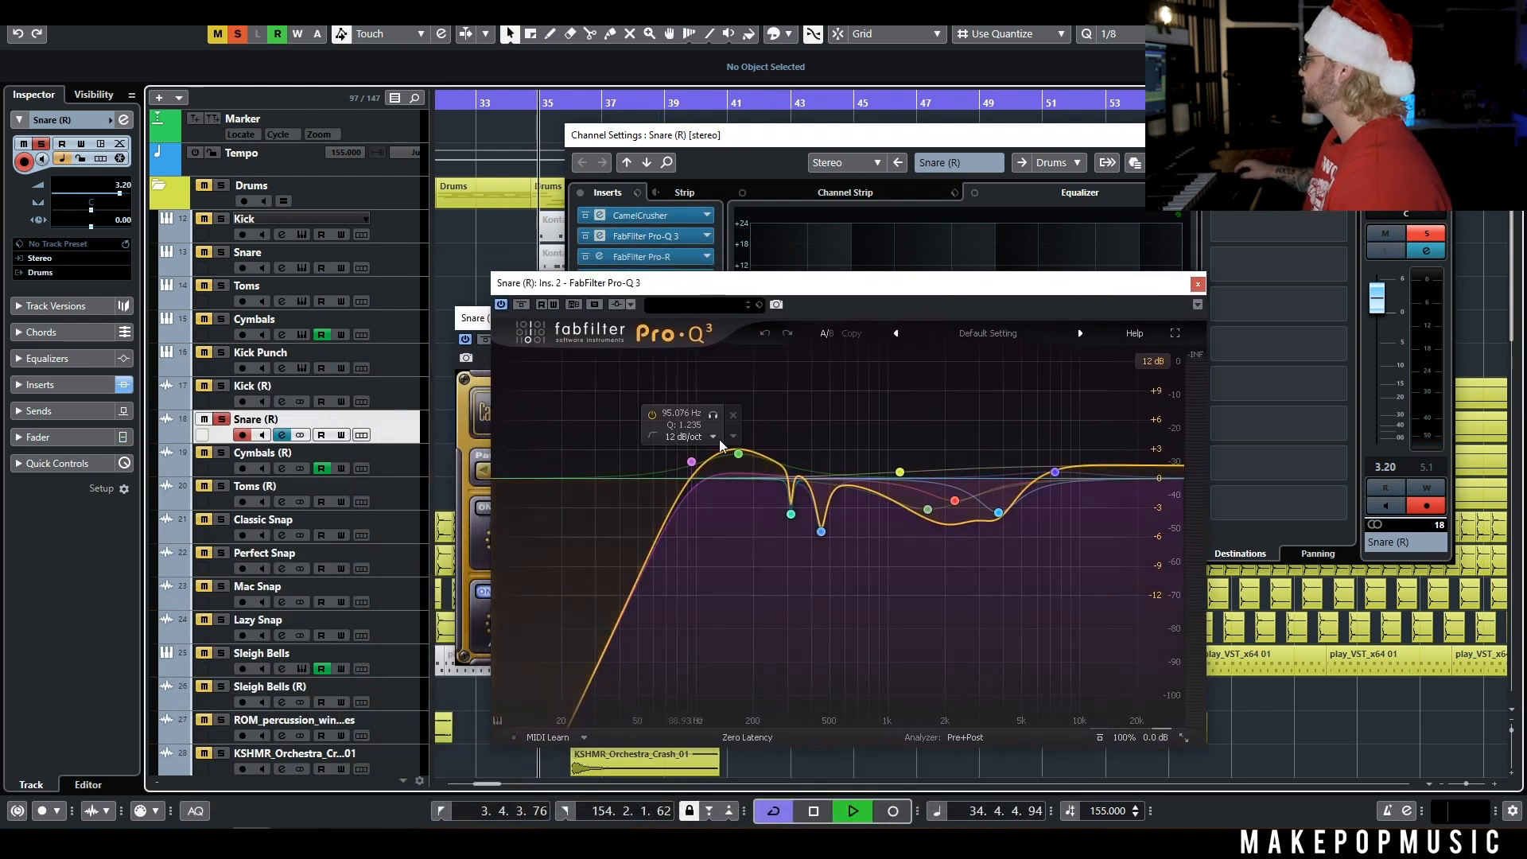
{"action": "left_click", "coordinate": [1198, 284]}
{"action": "key", "text": "space"}
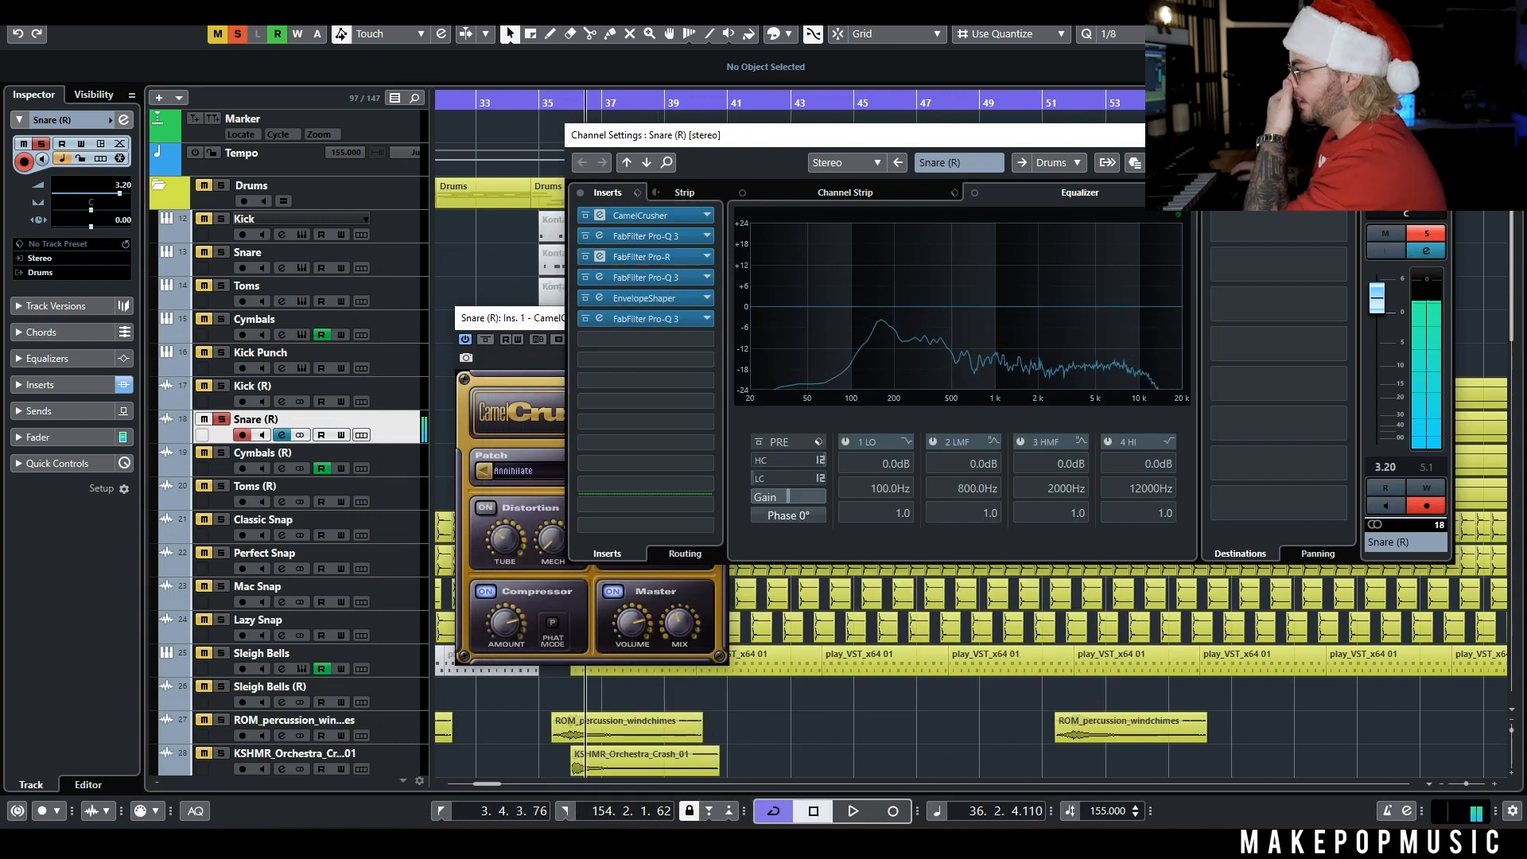
Inspect the FabFilter Pro-R and the slot 4 Pro-Q 3 on Snare (R), auditioning the snare from bar 35.
{"action": "left_click", "coordinate": [641, 256]}
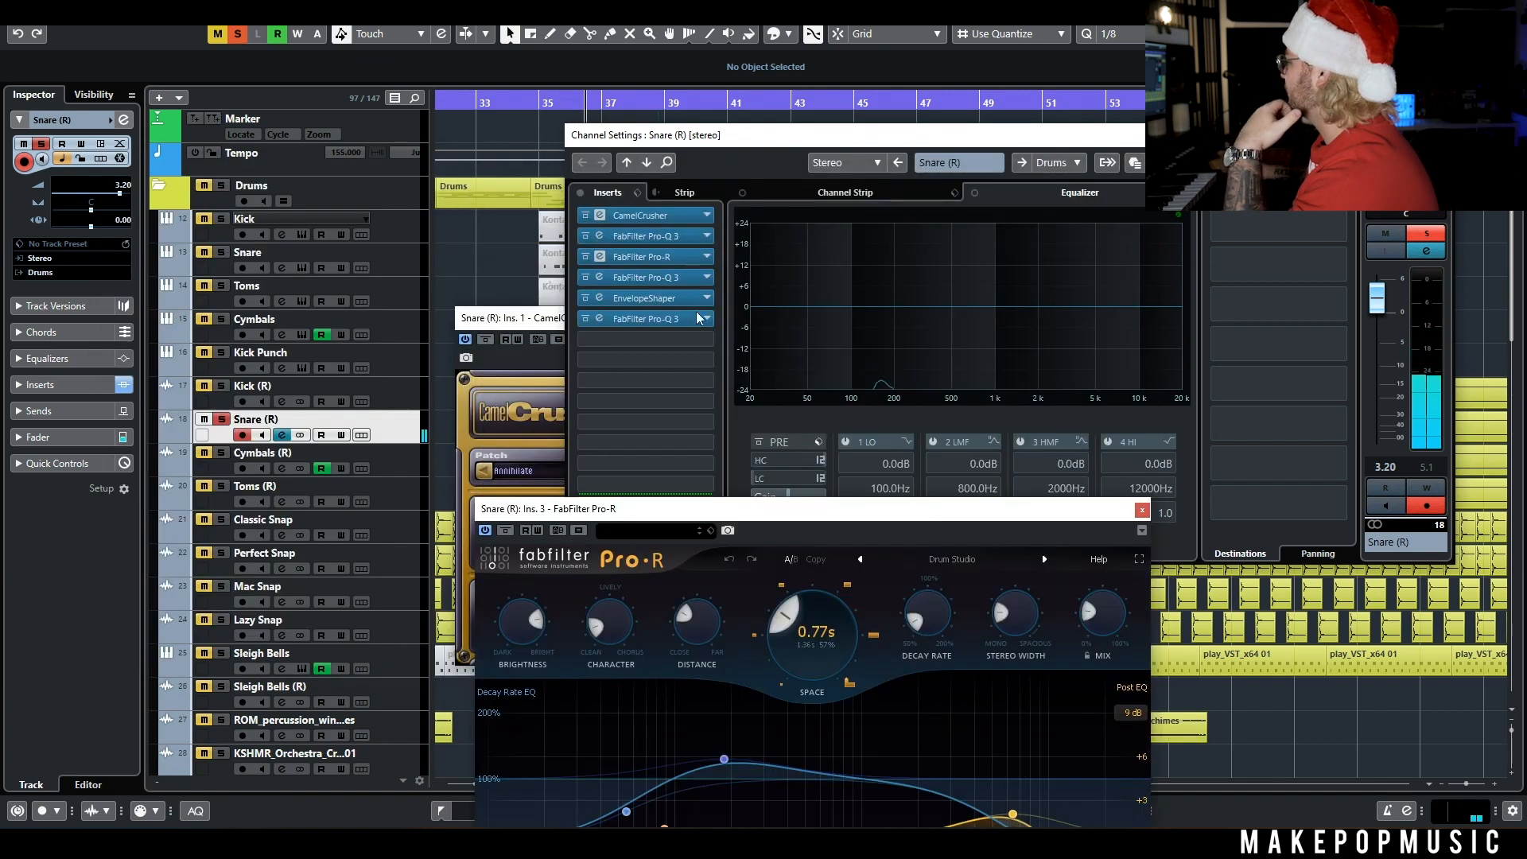
{"action": "left_click", "coordinate": [657, 280]}
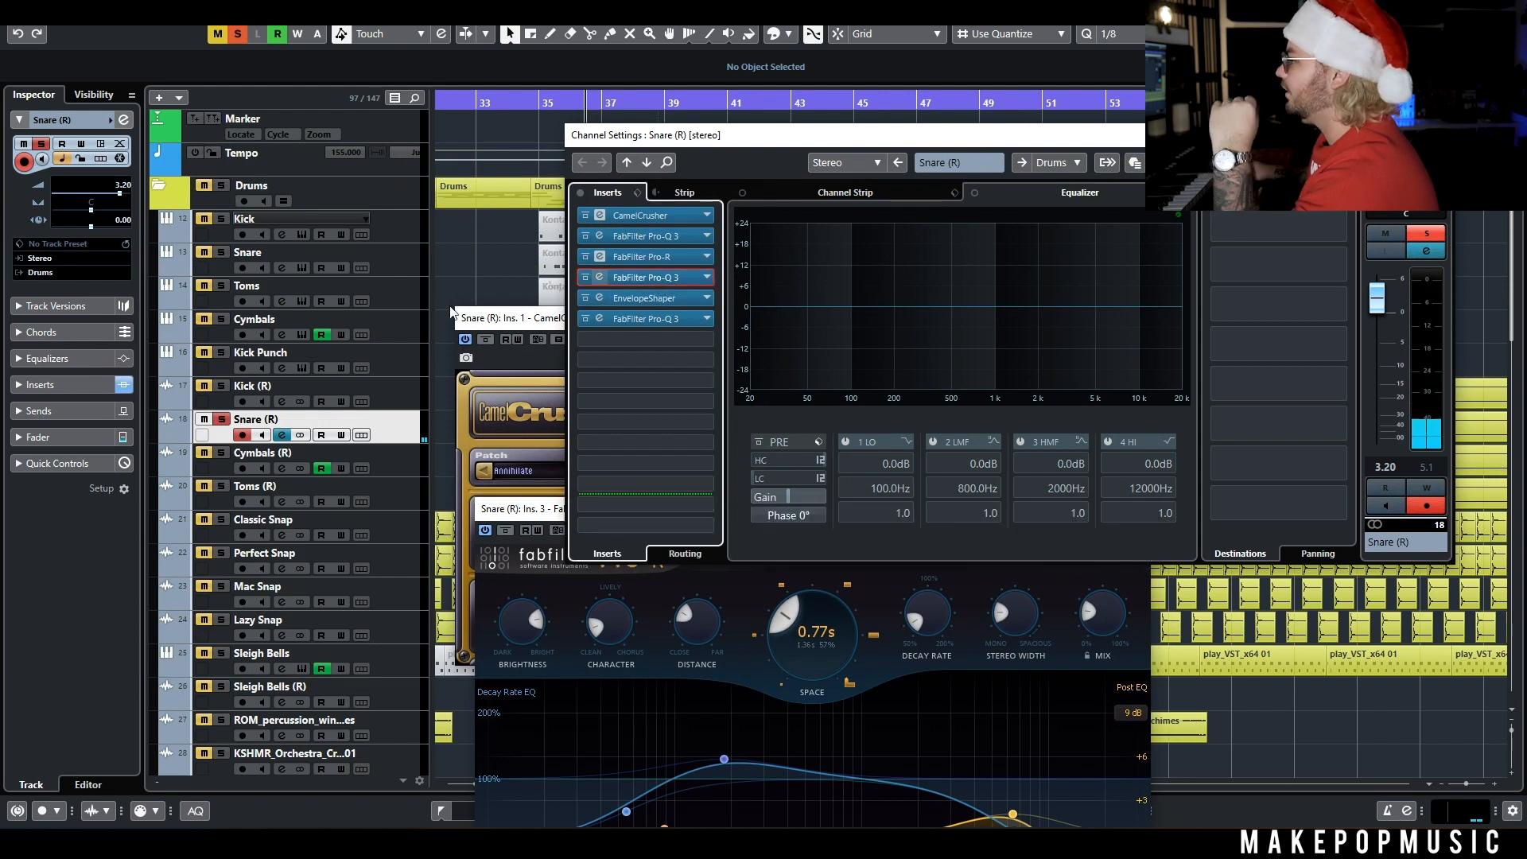
{"action": "left_click", "coordinate": [657, 278]}
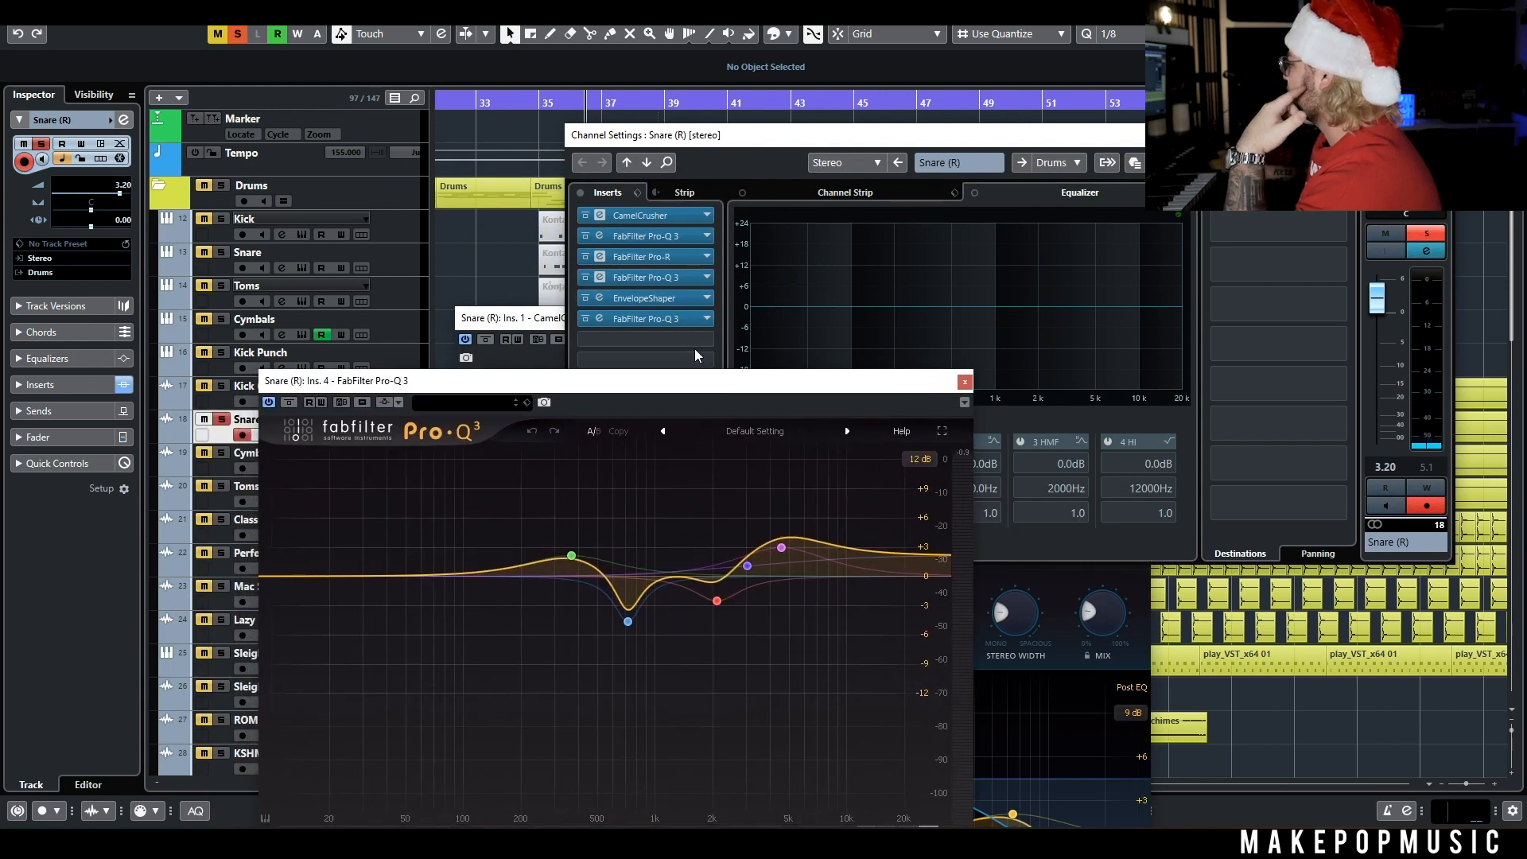
{"action": "left_click", "coordinate": [538, 106]}
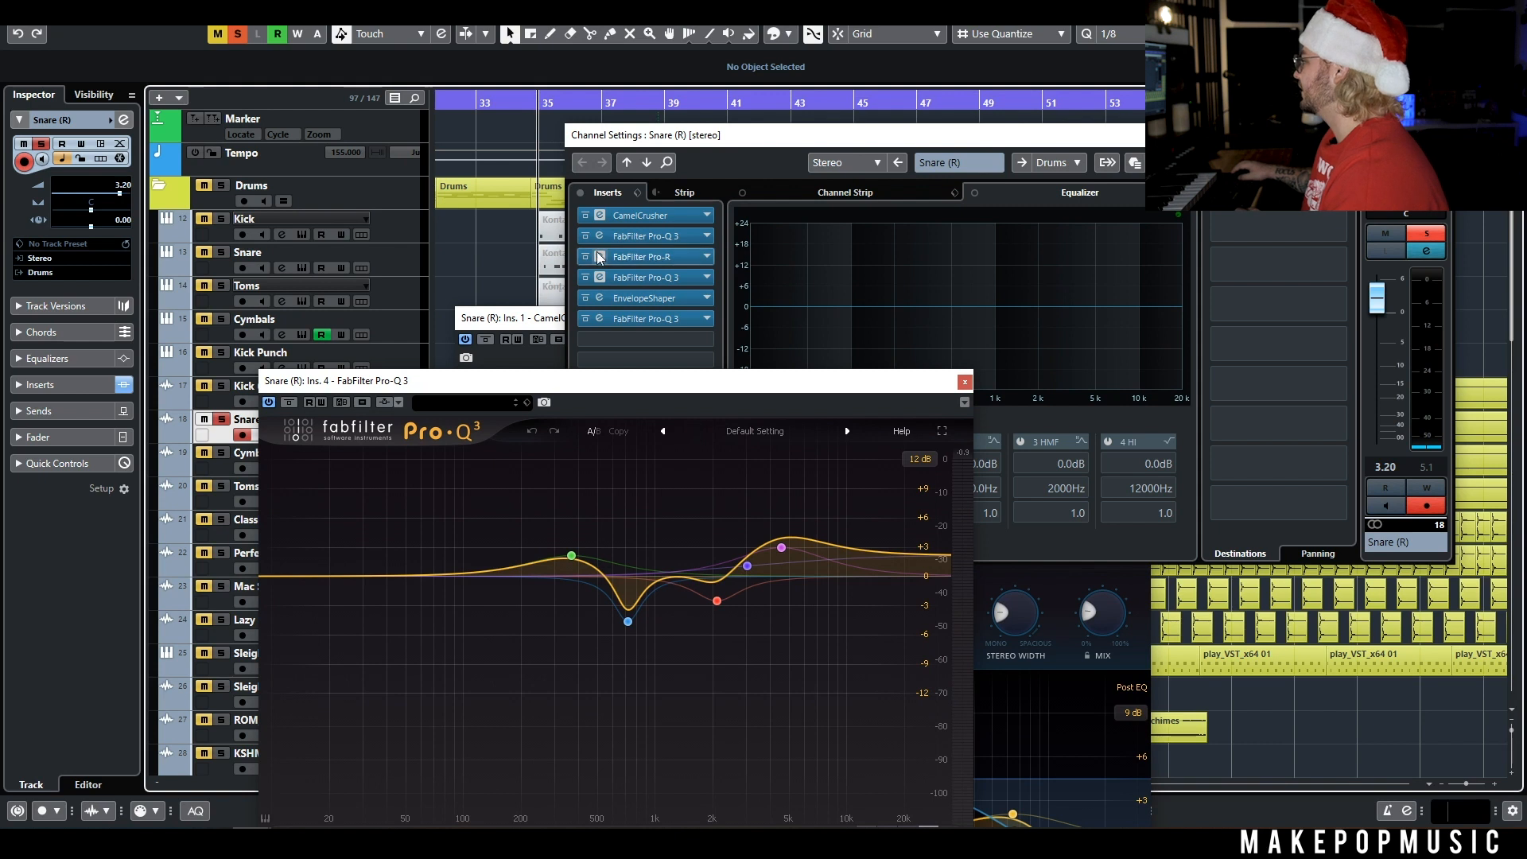
{"action": "key", "text": "space"}
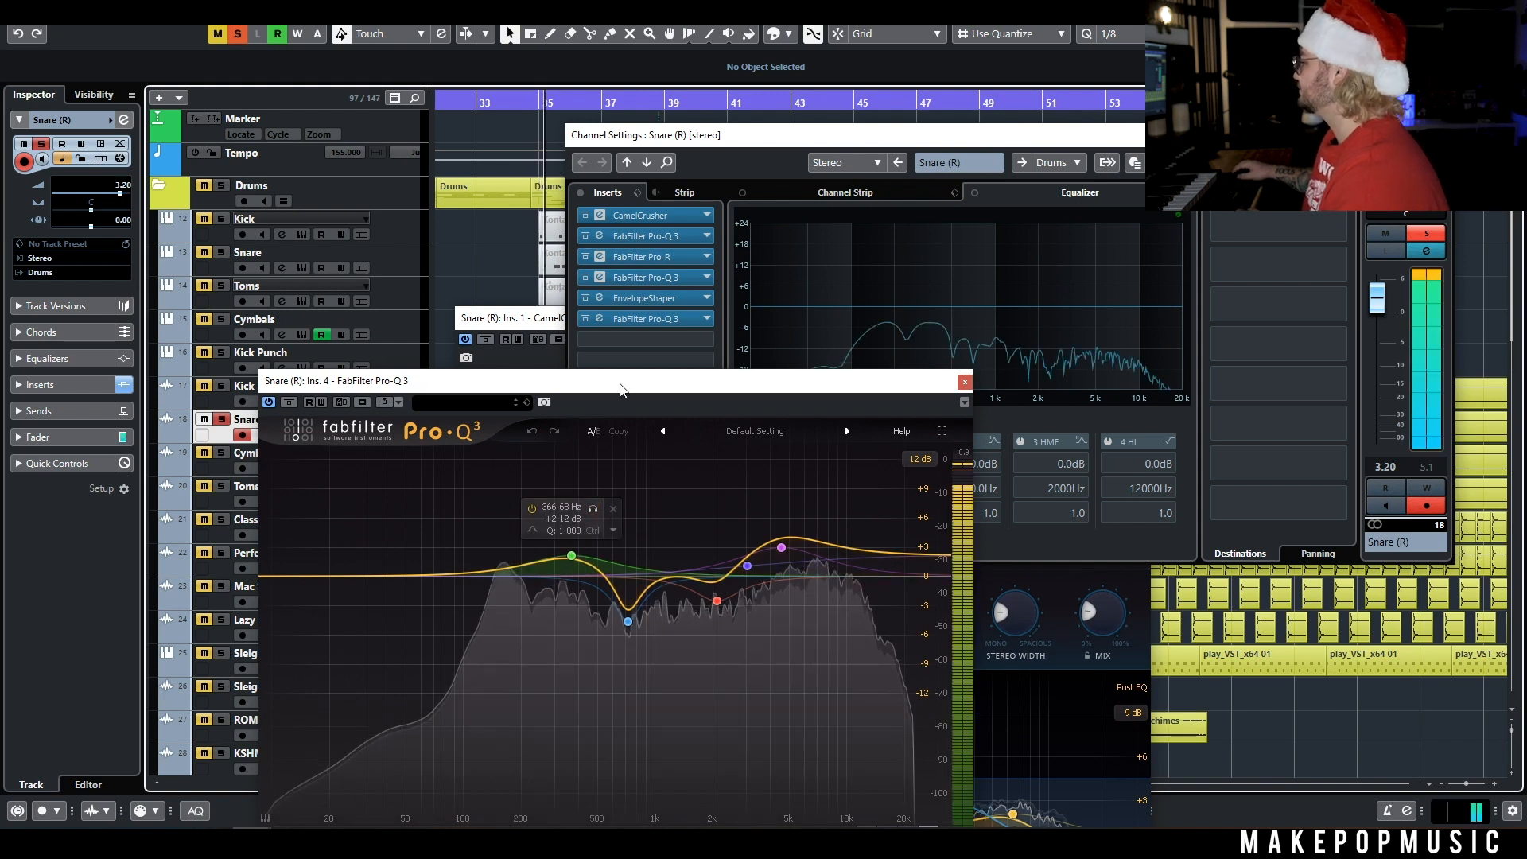
{"action": "left_click", "coordinate": [580, 280]}
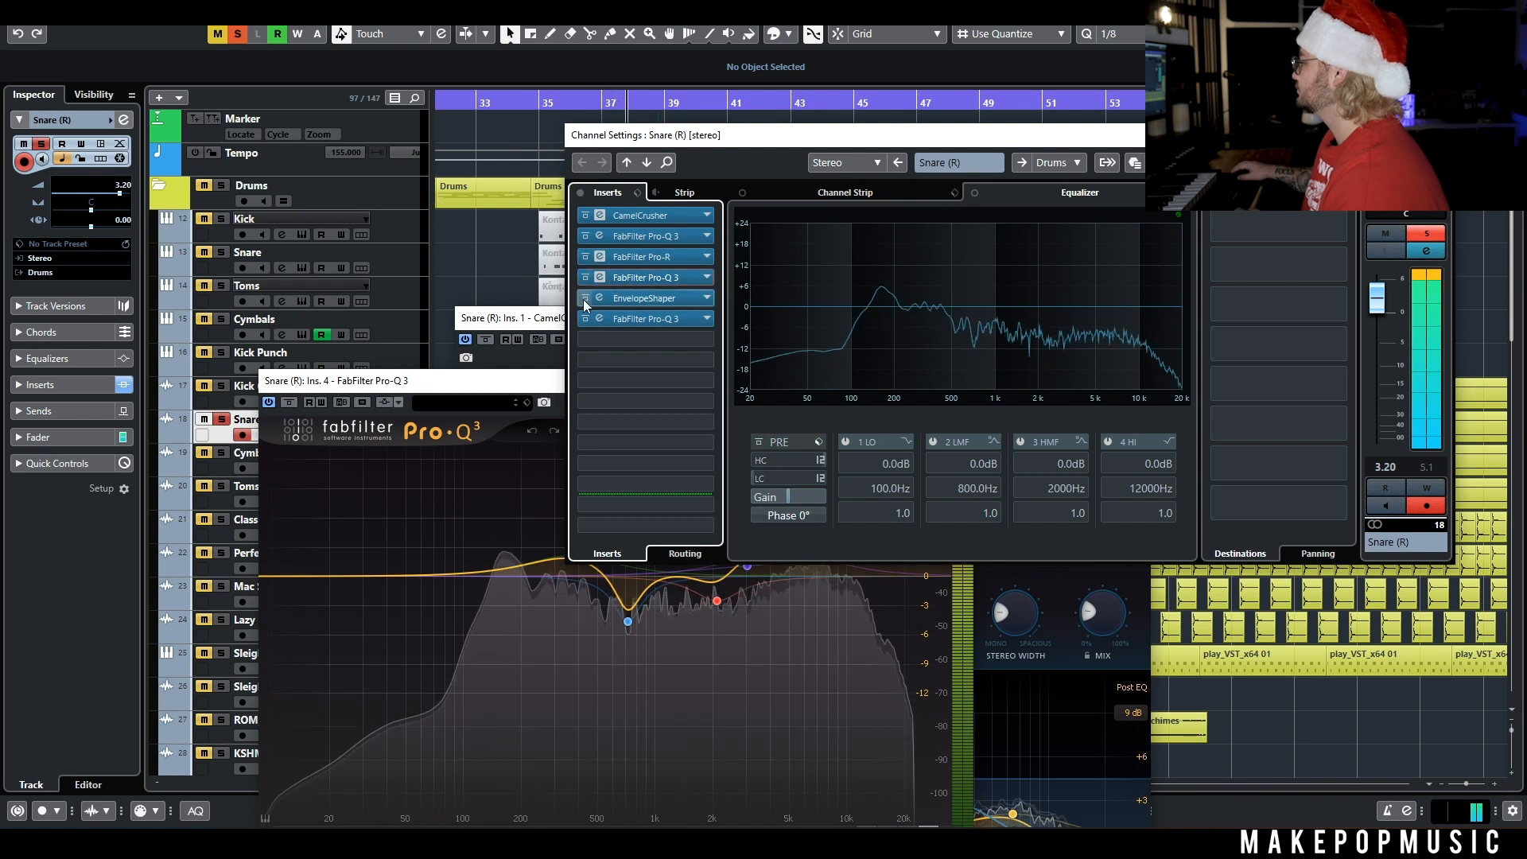
Inspect the EnvelopeShaper and the slot 6 FabFilter Pro-Q 3 on Snare (R) while listening to the snare.
{"action": "left_click", "coordinate": [645, 298]}
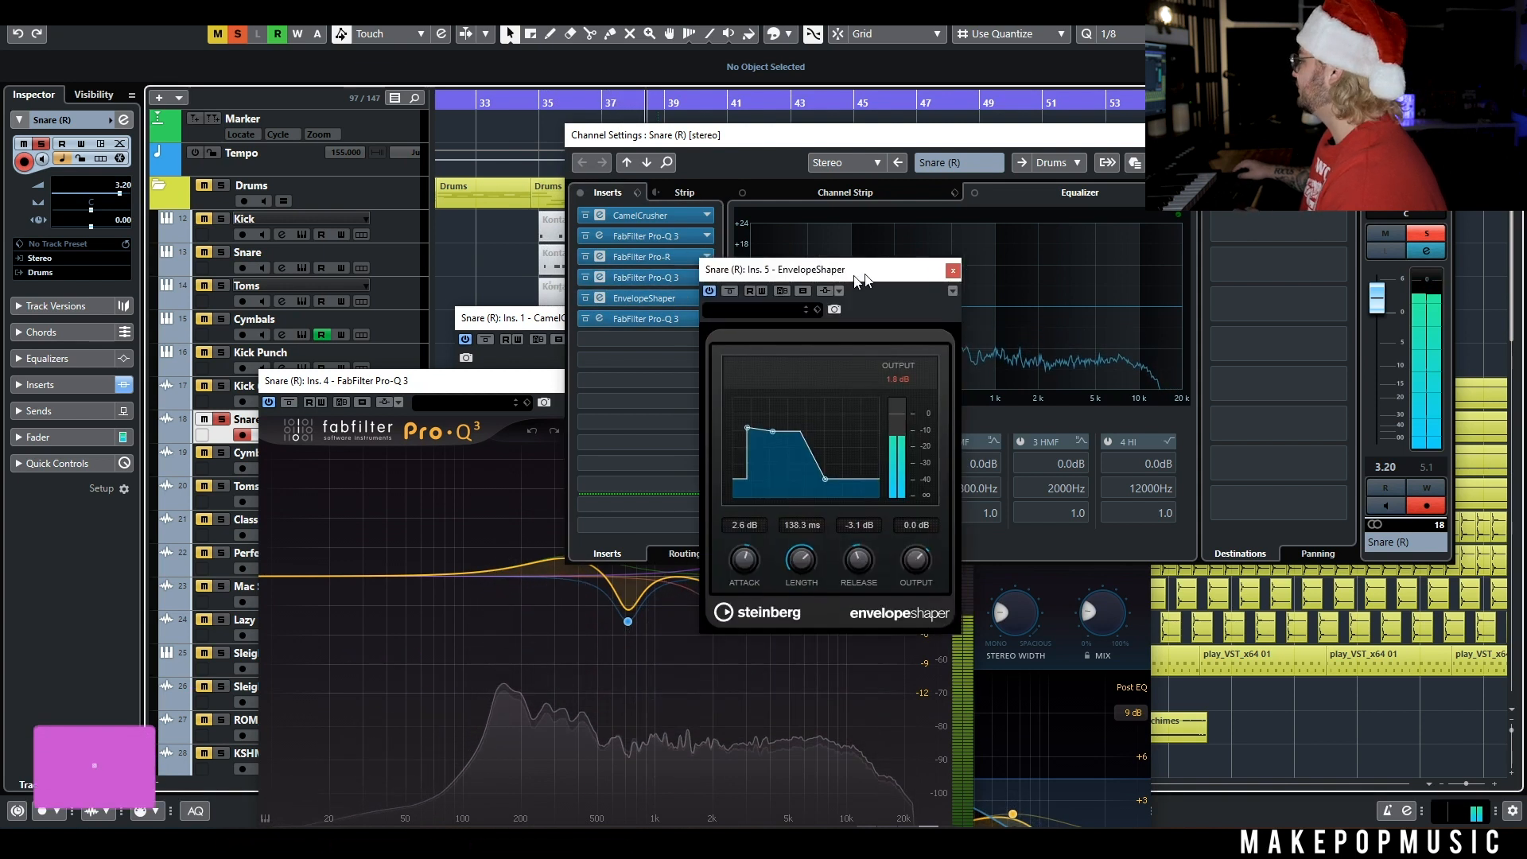
{"action": "left_click", "coordinate": [661, 317]}
{"action": "left_click", "coordinate": [652, 318]}
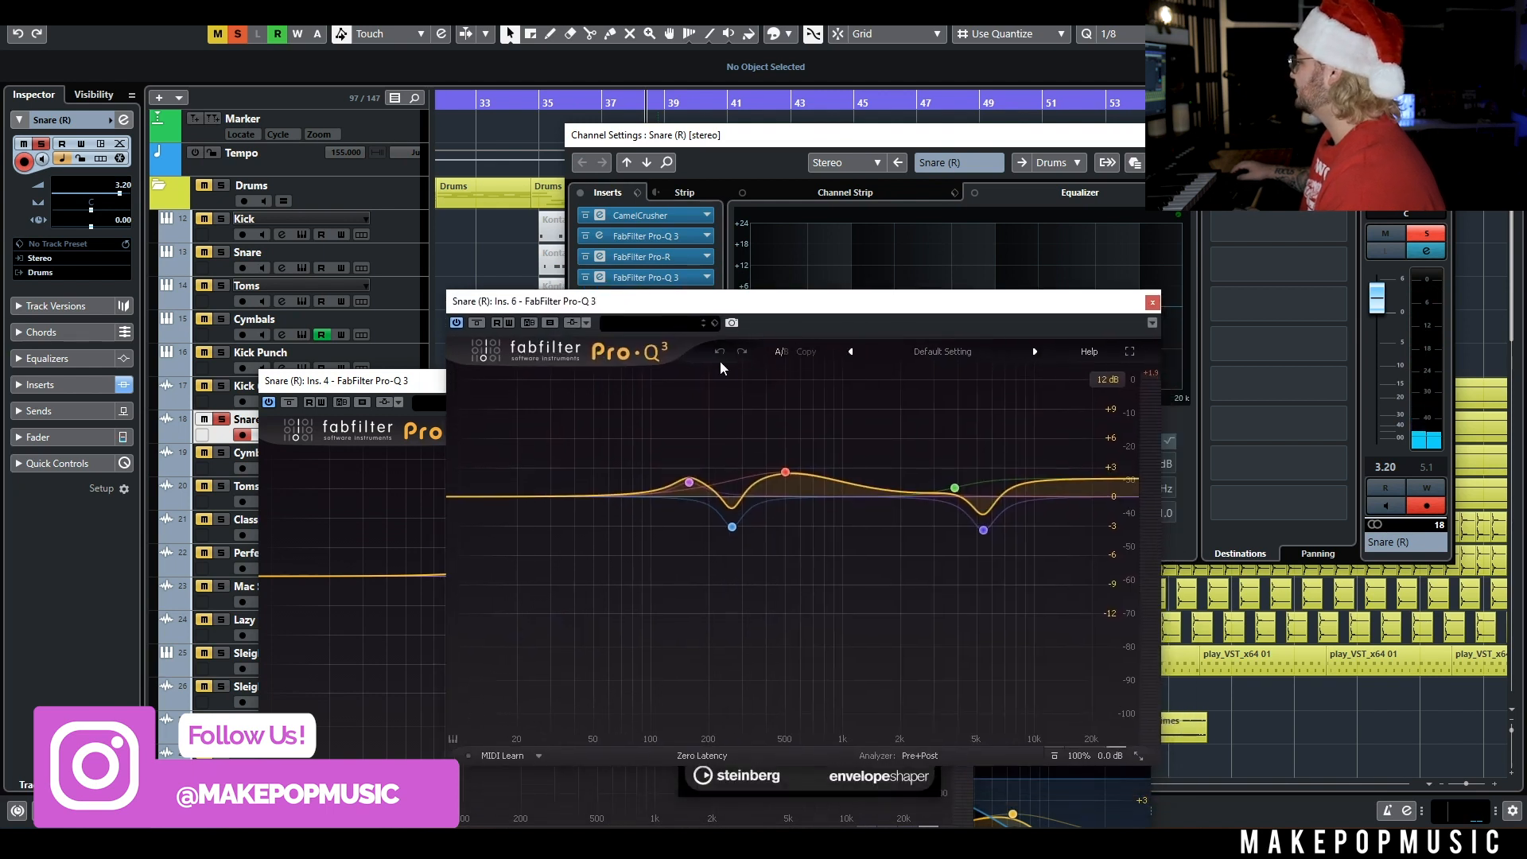
{"action": "key", "text": "space"}
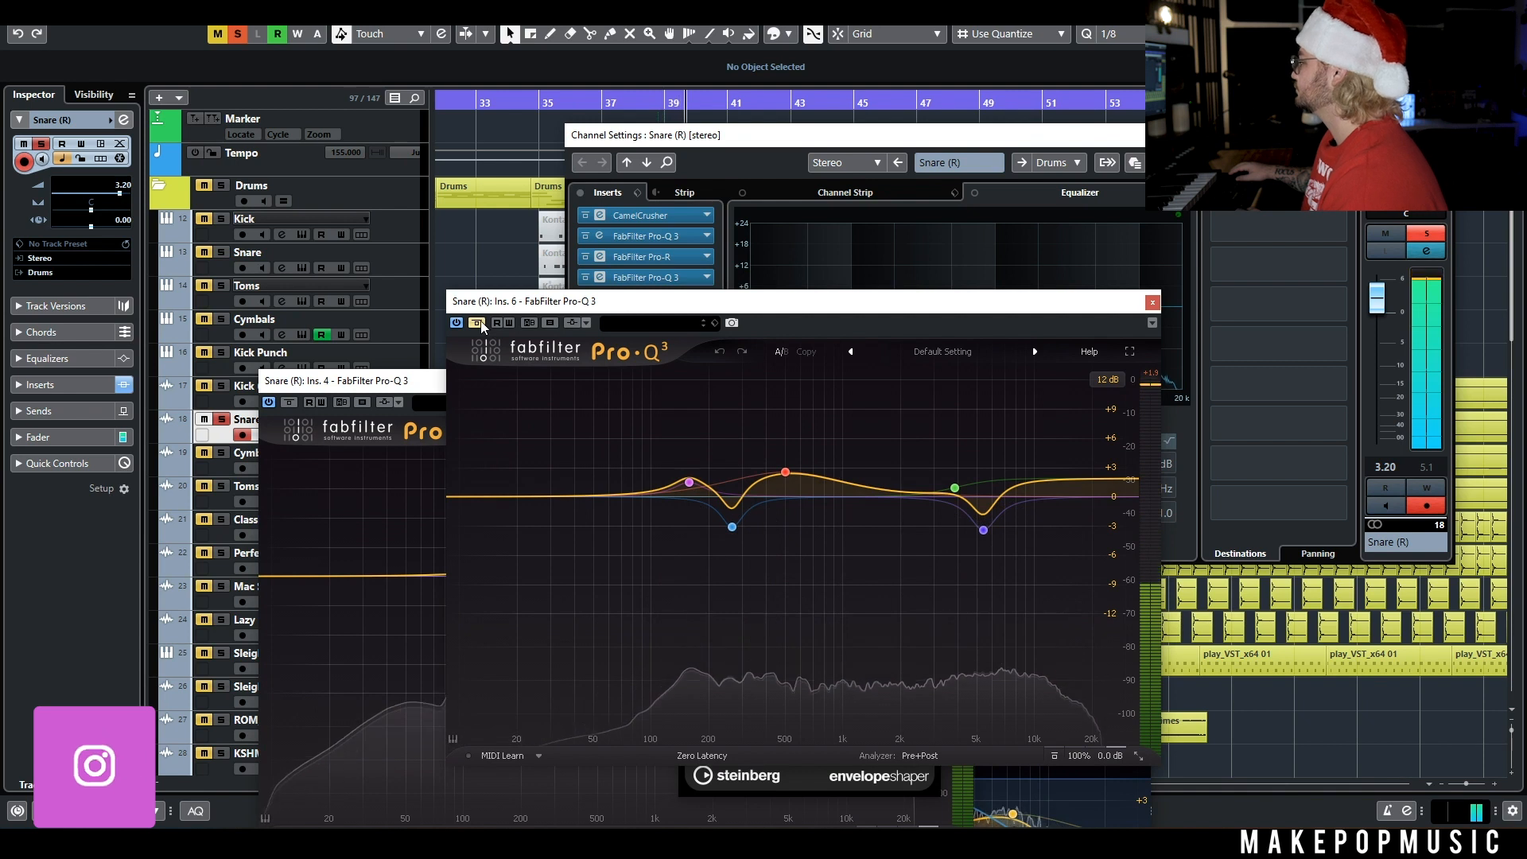
Close all the open Snare (R) plugin windows, leaving only its channel settings open.
{"action": "left_click", "coordinate": [1152, 302]}
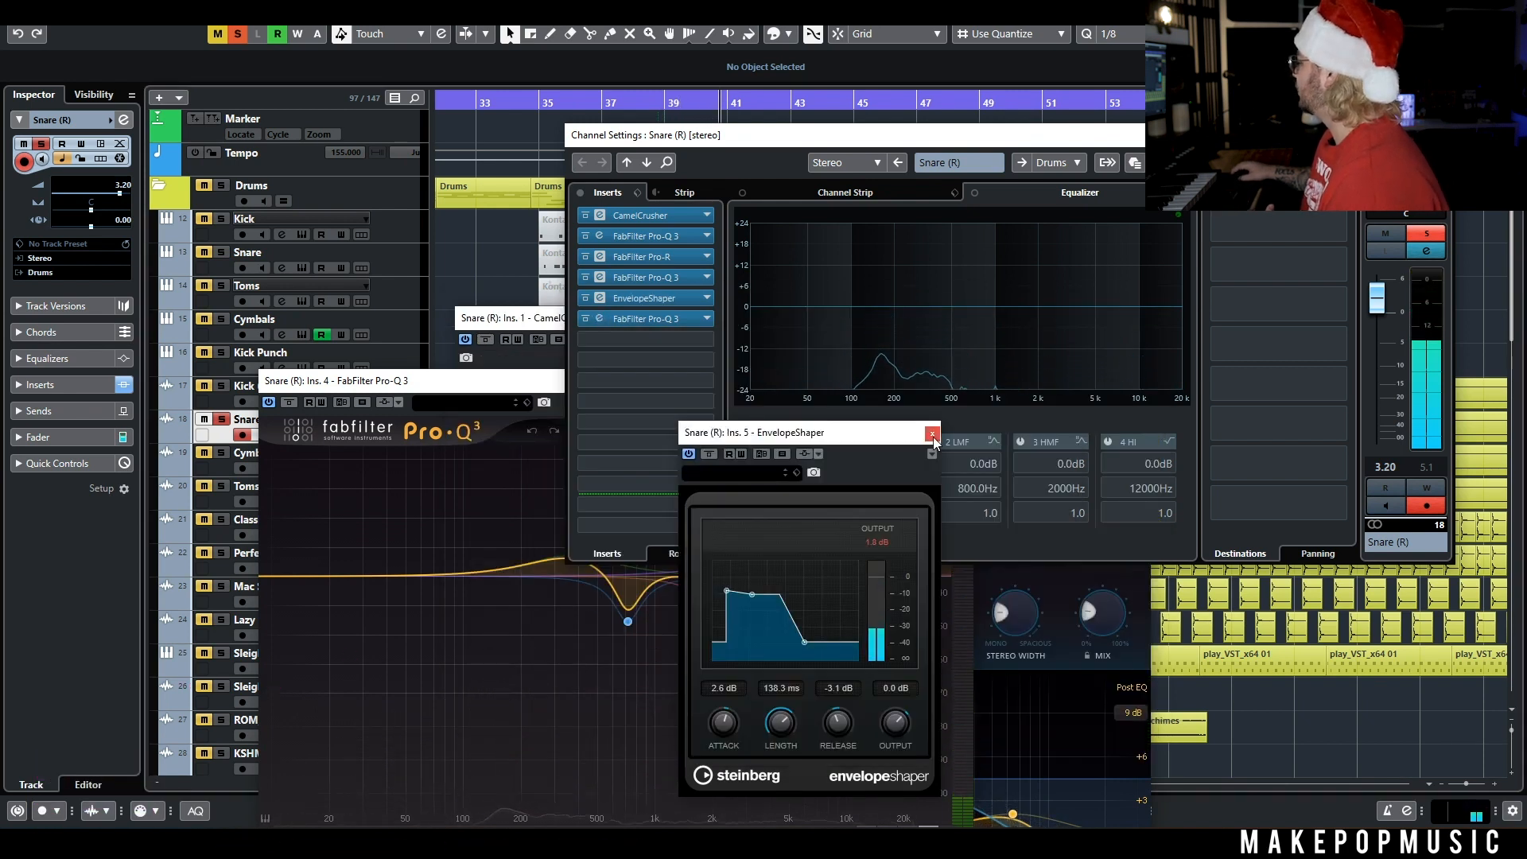
{"action": "left_click", "coordinate": [490, 383]}
{"action": "left_click", "coordinate": [965, 381]}
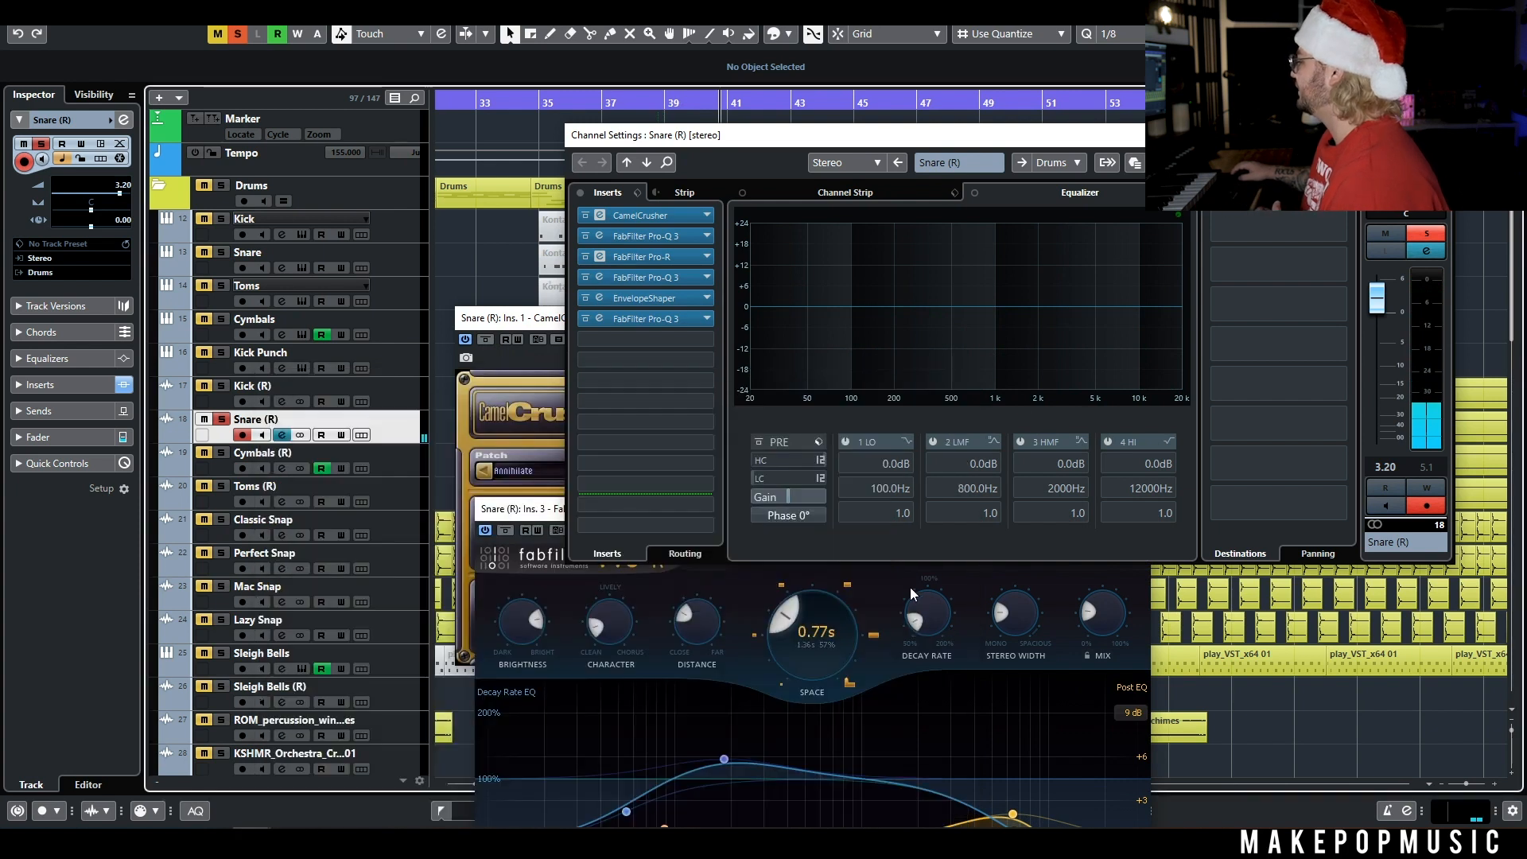
{"action": "left_click", "coordinate": [1142, 513]}
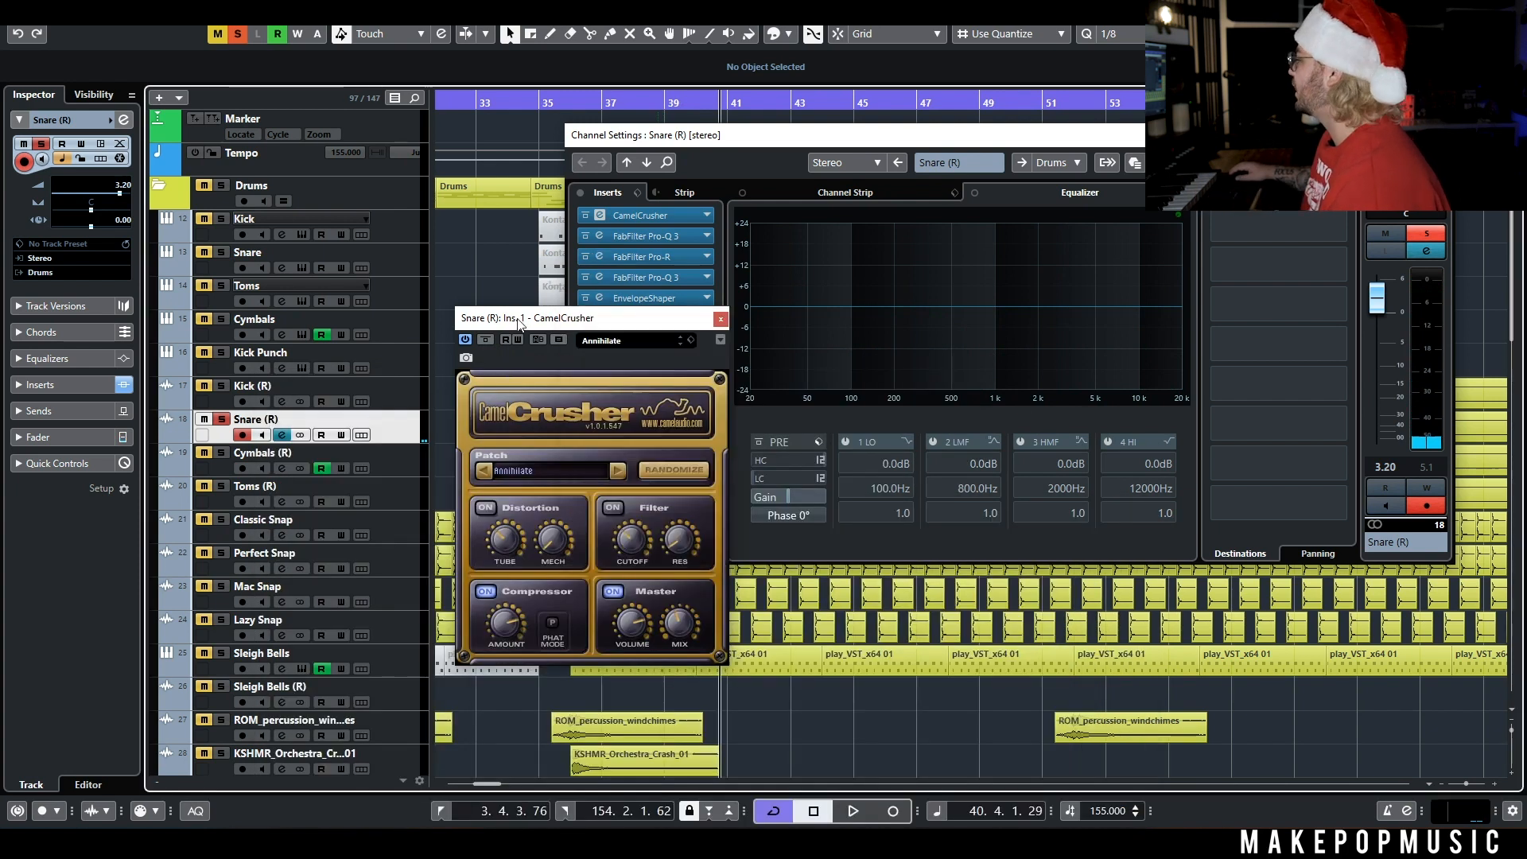
{"action": "left_click", "coordinate": [724, 318]}
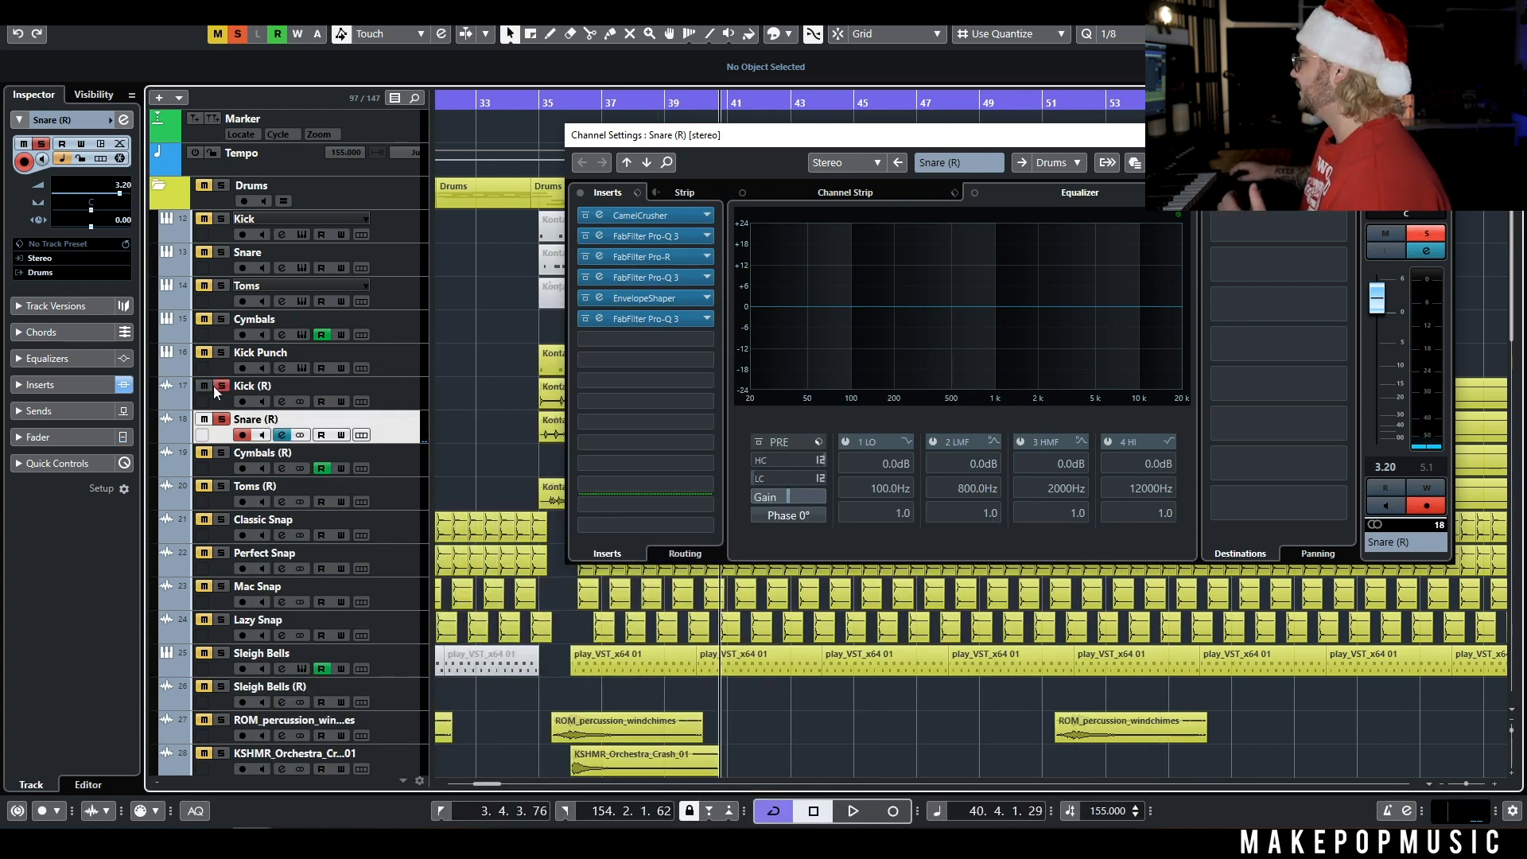
Solo Kick (R), Kick Punch and Toms (R) together with Snare (R), playing the drums from bar 35.
{"action": "left_click", "coordinate": [218, 351]}
{"action": "left_click", "coordinate": [520, 107]}
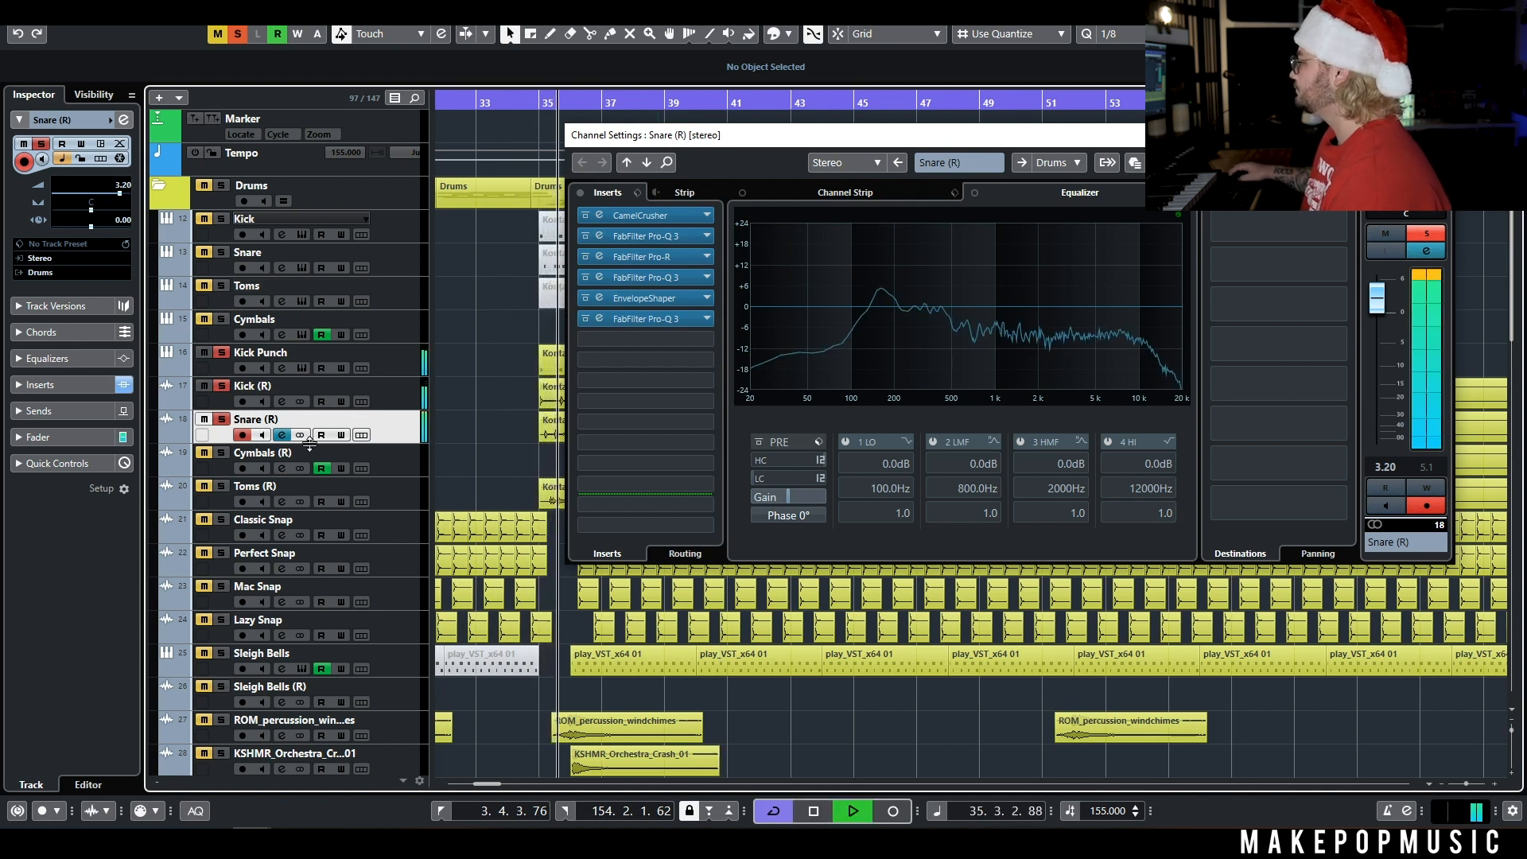
{"action": "left_click", "coordinate": [221, 485]}
{"action": "key", "text": "space"}
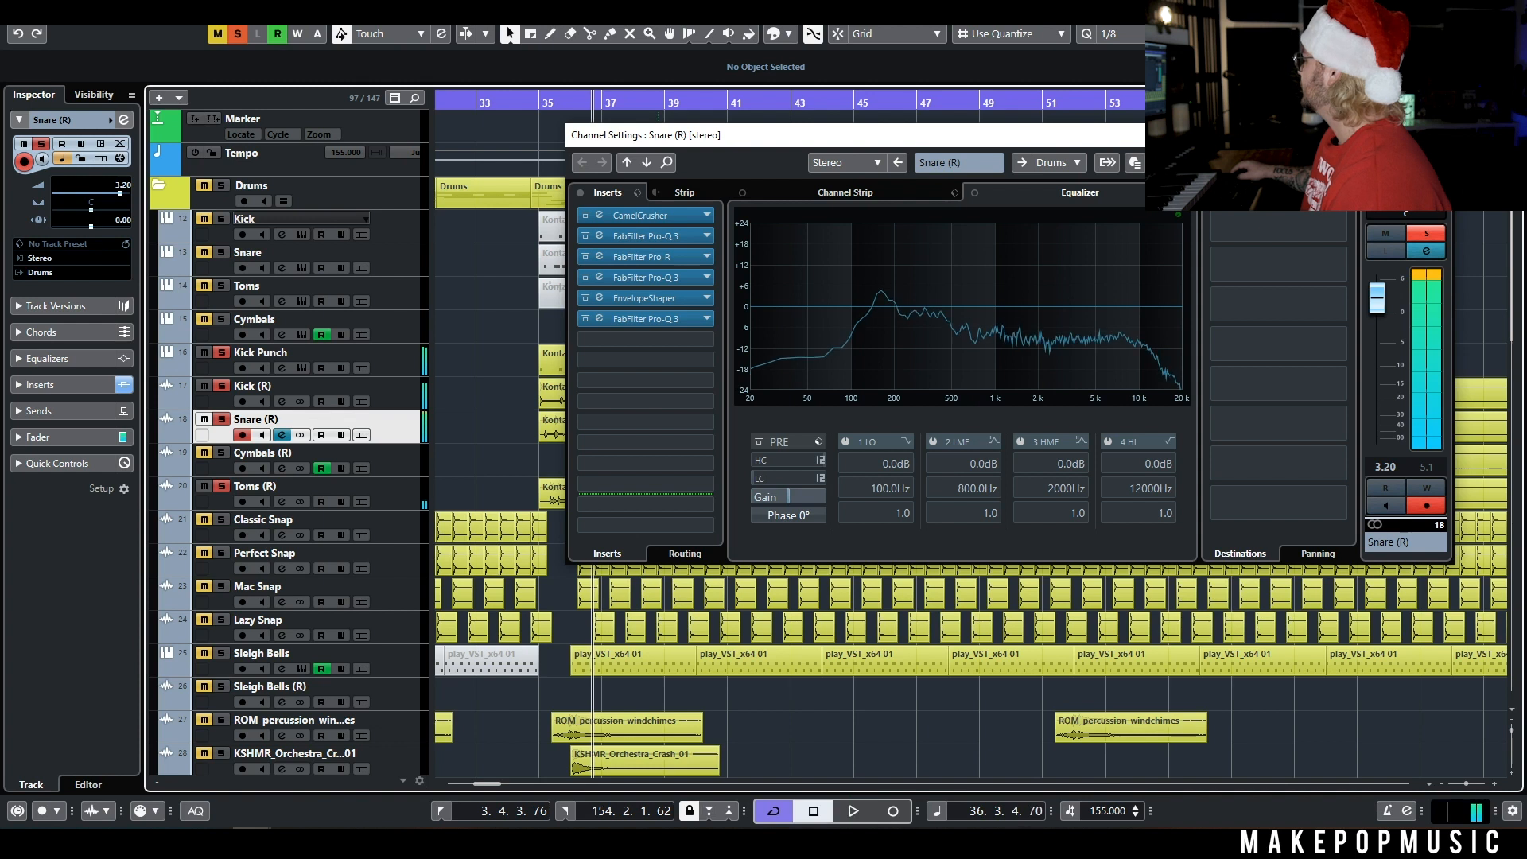
Open the channel settings of Toms (R), play the drums, and open its FabFilter Pro-Q 3 insert.
{"action": "key", "text": "e"}
{"action": "left_click", "coordinate": [305, 301]}
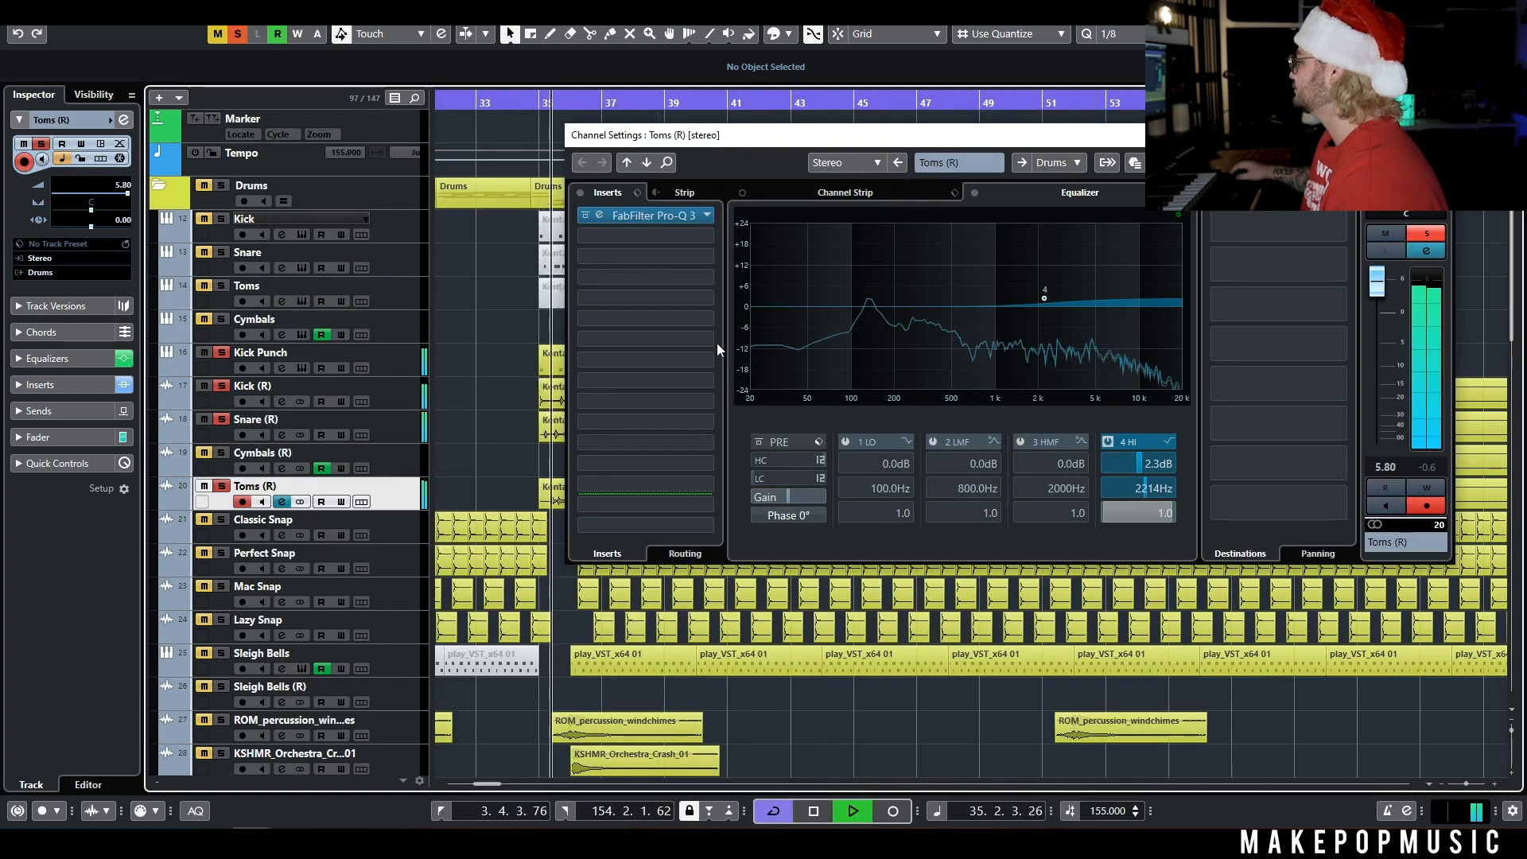
{"action": "key", "text": "space"}
{"action": "left_click", "coordinate": [666, 216]}
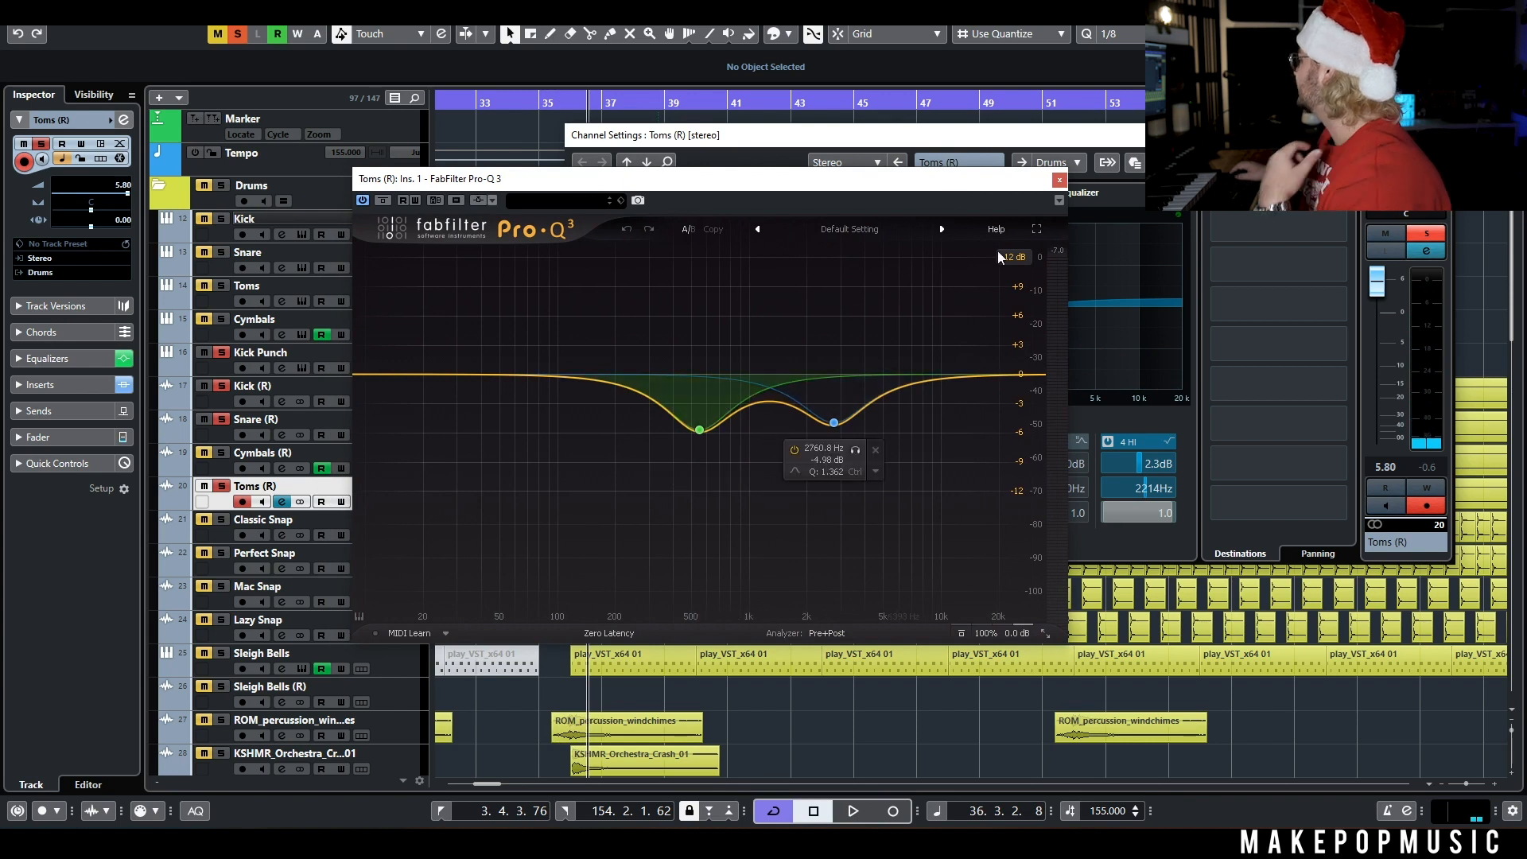
Move the Toms (R) equalizer clear of the tracks, audition the toms from bar 35, and close the equalizer.
{"action": "left_click", "coordinate": [823, 135]}
{"action": "left_click_drag", "start_coordinate": [380, 180], "coordinate": [726, 157]}
{"action": "left_click", "coordinate": [544, 102]}
{"action": "key", "text": "space"}
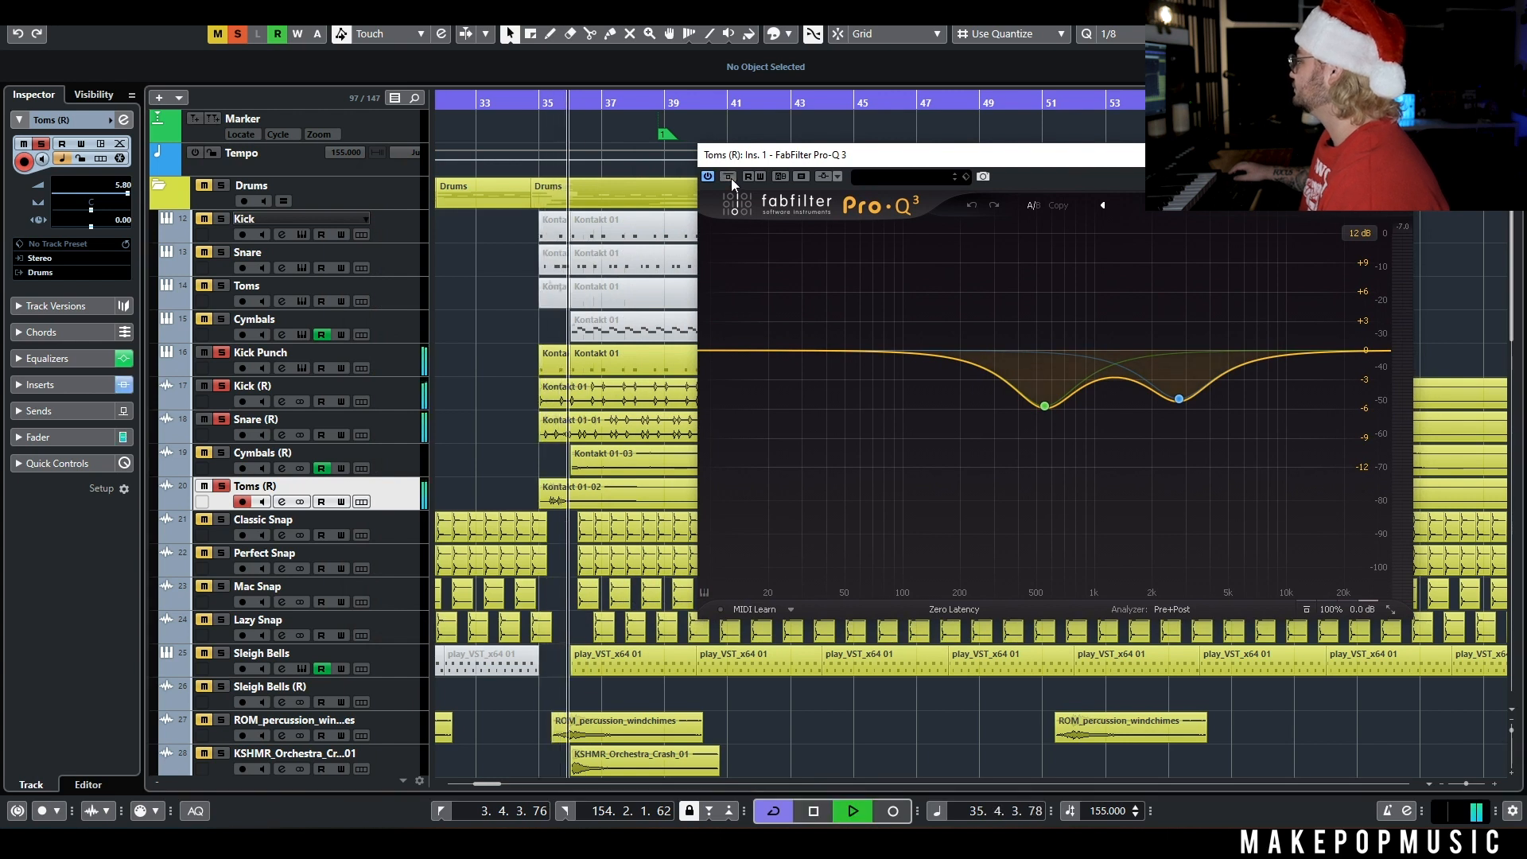
{"action": "left_click", "coordinate": [541, 103]}
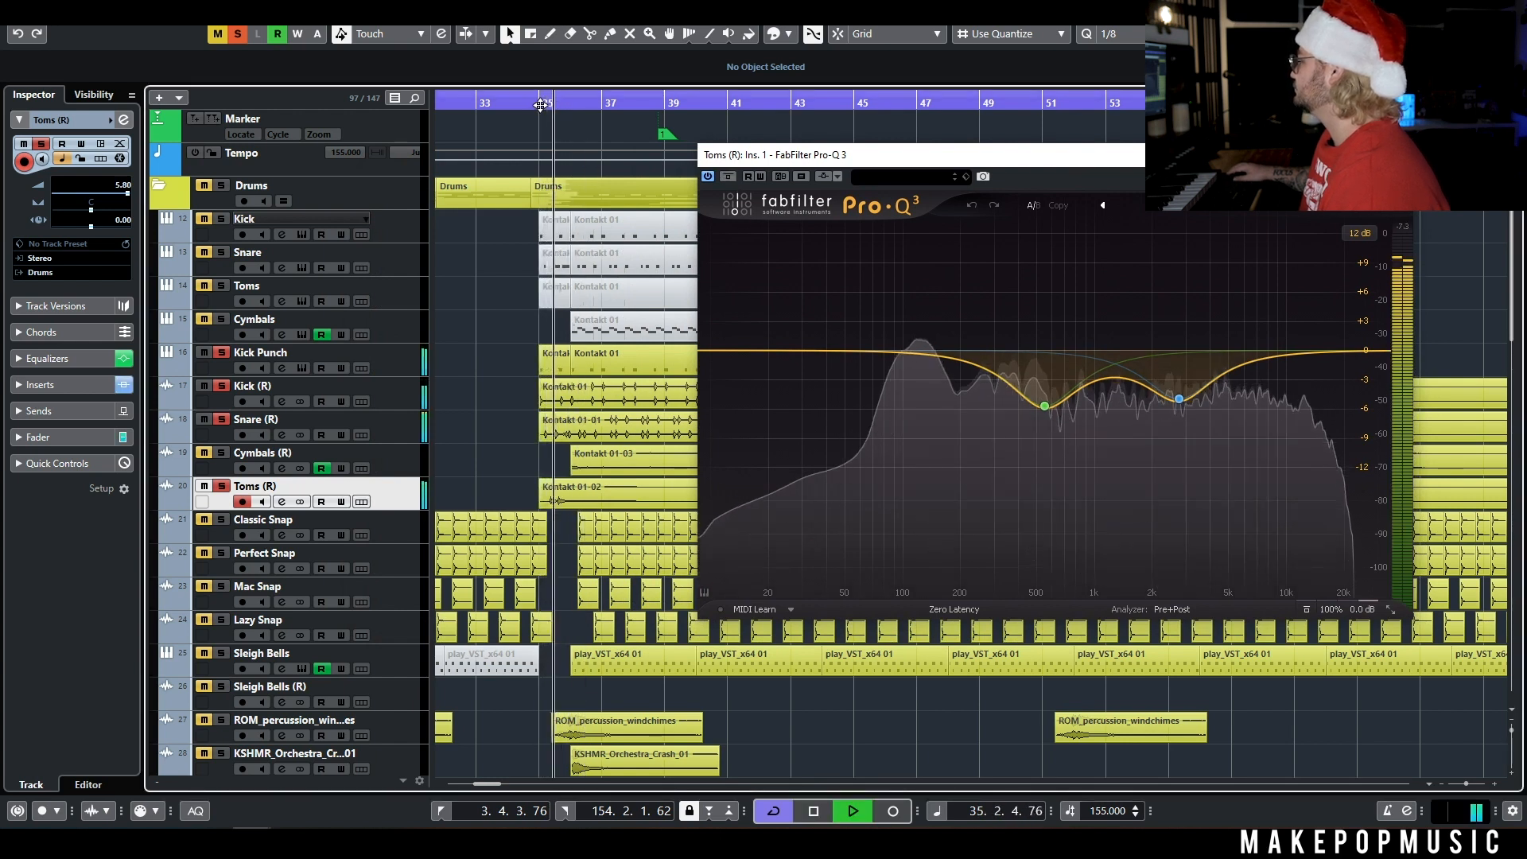
{"action": "key", "text": "space"}
{"action": "key", "text": "ctrl+w"}
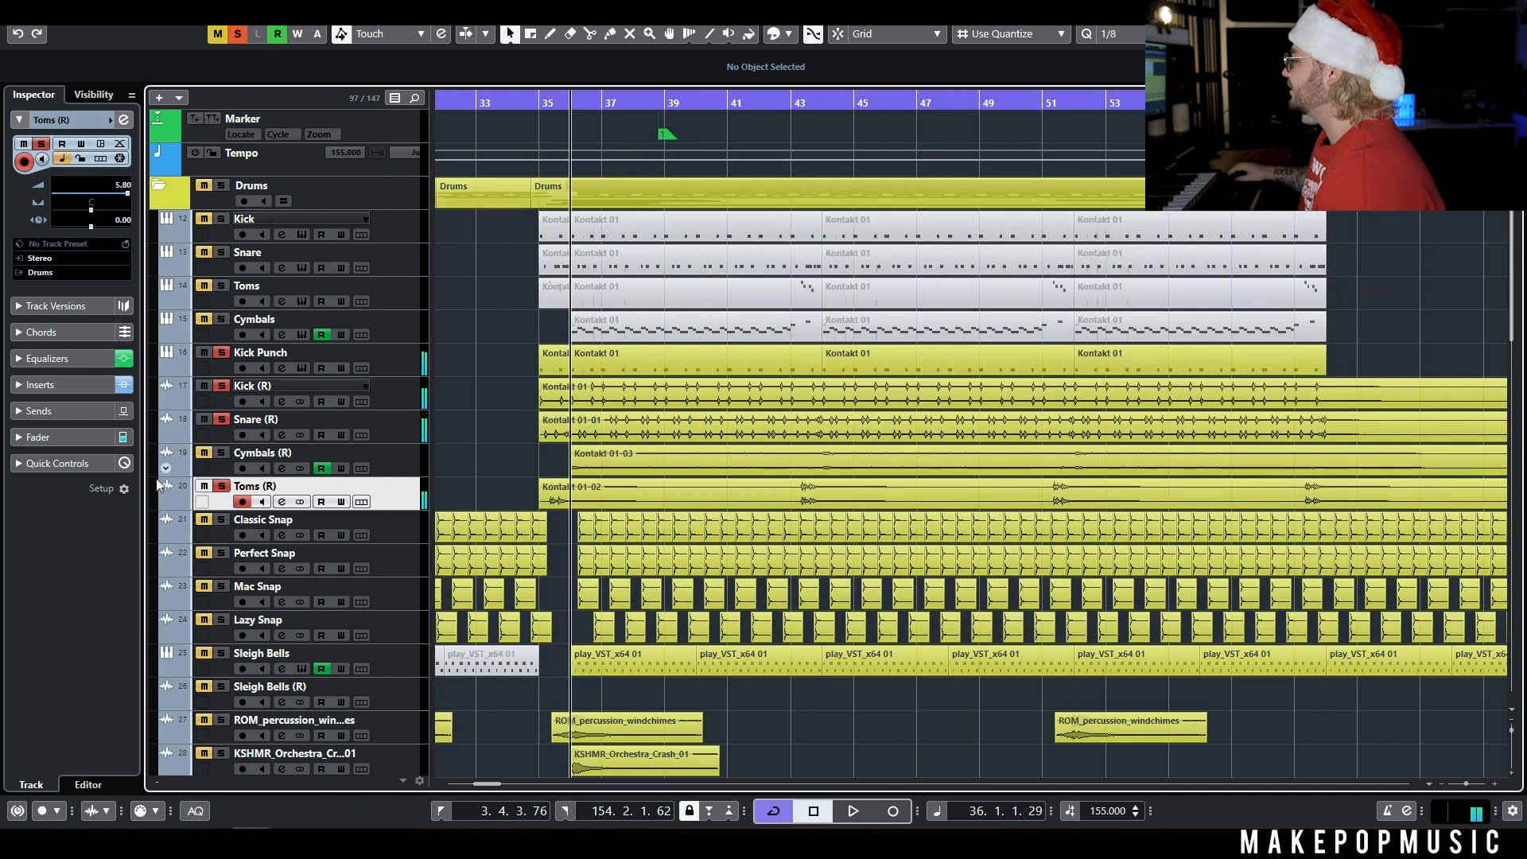
Solo Cymbals (R), view the Kontakt drum kit used by the Cymbals track, and close the instrument.
{"action": "left_click", "coordinate": [405, 318]}
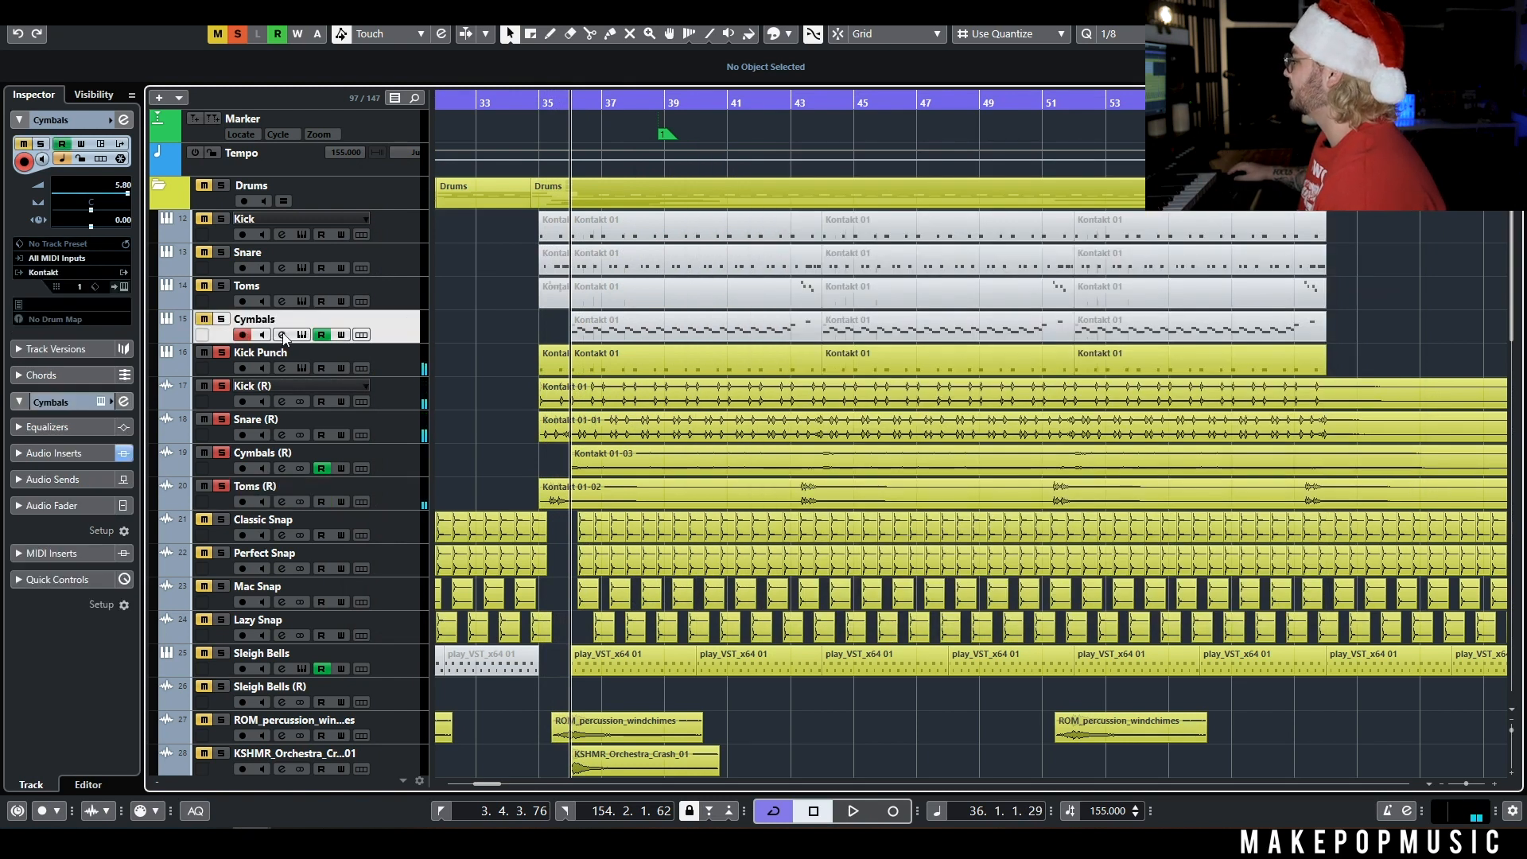
{"action": "left_click", "coordinate": [300, 334]}
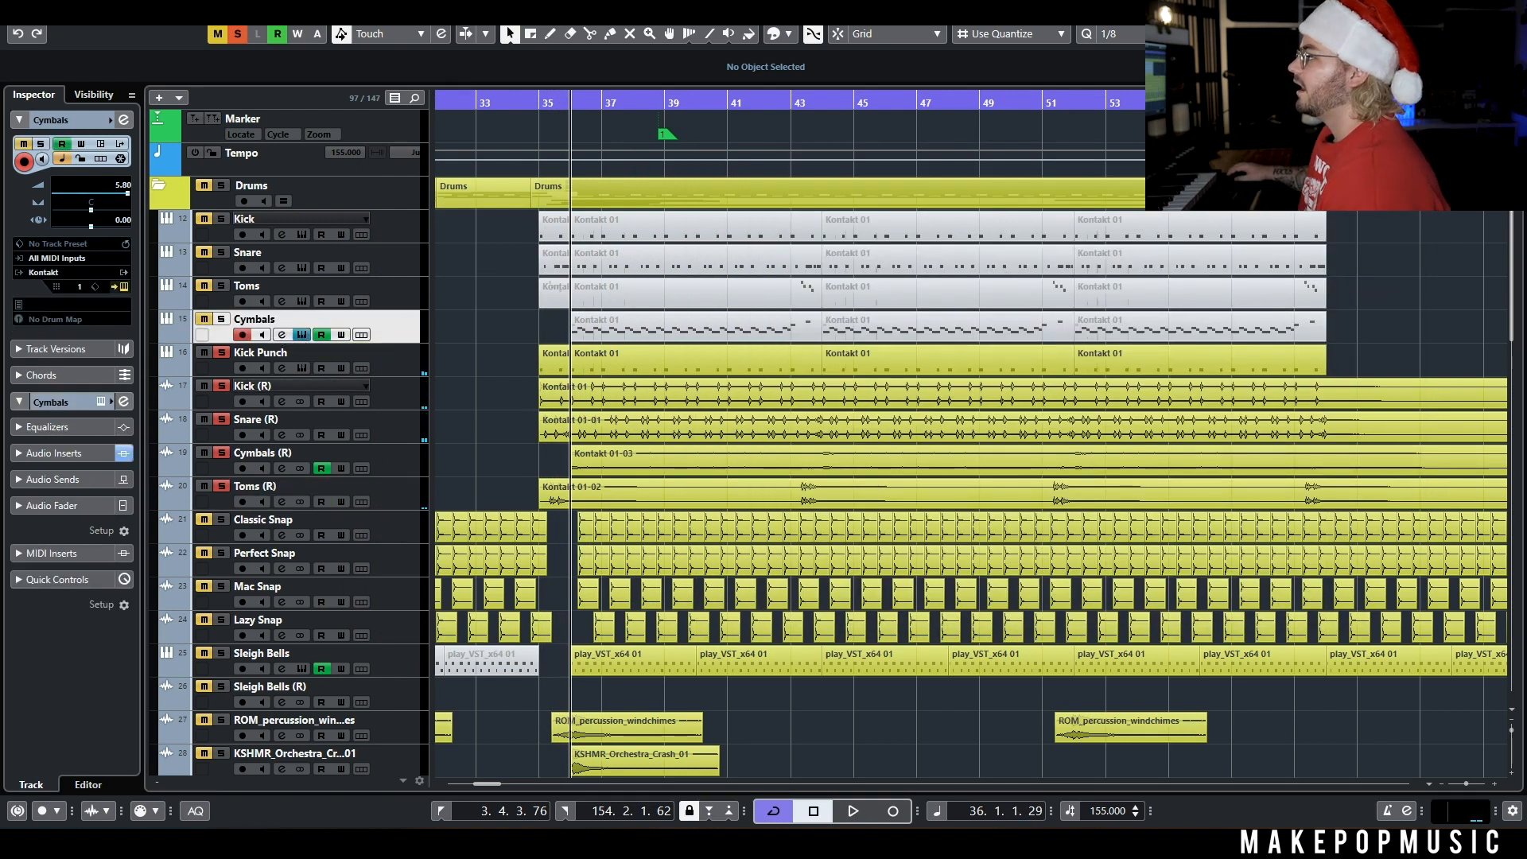
{"action": "key", "text": "ctrl+e"}
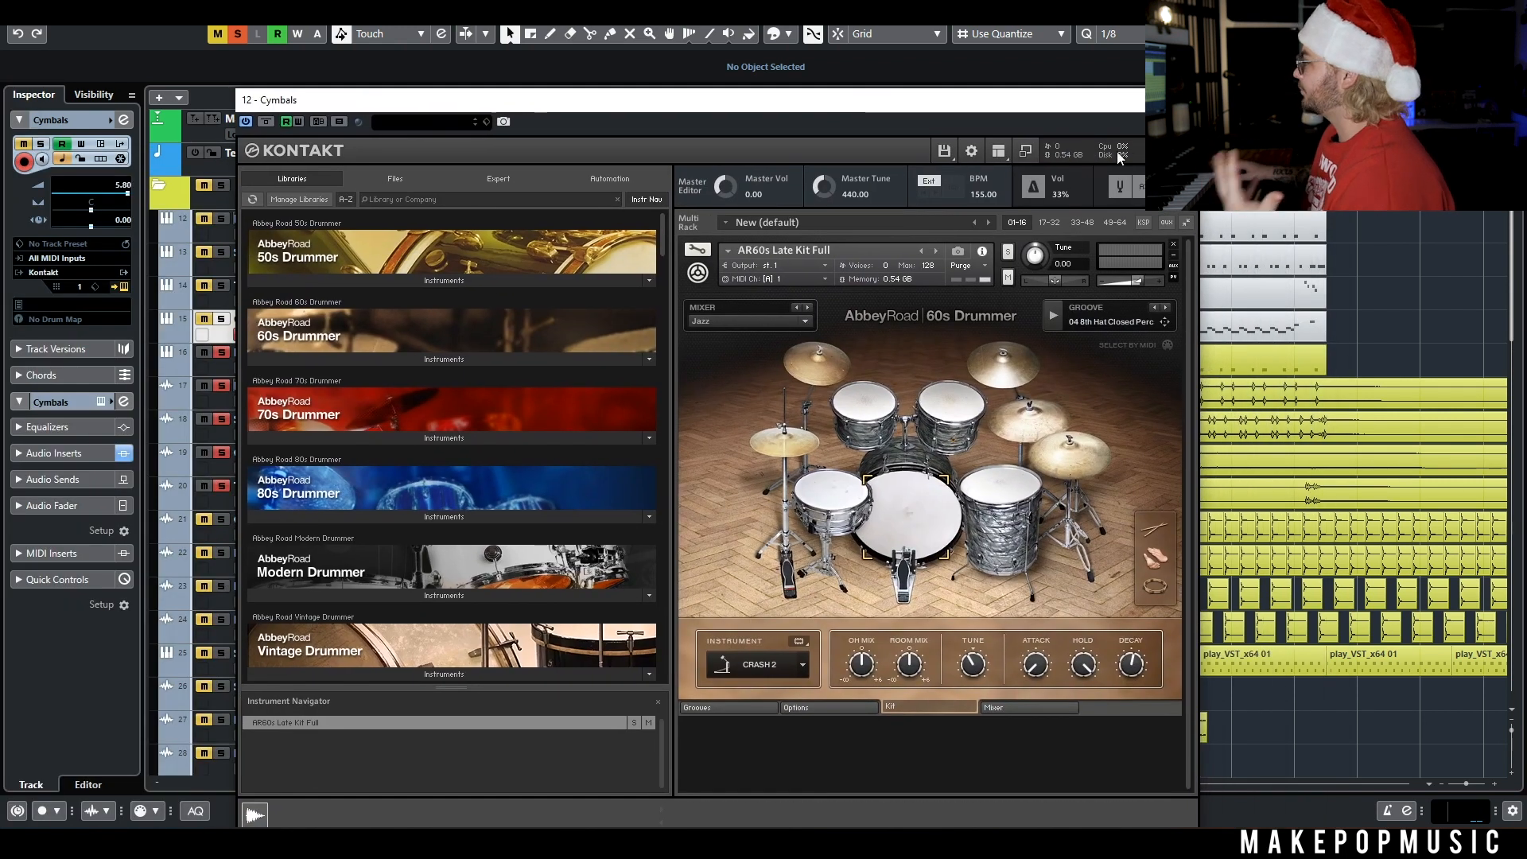
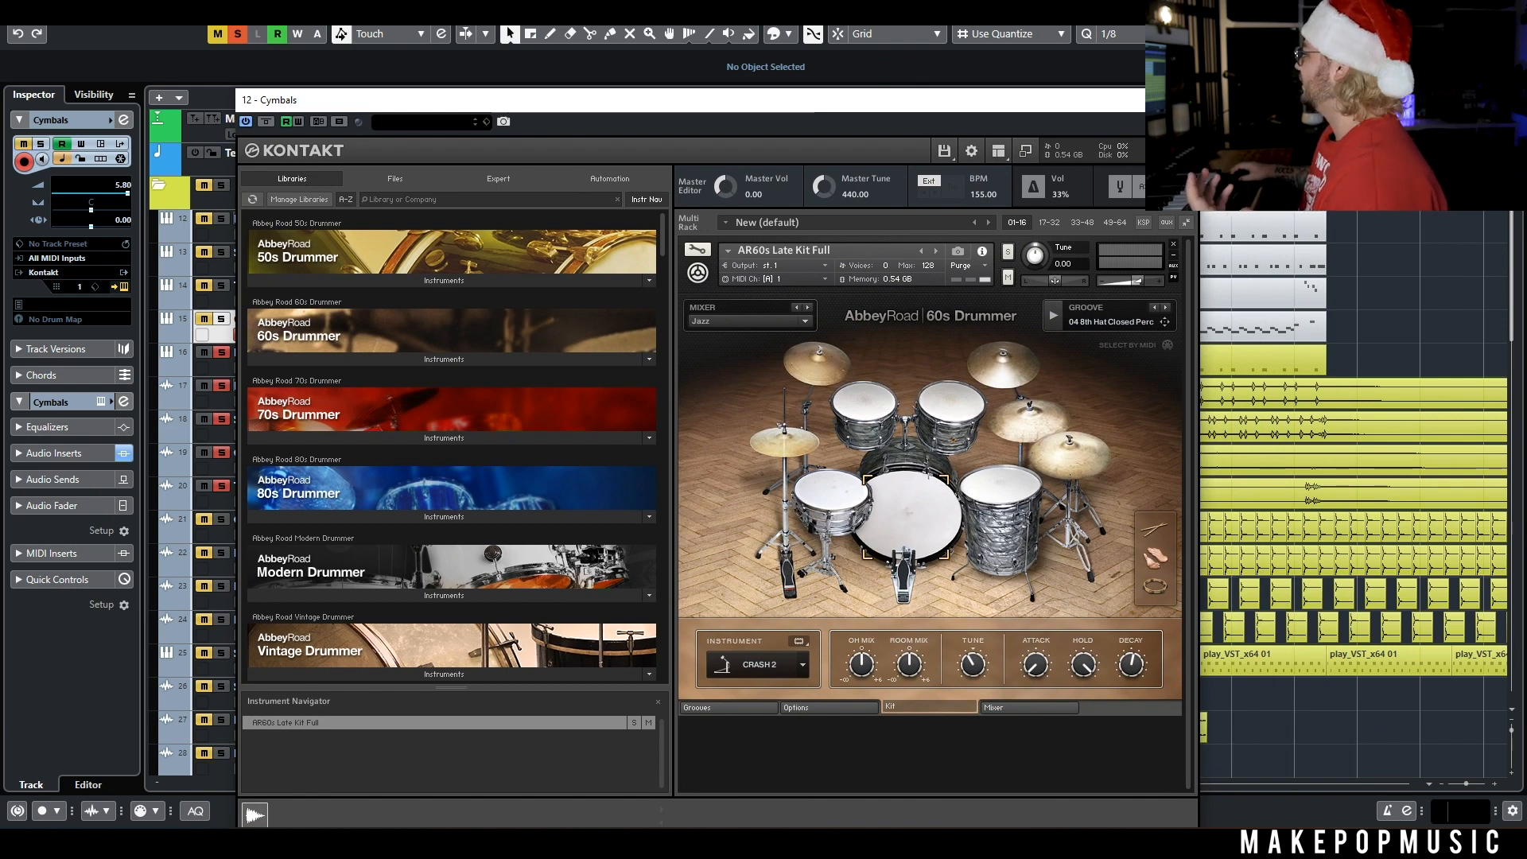
{"action": "key", "text": "ctrl+e"}
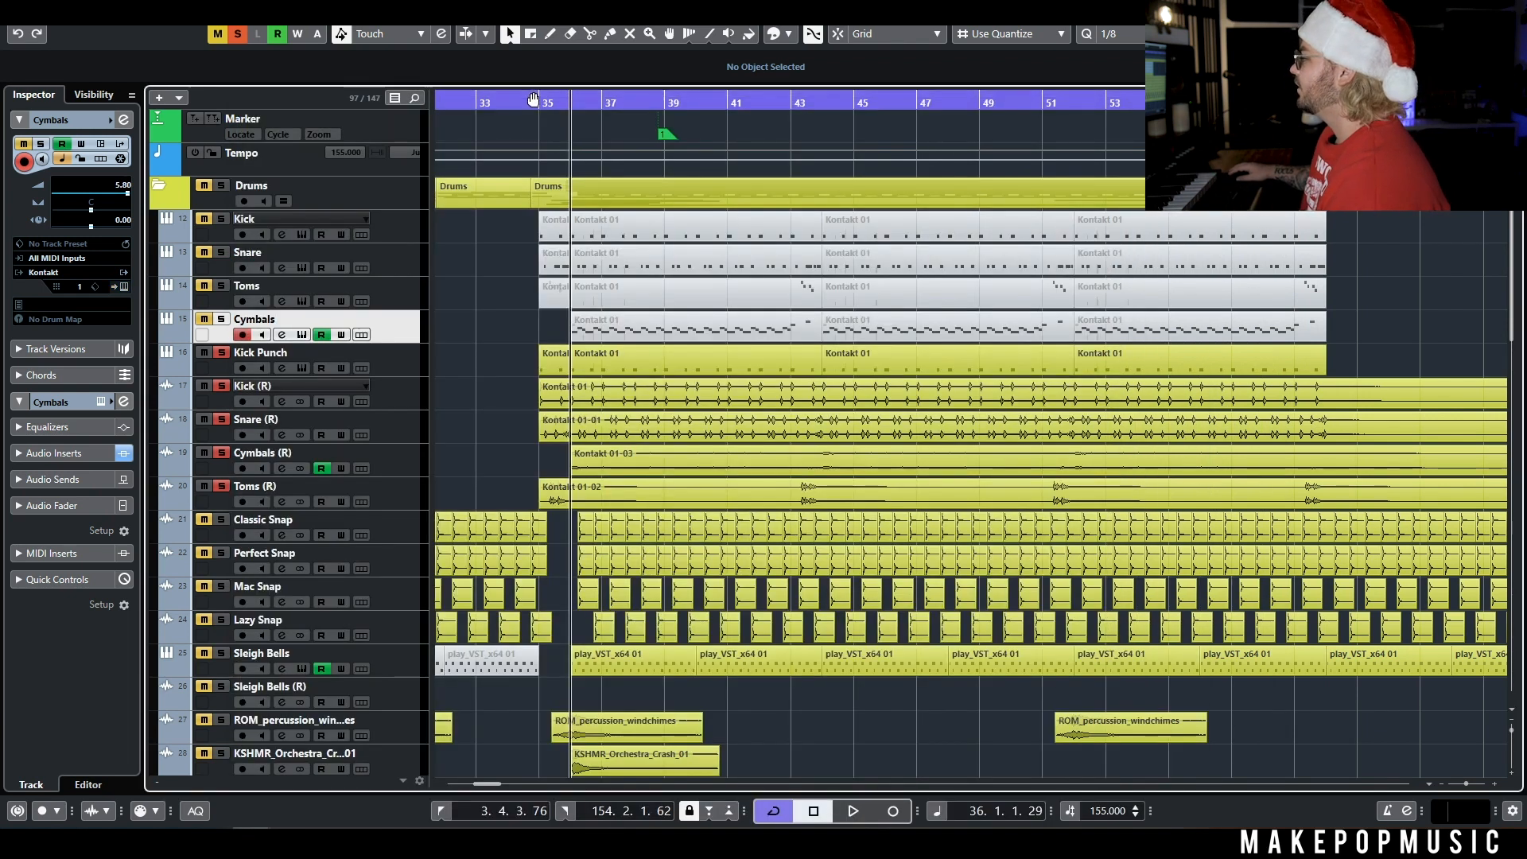
Turn off cycle playback, play from just before bar 35, and solo Classic Snap, Perfect Snap and Sleigh Bells.
{"action": "key", "text": "KP_Divide"}
{"action": "left_click_drag", "start_coordinate": [535, 101], "coordinate": [535, 104]}
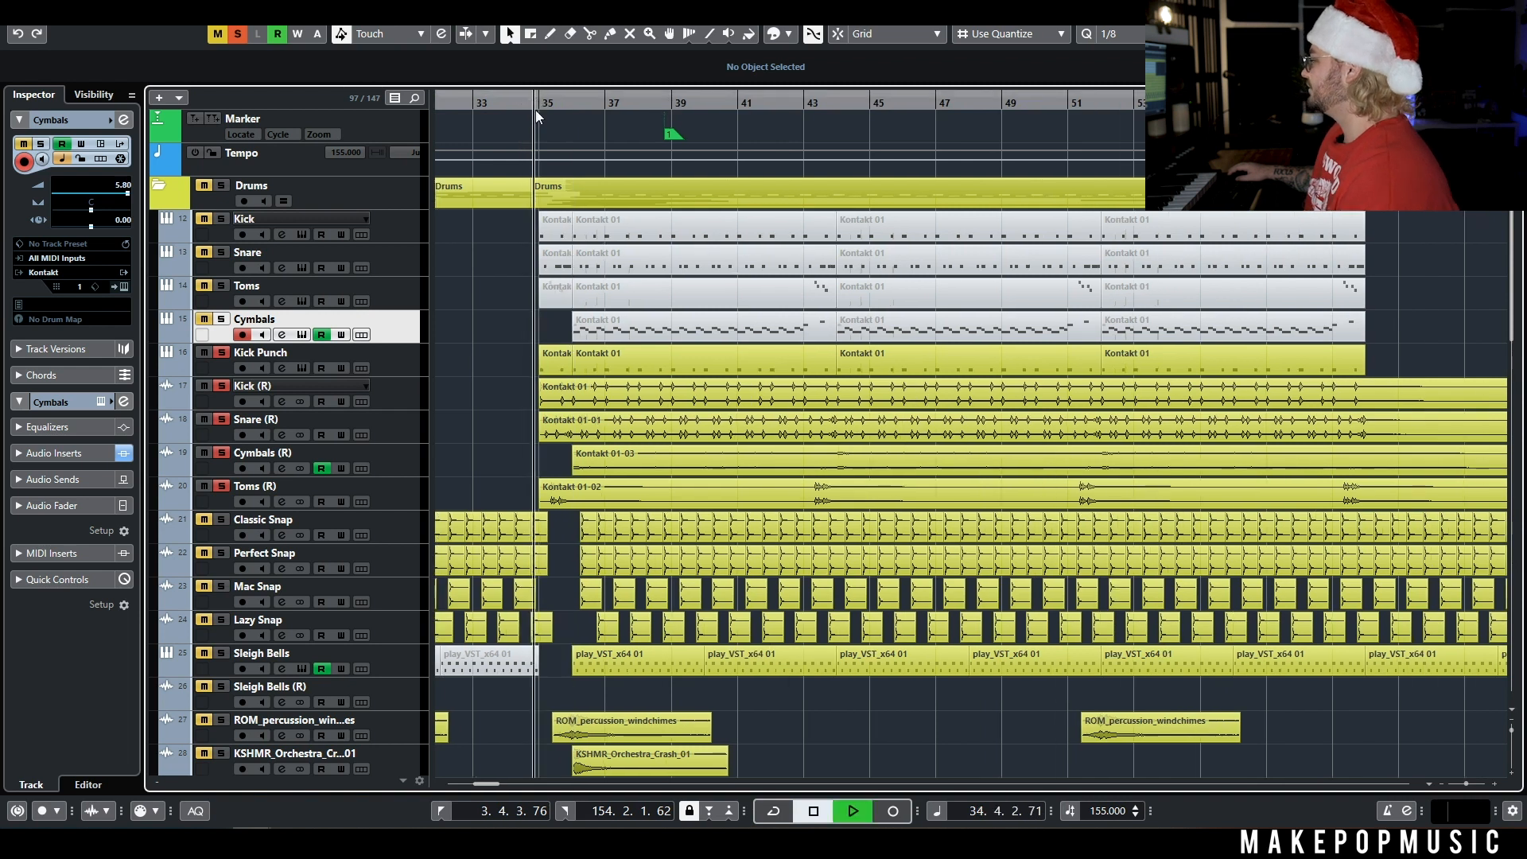
{"action": "left_click", "coordinate": [221, 518]}
{"action": "left_click", "coordinate": [221, 552]}
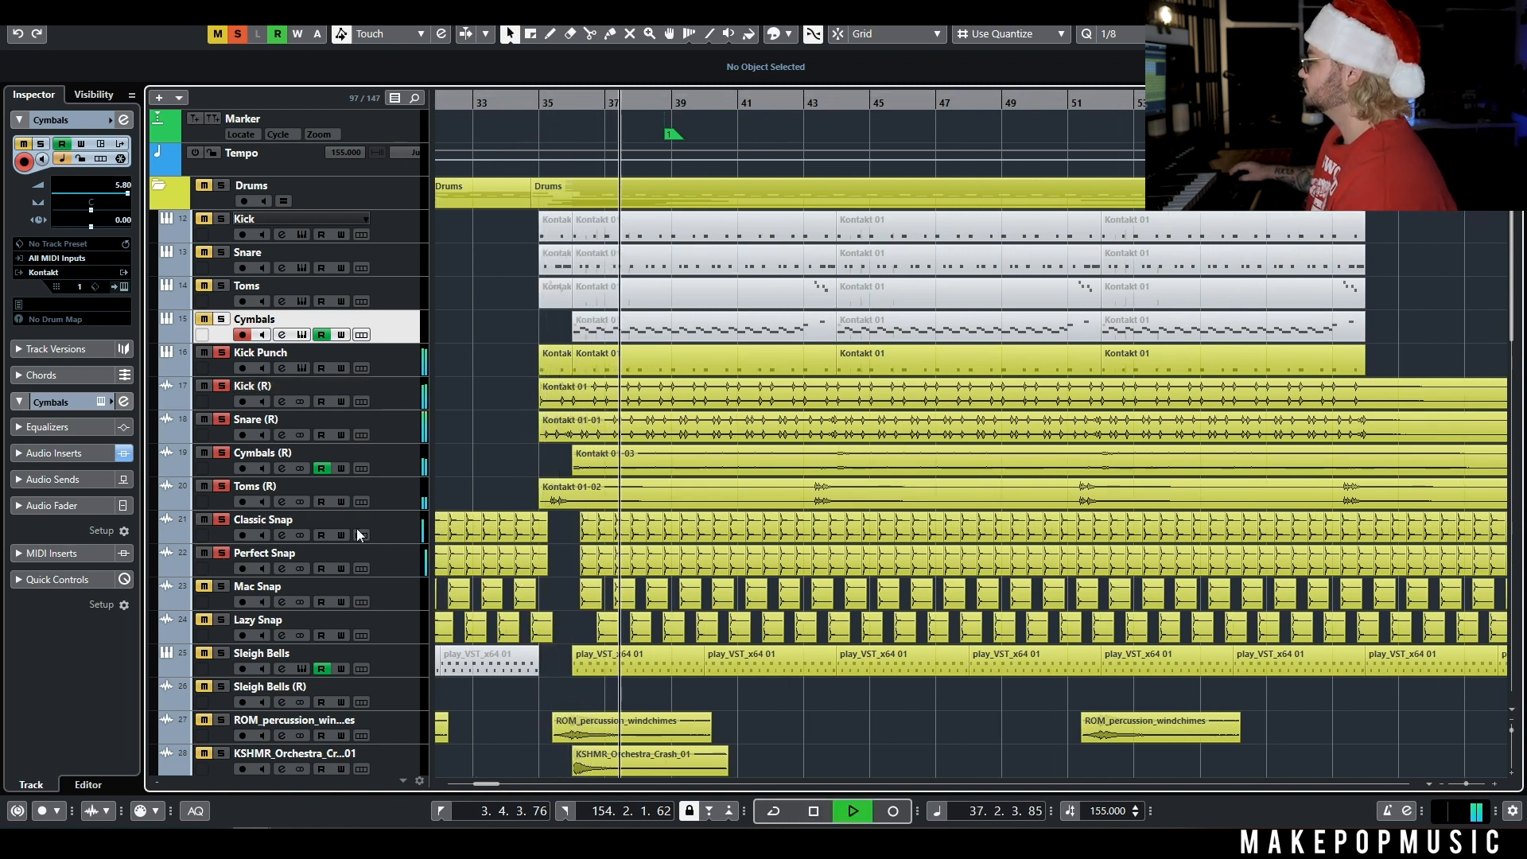
{"action": "scroll", "coordinate": [356, 528], "scroll_direction": "down", "scroll_amount": 4}
{"action": "left_click", "coordinate": [219, 386]}
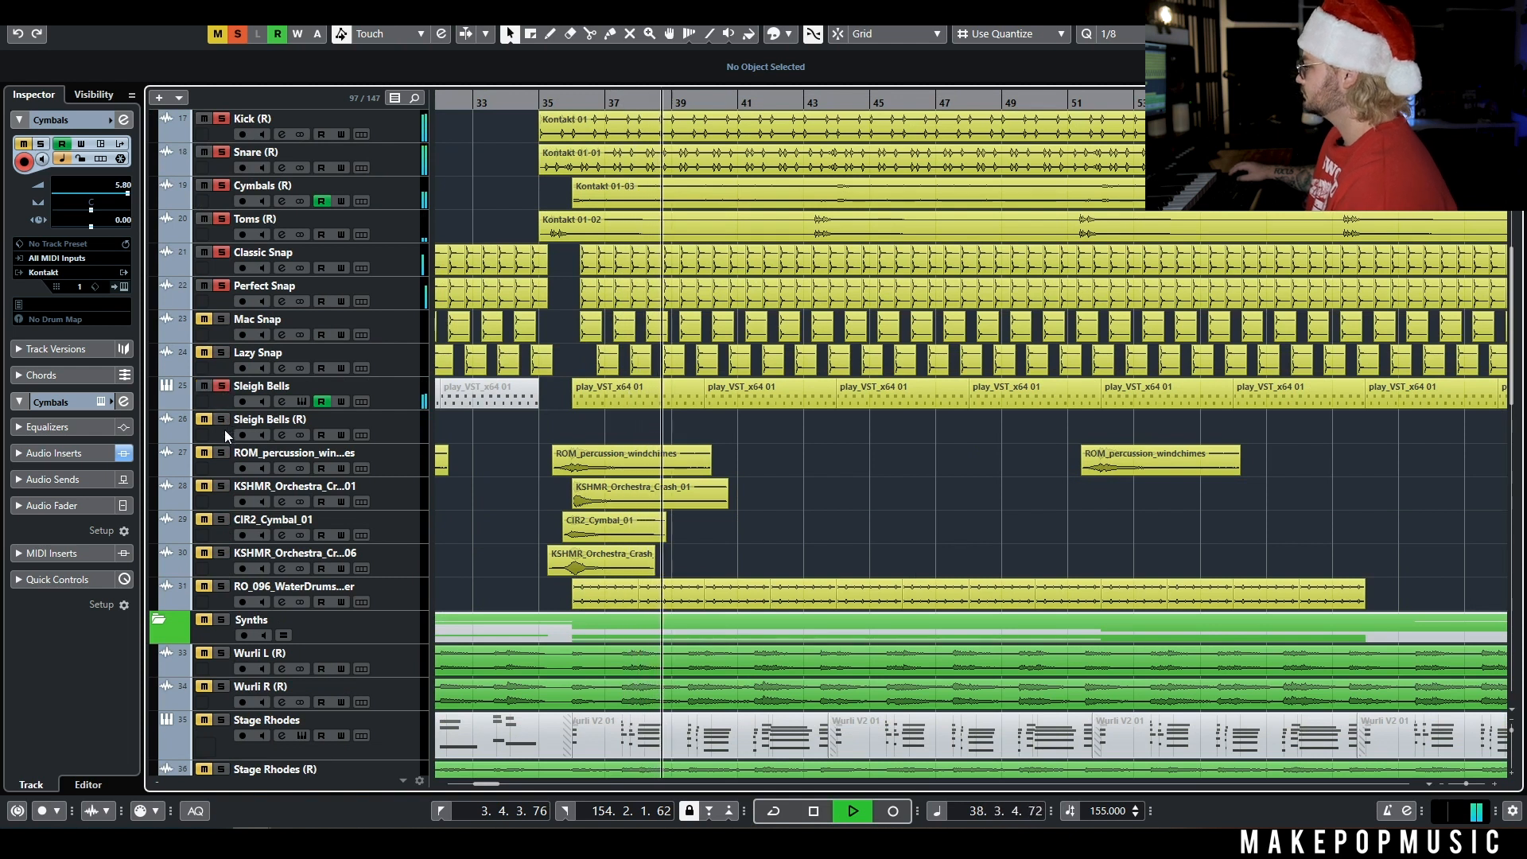
{"action": "scroll", "coordinate": [514, 398], "scroll_direction": "up", "scroll_amount": 4}
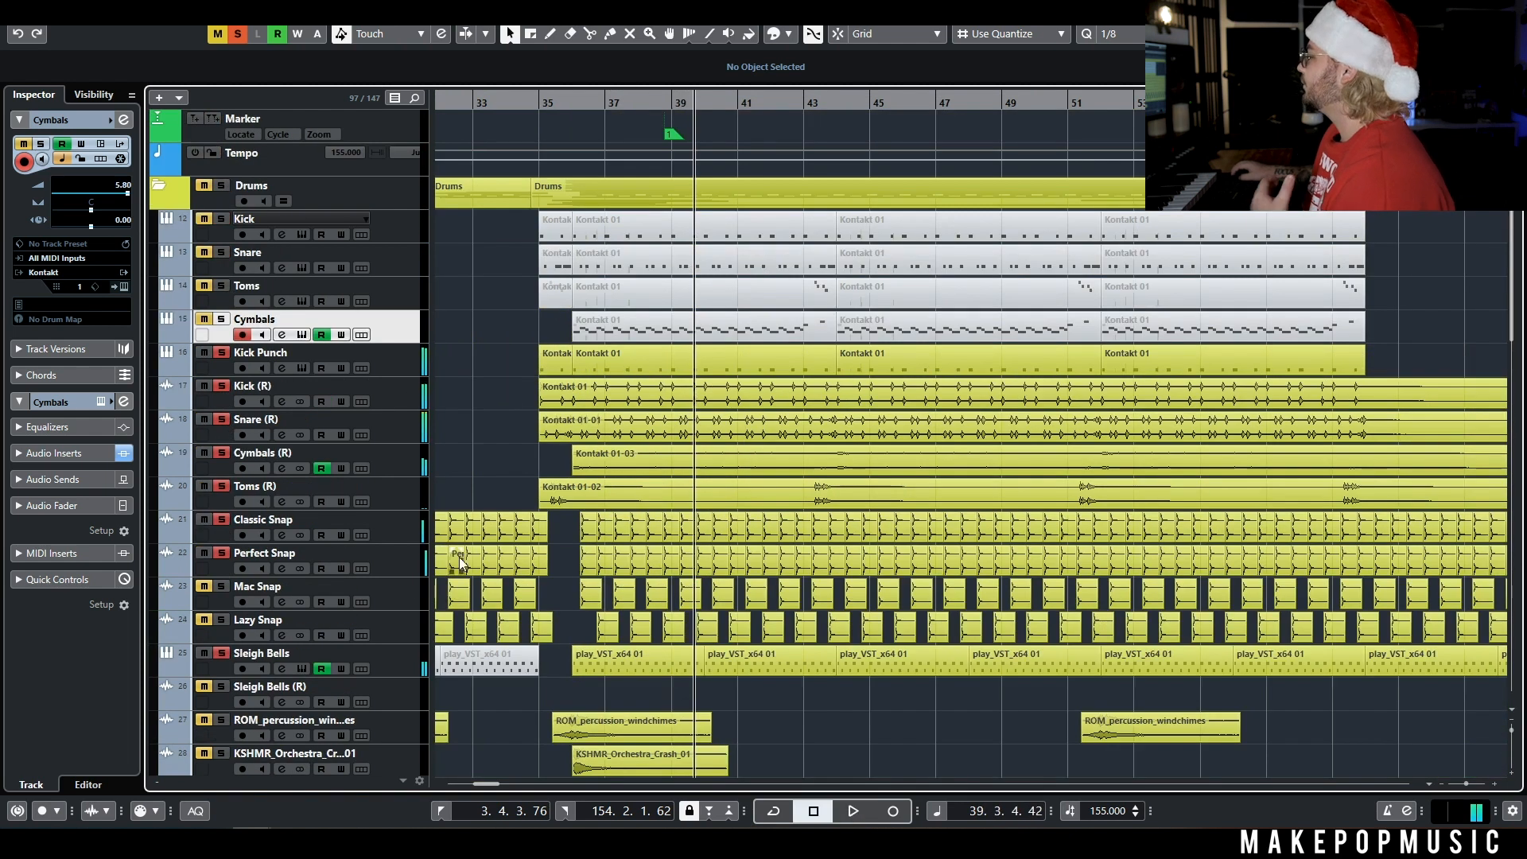
Solo Mac Snap and Lazy Snap, play from just before bar 36, and add Perfect Snap and Classic Snap to the solo.
{"action": "left_click", "coordinate": [390, 595]}
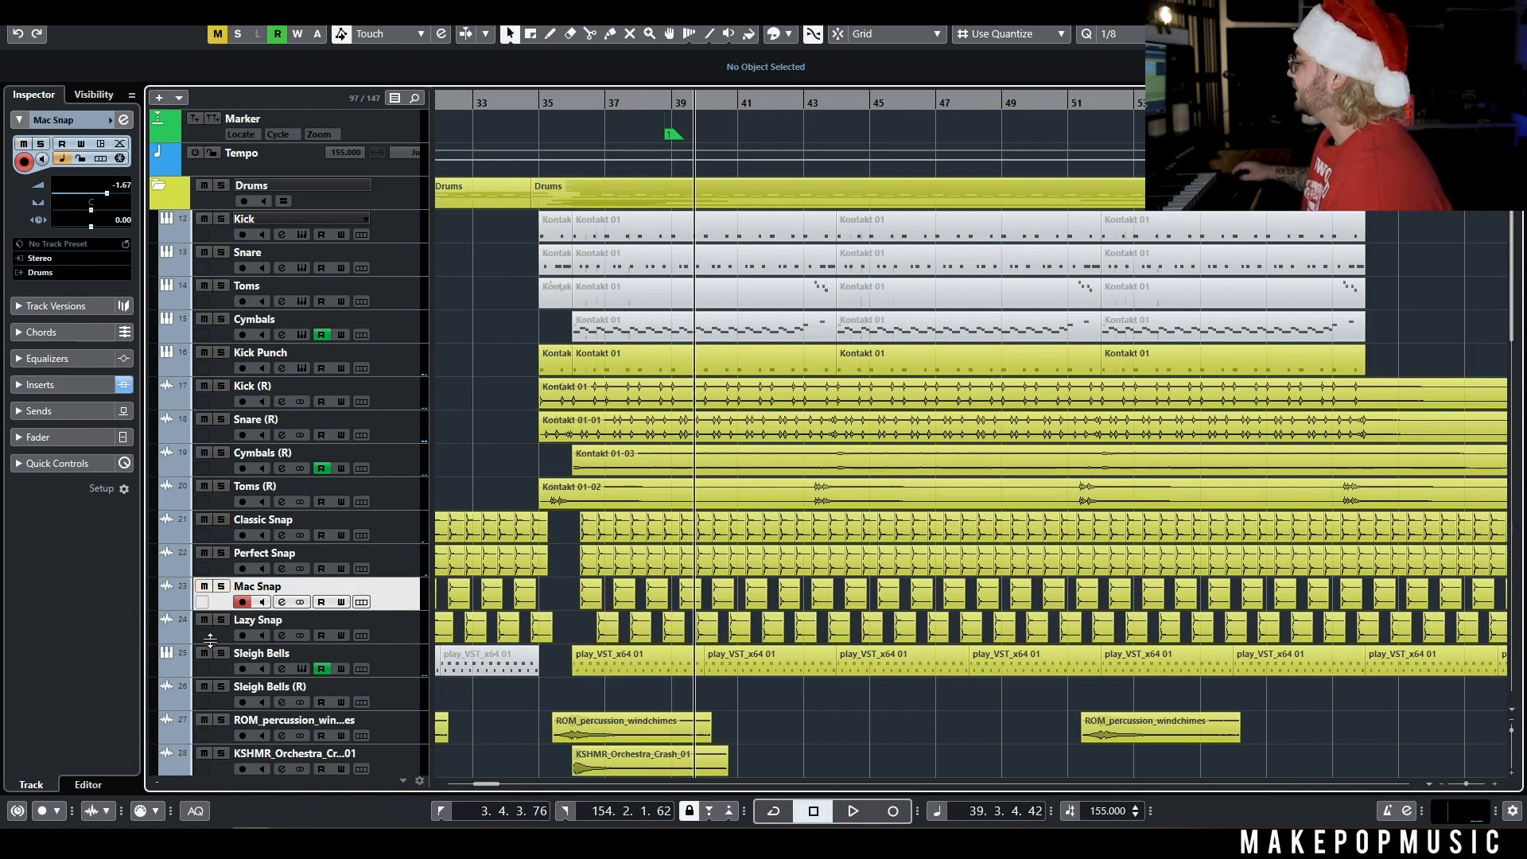
{"action": "left_click", "coordinate": [555, 105]}
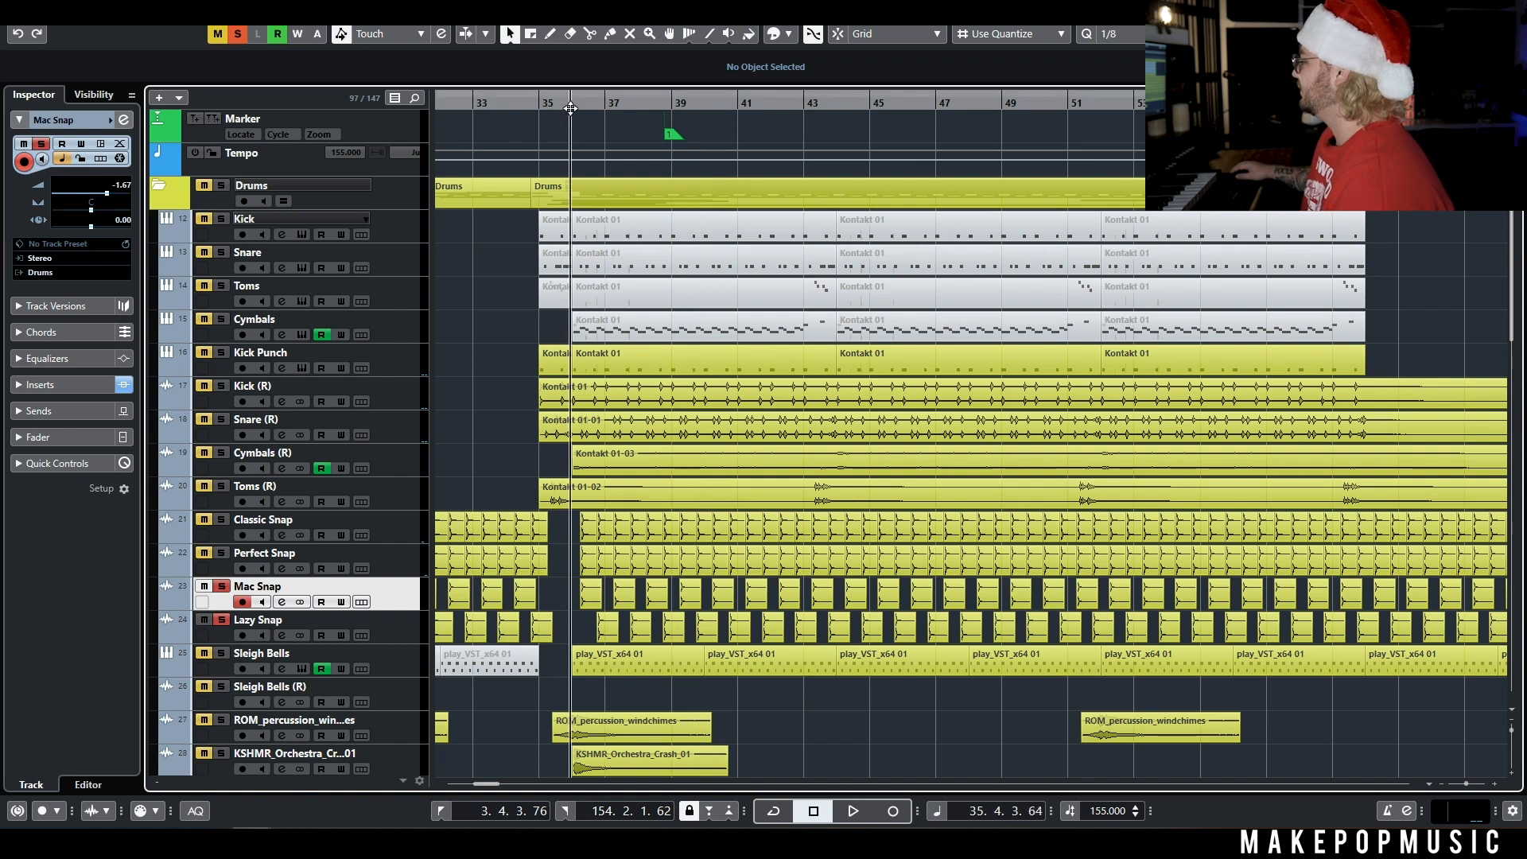
{"action": "key", "text": "space"}
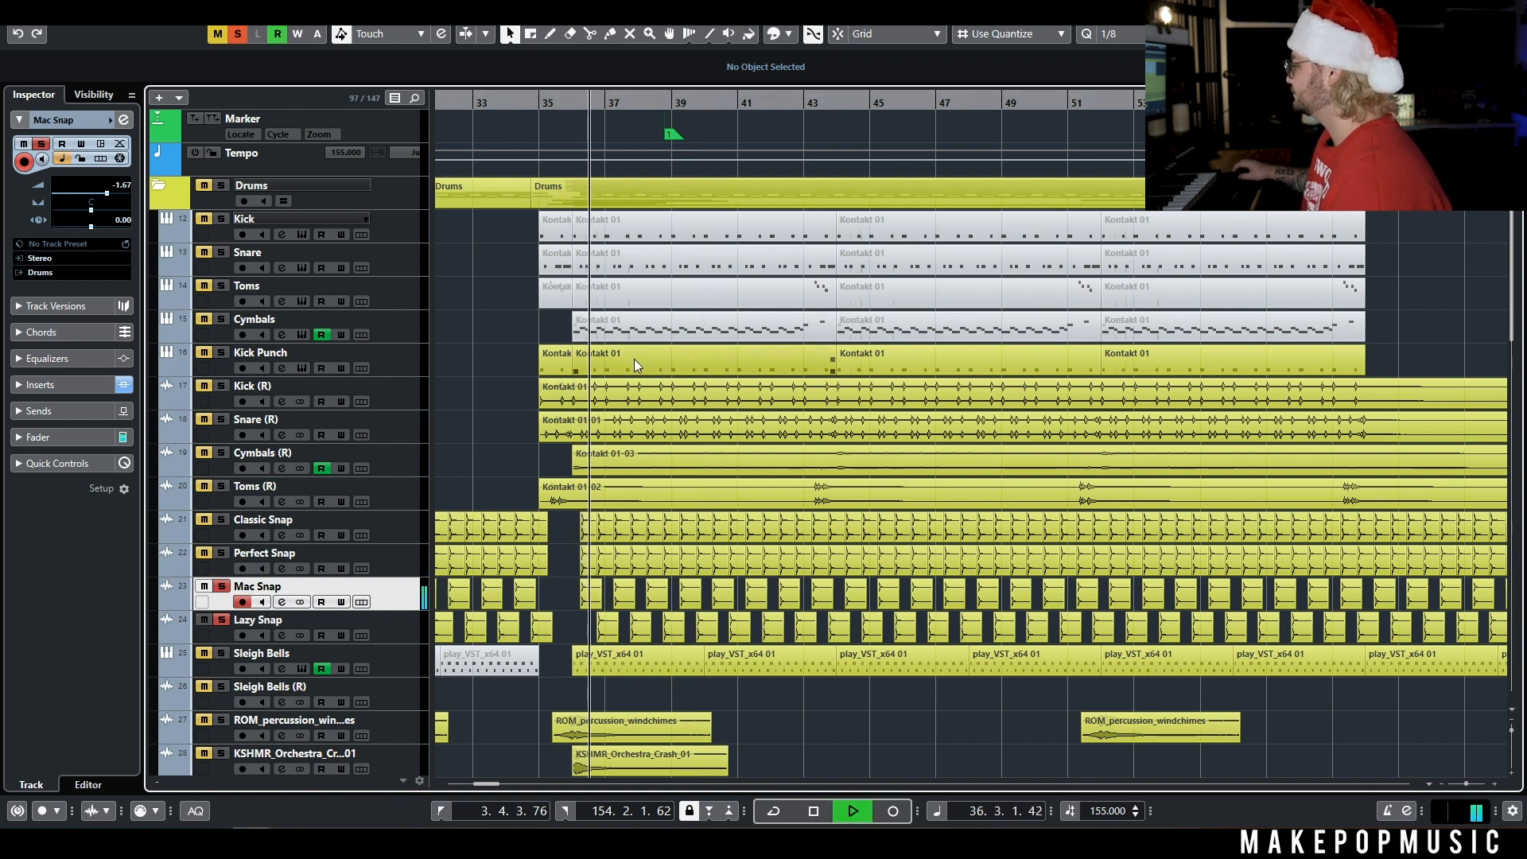
{"action": "left_click", "coordinate": [223, 551]}
{"action": "left_click", "coordinate": [222, 519]}
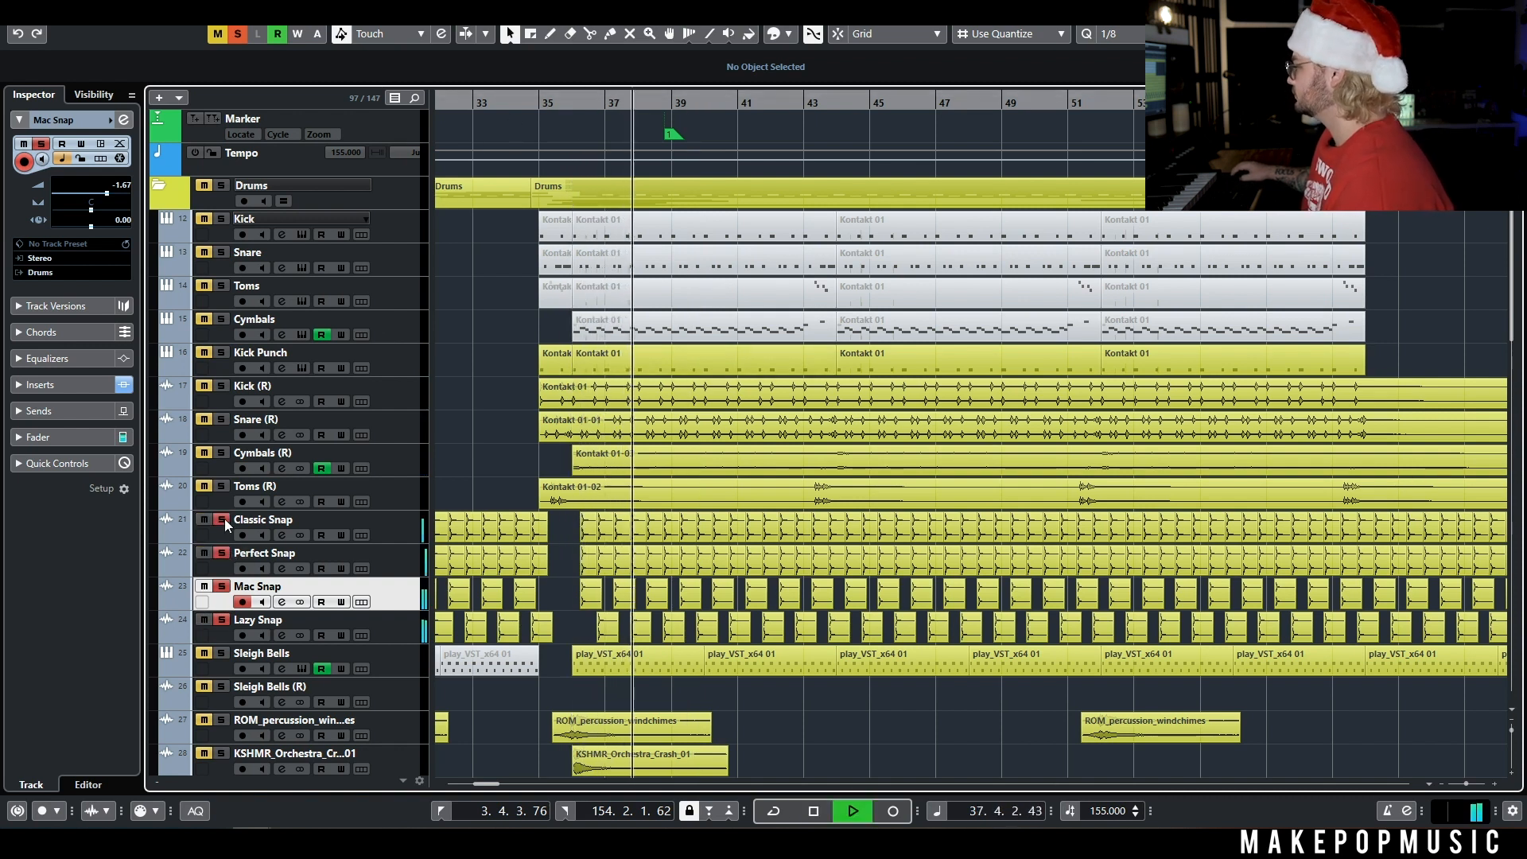
{"action": "scroll", "coordinate": [666, 517], "scroll_direction": "down", "scroll_amount": 2}
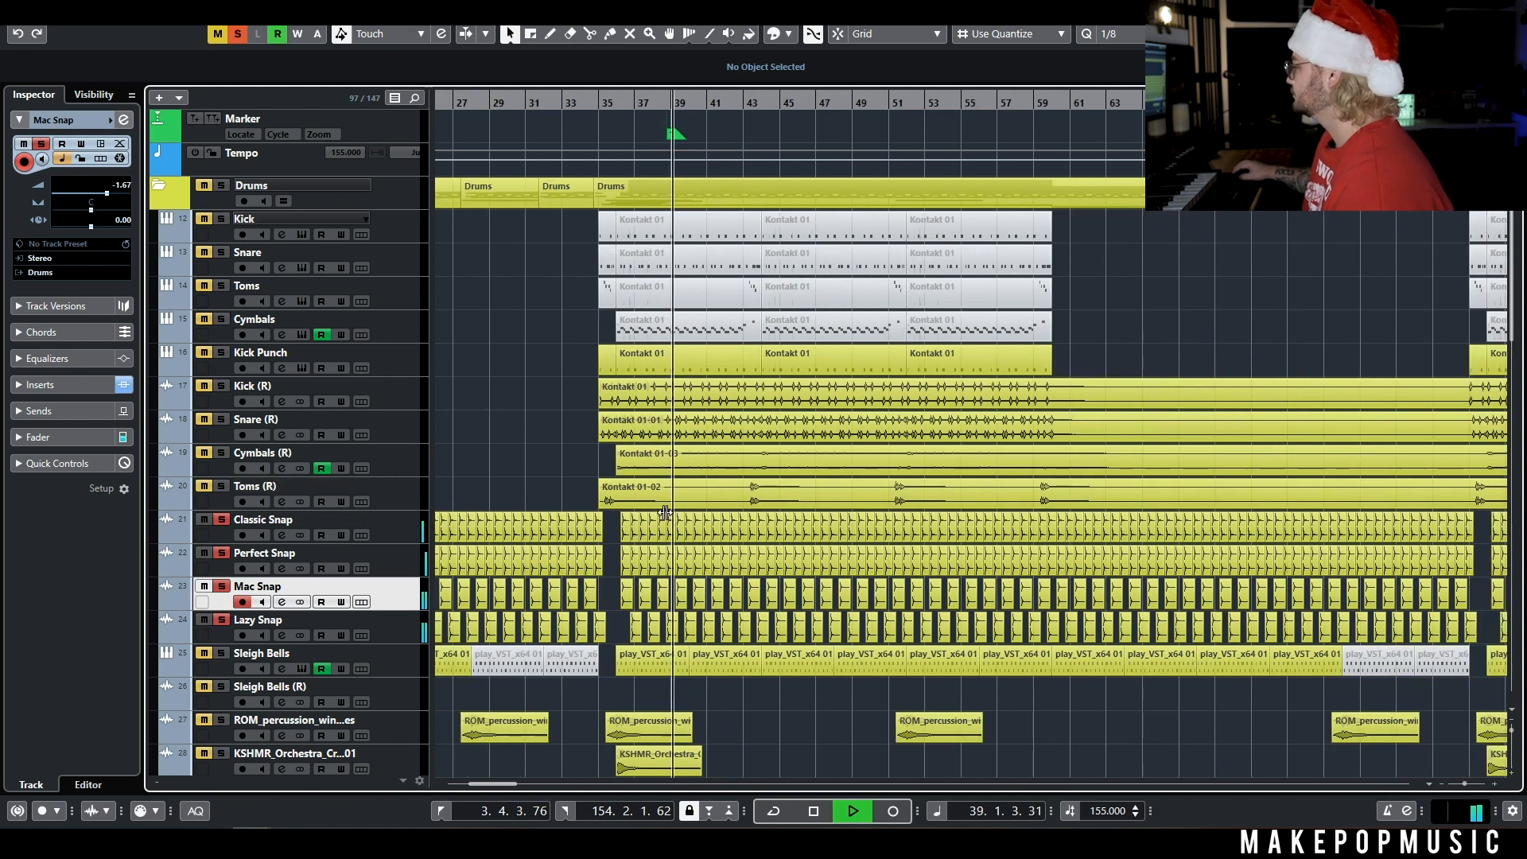
{"action": "key", "text": "space"}
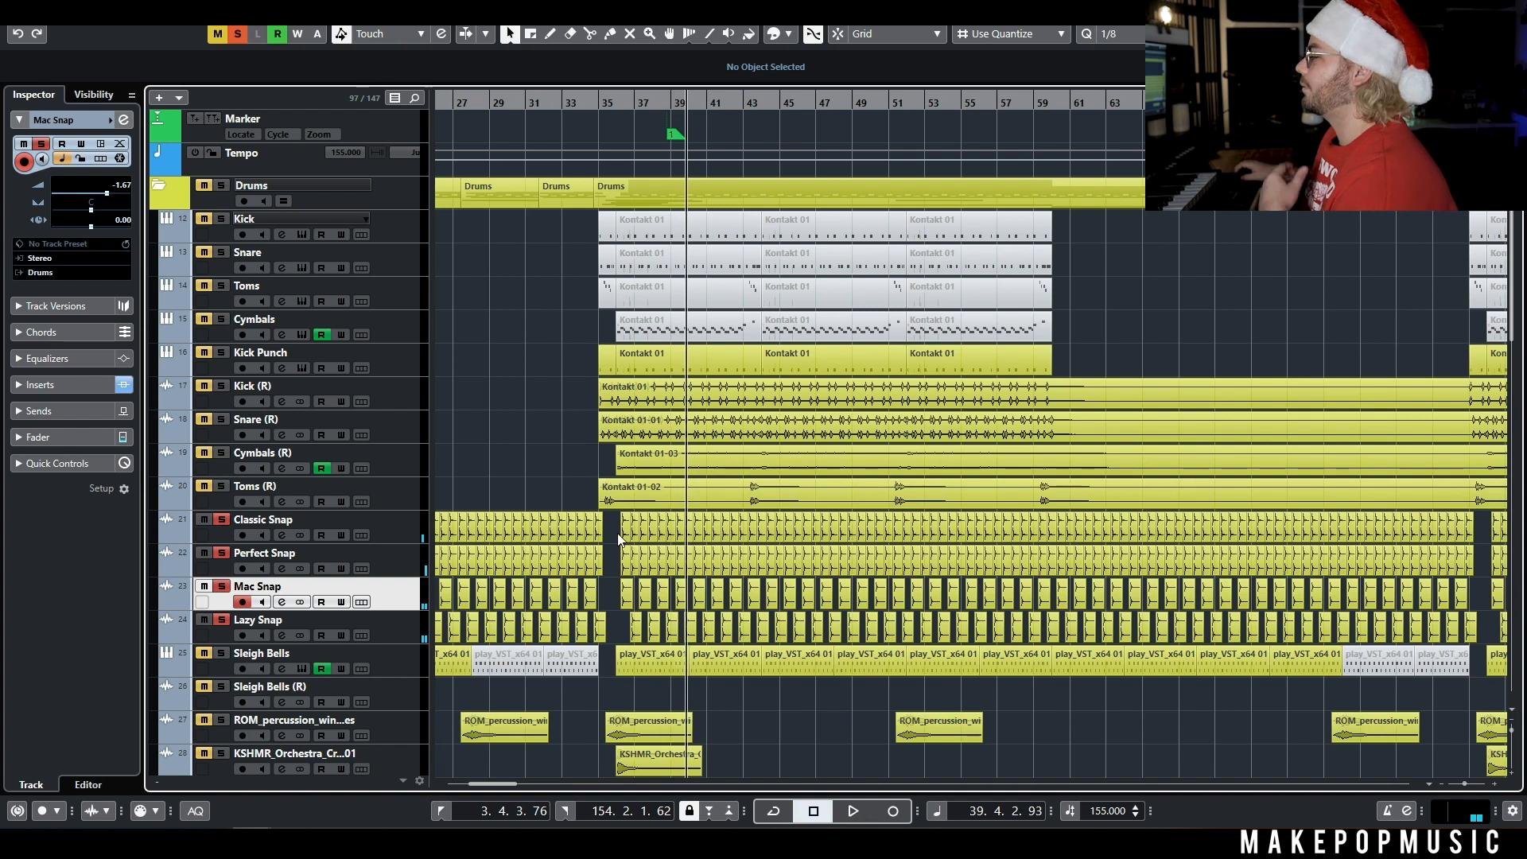
Solo all the drum tracks, set the playback position just before bar 36, and inspect the orchestral crash and cymbal clips there.
{"action": "left_click", "coordinate": [609, 143]}
{"action": "scroll", "coordinate": [674, 299], "scroll_direction": "down", "scroll_amount": 3}
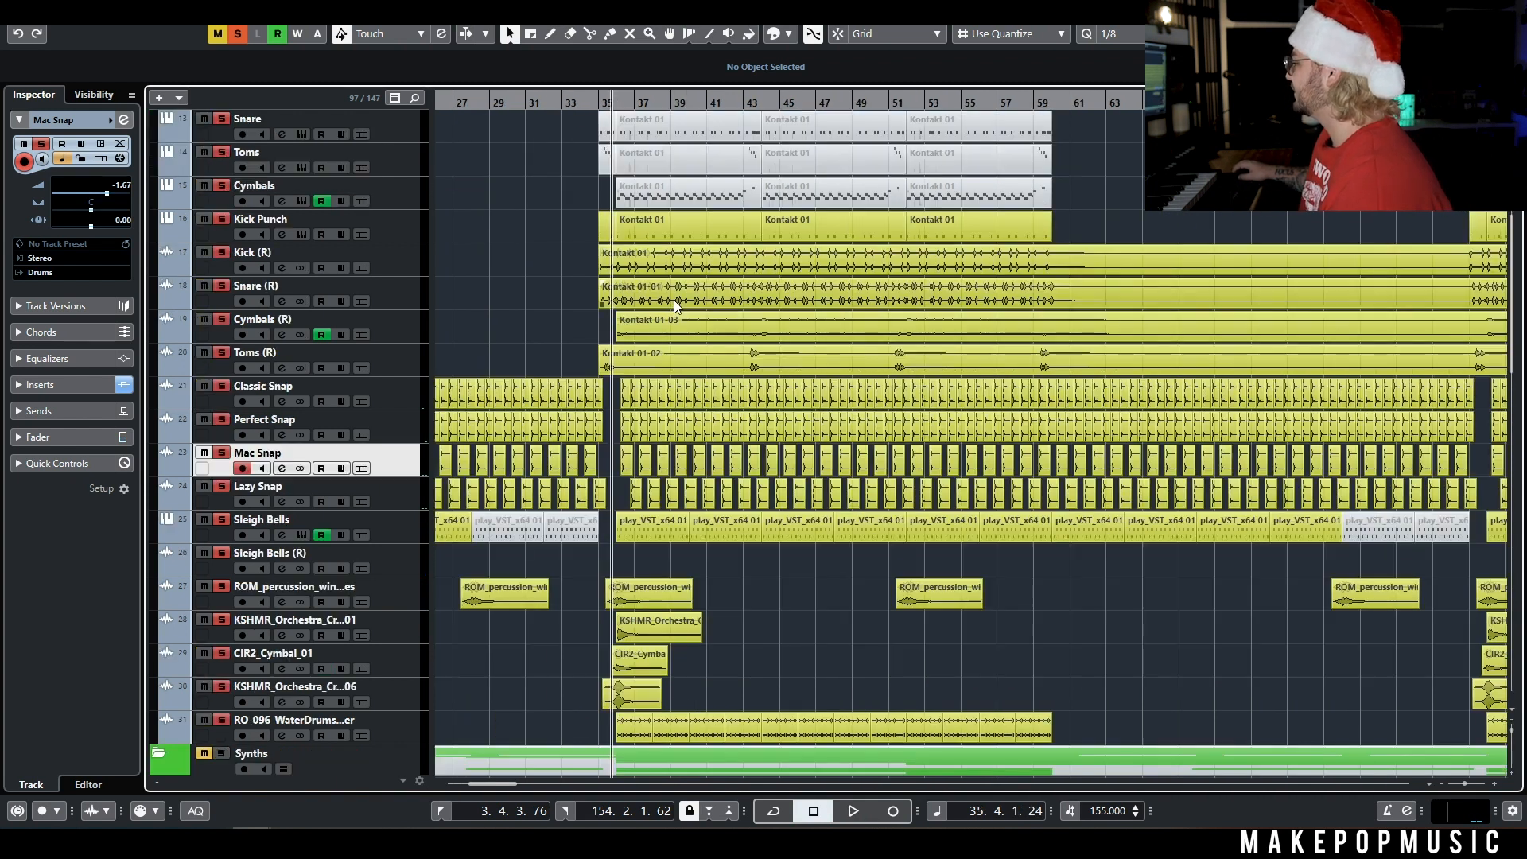
{"action": "key", "text": "h"}
{"action": "key", "text": "h"}
{"action": "left_click", "coordinate": [618, 631]}
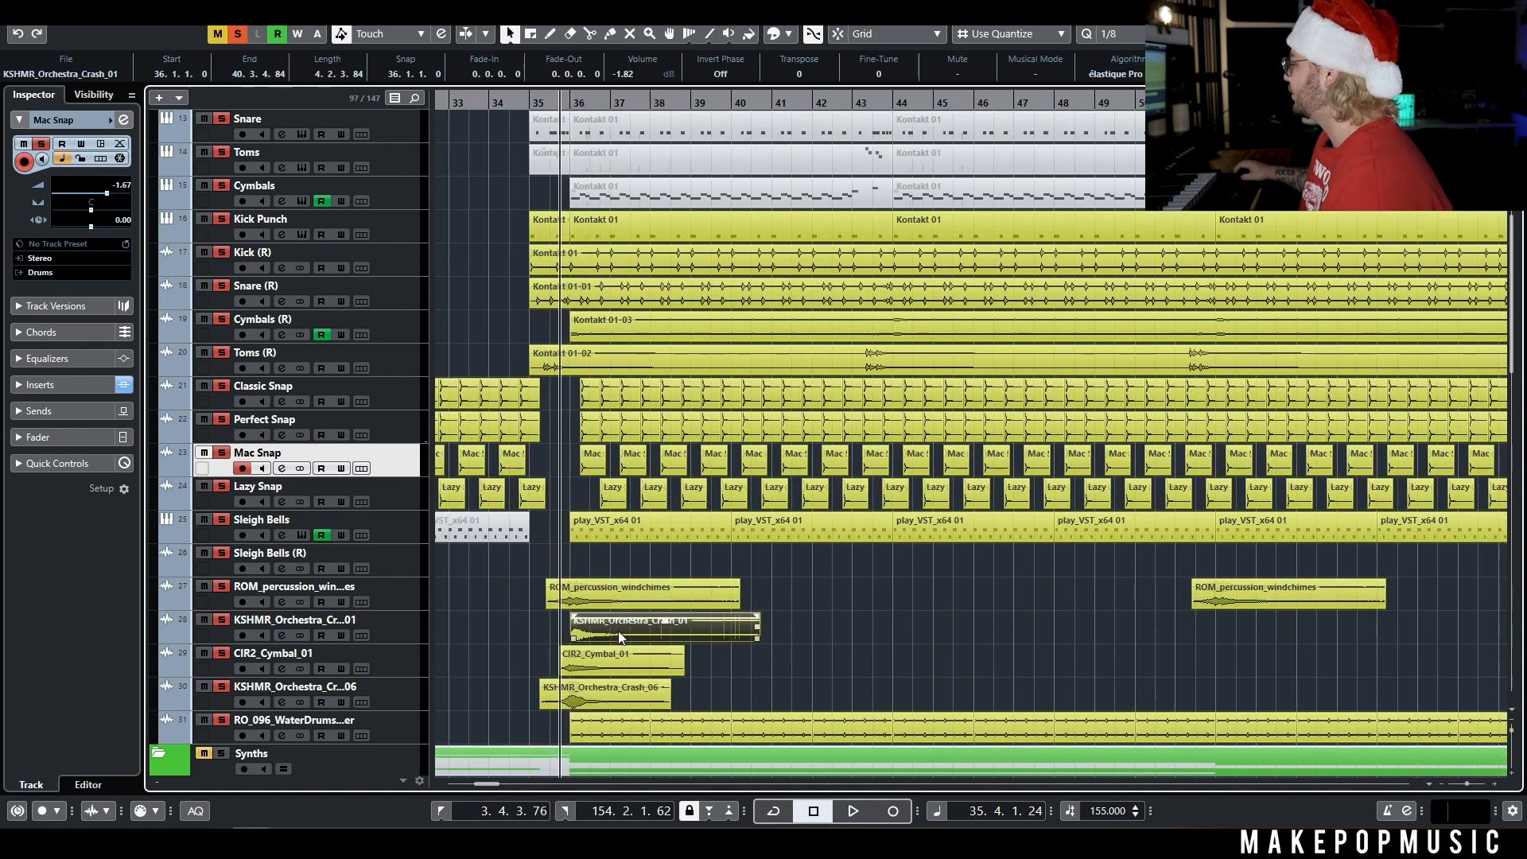
{"action": "left_click", "coordinate": [620, 667]}
{"action": "key", "text": "g"}
{"action": "key", "text": "g"}
Play the soloed drums and add the Bass and Guitar folders to the solo.
{"action": "key", "text": "space"}
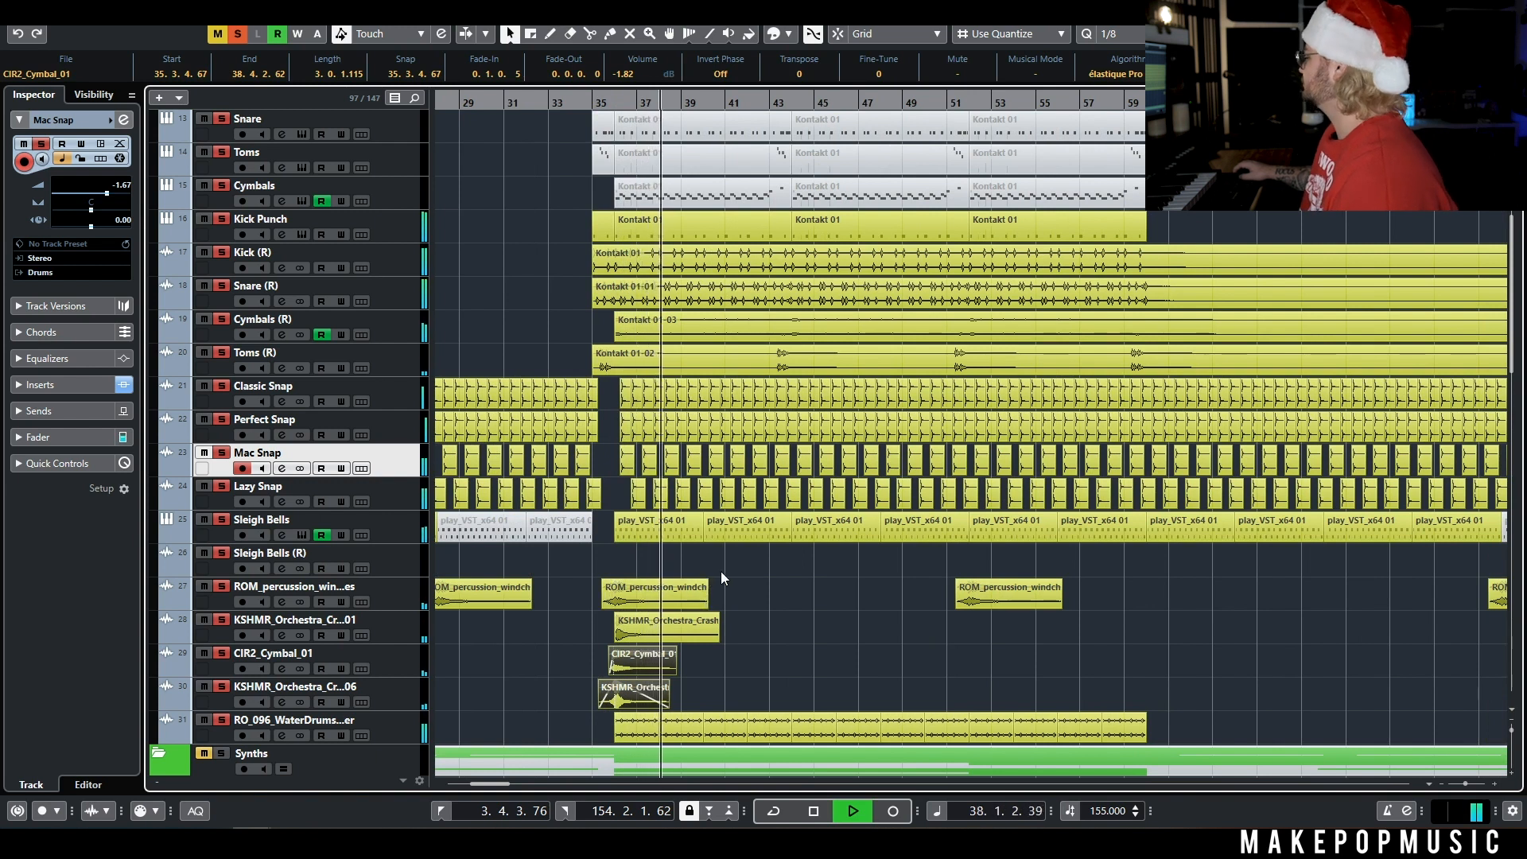
{"action": "scroll", "coordinate": [720, 571], "scroll_direction": "down", "scroll_amount": 10}
{"action": "left_click", "coordinate": [221, 585]}
{"action": "scroll", "coordinate": [624, 552], "scroll_direction": "down", "scroll_amount": 5}
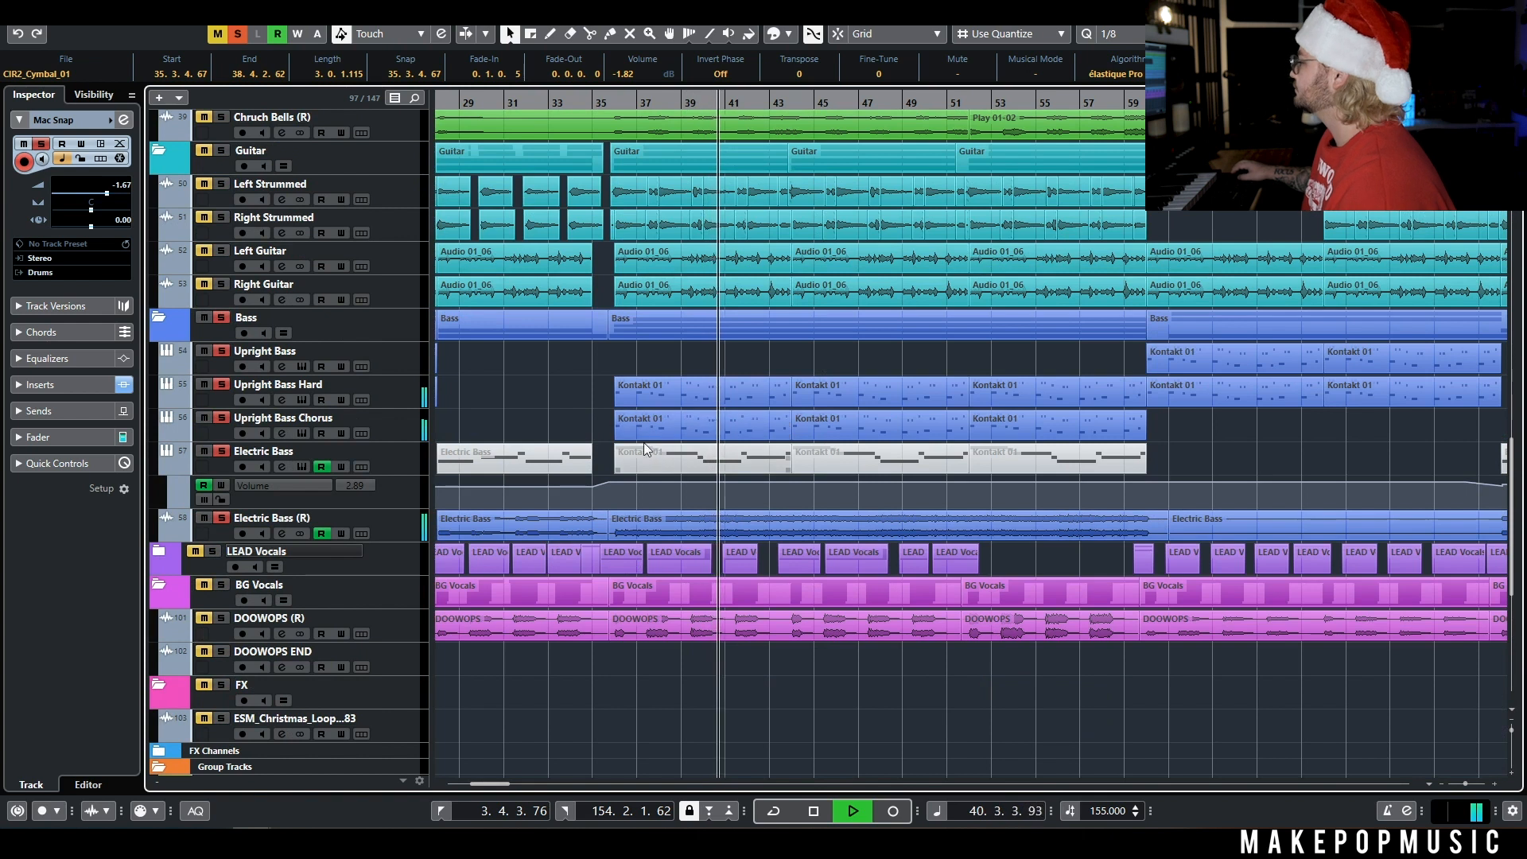
{"action": "scroll", "coordinate": [642, 442], "scroll_direction": "up", "scroll_amount": 3}
{"action": "left_click", "coordinate": [221, 284]}
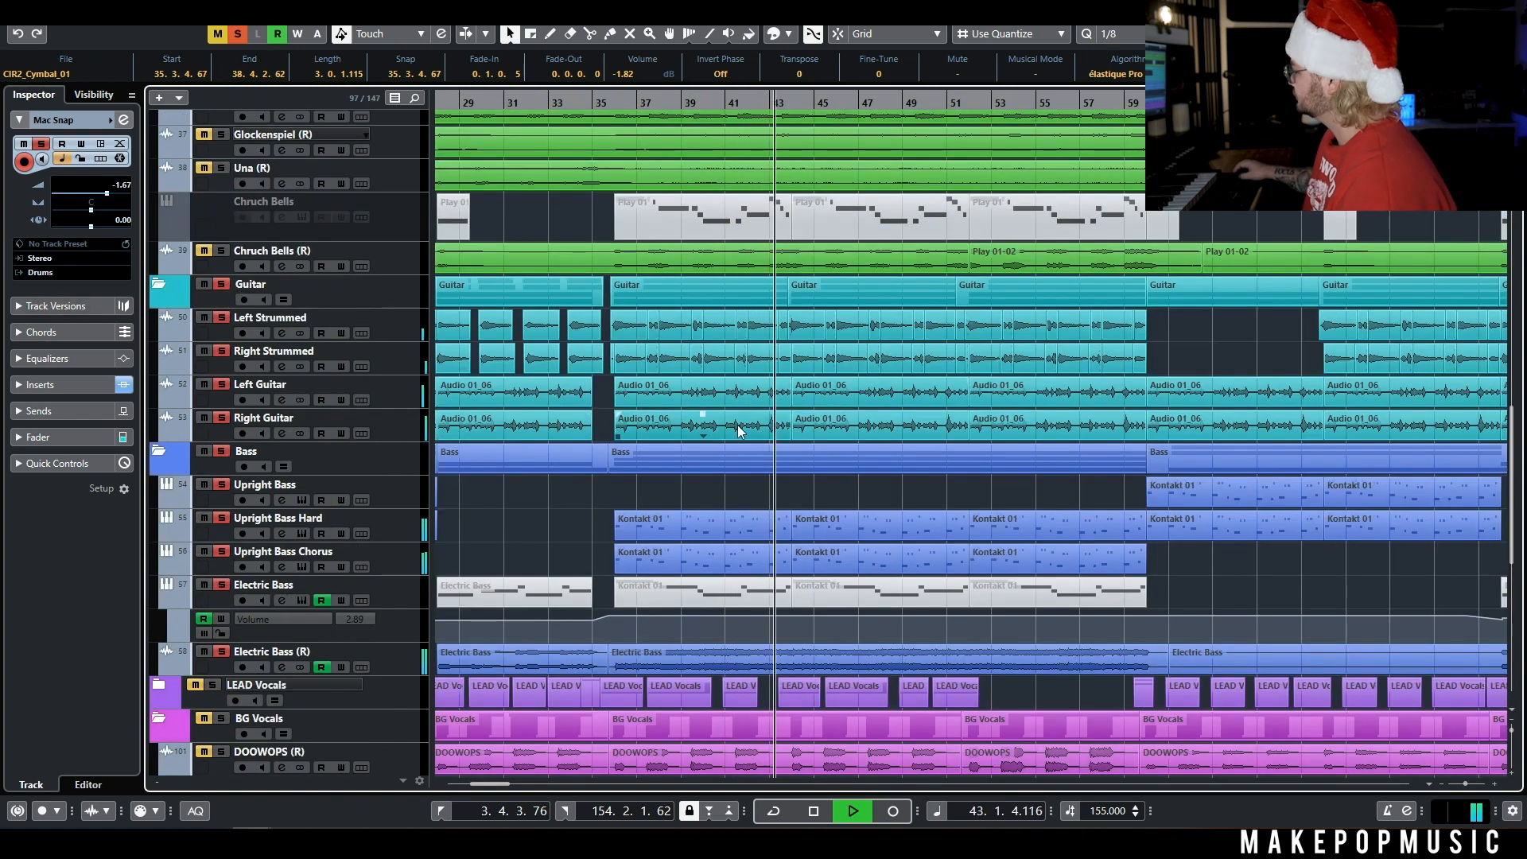
{"action": "key", "text": "space"}
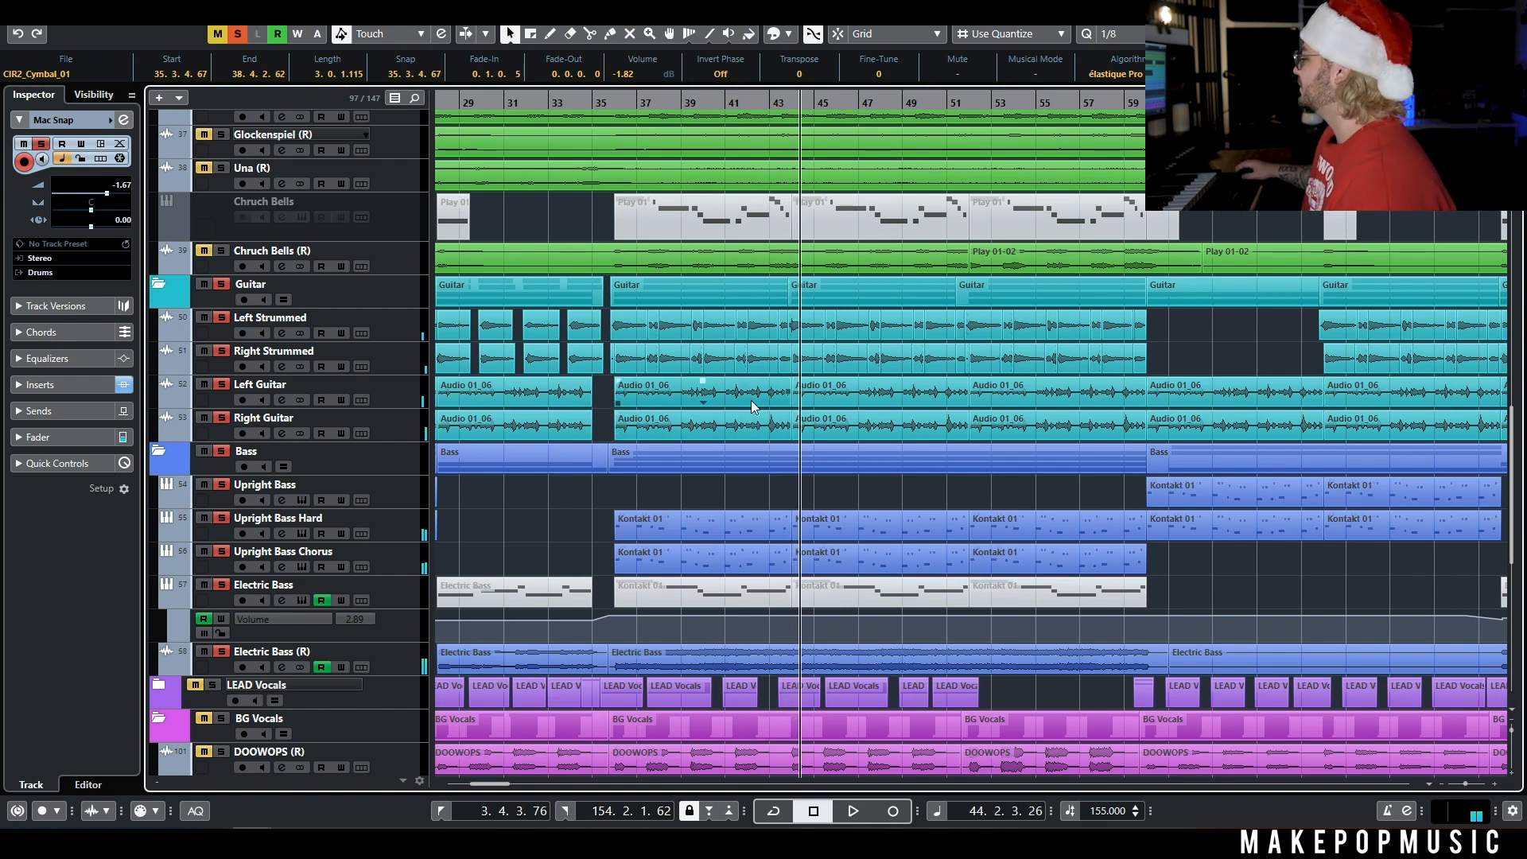
Open the Electric Bass MIDI part that starts at bar 36, play from bar 36 while viewing its notes, and close the editor.
{"action": "left_click", "coordinate": [706, 662]}
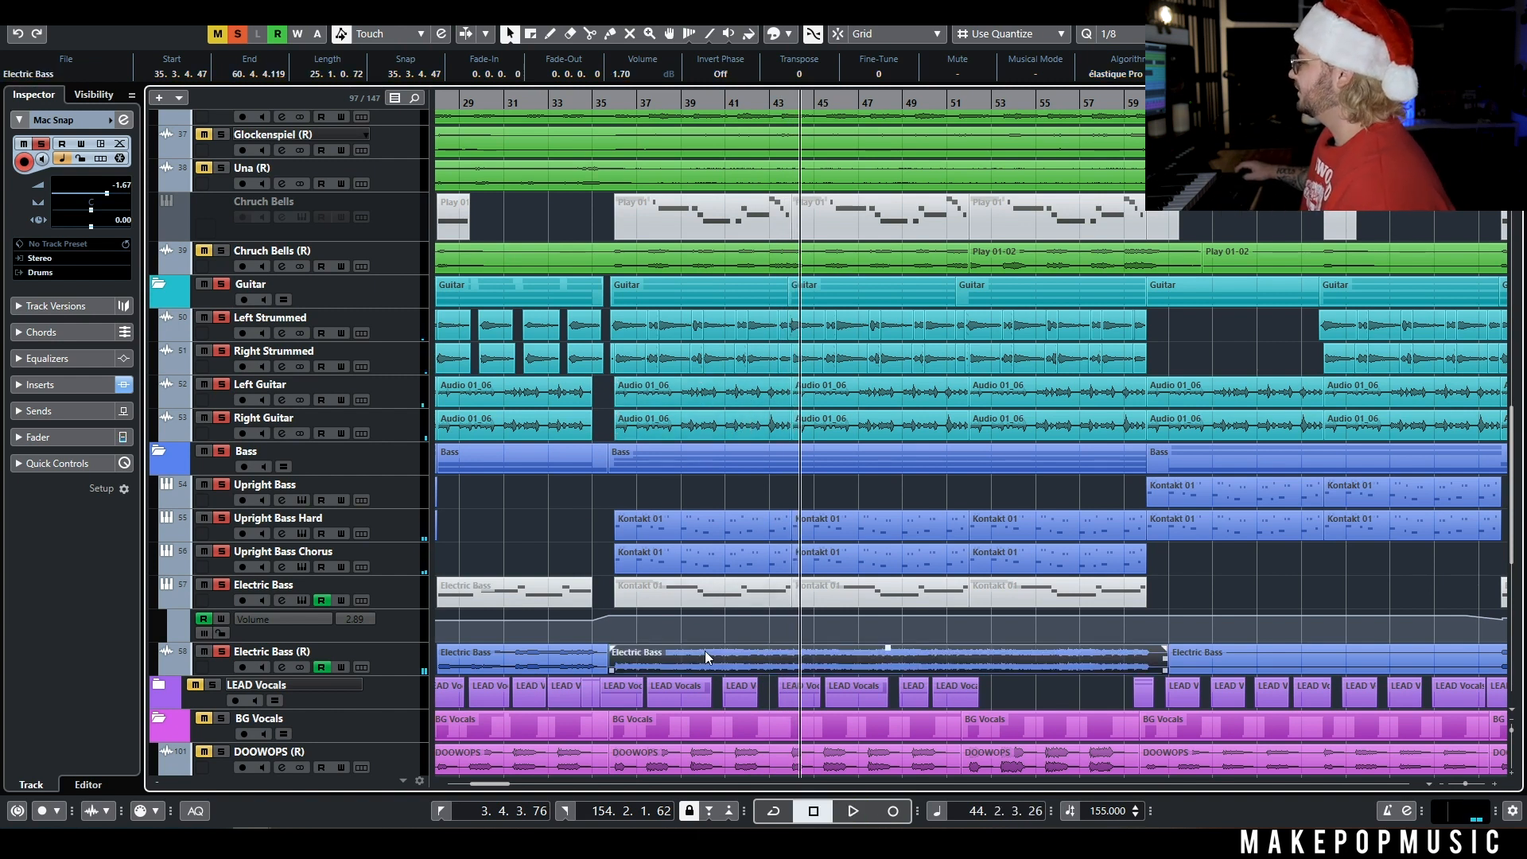
{"action": "double_click", "coordinate": [711, 592]}
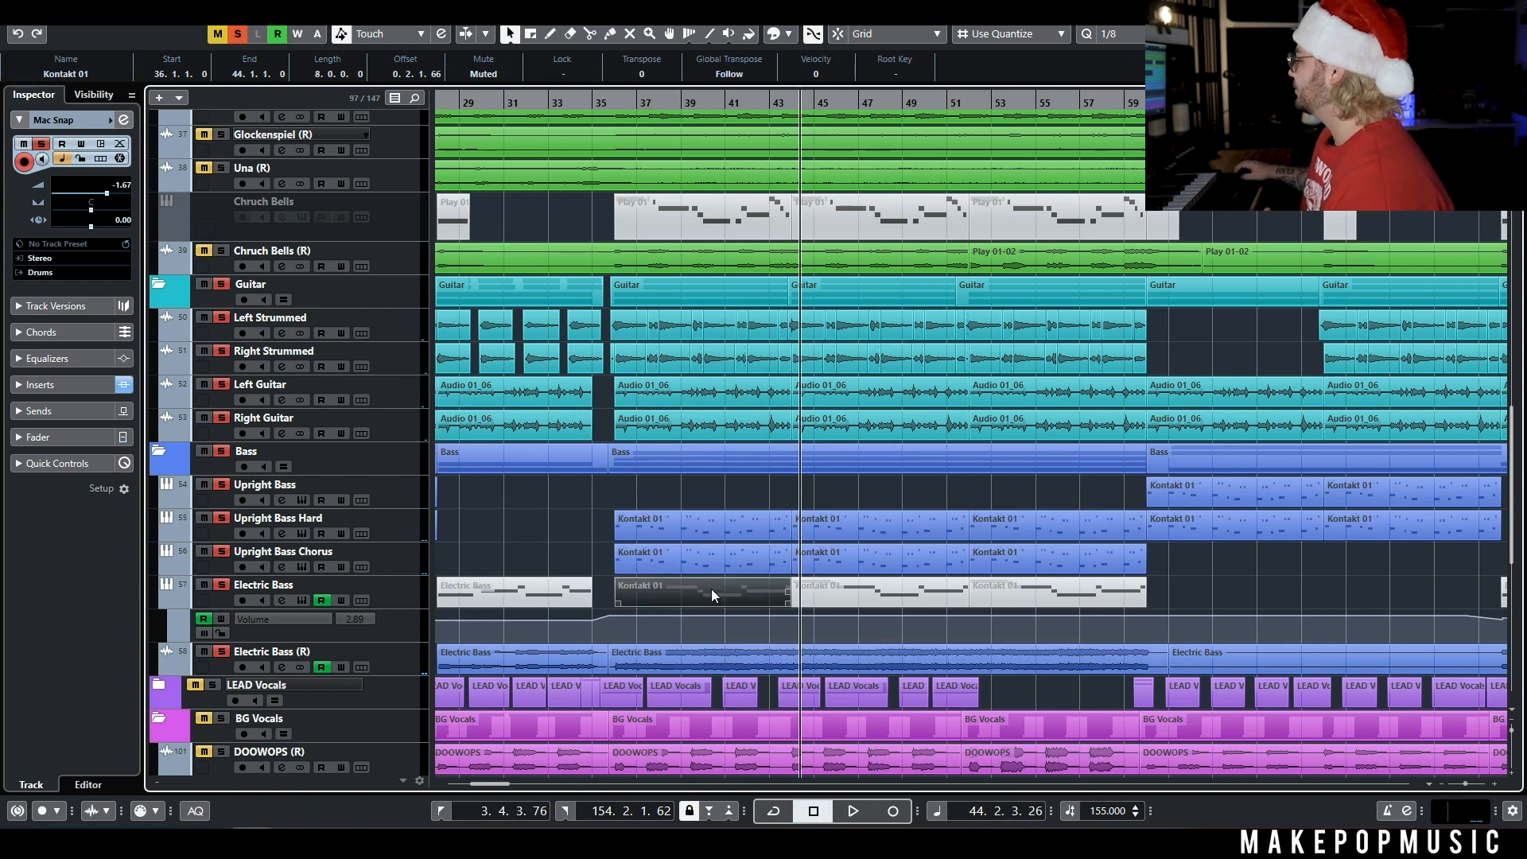
{"action": "scroll", "coordinate": [274, 572], "scroll_direction": "up", "scroll_amount": 3}
{"action": "scroll", "coordinate": [347, 565], "scroll_direction": "left", "scroll_amount": 3}
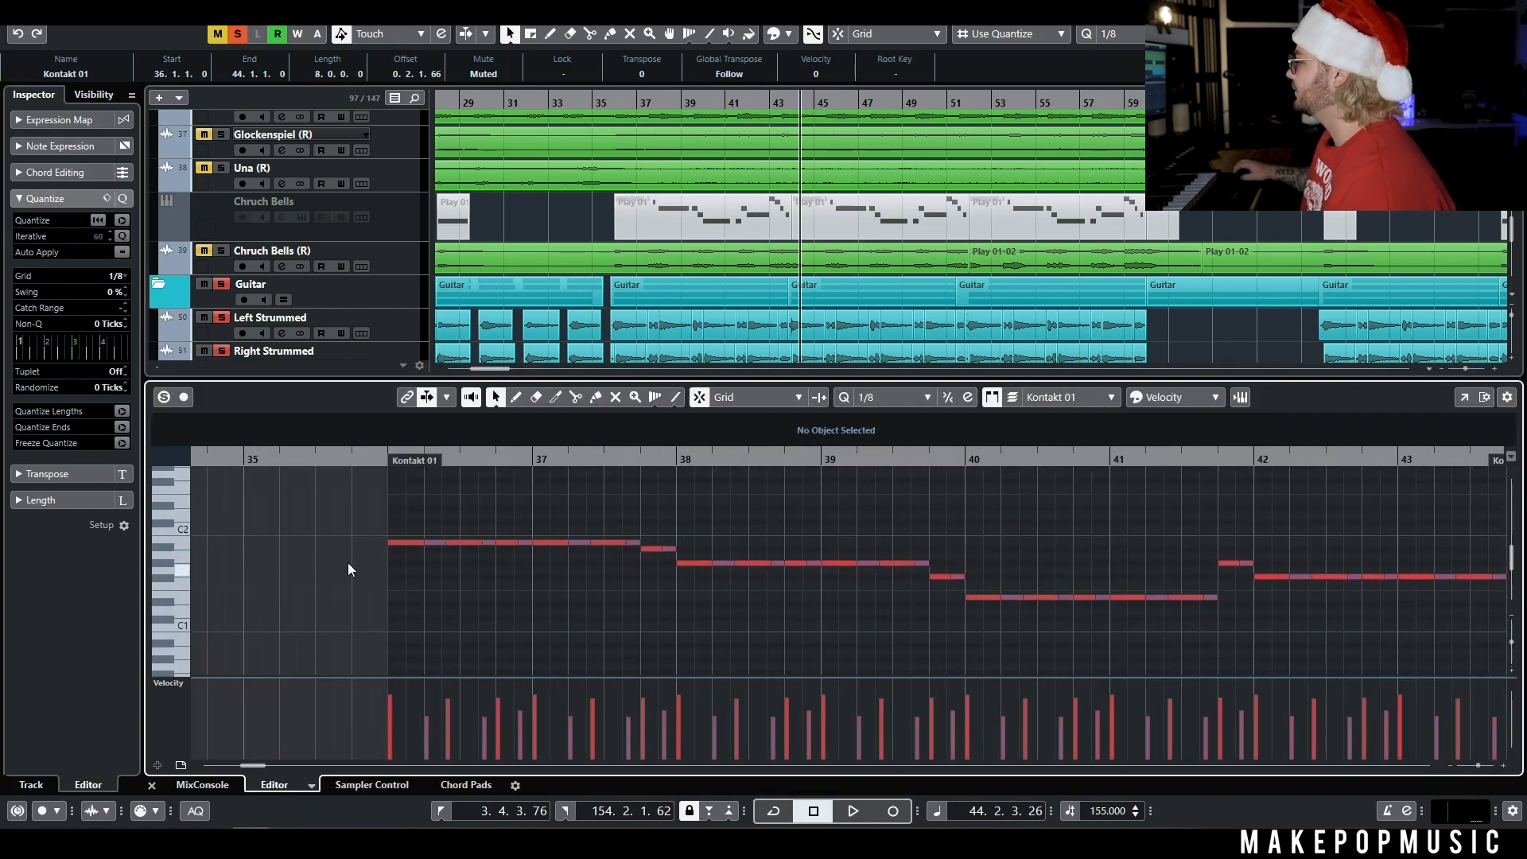
{"action": "left_click", "coordinate": [388, 459]}
{"action": "key", "text": "space"}
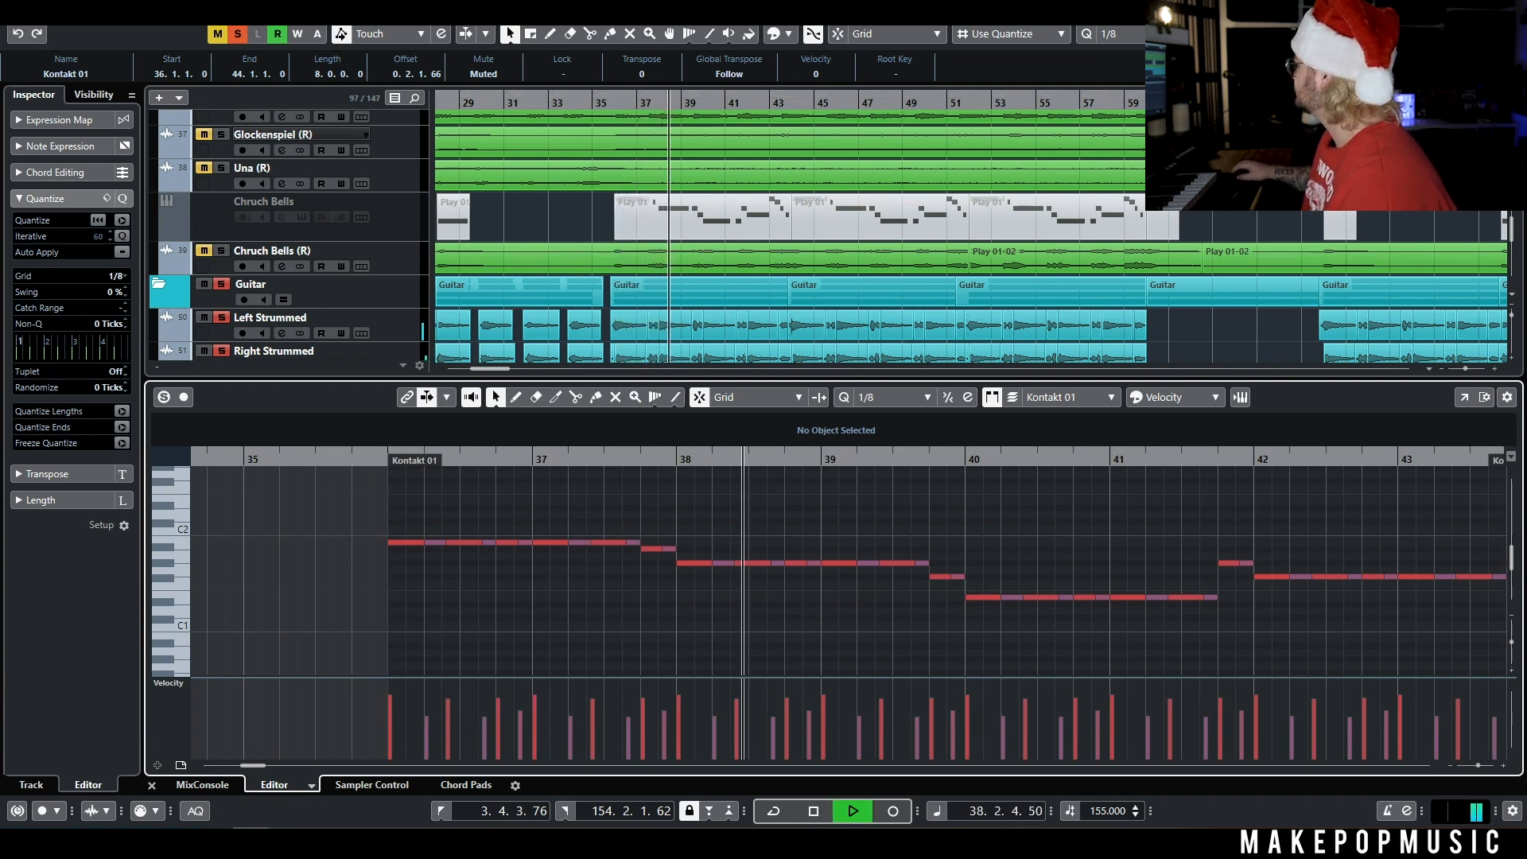
{"action": "key", "text": "ctrl+e"}
{"action": "scroll", "coordinate": [759, 402], "scroll_direction": "up", "scroll_amount": 5}
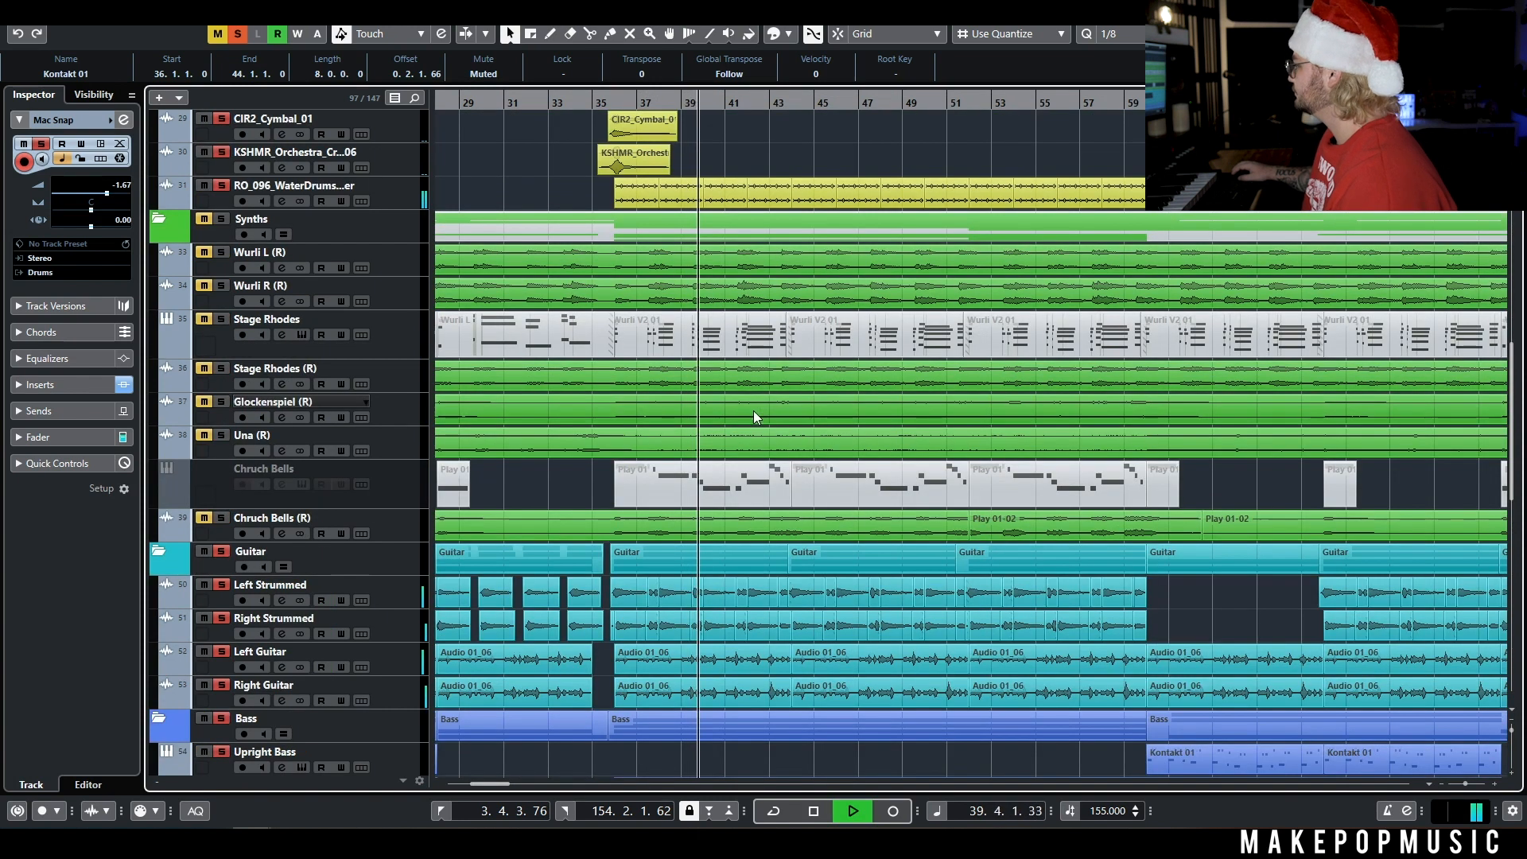
{"action": "key", "text": "space"}
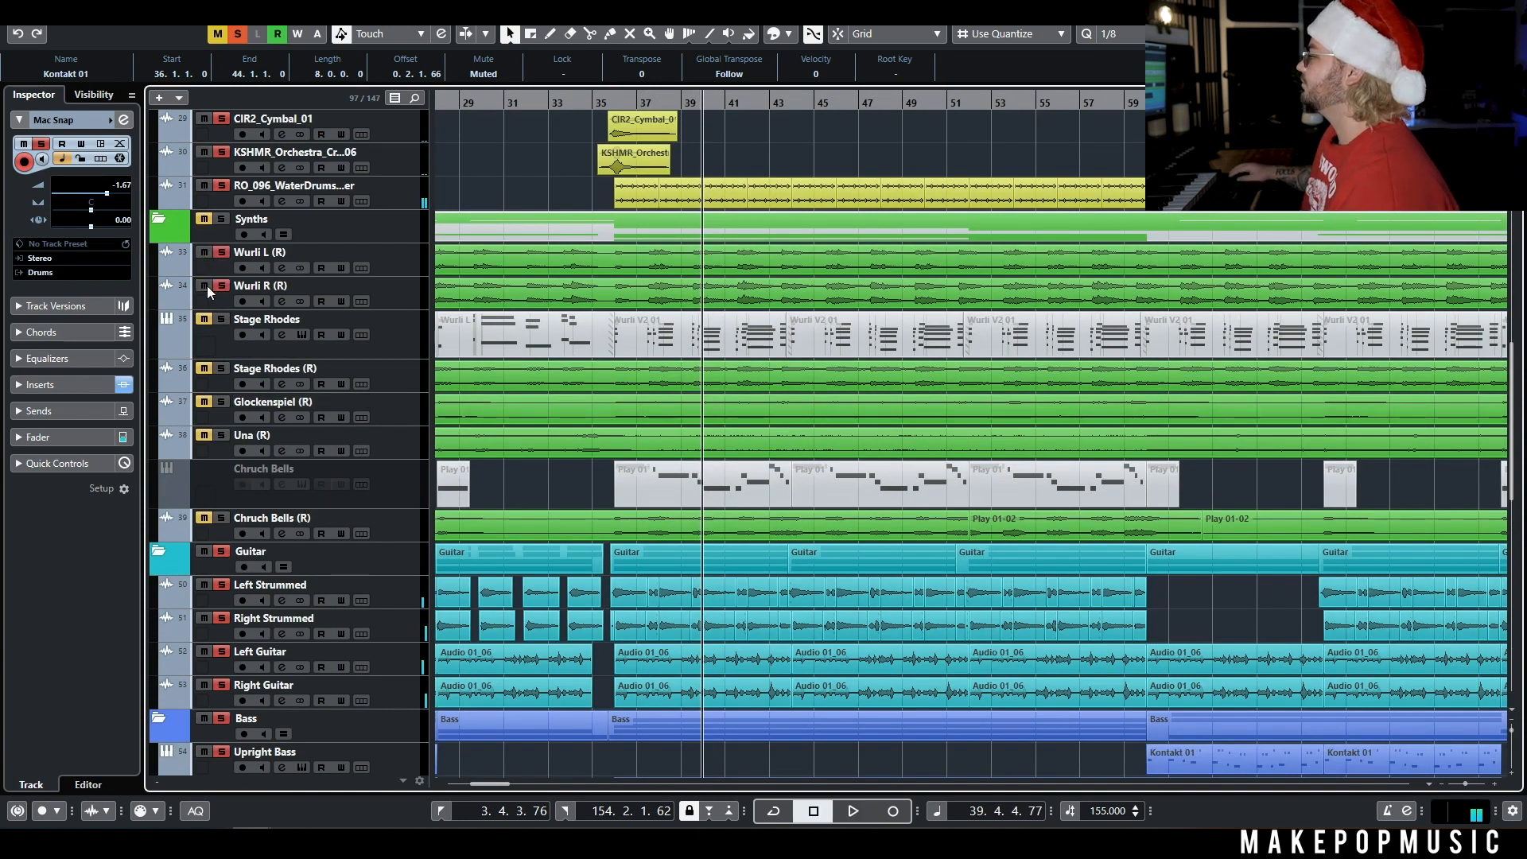
Solo the Wurli, Stage Rhodes, Glockenspiel, Una and Chruch Bells tracks, and play from just after bar 35 with DOOWOPS (R) soloed too.
{"action": "left_click", "coordinate": [206, 368]}
{"action": "left_click", "coordinate": [205, 434]}
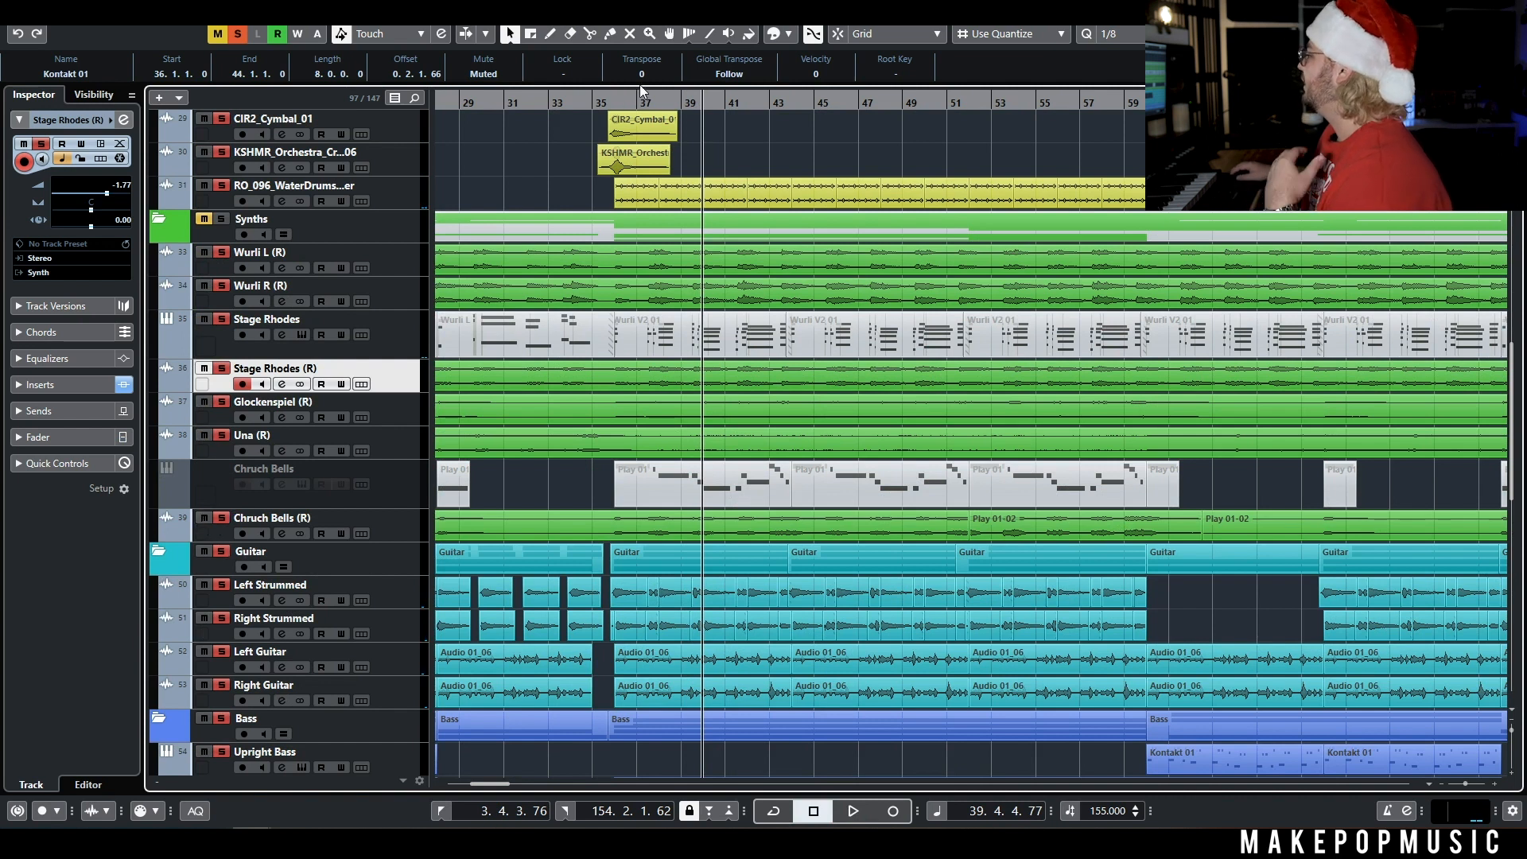
{"action": "left_click_drag", "start_coordinate": [598, 97], "coordinate": [598, 106]}
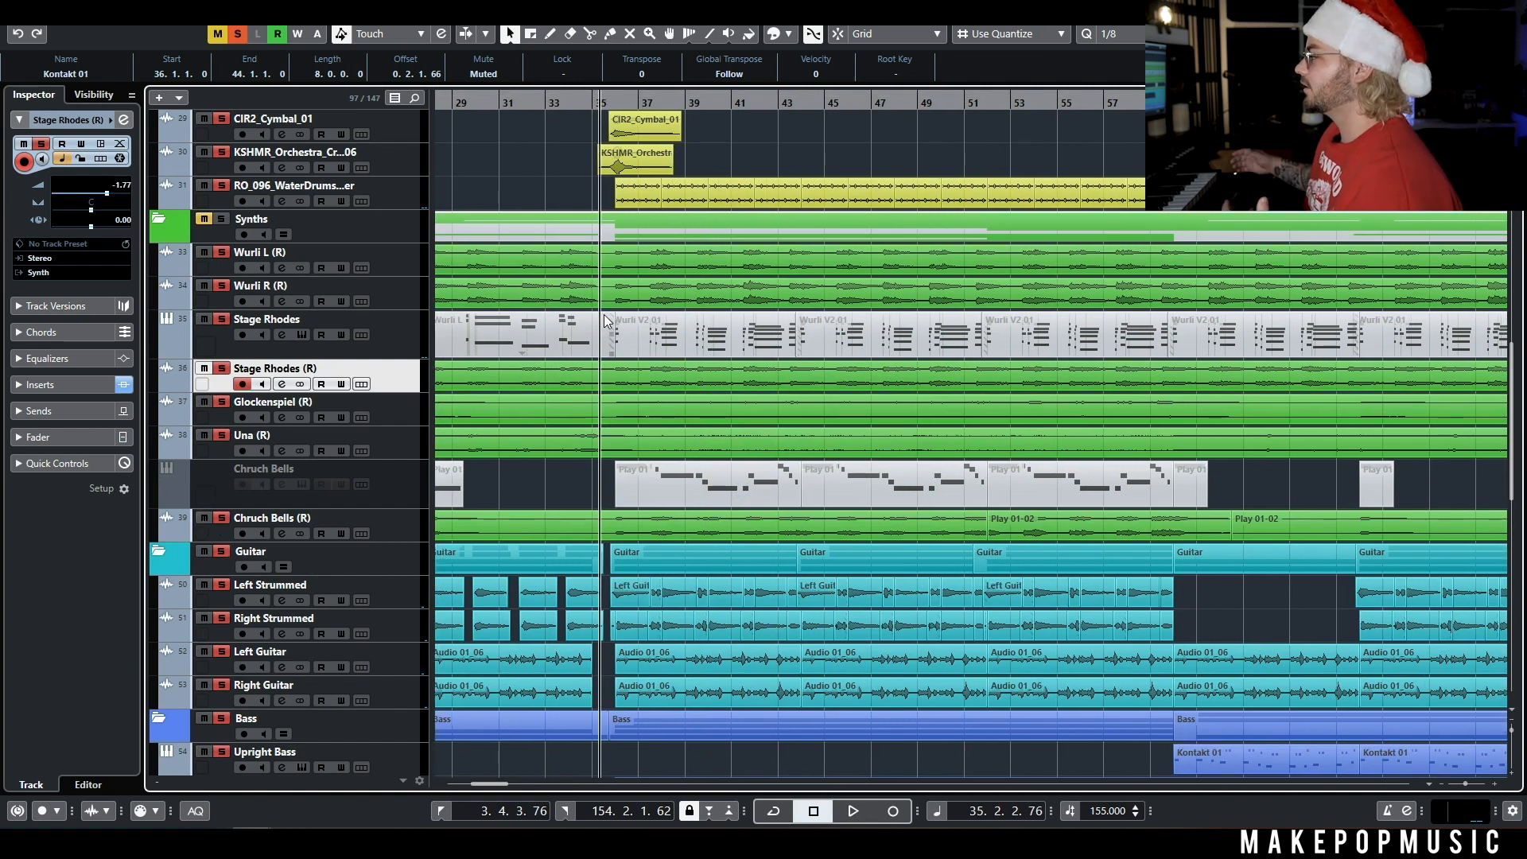
{"action": "key", "text": "space"}
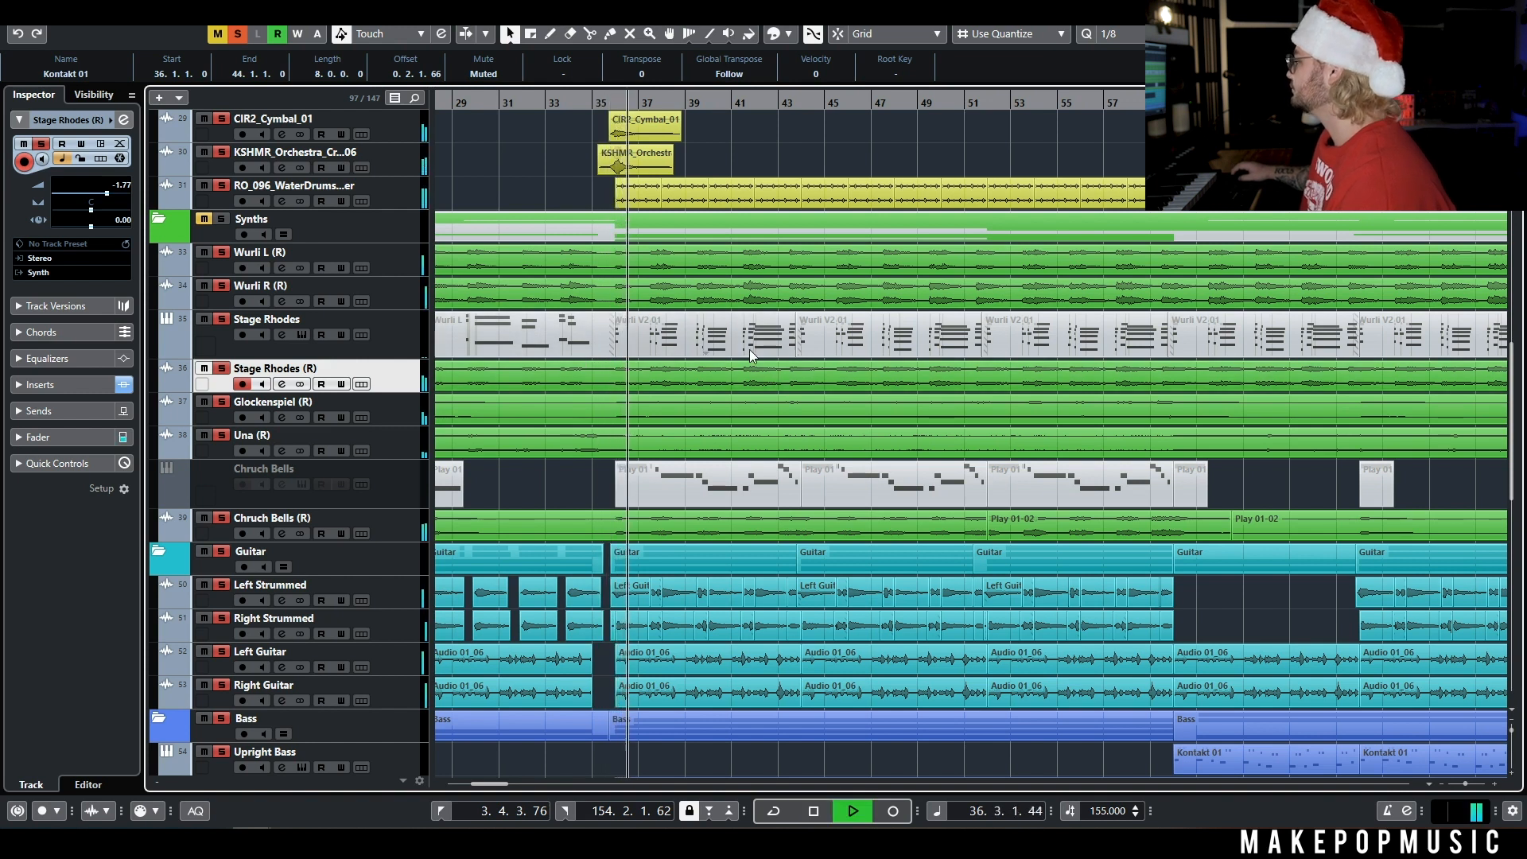
{"action": "scroll", "coordinate": [784, 324], "scroll_direction": "down", "scroll_amount": 5}
{"action": "scroll", "coordinate": [783, 324], "scroll_direction": "down", "scroll_amount": 5}
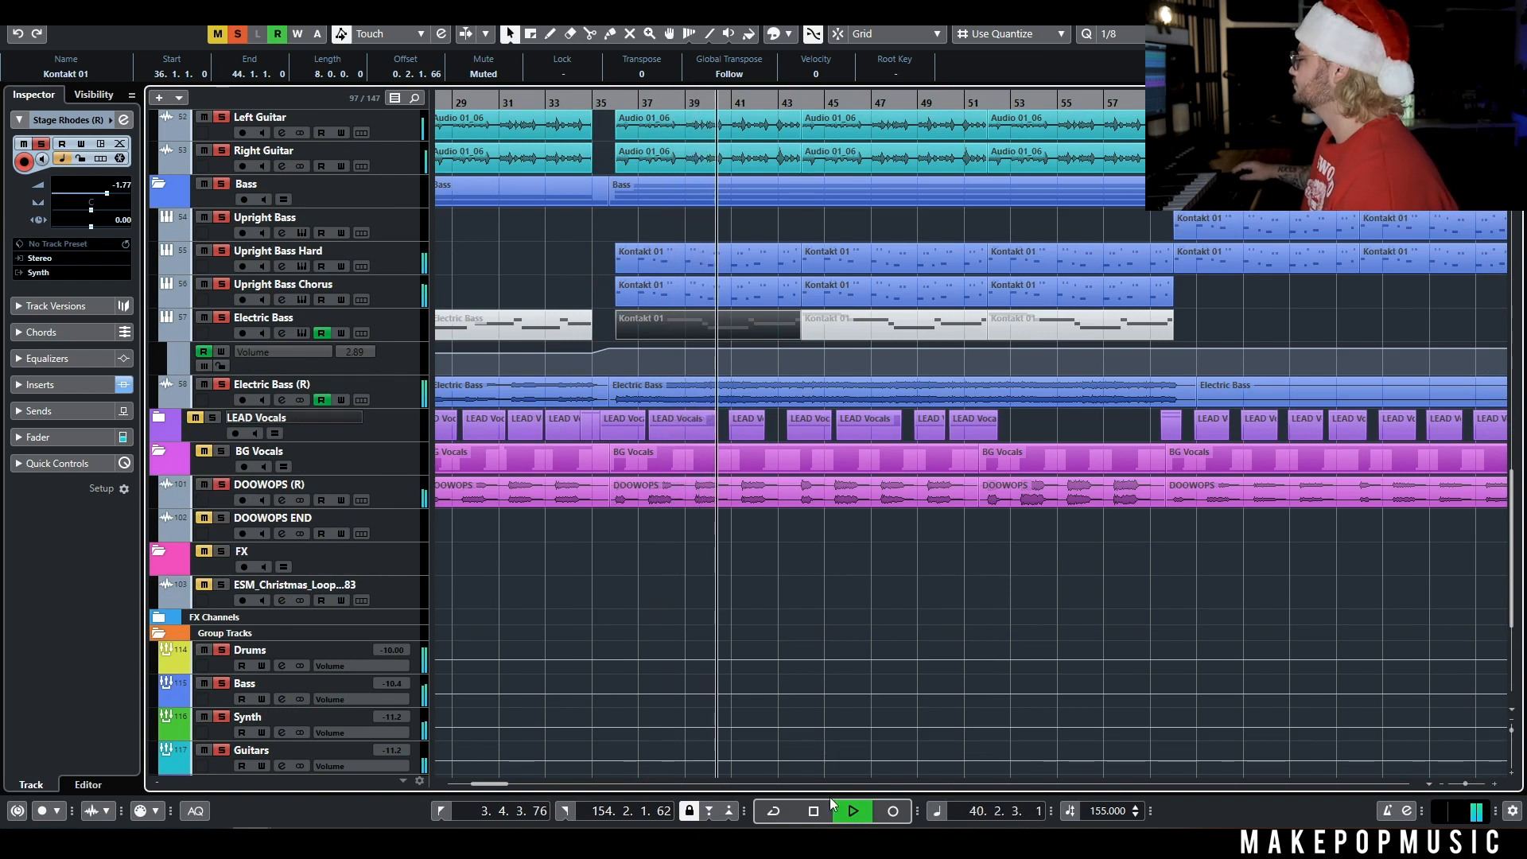
{"action": "scroll", "coordinate": [827, 531], "scroll_direction": "up", "scroll_amount": 10}
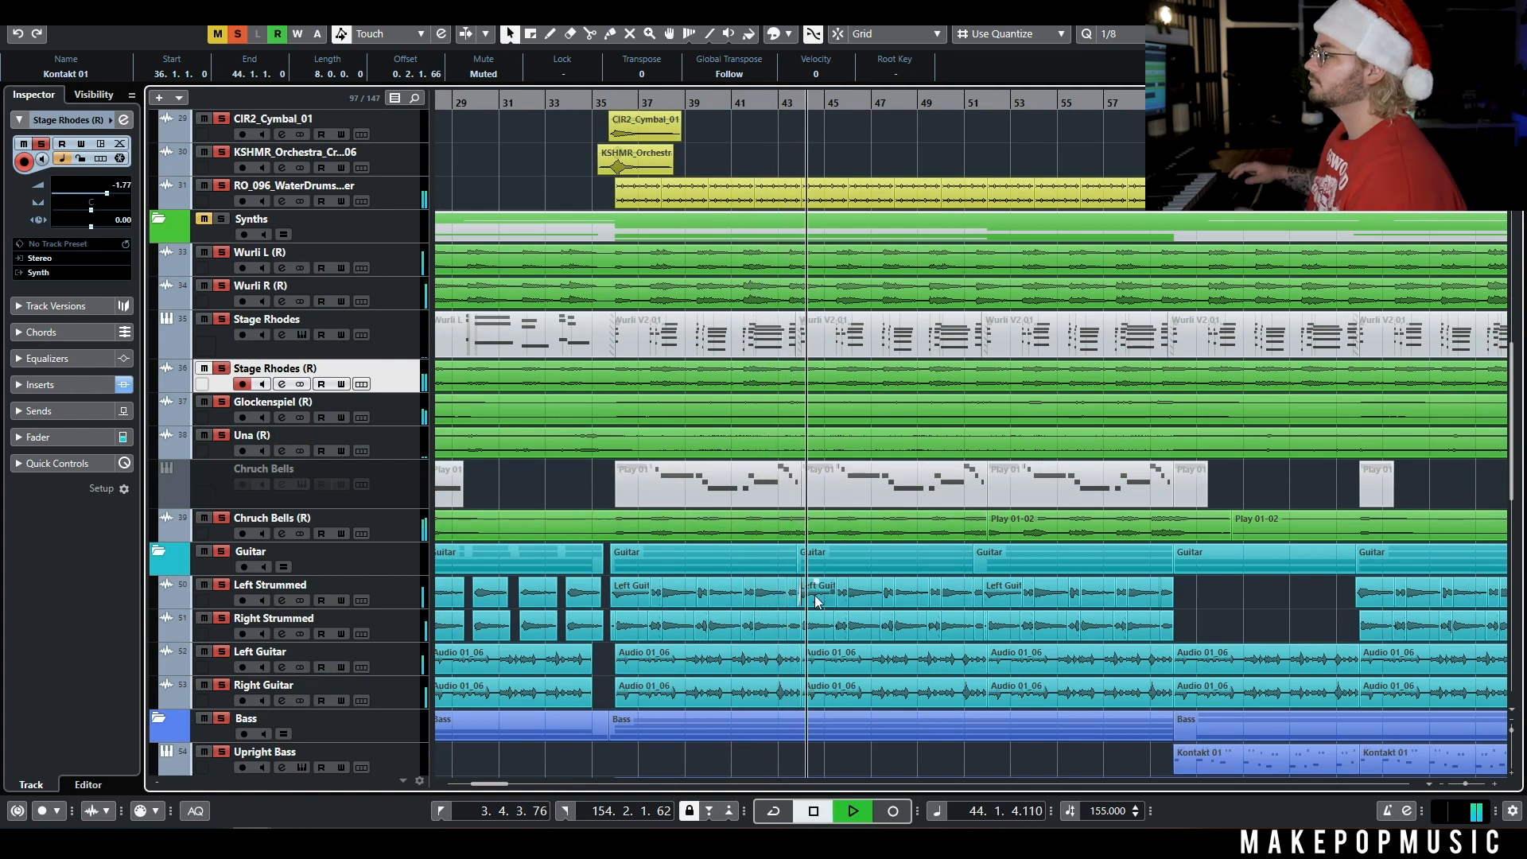
{"action": "key", "text": "space"}
Show the hidden Piano (R) track, unmute it, and play it soloed from just before bar 28.
{"action": "left_click", "coordinate": [94, 94]}
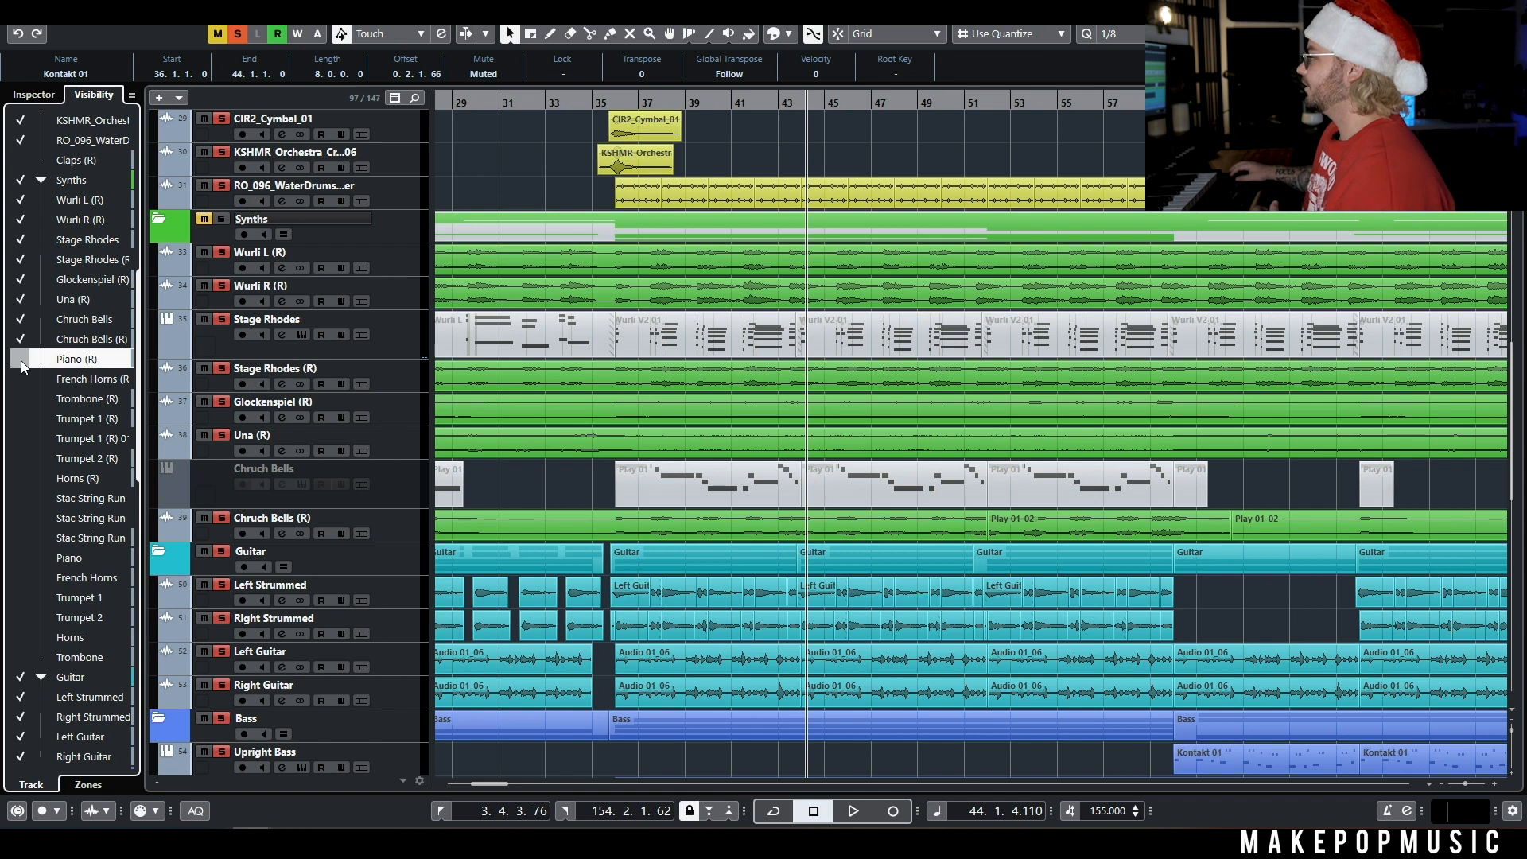
{"action": "left_click", "coordinate": [20, 359]}
{"action": "scroll", "coordinate": [756, 493], "scroll_direction": "left", "scroll_amount": 5}
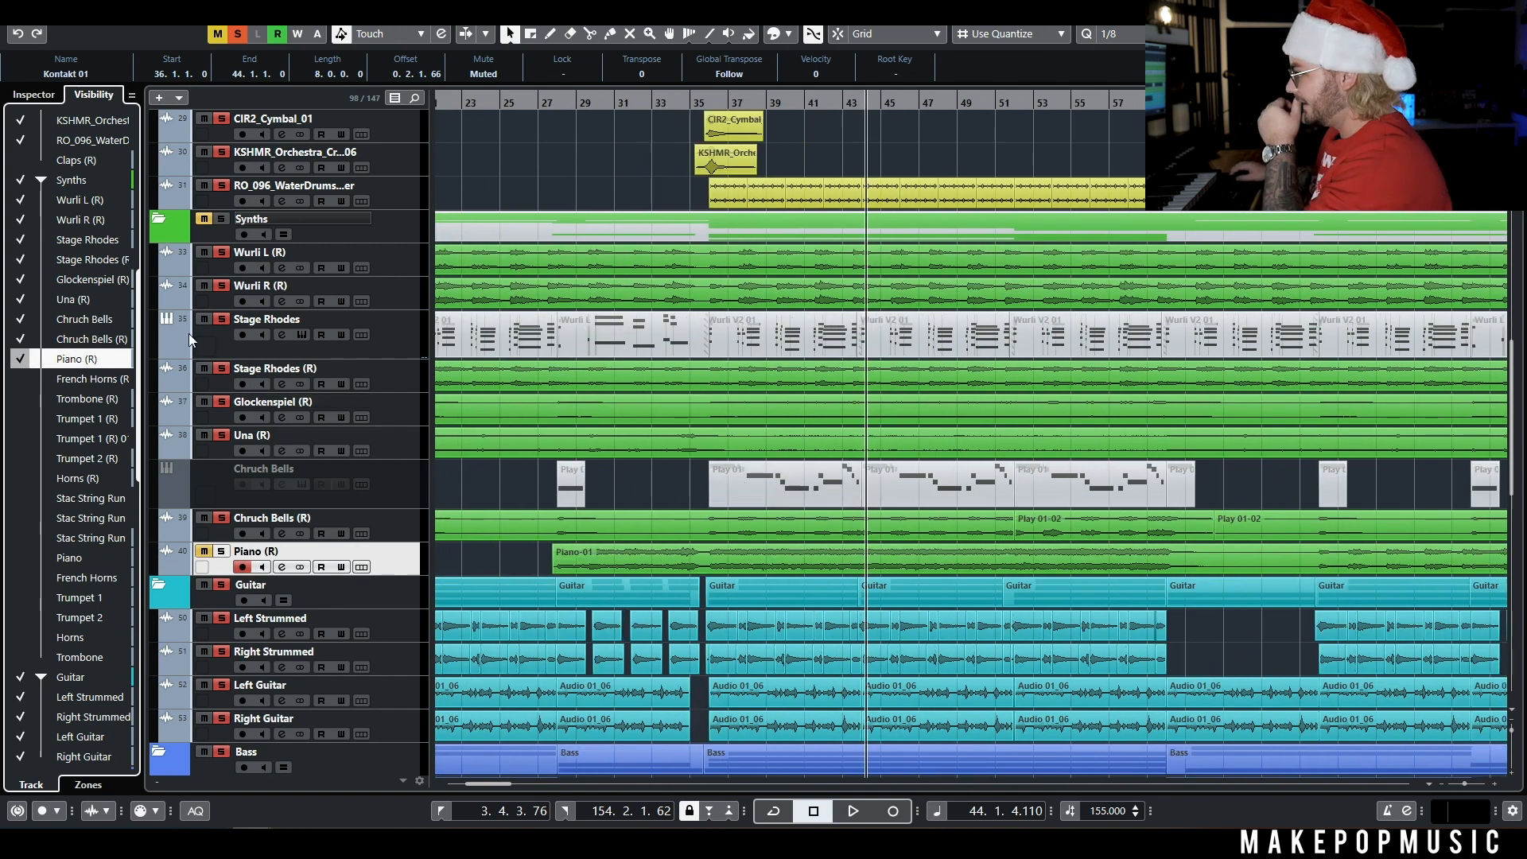
{"action": "left_click", "coordinate": [206, 555]}
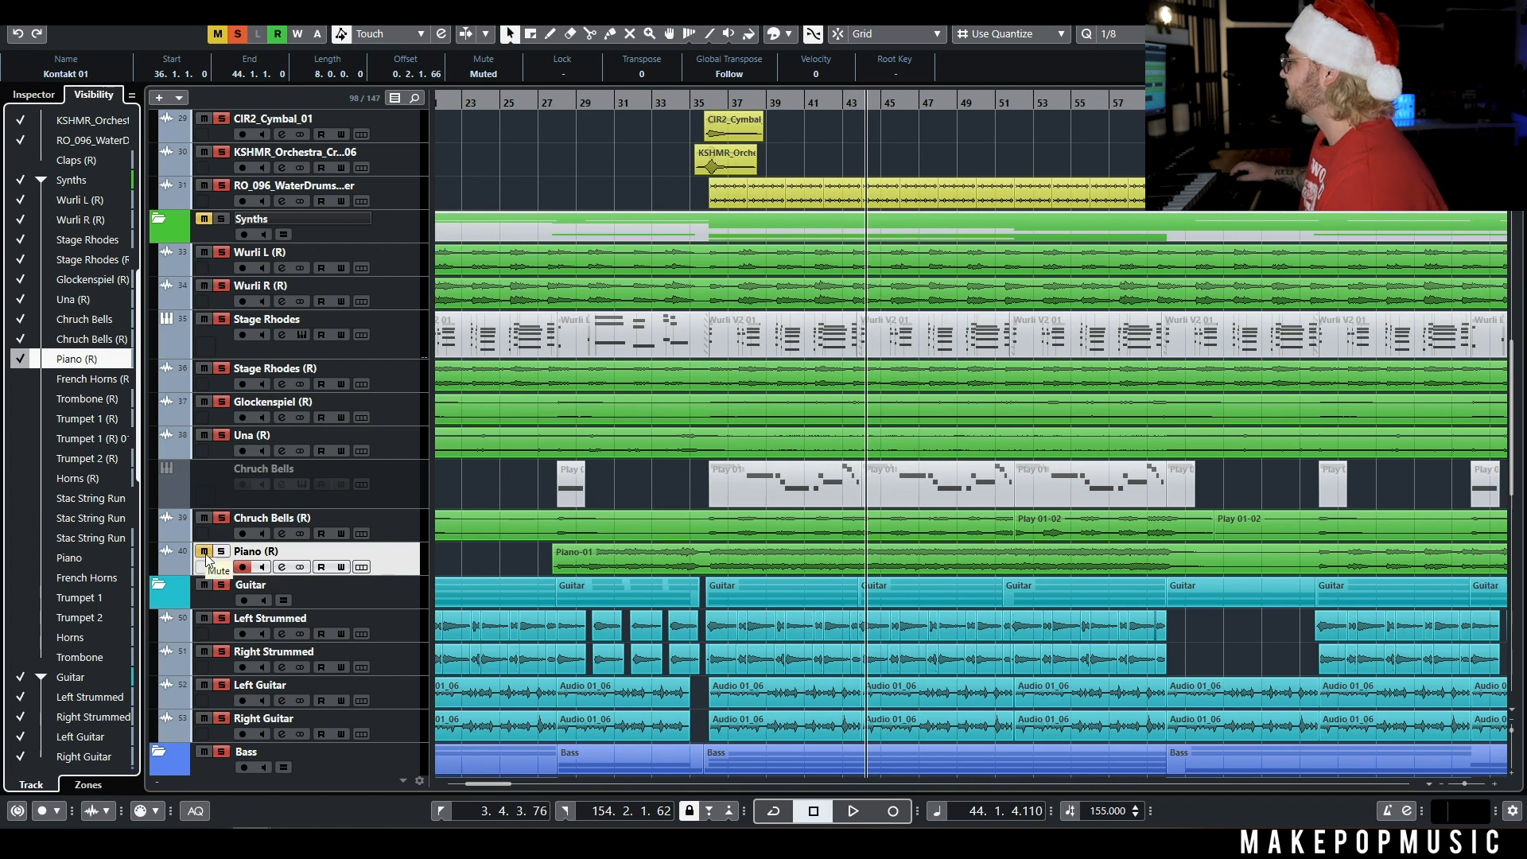
{"action": "left_click", "coordinate": [554, 101]}
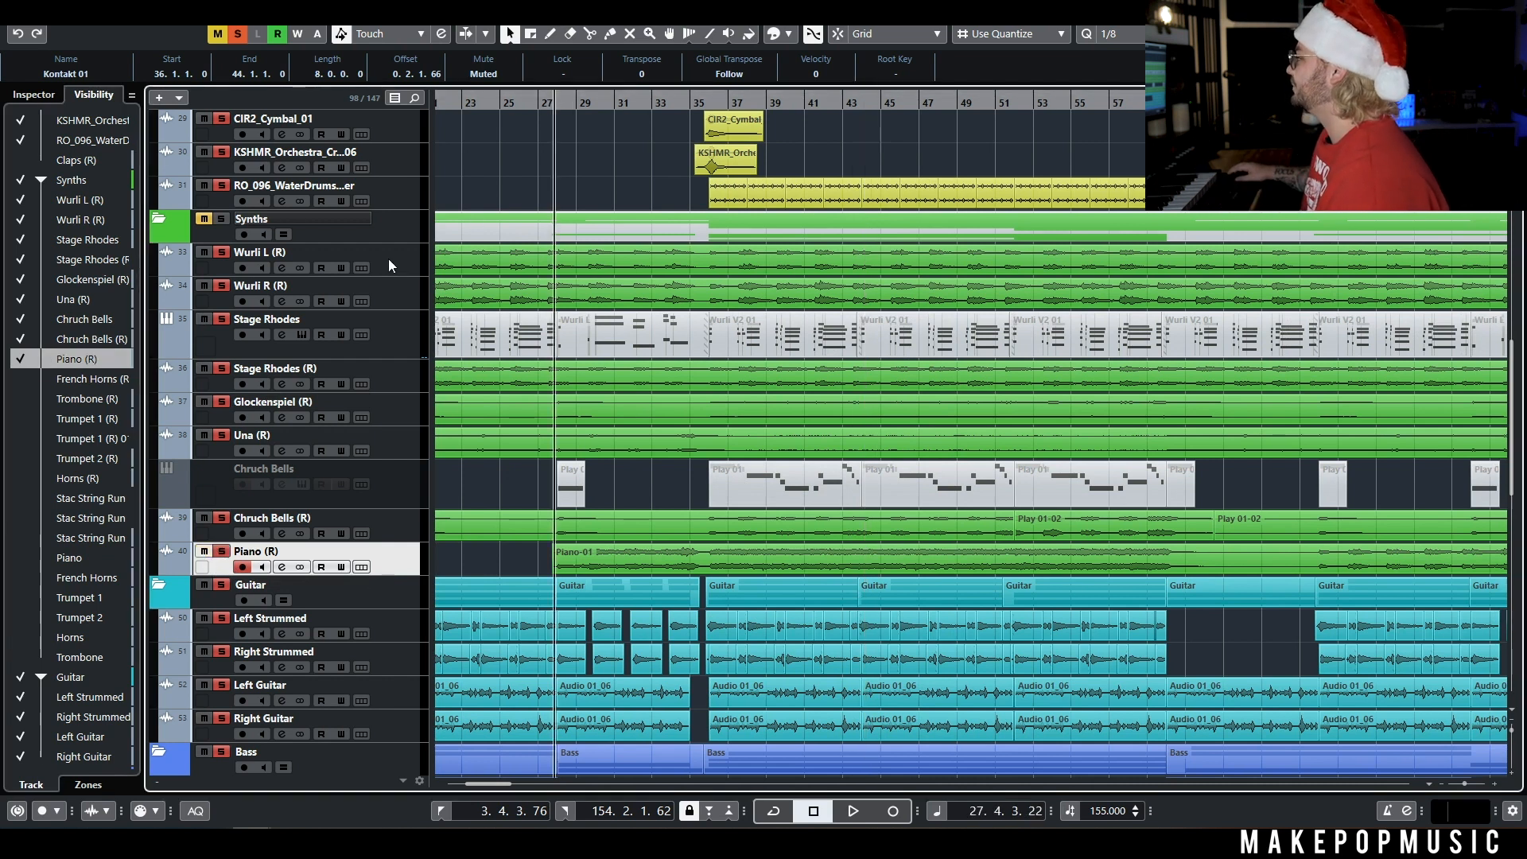
{"action": "key", "text": "space"}
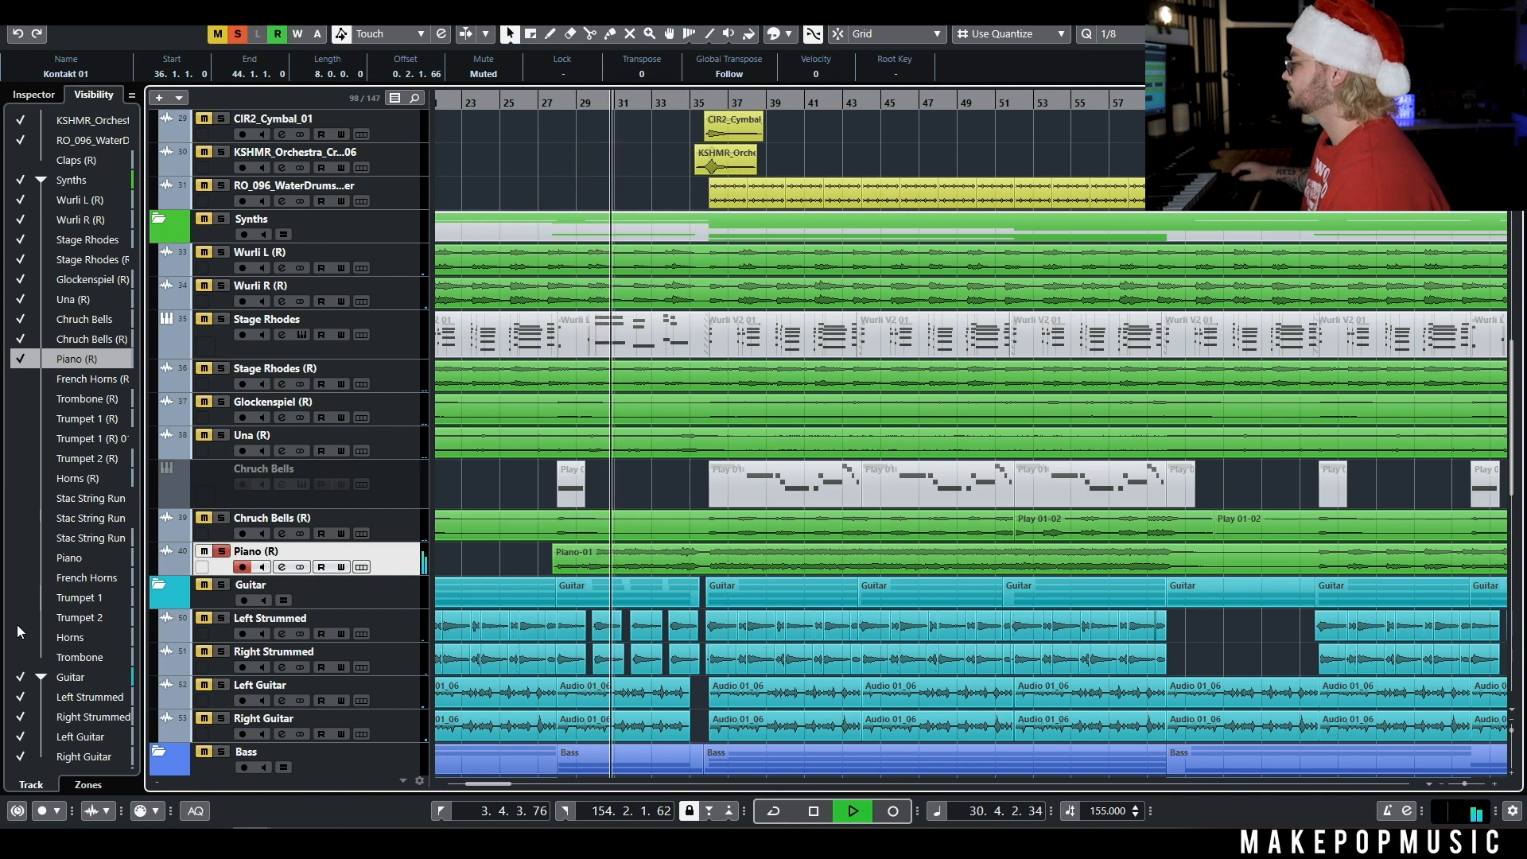
Show the hidden Piano instrument track, view its Kontakt instrument The Grandeur, stop playback, and close the instrument.
{"action": "left_click", "coordinate": [20, 557]}
{"action": "left_click", "coordinate": [404, 601]}
{"action": "key", "text": "space"}
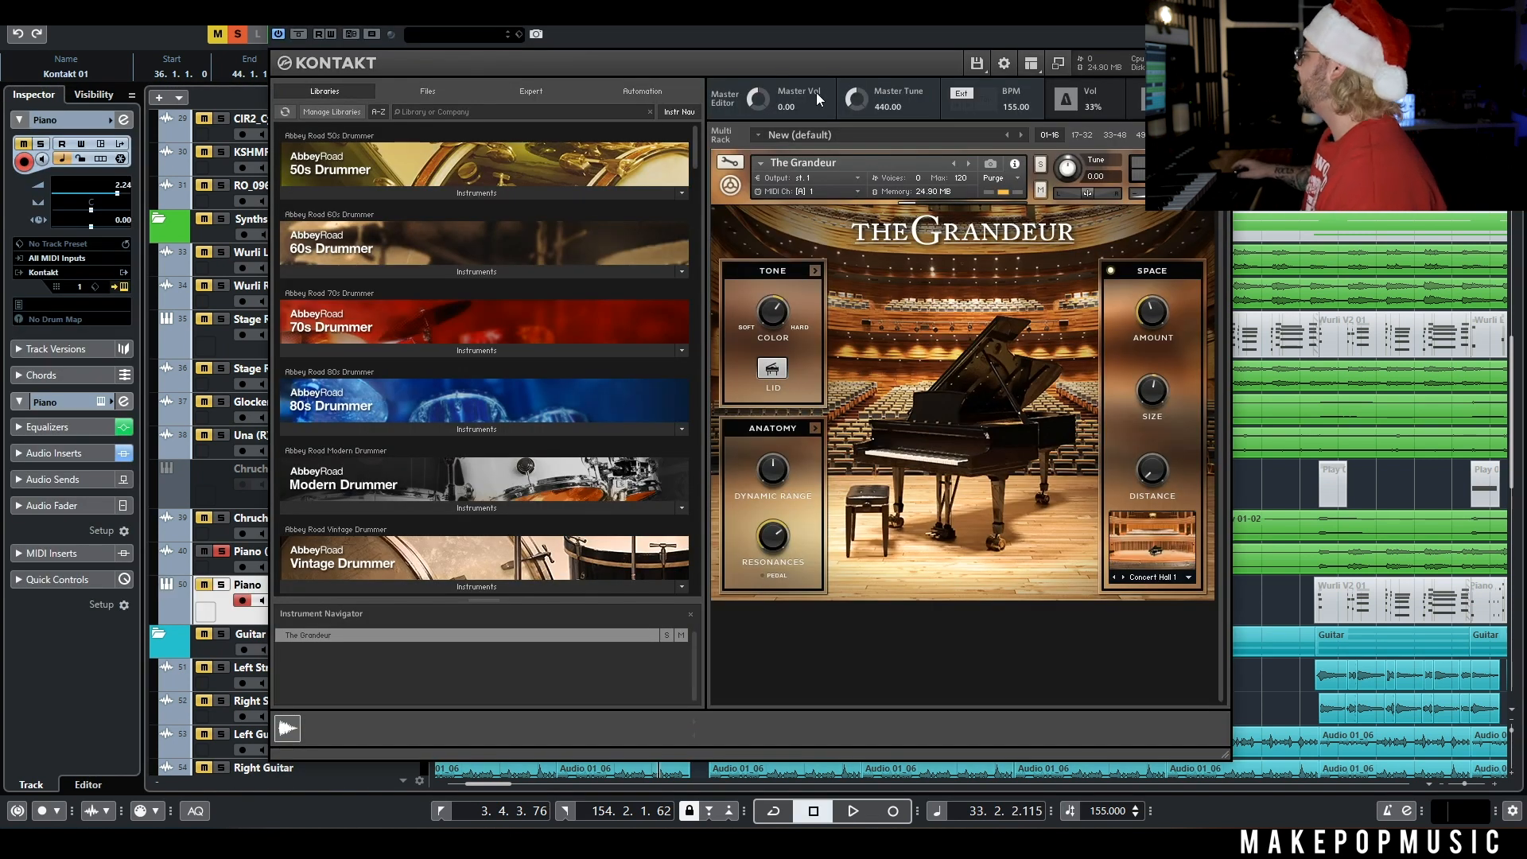
{"action": "left_click", "coordinate": [1216, 57]}
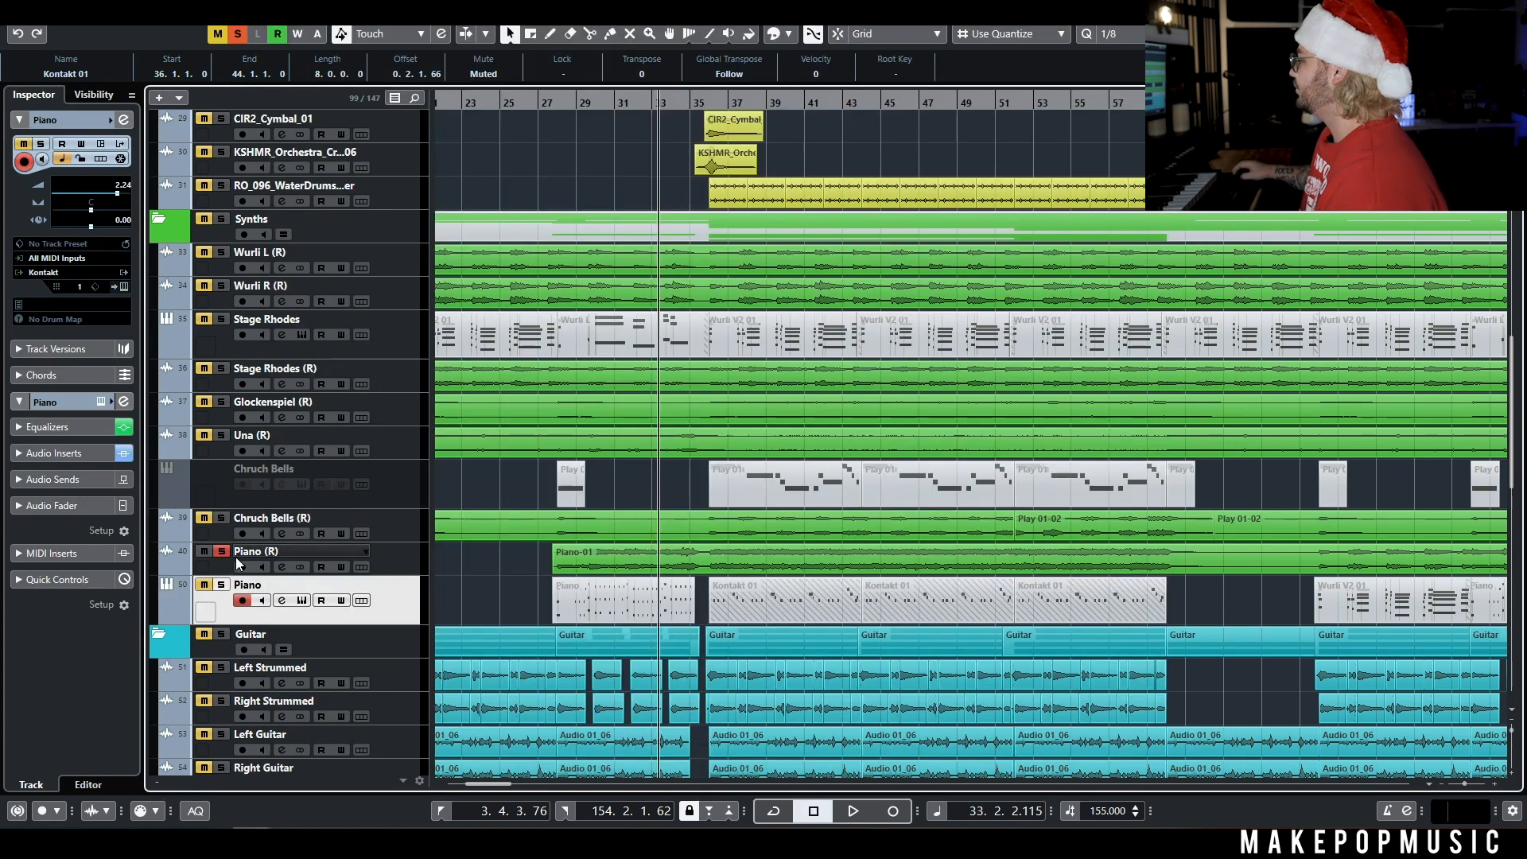
Open the channel settings of Piano (R), resume playback, and open its FabFilter Pro-Q 3 insert.
{"action": "left_click", "coordinate": [282, 567]}
{"action": "key", "text": "space"}
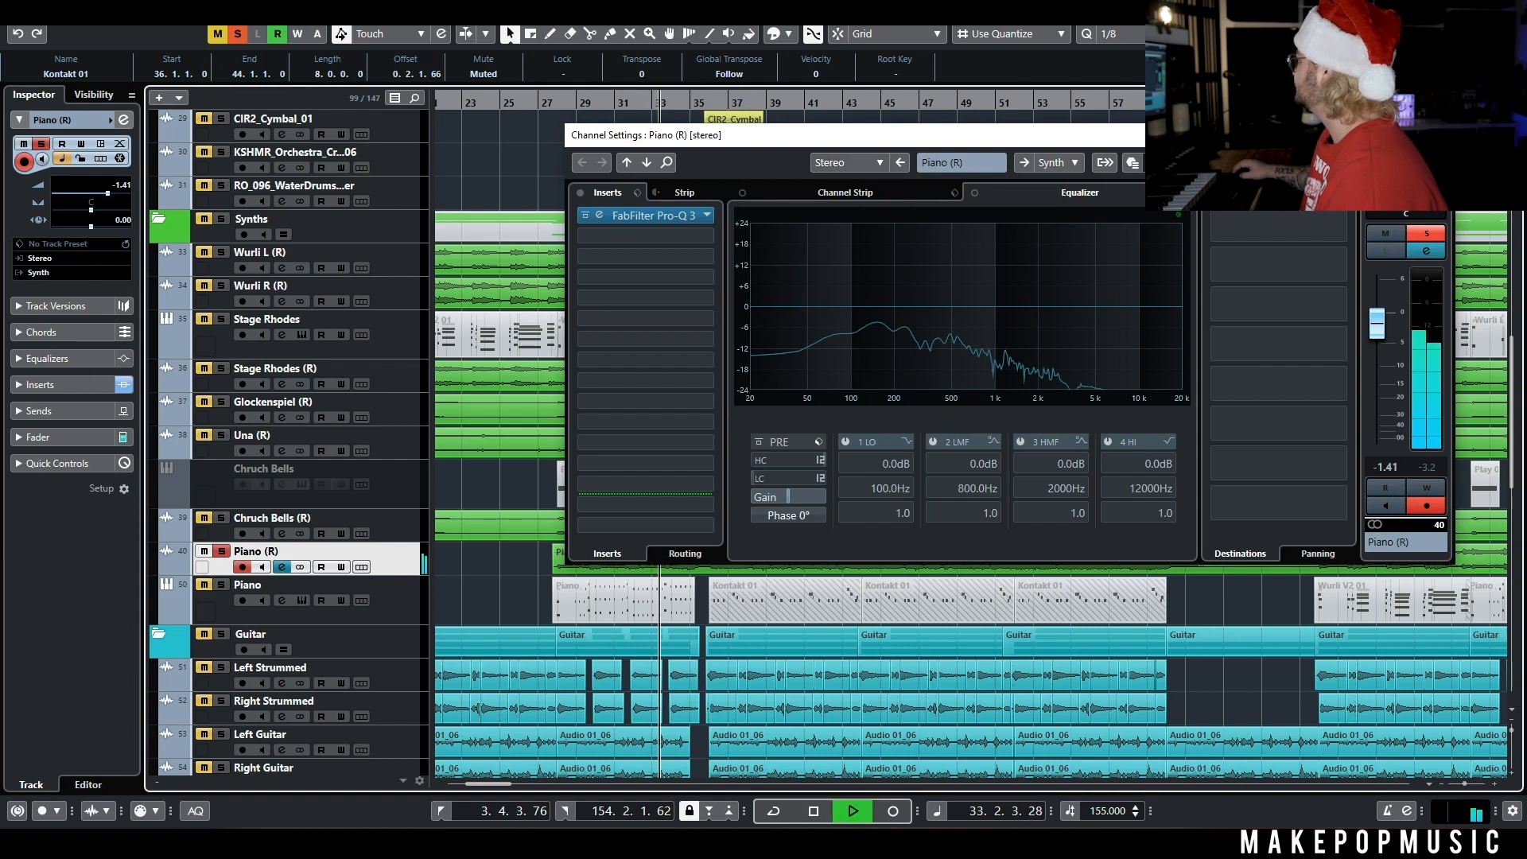
{"action": "left_click", "coordinate": [646, 215]}
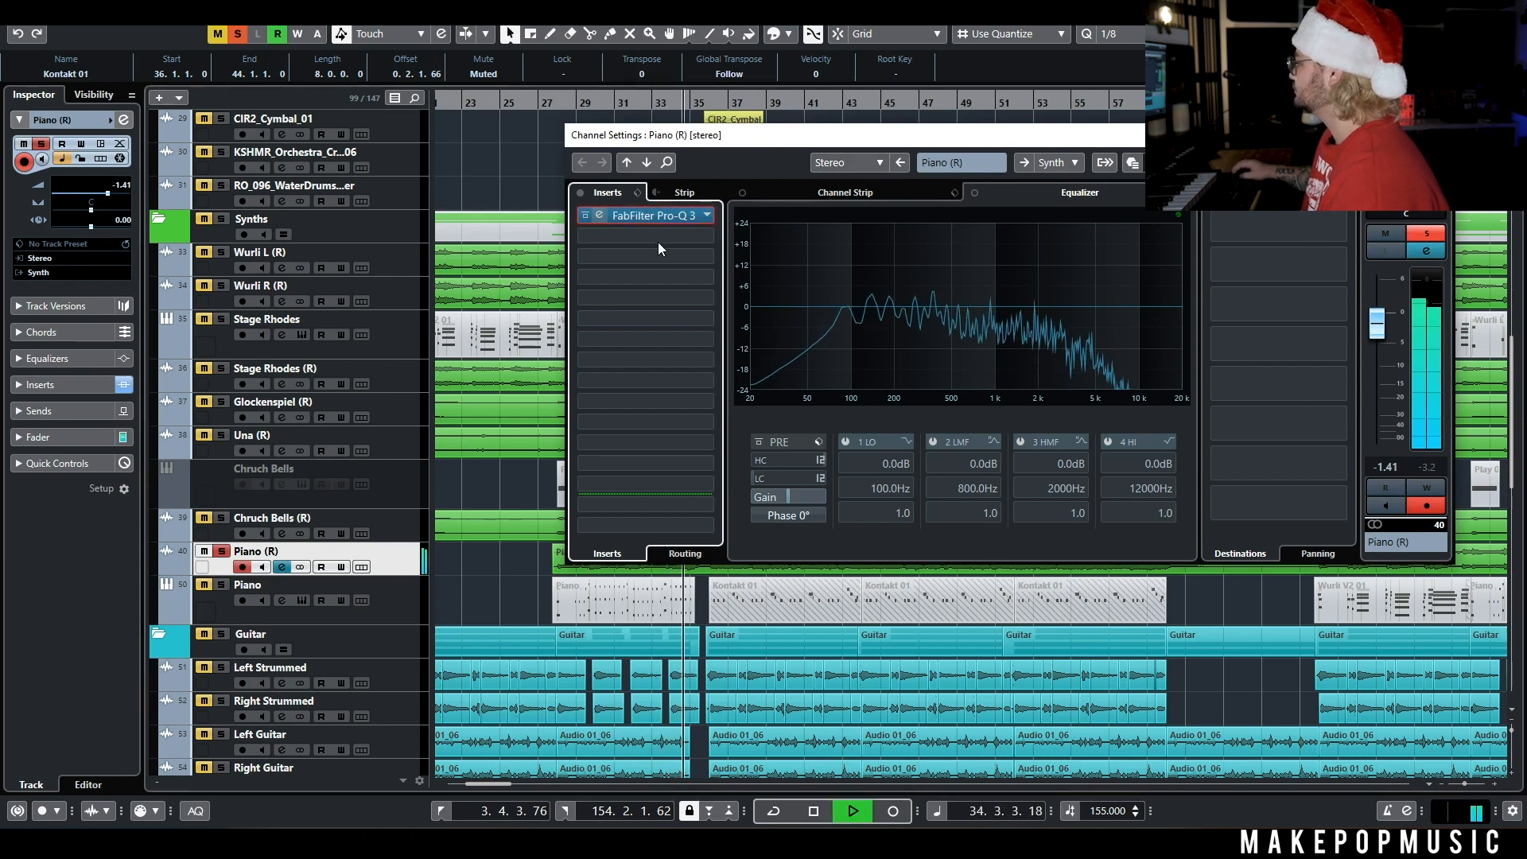
{"action": "left_click_drag", "start_coordinate": [677, 234], "coordinate": [863, 216]}
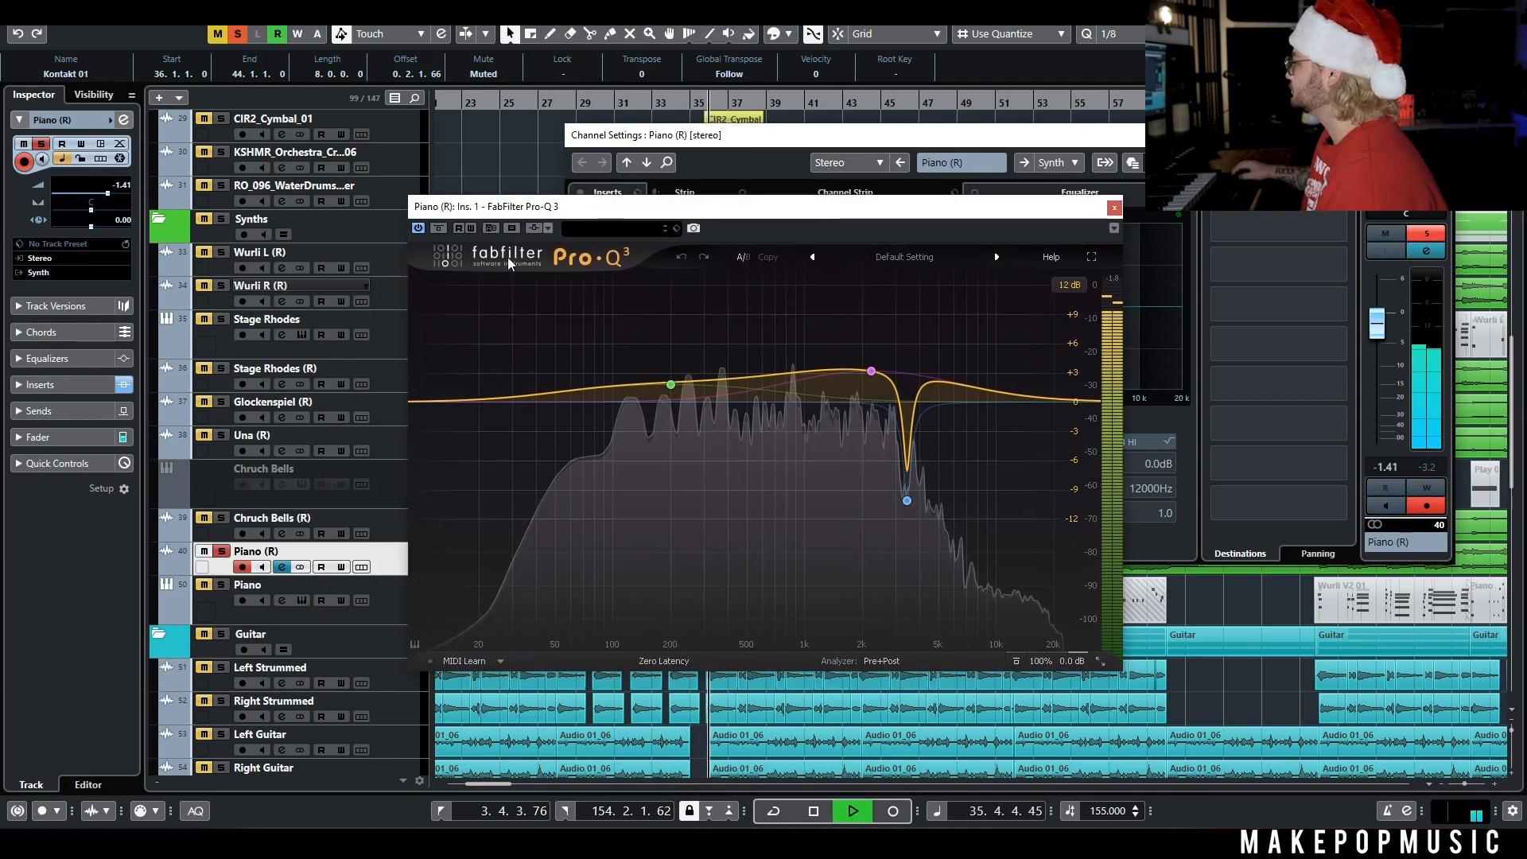
Compare the piano with the equalizer bypassed and active, stop playback, and close the equalizer and channel settings.
{"action": "left_click", "coordinate": [442, 230]}
{"action": "left_click", "coordinate": [443, 231]}
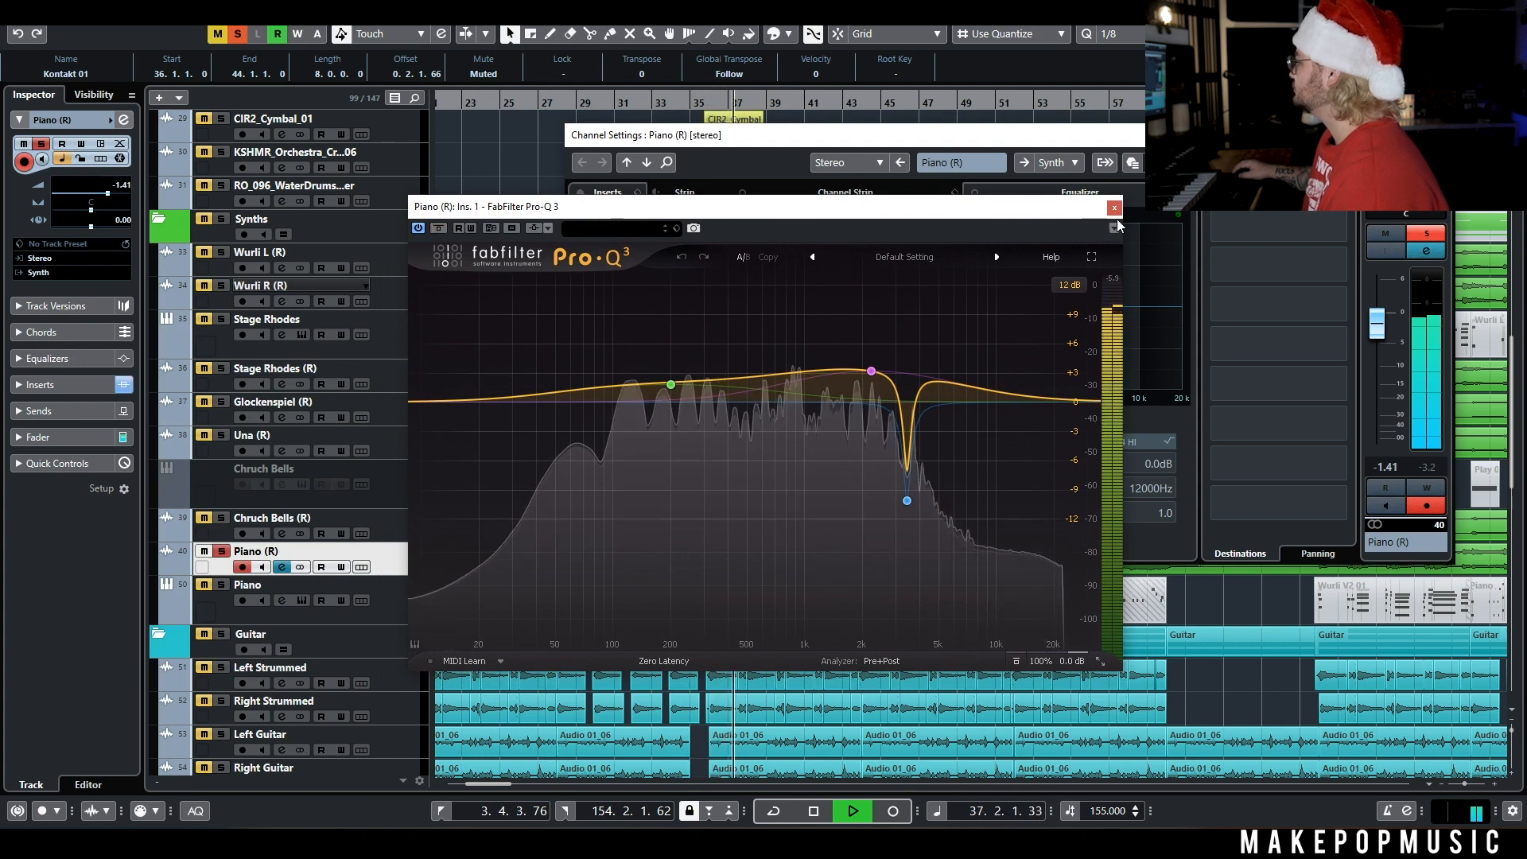
{"action": "key", "text": "space"}
{"action": "left_click", "coordinate": [1114, 208]}
{"action": "left_click", "coordinate": [1437, 136]}
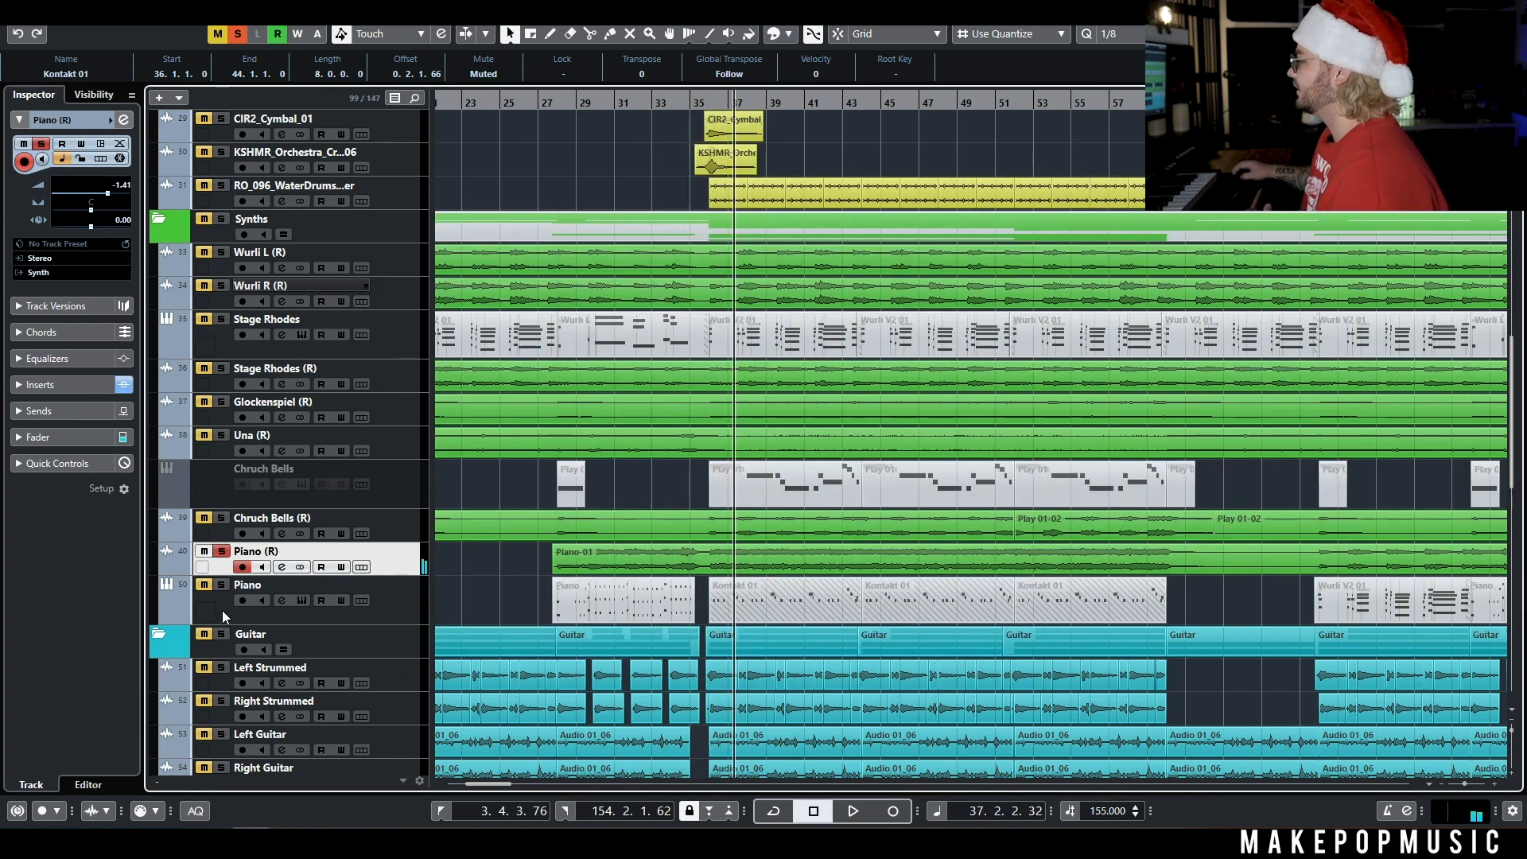
Unsolo Piano (R), show the hidden brass tracks, and play French Horns (R) soloed from just before bar 36.
{"action": "left_click", "coordinate": [222, 552]}
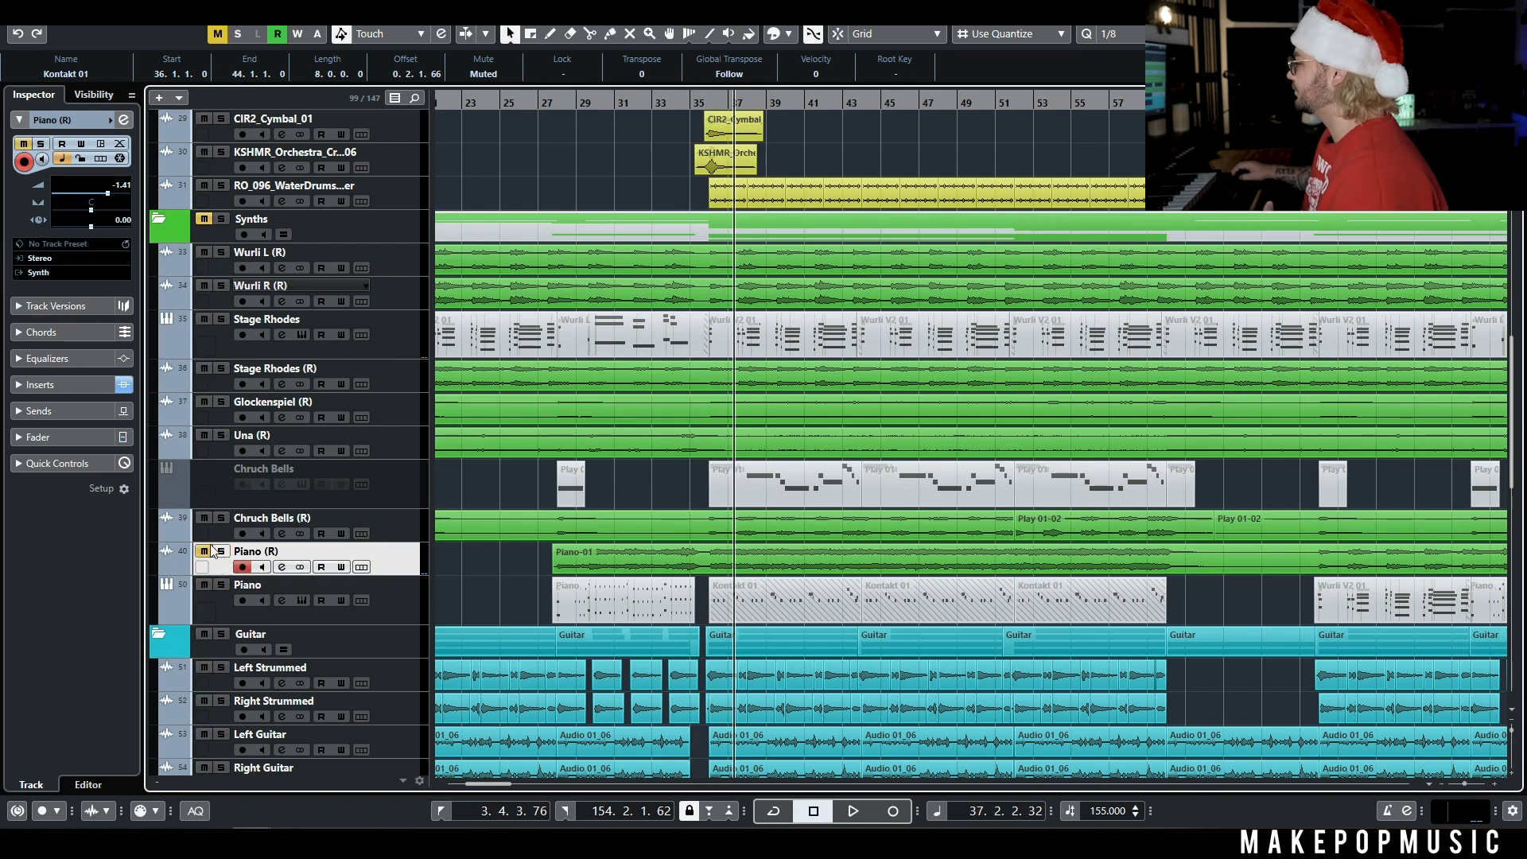
{"action": "right_click", "coordinate": [419, 593]}
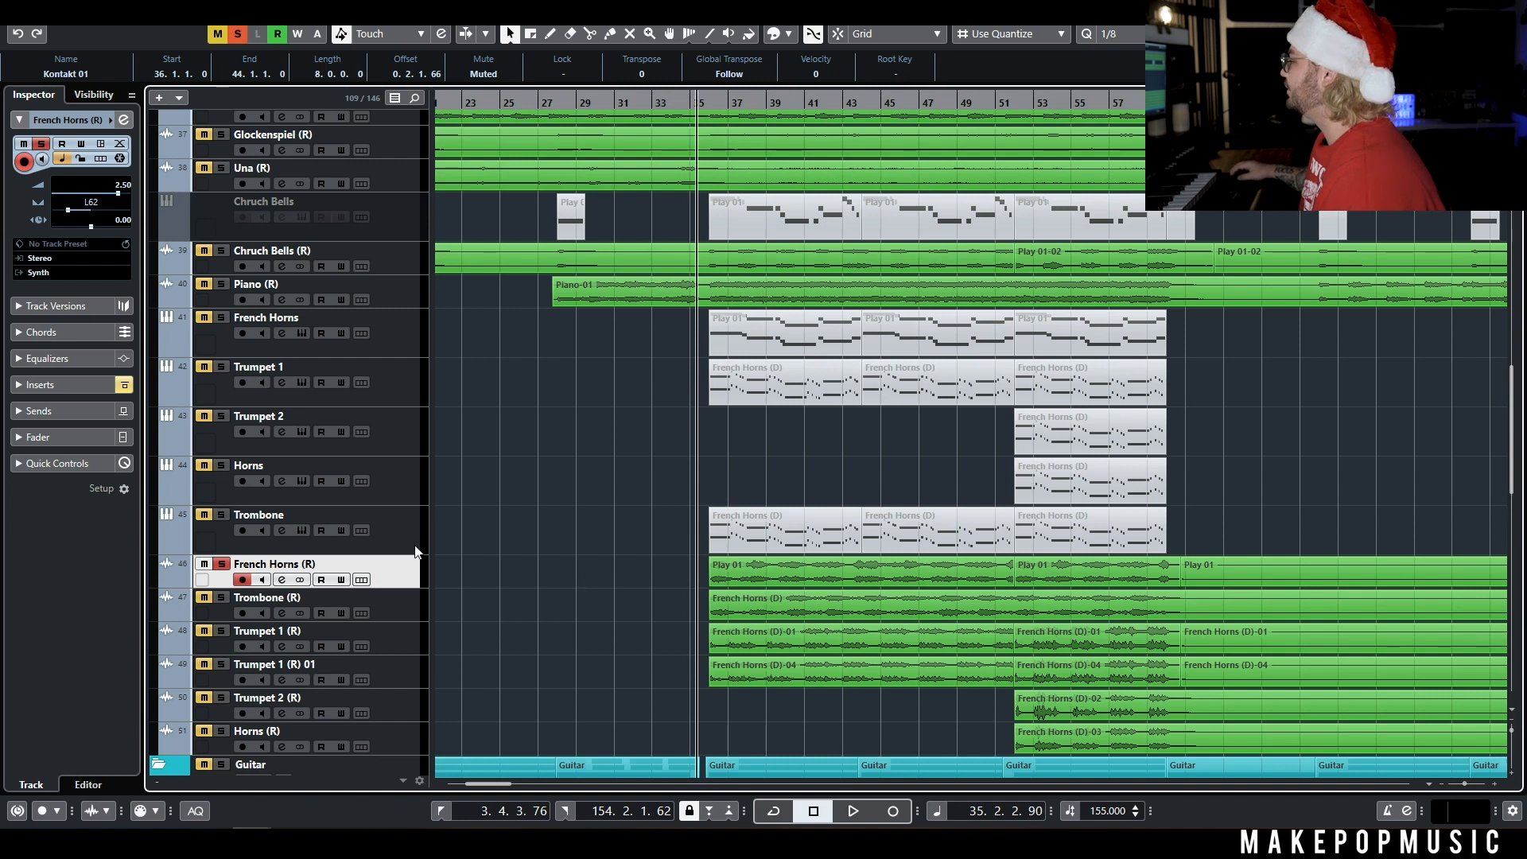
{"action": "key", "text": "space"}
View the French Horns instrument, Hollywood Brass with the 6FH Portato patch, stop playback, and close the instrument.
{"action": "left_click", "coordinate": [302, 332]}
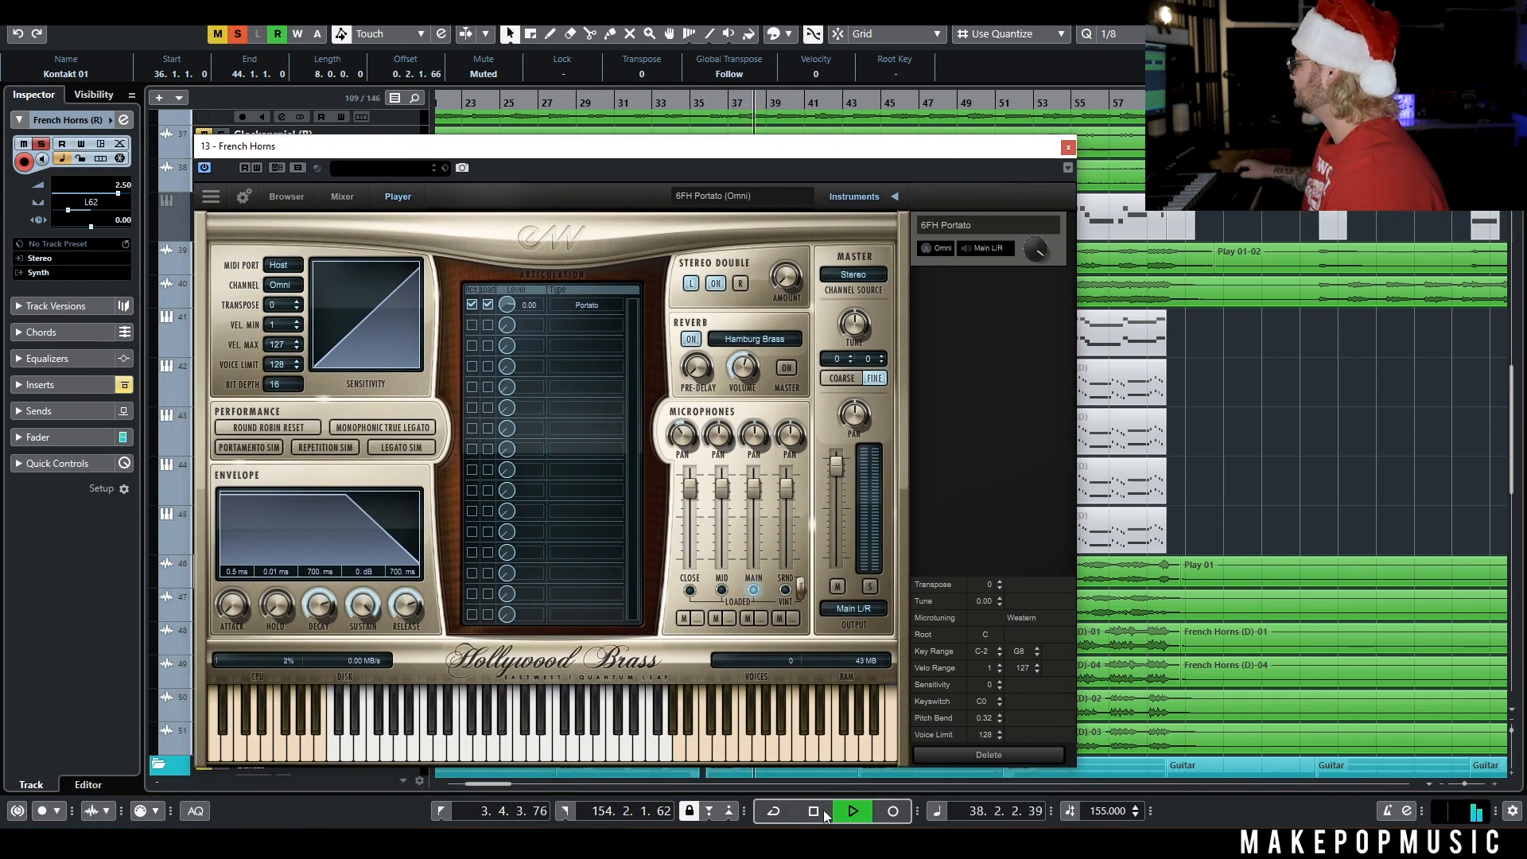
{"action": "left_click", "coordinate": [816, 810]}
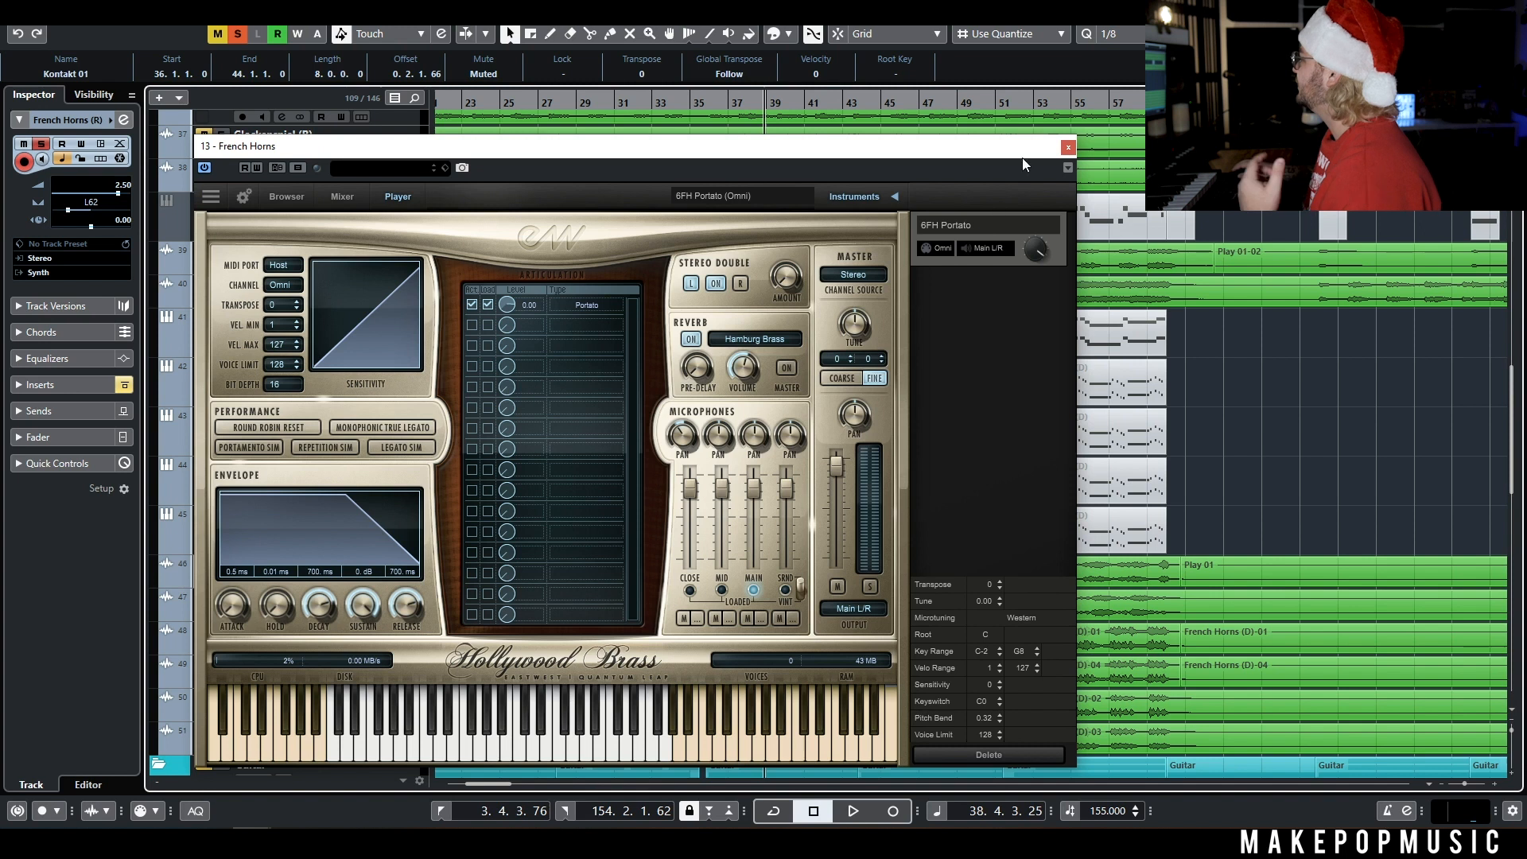
{"action": "left_click", "coordinate": [1067, 146]}
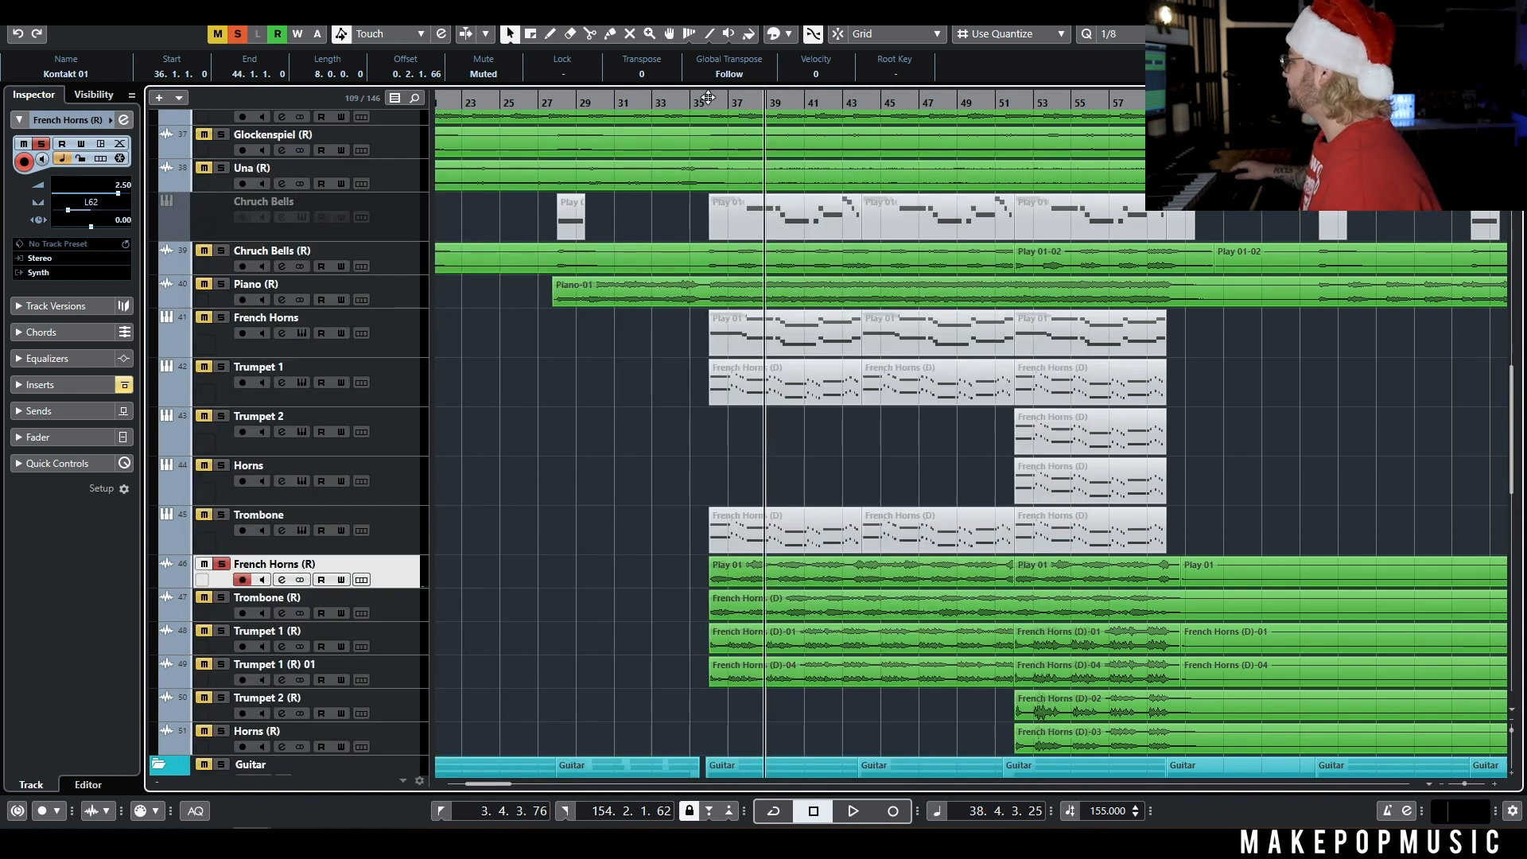
Replay the soloed French Horns (R) track from just before bar 36, and stop playback.
{"action": "left_click_drag", "start_coordinate": [707, 103], "coordinate": [701, 104]}
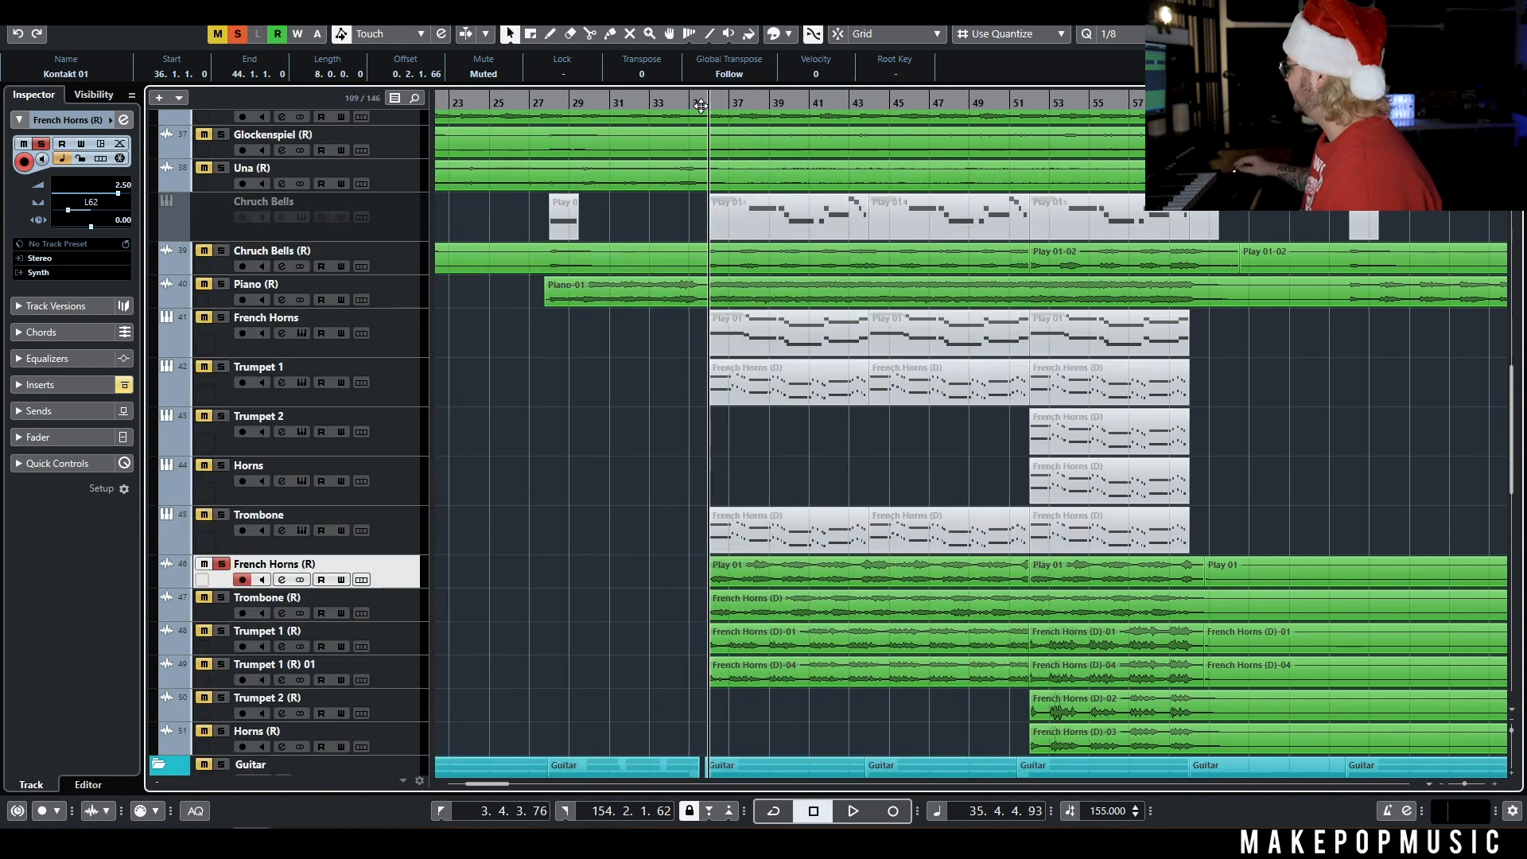
{"action": "key", "text": "space"}
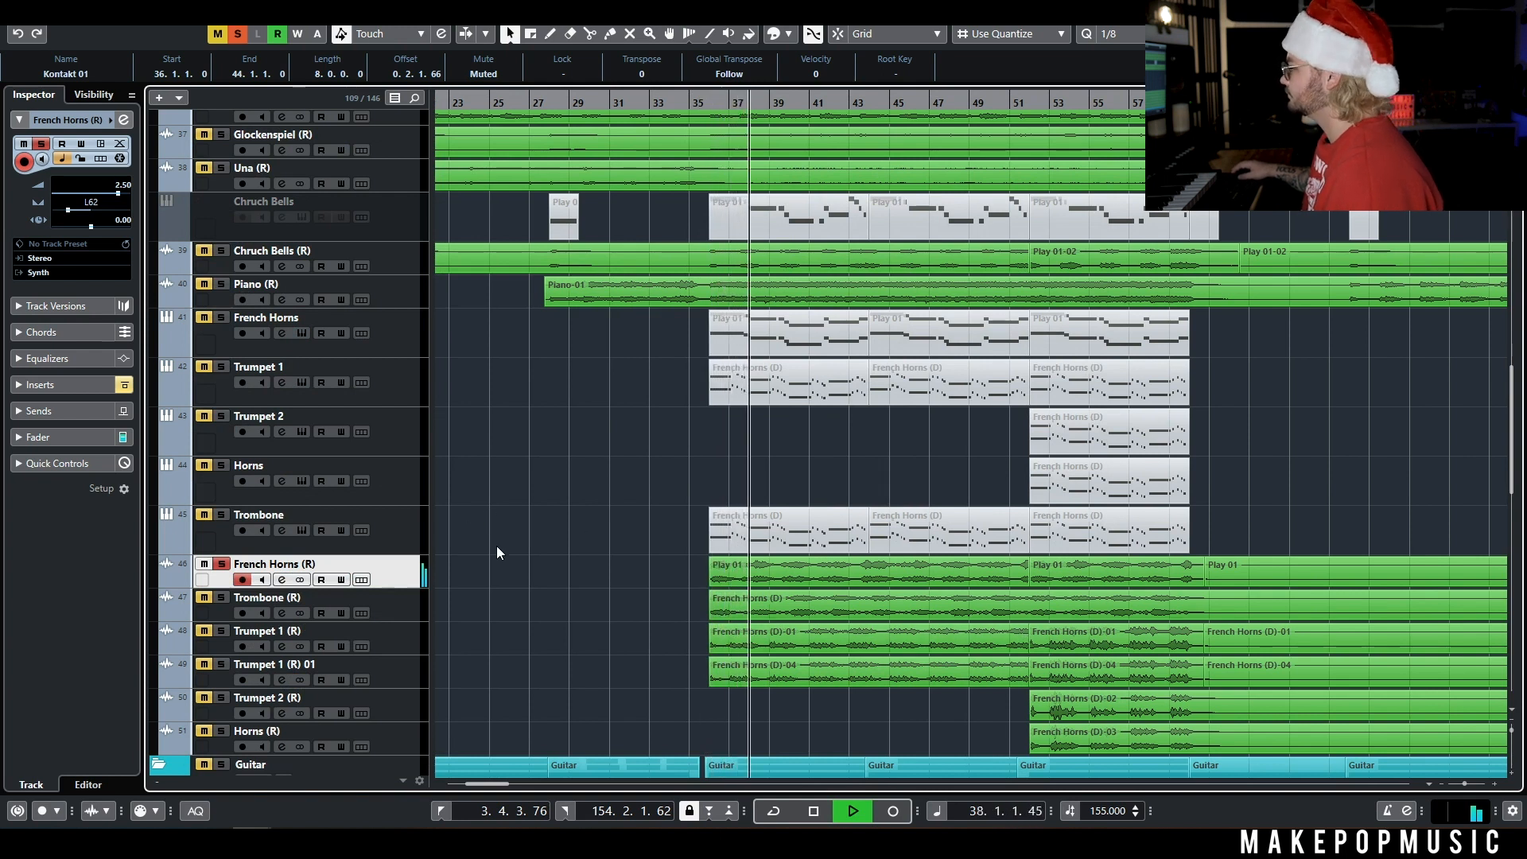
{"action": "key", "text": "space"}
Solo Trombone (R) in place of French Horns (R), play it from just before bar 36, and view the Trombone instrument.
{"action": "left_click", "coordinate": [221, 564]}
{"action": "left_click", "coordinate": [221, 597]}
{"action": "left_click", "coordinate": [708, 101]}
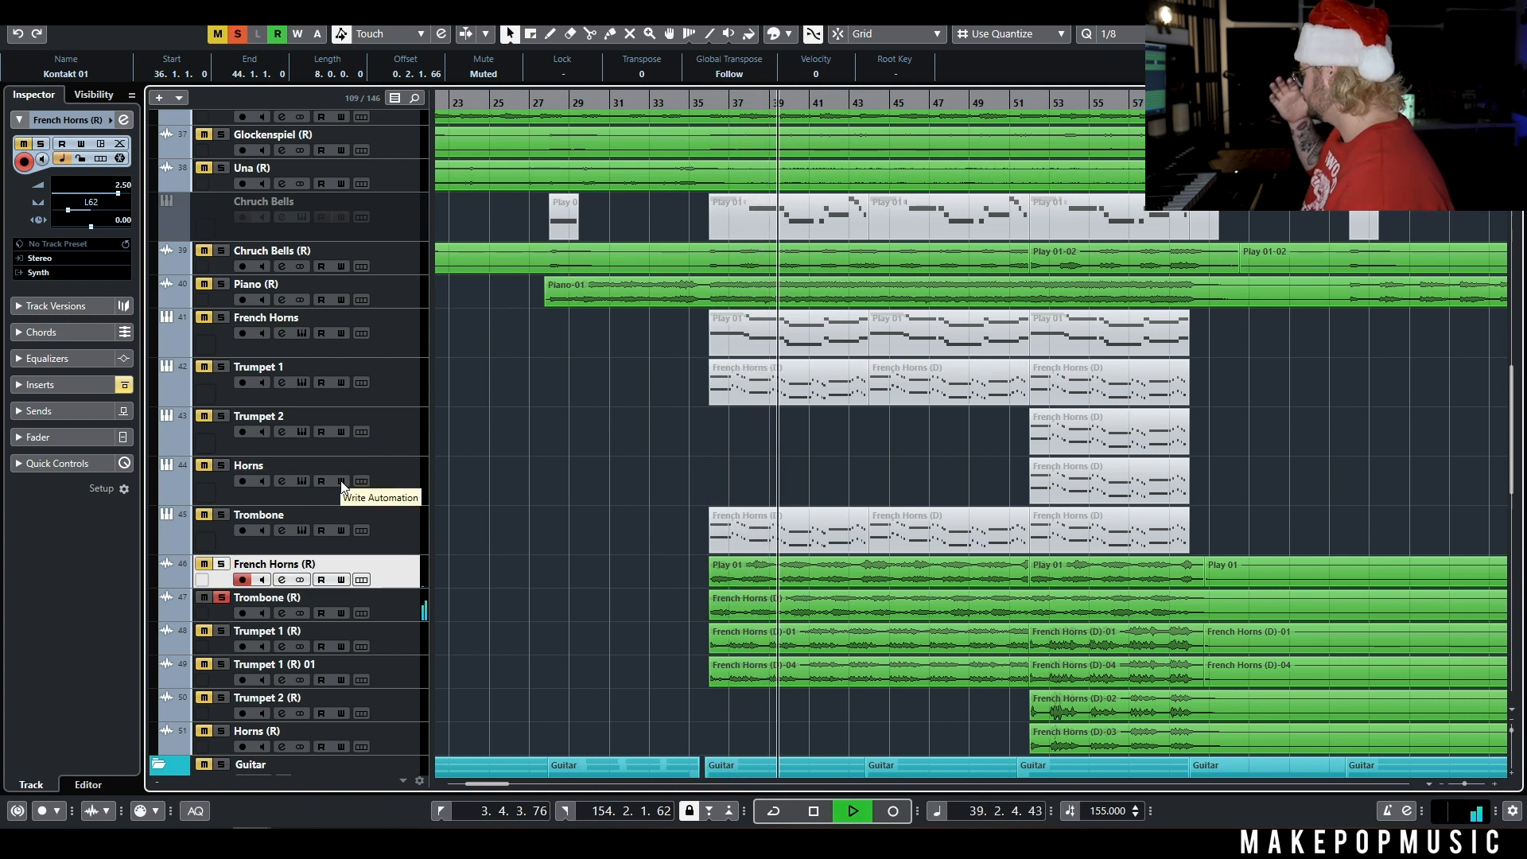
{"action": "key", "text": "space"}
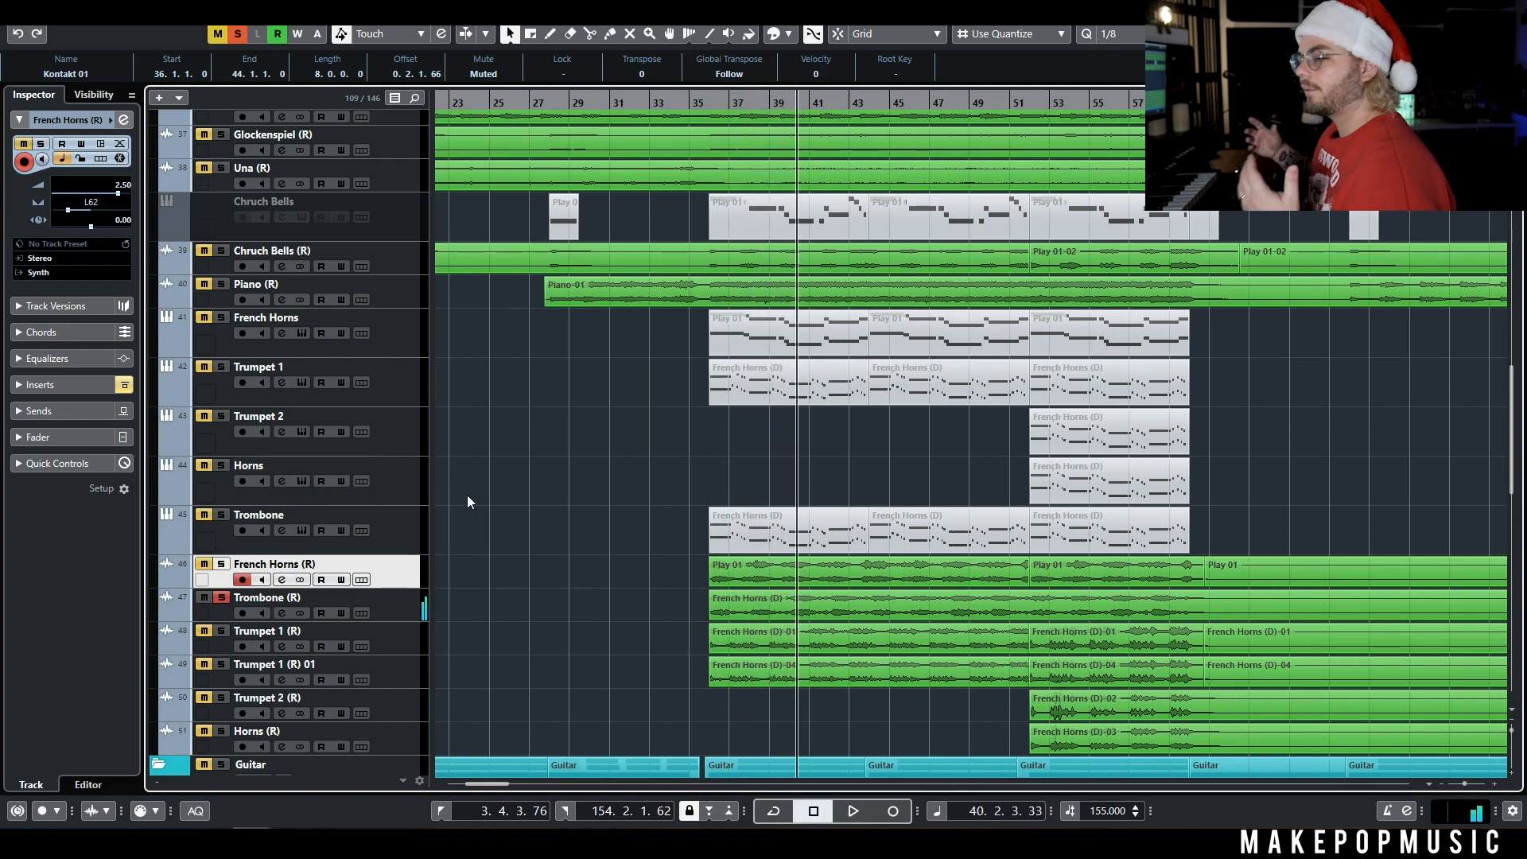
{"action": "left_click", "coordinate": [300, 530]}
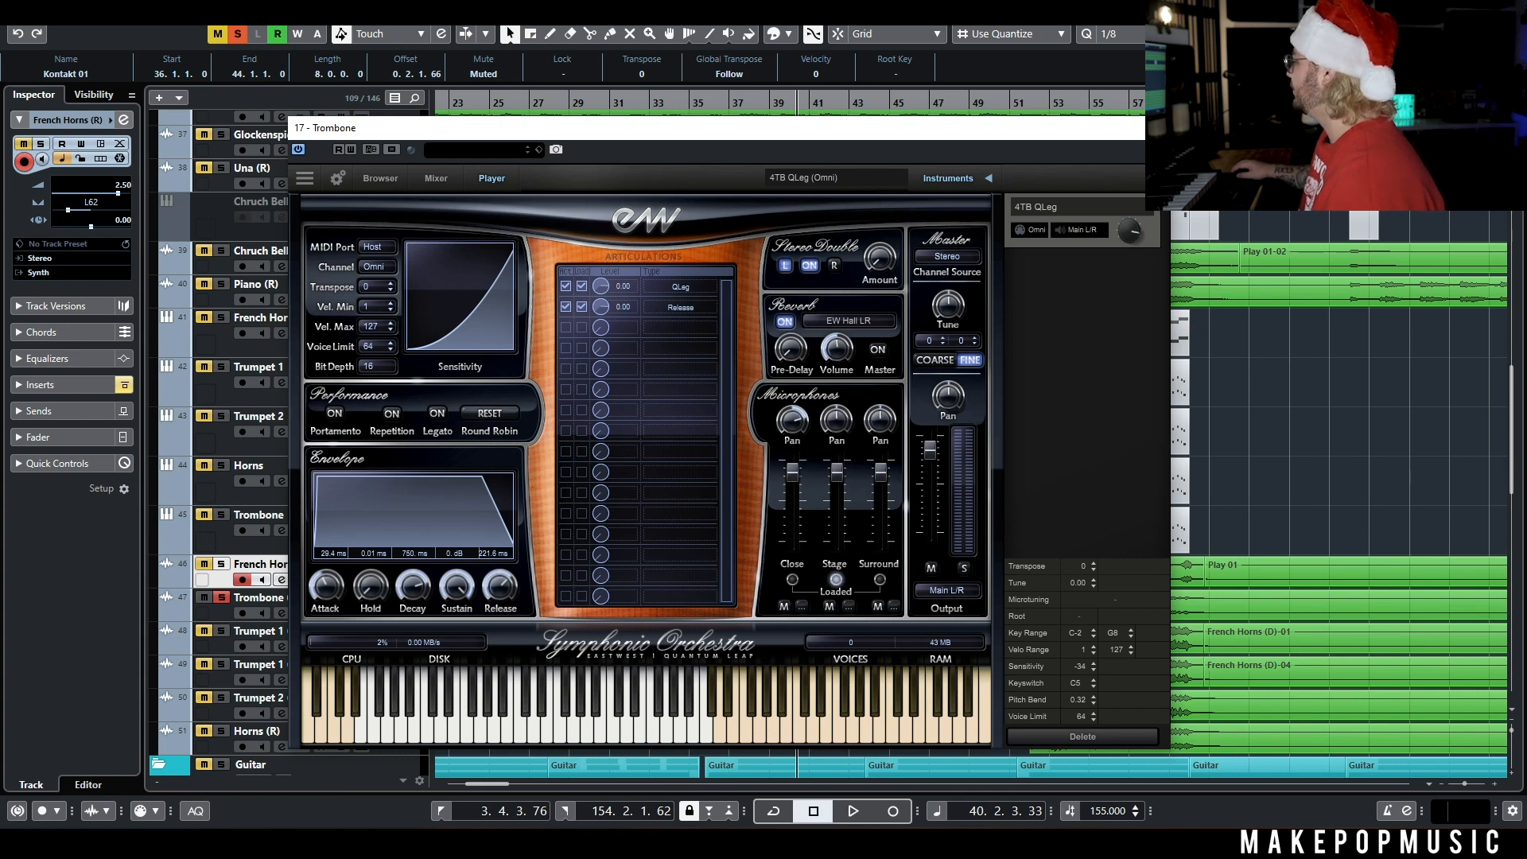
{"action": "key", "text": "ctrl+w"}
Play French Horns (R) and Trombone (R) soloed together from just before bar 36, and stop playback.
{"action": "left_click", "coordinate": [706, 101]}
{"action": "key", "text": "space"}
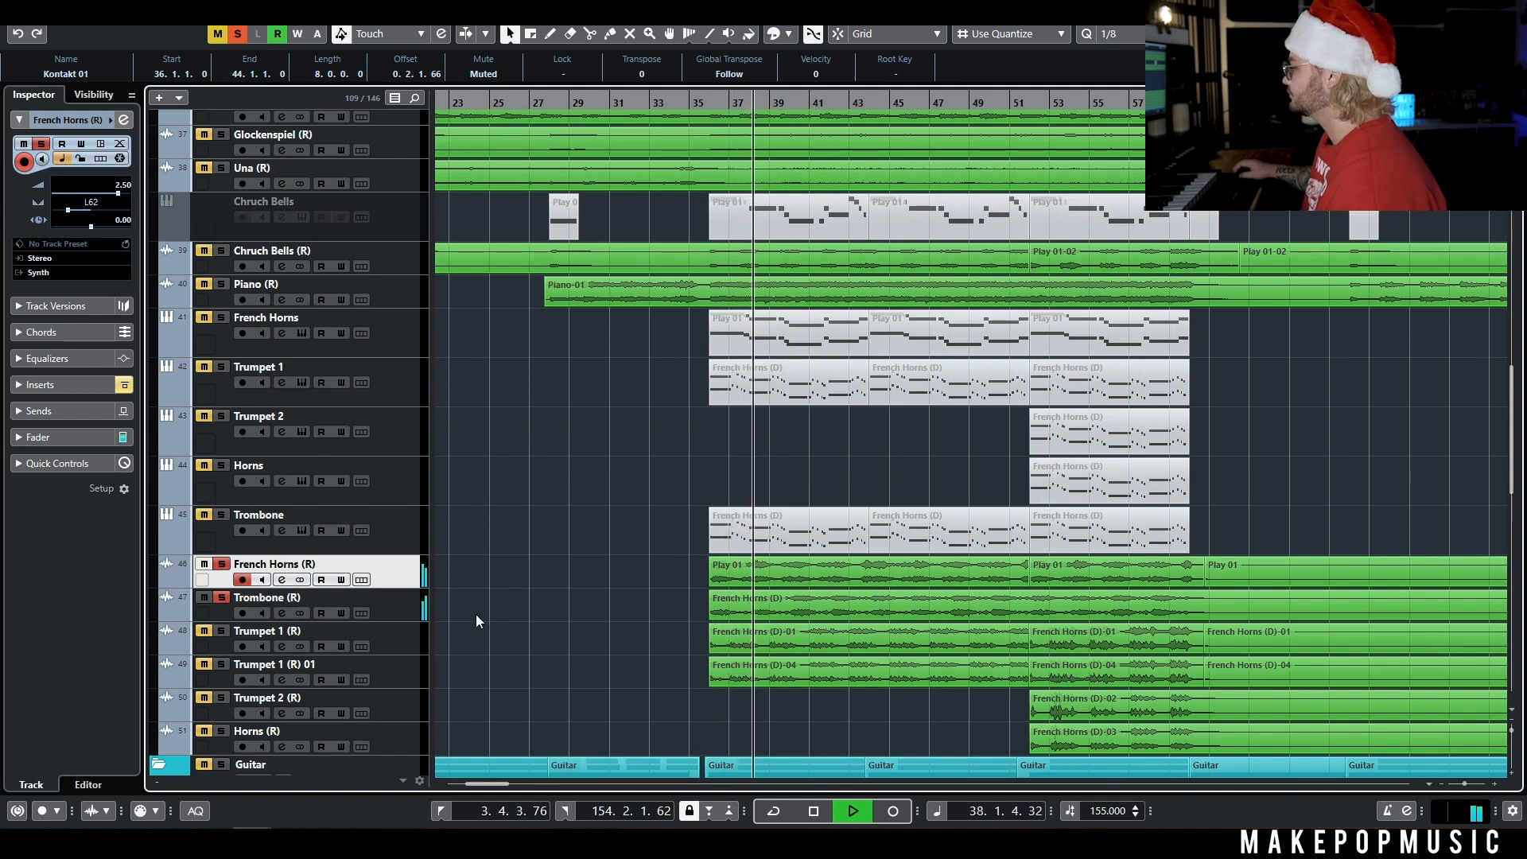
{"action": "key", "text": "space"}
Add Trumpet 1 (R) to the soloed horns and trombone, play them together, and open the Trumpet 1 instrument.
{"action": "left_click", "coordinate": [404, 639]}
{"action": "left_click", "coordinate": [221, 630]}
{"action": "left_click", "coordinate": [302, 432]}
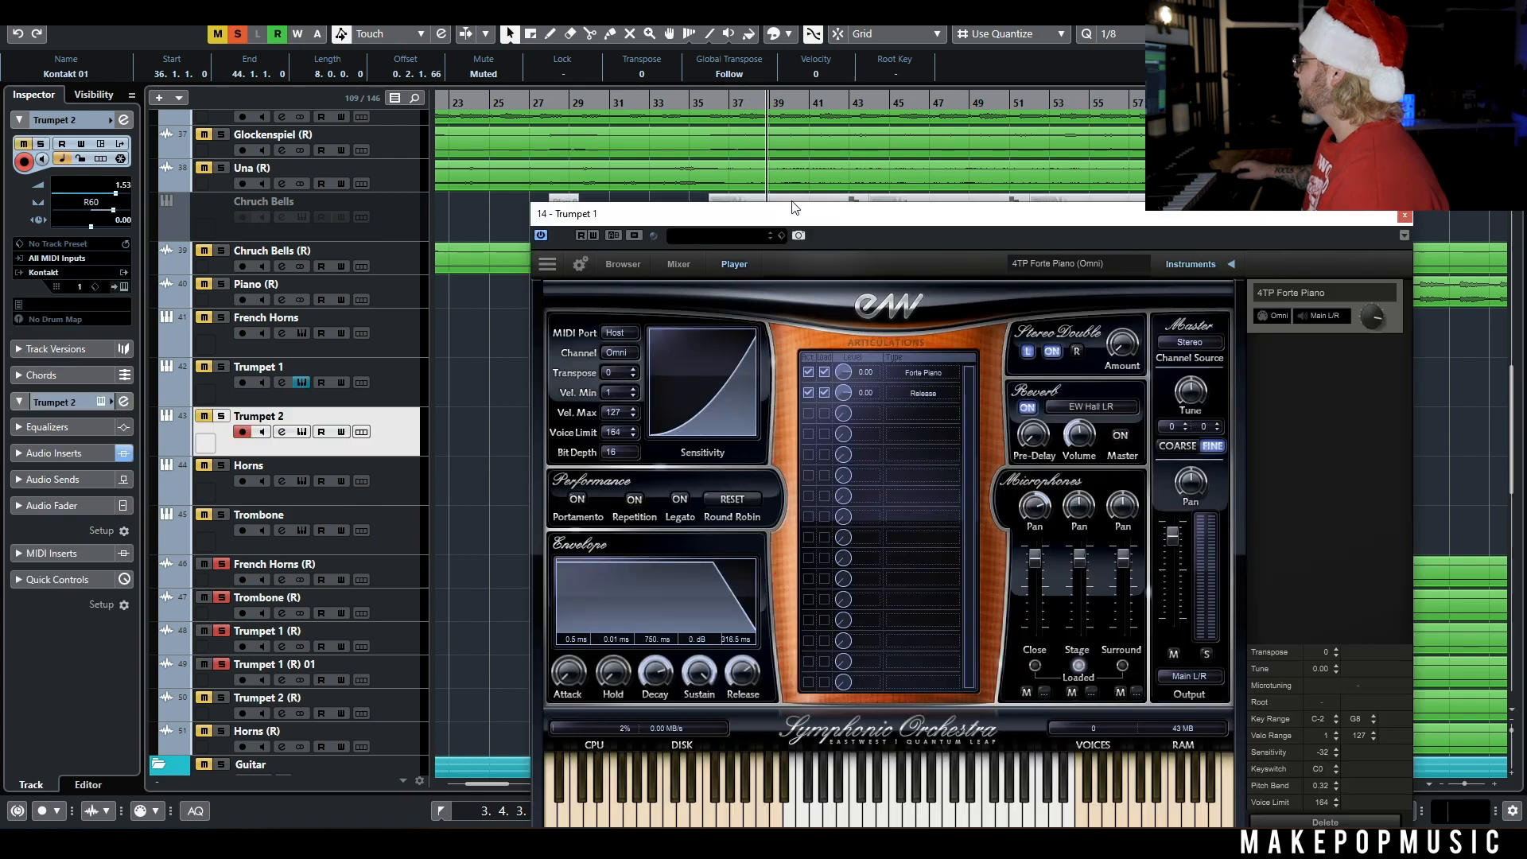
{"action": "left_click", "coordinate": [407, 651]}
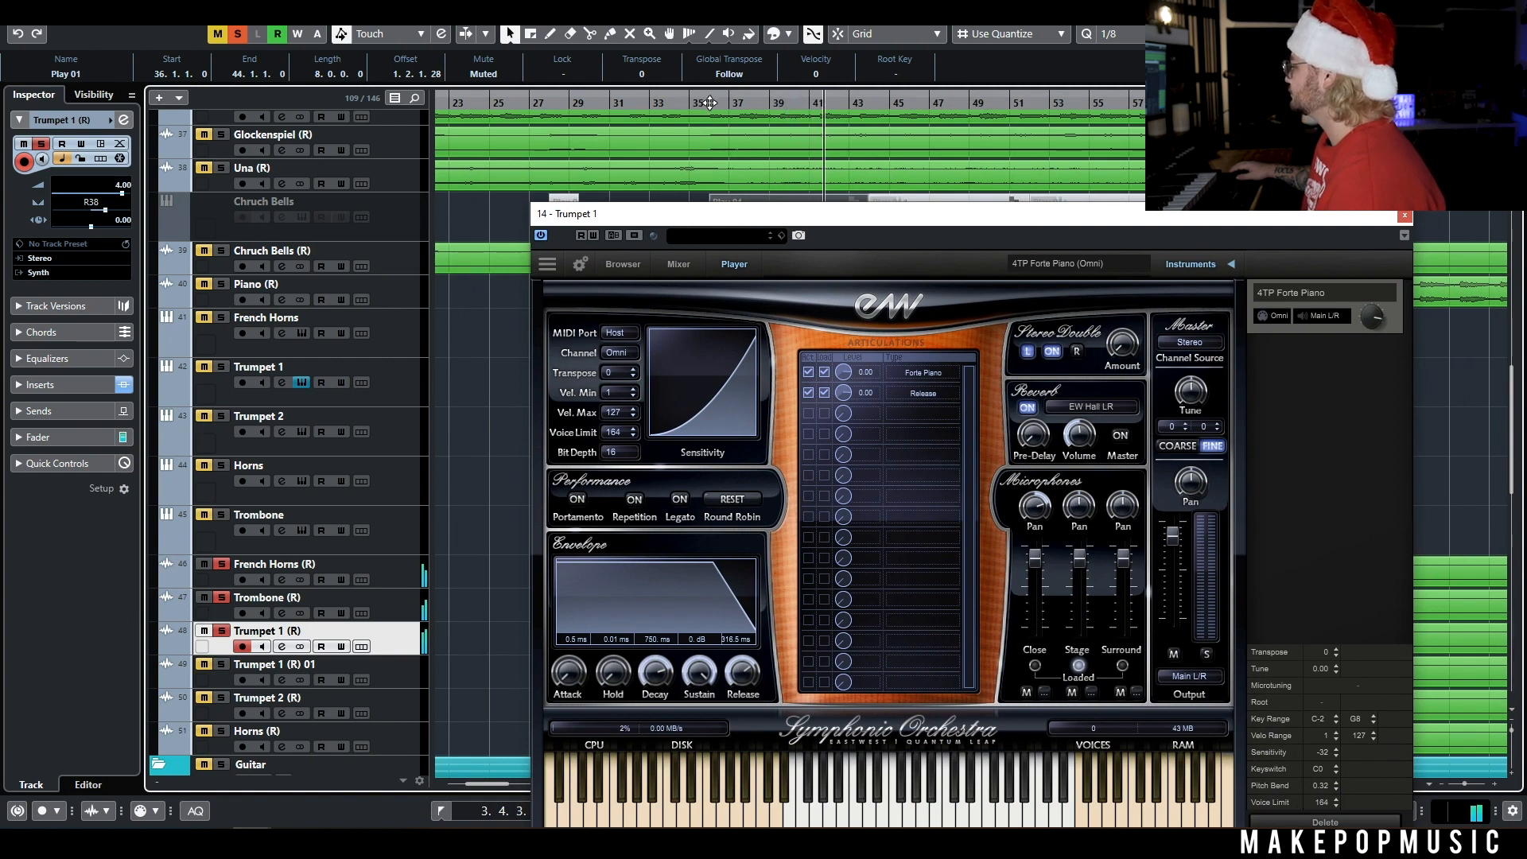
Add Trumpet 1 (R) 01 and the remaining brass to the solo, view the Trumpet 2 Kontakt instrument, and close the instrument and channel windows.
{"action": "left_click", "coordinate": [283, 681]}
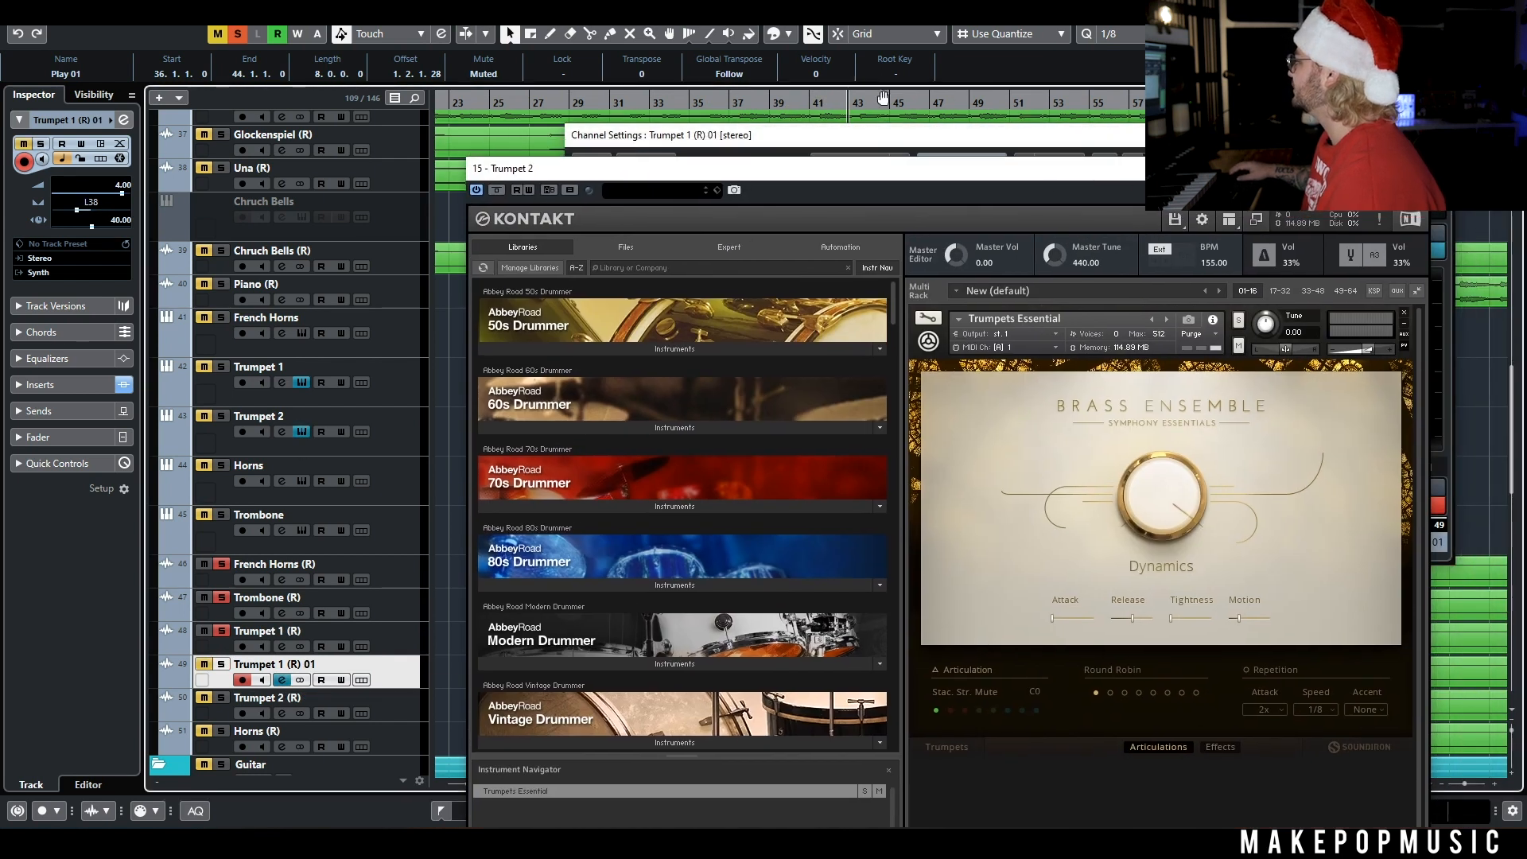
{"action": "left_click", "coordinate": [221, 666]}
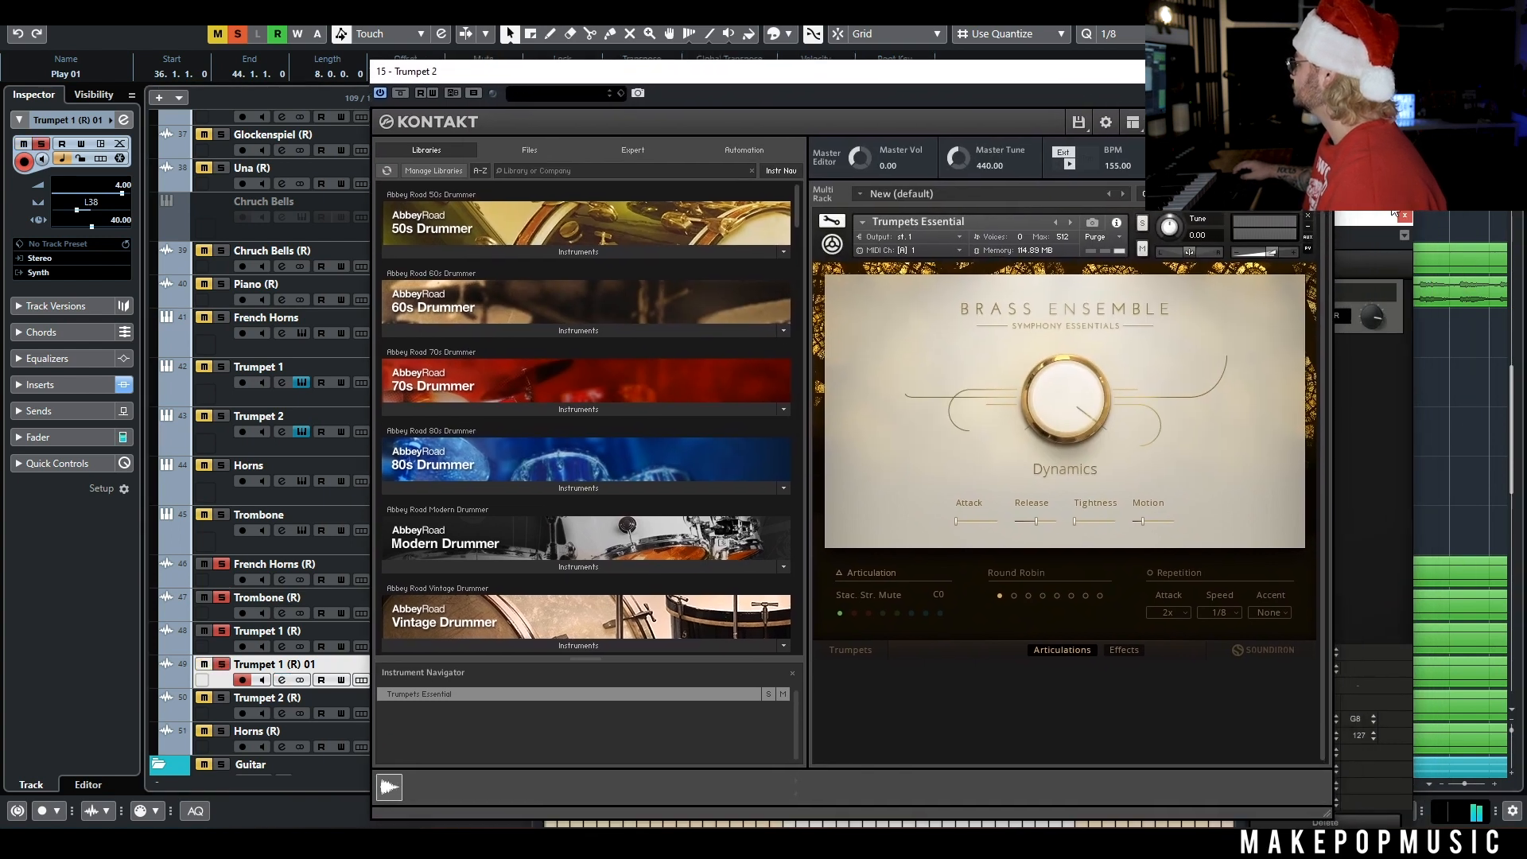
{"action": "left_click", "coordinate": [1404, 216]}
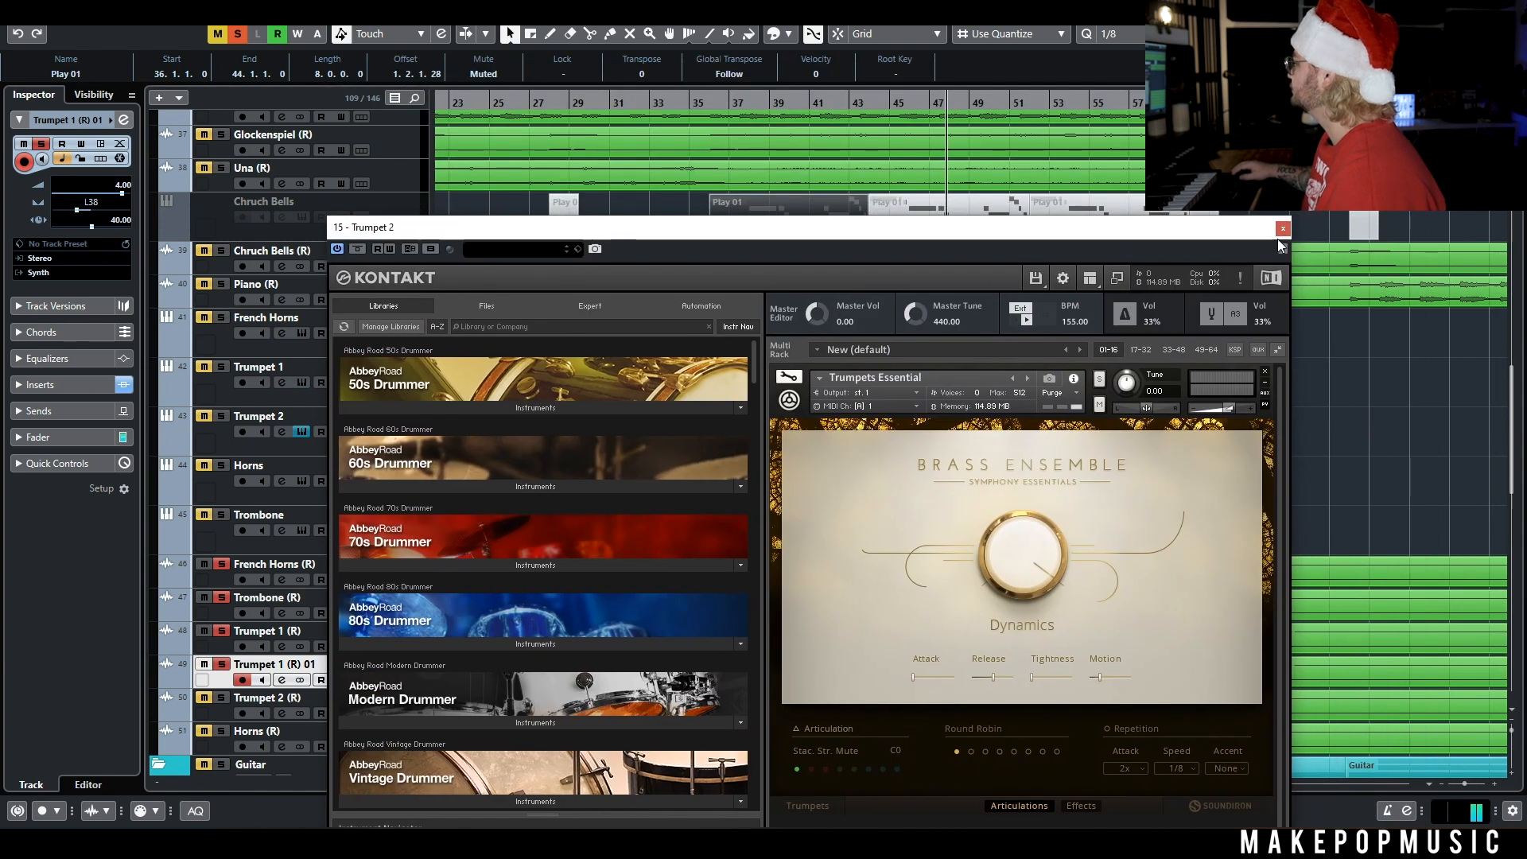
{"action": "left_click", "coordinate": [1282, 229]}
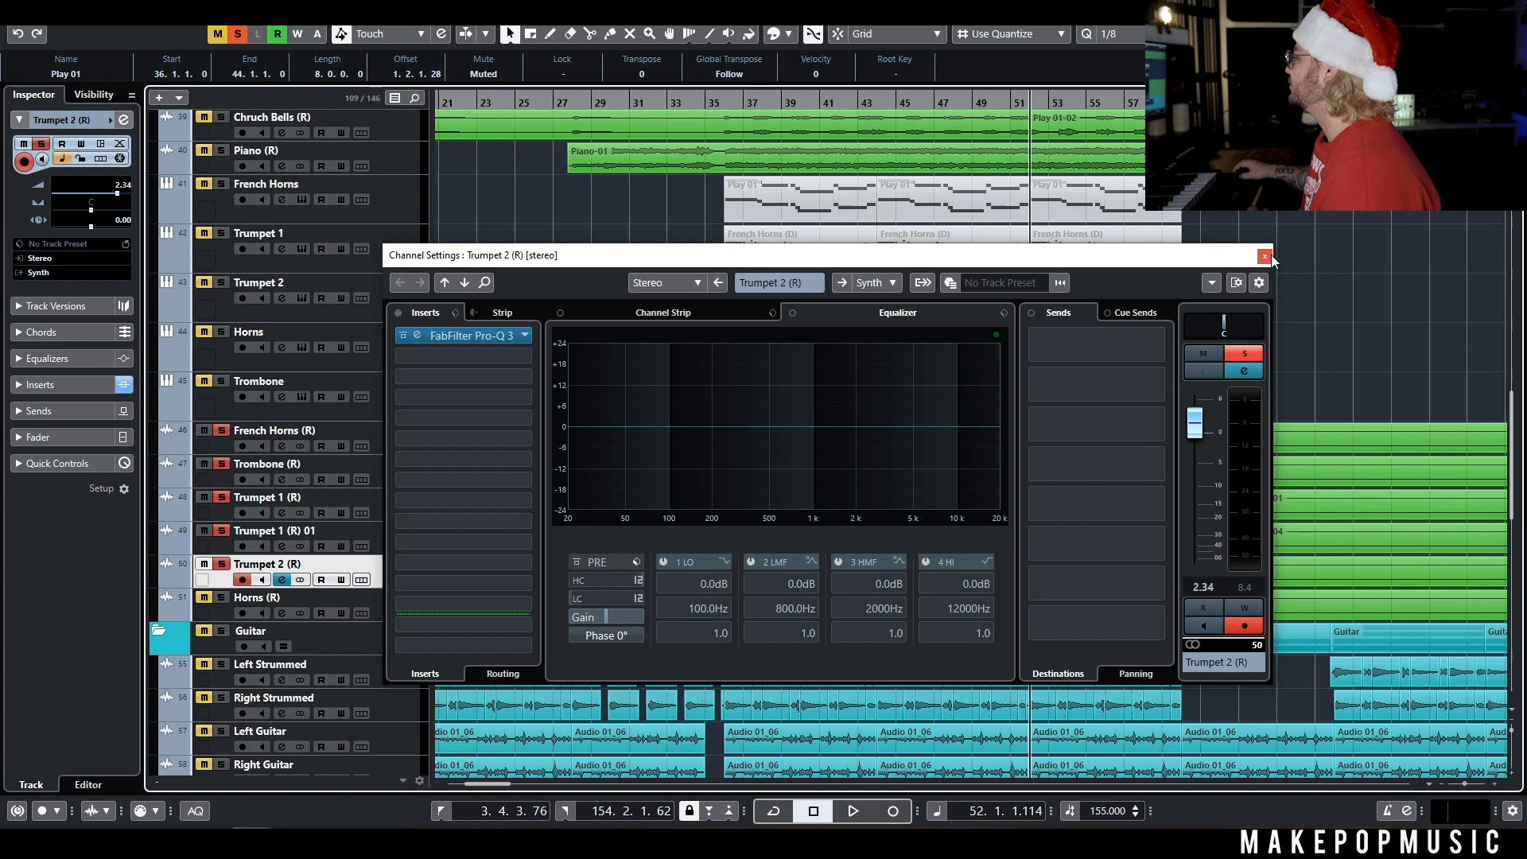
{"action": "left_click", "coordinate": [1265, 256]}
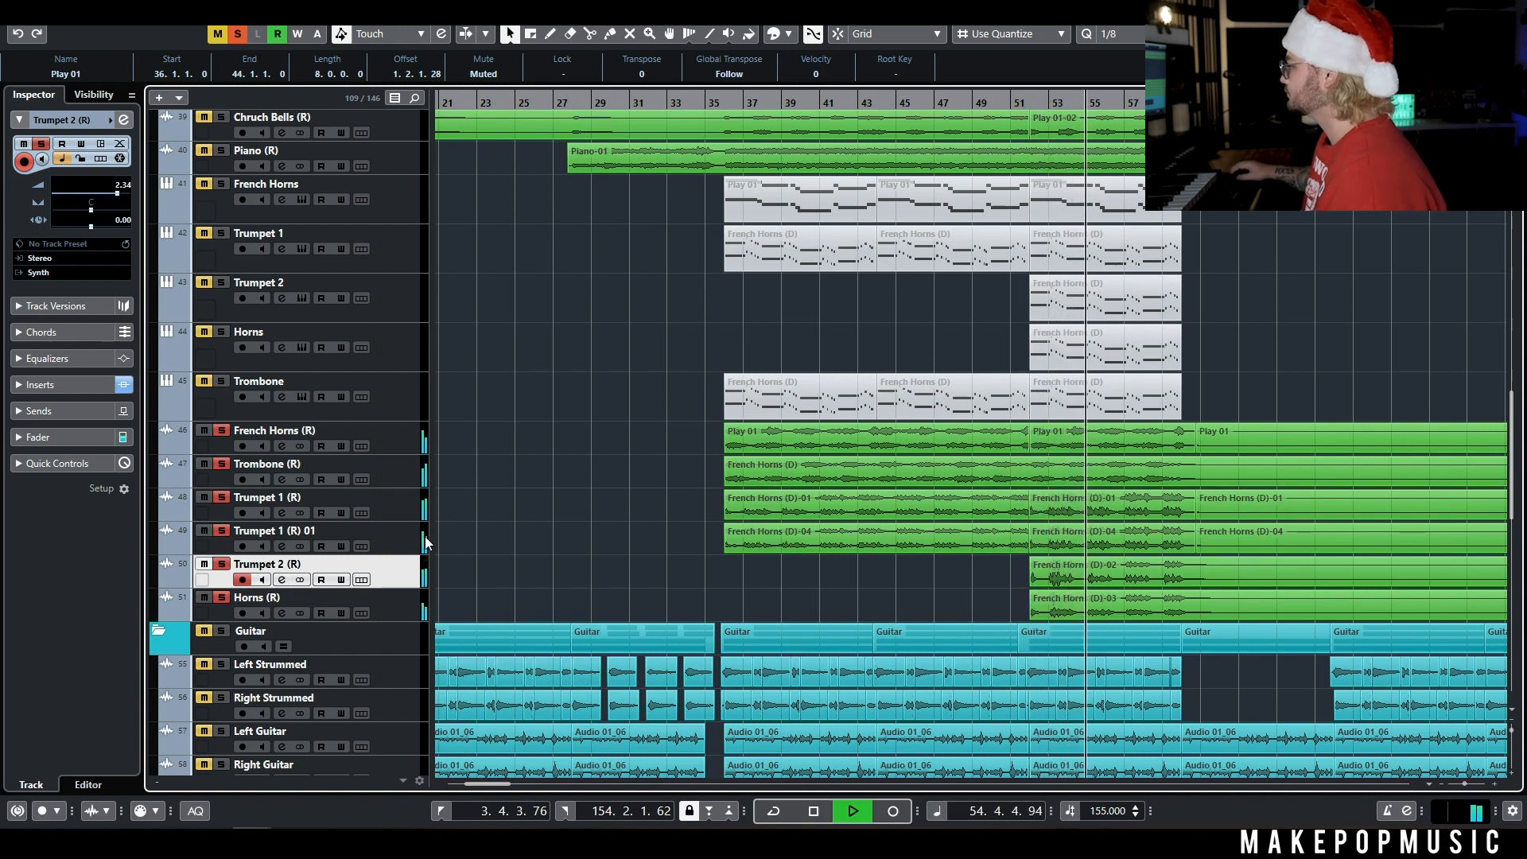
Play the unsoloed arrangement from just before bar 36 while reviewing the synth, brass, guitar and bass tracks, and stop playback.
{"action": "scroll", "coordinate": [438, 398], "scroll_direction": "up", "scroll_amount": 8}
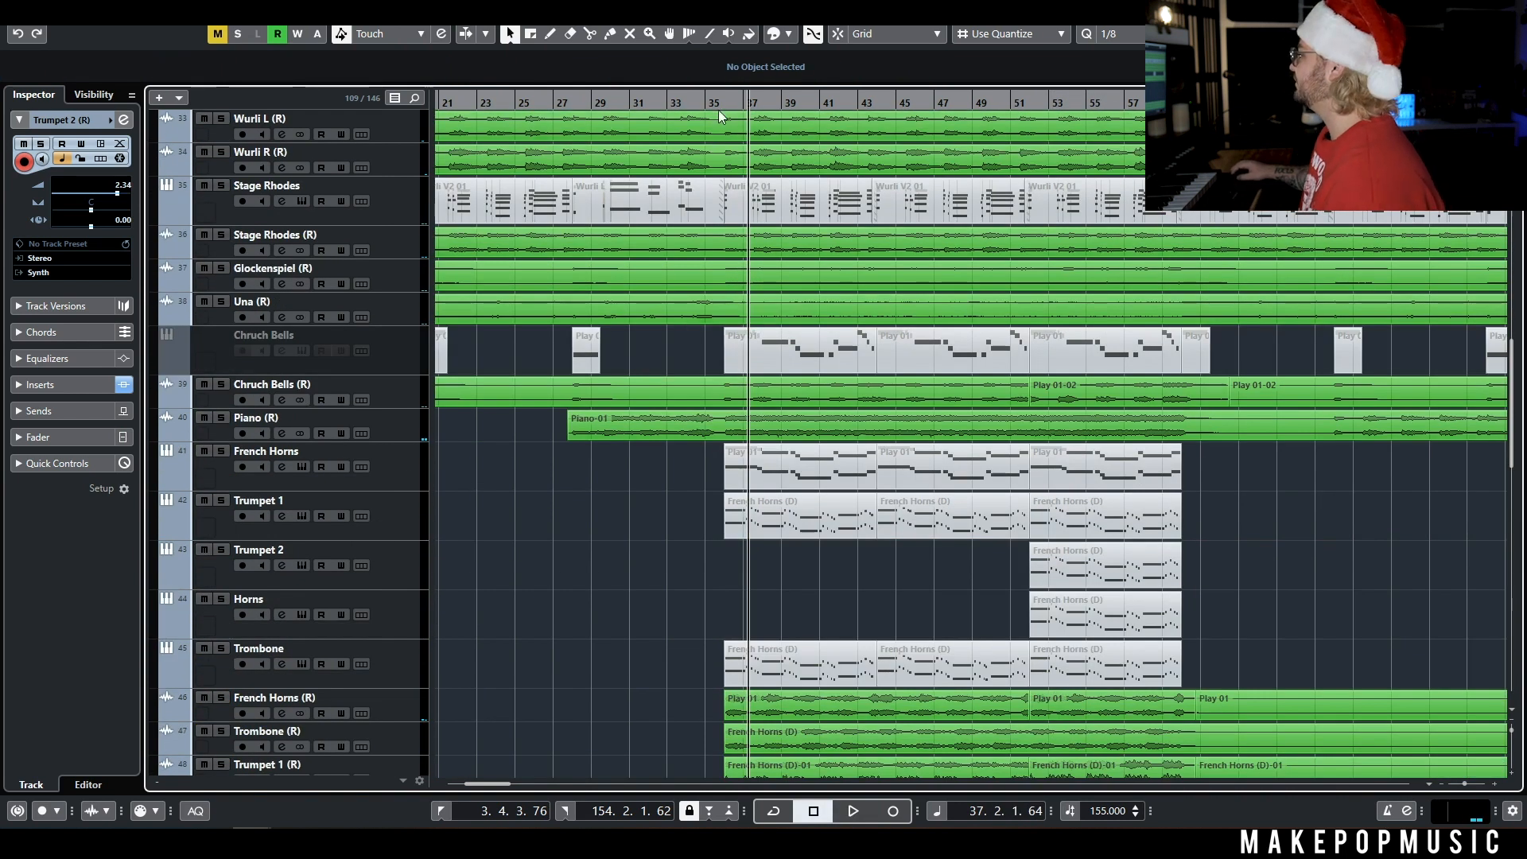
{"action": "left_click", "coordinate": [693, 104]}
{"action": "key", "text": "space"}
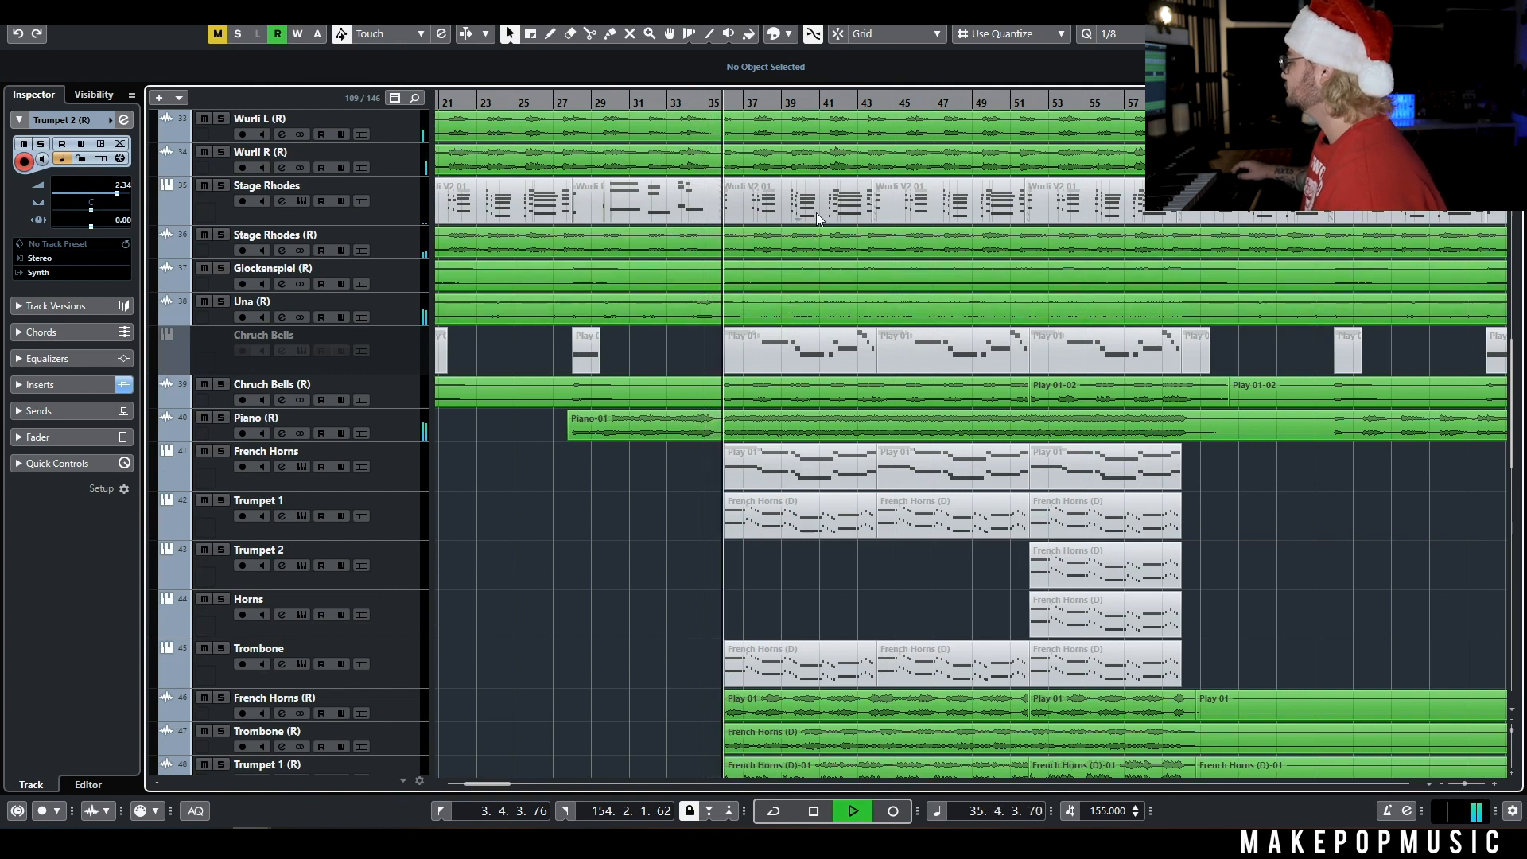
{"action": "scroll", "coordinate": [841, 251], "scroll_direction": "down", "scroll_amount": 6}
{"action": "scroll", "coordinate": [841, 251], "scroll_direction": "up", "scroll_amount": 3}
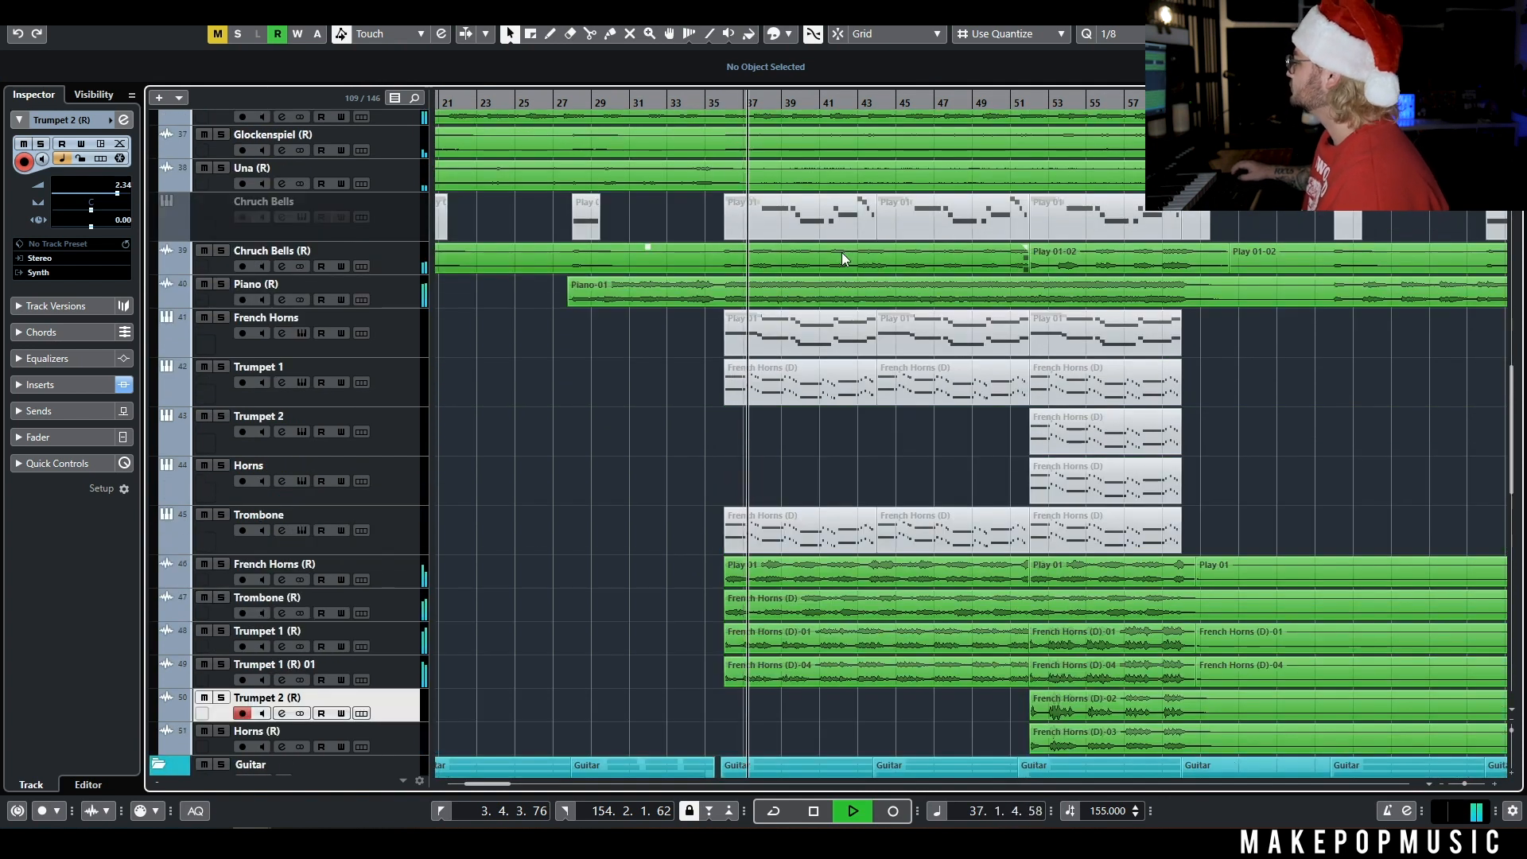
{"action": "scroll", "coordinate": [841, 252], "scroll_direction": "down", "scroll_amount": 10}
{"action": "scroll", "coordinate": [863, 237], "scroll_direction": "down", "scroll_amount": 3}
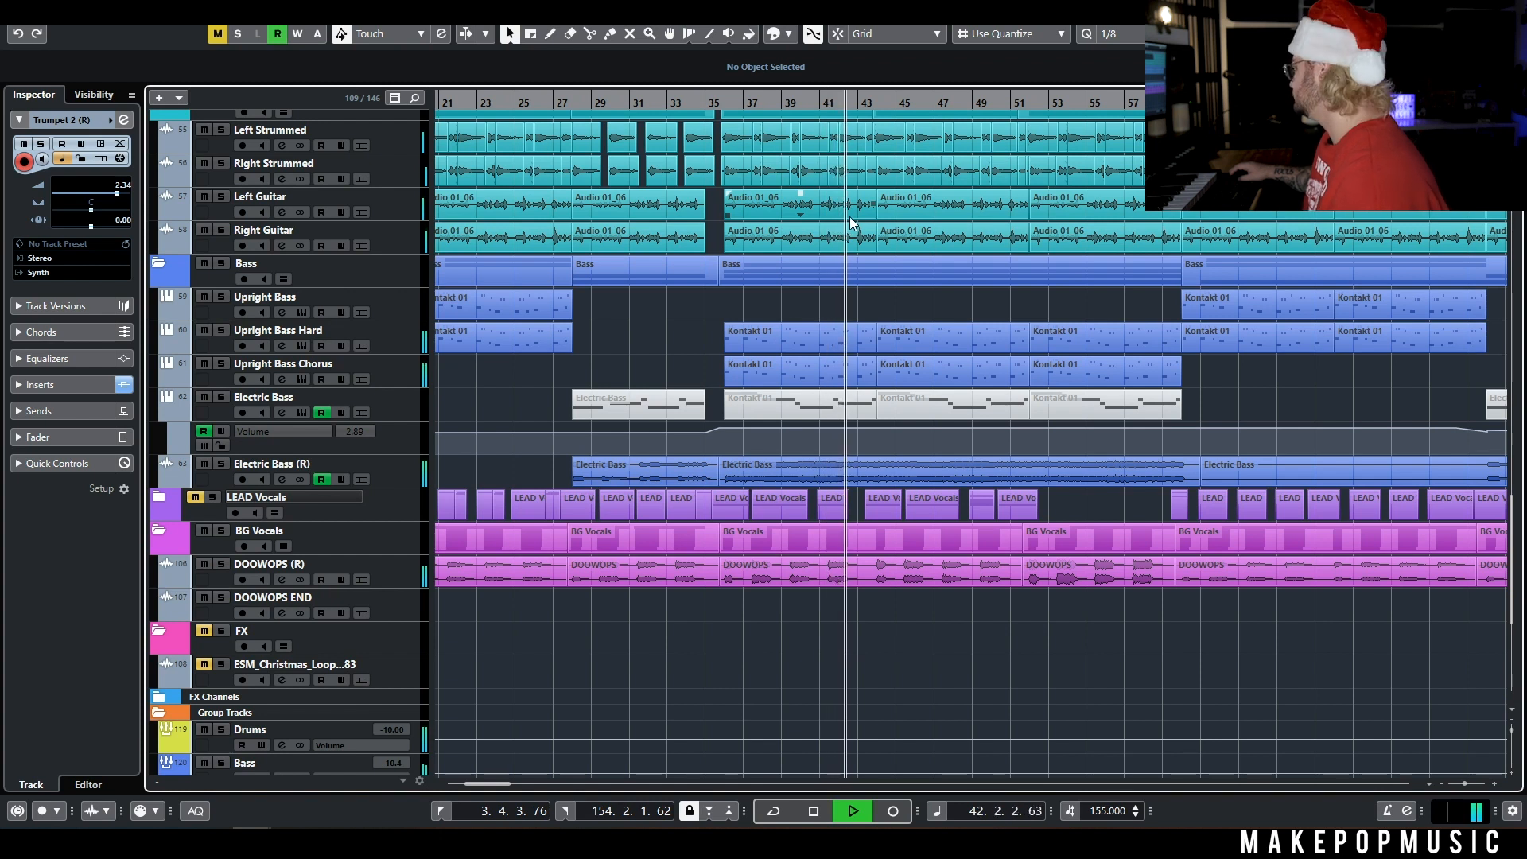
{"action": "key", "text": "space"}
Solo Upright Bass Chorus, open its channel settings, and play it from just before bar 36.
{"action": "left_click", "coordinate": [221, 363]}
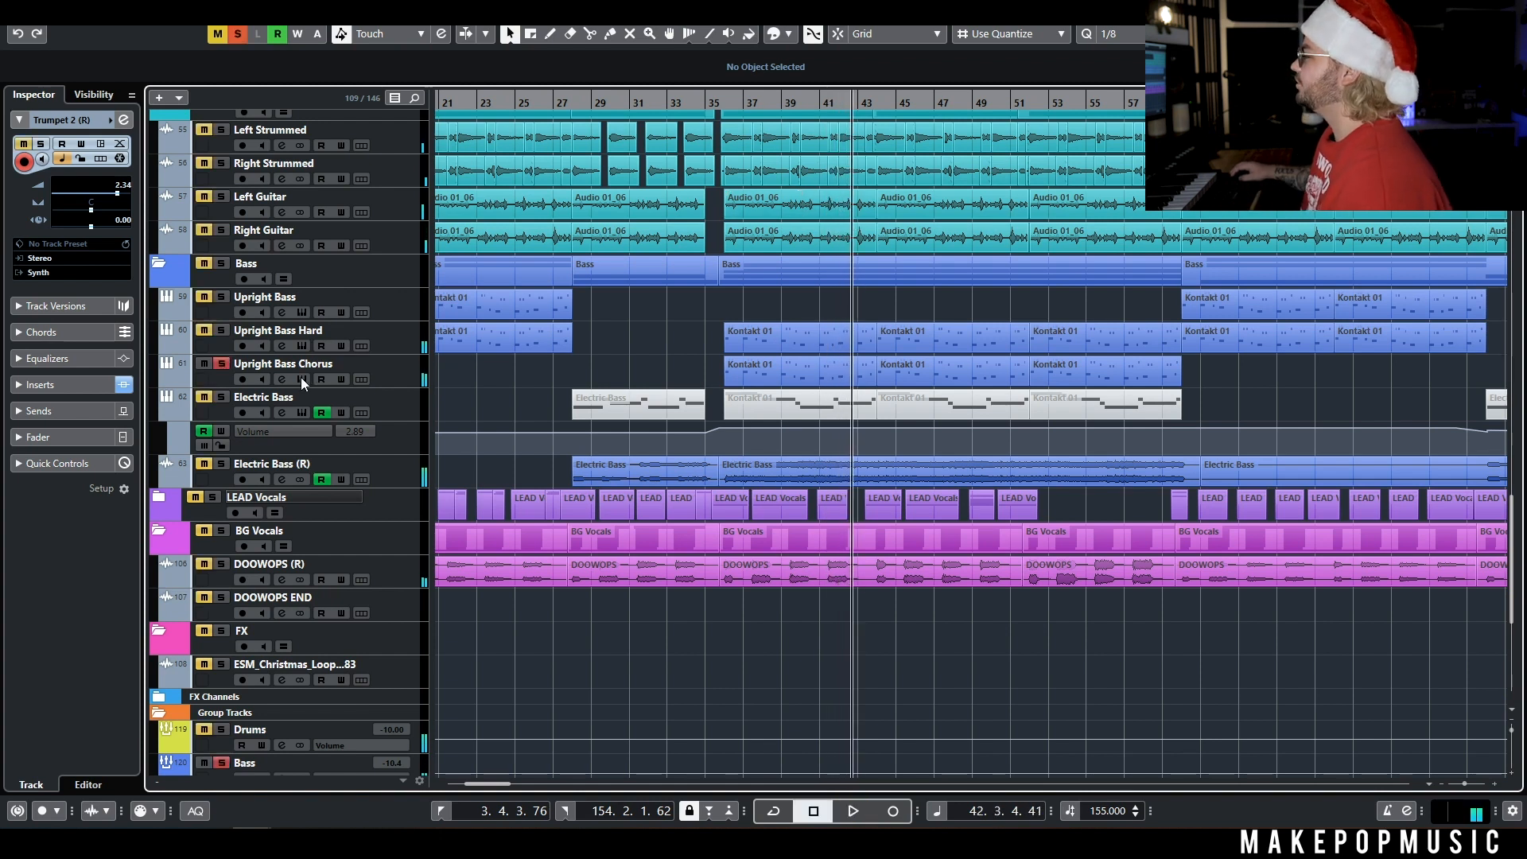
{"action": "left_click", "coordinate": [282, 379]}
{"action": "left_click", "coordinate": [722, 106]}
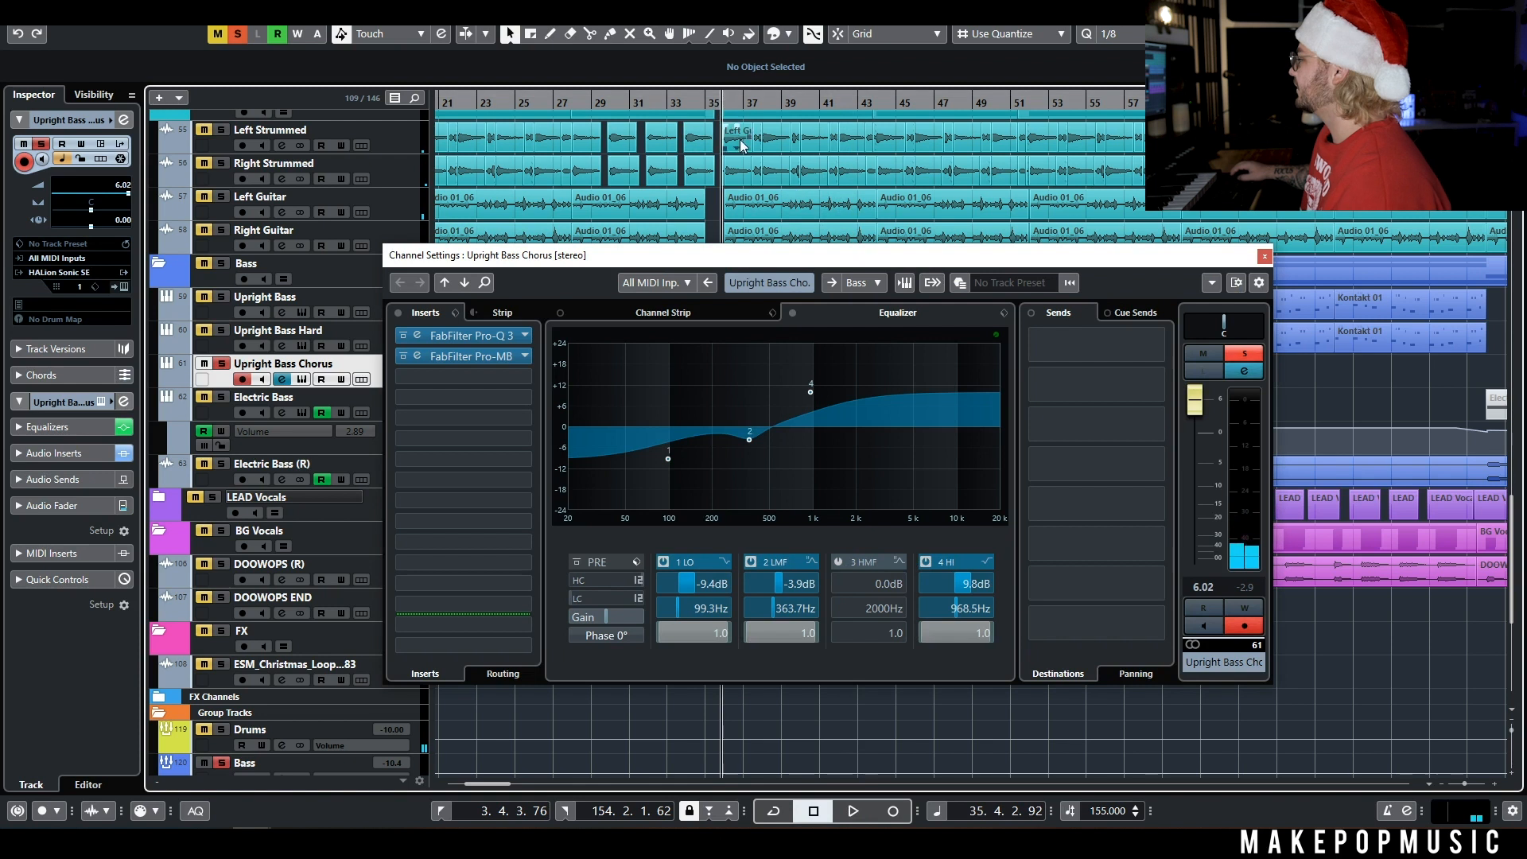
{"action": "key", "text": "space"}
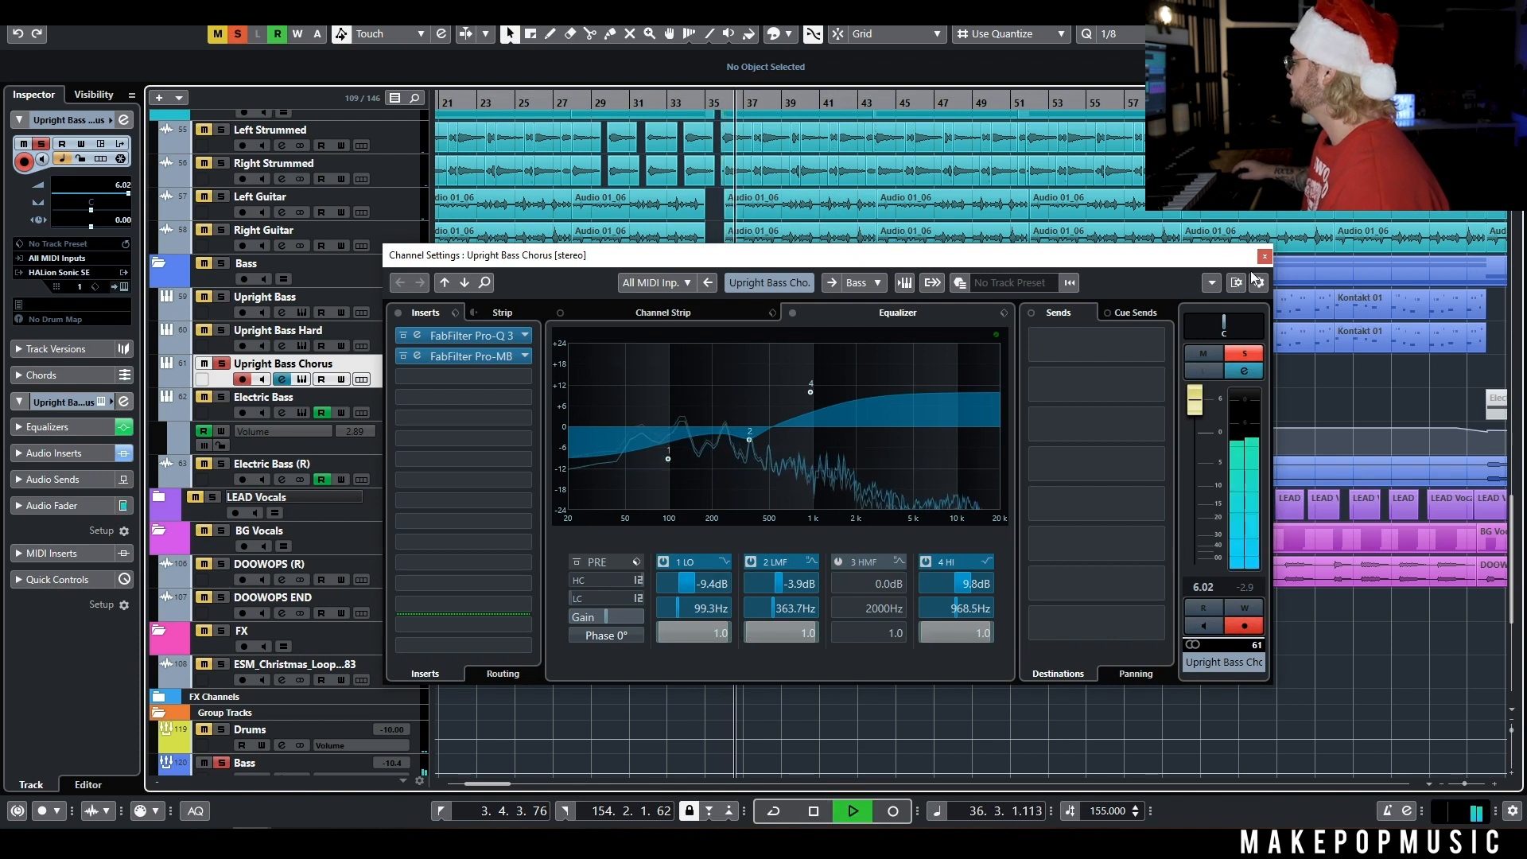
Close the Upright Bass Chorus channel settings, play the whole Bass folder soloed, and stop playback.
{"action": "key", "text": "e"}
{"action": "left_click", "coordinate": [222, 265]}
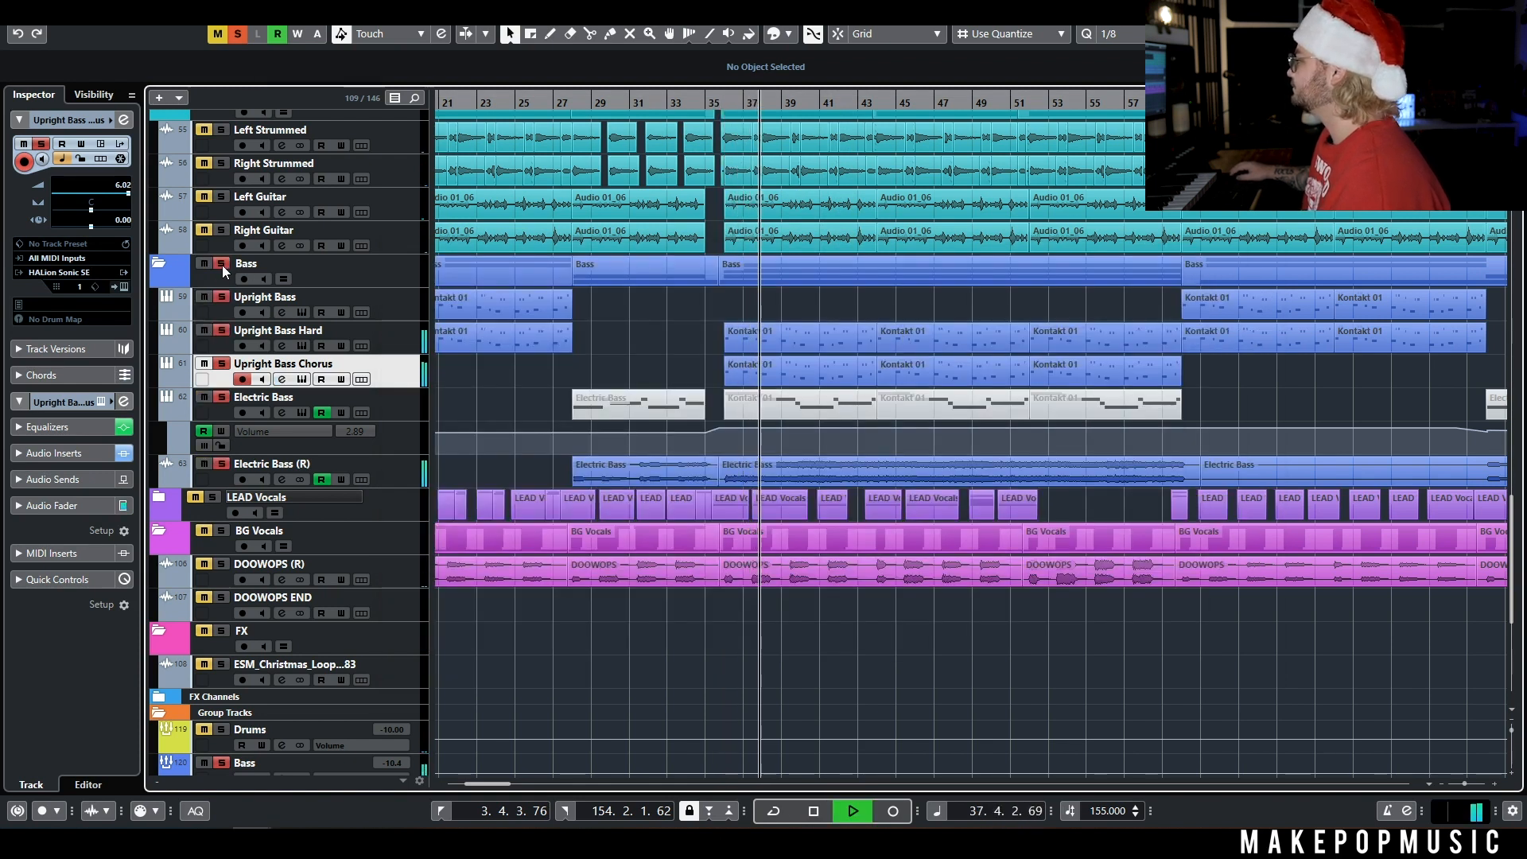
{"action": "key", "text": "space"}
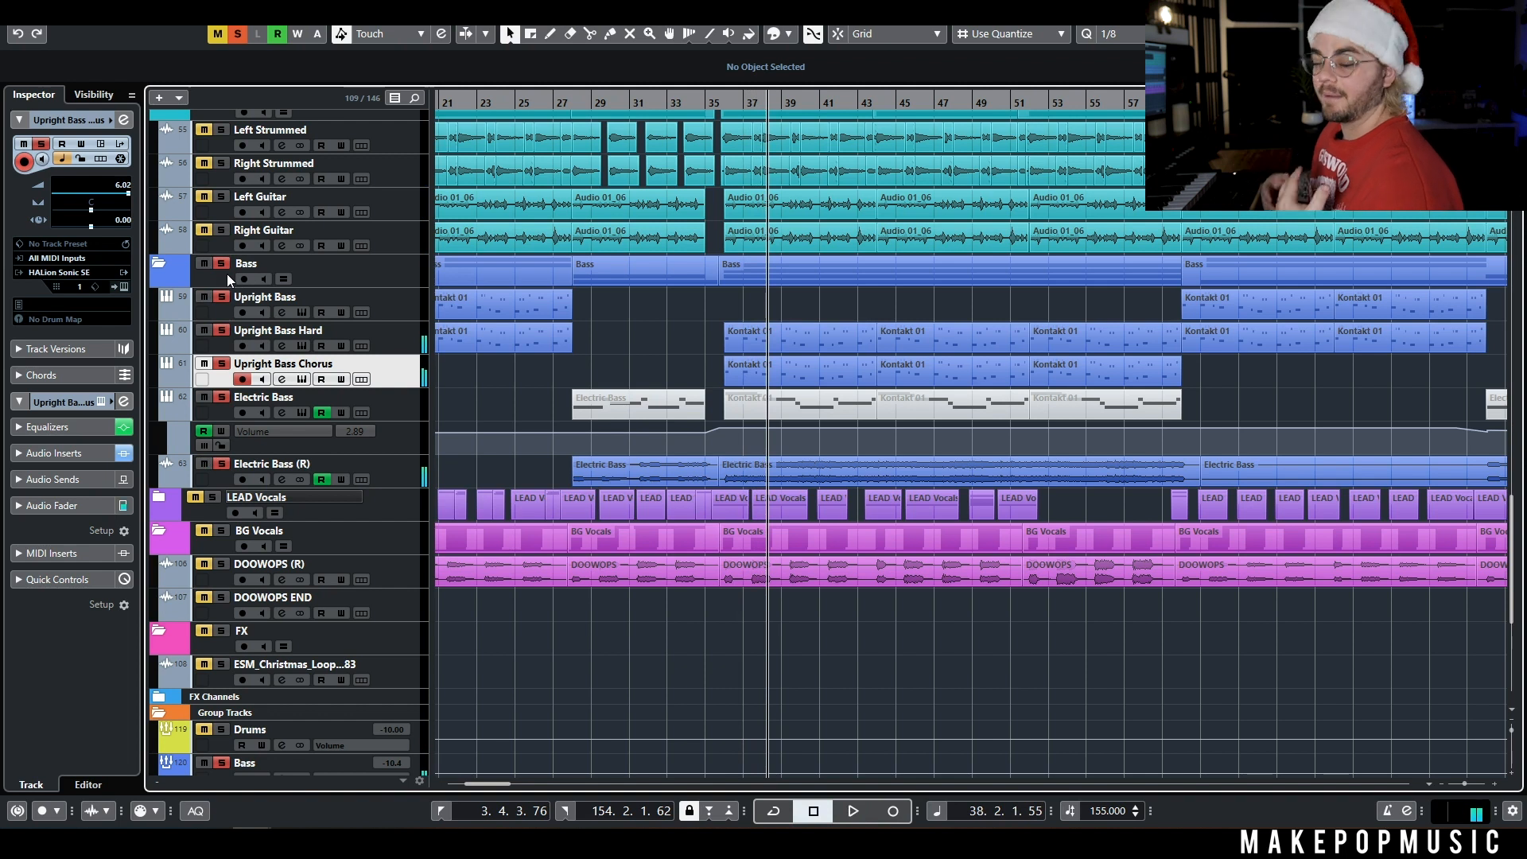
Clear all solos, make the hidden Claps (R) track visible in the Drums folder, and select it.
{"action": "left_click", "coordinate": [237, 34]}
{"action": "left_click", "coordinate": [798, 466]}
{"action": "scroll", "coordinate": [810, 453], "scroll_direction": "down", "scroll_amount": 3}
{"action": "scroll", "coordinate": [809, 453], "scroll_direction": "up", "scroll_amount": 5}
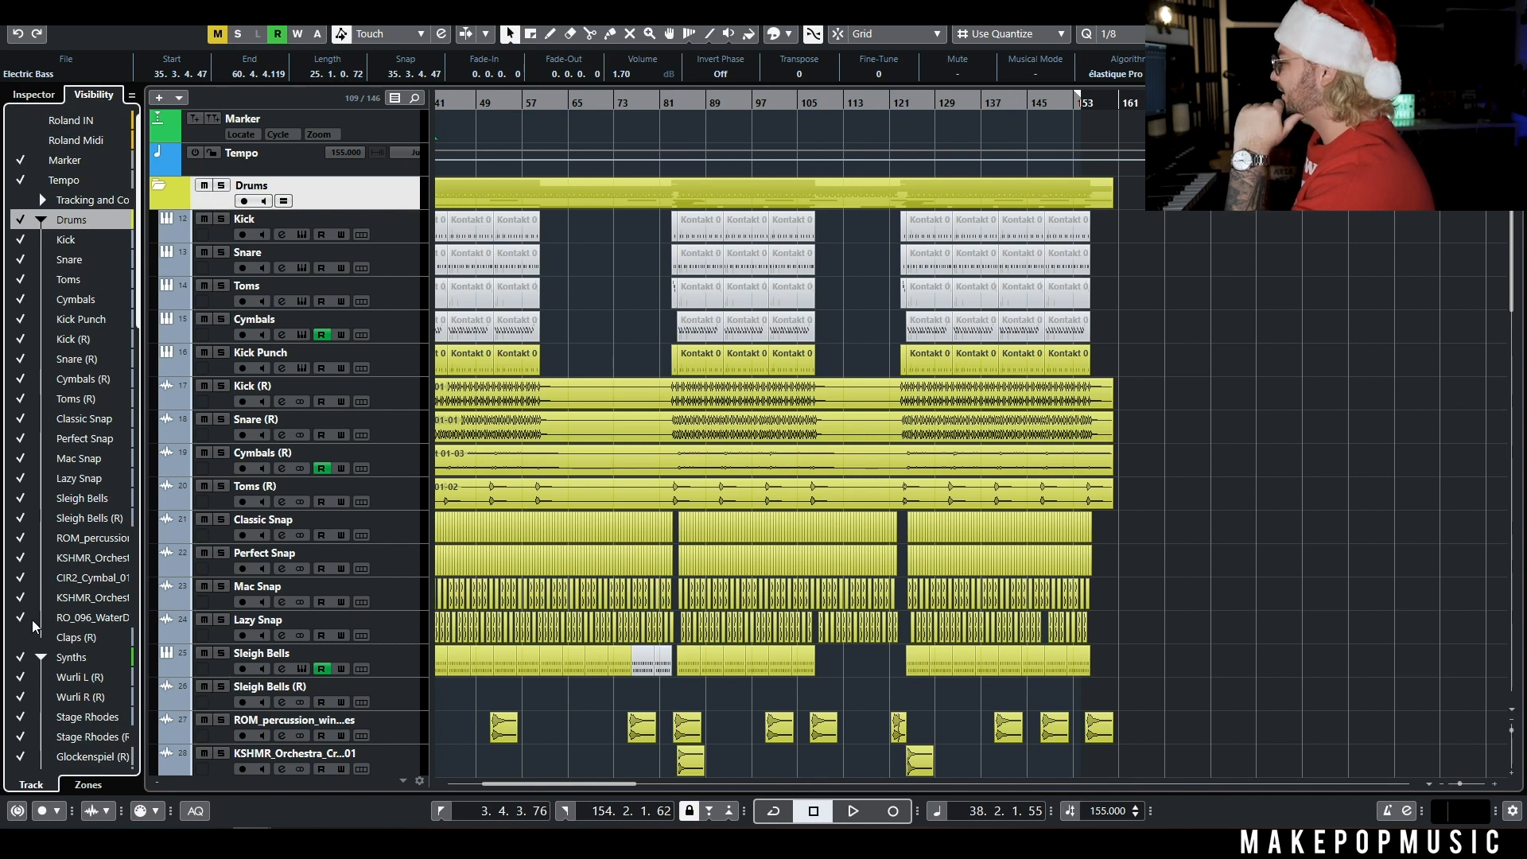
{"action": "left_click", "coordinate": [20, 637]}
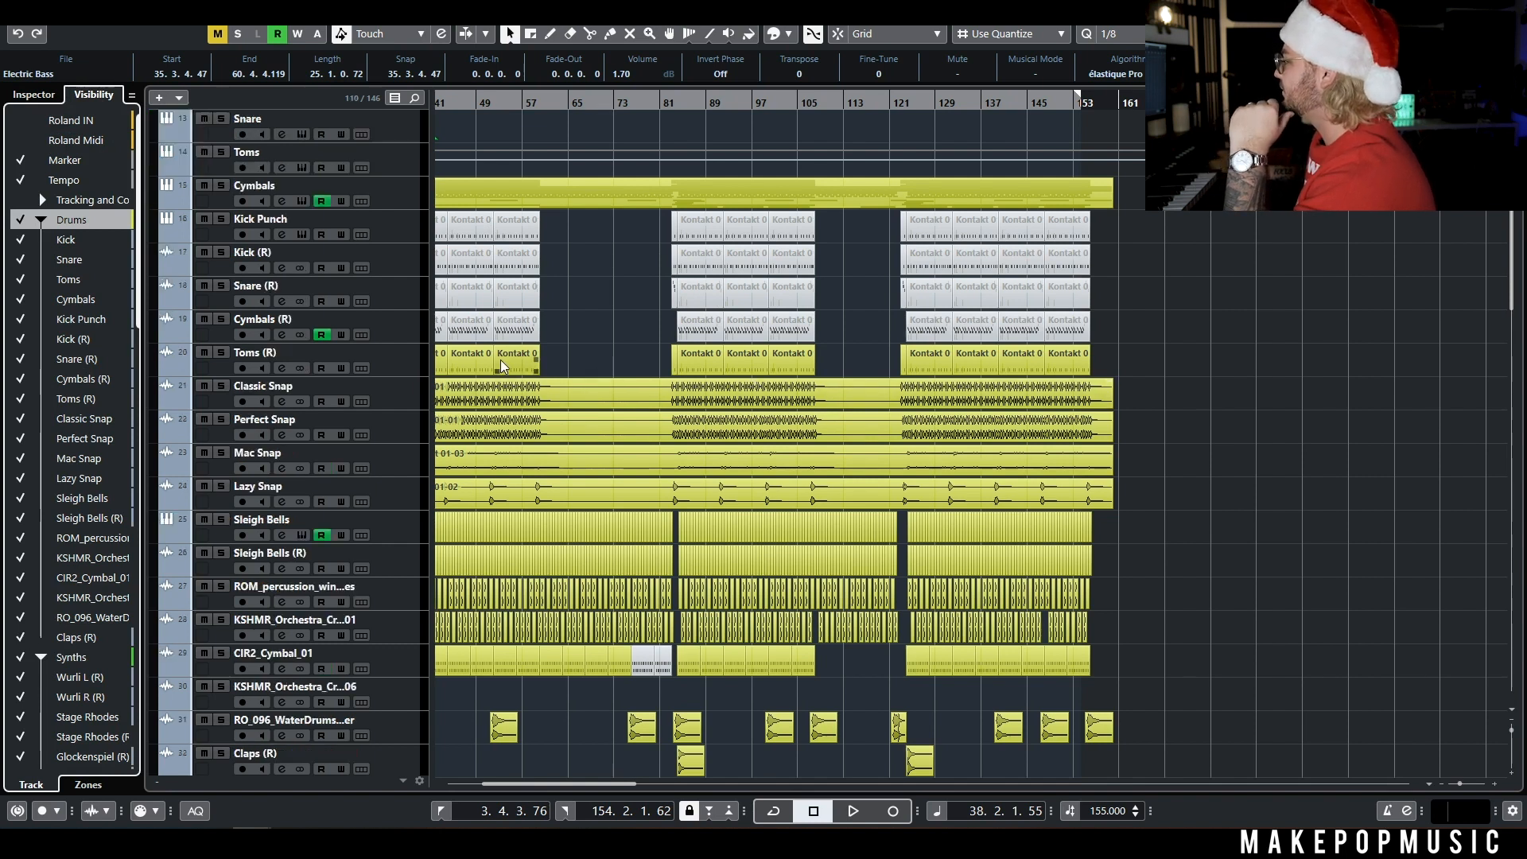
{"action": "scroll", "coordinate": [525, 376], "scroll_direction": "down", "scroll_amount": 5}
{"action": "left_click", "coordinate": [428, 495]}
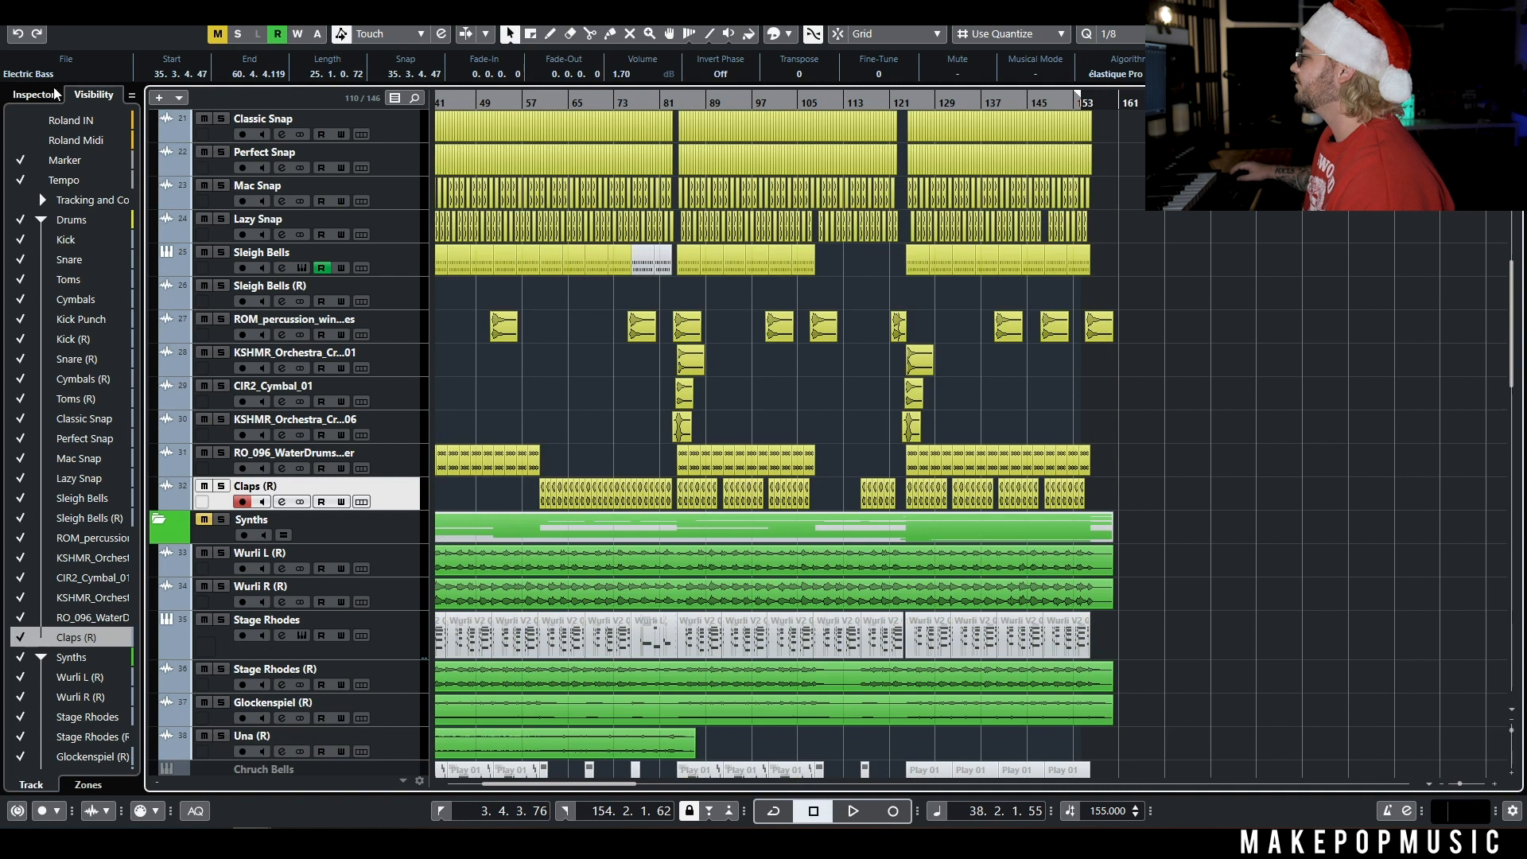
Play Claps (R) from just before bar 60, in the mix and soloed, and stop playback.
{"action": "scroll", "coordinate": [583, 337], "scroll_direction": "up", "scroll_amount": 5}
{"action": "scroll", "coordinate": [571, 340], "scroll_direction": "left", "scroll_amount": 3}
{"action": "left_click", "coordinate": [587, 109]}
{"action": "left_click", "coordinate": [35, 99]}
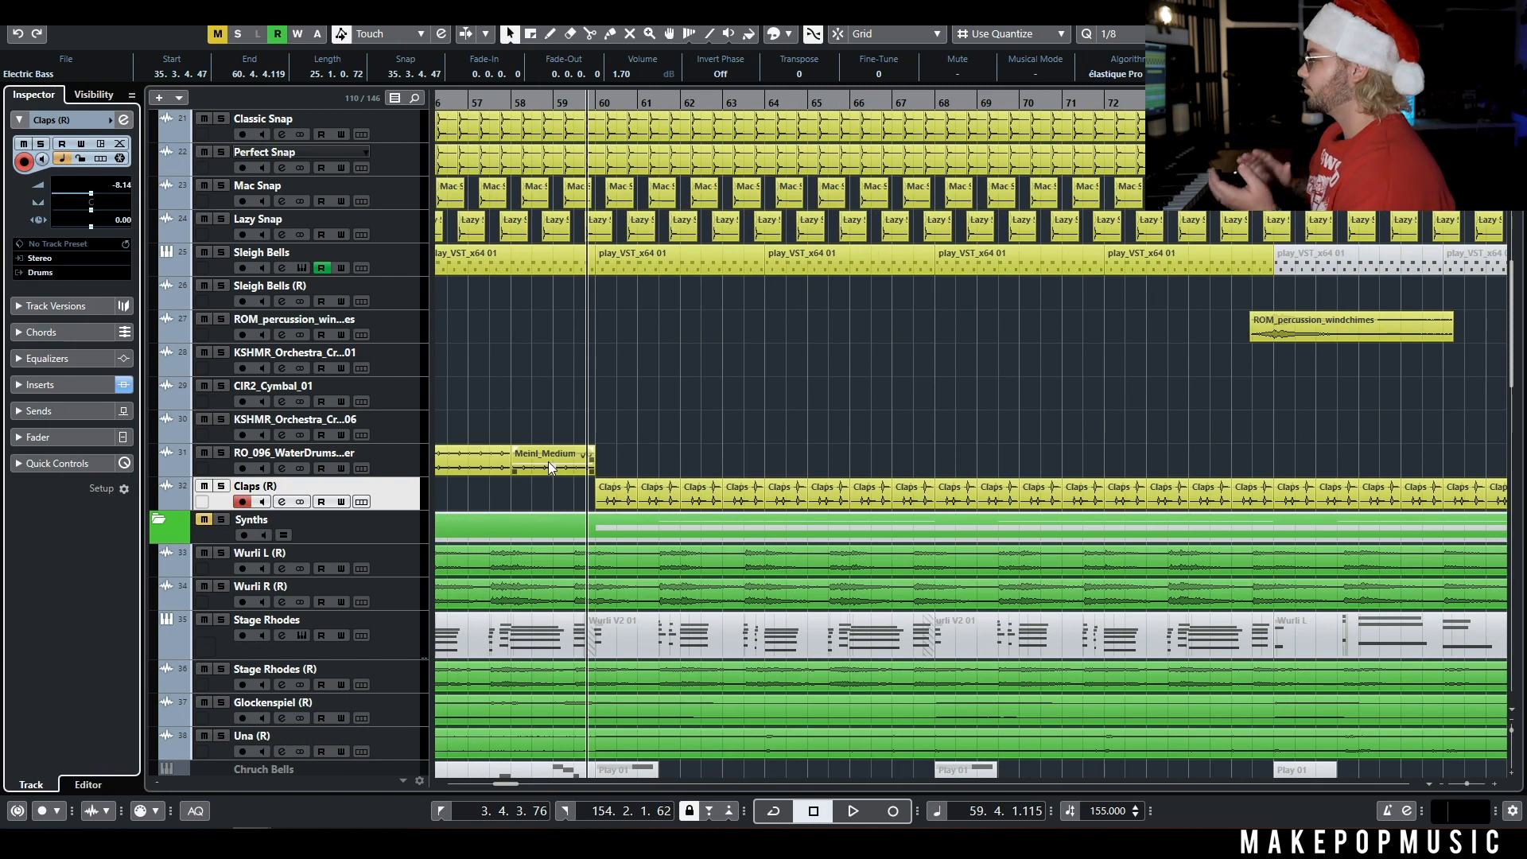
{"action": "key", "text": "space"}
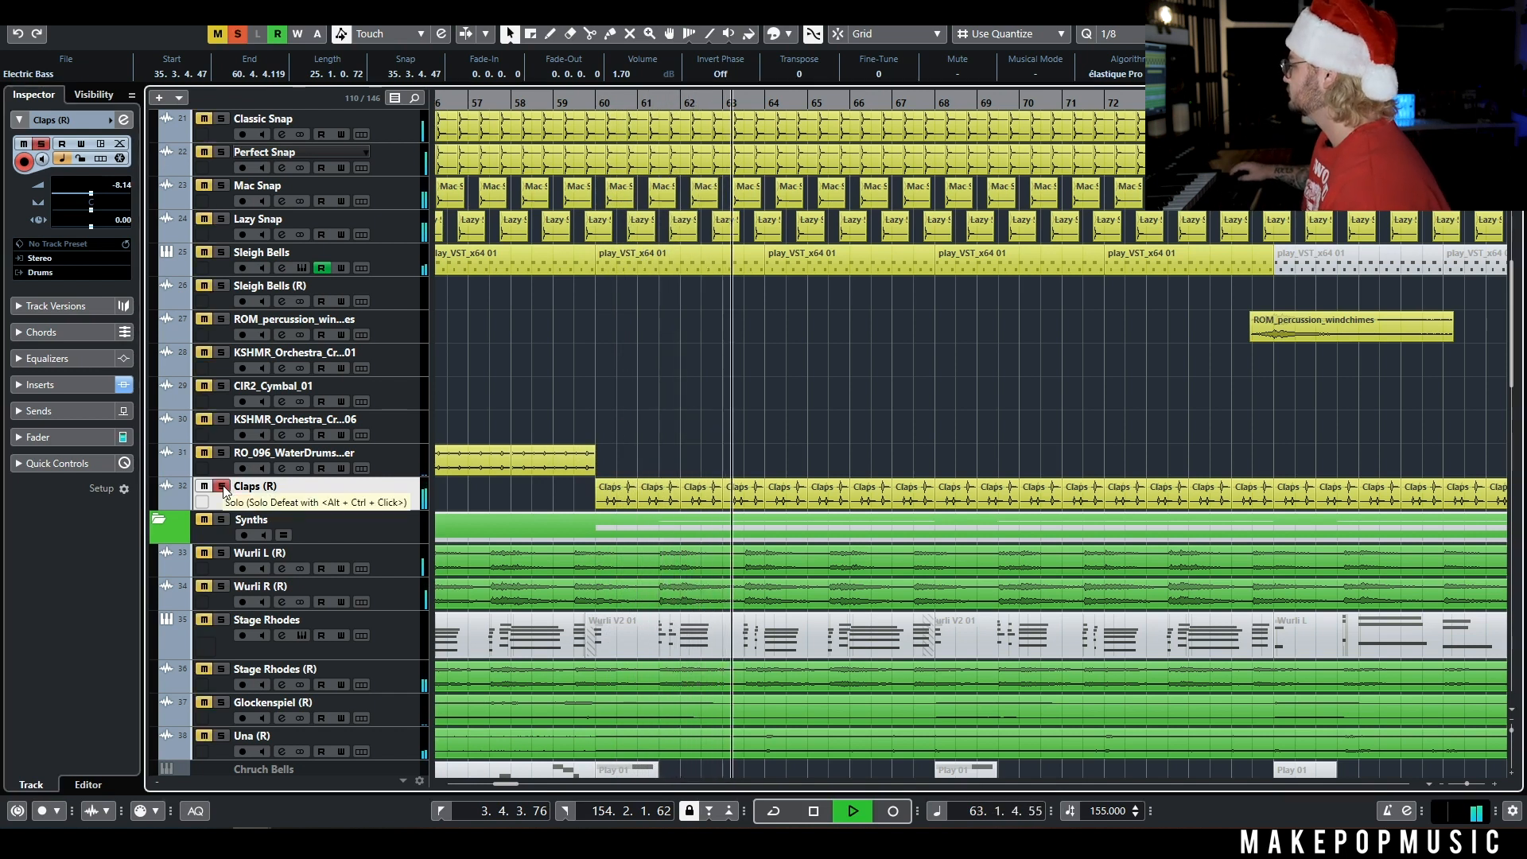
{"action": "key", "text": "space"}
Play the arrangement from shortly before the Claps (R) section that starts near bar 116.
{"action": "scroll", "coordinate": [724, 436], "scroll_direction": "down", "scroll_amount": 4}
{"action": "scroll", "coordinate": [722, 436], "scroll_direction": "down", "scroll_amount": 3}
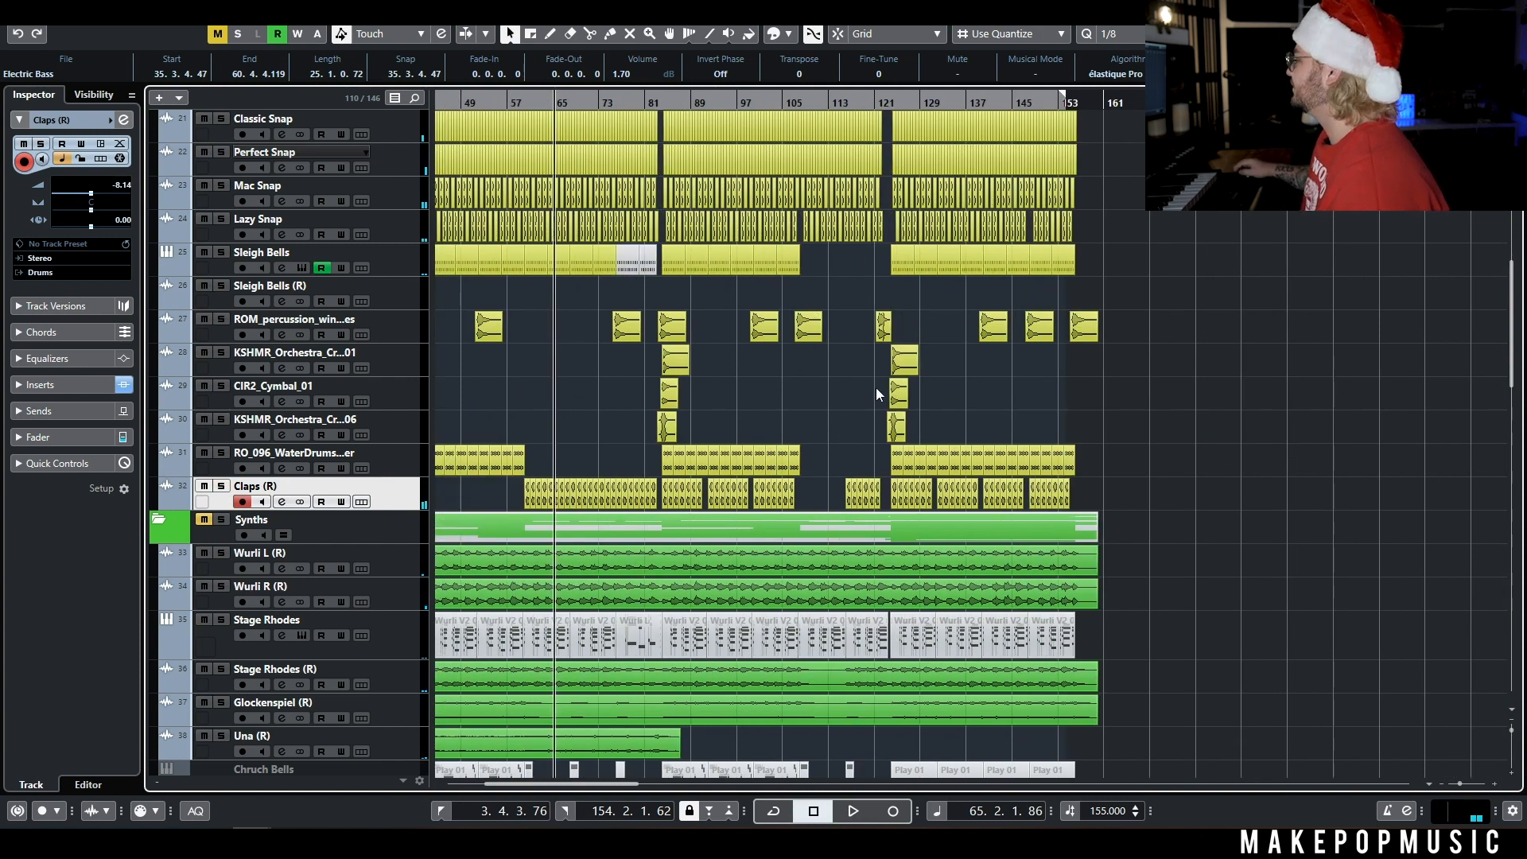
{"action": "scroll", "coordinate": [795, 417], "scroll_direction": "up", "scroll_amount": 5}
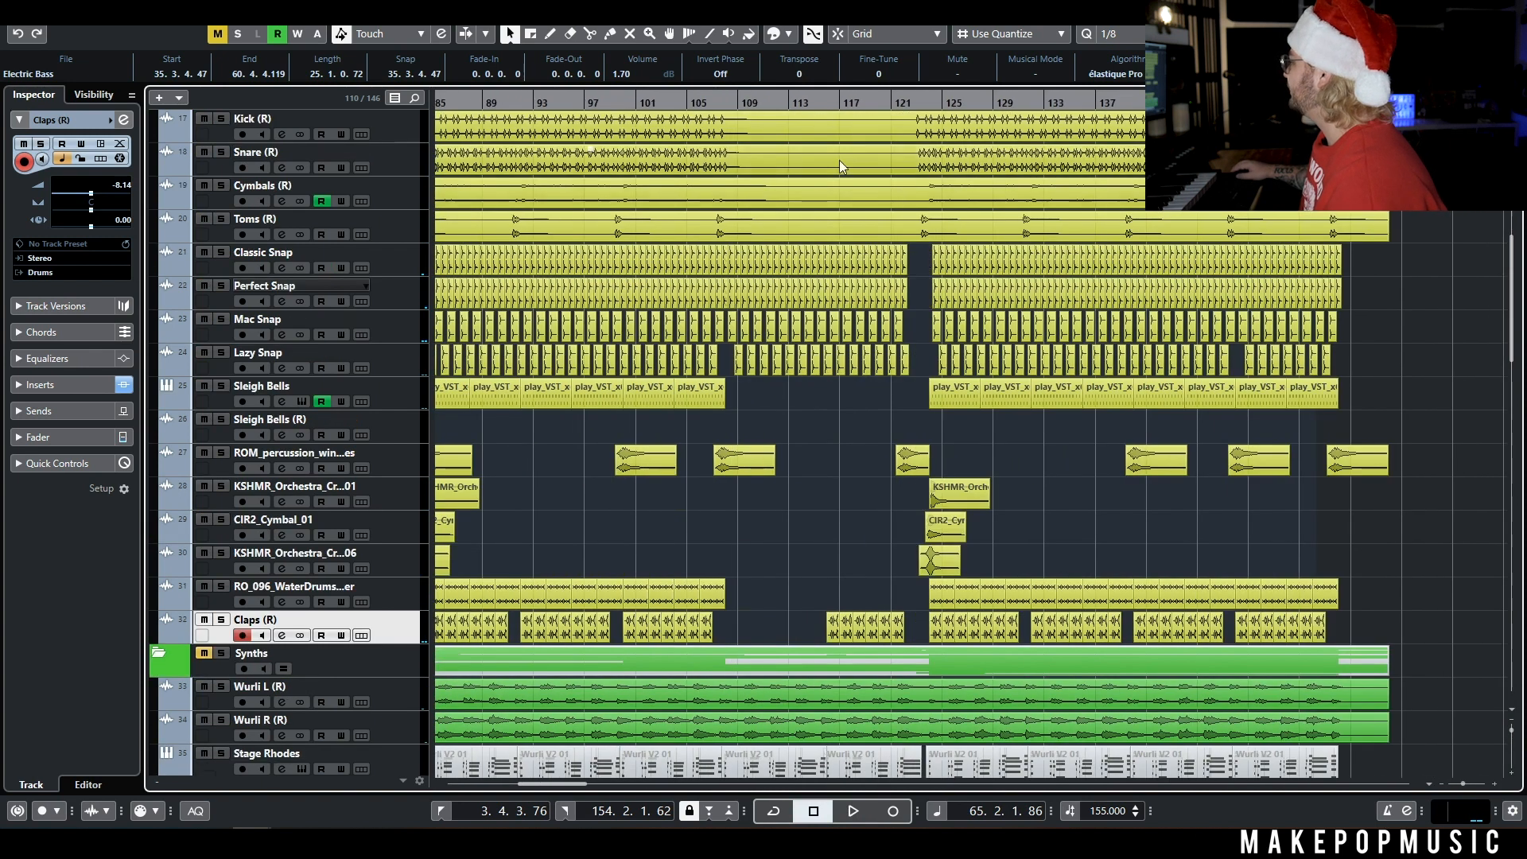
{"action": "left_click", "coordinate": [811, 104]}
{"action": "key", "text": "space"}
{"action": "scroll", "coordinate": [830, 422], "scroll_direction": "up", "scroll_amount": 3}
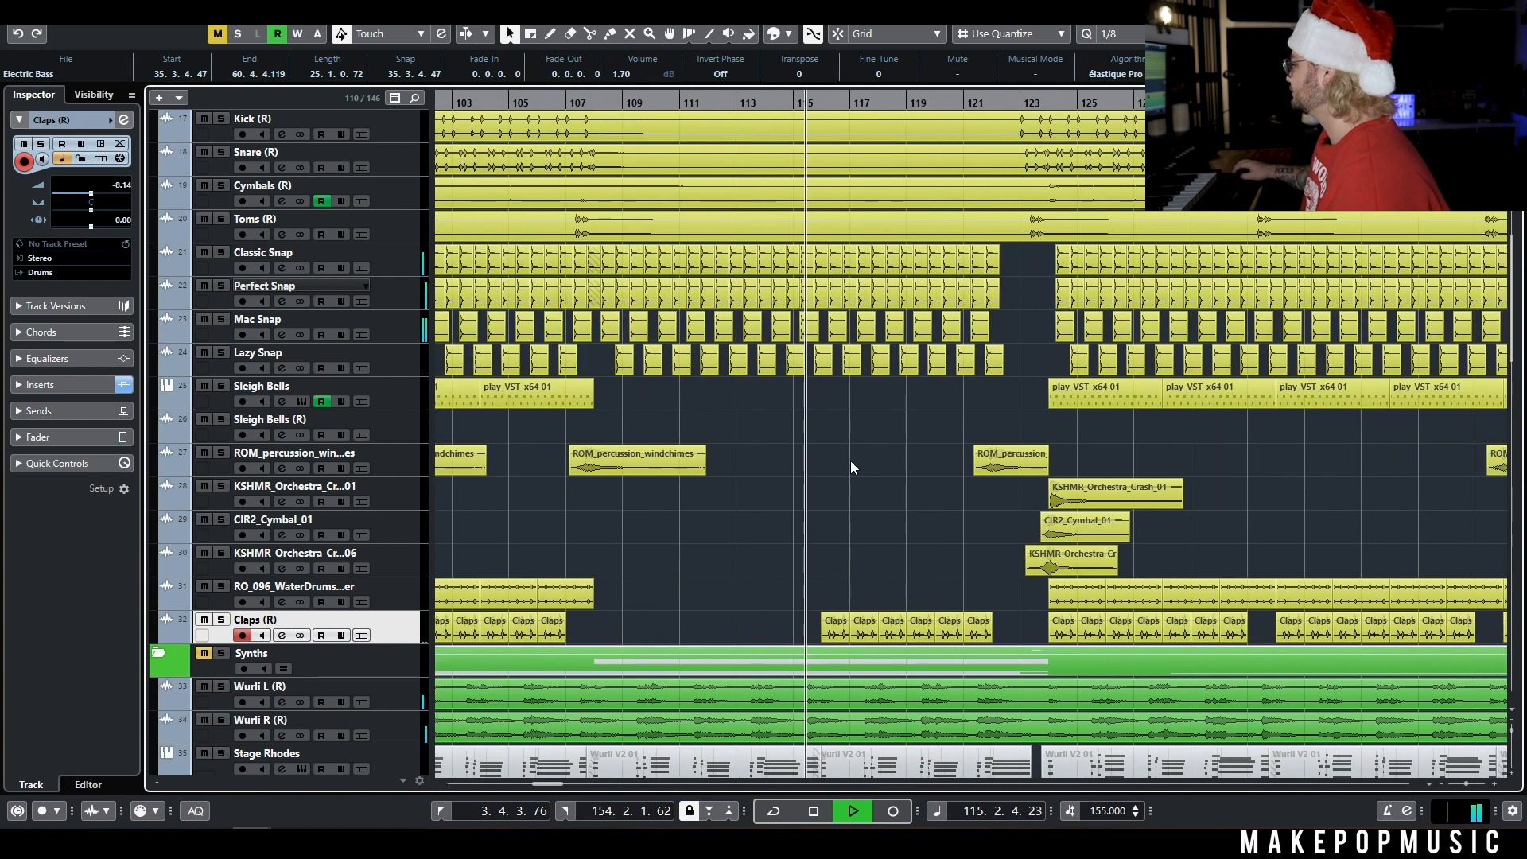
Play on through the claps section while viewing the tracks down to the group tracks, stop playback, and clear the event selection.
{"action": "scroll", "coordinate": [859, 465], "scroll_direction": "down", "scroll_amount": 8}
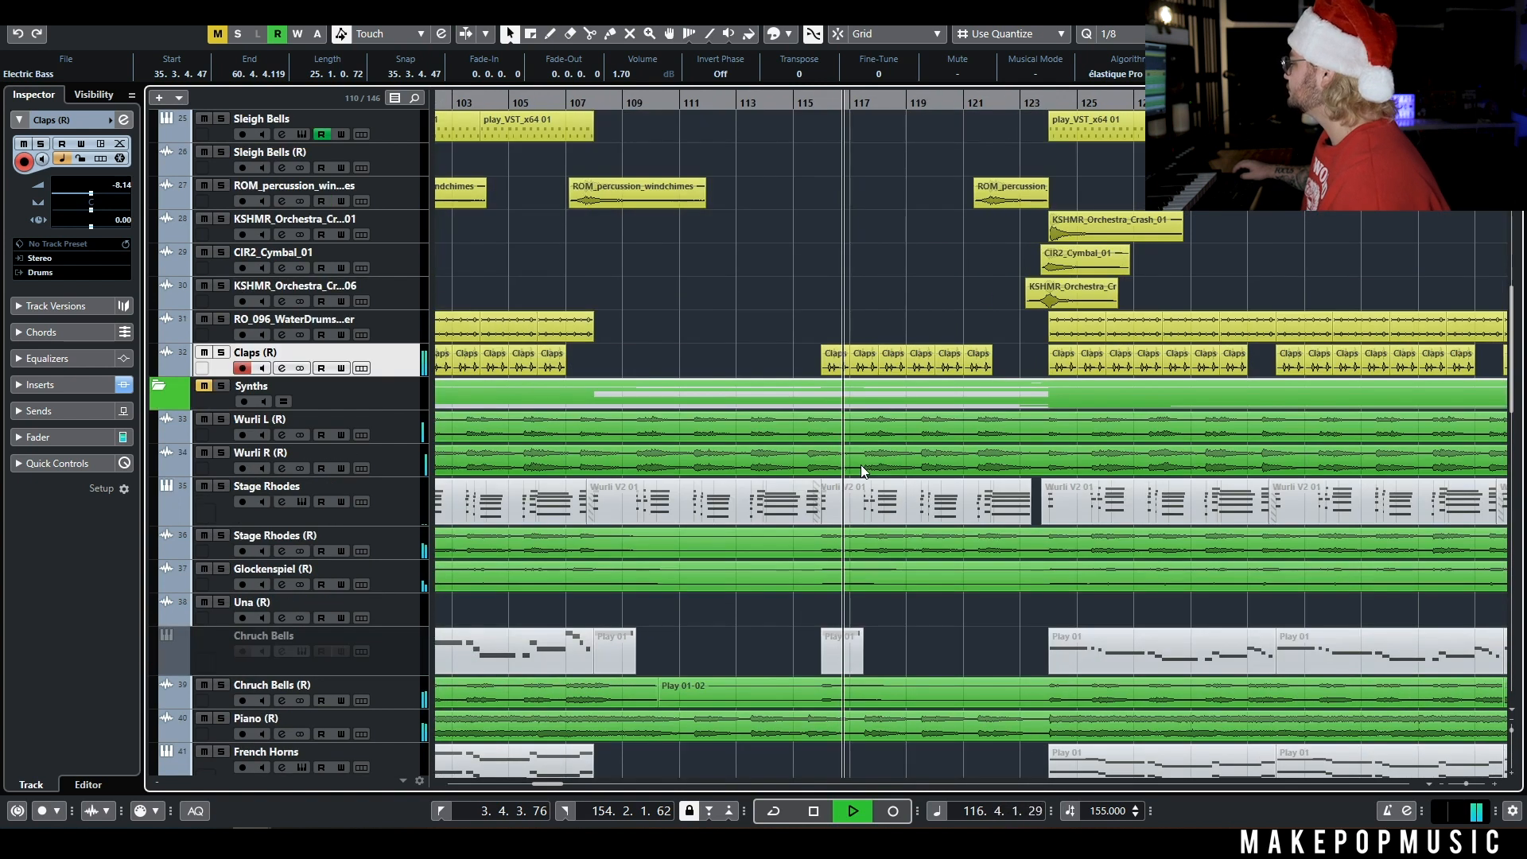
{"action": "scroll", "coordinate": [870, 474], "scroll_direction": "down", "scroll_amount": 9}
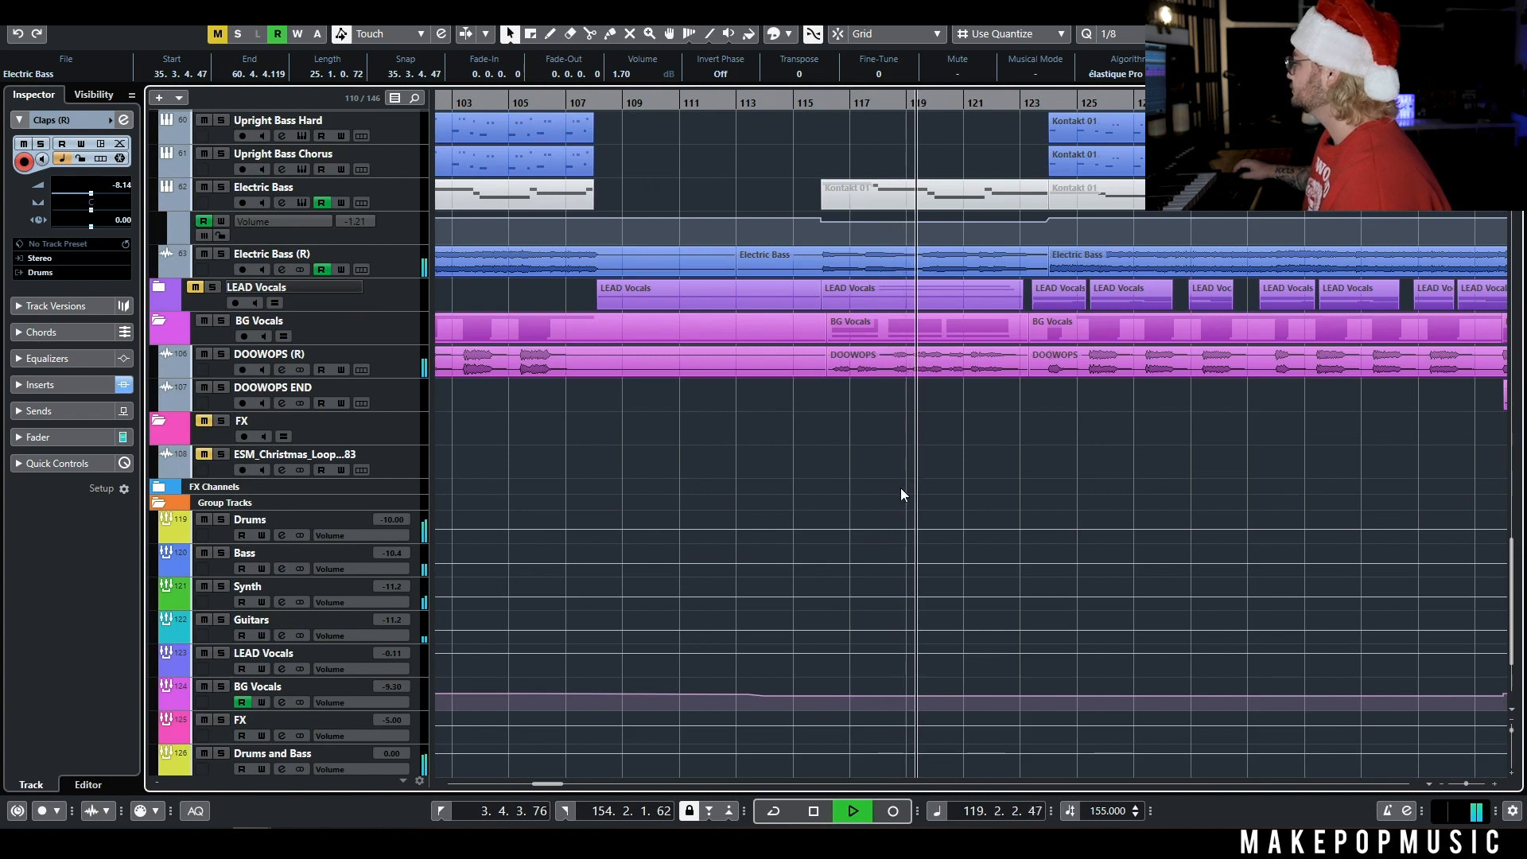
{"action": "key", "text": "space"}
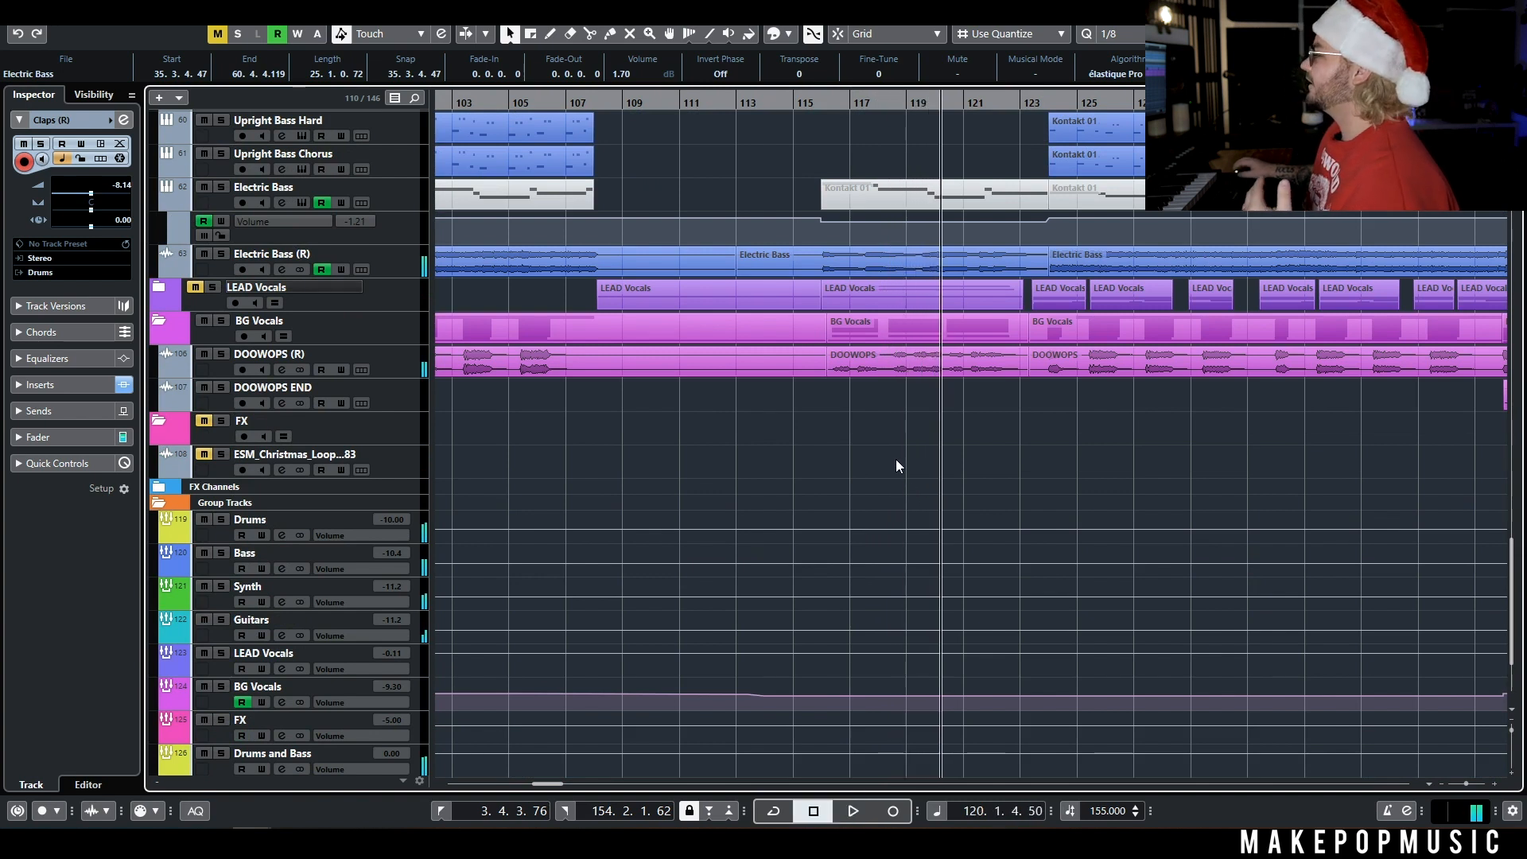
{"action": "left_click", "coordinate": [896, 465]}
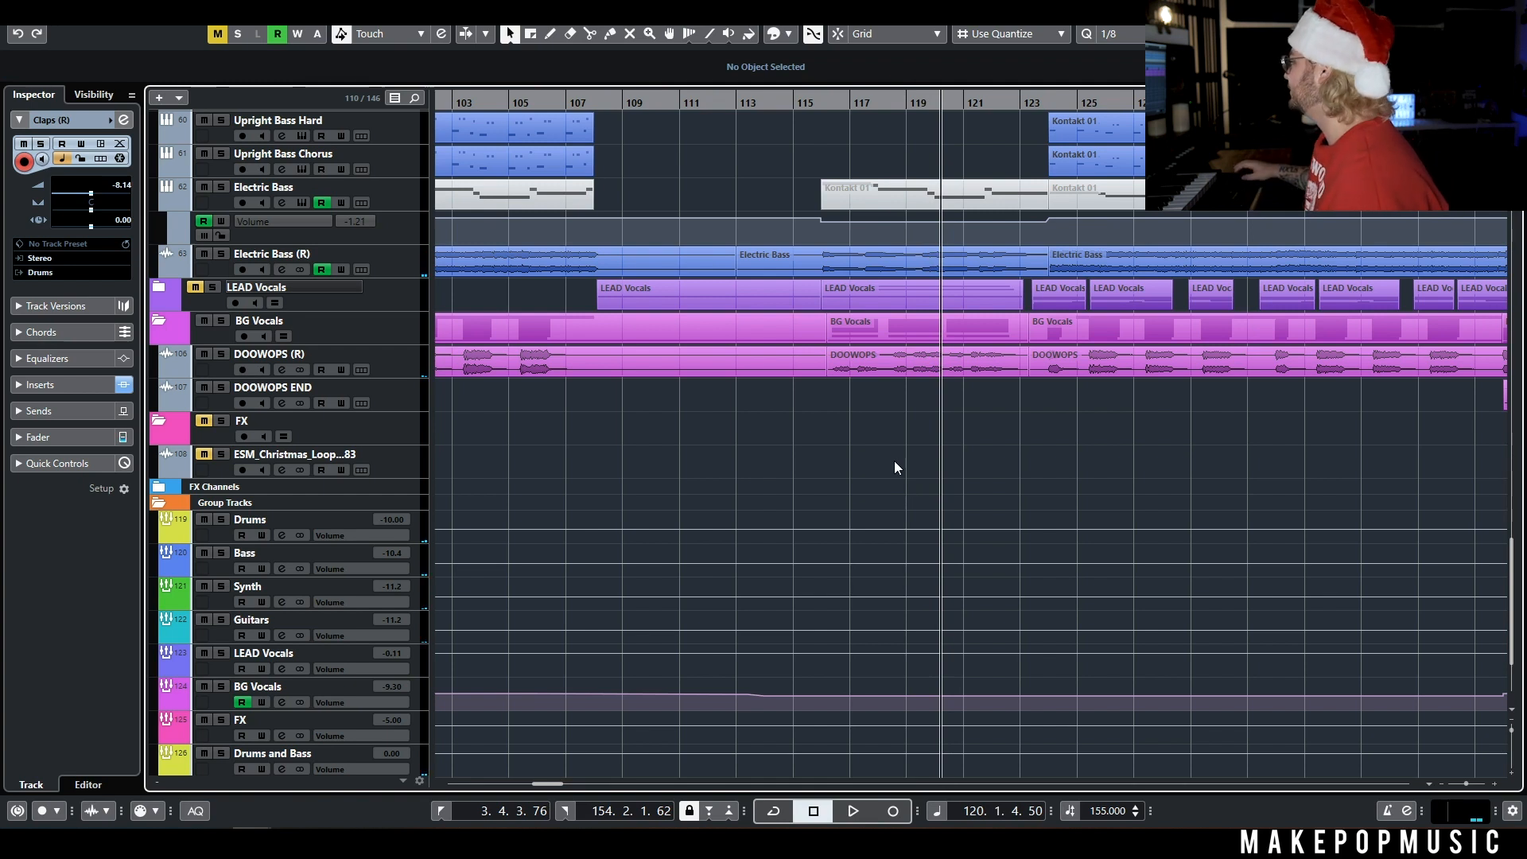
Look over the synth, brass, guitar and bass tracks around the transition into the section starting near bar 124.
{"action": "scroll", "coordinate": [953, 403], "scroll_direction": "down", "scroll_amount": 2}
{"action": "scroll", "coordinate": [952, 403], "scroll_direction": "up", "scroll_amount": 4}
{"action": "scroll", "coordinate": [939, 418], "scroll_direction": "right", "scroll_amount": 2}
{"action": "scroll", "coordinate": [923, 411], "scroll_direction": "up", "scroll_amount": 4}
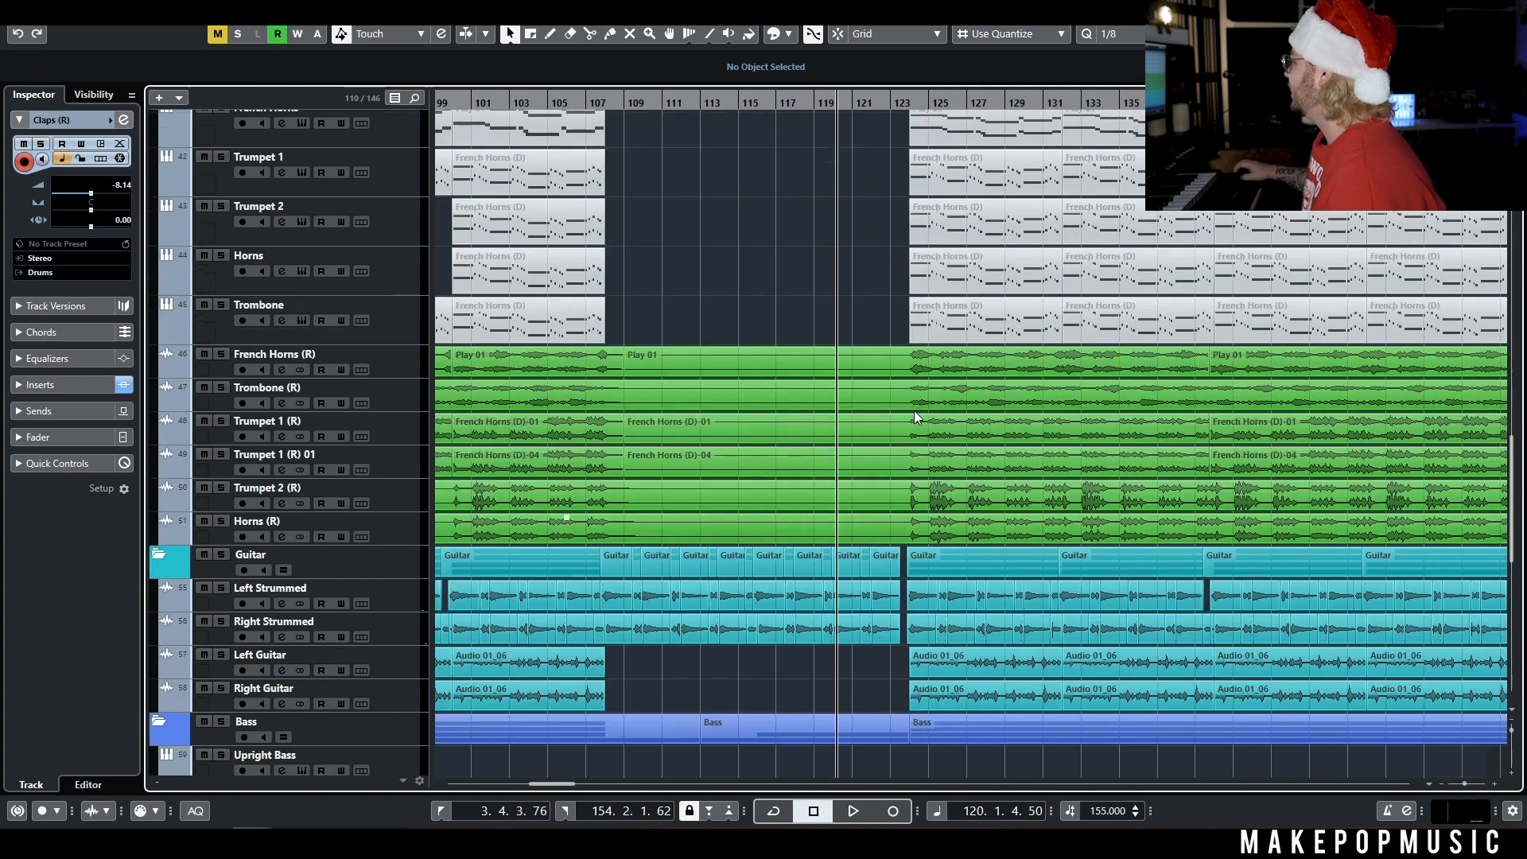
{"action": "scroll", "coordinate": [827, 459], "scroll_direction": "up", "scroll_amount": 3}
{"action": "scroll", "coordinate": [842, 453], "scroll_direction": "up", "scroll_amount": 3}
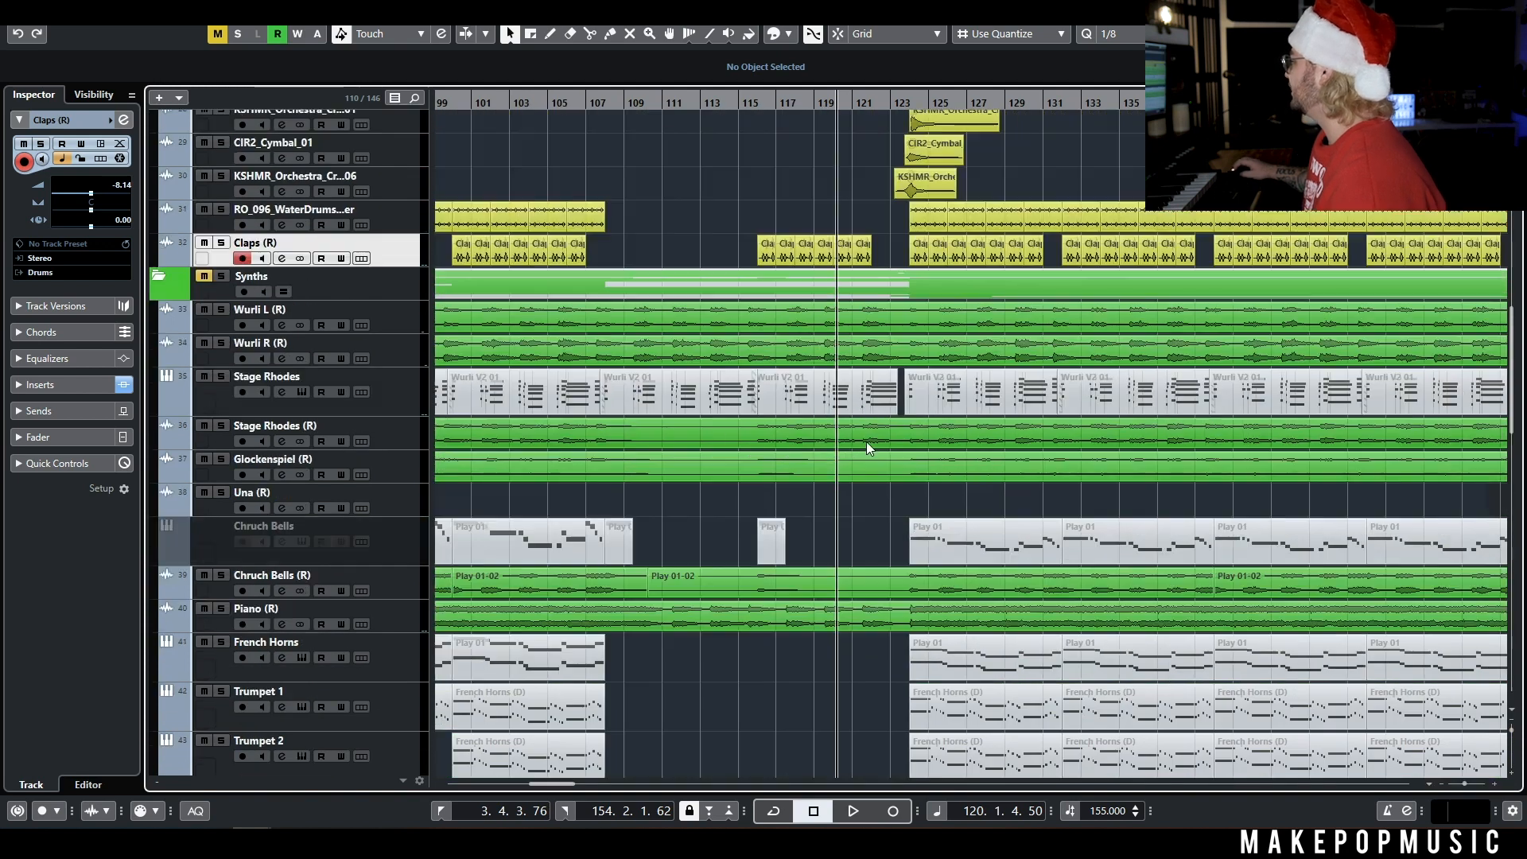
{"action": "scroll", "coordinate": [875, 420], "scroll_direction": "up", "scroll_amount": 4}
{"action": "scroll", "coordinate": [867, 373], "scroll_direction": "right", "scroll_amount": 2}
{"action": "scroll", "coordinate": [792, 333], "scroll_direction": "down", "scroll_amount": 4}
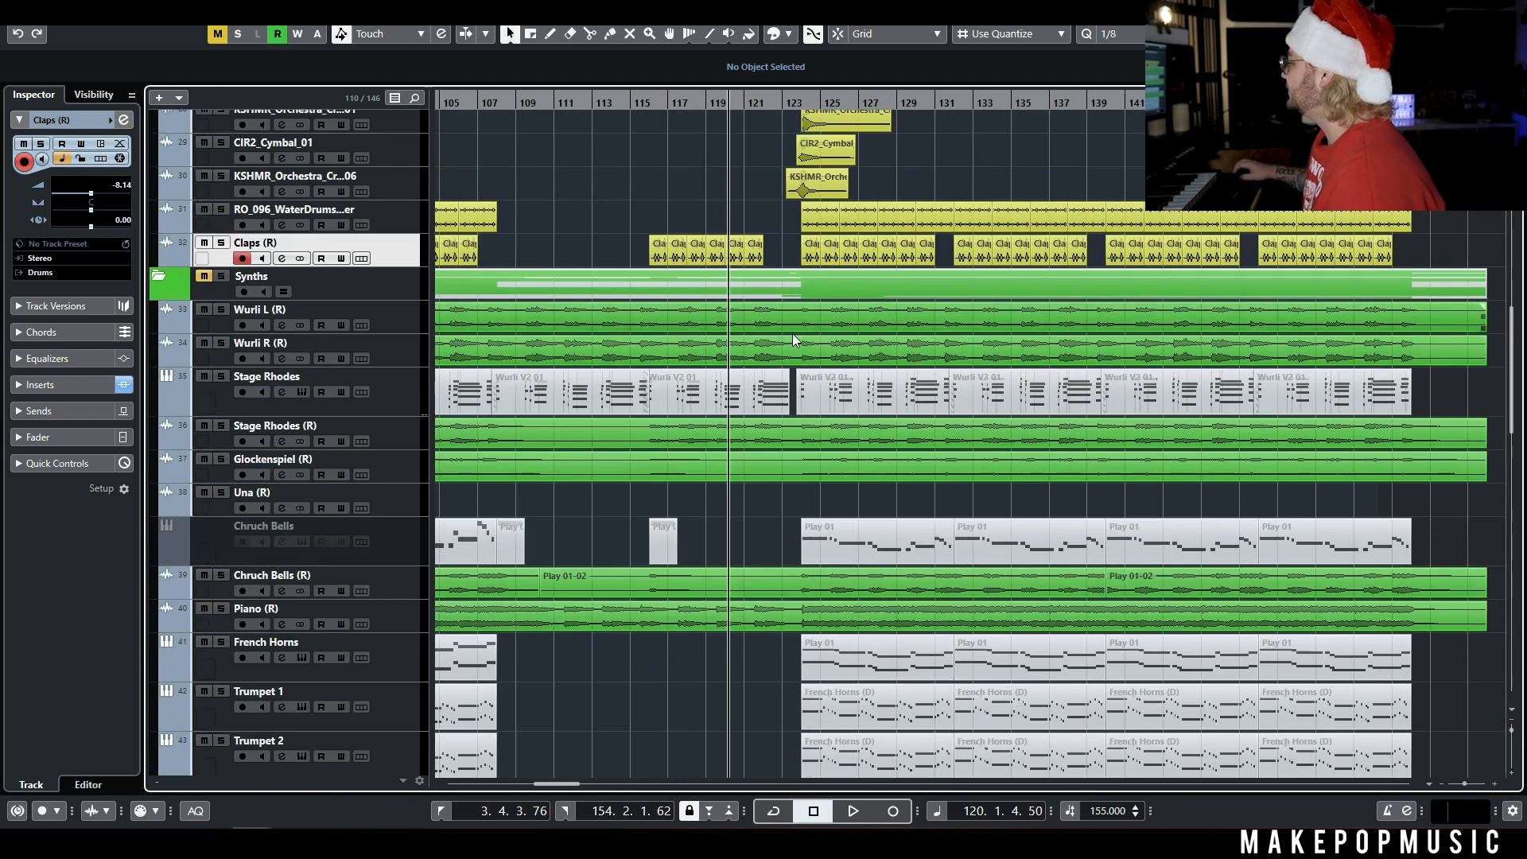
{"action": "scroll", "coordinate": [776, 343], "scroll_direction": "down", "scroll_amount": 4}
{"action": "scroll", "coordinate": [773, 345], "scroll_direction": "down", "scroll_amount": 3}
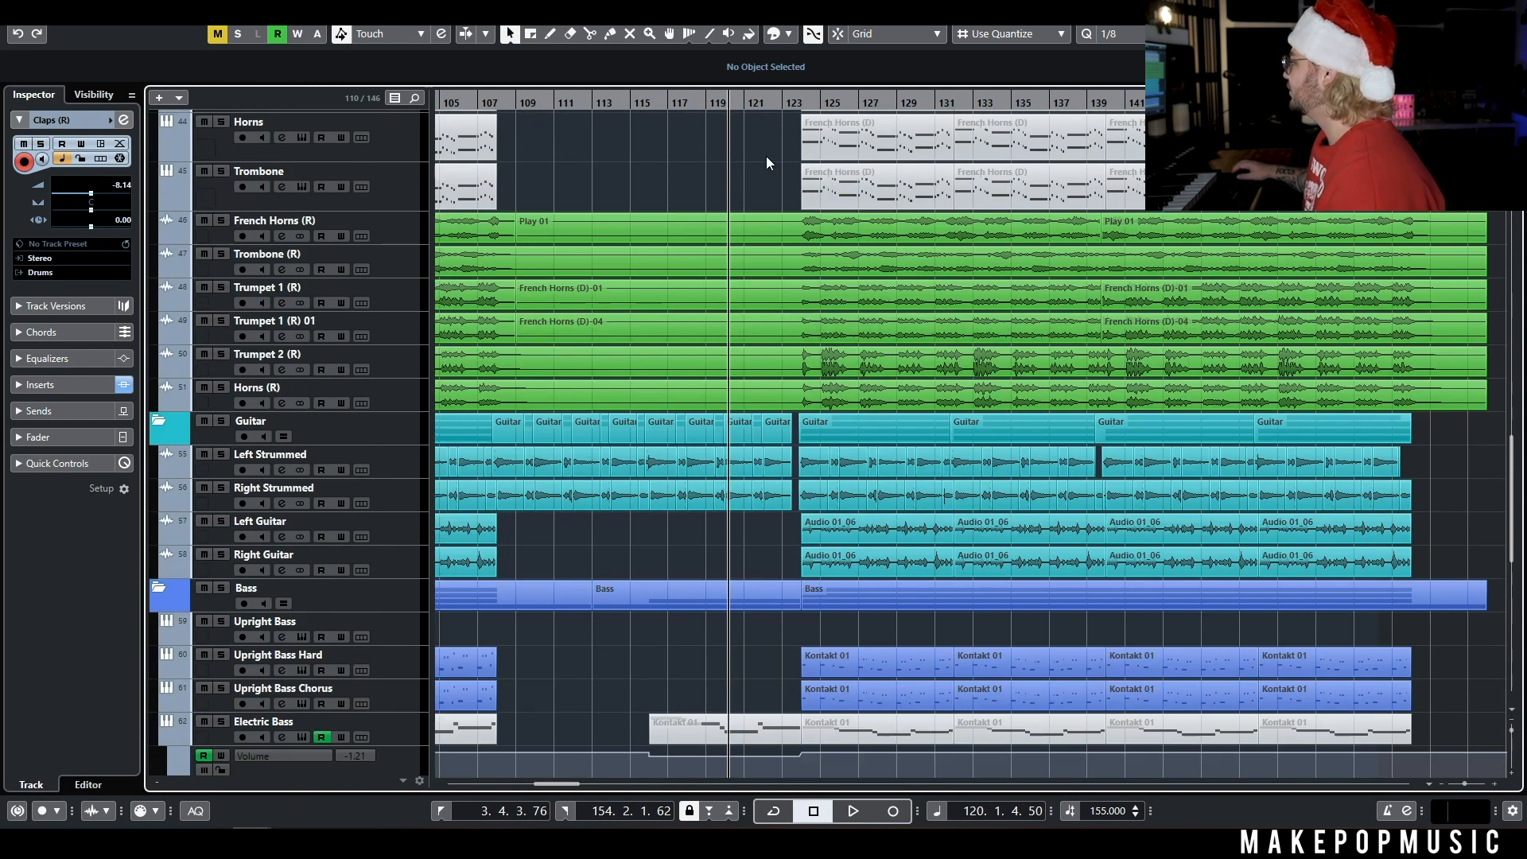
Play the arrangement from about bar 120 into the section starting near bar 124, and stop playback.
{"action": "left_click_drag", "start_coordinate": [734, 105], "coordinate": [734, 98]}
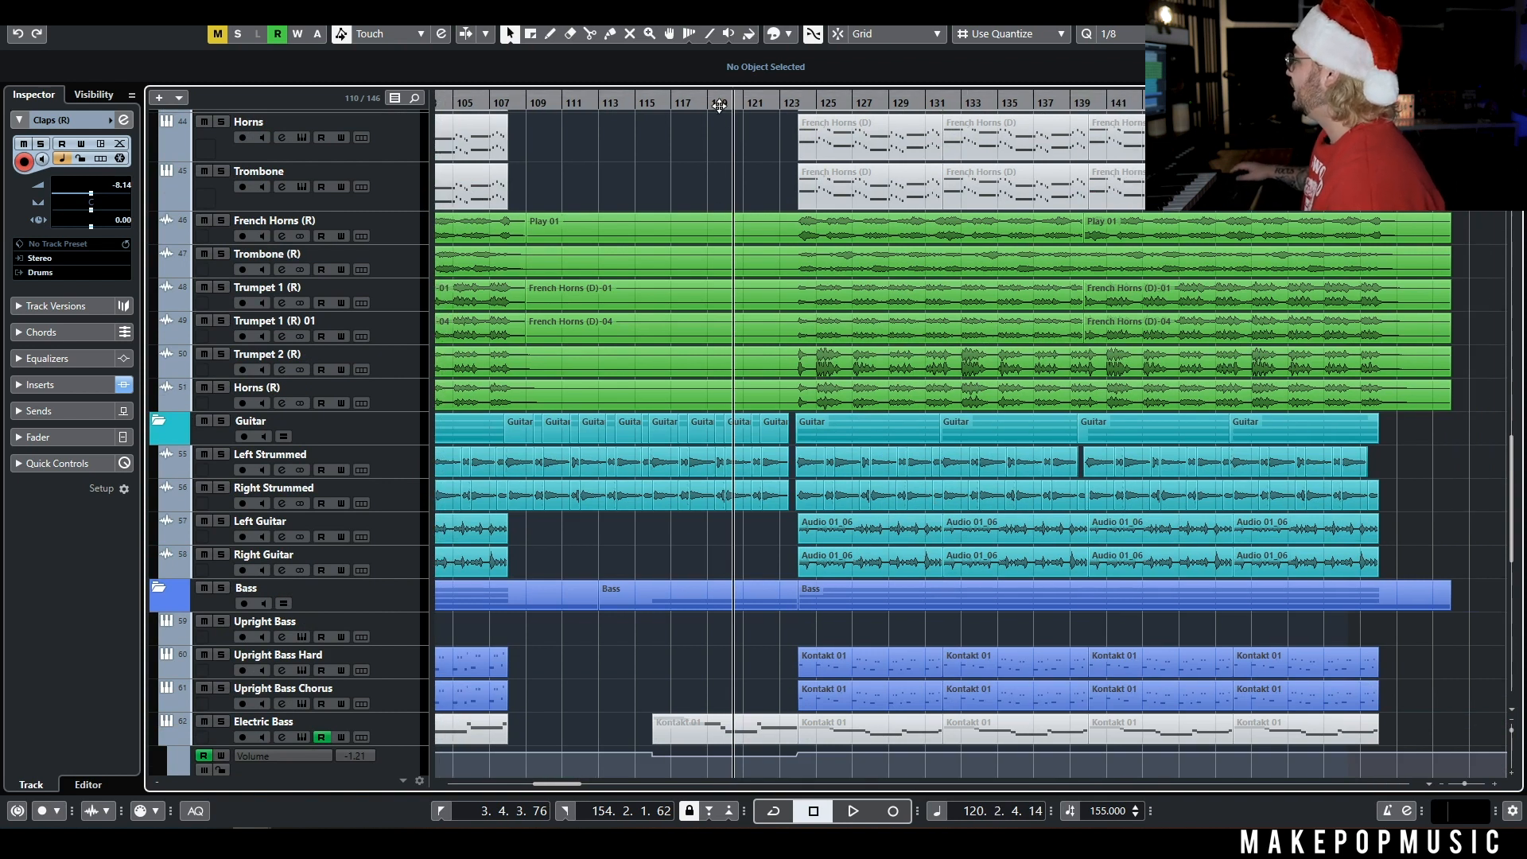
{"action": "left_click_drag", "start_coordinate": [719, 105], "coordinate": [721, 116]}
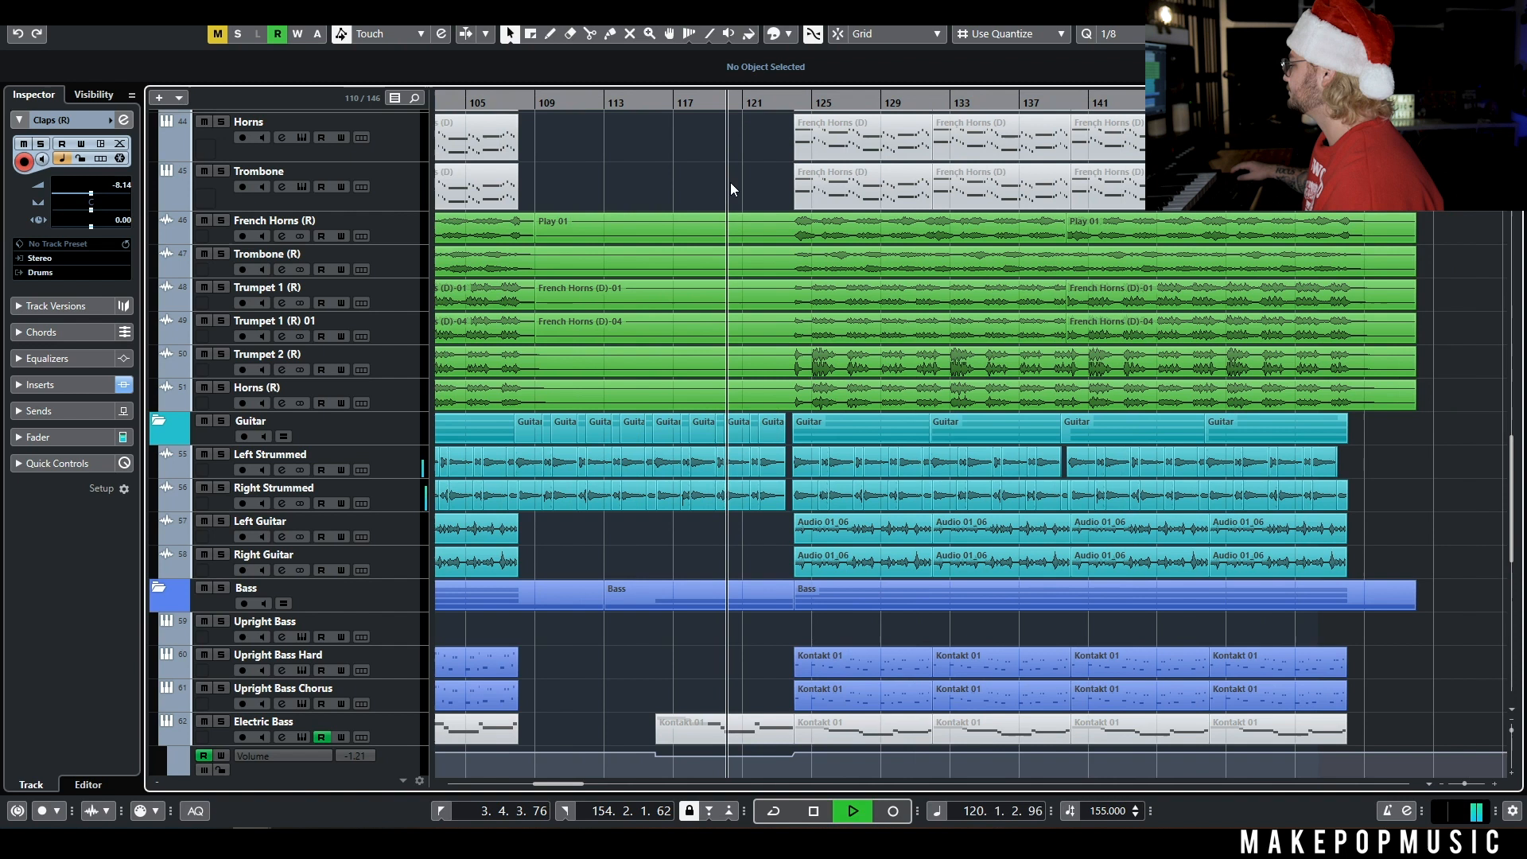
{"action": "scroll", "coordinate": [727, 229], "scroll_direction": "down", "scroll_amount": 8}
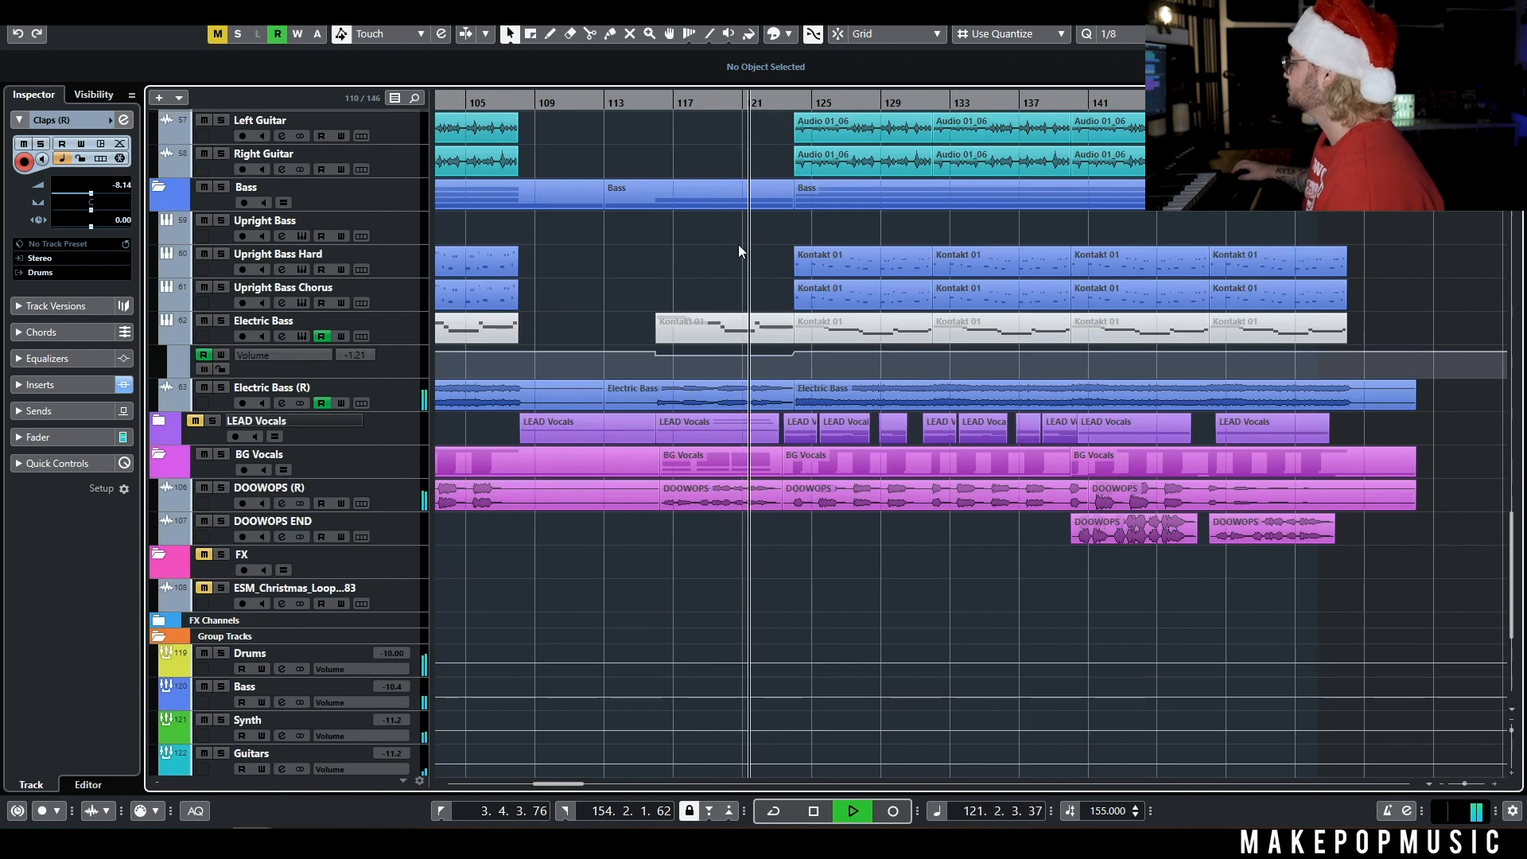
{"action": "scroll", "coordinate": [744, 238], "scroll_direction": "up", "scroll_amount": 3}
{"action": "scroll", "coordinate": [747, 238], "scroll_direction": "up", "scroll_amount": 6}
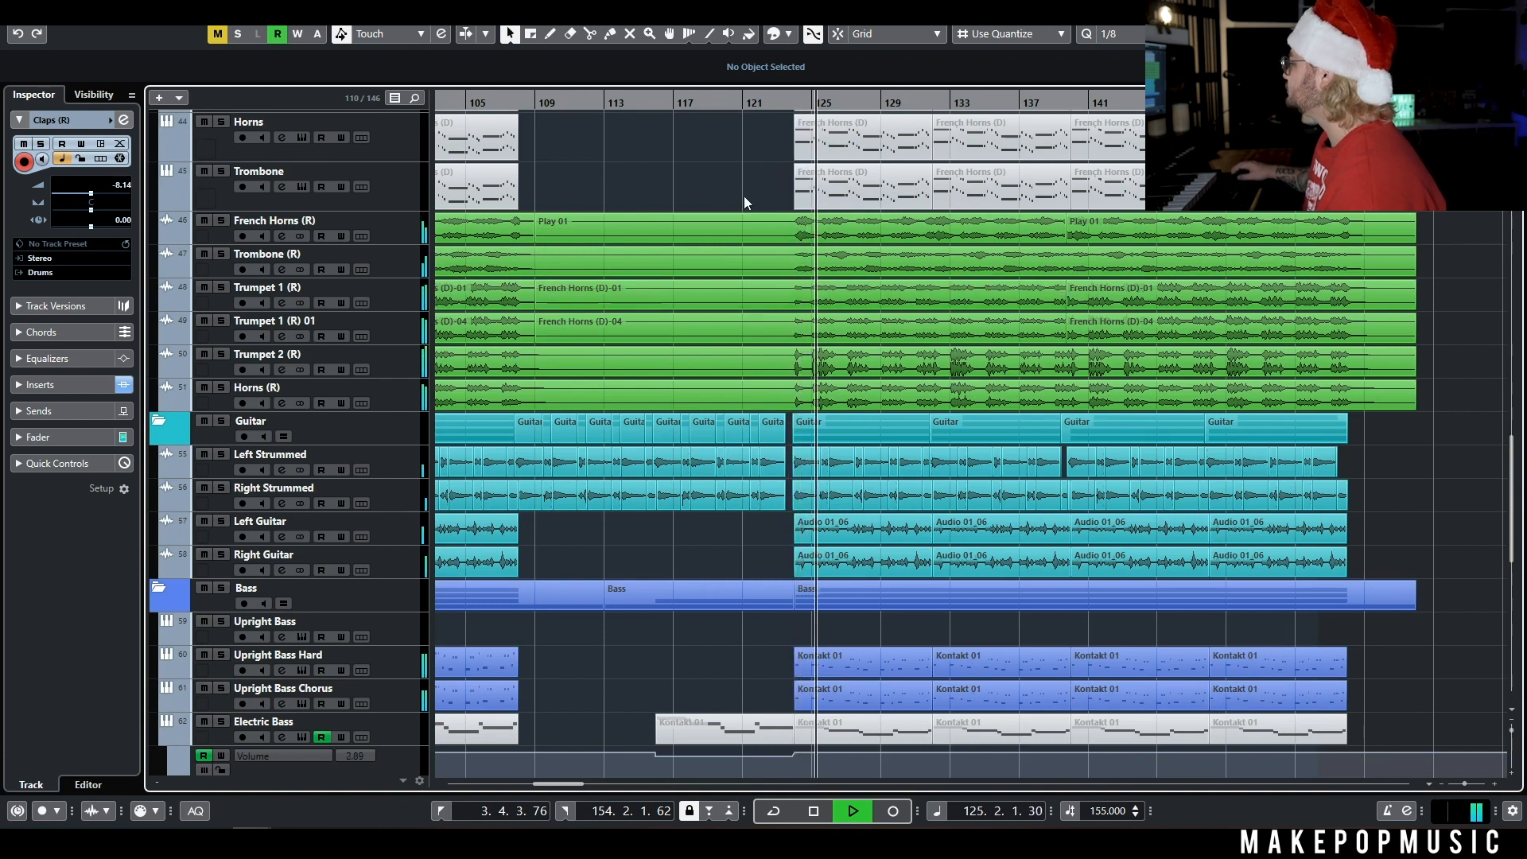
{"action": "key", "text": "space"}
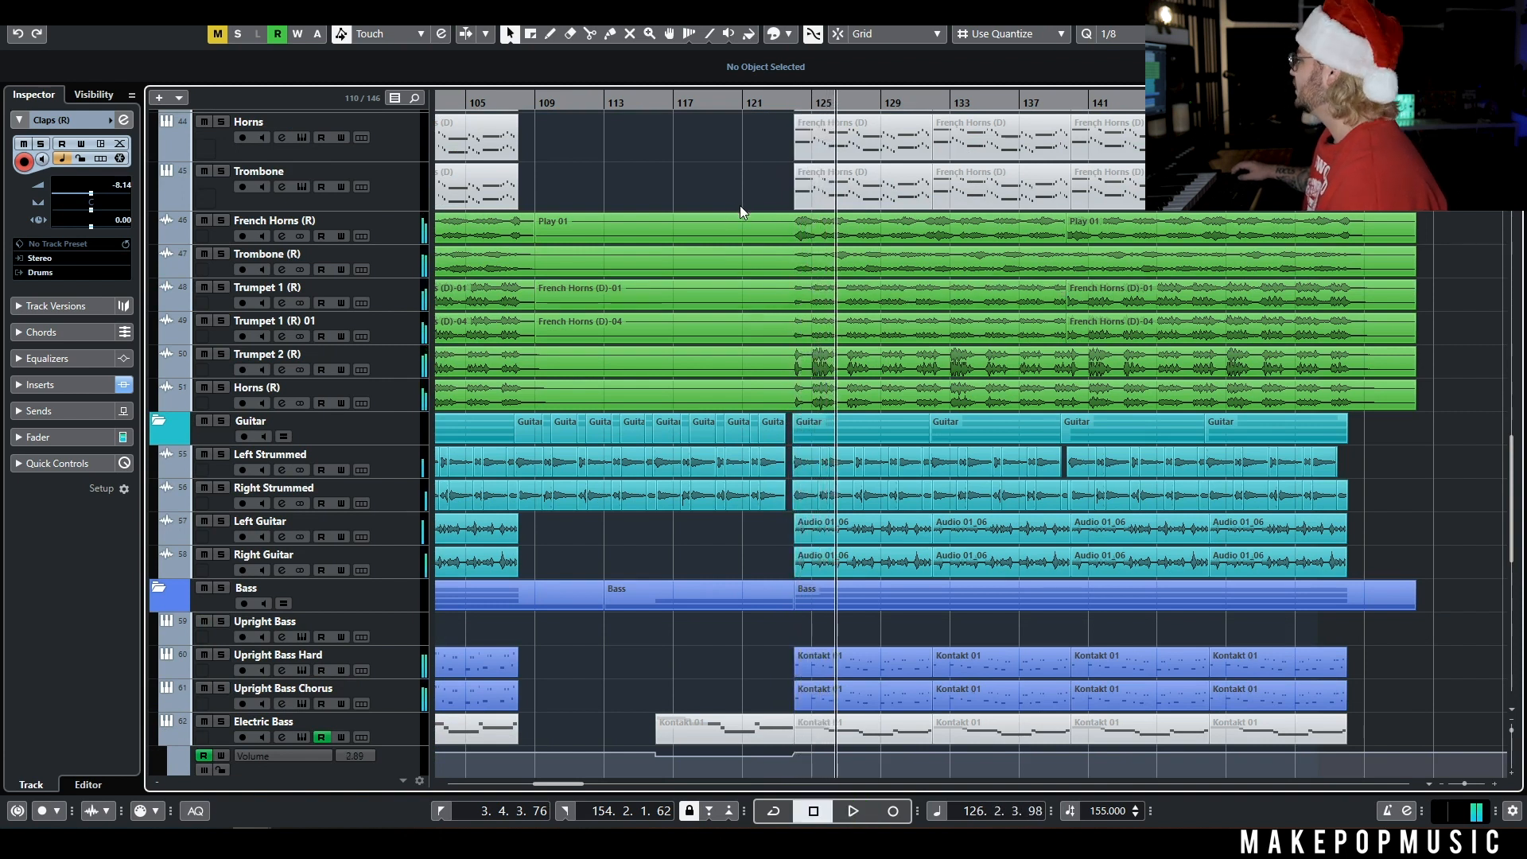
Make the three hidden Stac String Run tracks in the Synths folder visible, and return to the selected track's Inspector.
{"action": "scroll", "coordinate": [1005, 315], "scroll_direction": "up", "scroll_amount": 3}
{"action": "scroll", "coordinate": [1004, 309], "scroll_direction": "up", "scroll_amount": 8}
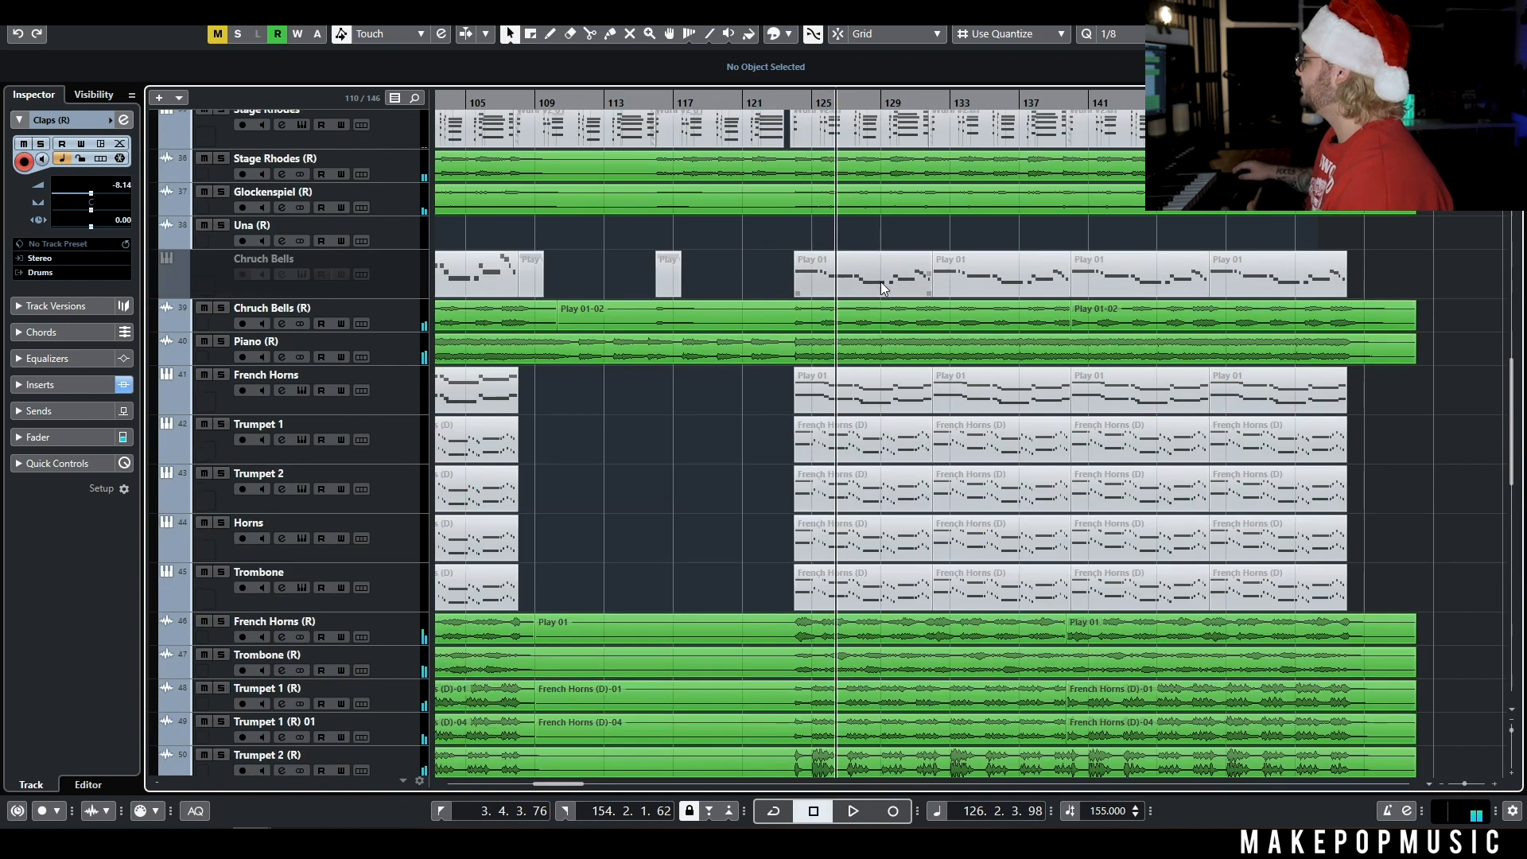
{"action": "scroll", "coordinate": [929, 288], "scroll_direction": "down", "scroll_amount": 12}
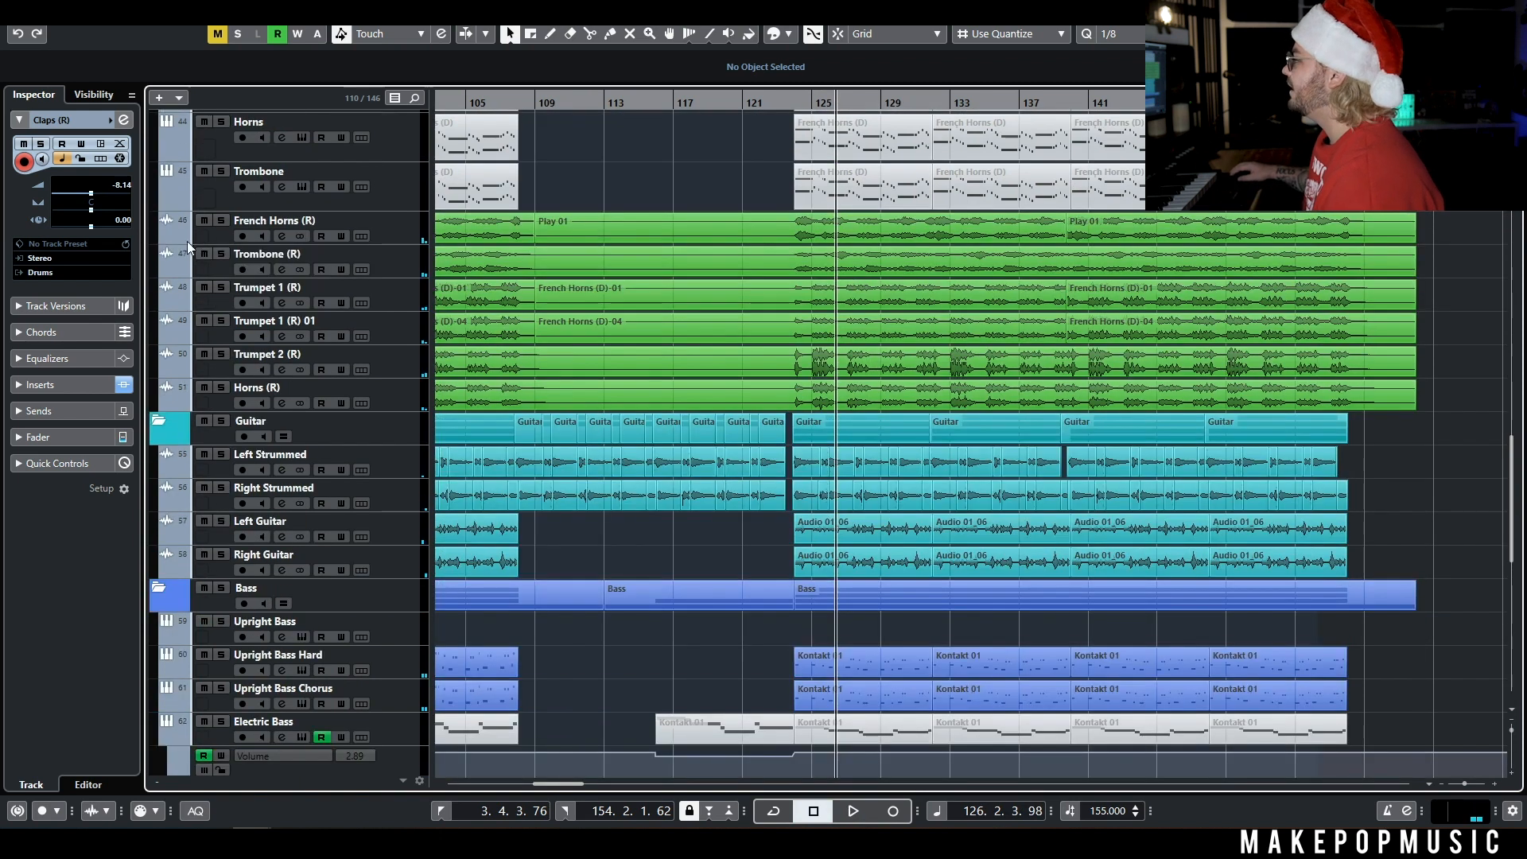
{"action": "left_click", "coordinate": [94, 95]}
{"action": "scroll", "coordinate": [72, 571], "scroll_direction": "down", "scroll_amount": 10}
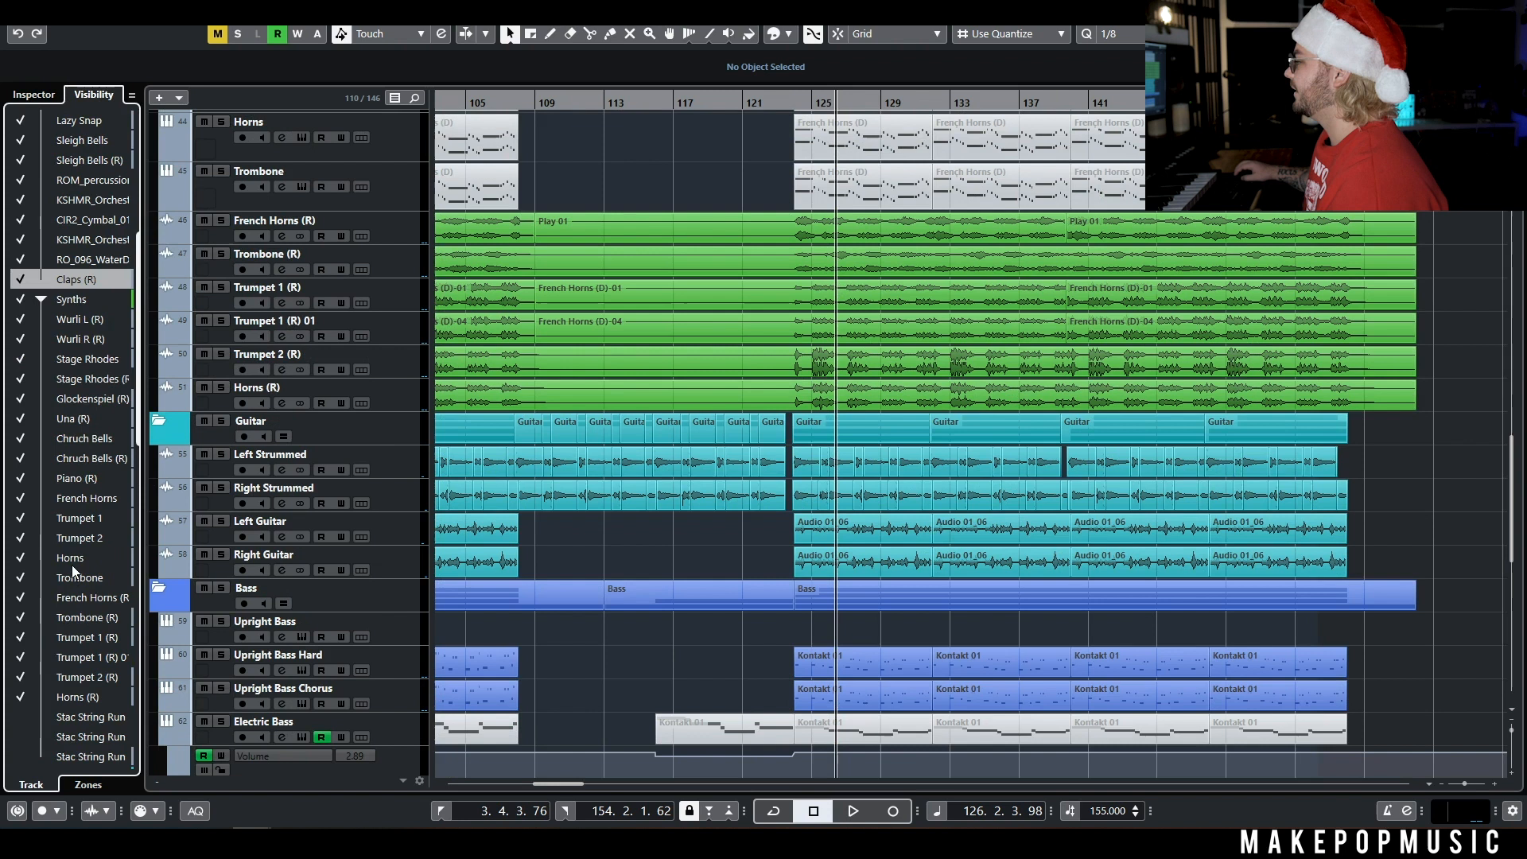
{"action": "left_click", "coordinate": [20, 480]}
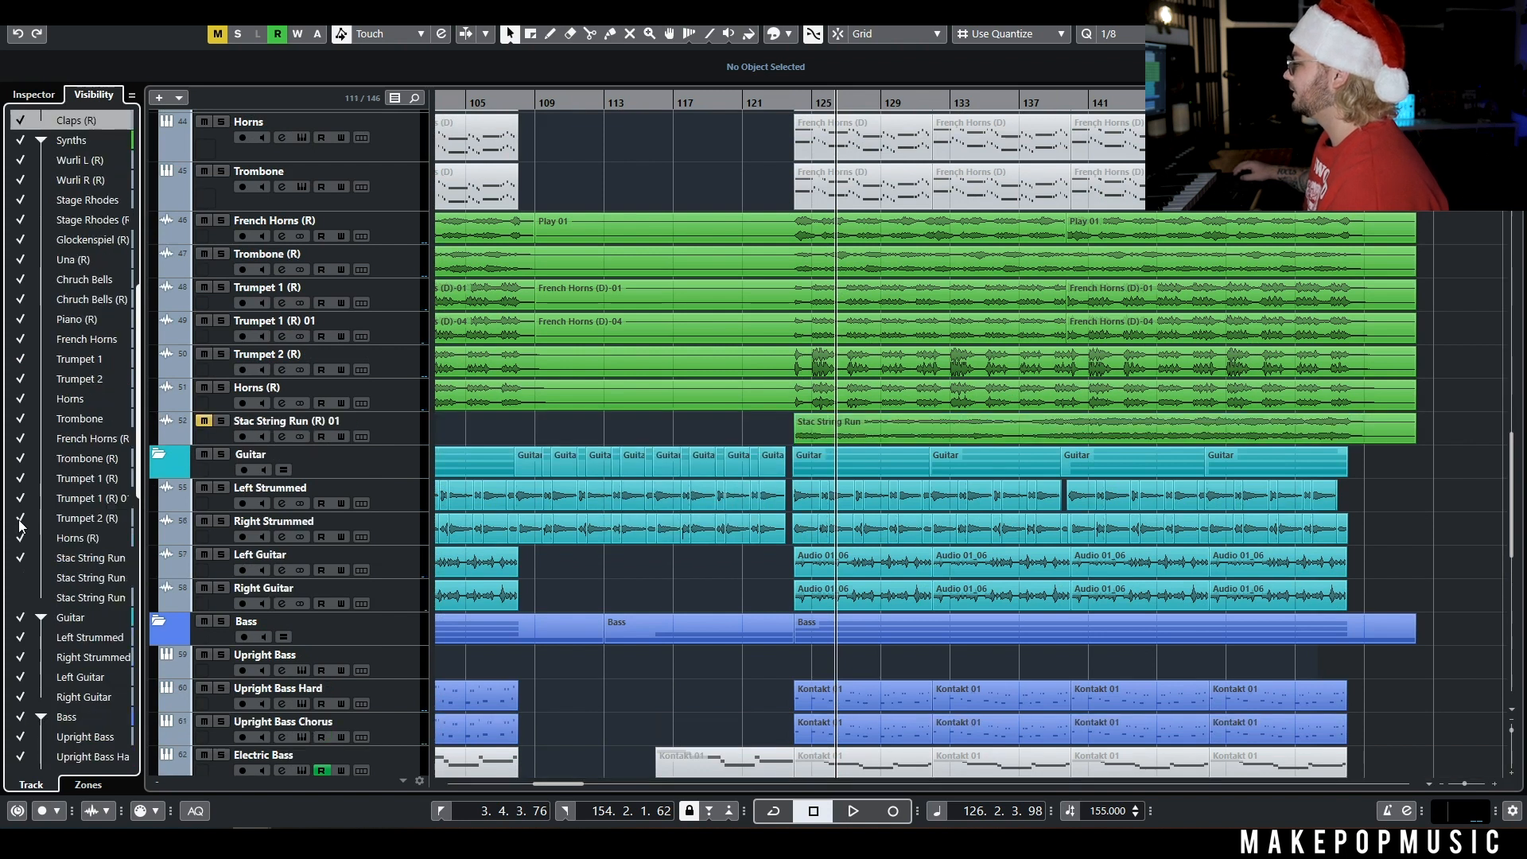
{"action": "left_click", "coordinate": [21, 577]}
{"action": "left_click", "coordinate": [20, 597]}
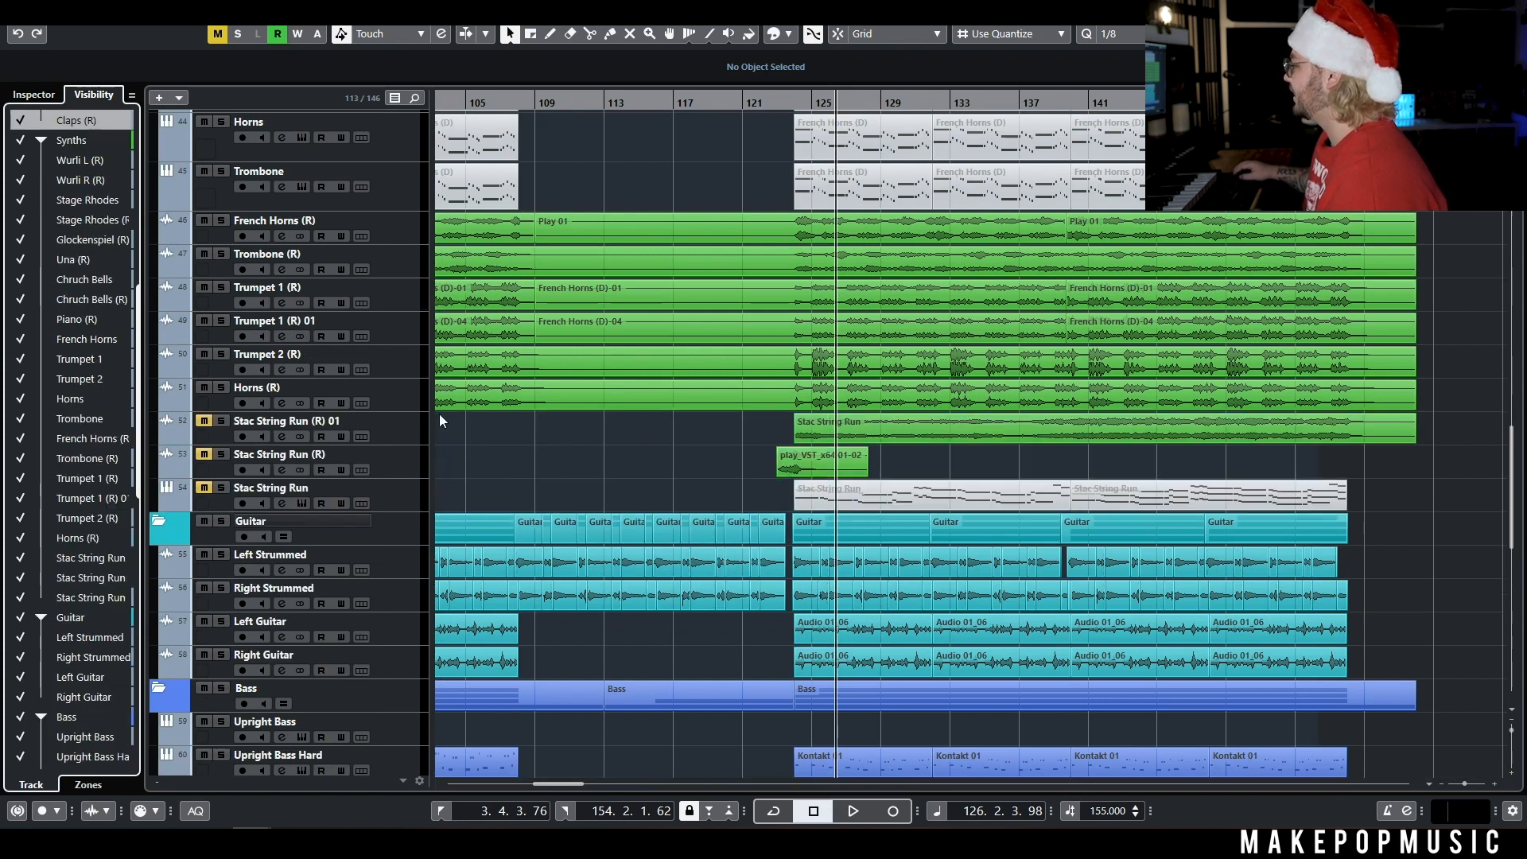
{"action": "left_click", "coordinate": [31, 96]}
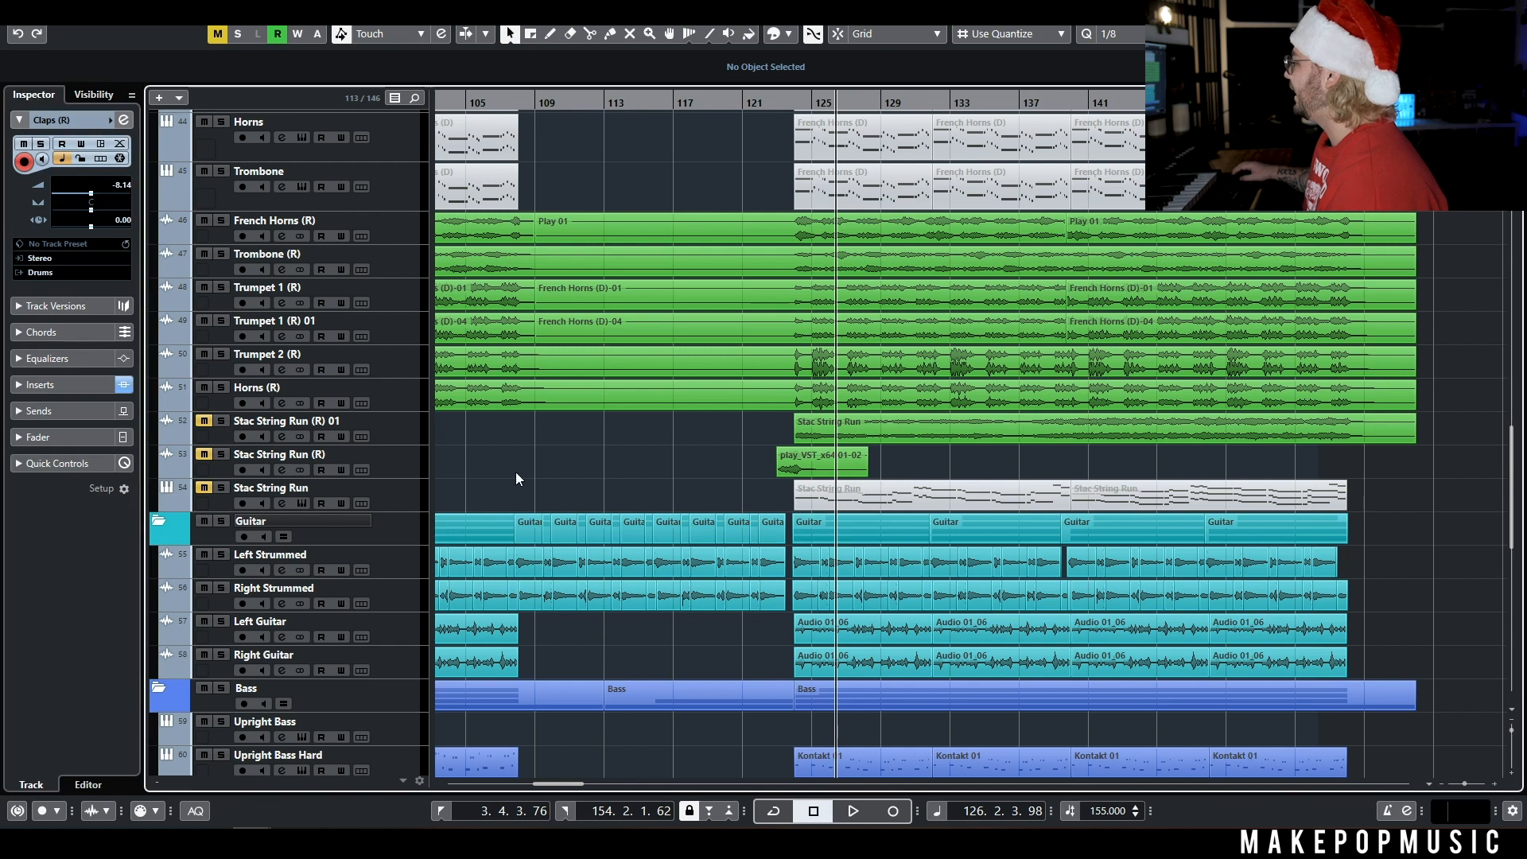
Play Stac String Run (R) soloed from the start of its event near bar 123, stop playback, and clear the solo.
{"action": "left_click", "coordinate": [221, 454]}
{"action": "left_click", "coordinate": [770, 115]}
{"action": "key", "text": "space"}
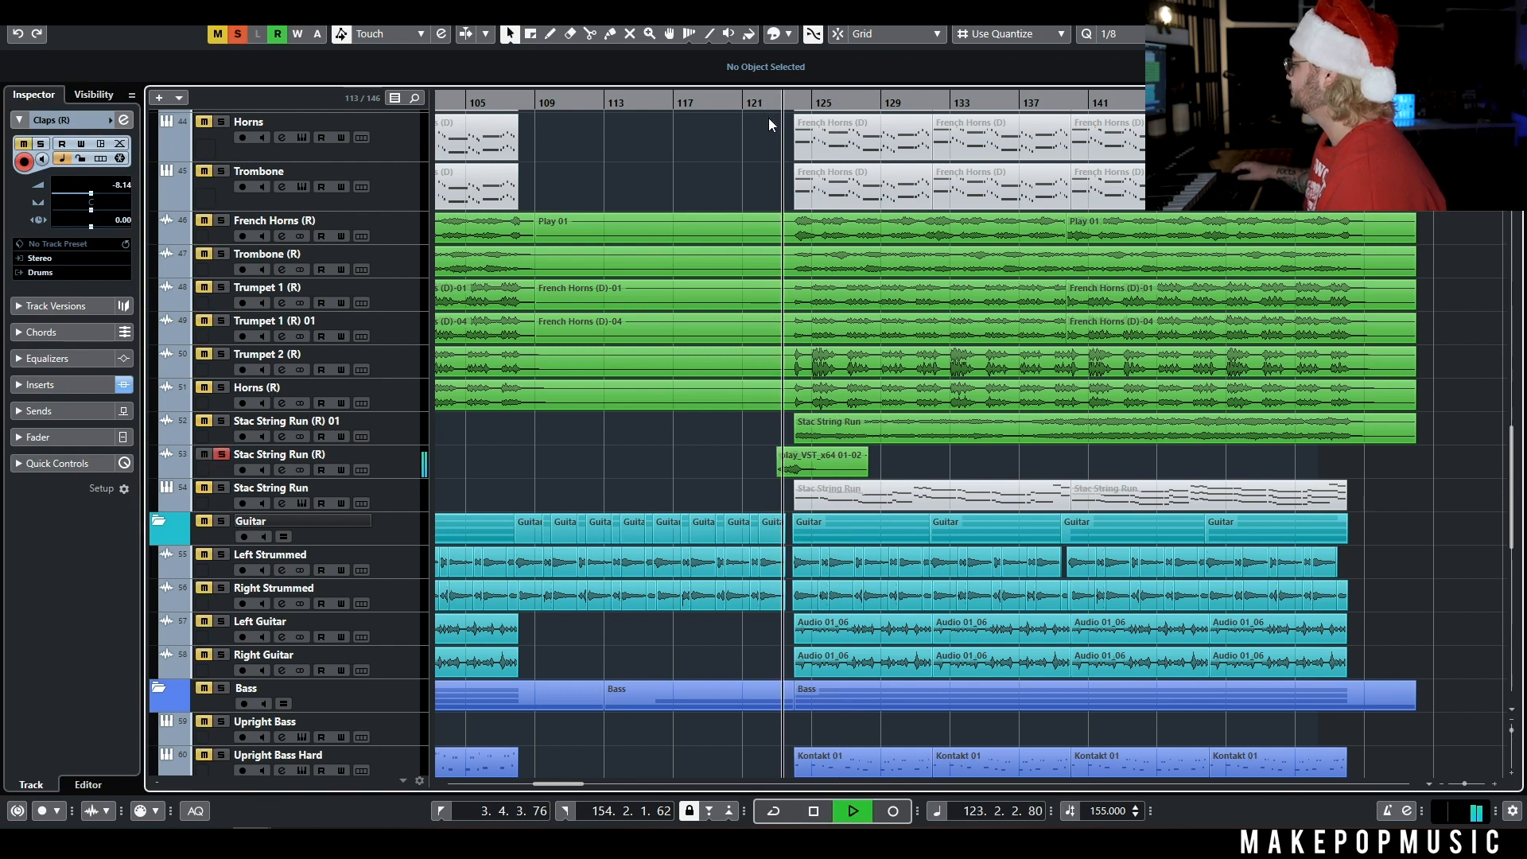
{"action": "key", "text": "space"}
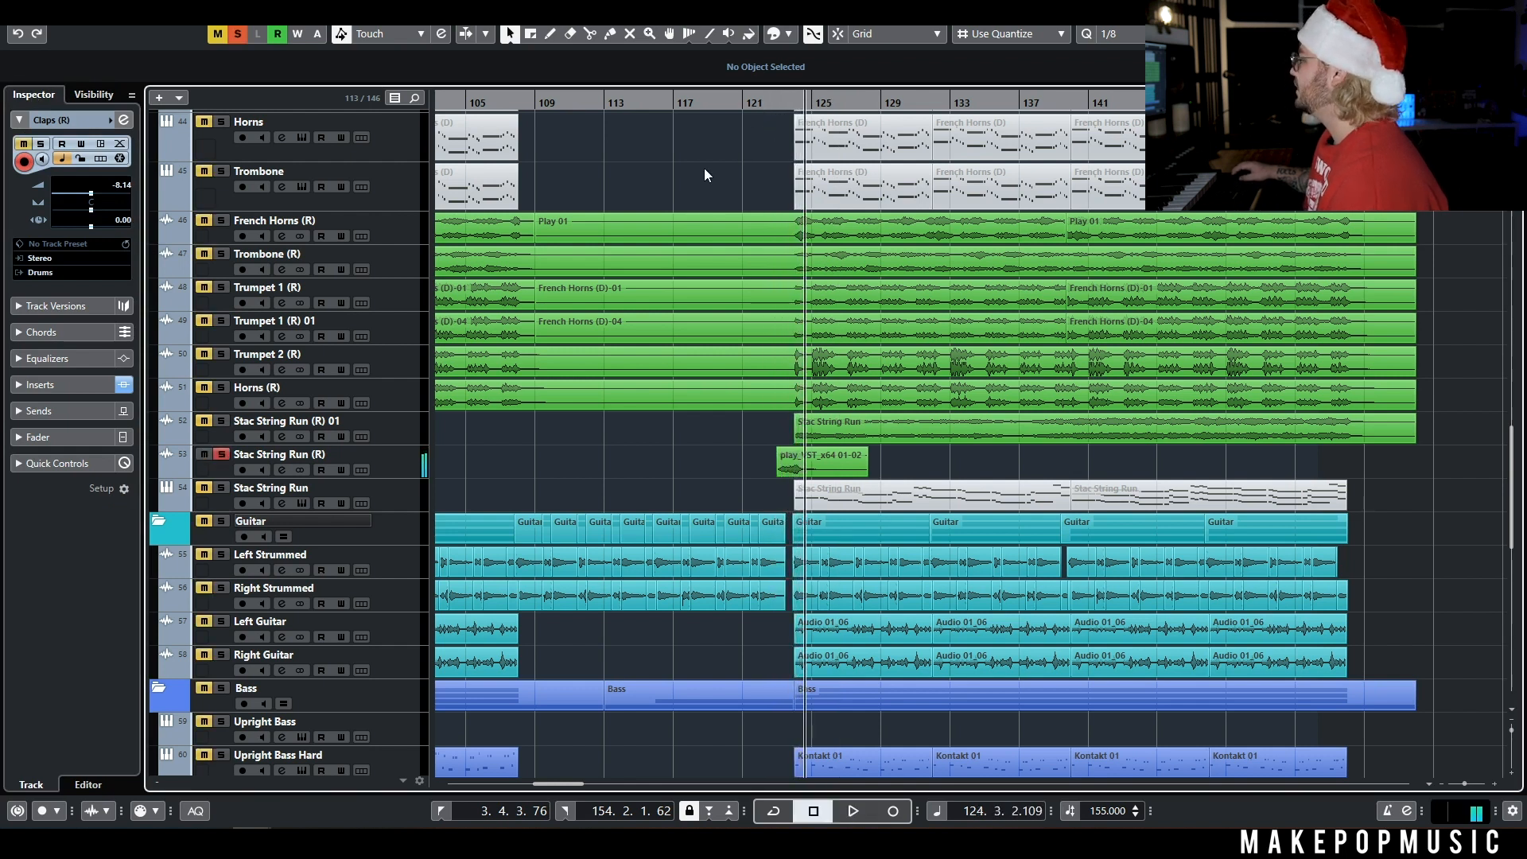
{"action": "left_click", "coordinate": [221, 454]}
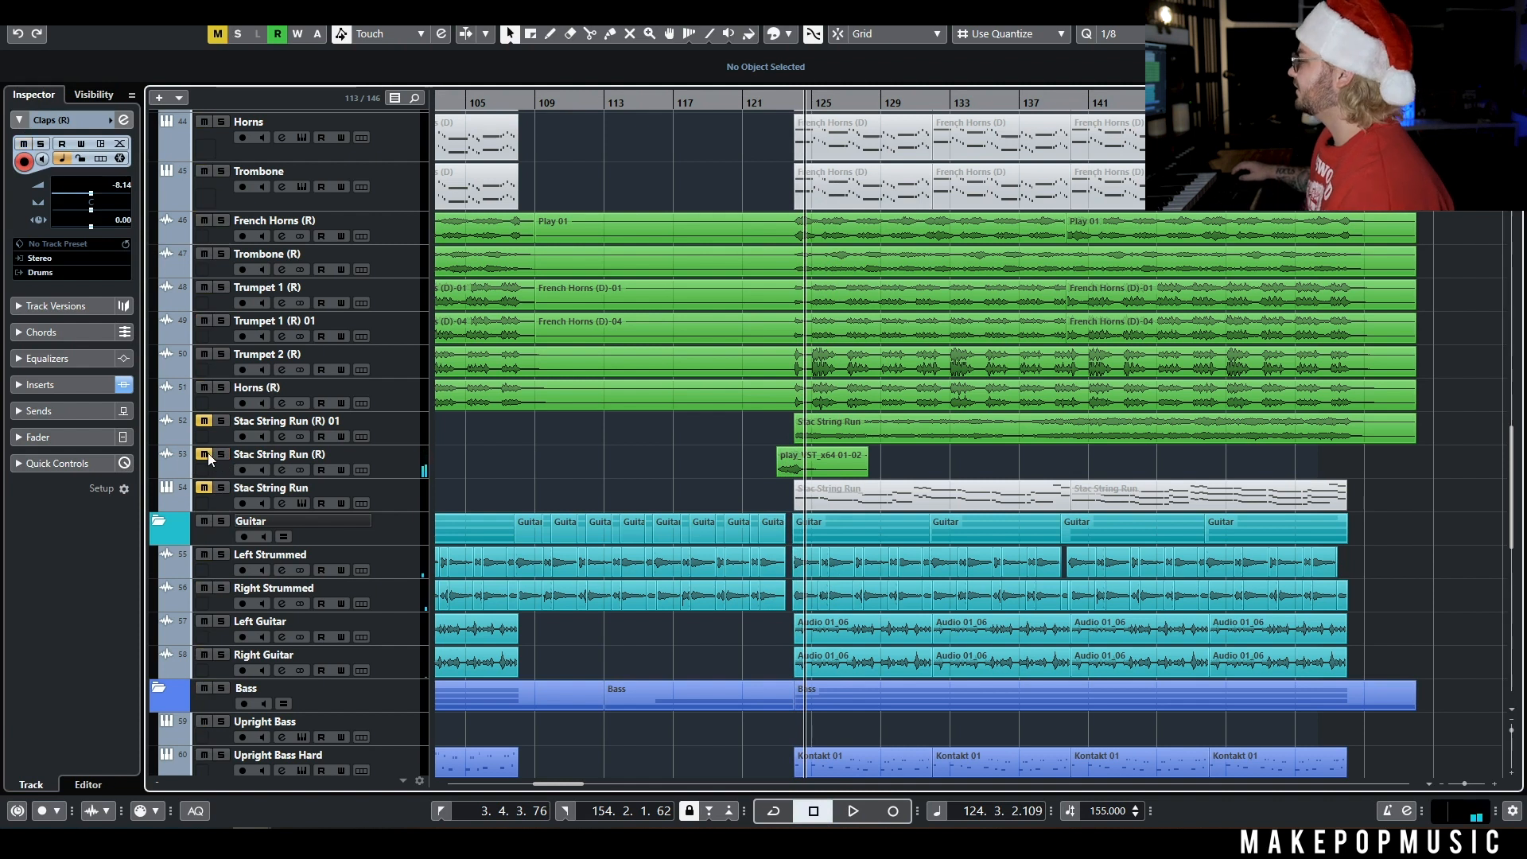
Select and unmute Stac String Run (R), and play it in the mix from about bar 120.
{"action": "left_click", "coordinate": [407, 465]}
{"action": "left_click_drag", "start_coordinate": [731, 96], "coordinate": [740, 98]}
{"action": "left_click_drag", "start_coordinate": [742, 104], "coordinate": [757, 112]}
{"action": "key", "text": "space"}
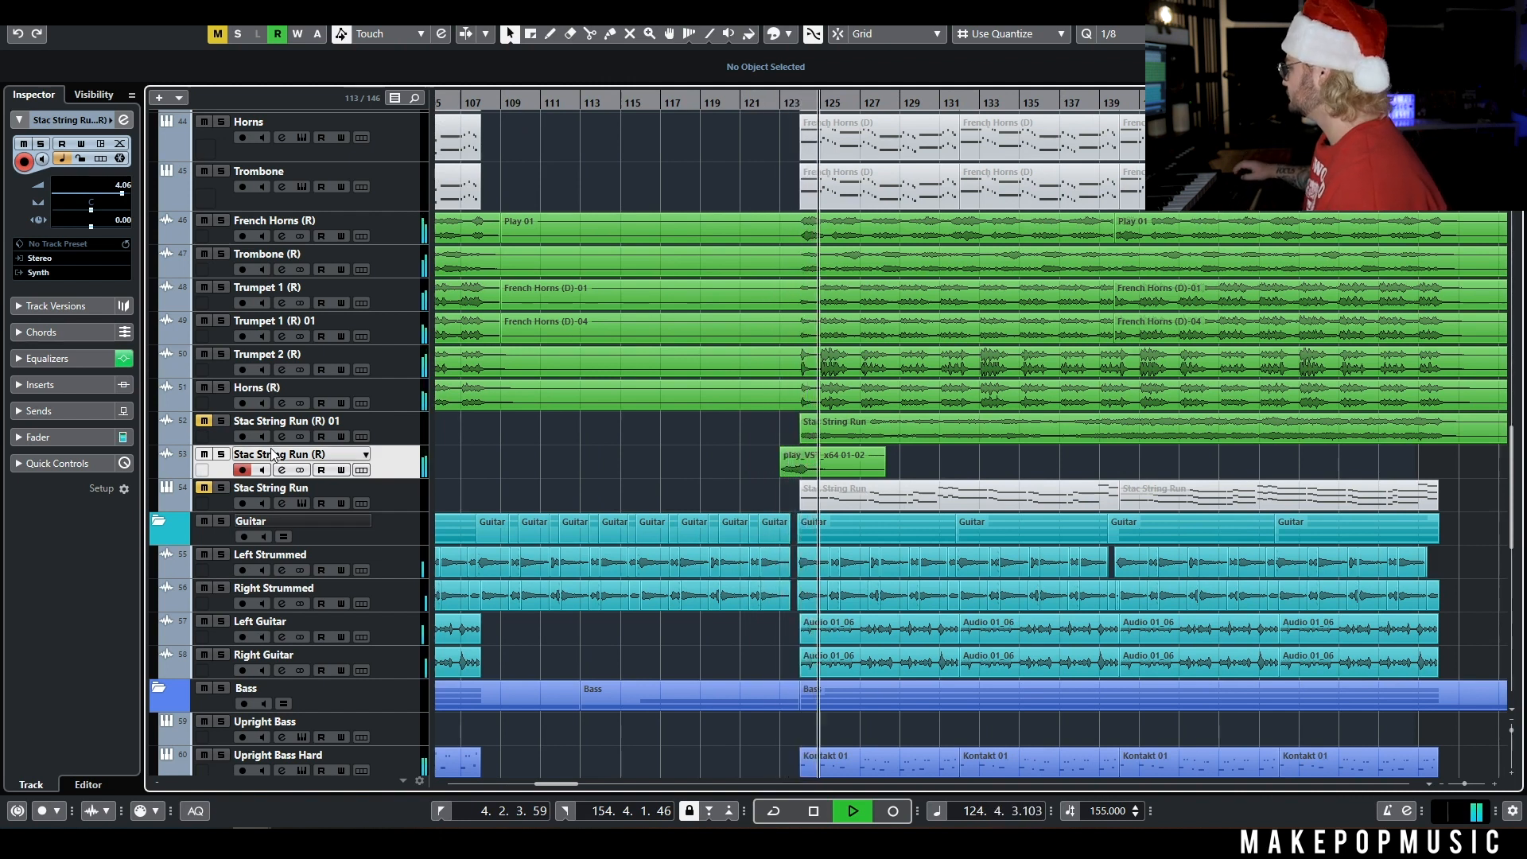
{"action": "key", "text": "space"}
Unmute Stac String Run (R) 01, inspect the Stac String Run instrument, and play the string layers in the mix to about bar 129.
{"action": "left_click", "coordinate": [204, 421]}
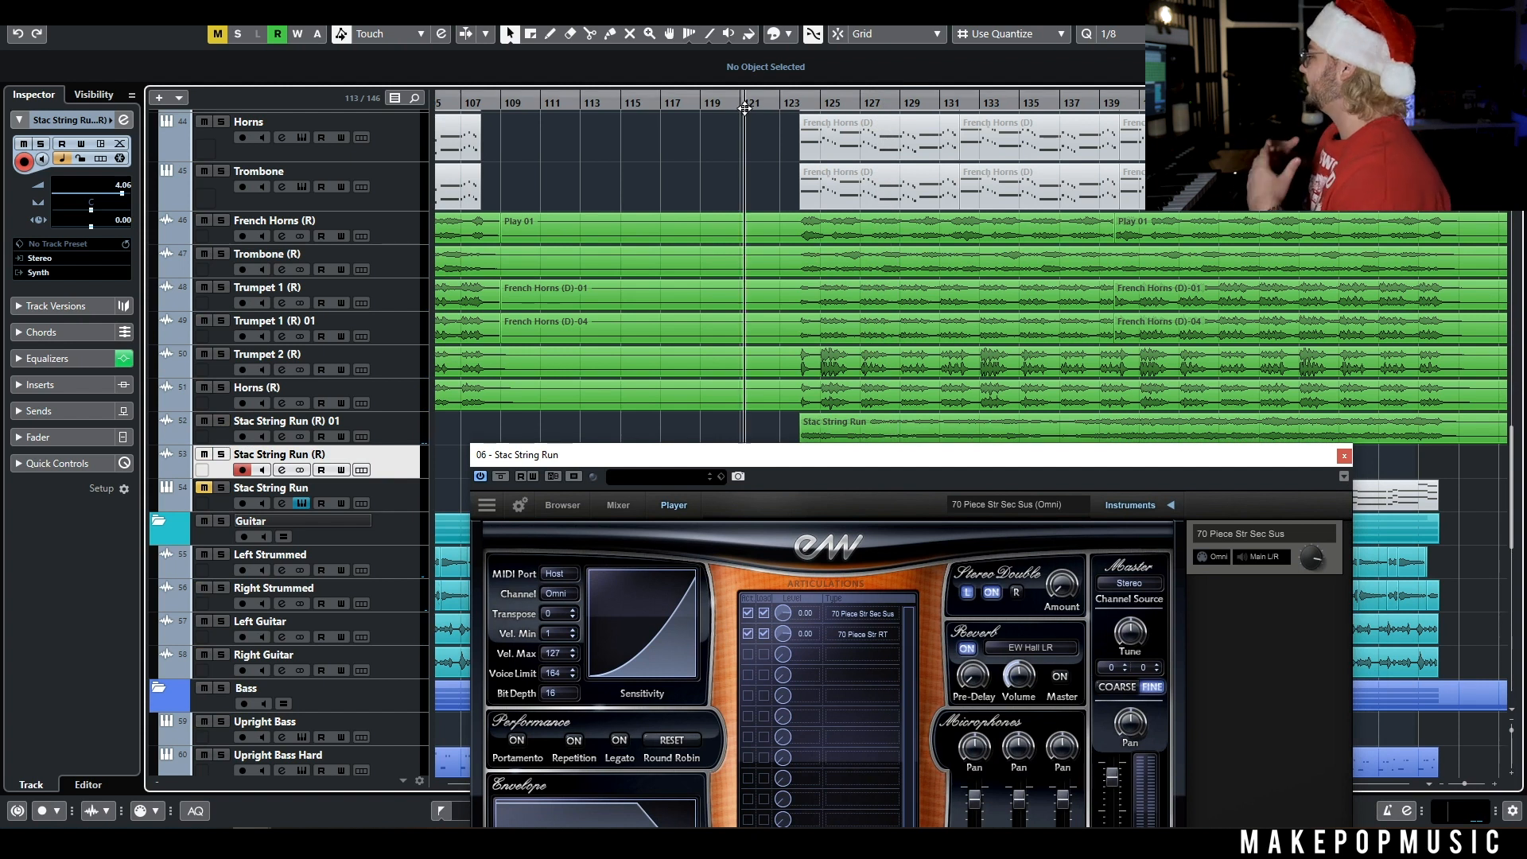
{"action": "left_click_drag", "start_coordinate": [1253, 468], "coordinate": [1192, 503]}
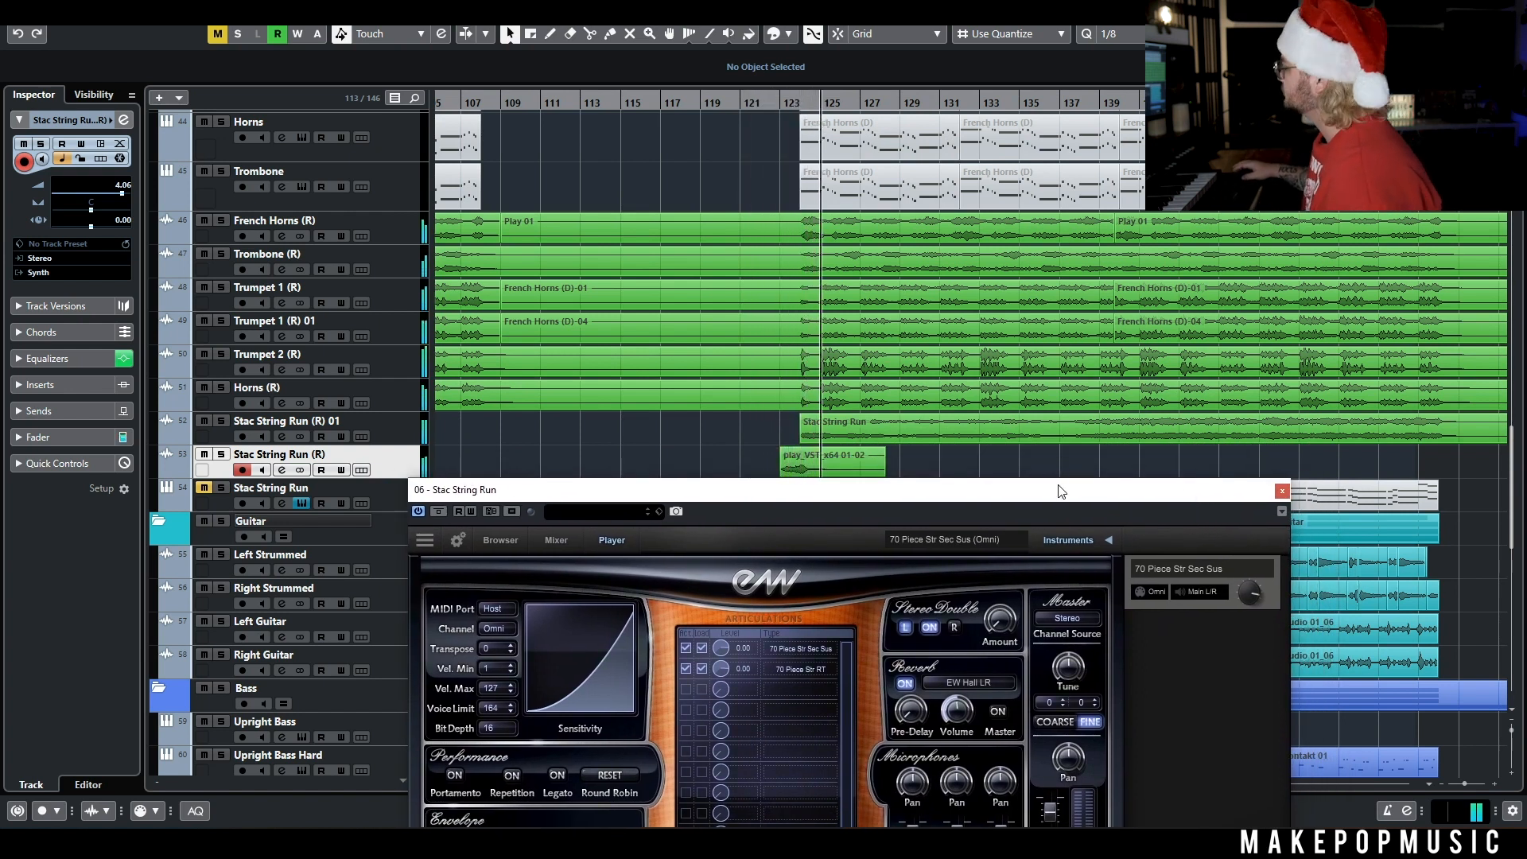
{"action": "left_click", "coordinate": [1282, 491]}
{"action": "scroll", "coordinate": [985, 414], "scroll_direction": "down", "scroll_amount": 8}
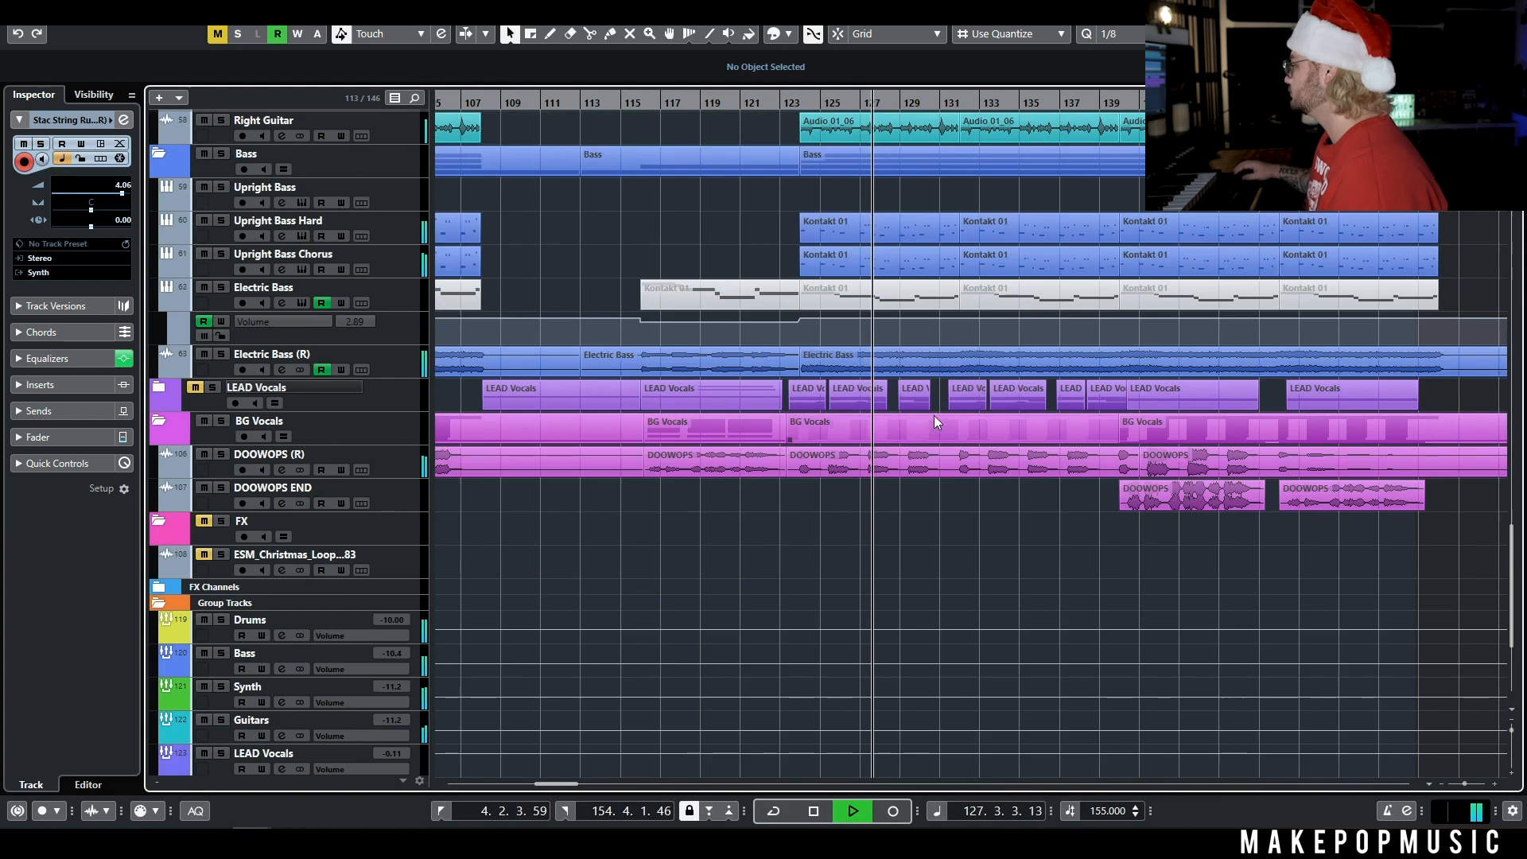
{"action": "scroll", "coordinate": [850, 515], "scroll_direction": "down", "scroll_amount": 2}
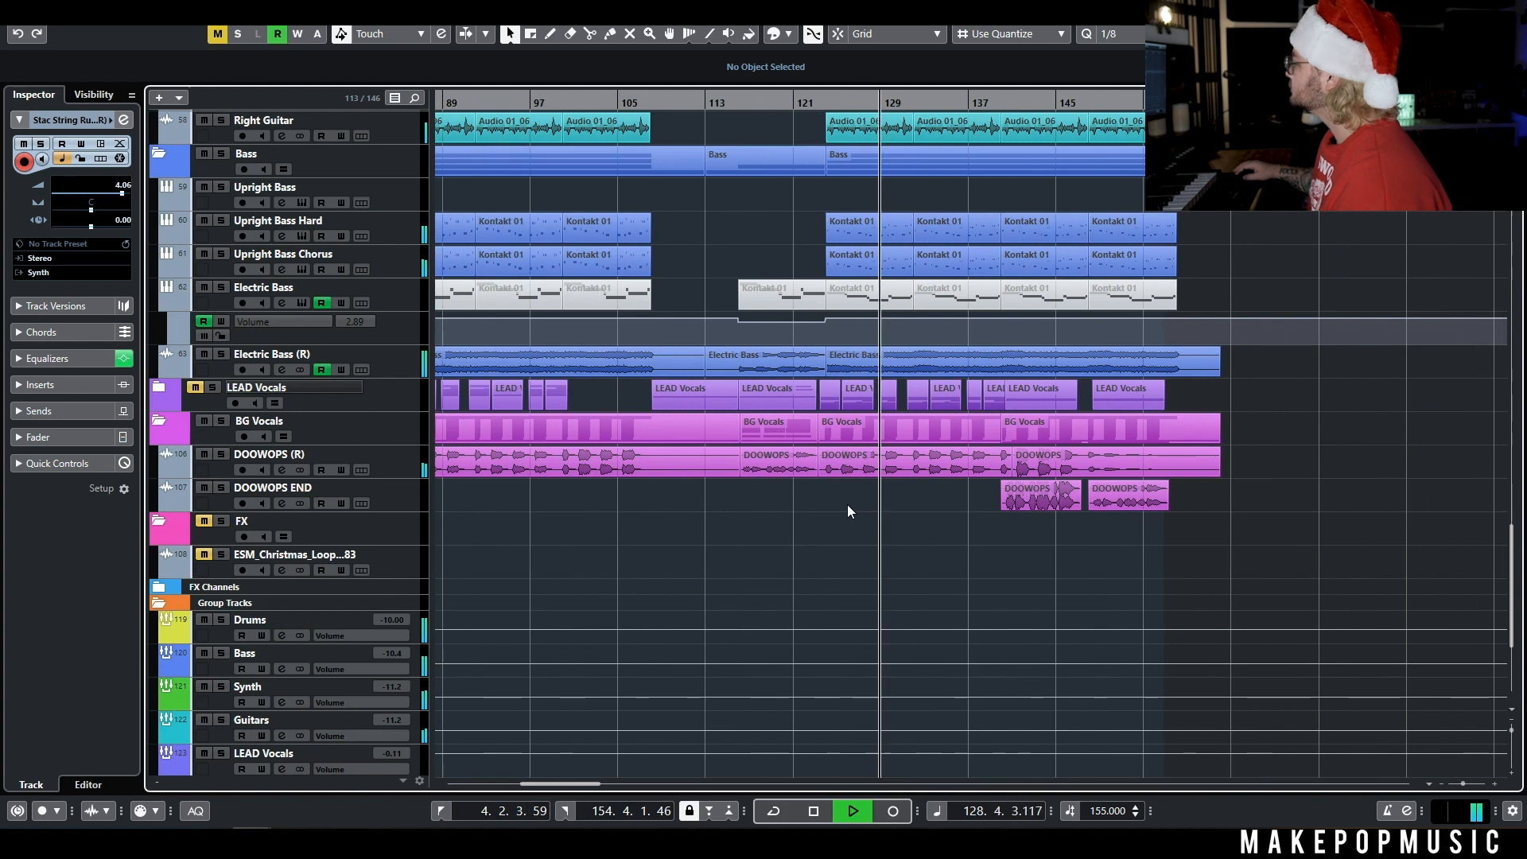
{"action": "key", "text": "space"}
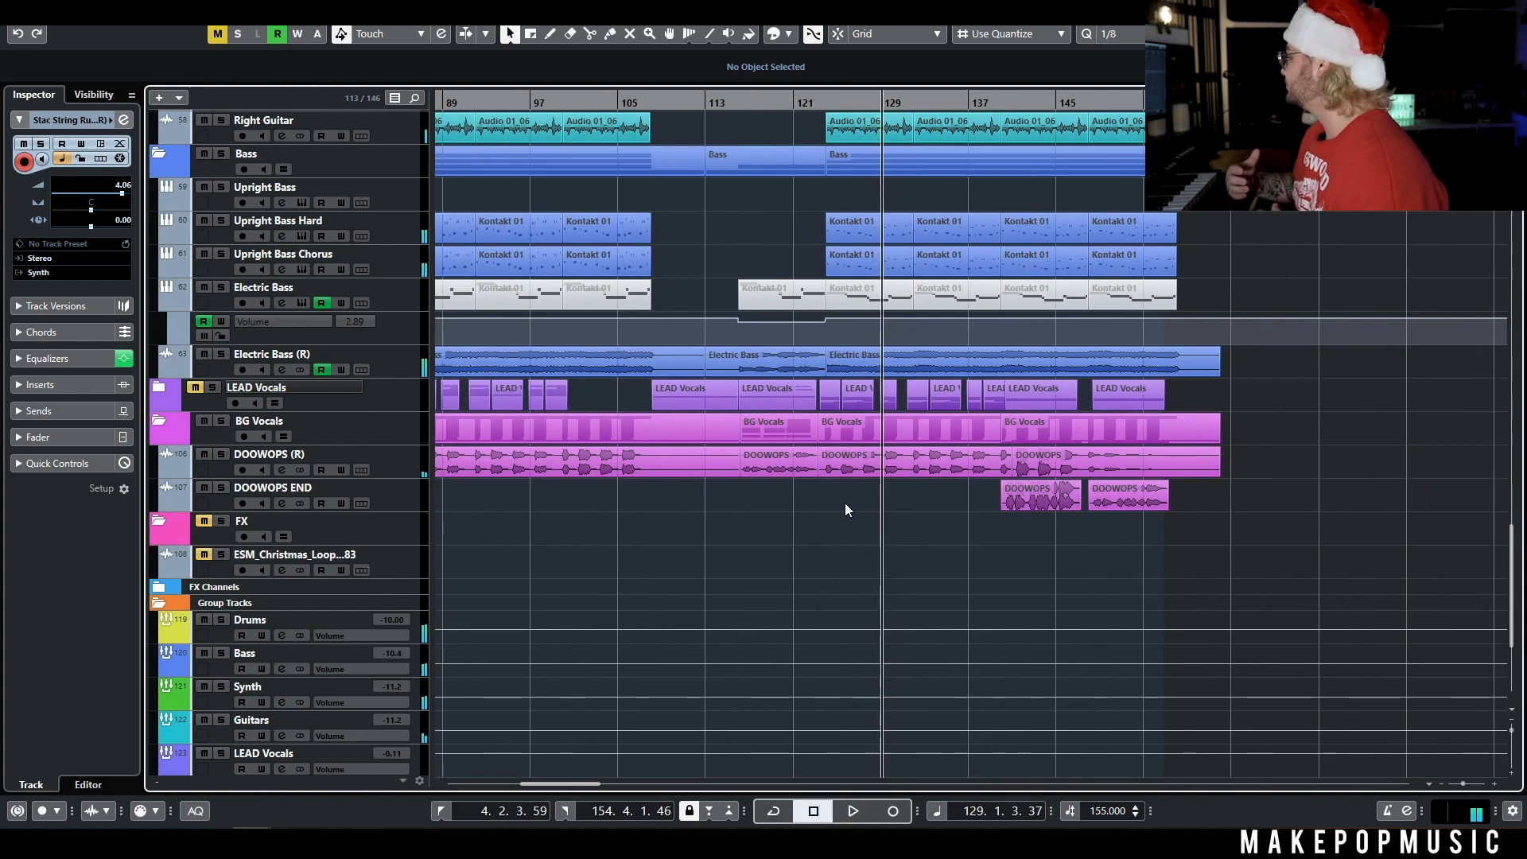
Select the LEAD Vocals folder and expand it to show its individual vocal tracks.
{"action": "scroll", "coordinate": [843, 477], "scroll_direction": "down", "scroll_amount": 3}
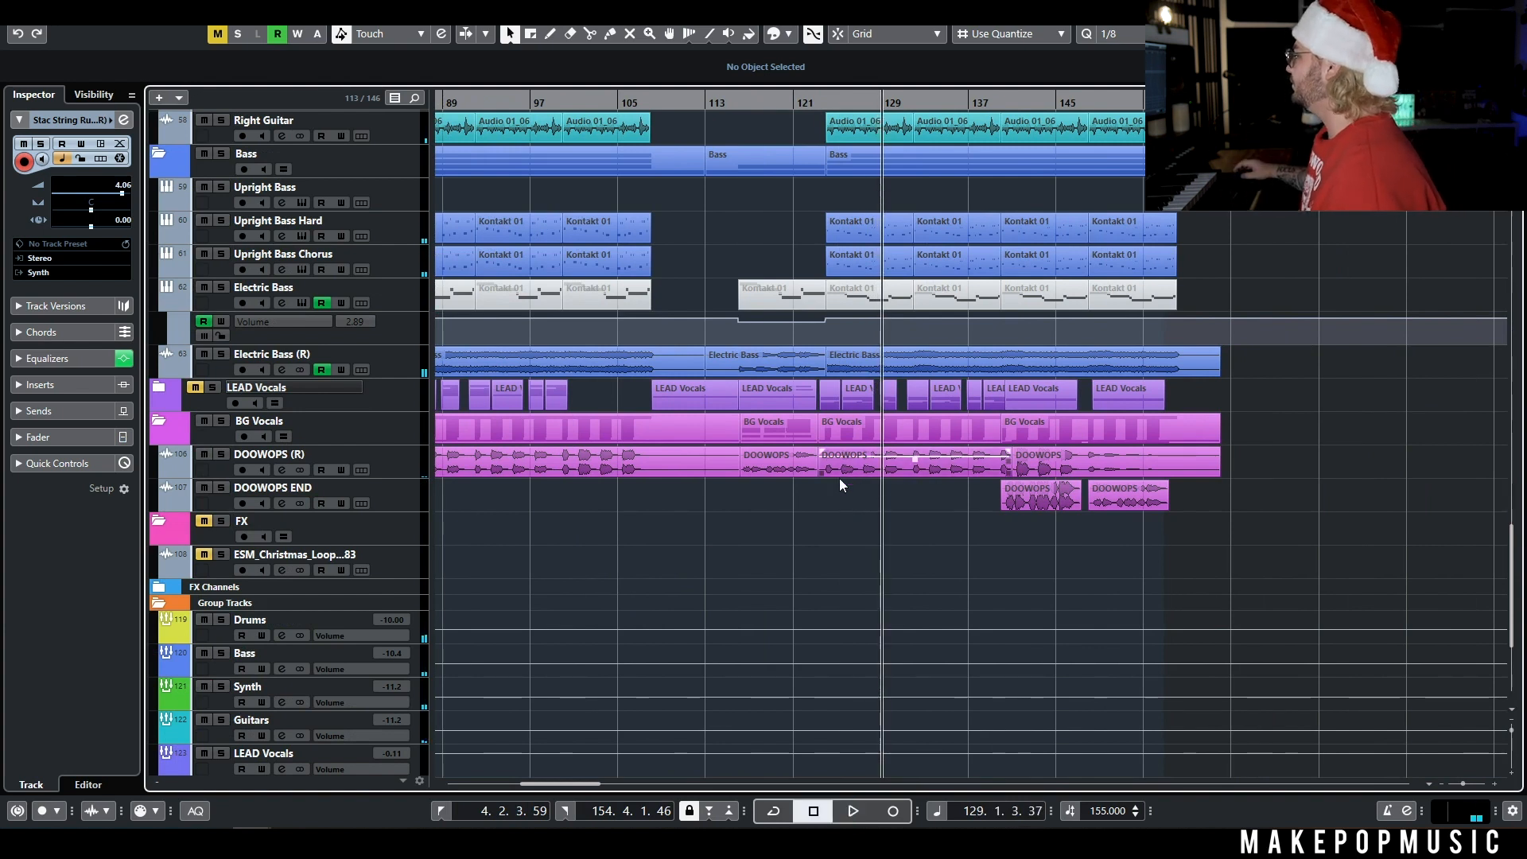
{"action": "scroll", "coordinate": [763, 477], "scroll_direction": "up", "scroll_amount": 8}
{"action": "scroll", "coordinate": [764, 483], "scroll_direction": "down", "scroll_amount": 3}
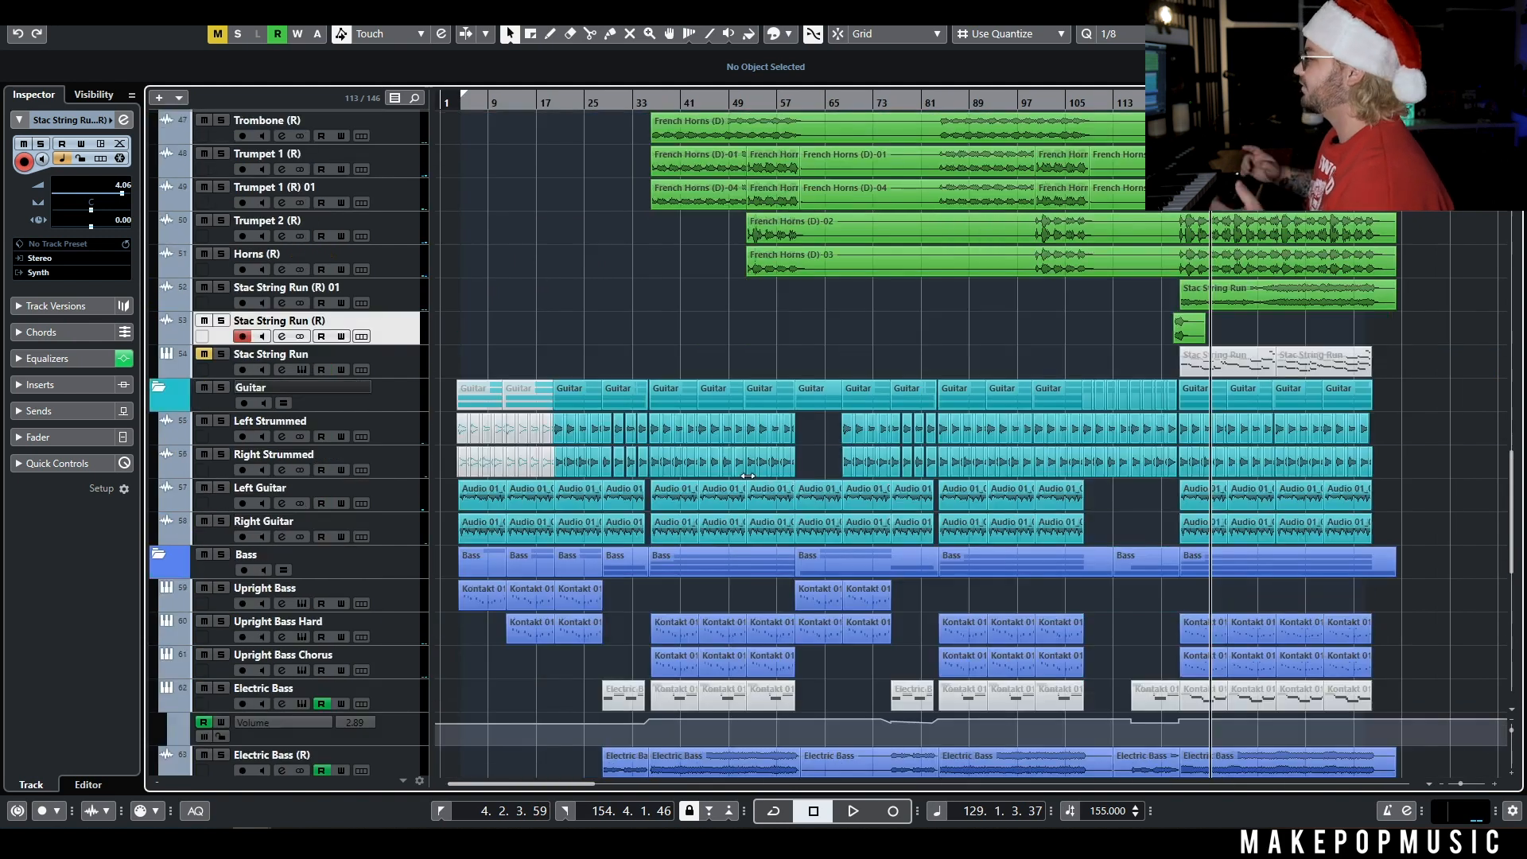
{"action": "scroll", "coordinate": [748, 476], "scroll_direction": "up", "scroll_amount": 6}
{"action": "scroll", "coordinate": [717, 450], "scroll_direction": "down", "scroll_amount": 3}
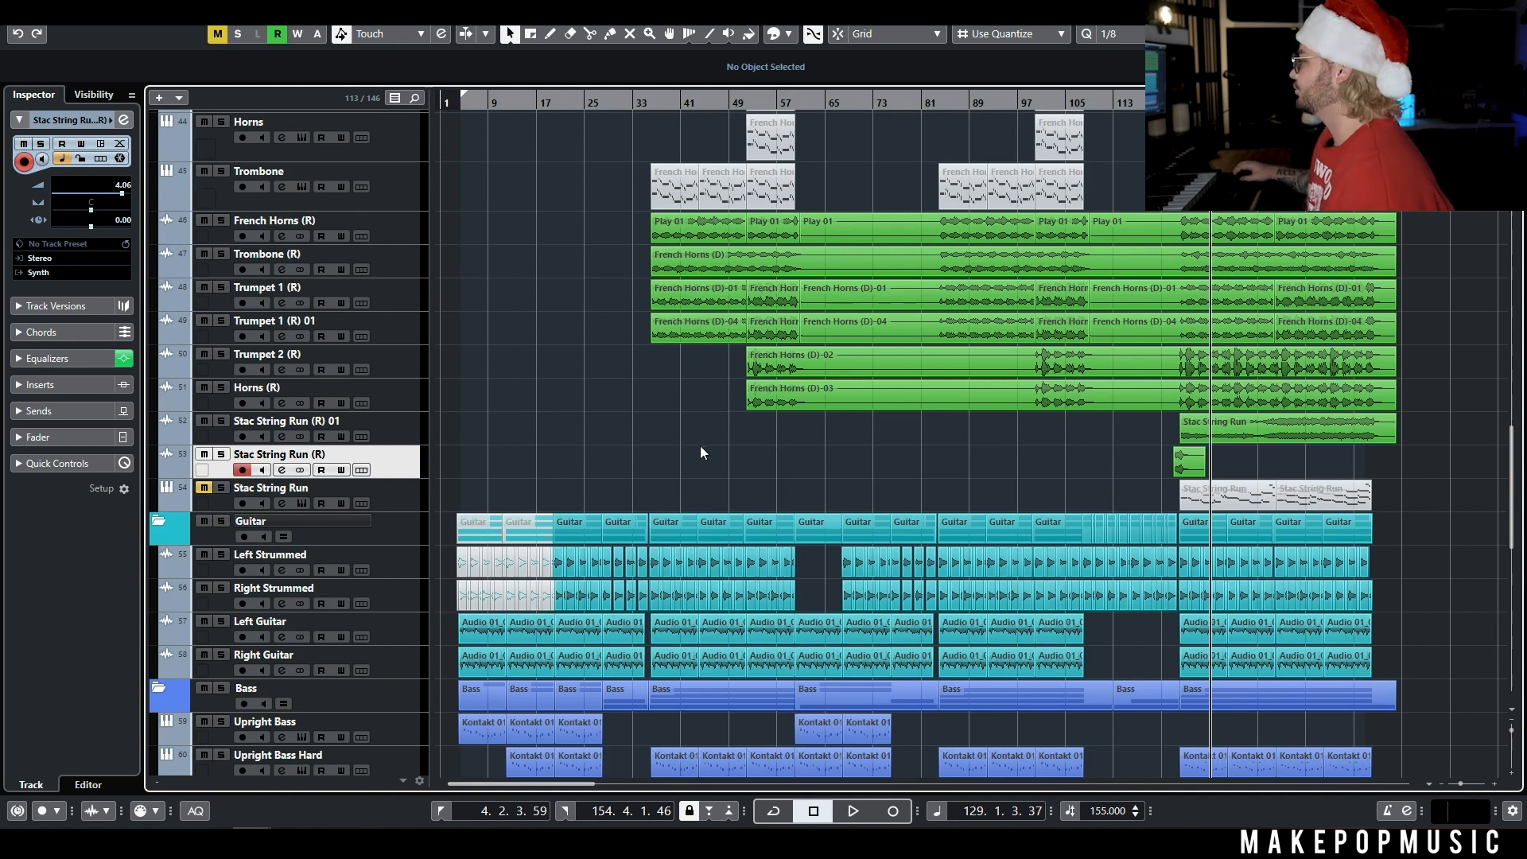
{"action": "scroll", "coordinate": [700, 444], "scroll_direction": "down", "scroll_amount": 12}
{"action": "left_click", "coordinate": [401, 268]}
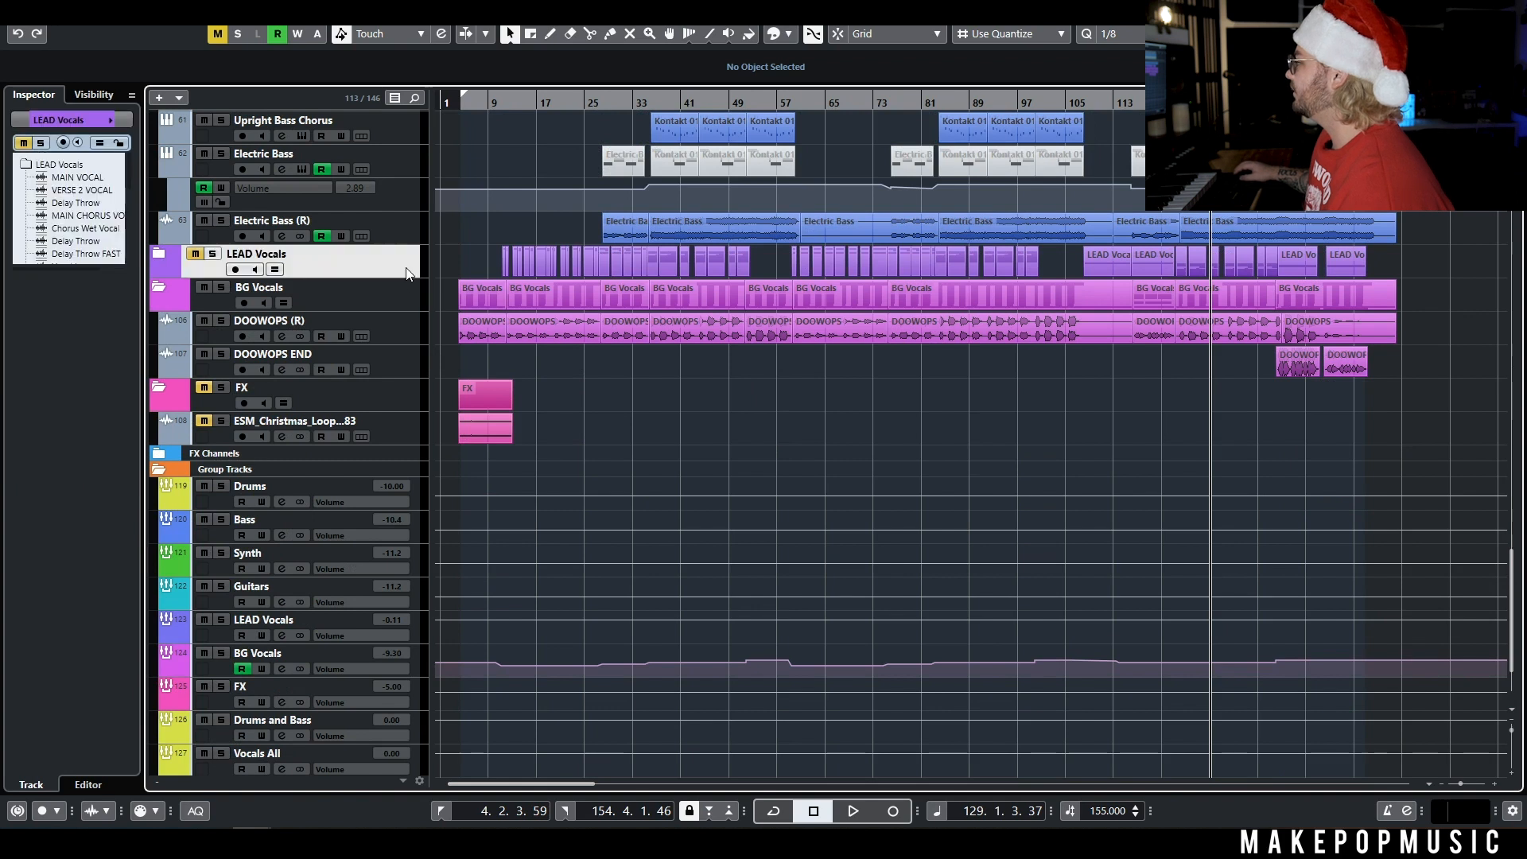
{"action": "left_click", "coordinate": [163, 253]}
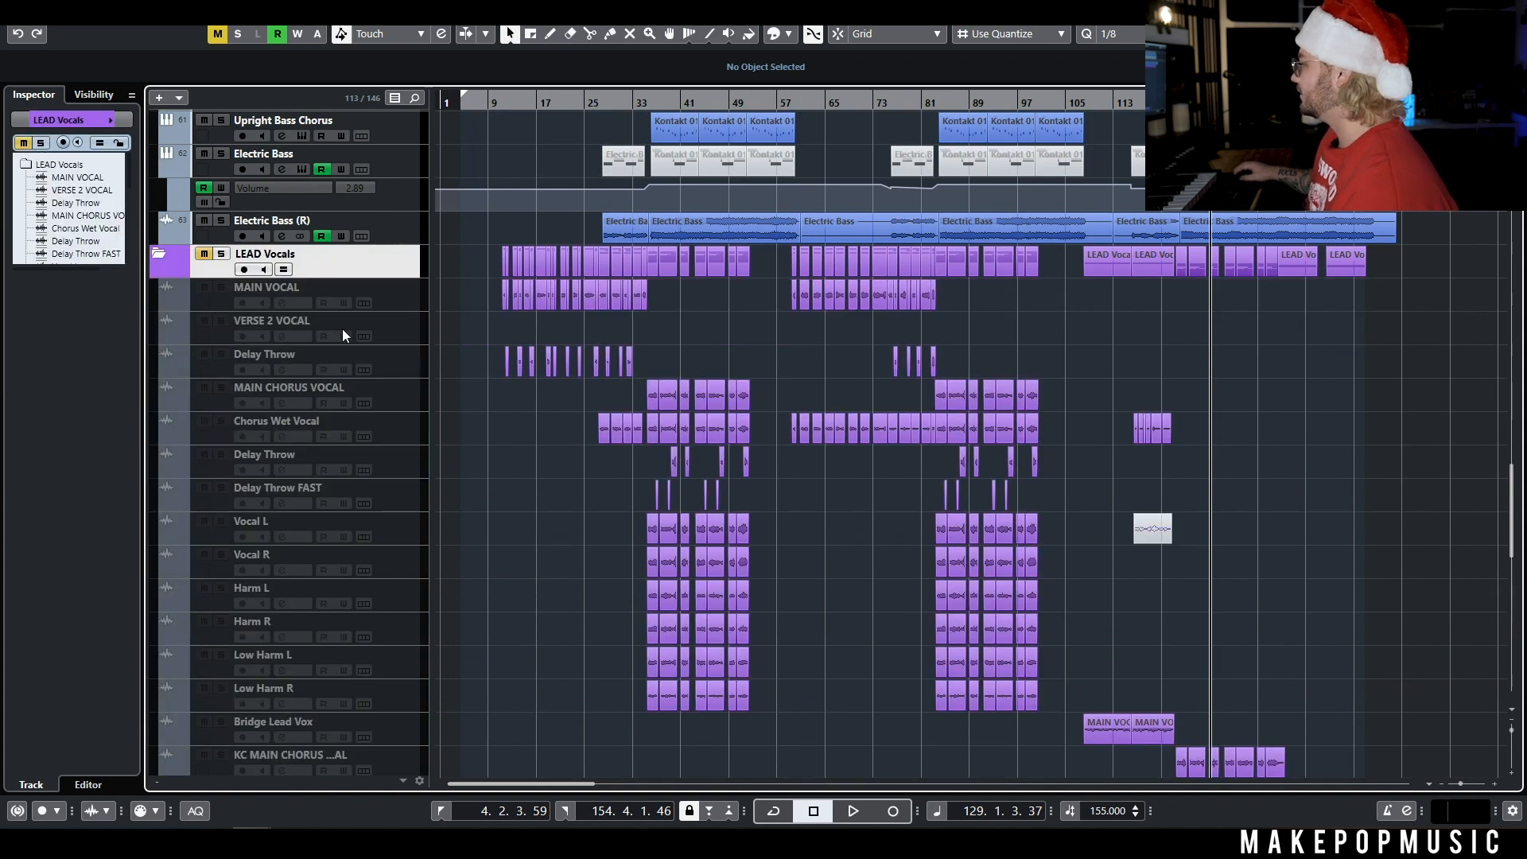
Unmute the LEAD Vocals folder and select the opening events on the MAIN VOCAL track, starting at bar 11.
{"action": "scroll", "coordinate": [629, 431], "scroll_direction": "up", "scroll_amount": 4}
{"action": "left_click", "coordinate": [629, 431]}
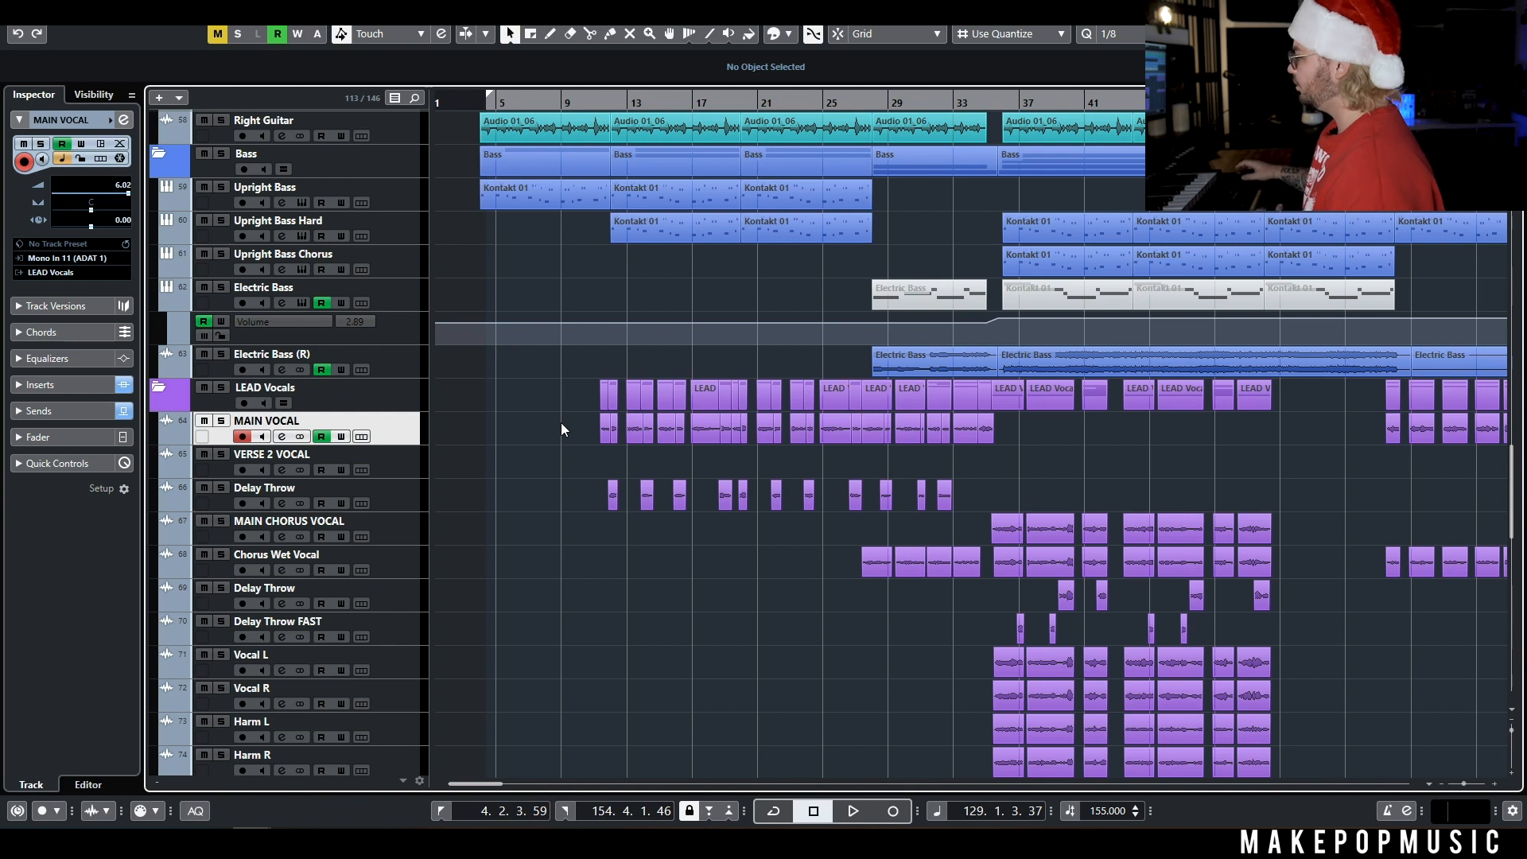
{"action": "left_click_drag", "start_coordinate": [560, 429], "coordinate": [720, 436]}
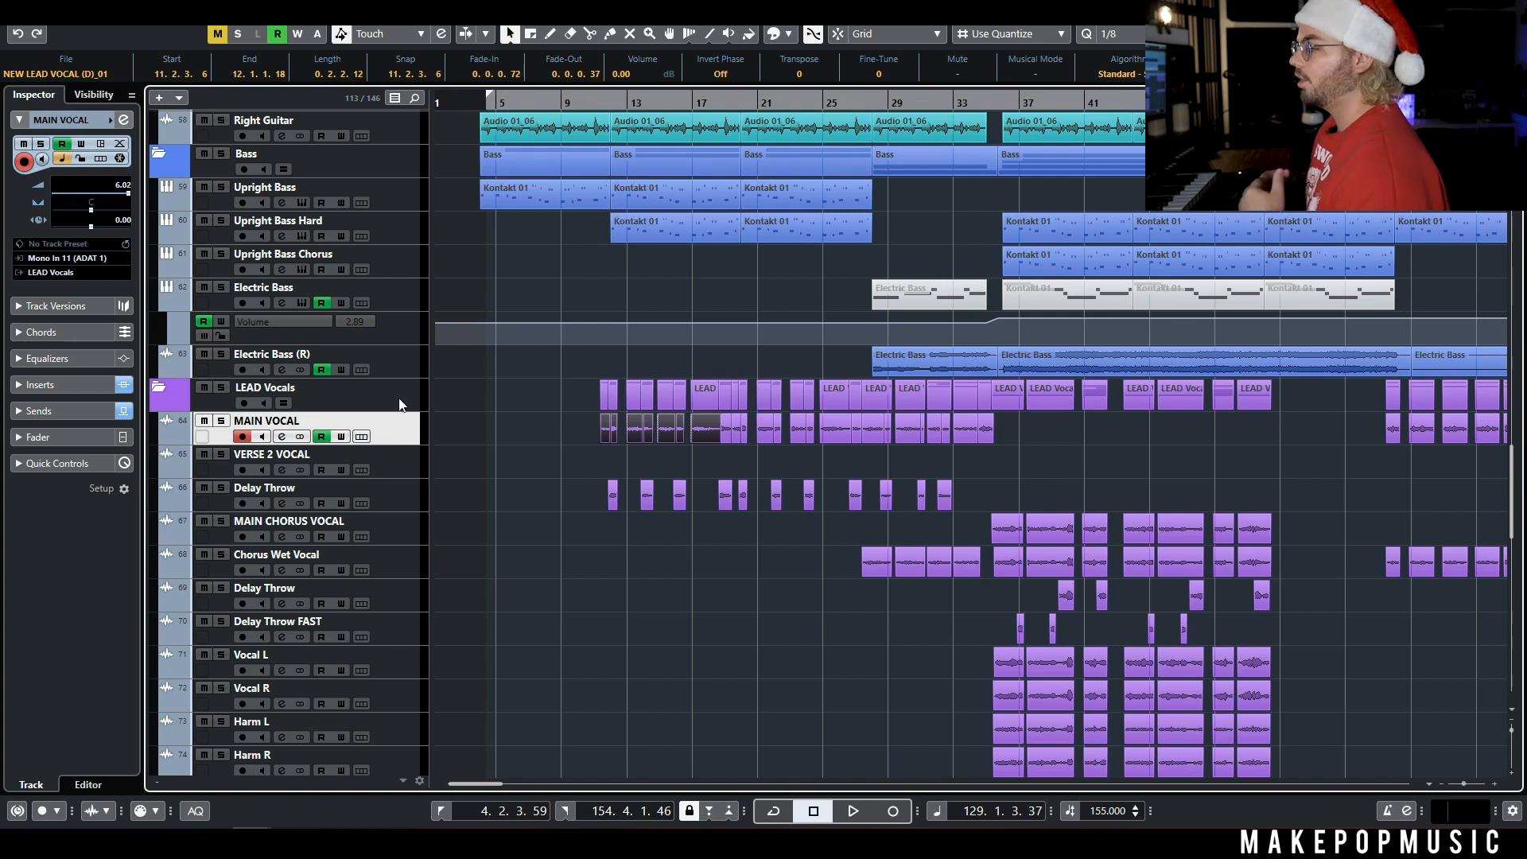
Deselect the vocal events, play MAIN VOCAL soloed from about bar 11, and continue it in the full mix to about bar 15.
{"action": "left_click", "coordinate": [570, 429]}
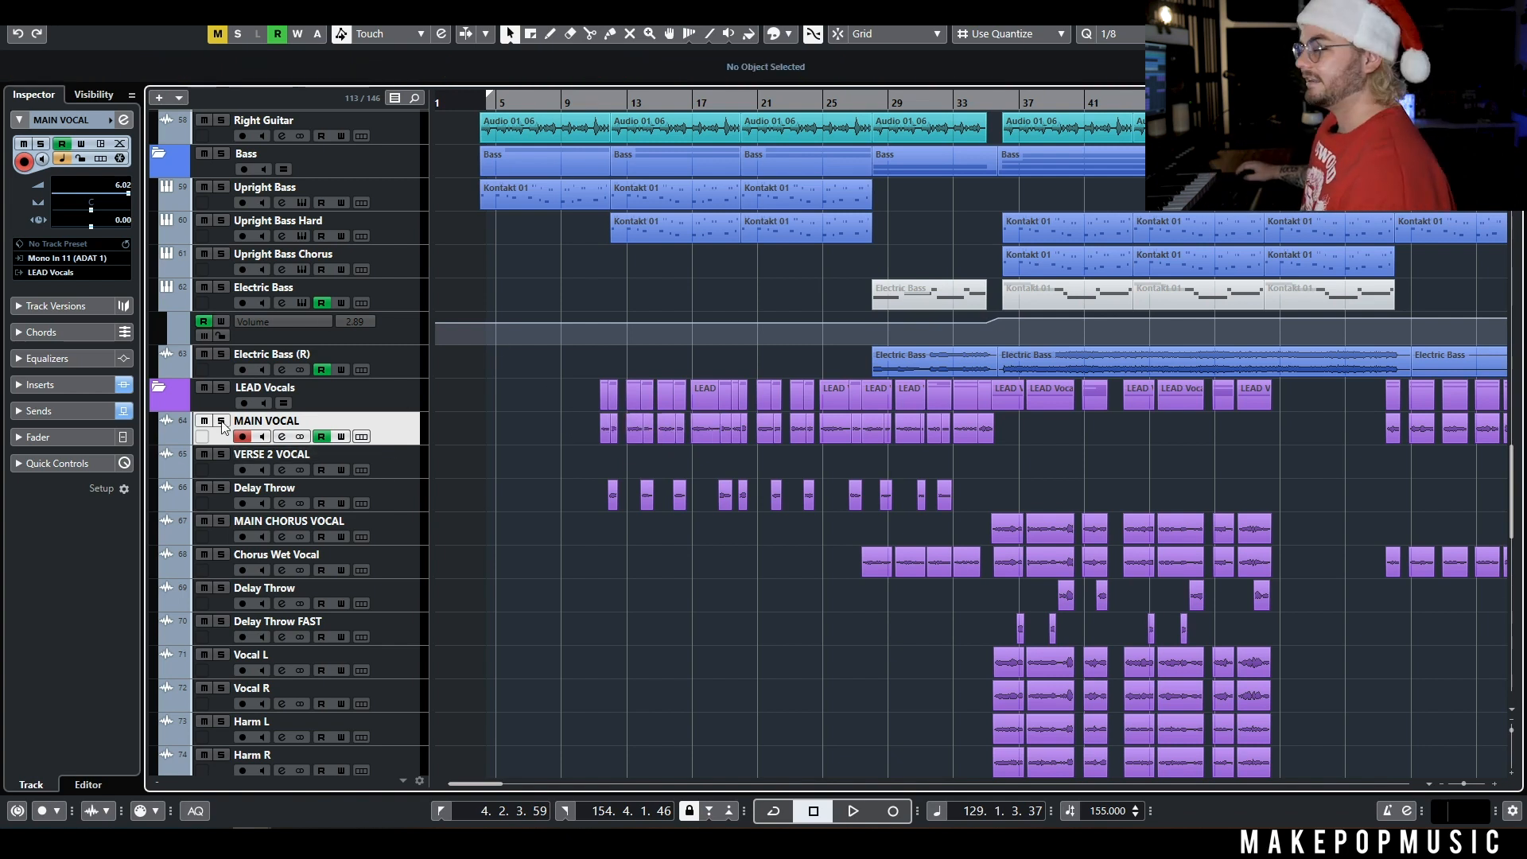
{"action": "scroll", "coordinate": [584, 437], "scroll_direction": "right", "scroll_amount": 3}
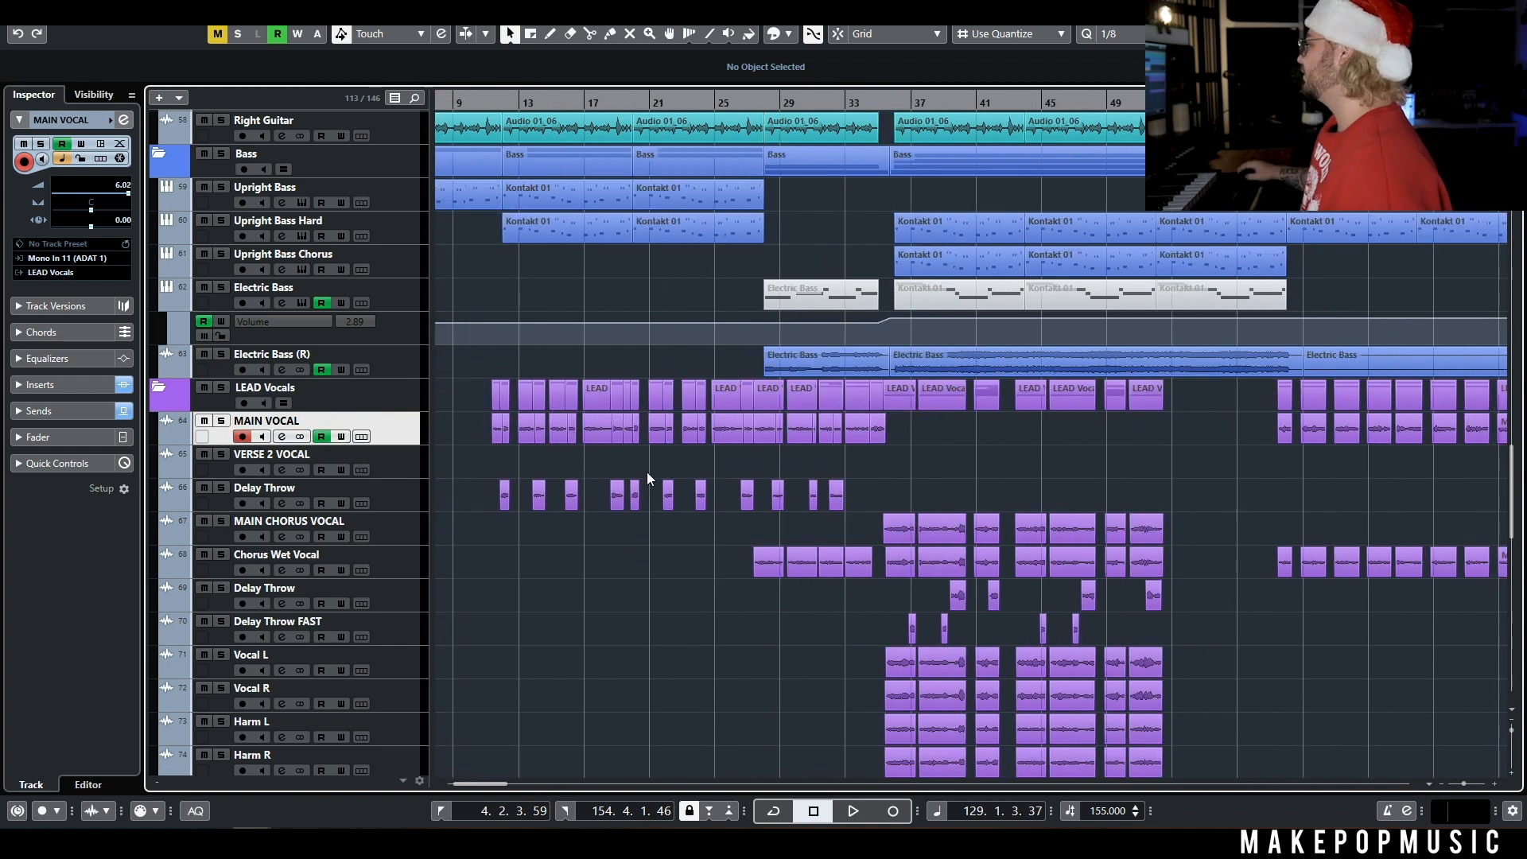
{"action": "key", "text": "g"}
{"action": "key", "text": "g"}
{"action": "key", "text": "g"}
{"action": "key", "text": "g"}
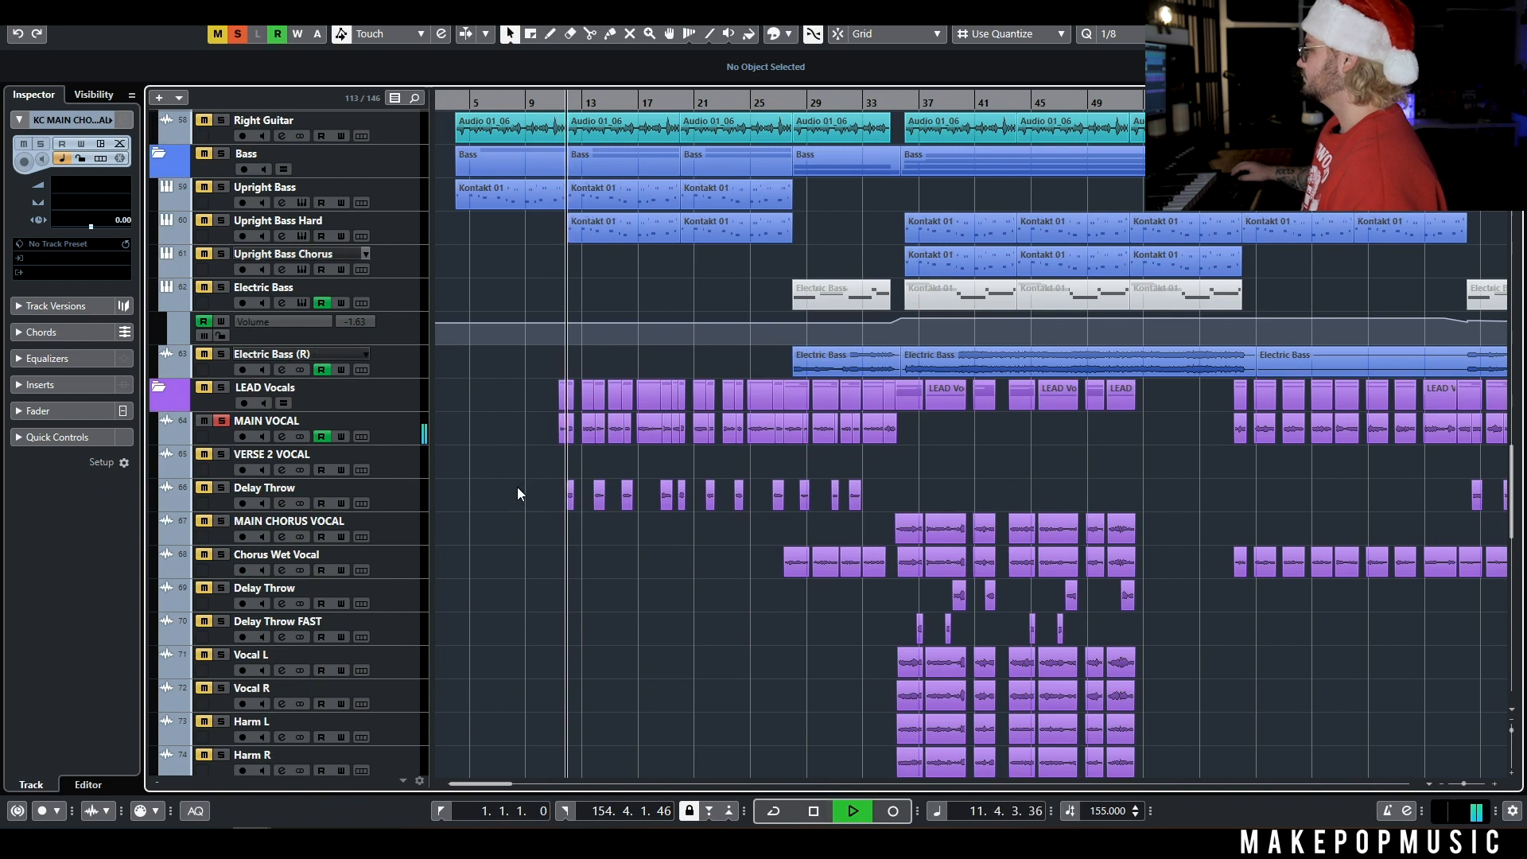
{"action": "left_click", "coordinate": [221, 420]}
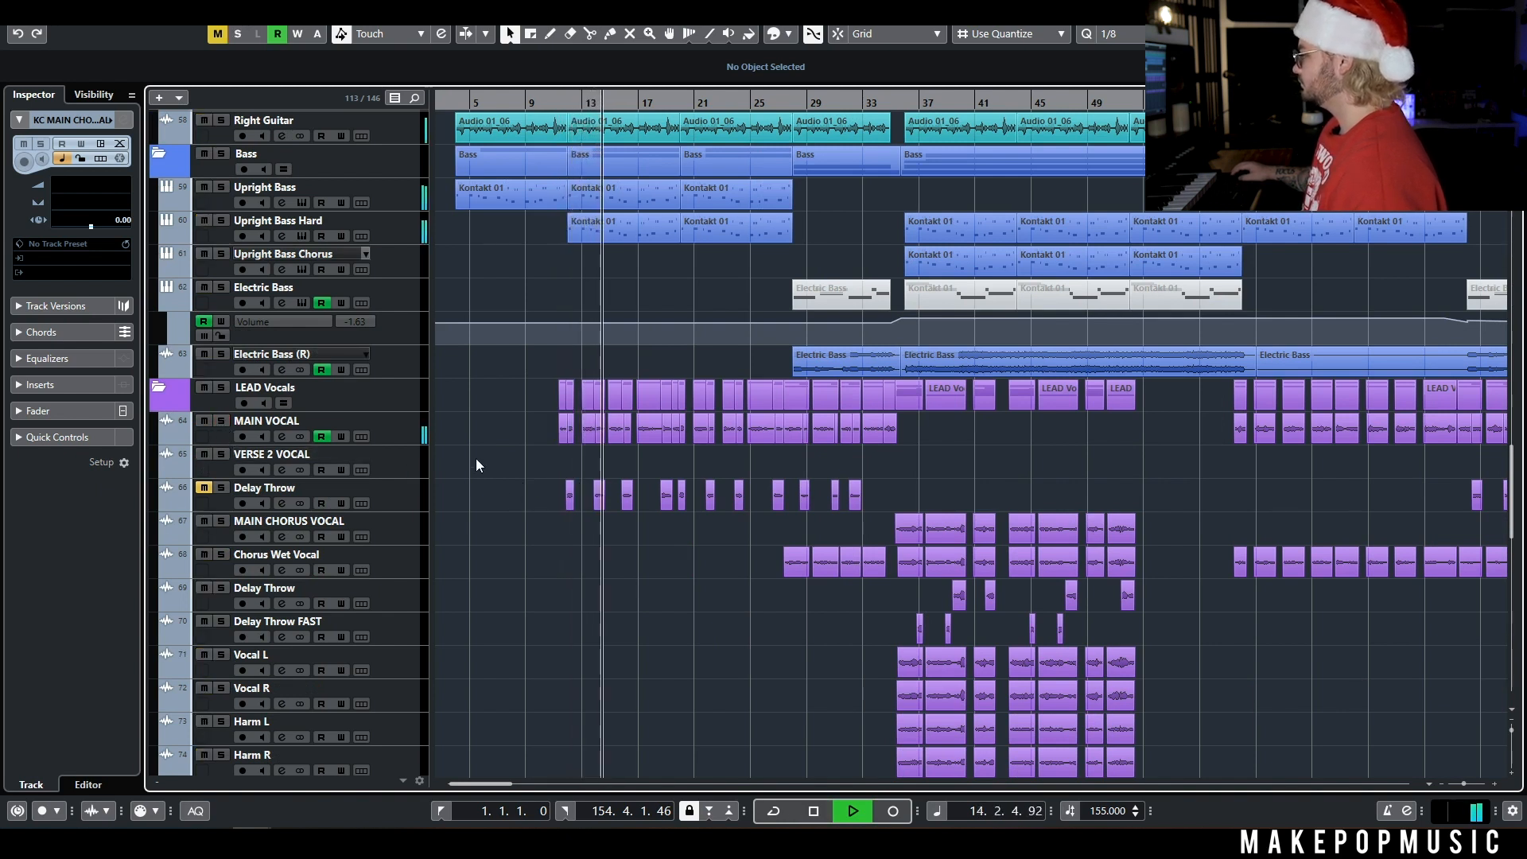
{"action": "key", "text": "space"}
Inspect the insert plugins and sends in the MAIN VOCAL channel settings, and close them.
{"action": "left_click", "coordinate": [278, 437]}
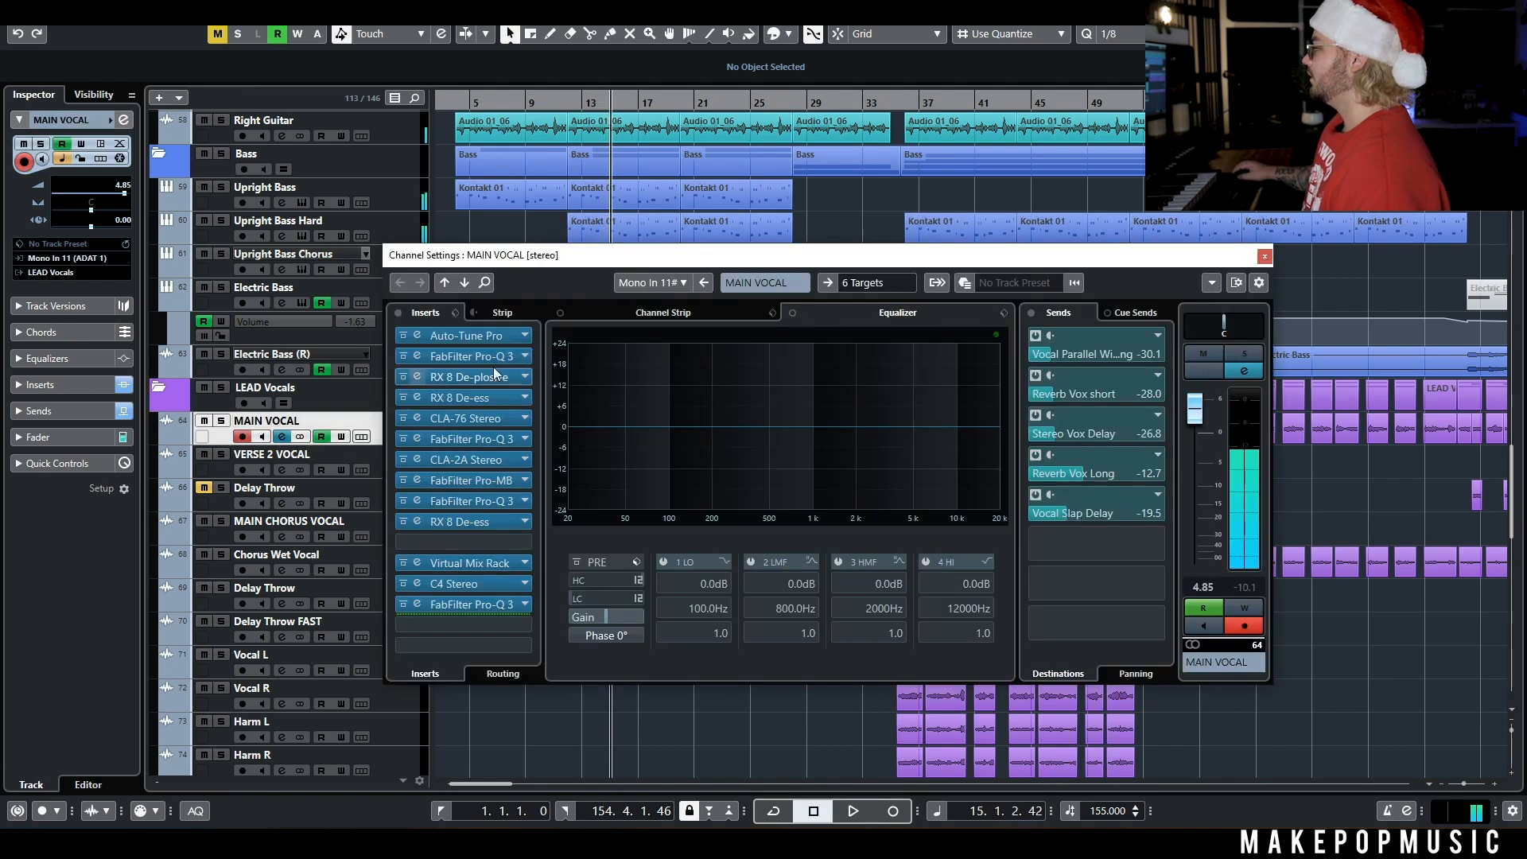
{"action": "left_click_drag", "start_coordinate": [519, 263], "coordinate": [634, 202]}
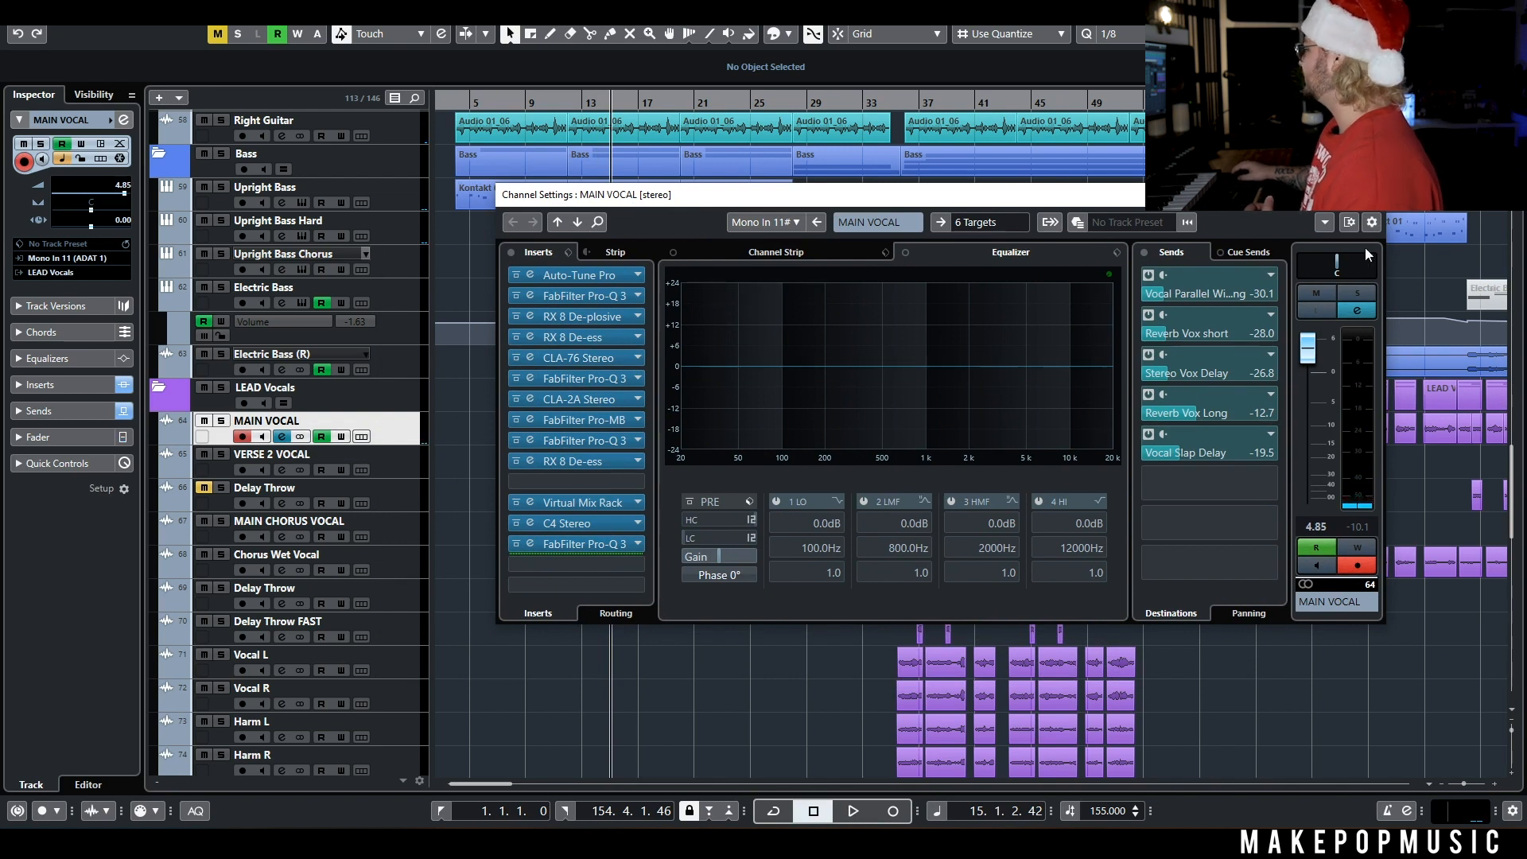
{"action": "left_click", "coordinate": [1380, 212]}
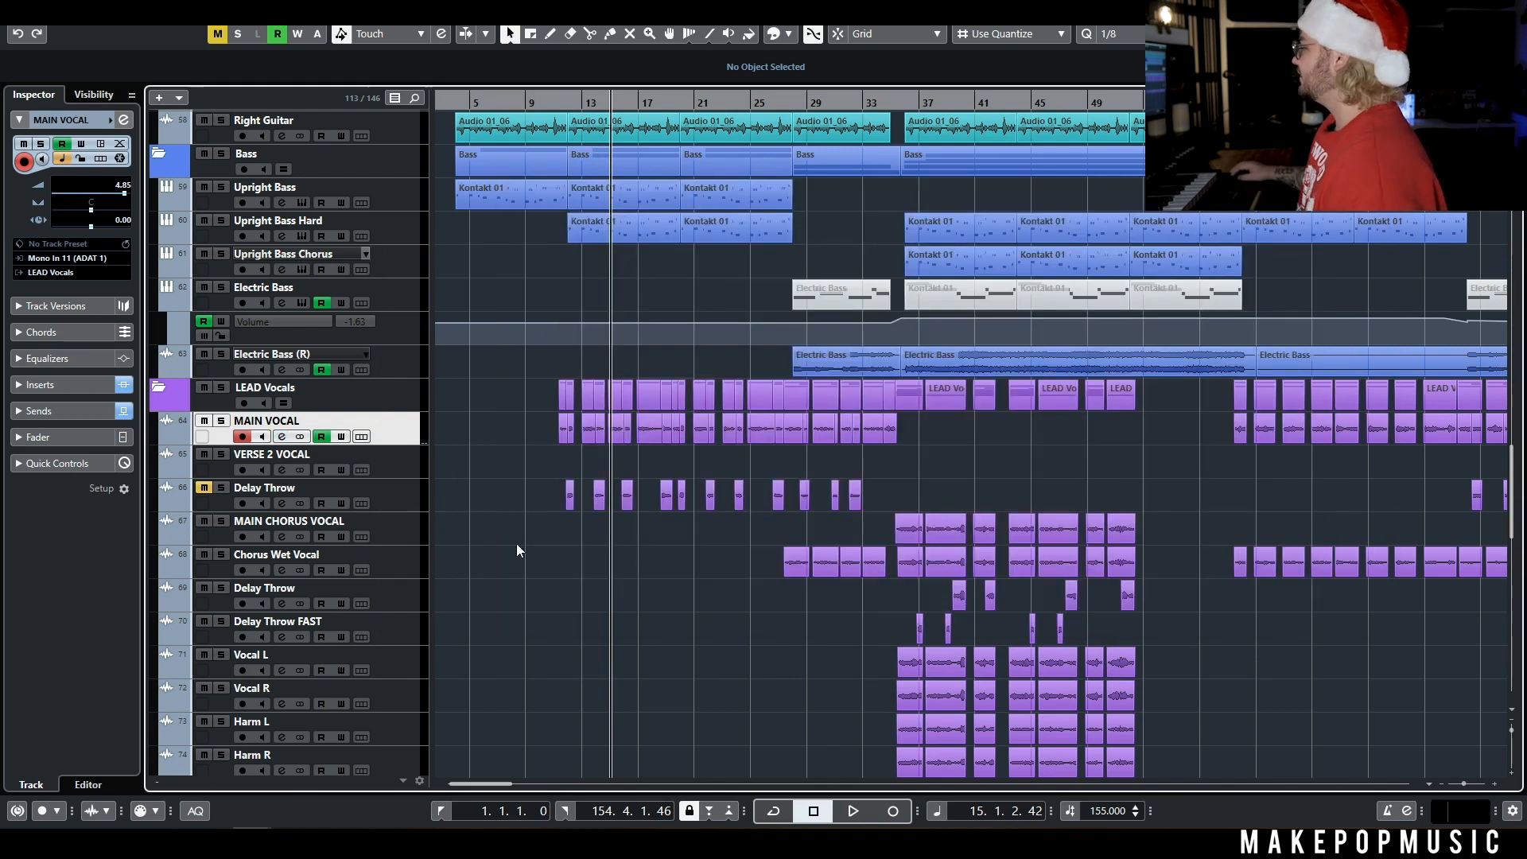
Unmute the first Delay Throw track and move it directly below MAIN VOCAL.
{"action": "left_click", "coordinate": [204, 488]}
{"action": "left_click_drag", "start_coordinate": [261, 489], "coordinate": [291, 475]}
{"action": "left_click", "coordinate": [221, 474]}
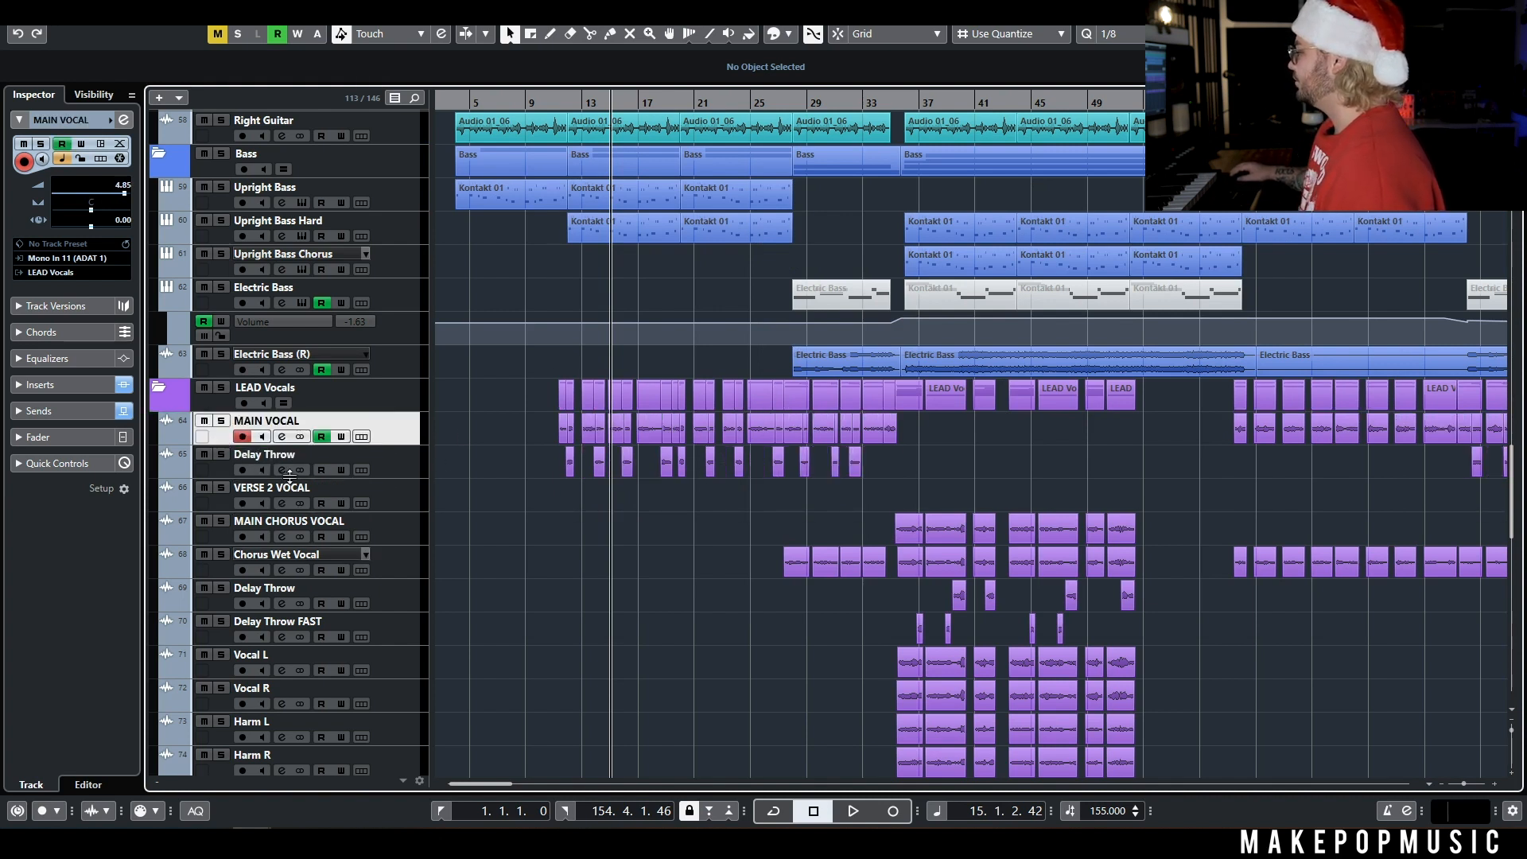
Solo Delay Throw together with MAIN VOCAL and play the two tracks to about bar 15.
{"action": "left_click", "coordinate": [221, 454]}
{"action": "key", "text": "h"}
{"action": "key", "text": "h"}
{"action": "key", "text": "space"}
{"action": "left_click", "coordinate": [221, 421]}
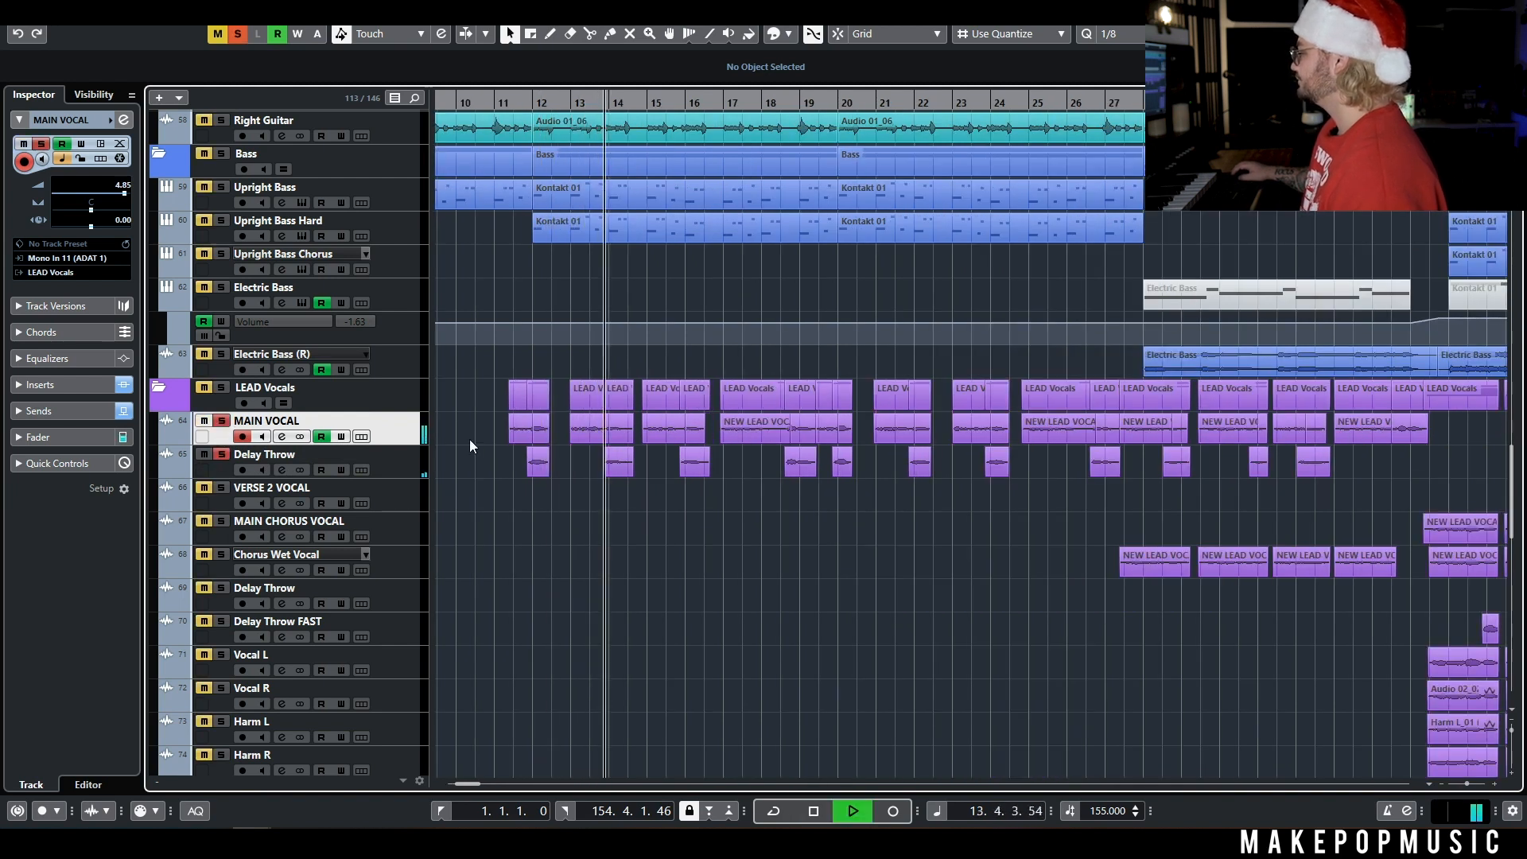
{"action": "key", "text": "space"}
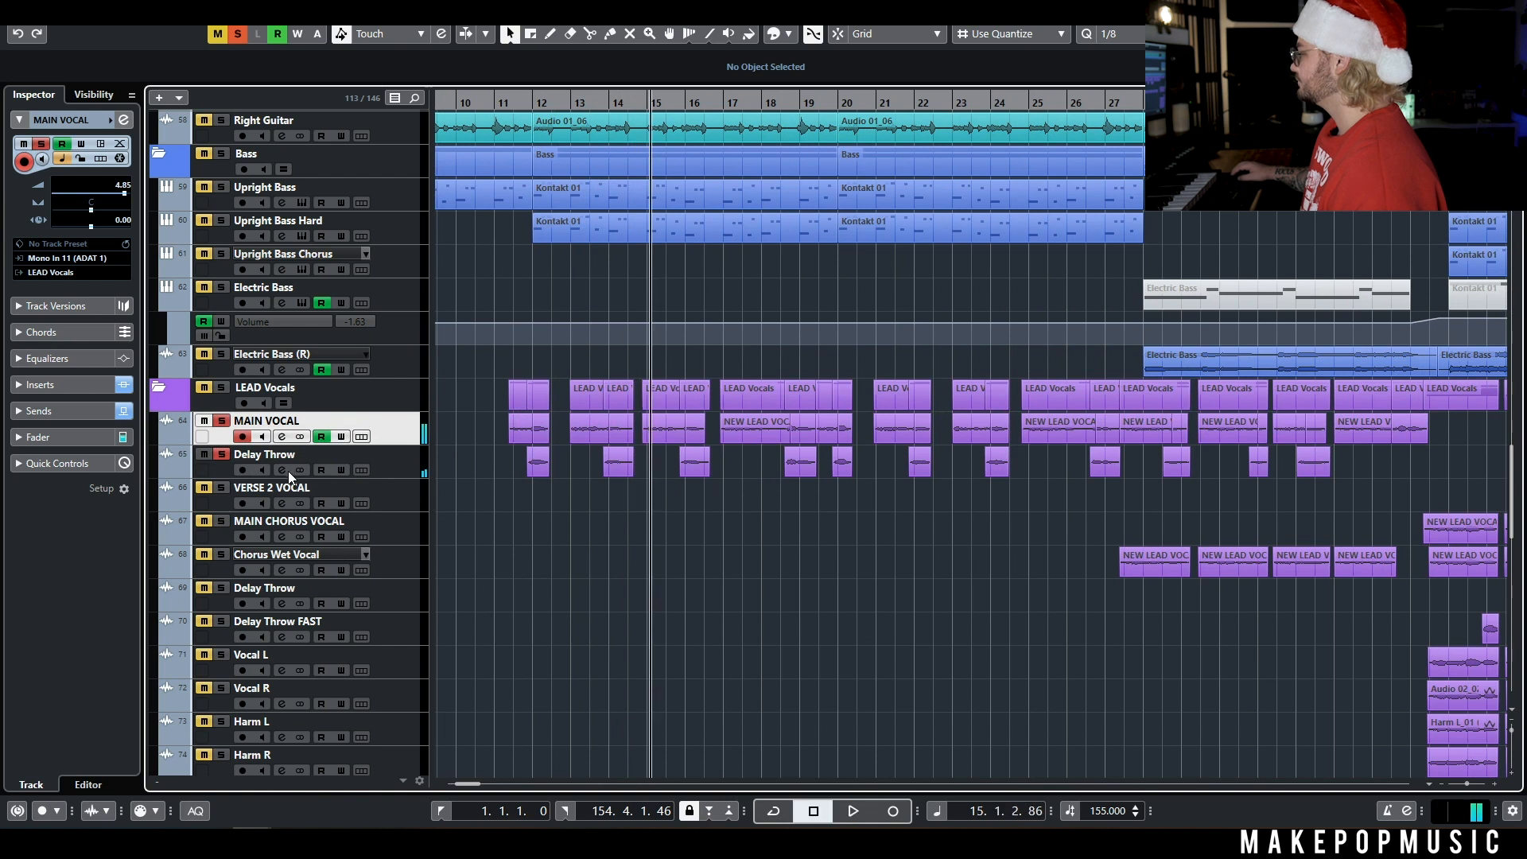
Inspect the Repeater delay plugin on the Delay Throw channel, and unsolo MAIN VOCAL and Delay Throw.
{"action": "left_click", "coordinate": [283, 469]}
{"action": "left_click", "coordinate": [593, 524]}
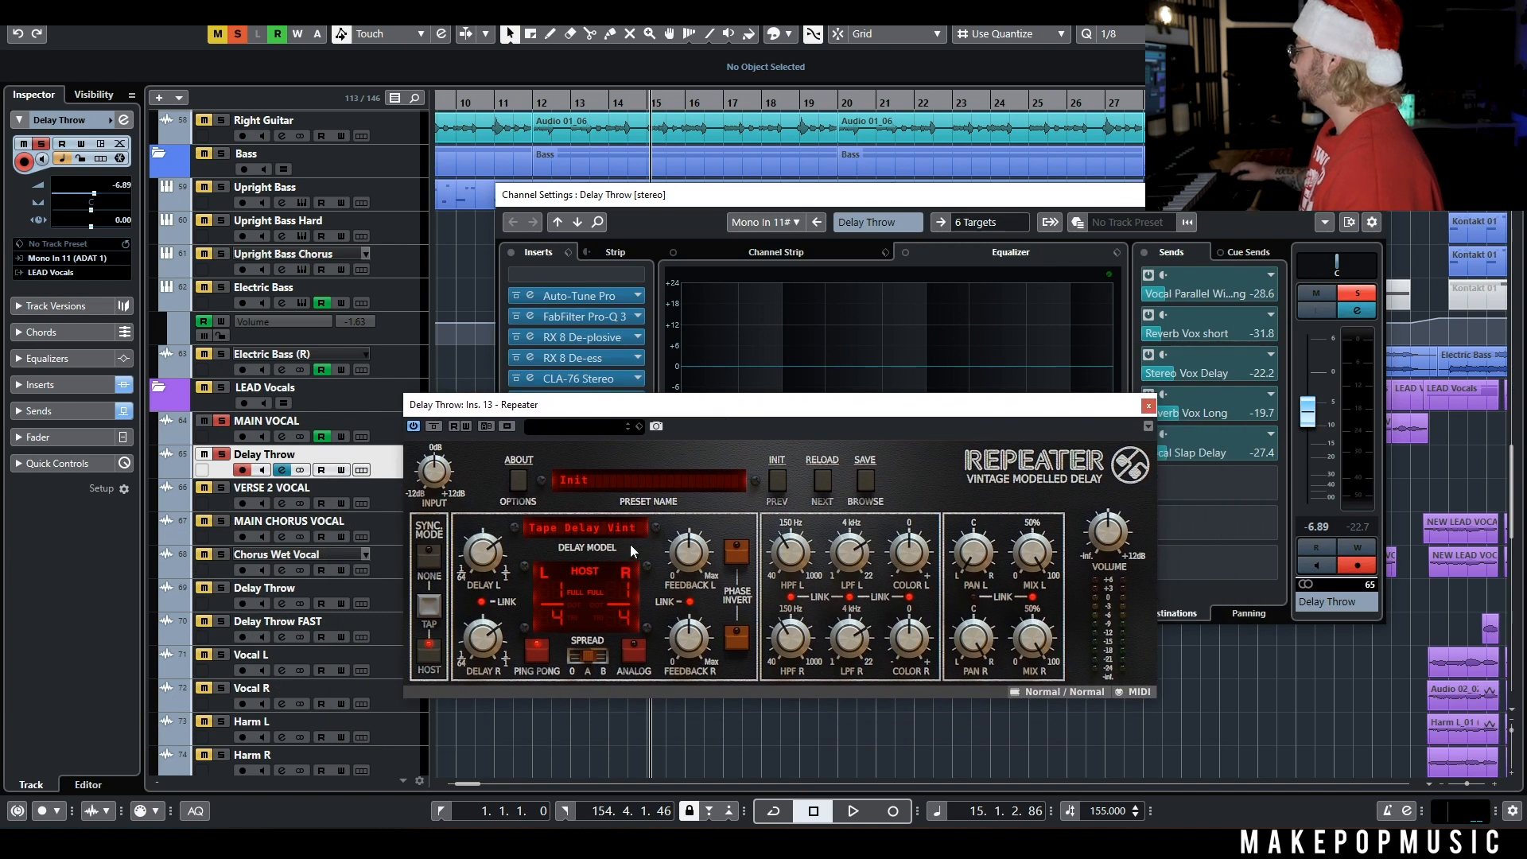
{"action": "left_click", "coordinate": [1149, 405]}
{"action": "left_click", "coordinate": [1374, 195]}
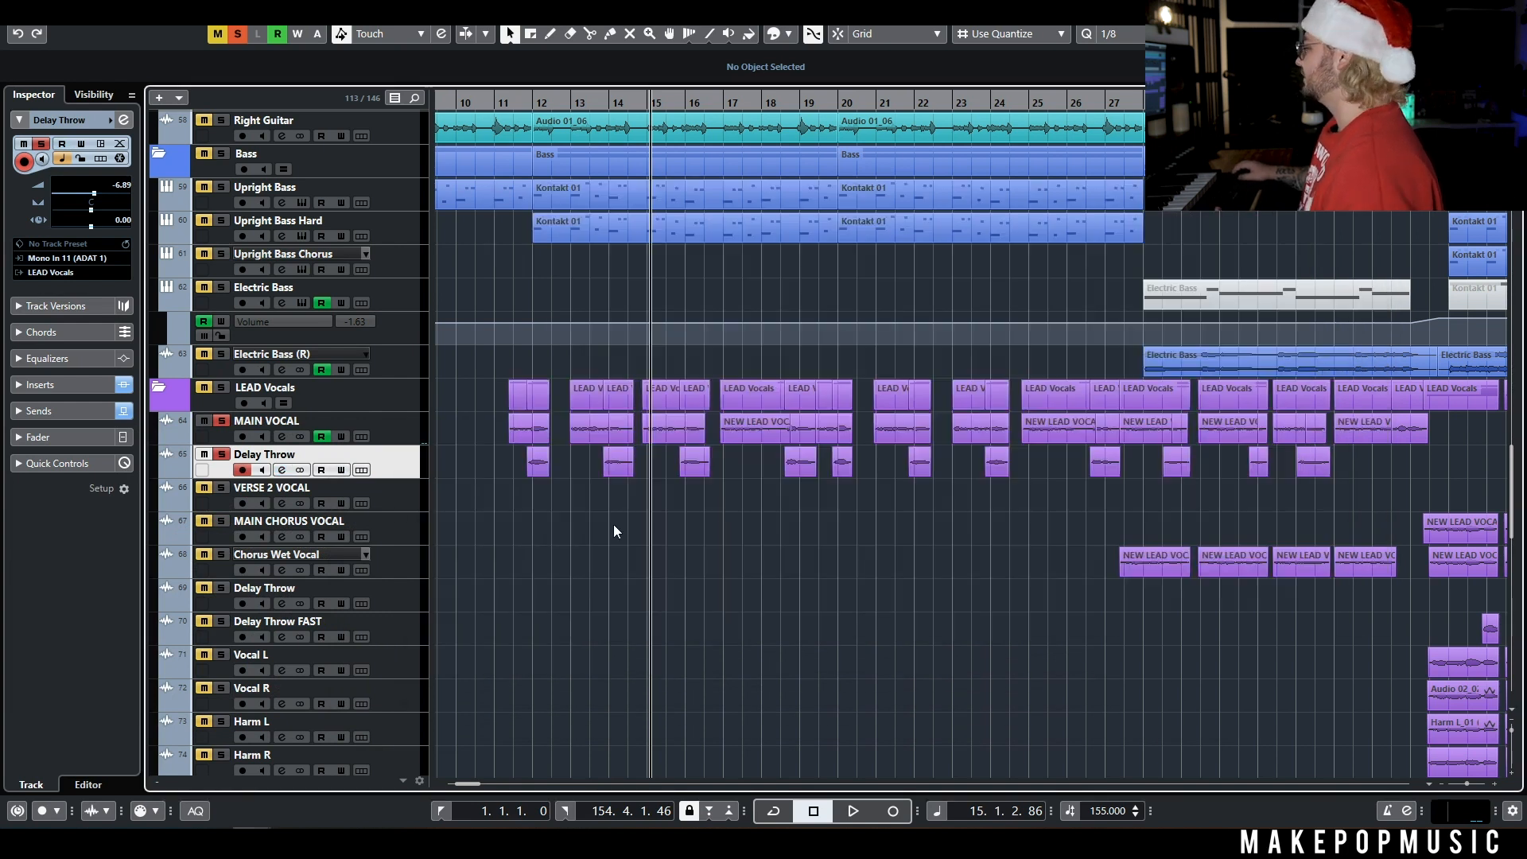
{"action": "left_click", "coordinate": [221, 422]}
{"action": "left_click", "coordinate": [221, 454]}
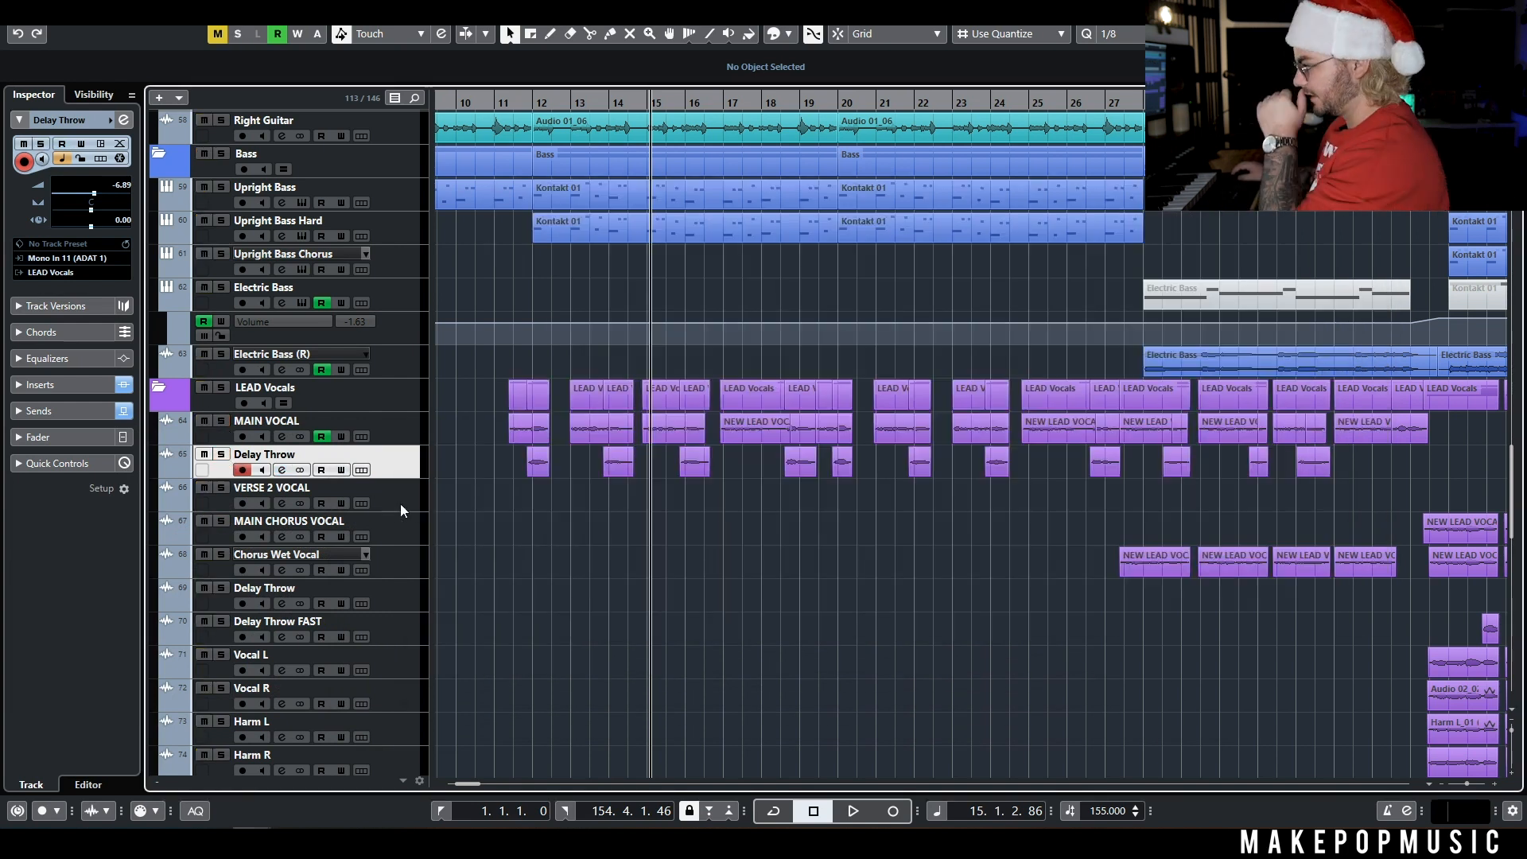
Solo Chorus Wet Vocal and inspect its channel settings, moving the window clear of the upper vocal tracks.
{"action": "scroll", "coordinate": [409, 520], "scroll_direction": "down", "scroll_amount": 2}
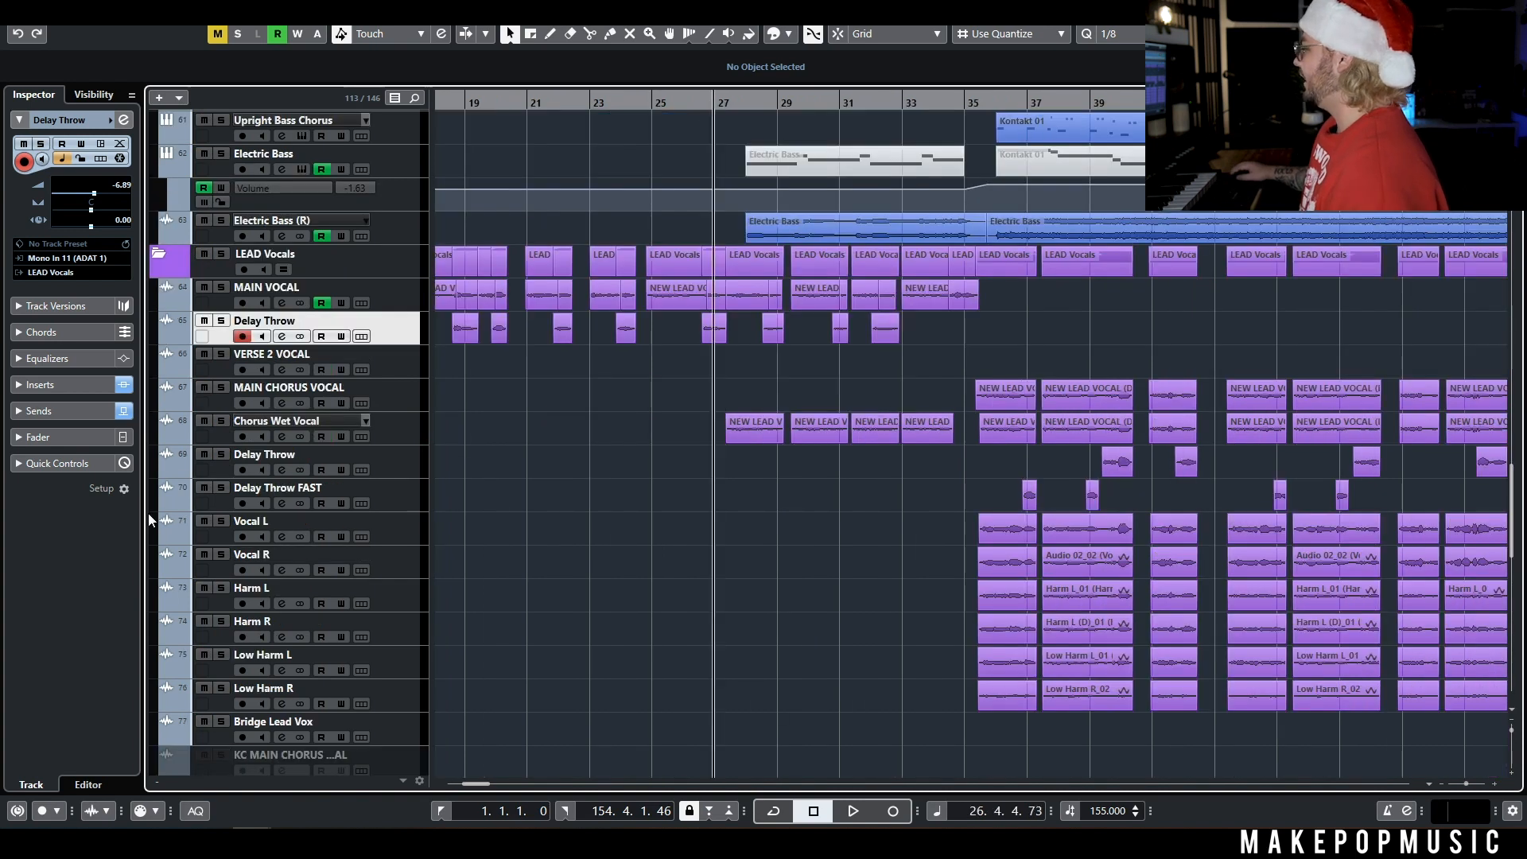
{"action": "left_click", "coordinate": [221, 422]}
{"action": "key", "text": "e"}
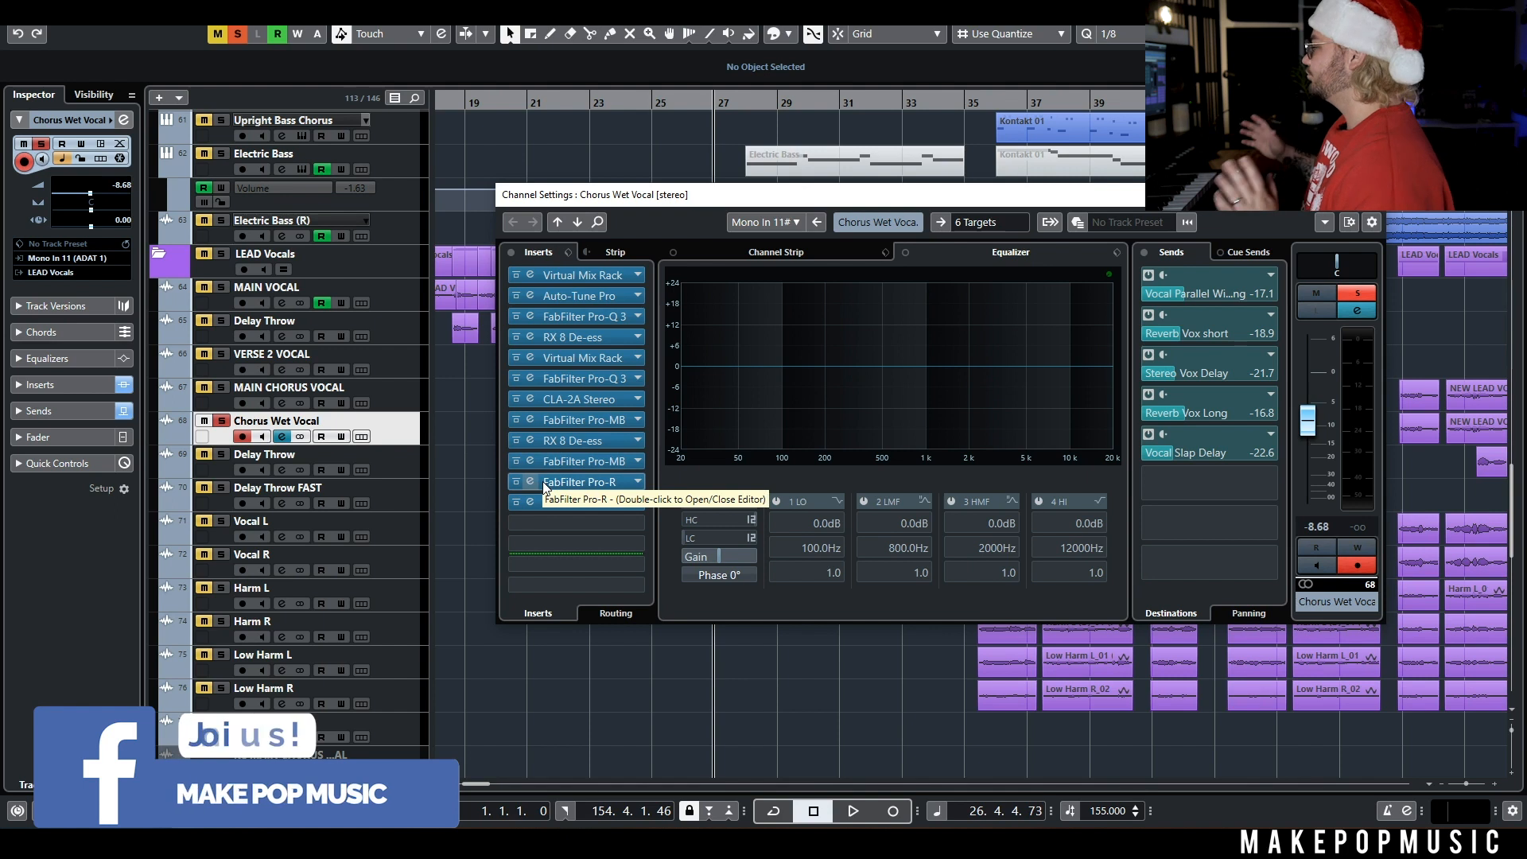
{"action": "left_click_drag", "start_coordinate": [694, 201], "coordinate": [682, 443]}
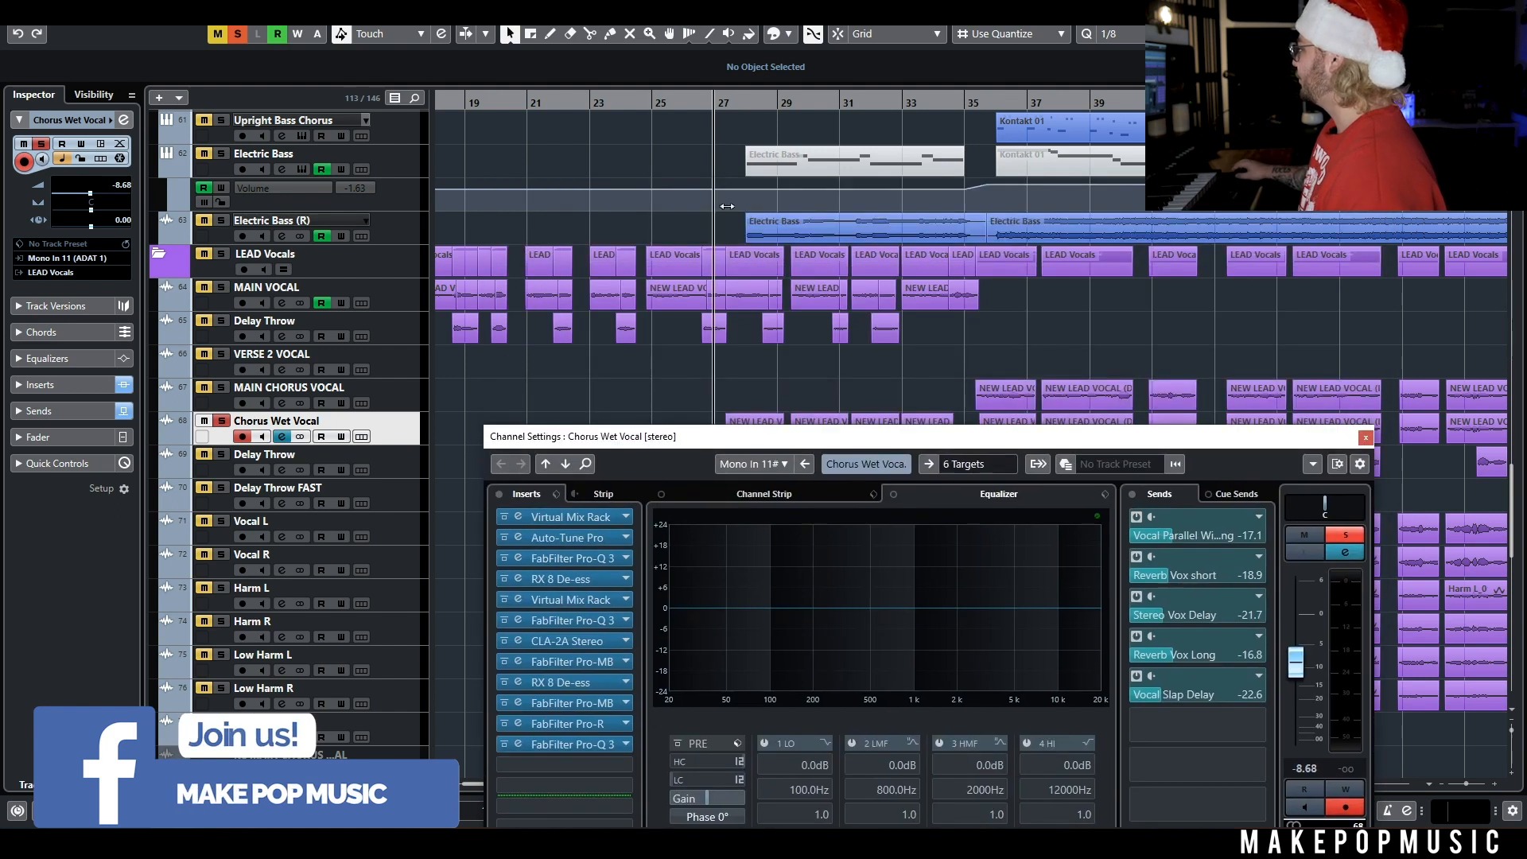
Play Chorus Wet Vocal from about bar 27, add MAIN VOCAL to the solo while playing, and clear all solos.
{"action": "key", "text": "space"}
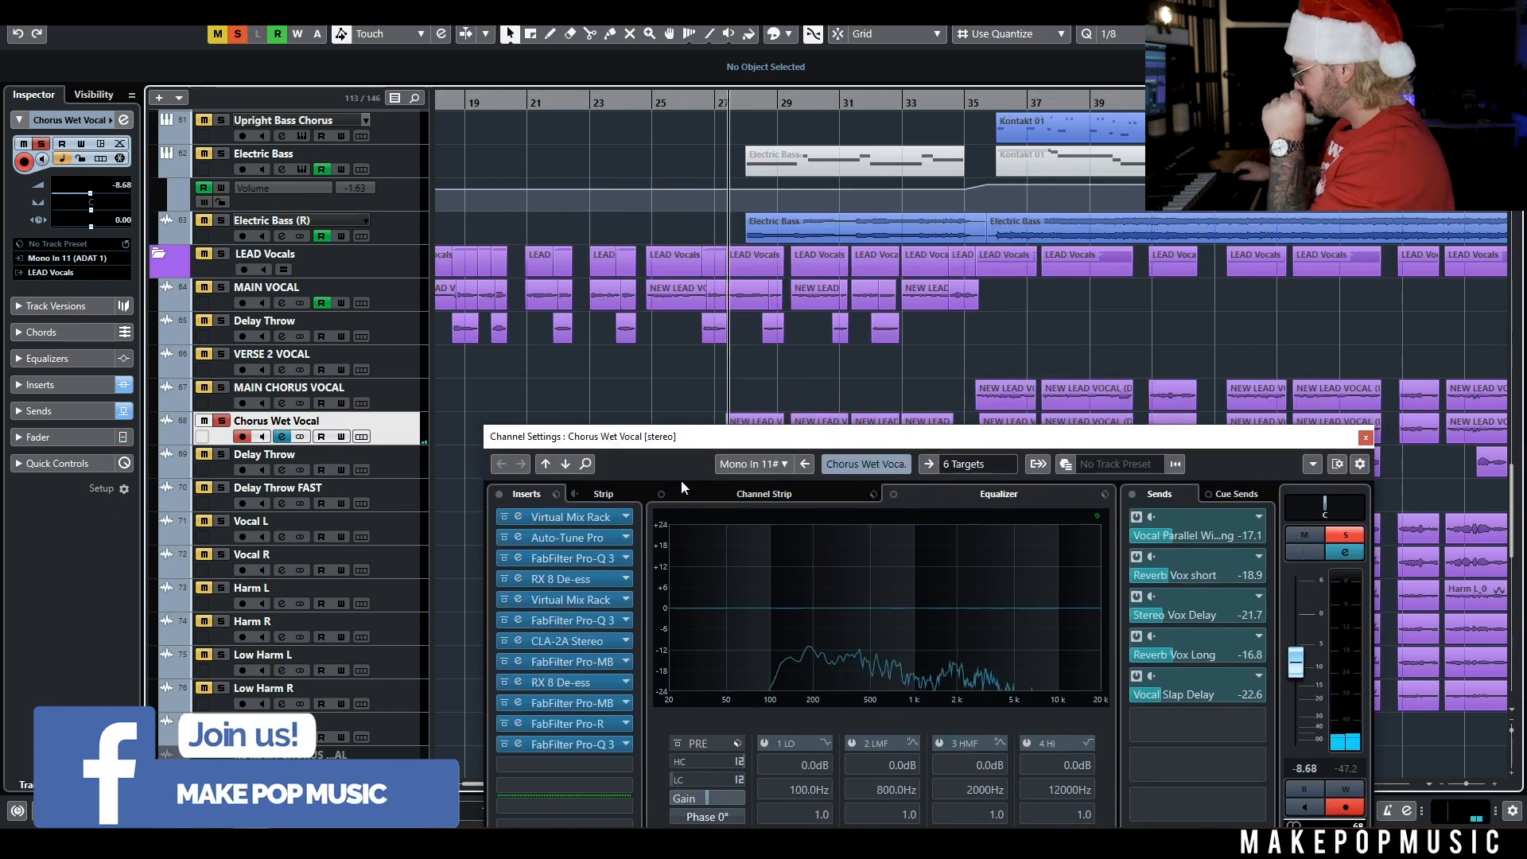
{"action": "left_click", "coordinate": [221, 287]}
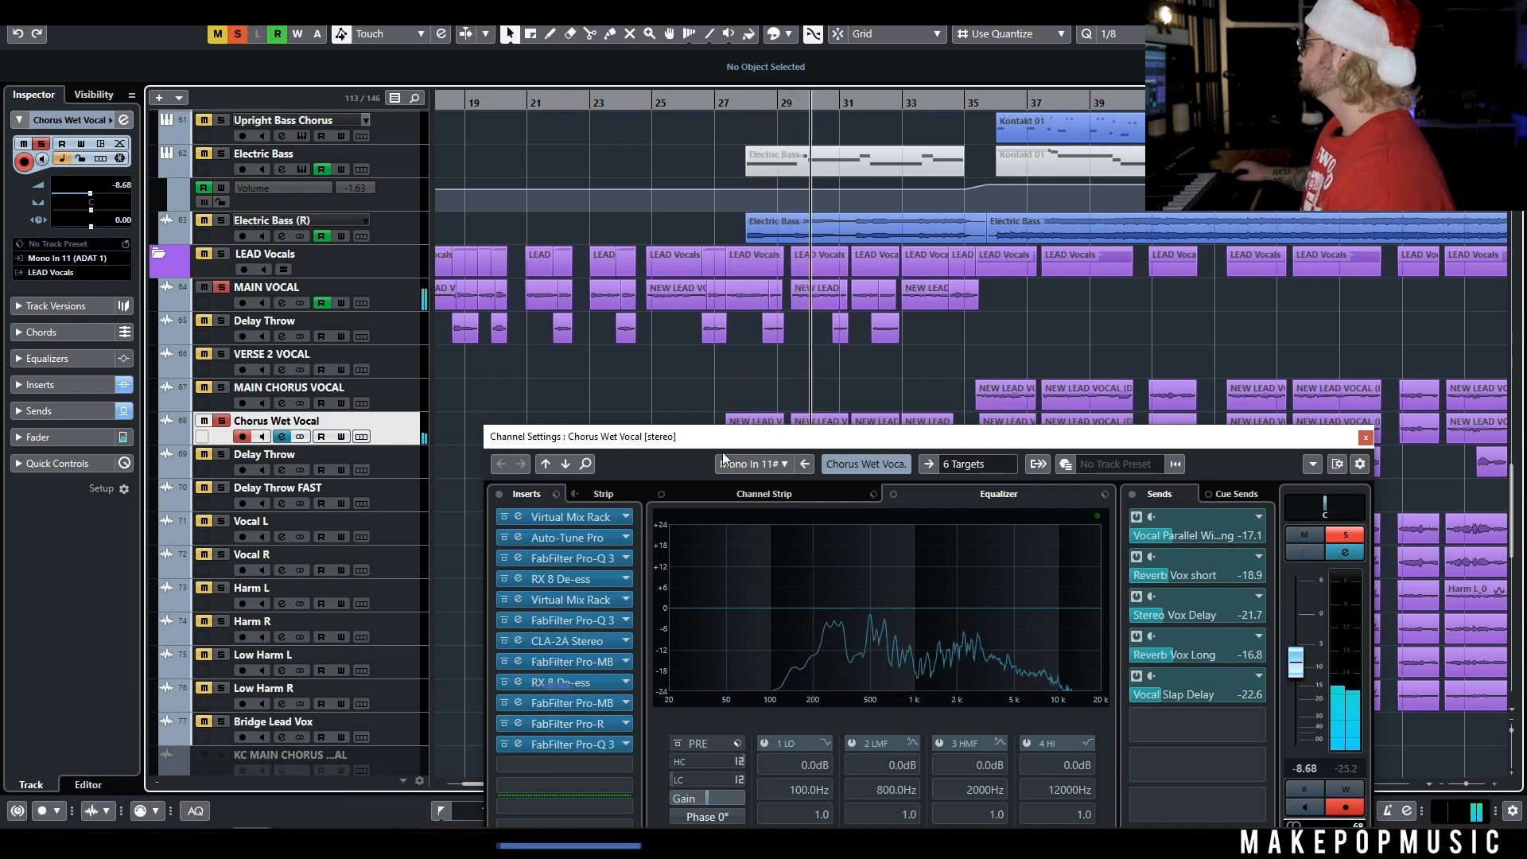
{"action": "key", "text": "space"}
{"action": "left_click", "coordinate": [237, 33]}
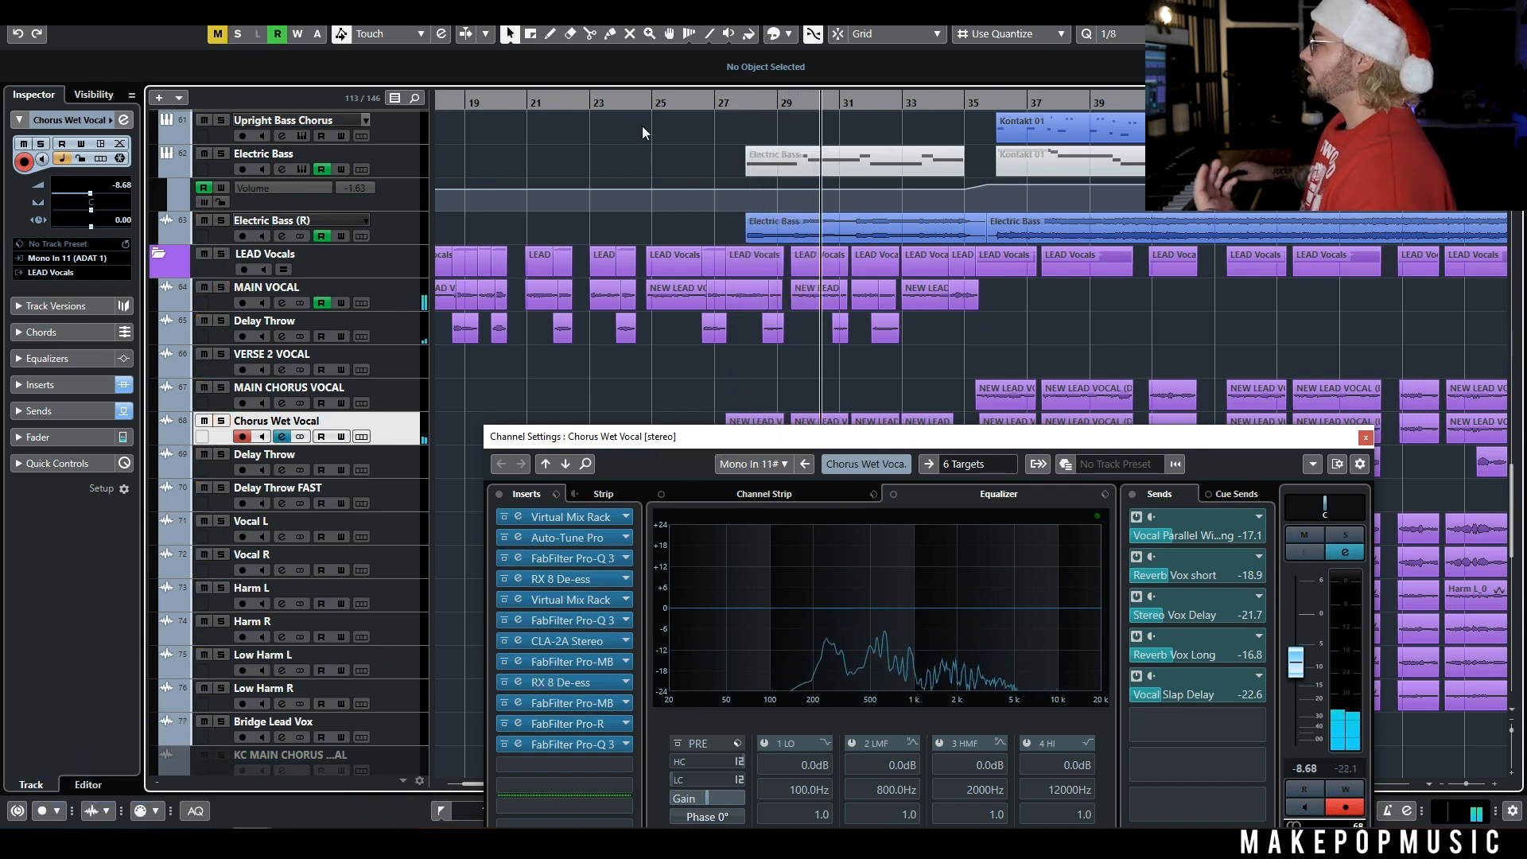
Close the Chorus Wet Vocal channel settings and play the full mix from about bar 23 to bar 32.
{"action": "left_click", "coordinate": [586, 103]}
{"action": "left_click", "coordinate": [1365, 436]}
{"action": "scroll", "coordinate": [602, 285], "scroll_direction": "up", "scroll_amount": 4}
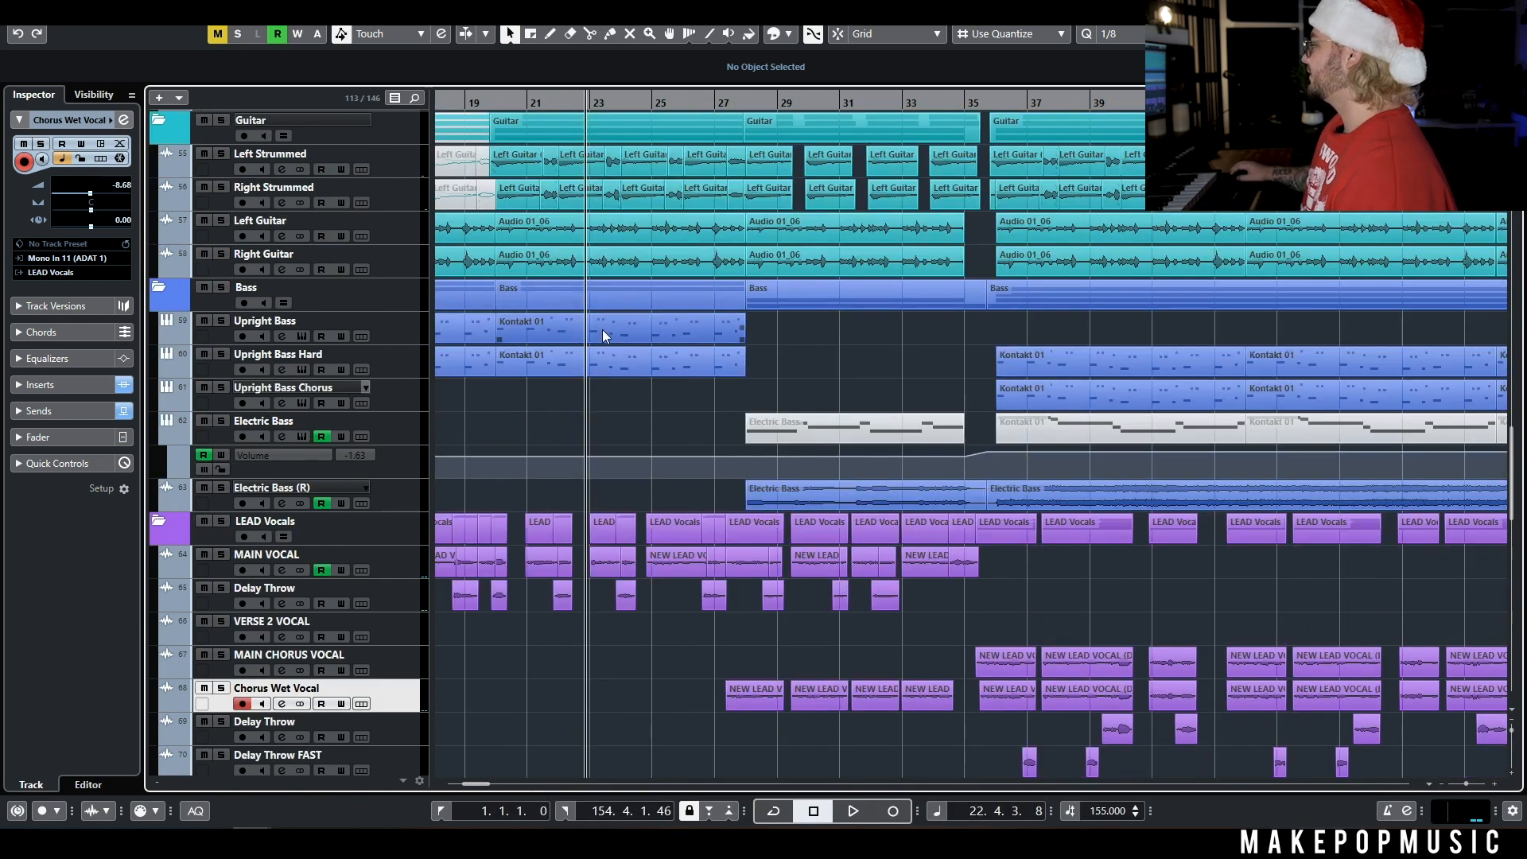
{"action": "key", "text": "space"}
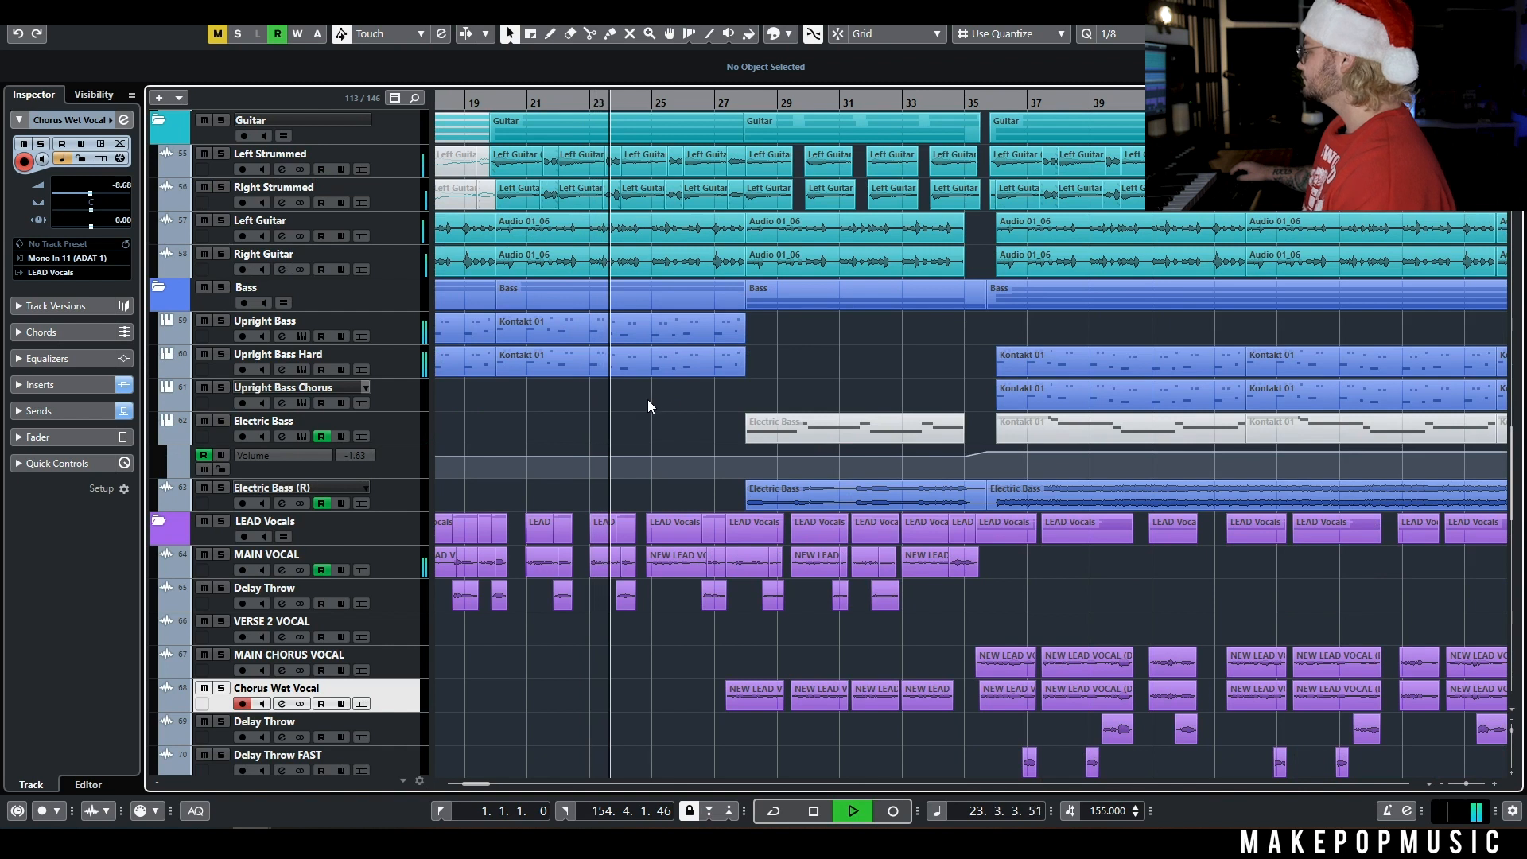
{"action": "scroll", "coordinate": [668, 557], "scroll_direction": "down", "scroll_amount": 4}
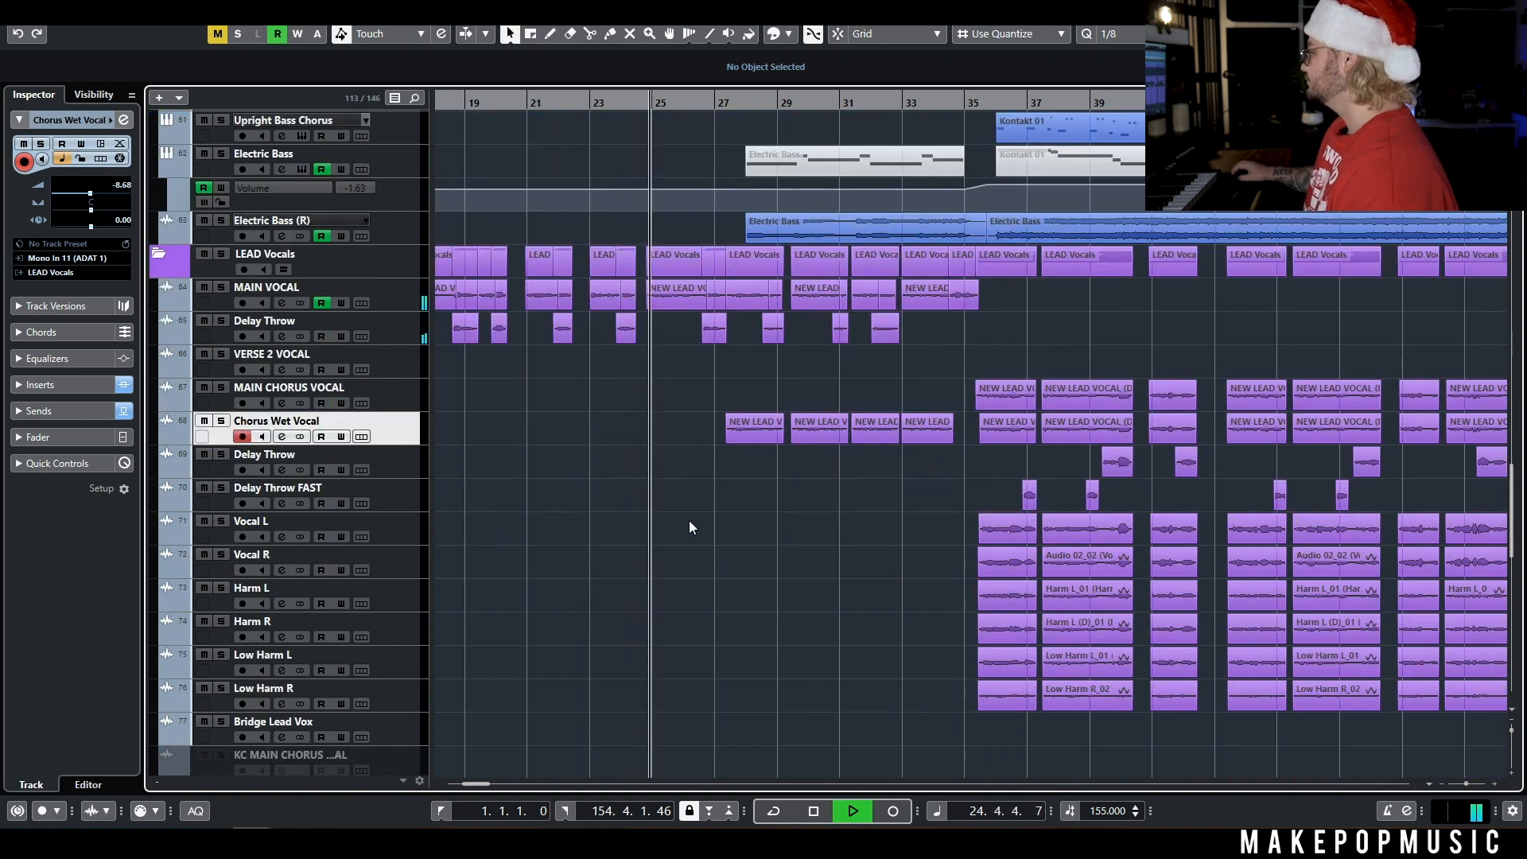
{"action": "scroll", "coordinate": [704, 497], "scroll_direction": "up", "scroll_amount": 2}
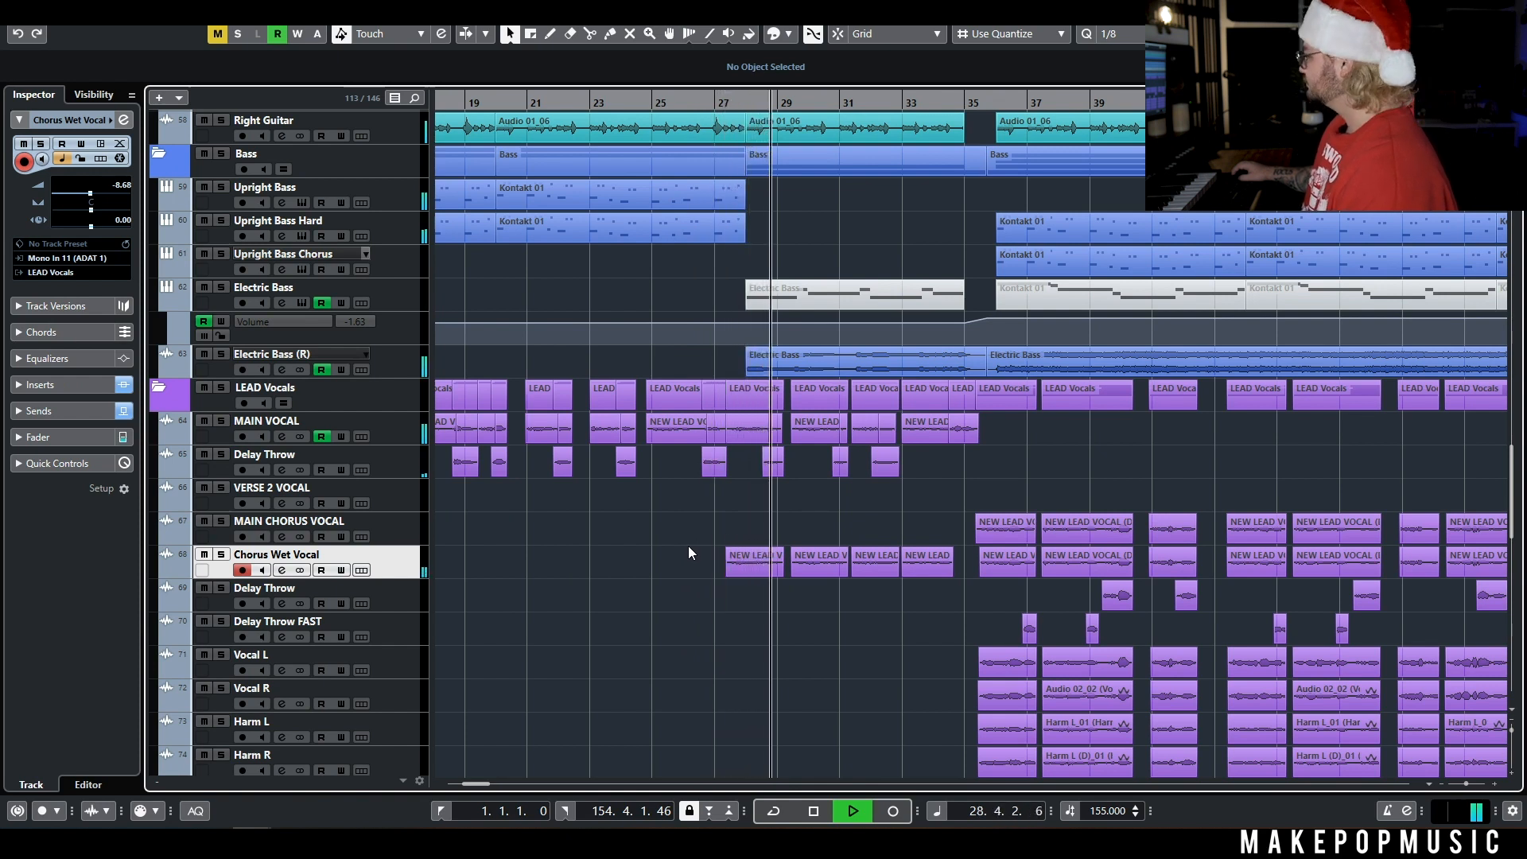
{"action": "scroll", "coordinate": [681, 541], "scroll_direction": "right", "scroll_amount": 3}
{"action": "scroll", "coordinate": [642, 519], "scroll_direction": "down", "scroll_amount": 1}
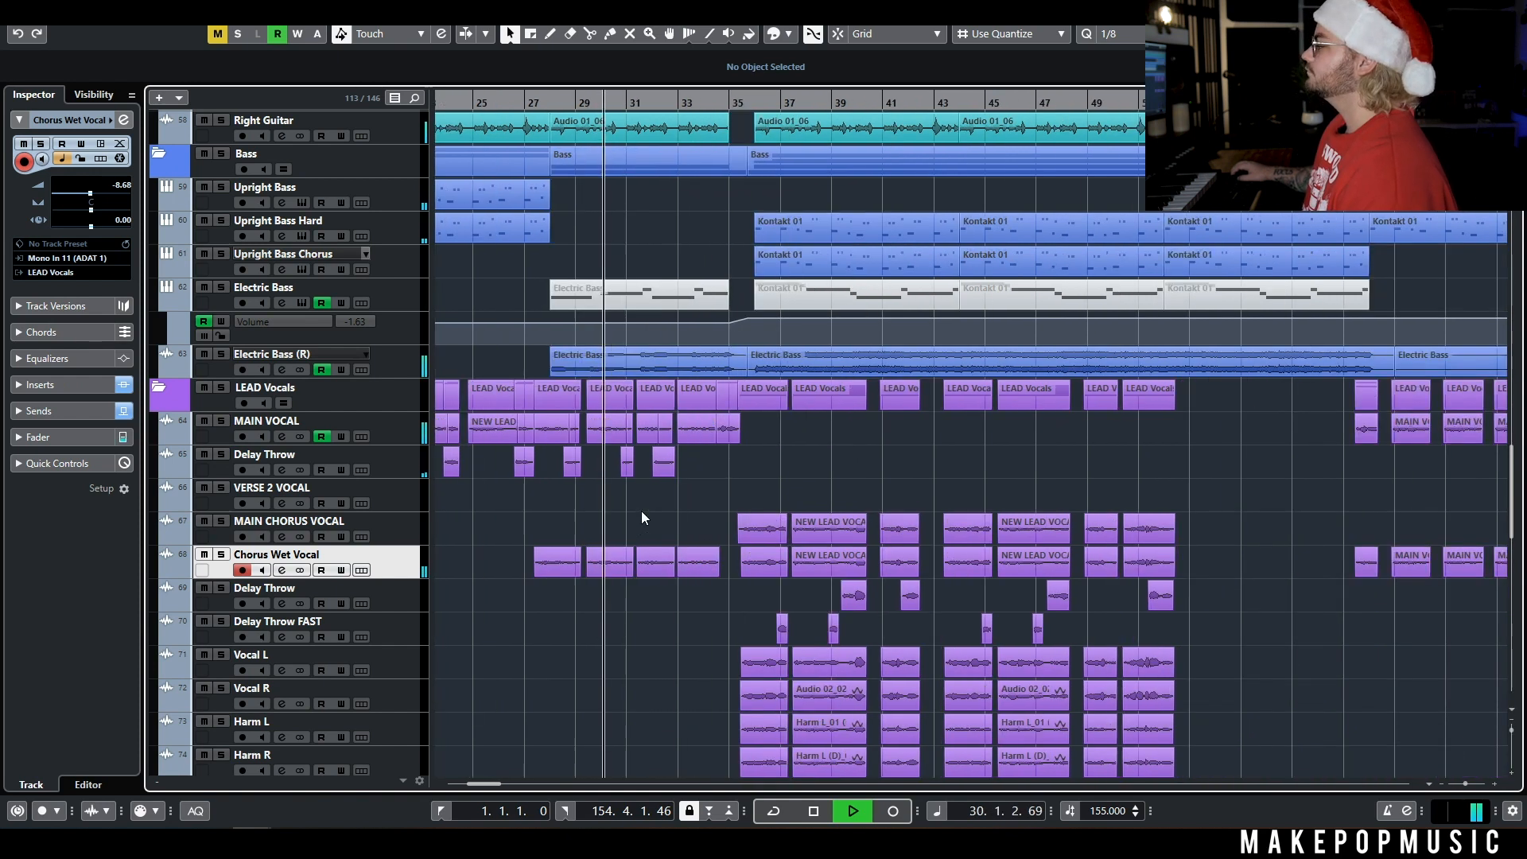
{"action": "scroll", "coordinate": [638, 517], "scroll_direction": "right", "scroll_amount": 2}
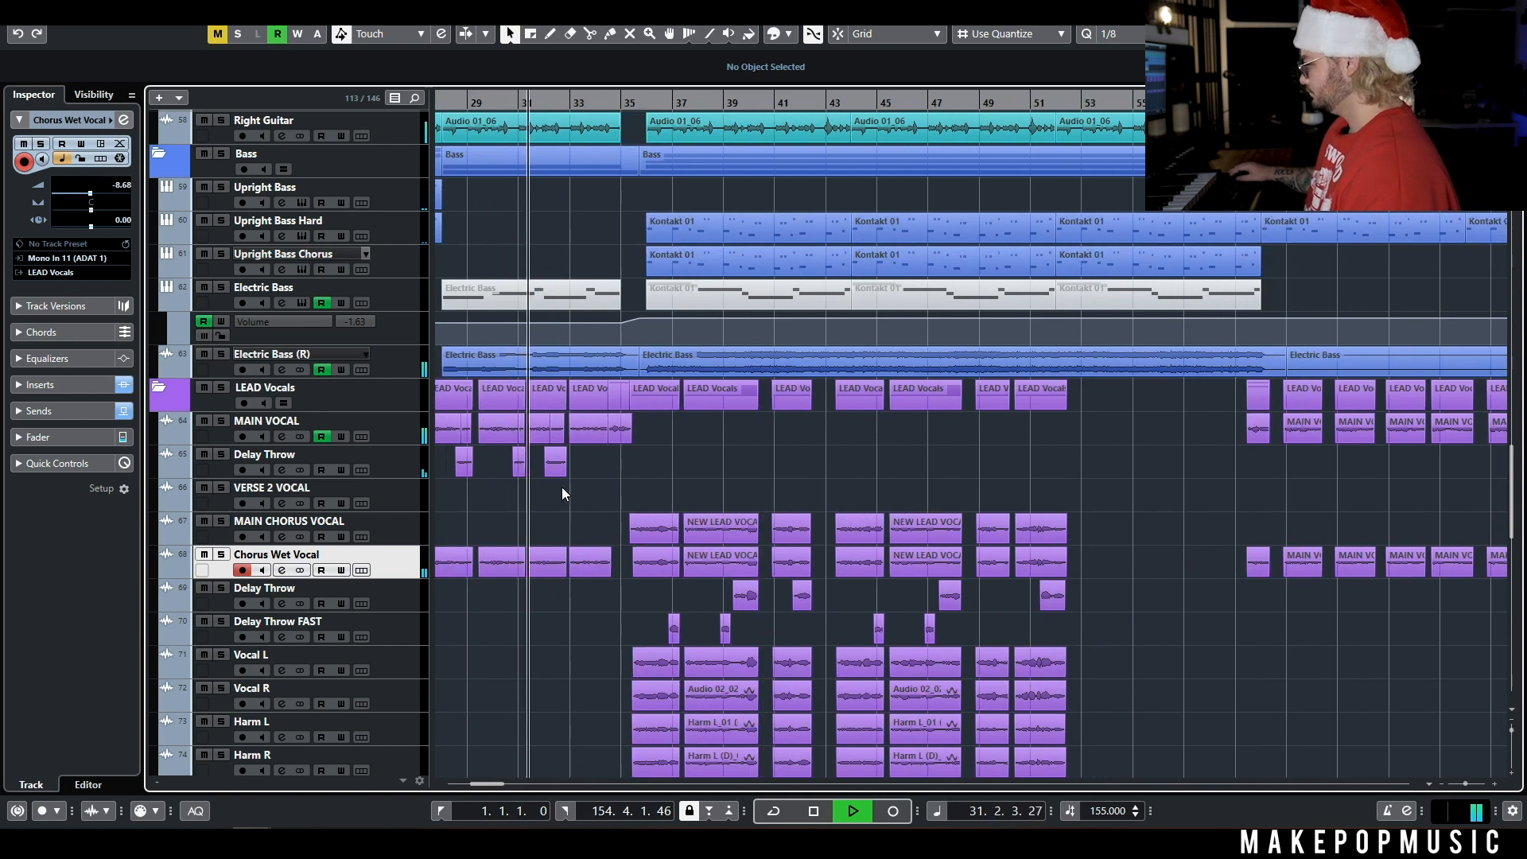
{"action": "scroll", "coordinate": [552, 491], "scroll_direction": "right", "scroll_amount": 2}
{"action": "key", "text": "space"}
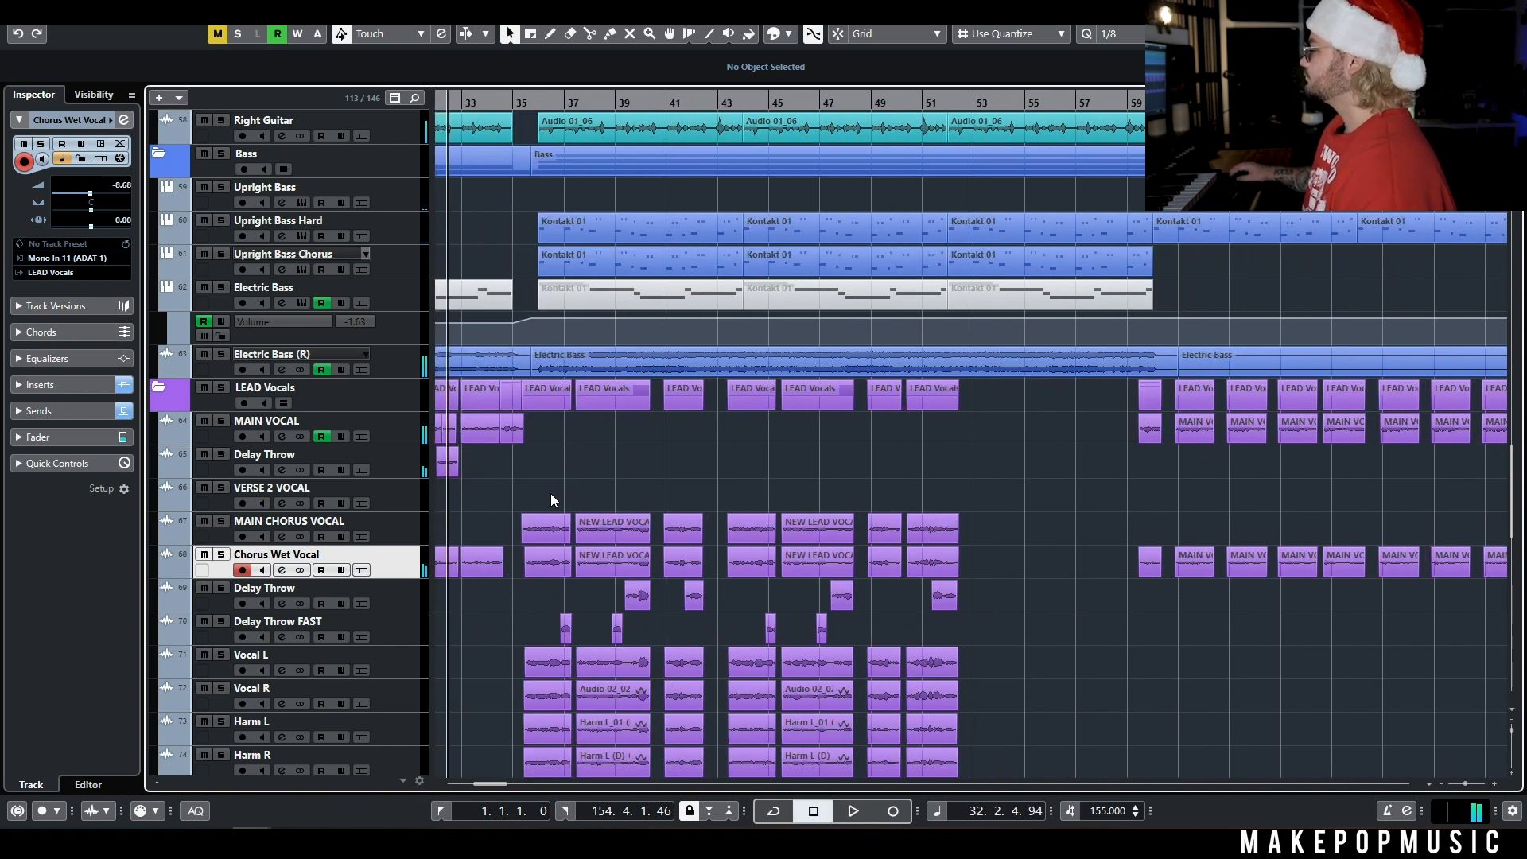
Select the four Chorus Wet Vocal events leading into the first chorus, starting at about bar 27.
{"action": "scroll", "coordinate": [549, 492], "scroll_direction": "down", "scroll_amount": 4}
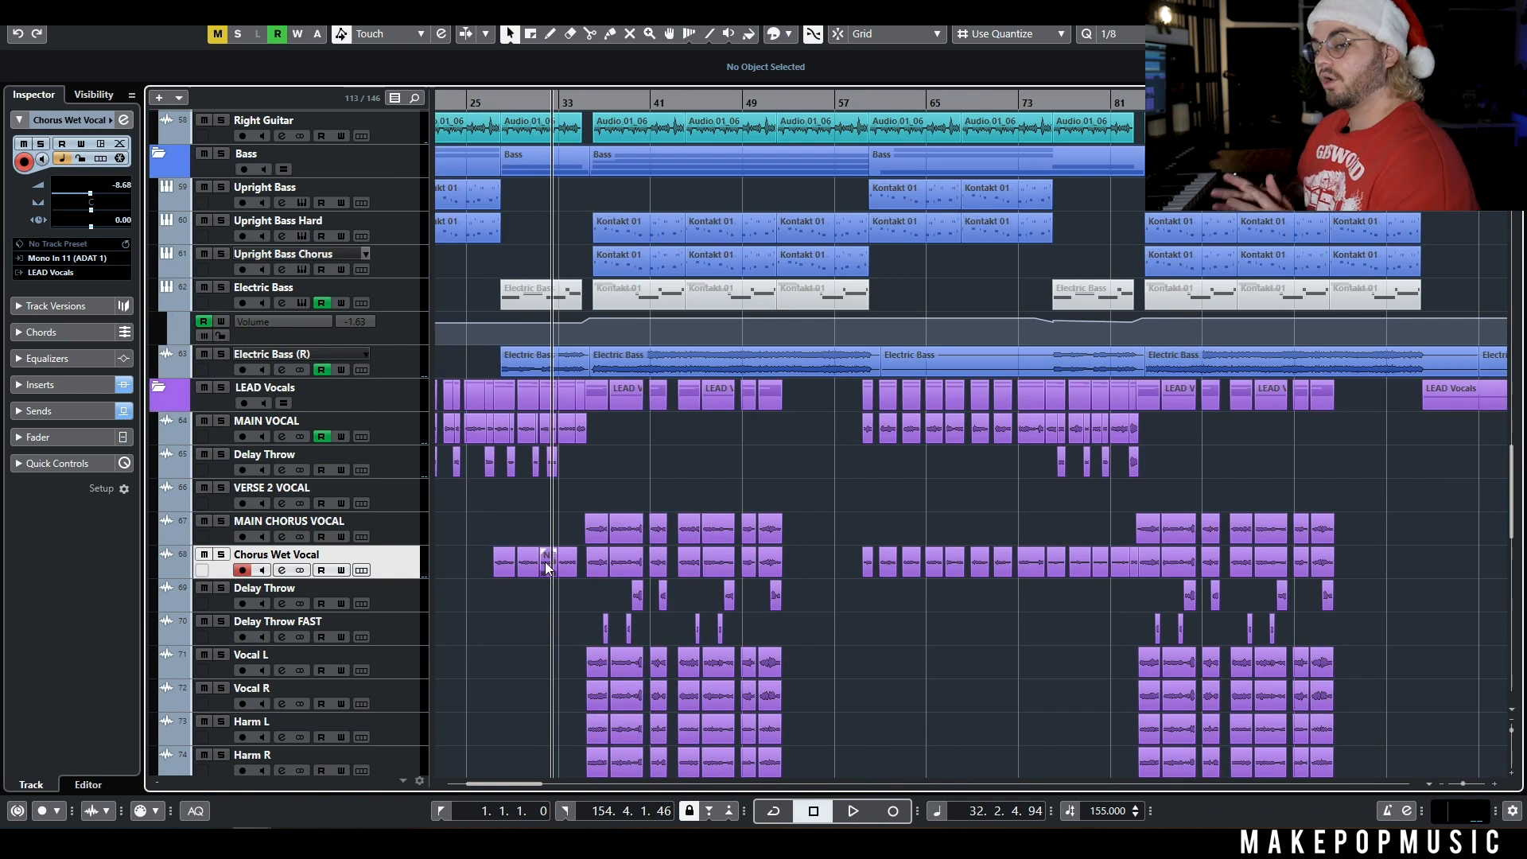
{"action": "scroll", "coordinate": [504, 508], "scroll_direction": "down", "scroll_amount": 2}
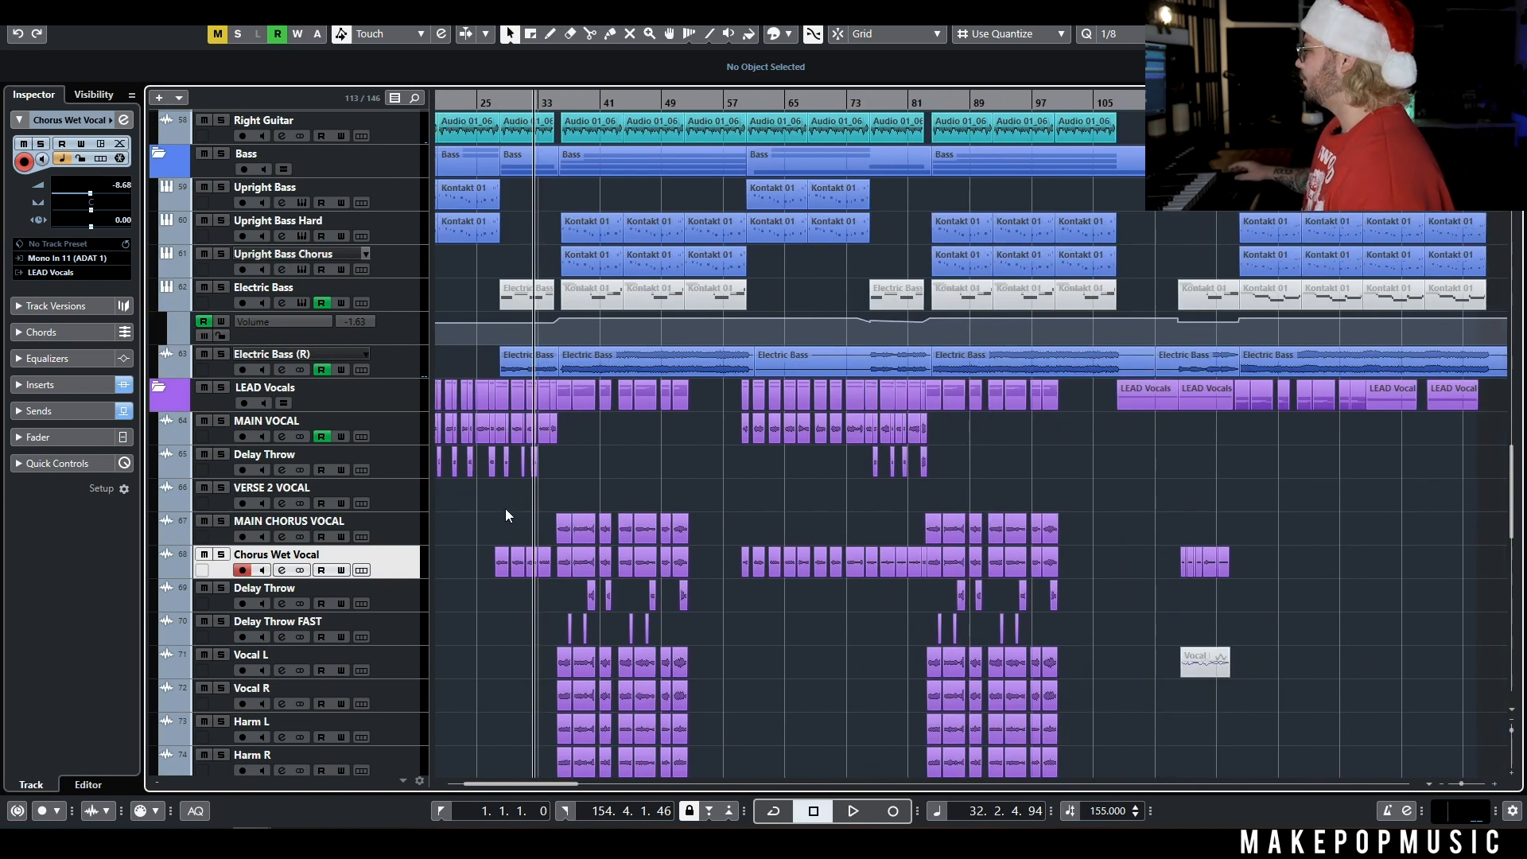
{"action": "scroll", "coordinate": [531, 501], "scroll_direction": "up", "scroll_amount": 1}
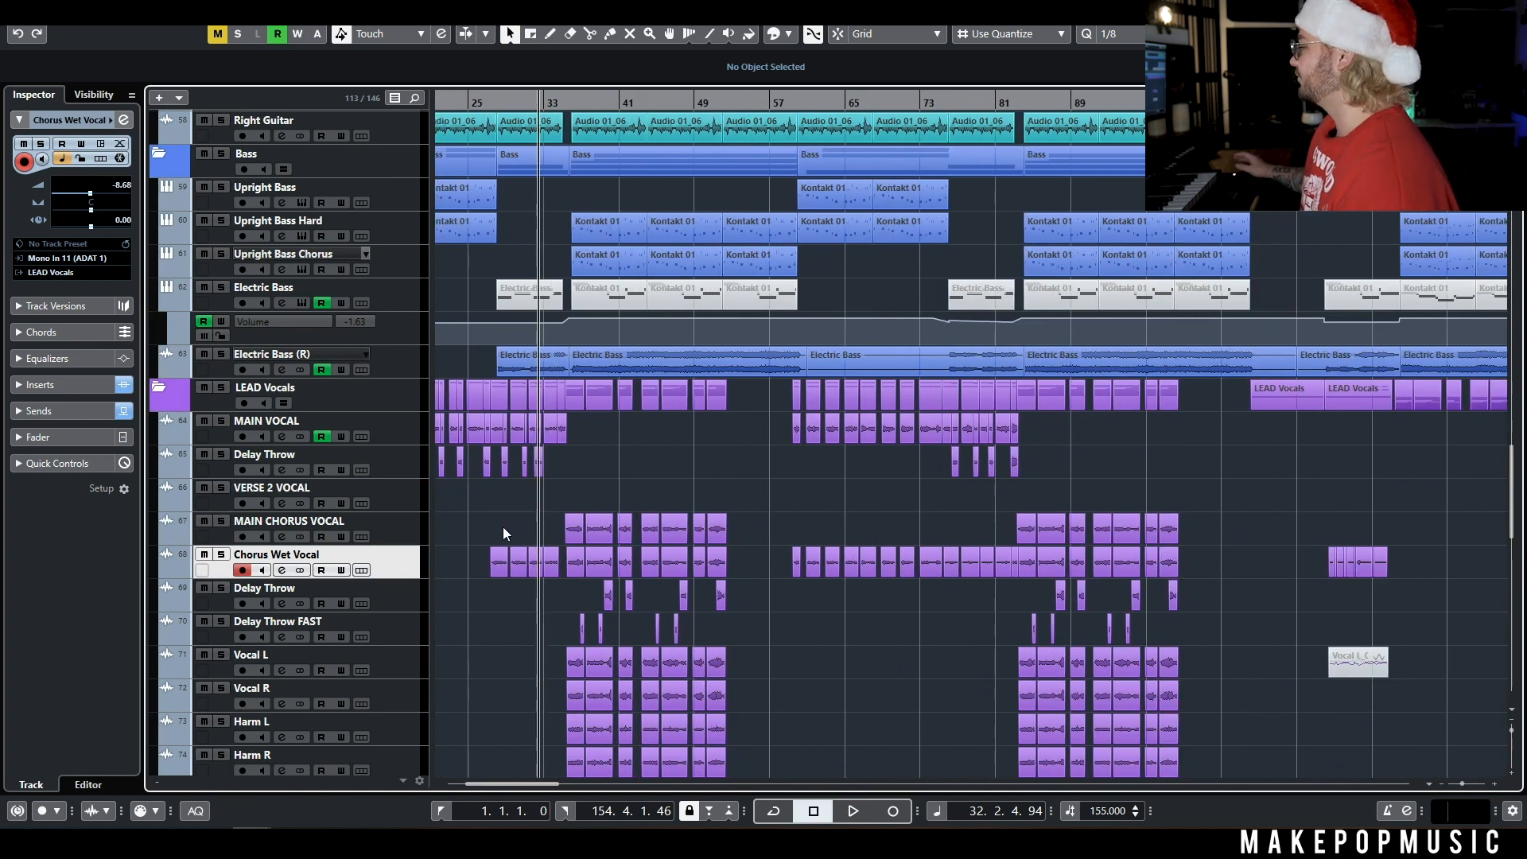
{"action": "scroll", "coordinate": [528, 501], "scroll_direction": "up", "scroll_amount": 2}
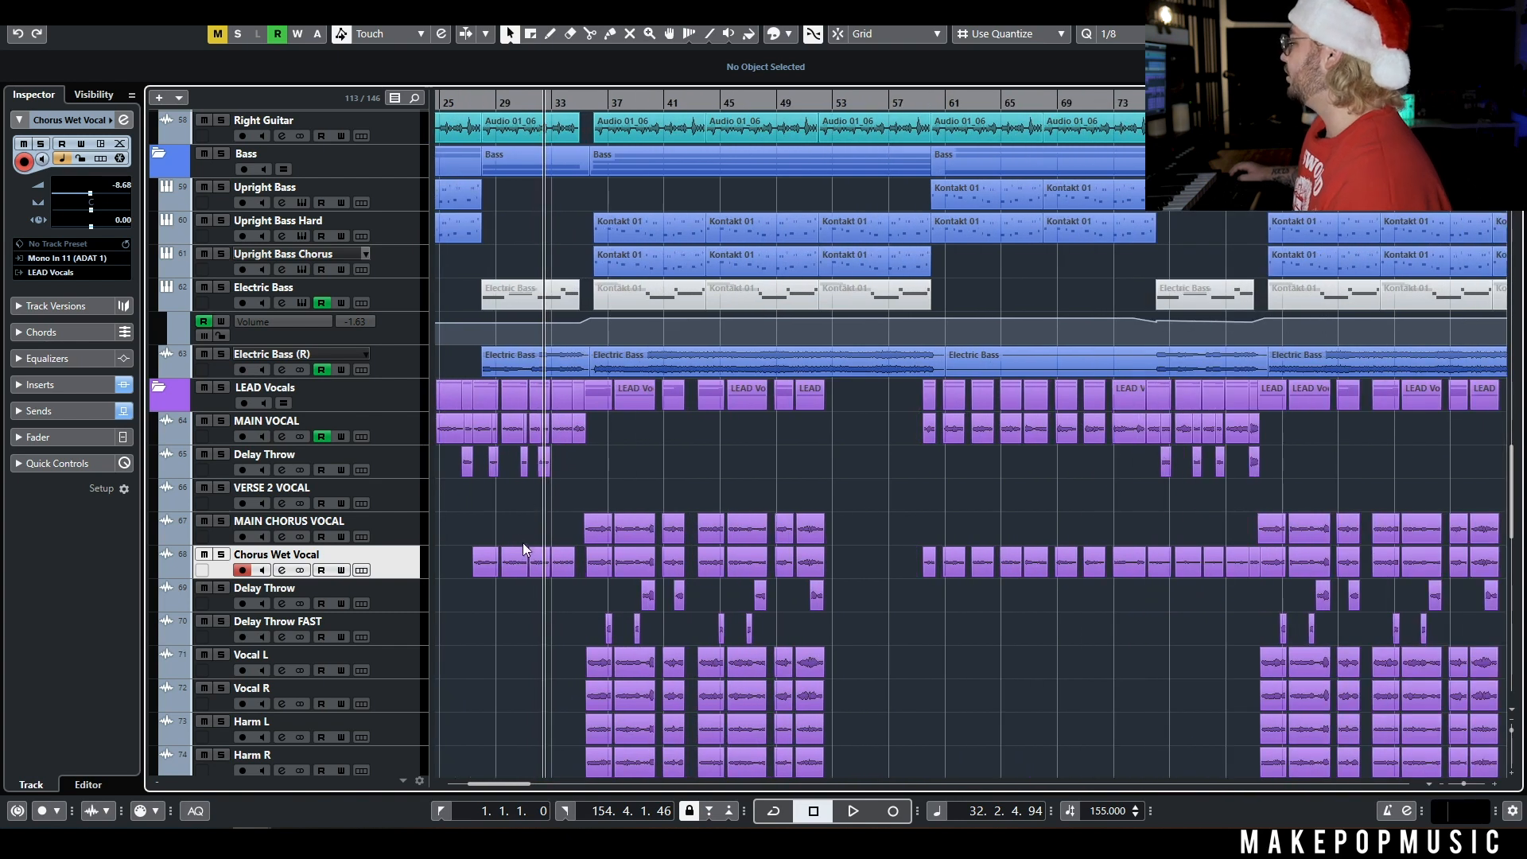
{"action": "left_click_drag", "start_coordinate": [485, 533], "coordinate": [576, 592]}
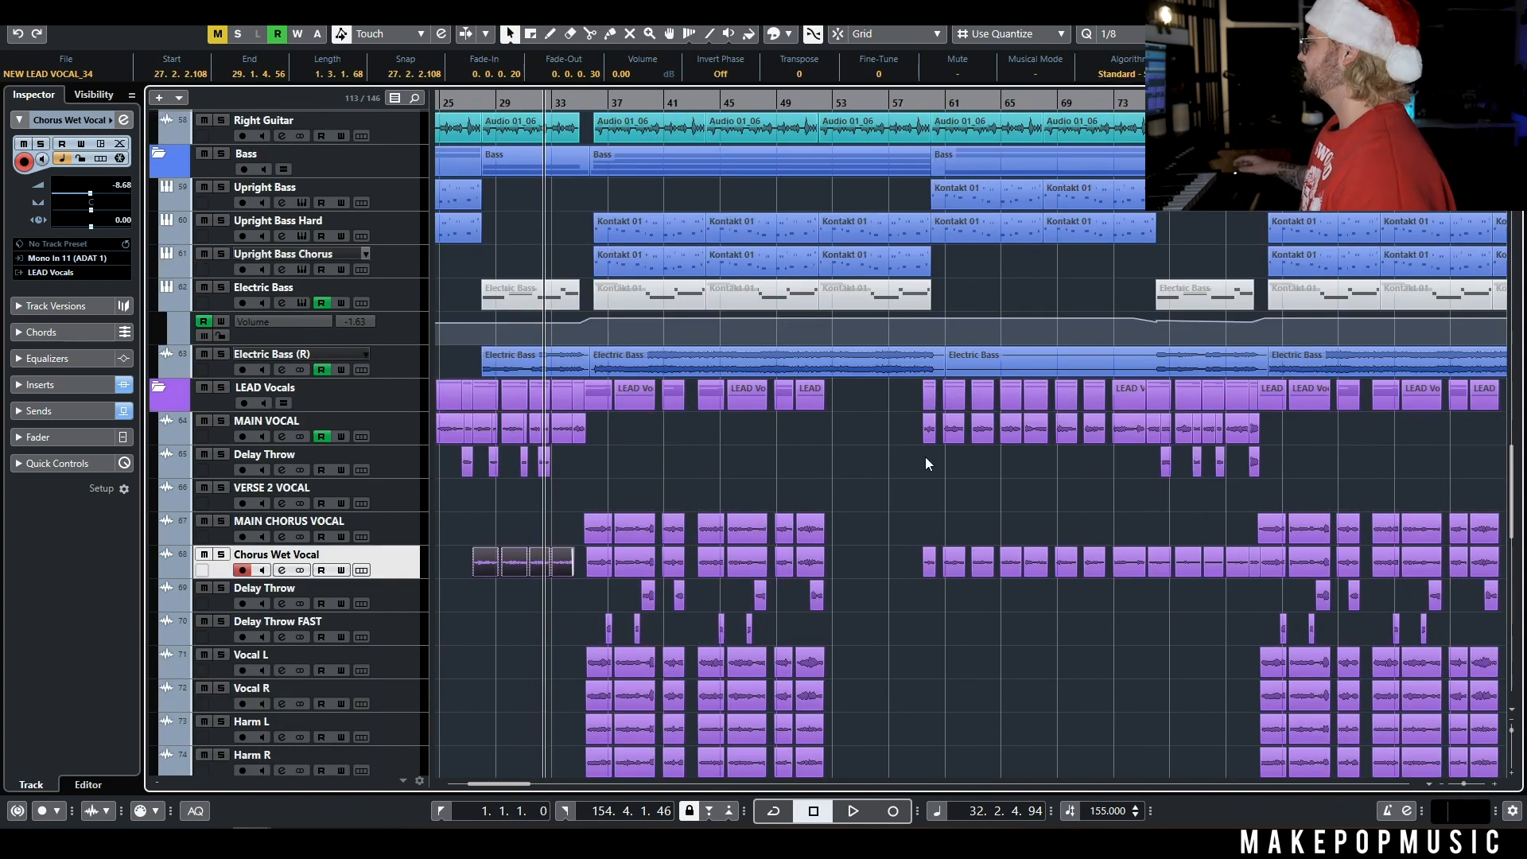
Solo MAIN CHORUS VOCAL, Vocal L and Vocal R, and start playback at the first chorus from about bar 35.
{"action": "scroll", "coordinate": [635, 425], "scroll_direction": "down", "scroll_amount": 4}
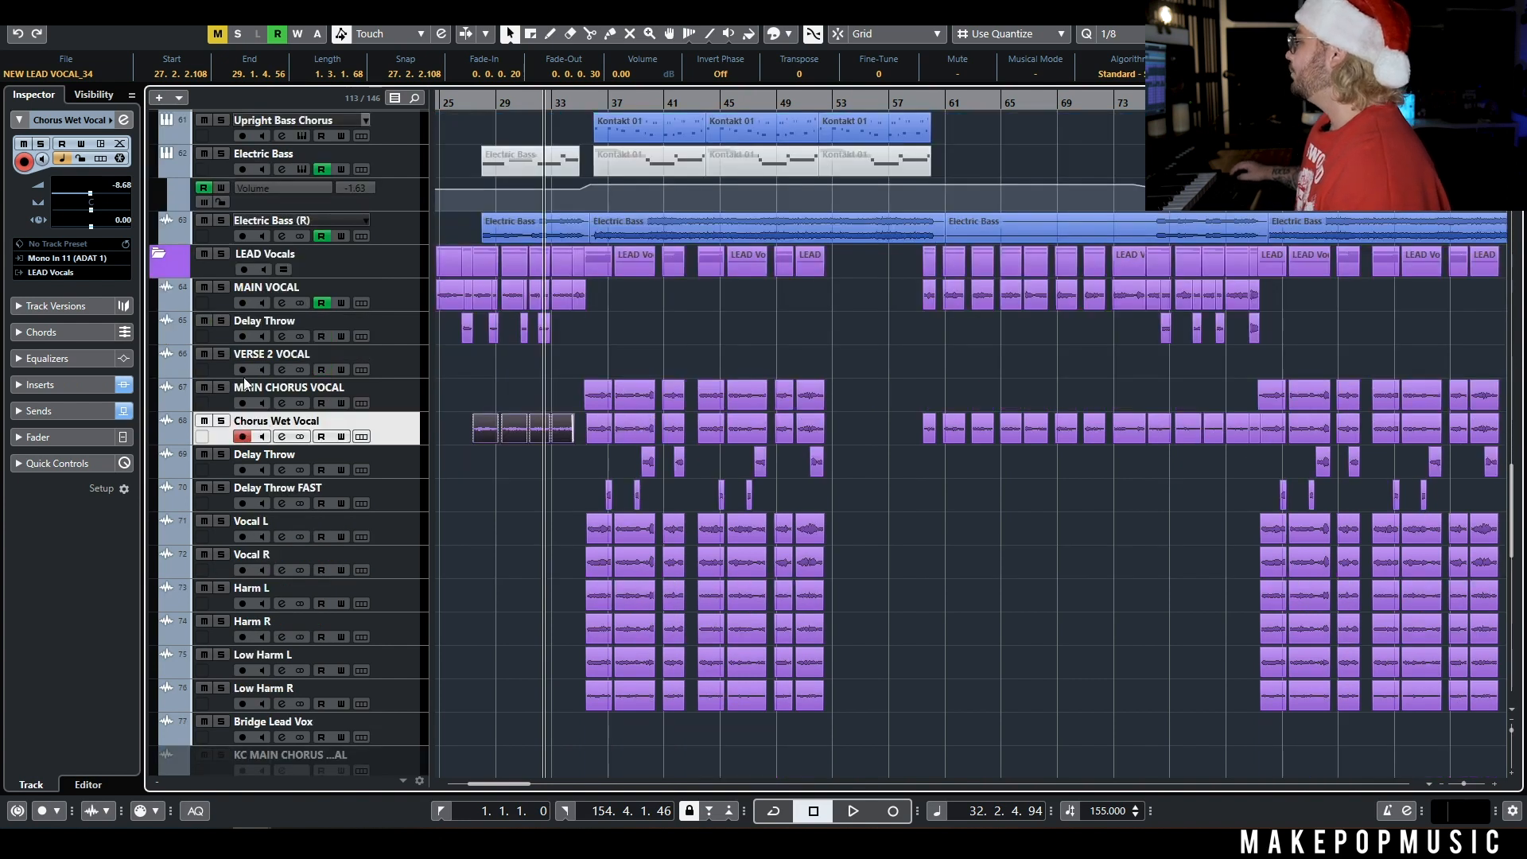
{"action": "left_click", "coordinate": [218, 388]}
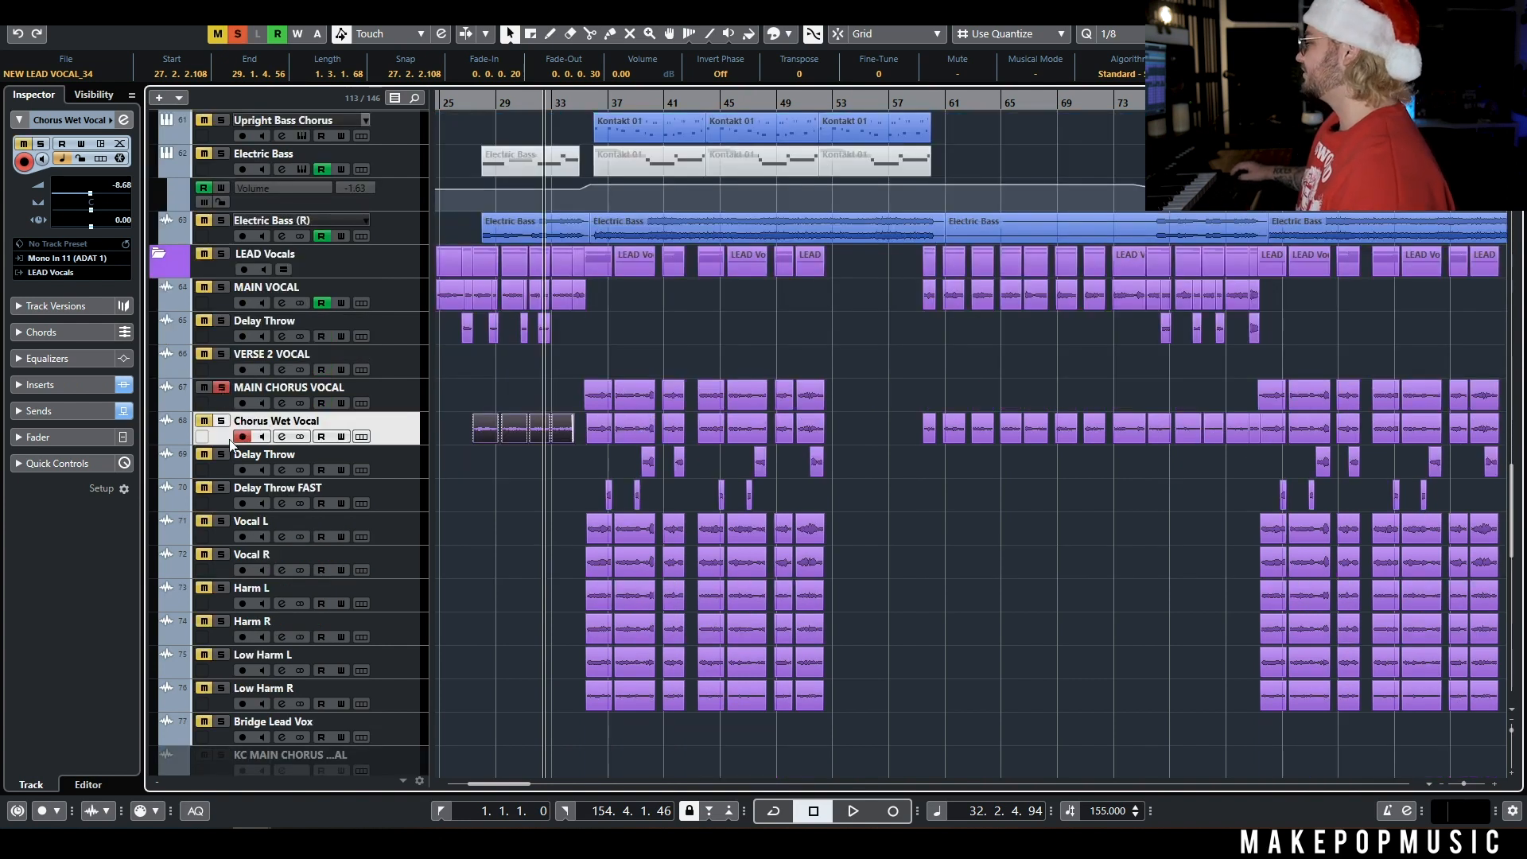
{"action": "scroll", "coordinate": [531, 496], "scroll_direction": "up", "scroll_amount": 5}
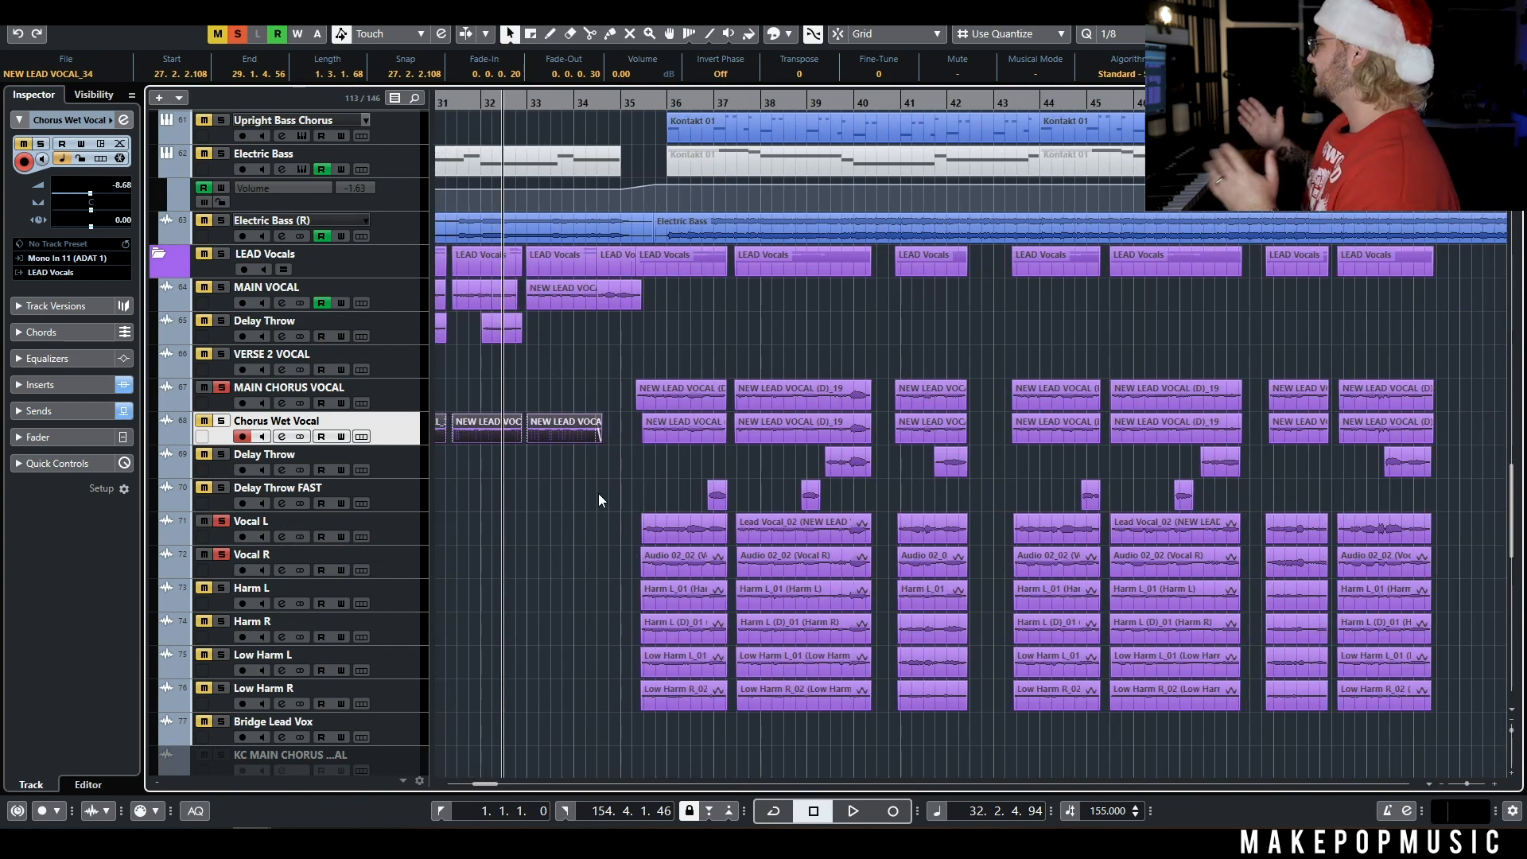
{"action": "left_click", "coordinate": [637, 99]}
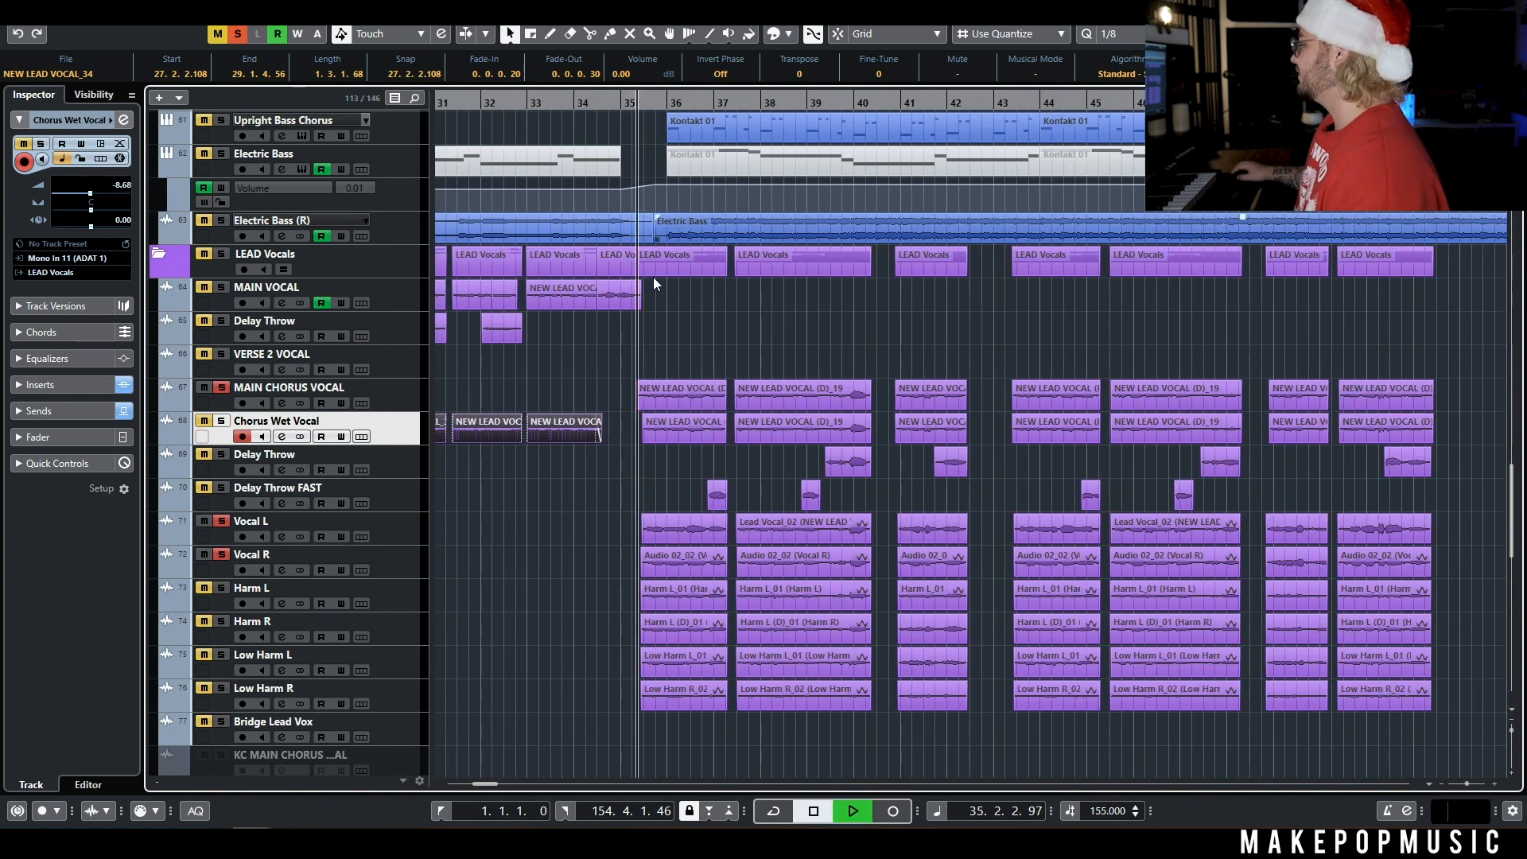
Play the soloed MAIN CHORUS VOCAL, Vocal L and Vocal R from about bar 35 to bar 40, and clear the solos.
{"action": "key", "text": "space"}
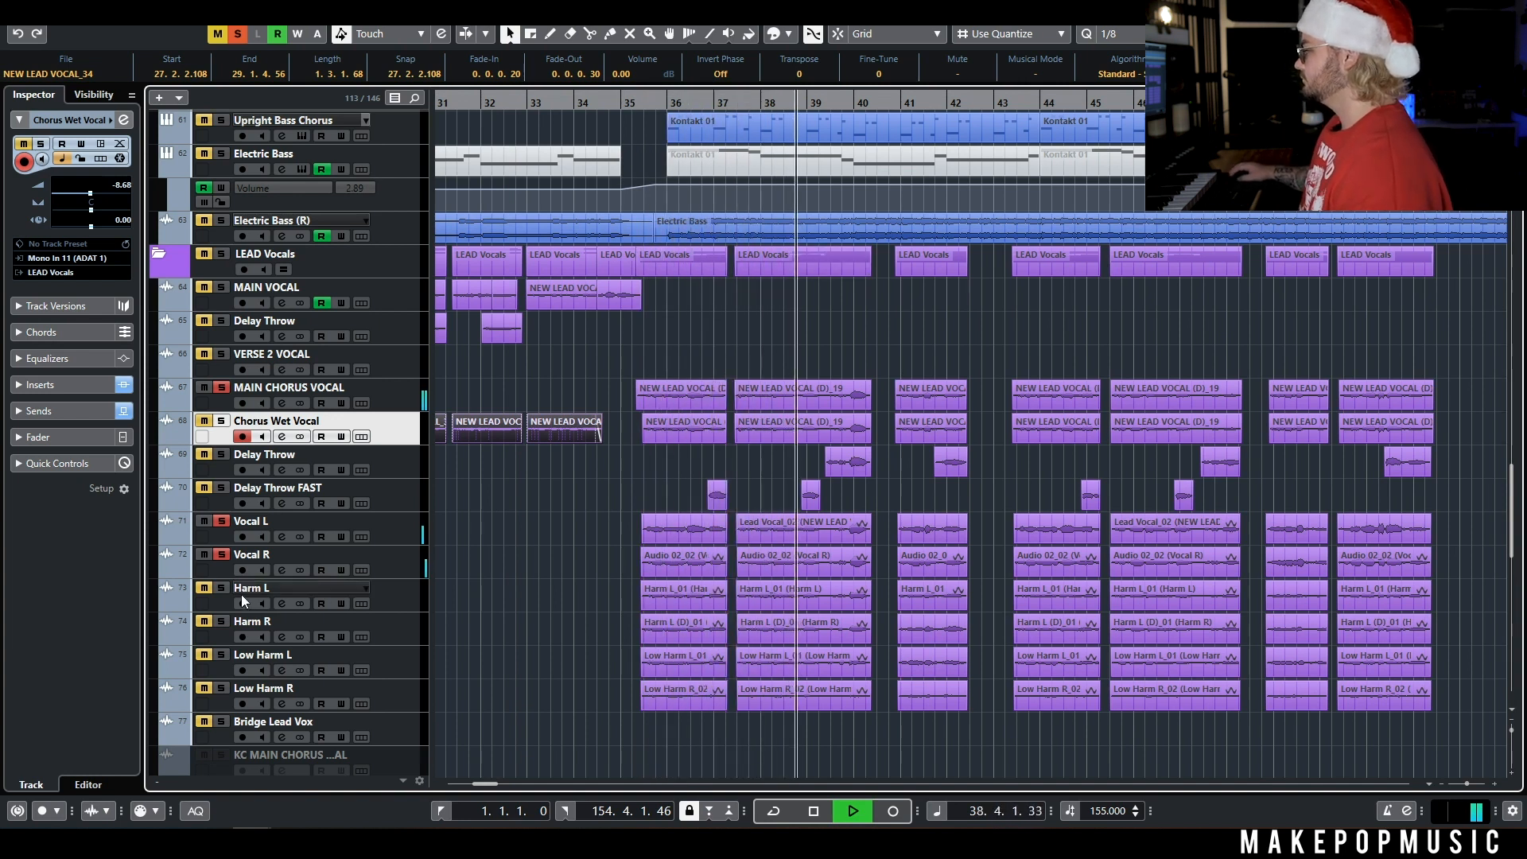
{"action": "left_click", "coordinate": [221, 554]}
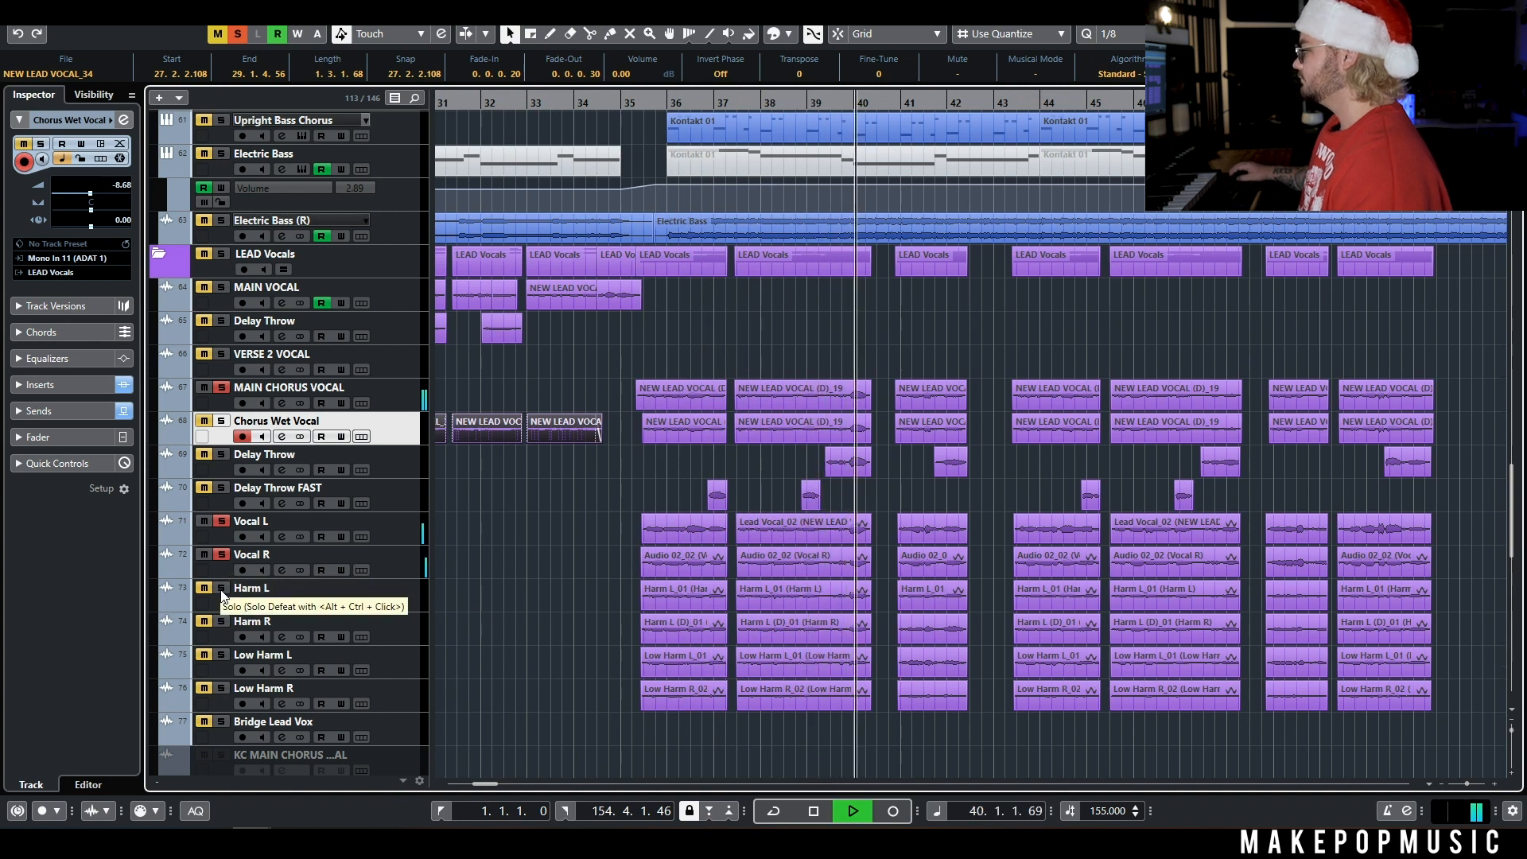
{"action": "key", "text": "space"}
{"action": "left_click", "coordinate": [221, 388]}
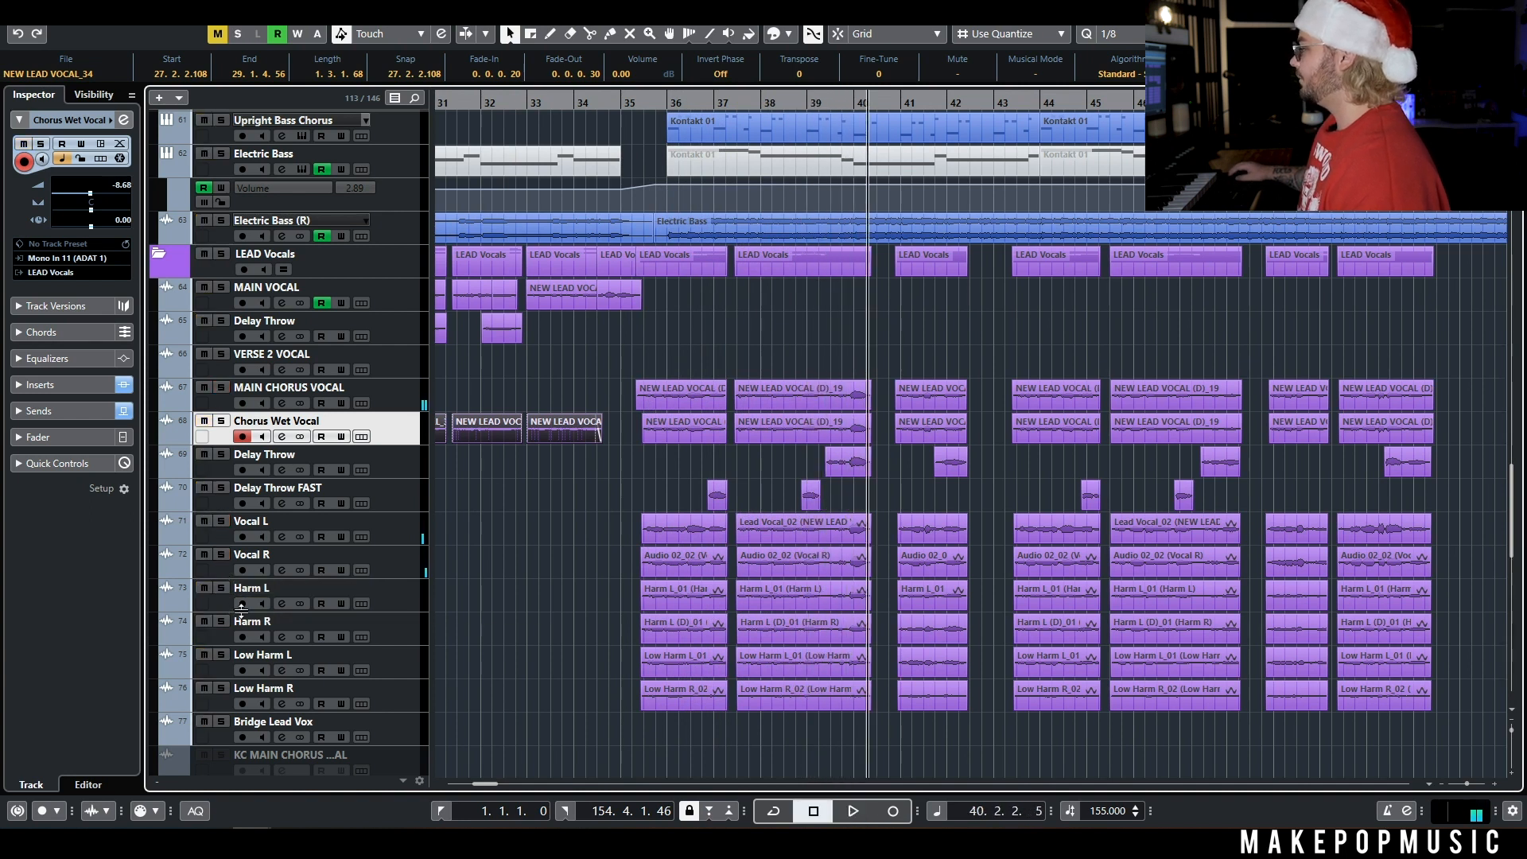
Solo Harm L and Harm R, play them through the first chorus to about bar 39, and stop playback.
{"action": "left_click", "coordinate": [221, 588]}
{"action": "left_click", "coordinate": [221, 621]}
{"action": "key", "text": "space"}
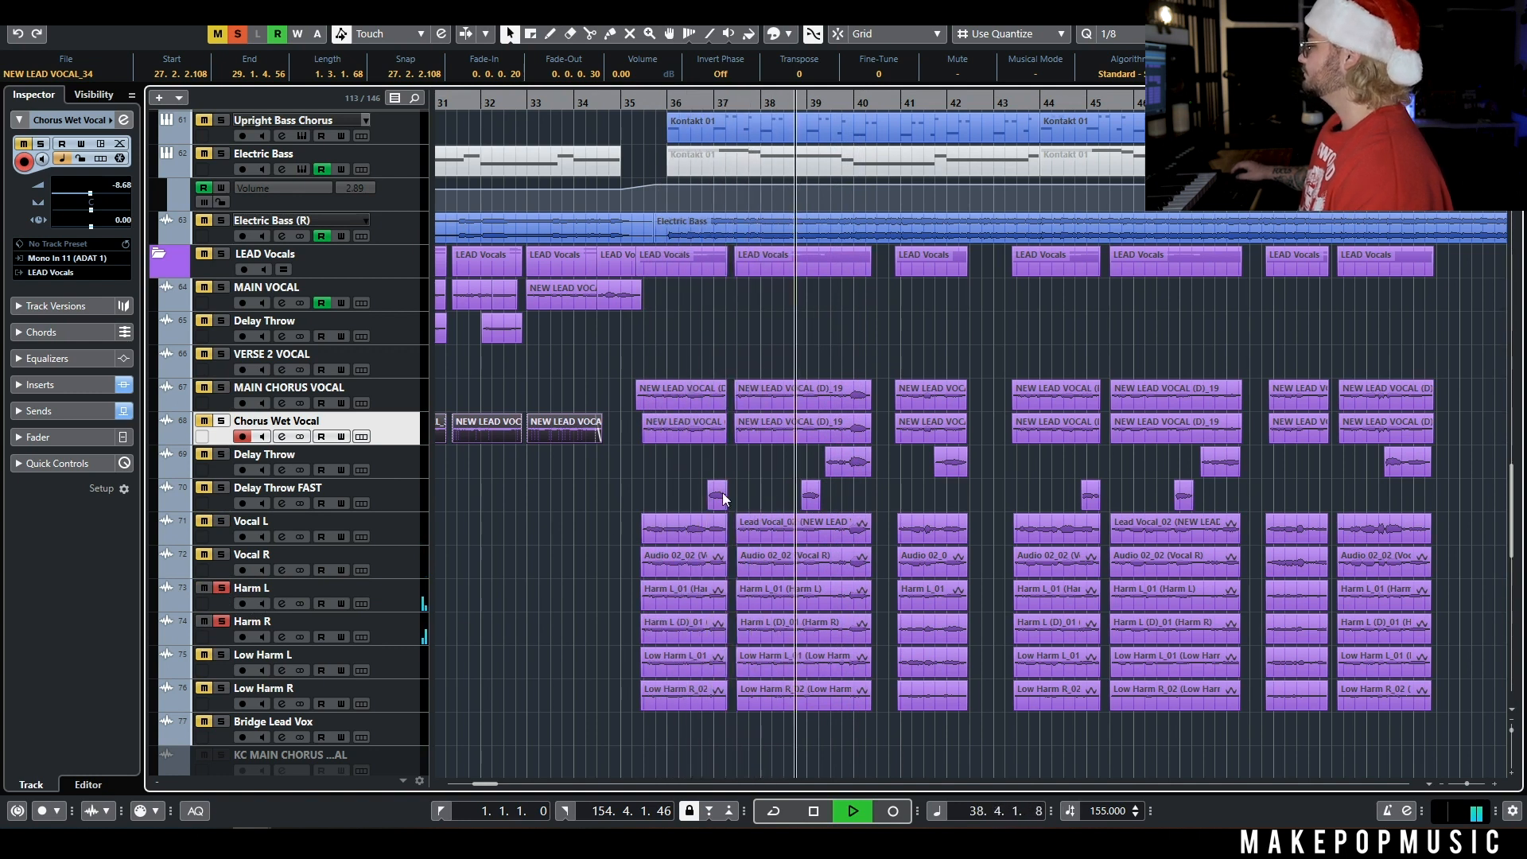
{"action": "key", "text": "space"}
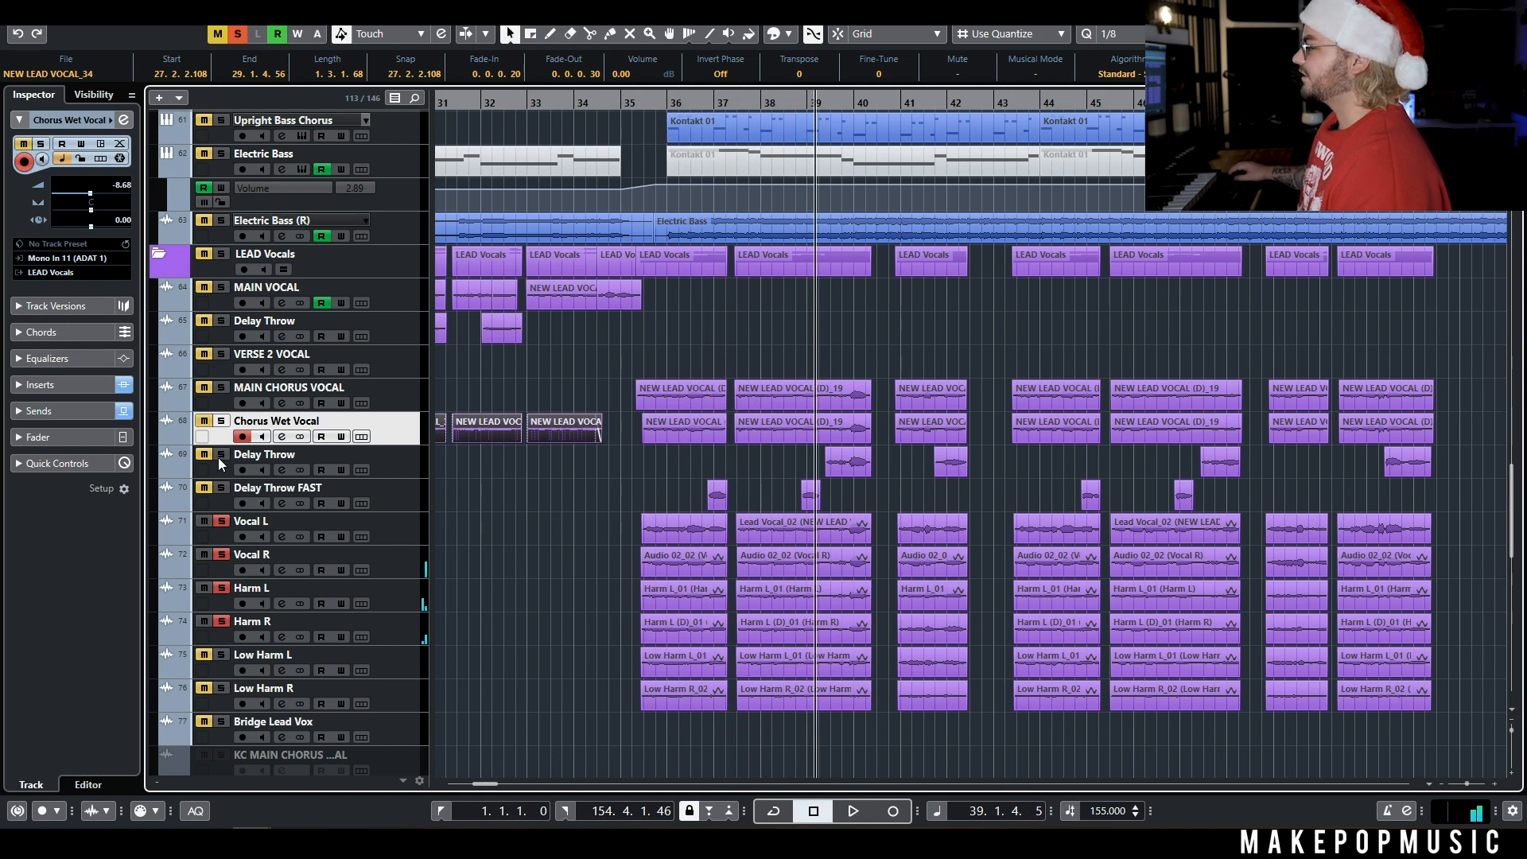
Add MAIN CHORUS VOCAL, Vocal L and Vocal R to the soloed harmonies and play the first chorus from about bar 35.
{"action": "left_click", "coordinate": [221, 387]}
{"action": "left_click", "coordinate": [641, 132]}
{"action": "key", "text": "space"}
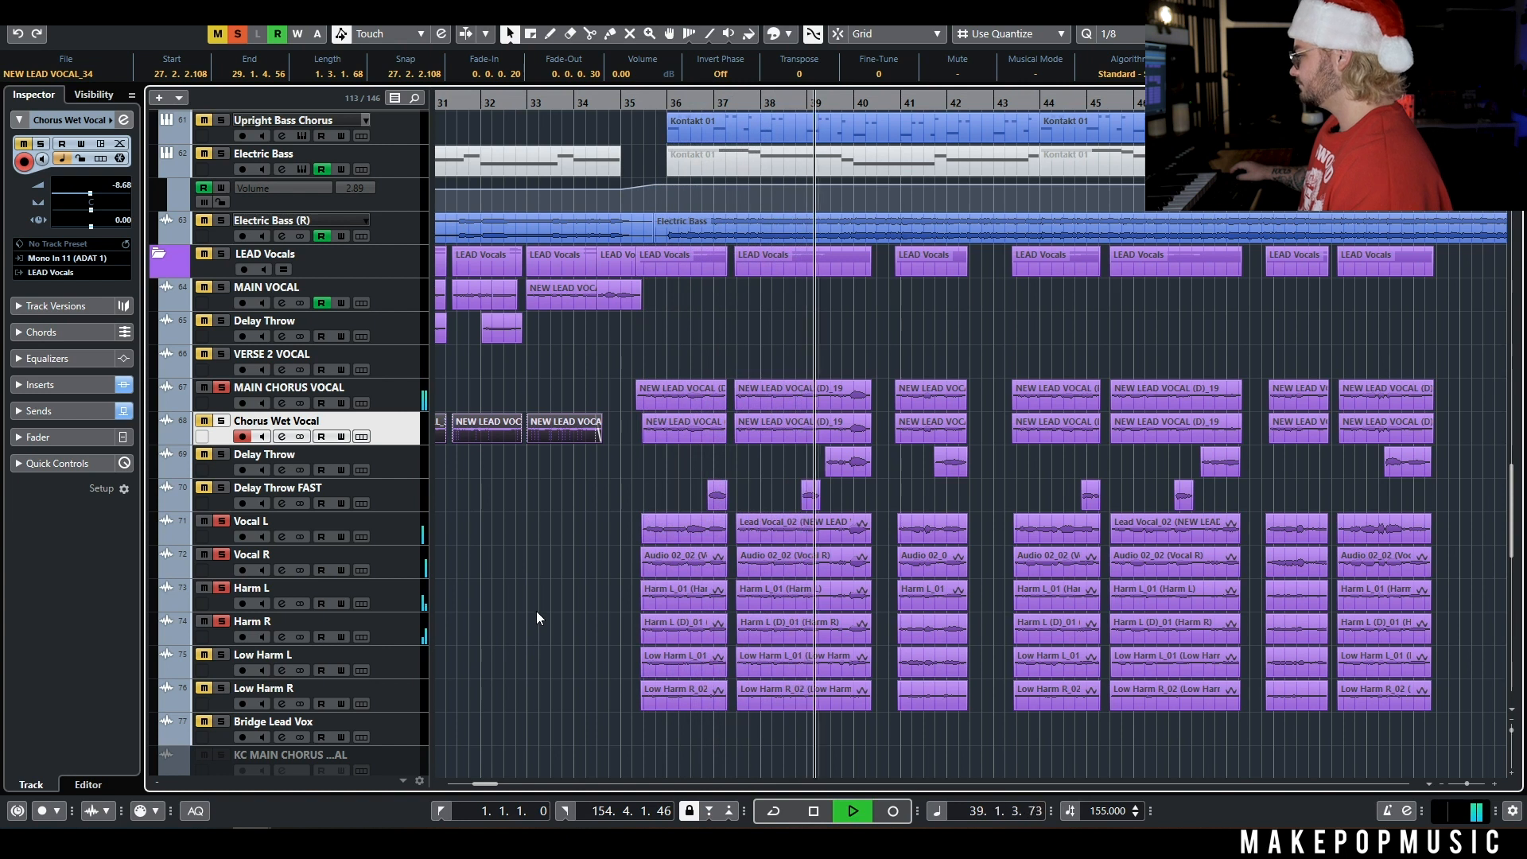
Add Low Harm L and Low Harm R to the soloed chorus vocals and play from about bar 35 to bar 40.
{"action": "key", "text": "space"}
{"action": "left_click", "coordinate": [629, 103]}
{"action": "key", "text": "space"}
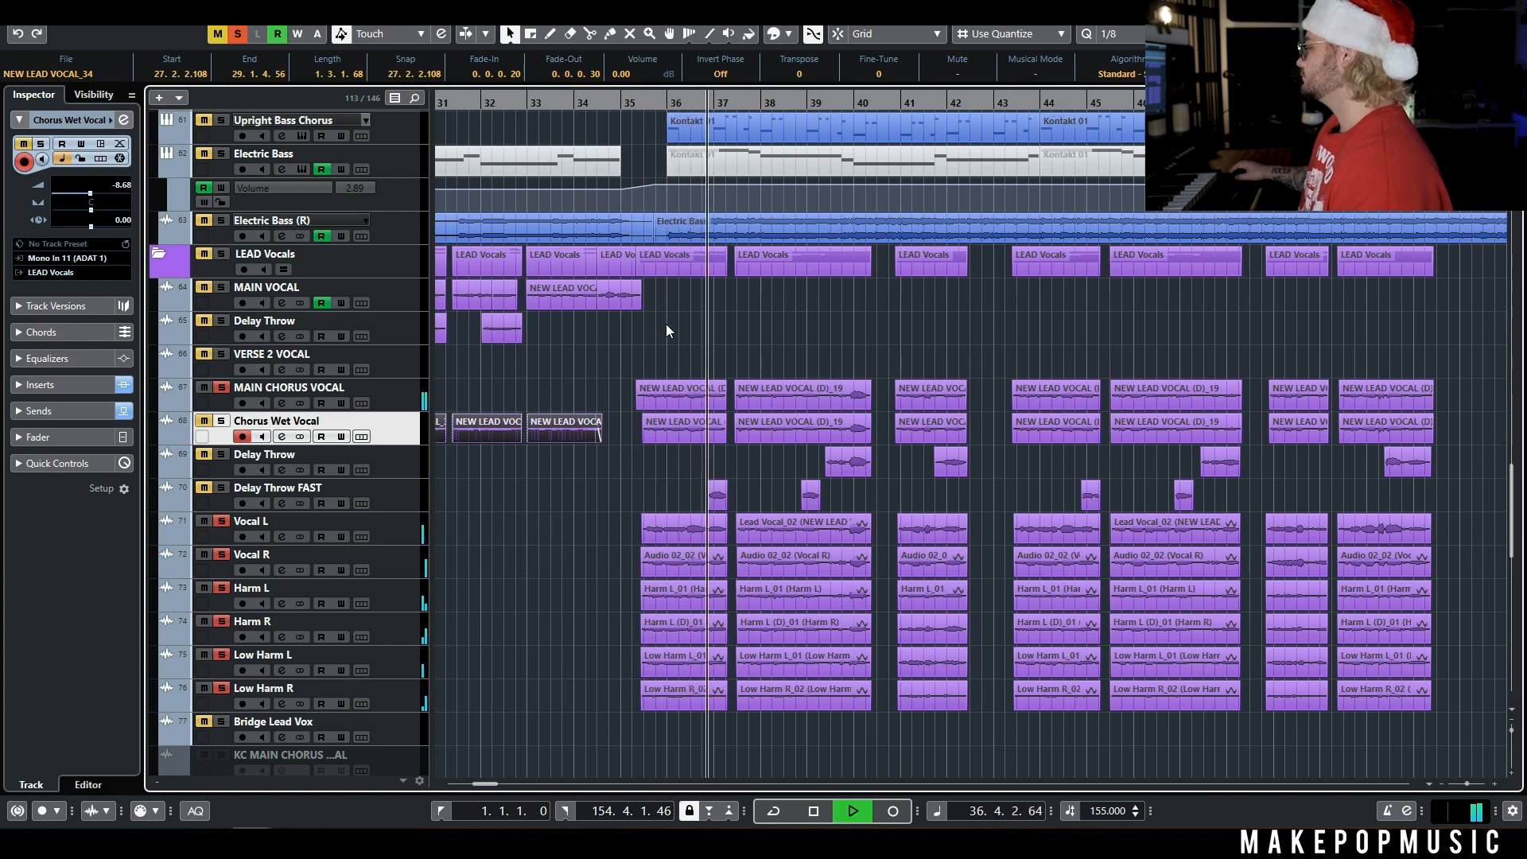
{"action": "key", "text": "g"}
{"action": "key", "text": "g"}
{"action": "key", "text": "g"}
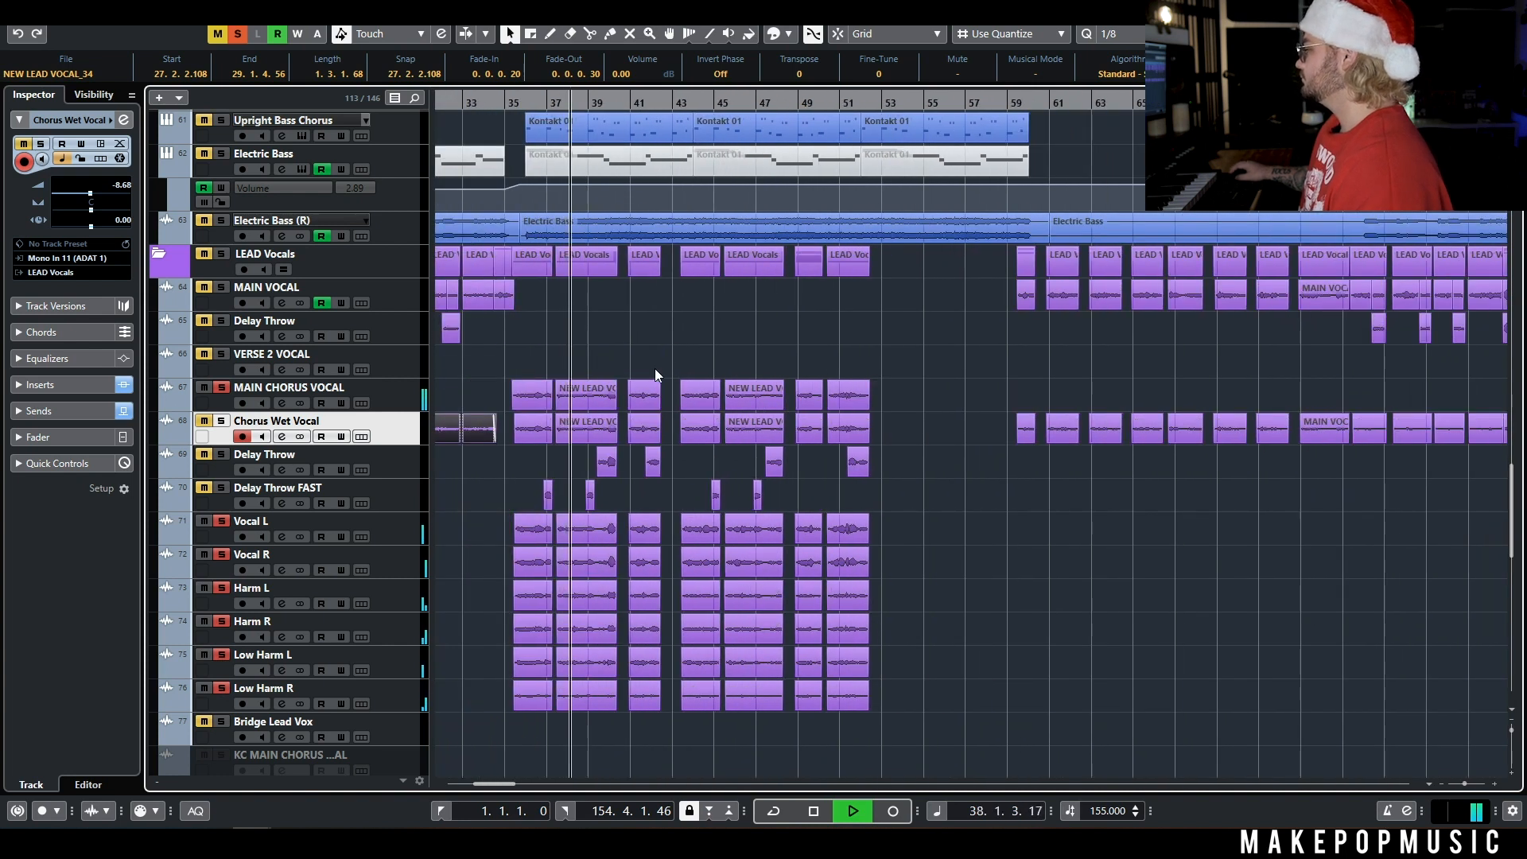
{"action": "key", "text": "g"}
{"action": "key", "text": "h"}
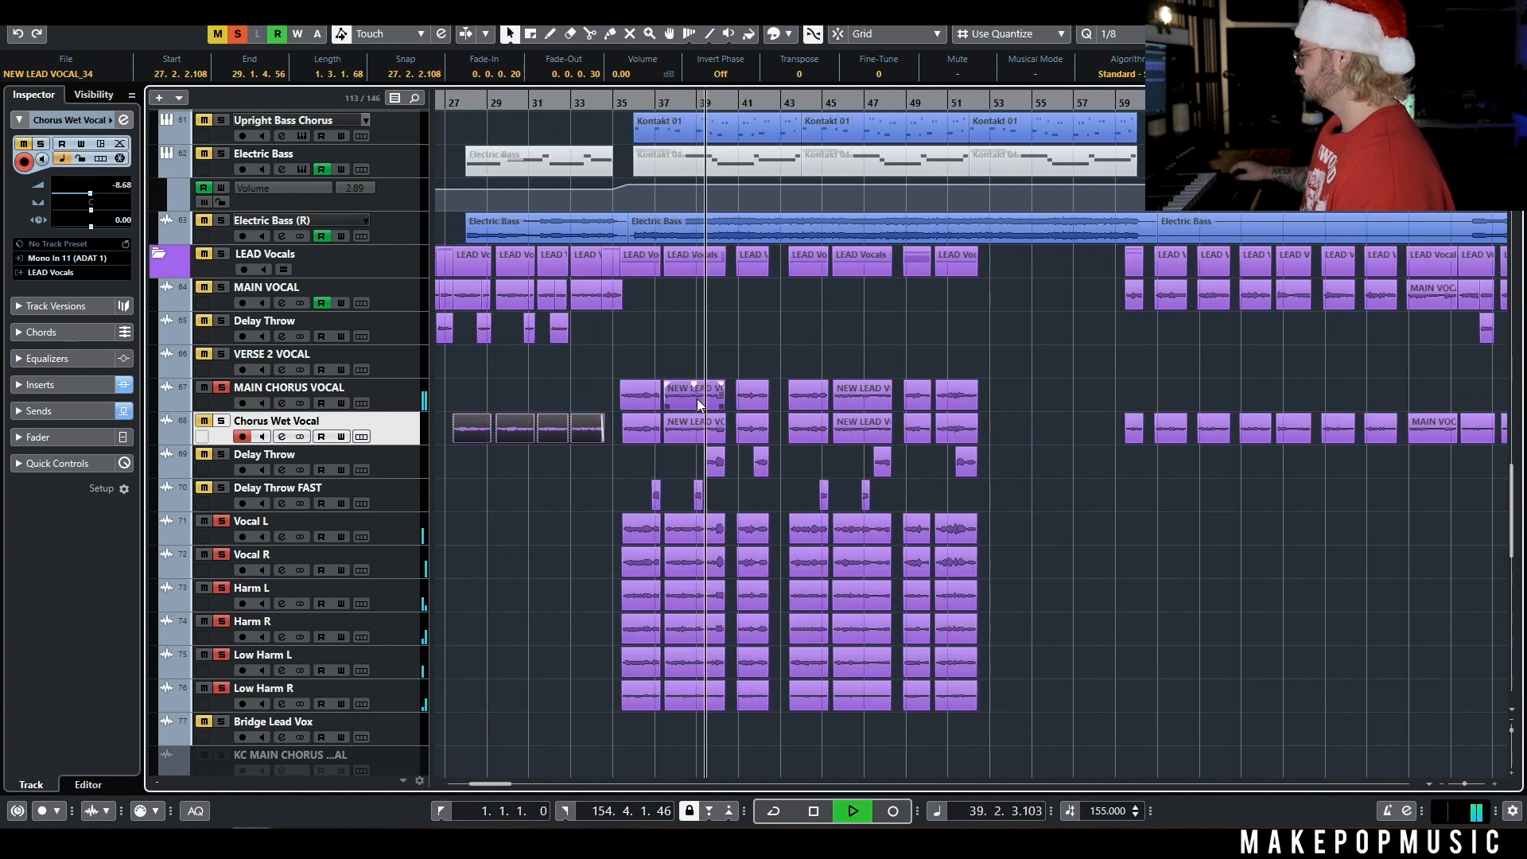
{"action": "key", "text": "space"}
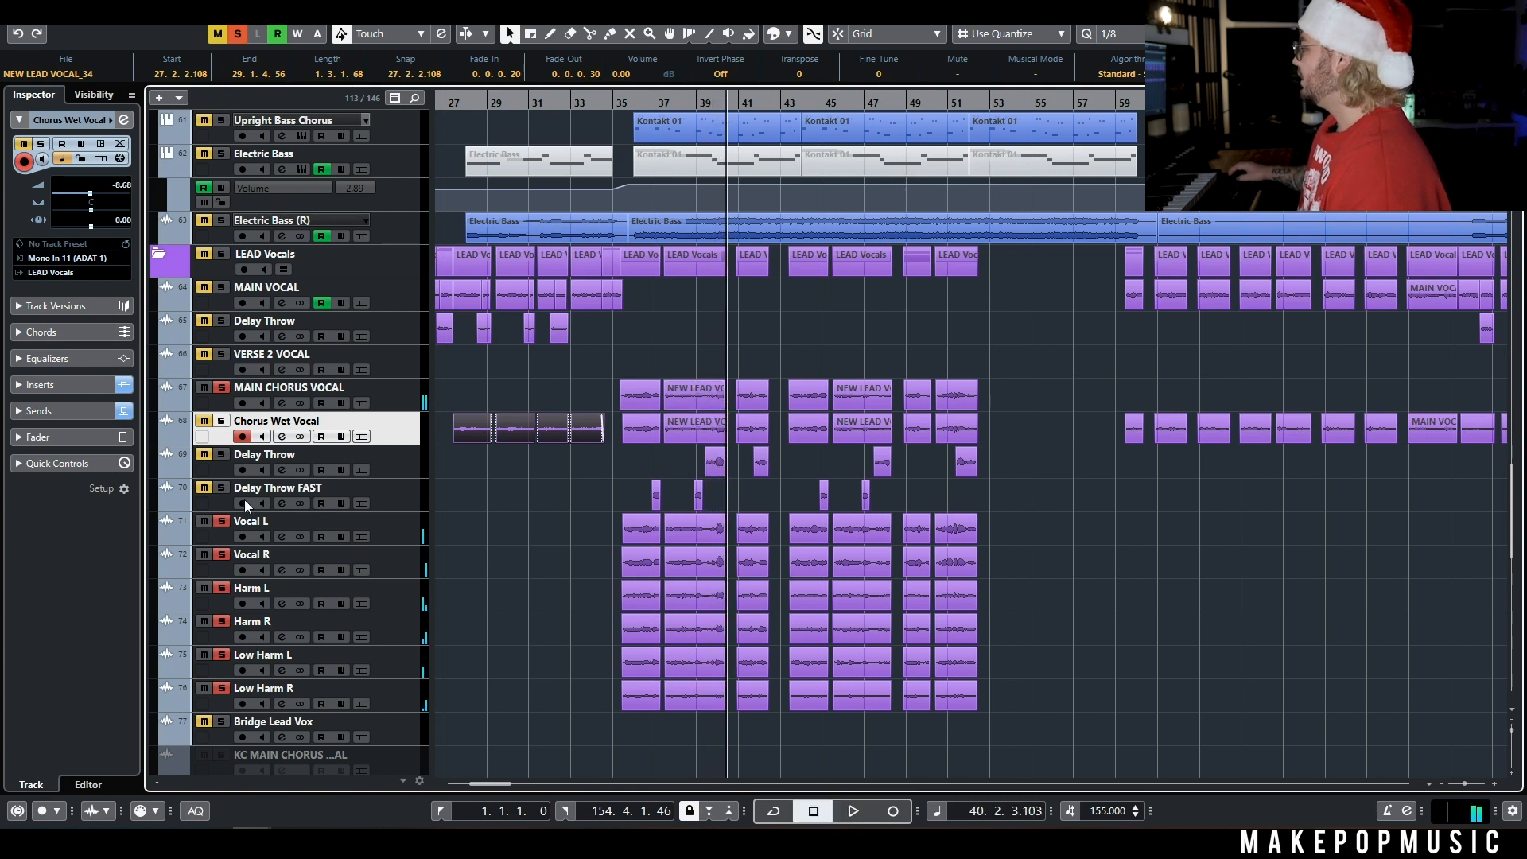
Add Delay Throw FAST to the soloed chorus vocals and play from about bar 35 to bar 37.
{"action": "left_click", "coordinate": [619, 97]}
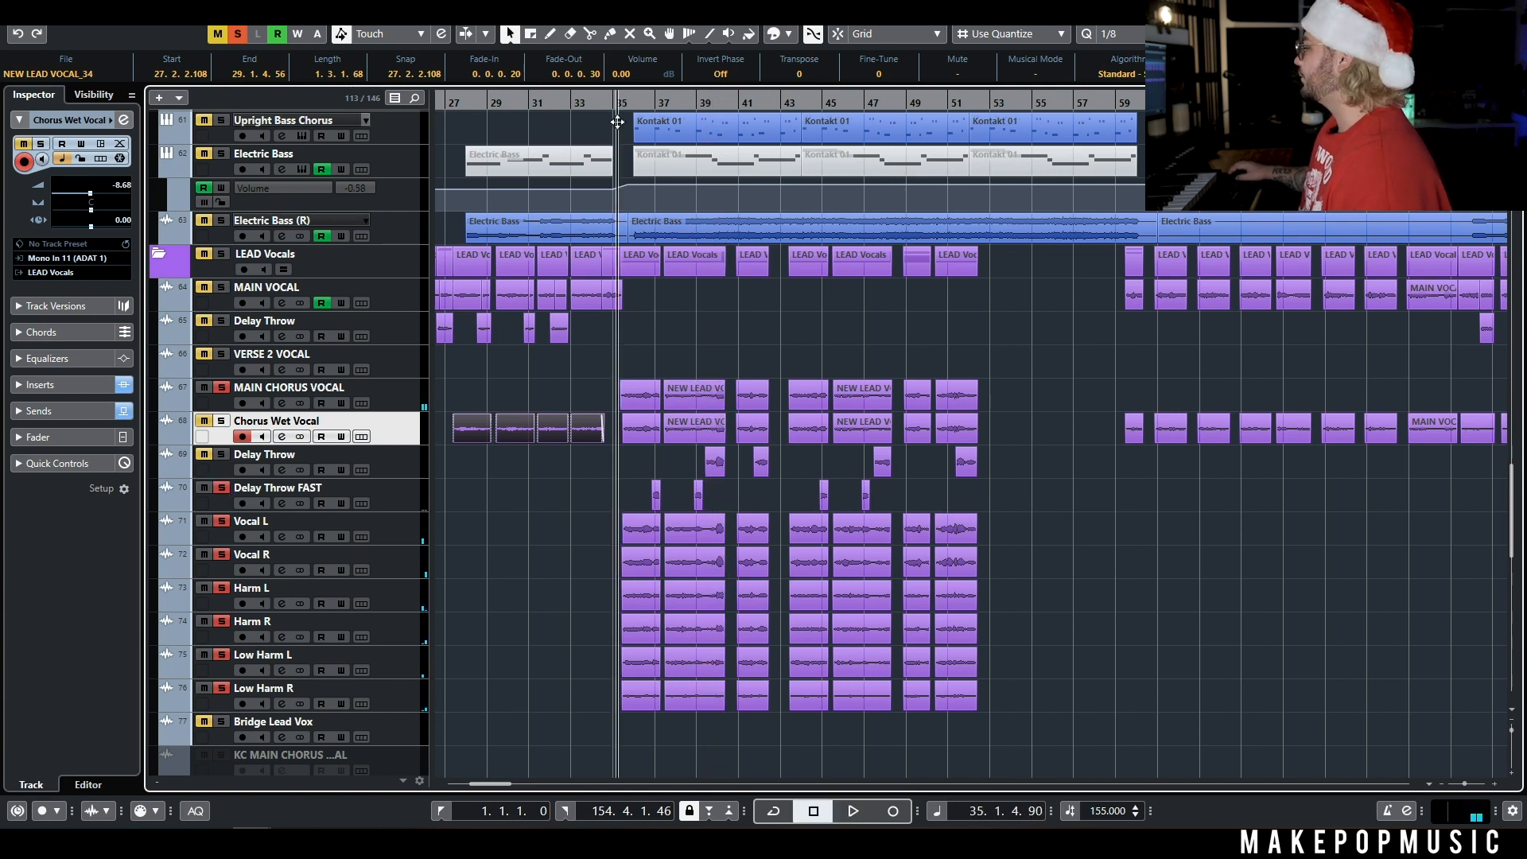
{"action": "key", "text": "space"}
{"action": "key", "text": "h"}
{"action": "left_click", "coordinate": [622, 550]}
{"action": "key", "text": "h"}
{"action": "key", "text": "h"}
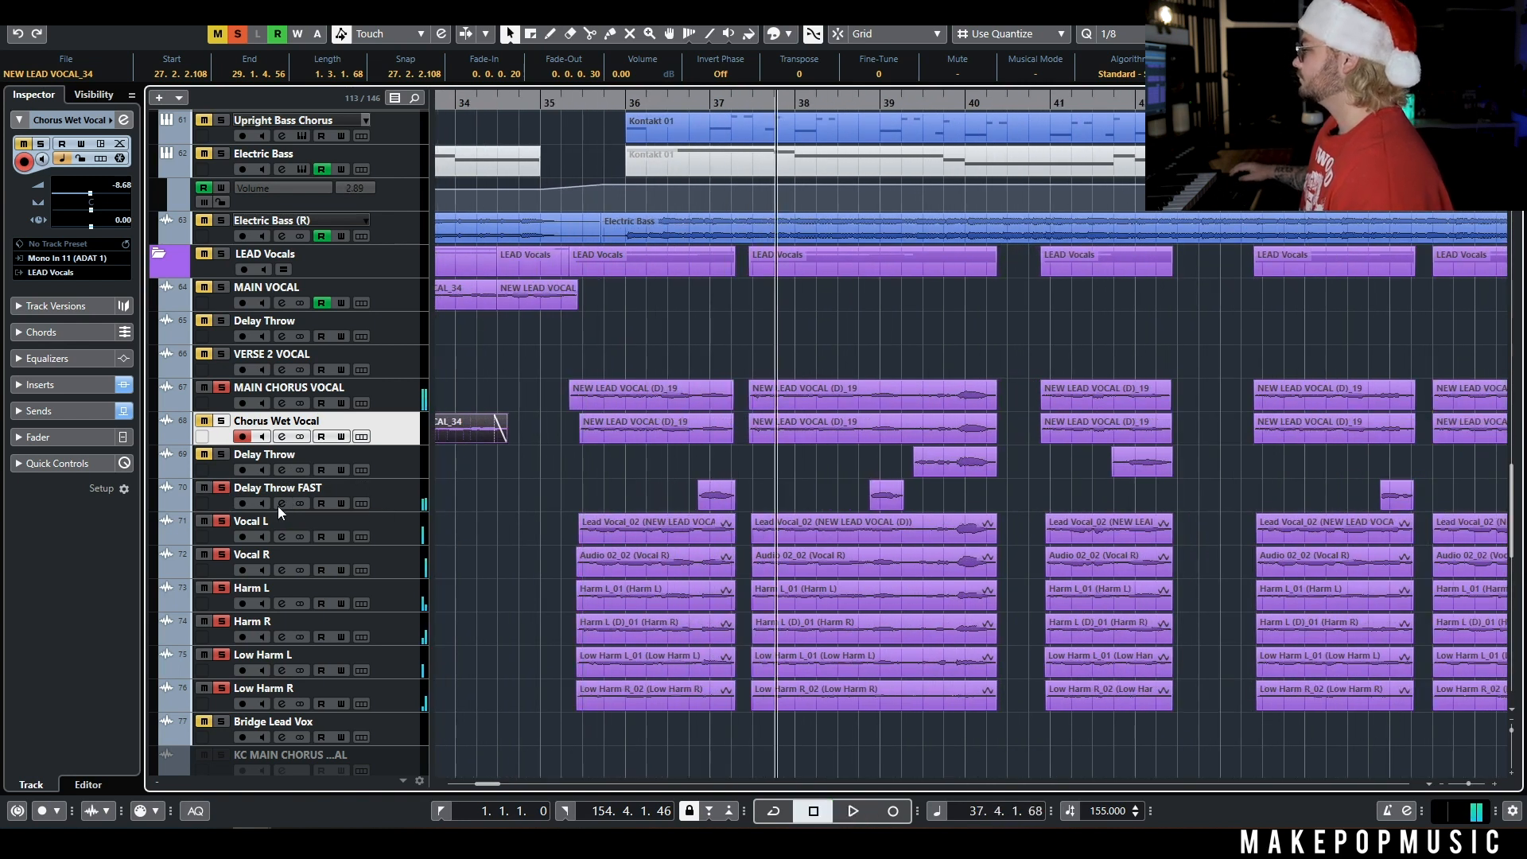
Inspect the Repeater delay settings on the Delay Throw FAST channel and close the plugin and channel windows.
{"action": "left_click", "coordinate": [283, 502]}
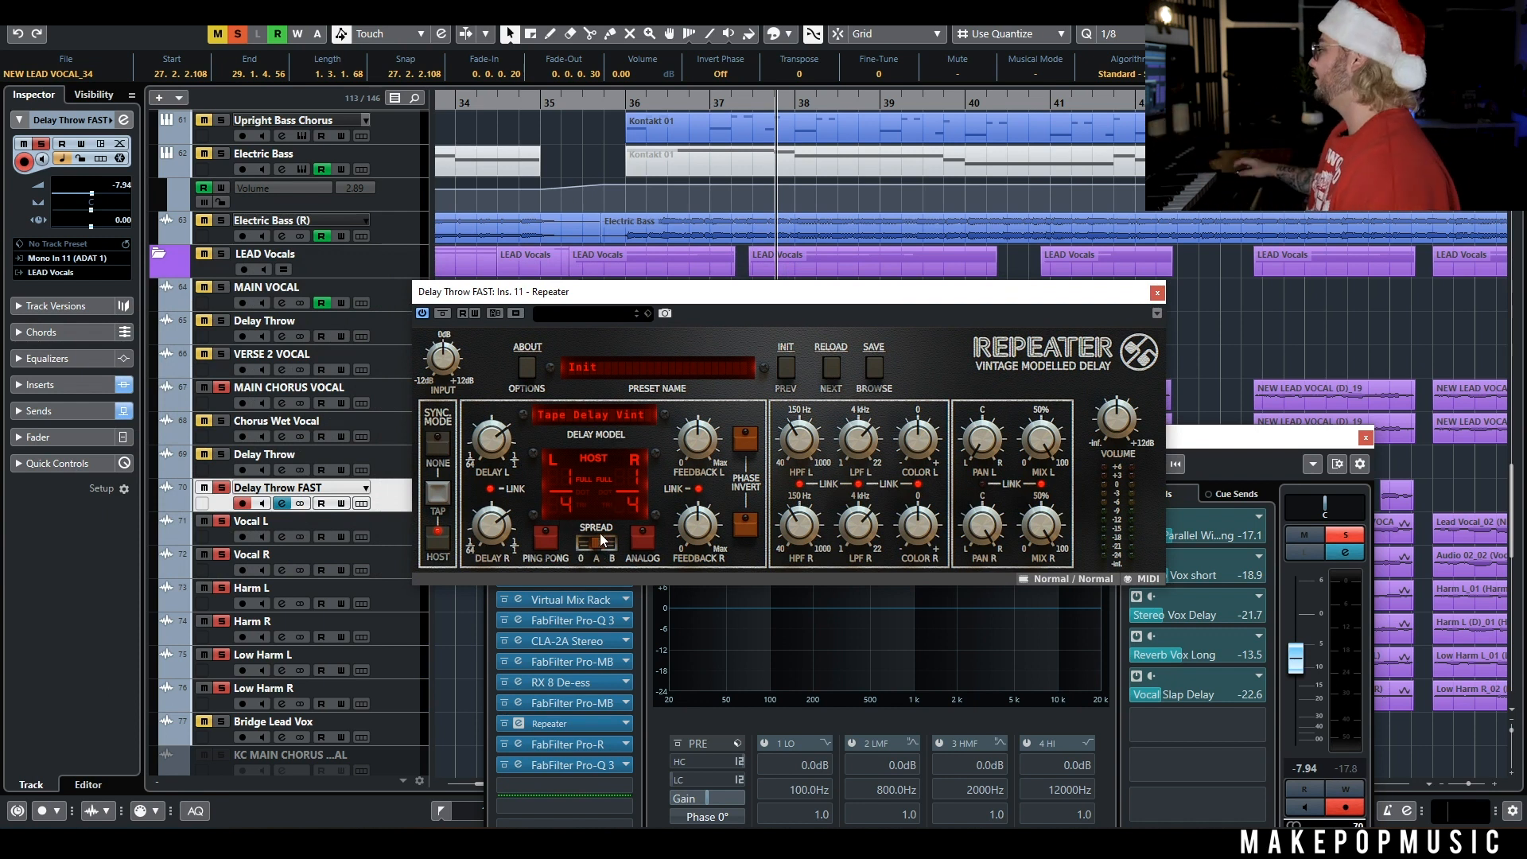
{"action": "left_click", "coordinate": [1157, 291]}
{"action": "left_click", "coordinate": [1365, 437]}
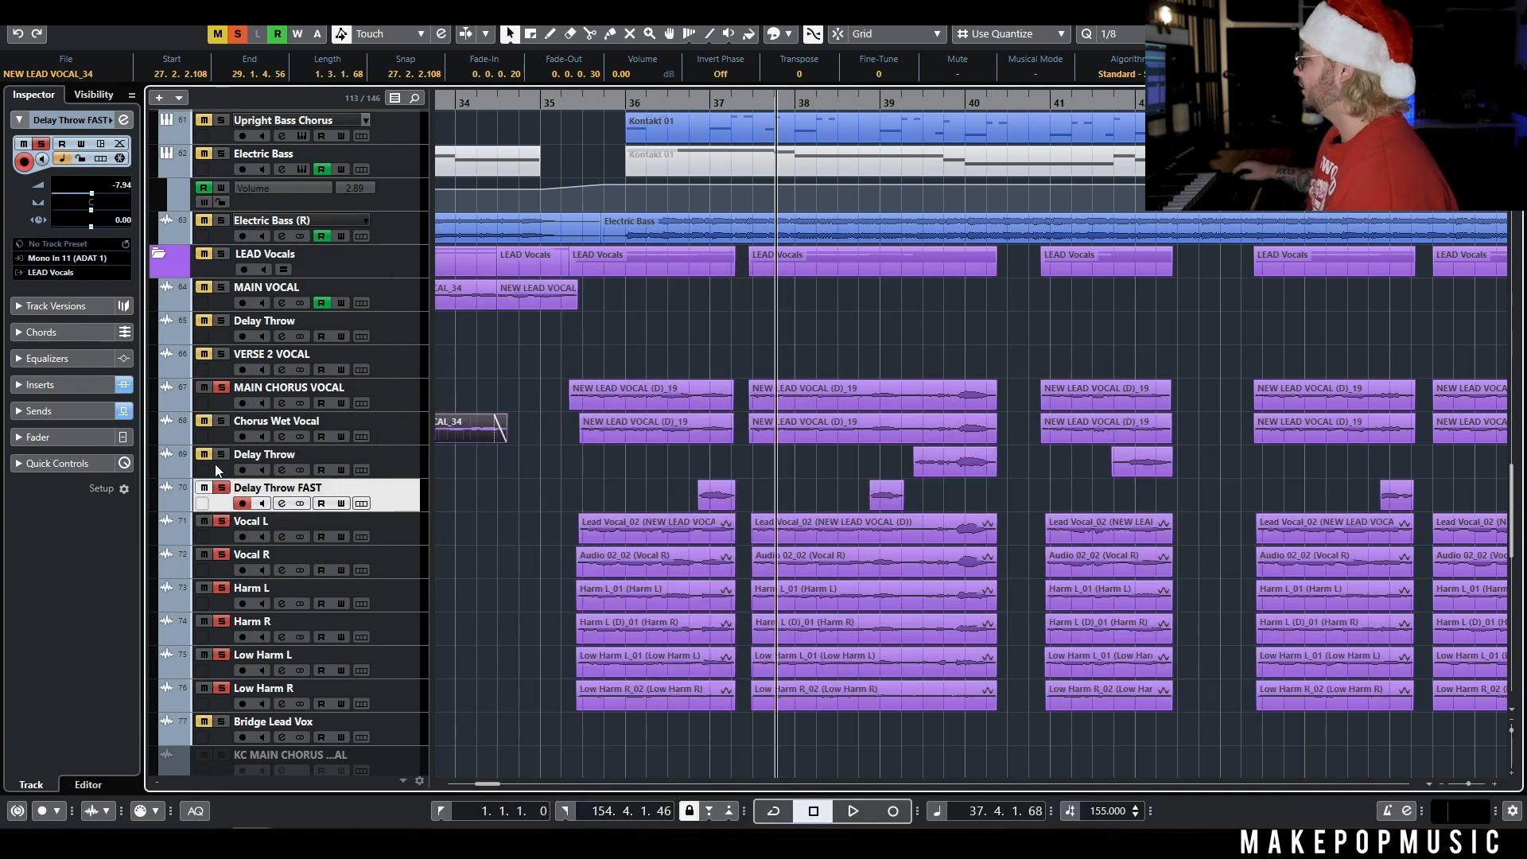
Inspect the Repeater delay on the chorus Delay Throw channel, close its windows, and add the track to the solo.
{"action": "left_click", "coordinate": [281, 470]}
{"action": "left_click", "coordinate": [582, 727]}
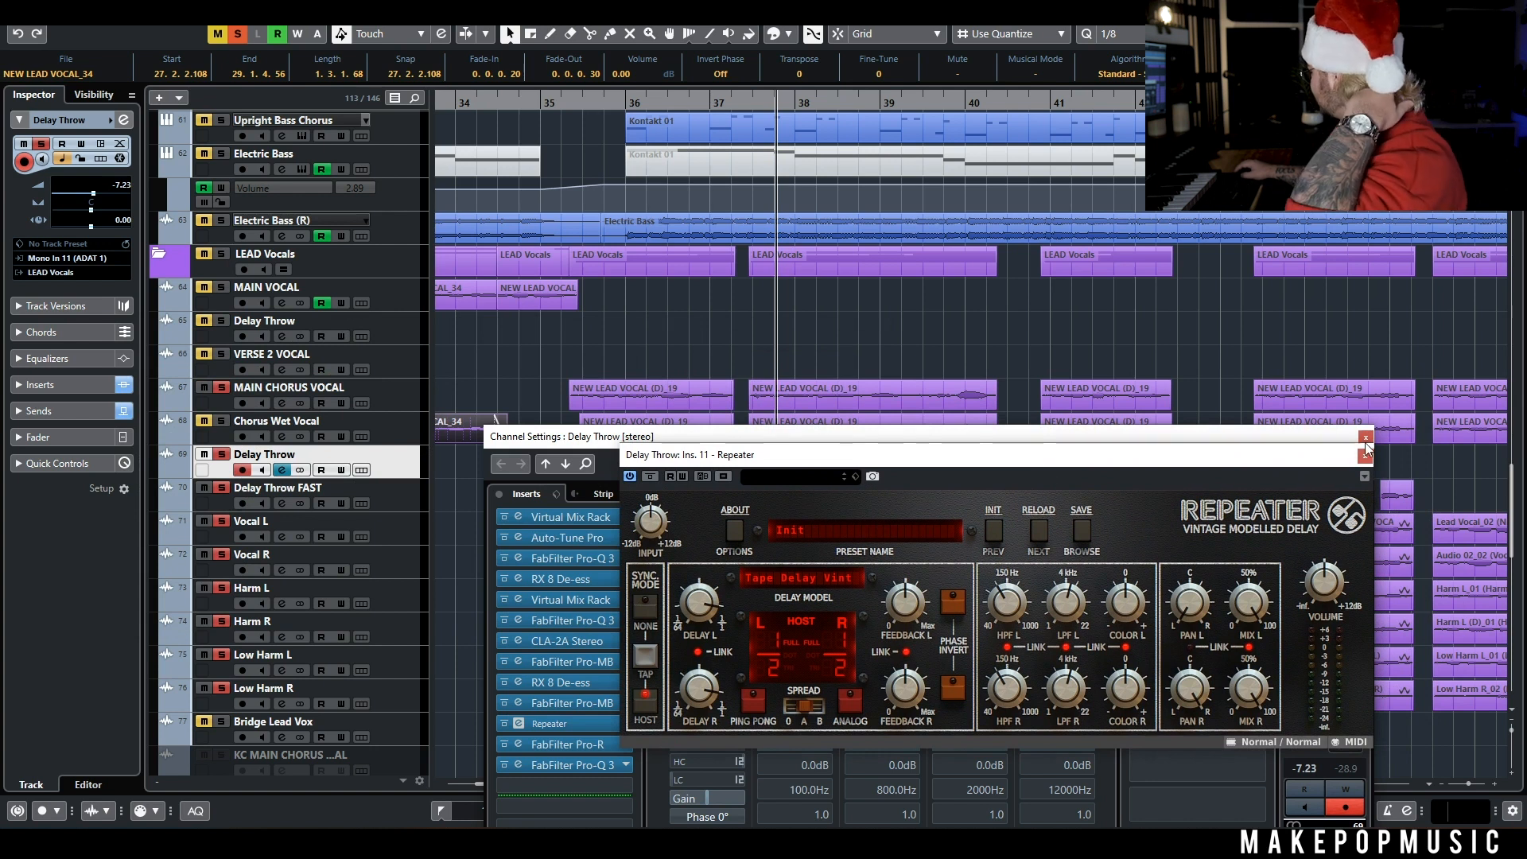
{"action": "left_click", "coordinate": [1365, 437]}
{"action": "left_click", "coordinate": [1366, 454]}
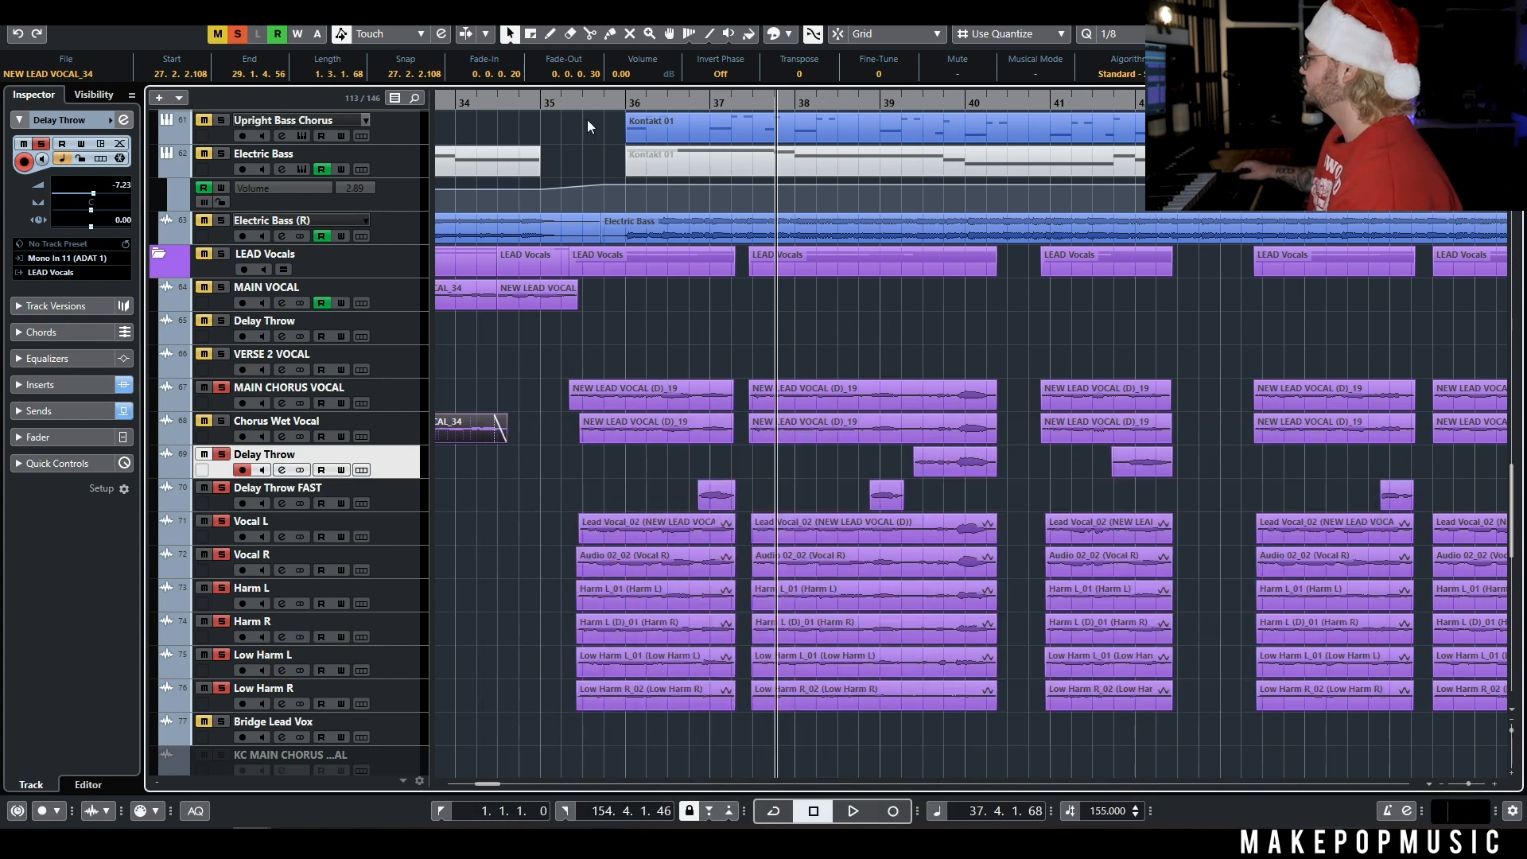
Play the soloed chorus vocals with both delay throws from about bar 35 to bar 43.
{"action": "left_click_drag", "start_coordinate": [573, 102], "coordinate": [574, 120]}
{"action": "key", "text": "space"}
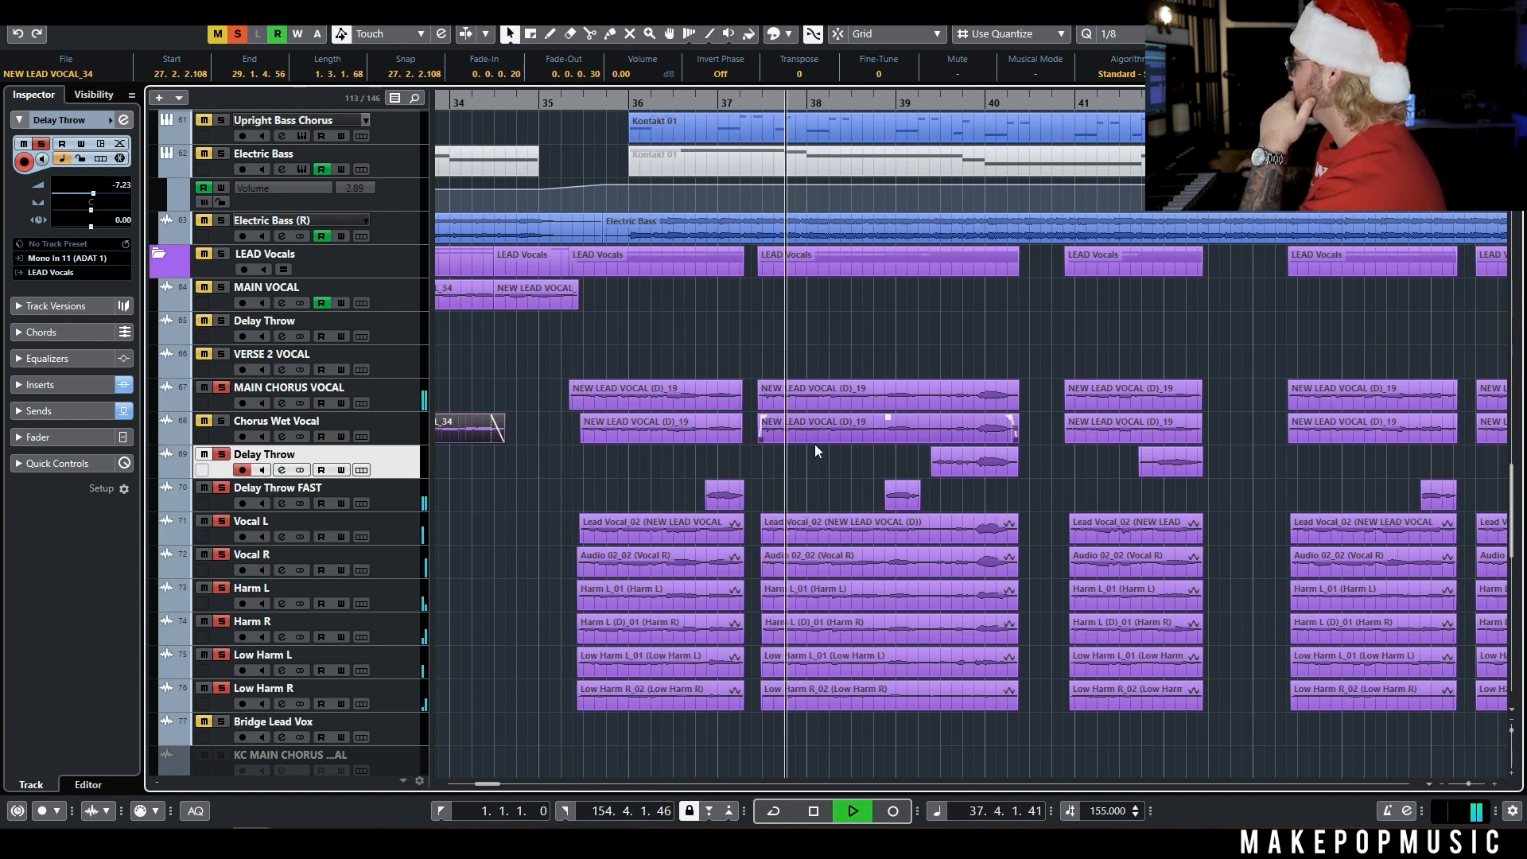
{"action": "left_click", "coordinate": [800, 476]}
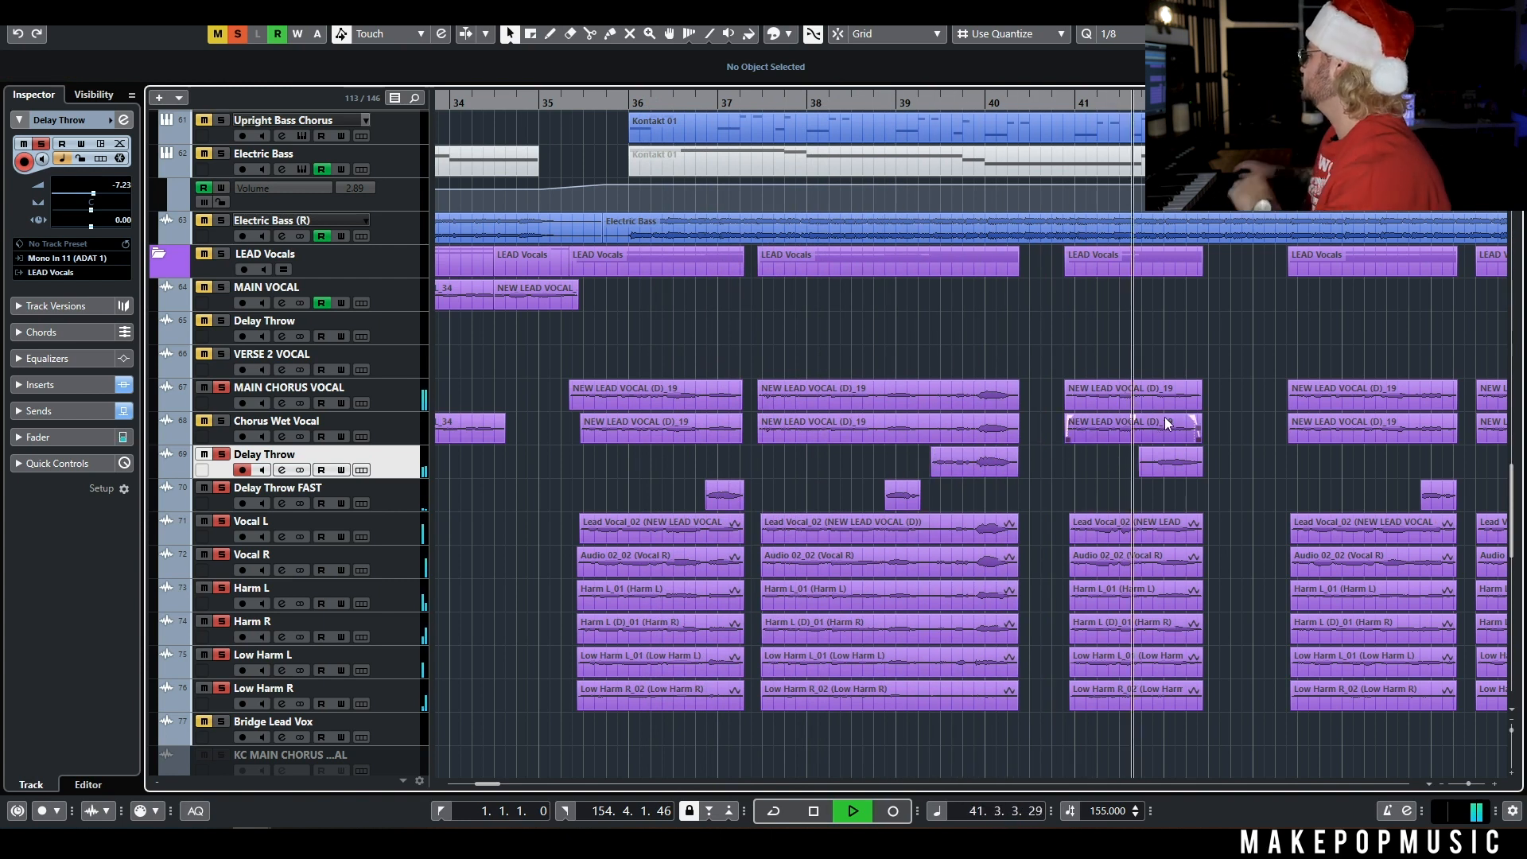
{"action": "key", "text": "g"}
{"action": "key", "text": "g"}
{"action": "key", "text": "g"}
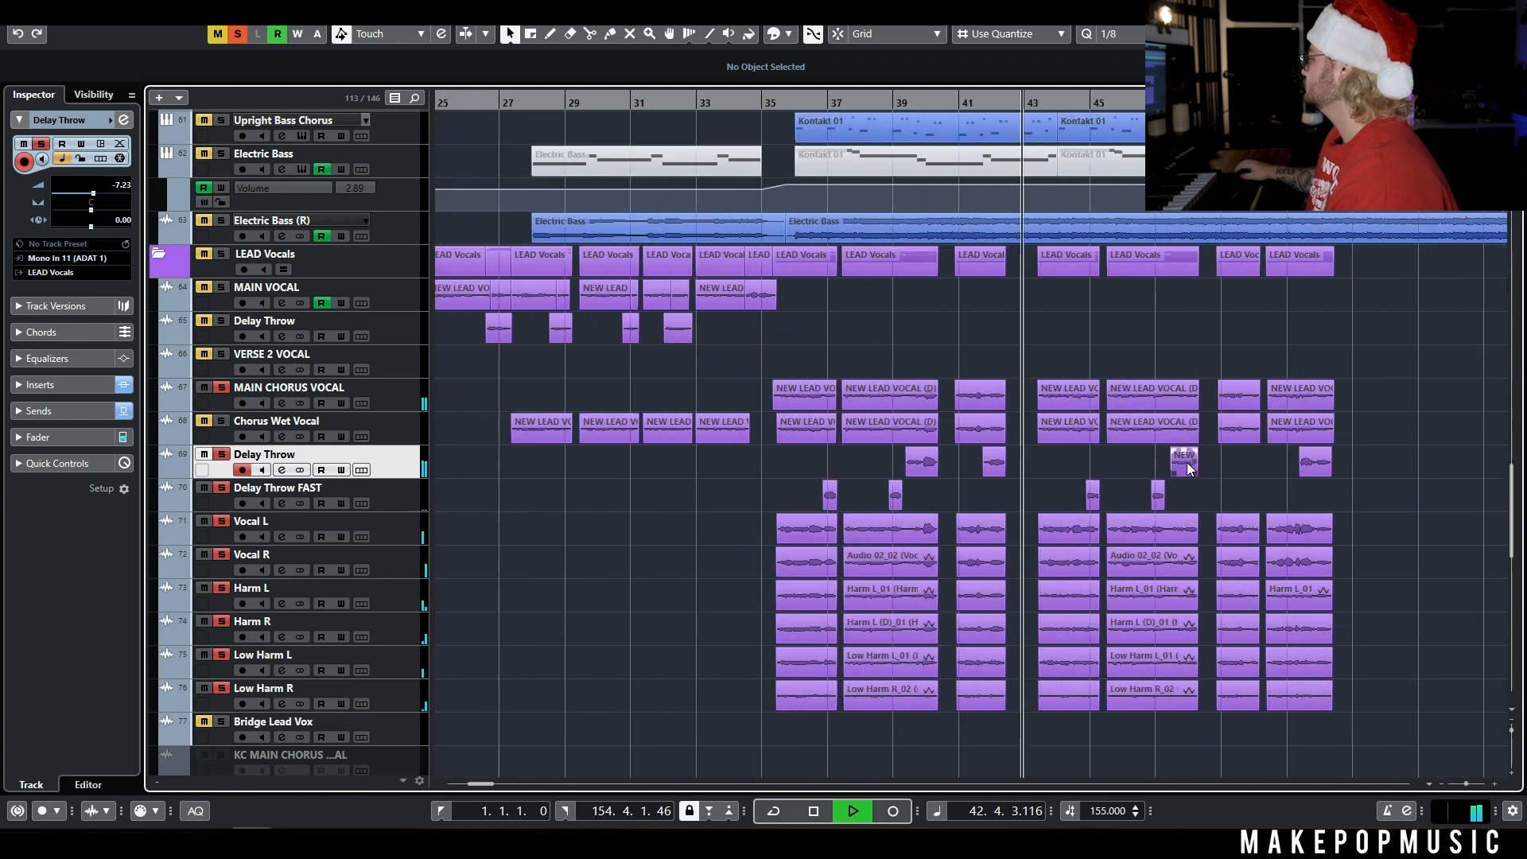
{"action": "key", "text": "space"}
Add DOOWOPS (R) to the solo, play the first chorus from about bar 35, and clear all solos before stopping near bar 43.
{"action": "key", "text": "g"}
{"action": "key", "text": "g"}
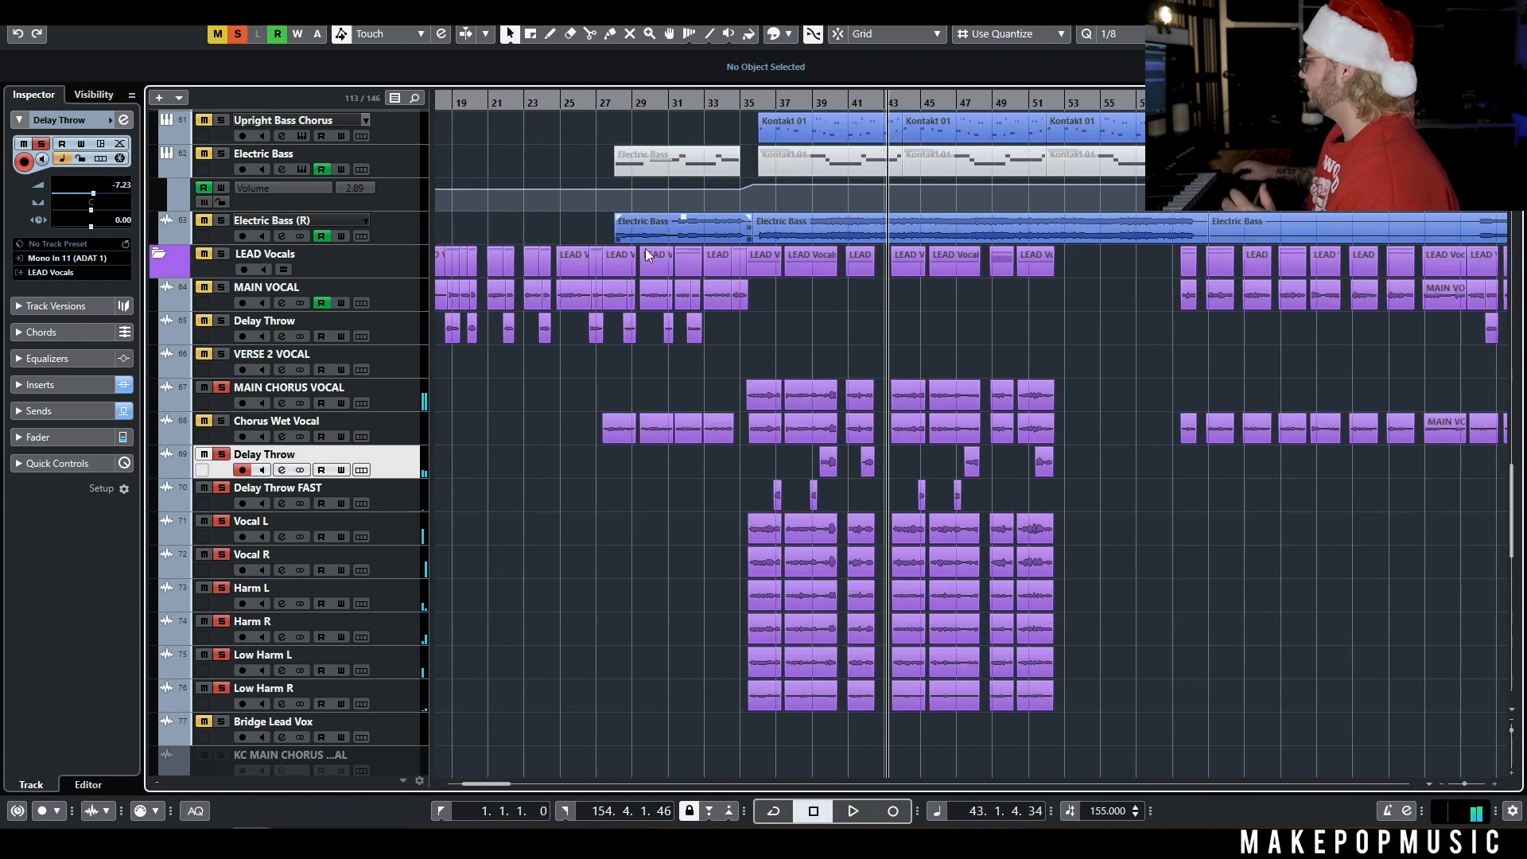
{"action": "scroll", "coordinate": [826, 316], "scroll_direction": "down", "scroll_amount": 5}
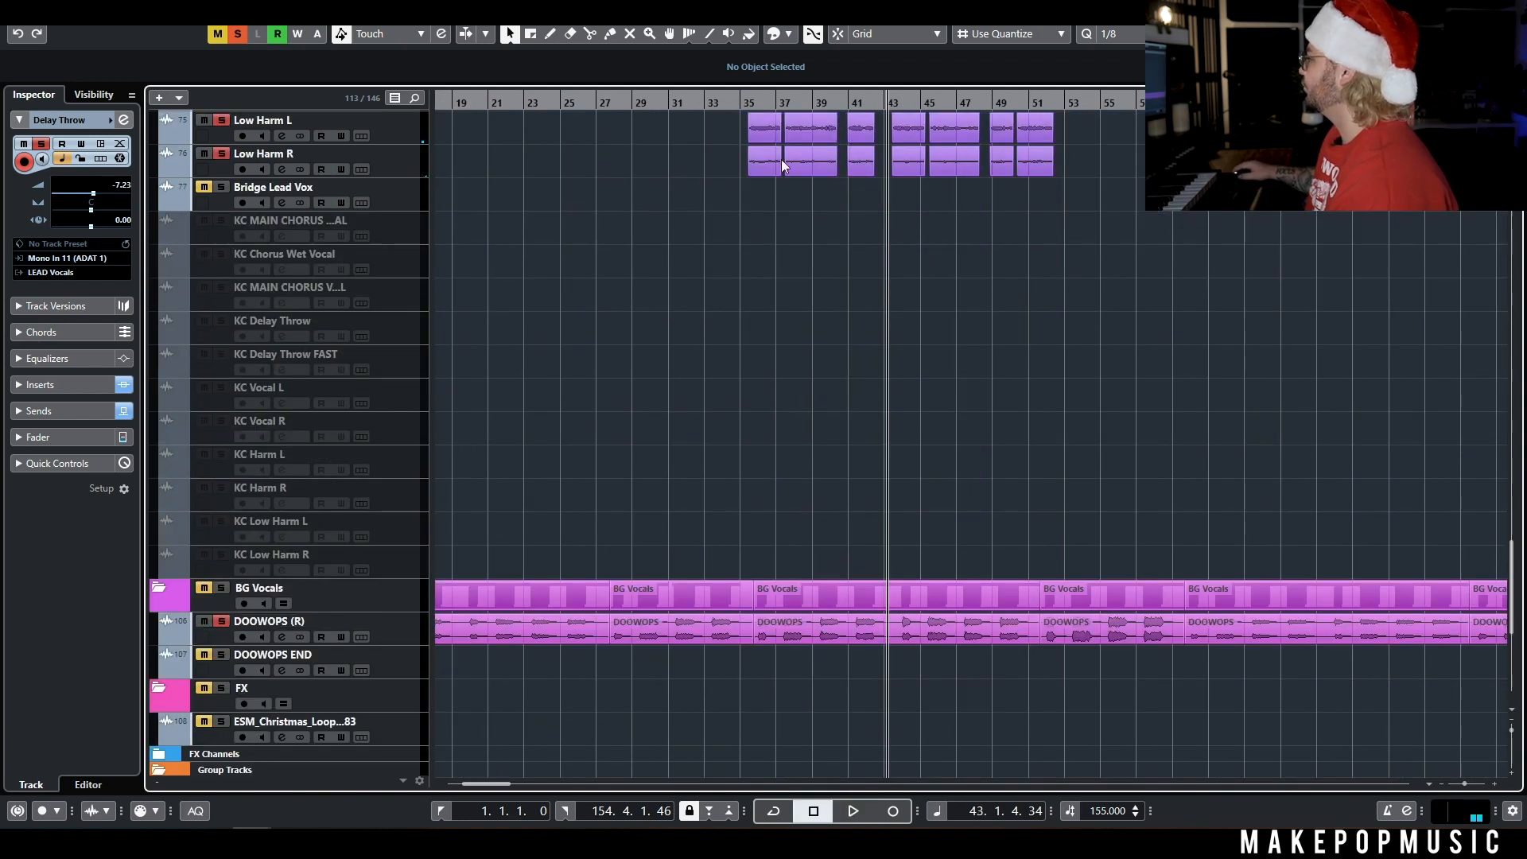
{"action": "double_click", "coordinate": [734, 99]}
{"action": "scroll", "coordinate": [790, 244], "scroll_direction": "up", "scroll_amount": 6}
{"action": "scroll", "coordinate": [799, 279], "scroll_direction": "down", "scroll_amount": 2}
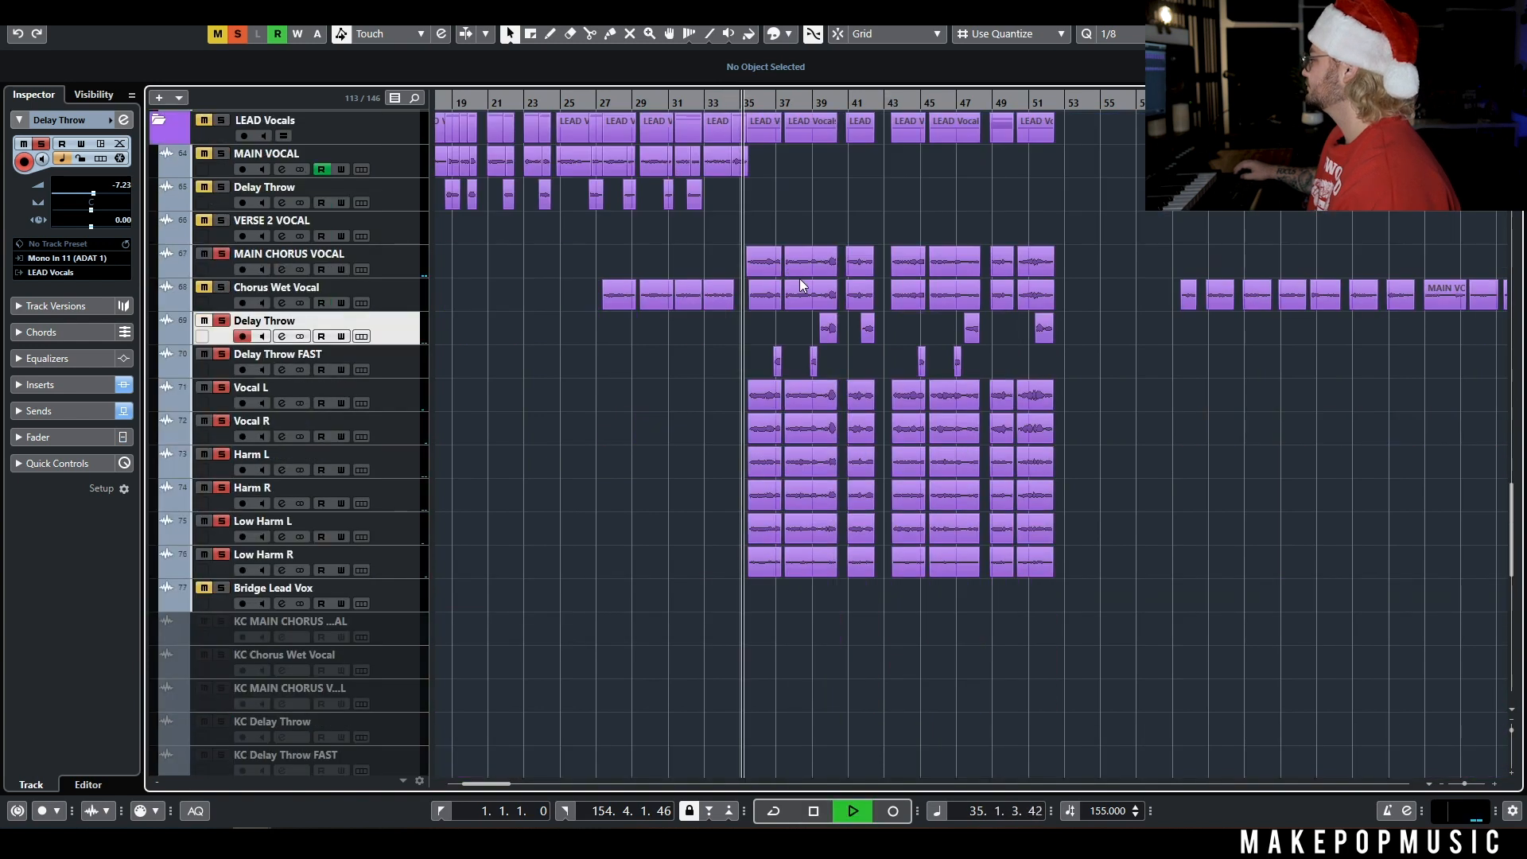
{"action": "scroll", "coordinate": [802, 280], "scroll_direction": "down", "scroll_amount": 4}
{"action": "scroll", "coordinate": [814, 277], "scroll_direction": "up", "scroll_amount": 4}
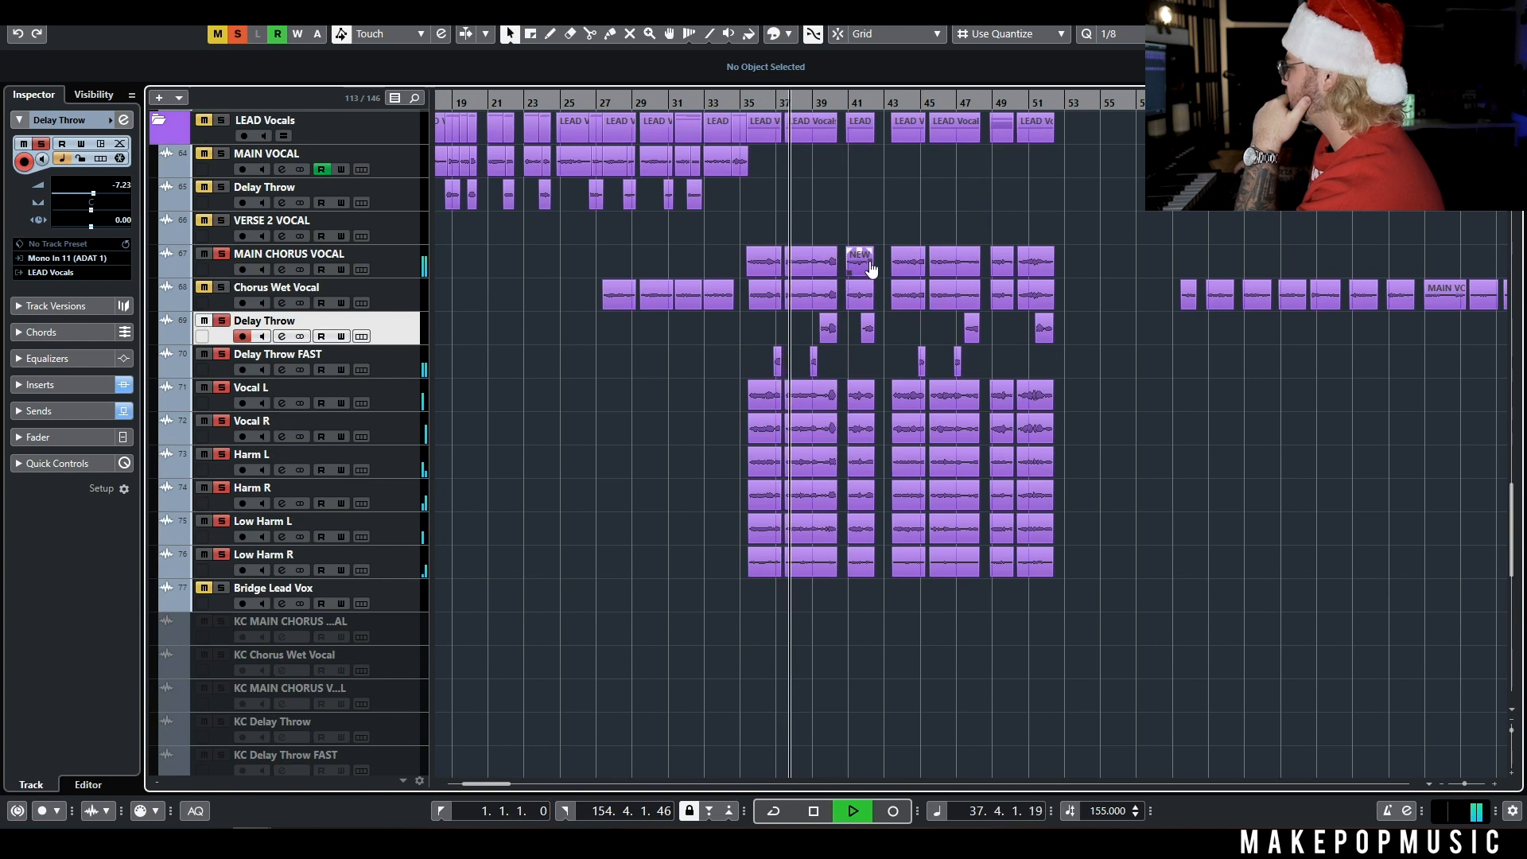
{"action": "left_click", "coordinate": [237, 33]}
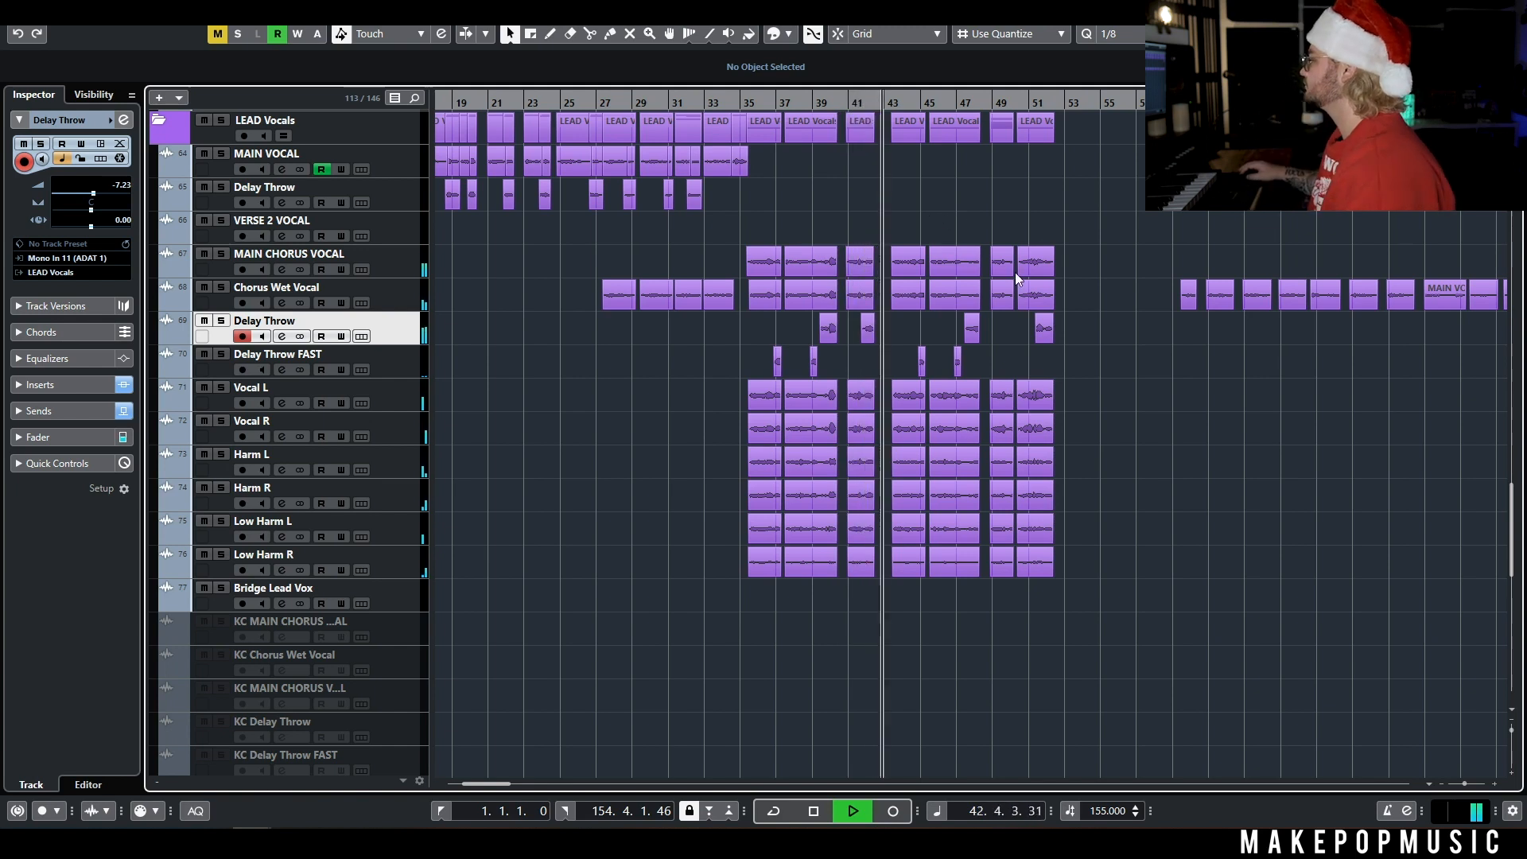
{"action": "key", "text": "space"}
Start full-mix playback at about bar 107, just before the Bridge Lead Vox events.
{"action": "key", "text": "g"}
{"action": "key", "text": "g"}
{"action": "key", "text": "g"}
{"action": "key", "text": "g"}
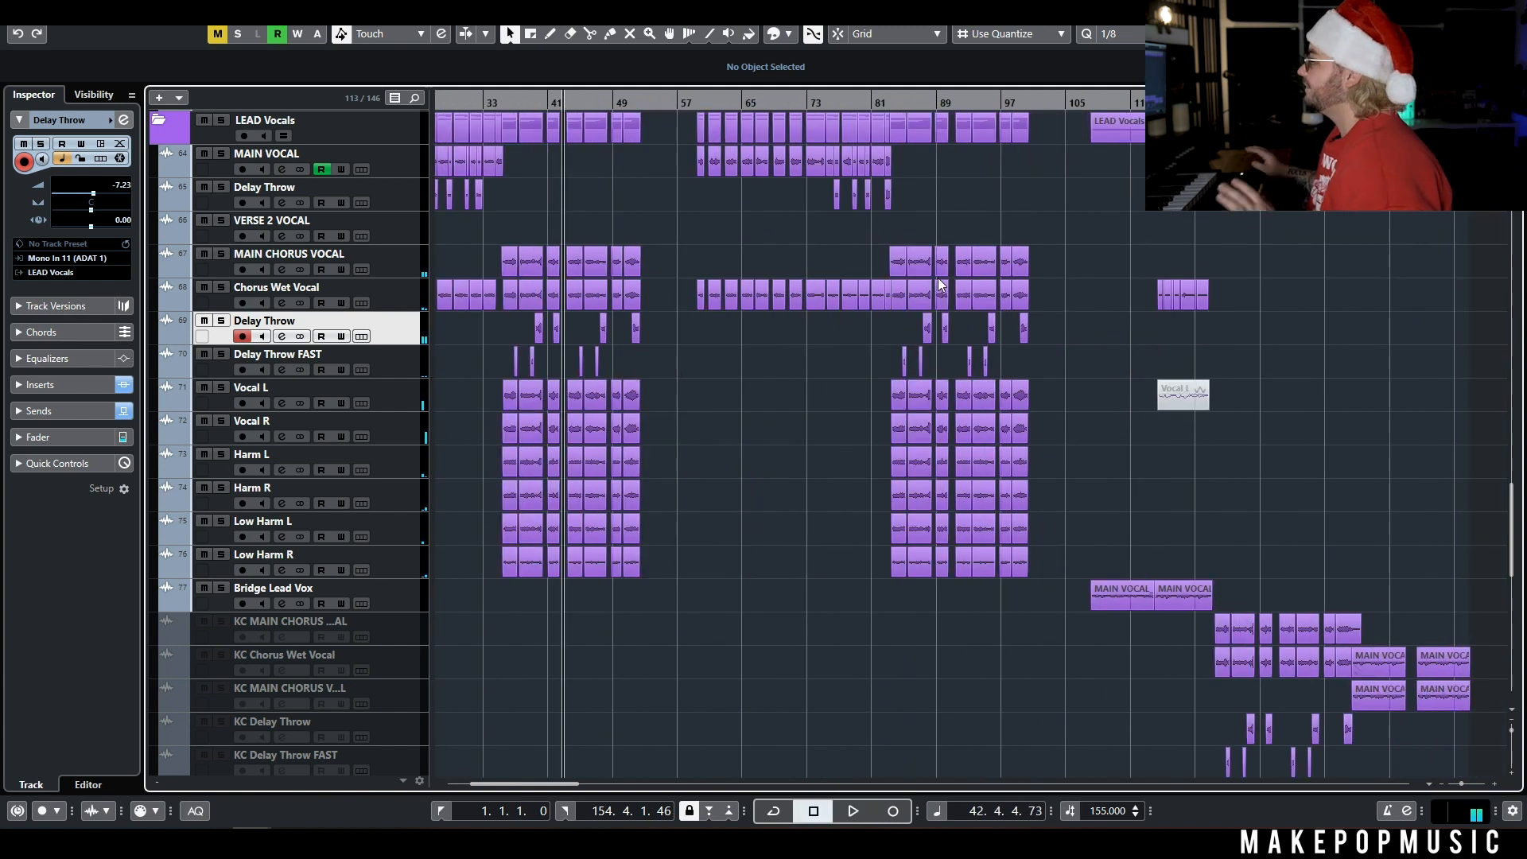
{"action": "scroll", "coordinate": [877, 263], "scroll_direction": "right", "scroll_amount": 5}
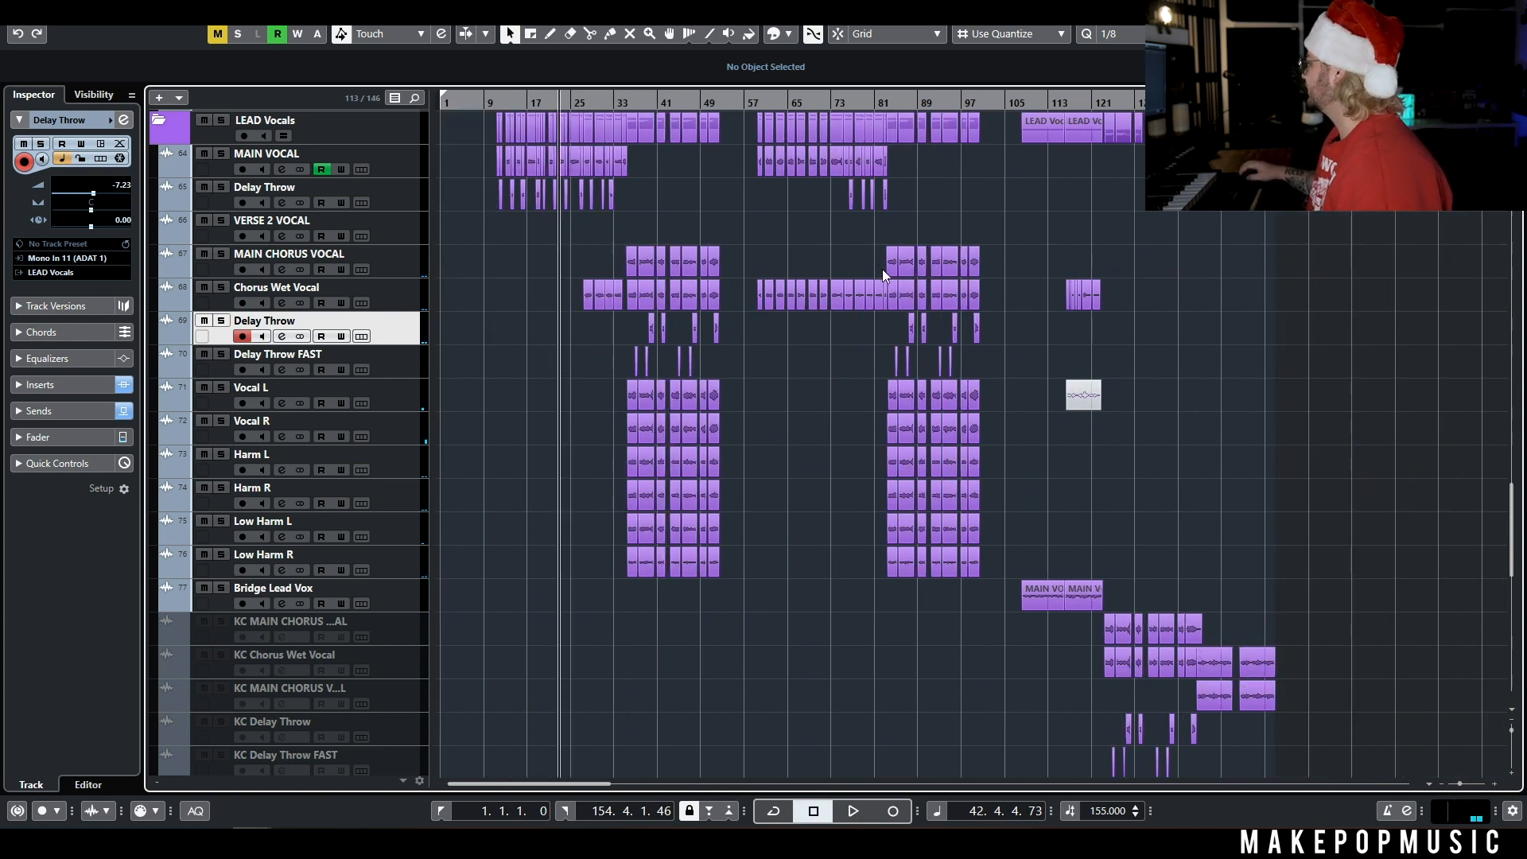
{"action": "scroll", "coordinate": [890, 282], "scroll_direction": "up", "scroll_amount": 3}
{"action": "left_click", "coordinate": [756, 108]}
{"action": "scroll", "coordinate": [780, 500], "scroll_direction": "down", "scroll_amount": 4}
{"action": "scroll", "coordinate": [780, 501], "scroll_direction": "down", "scroll_amount": 4}
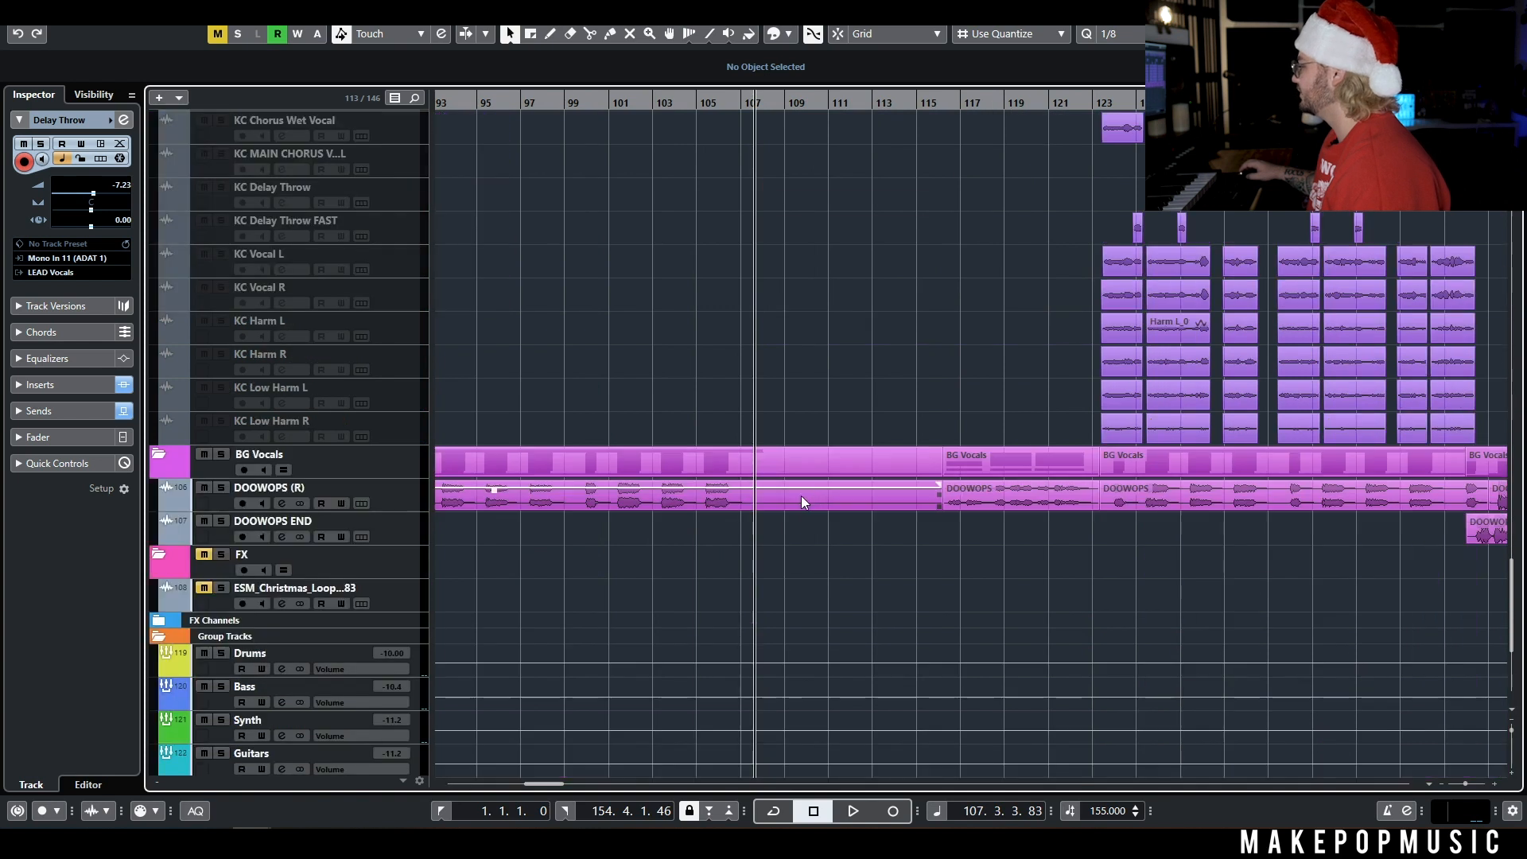
{"action": "scroll", "coordinate": [800, 494], "scroll_direction": "up", "scroll_amount": 6}
{"action": "key", "text": "space"}
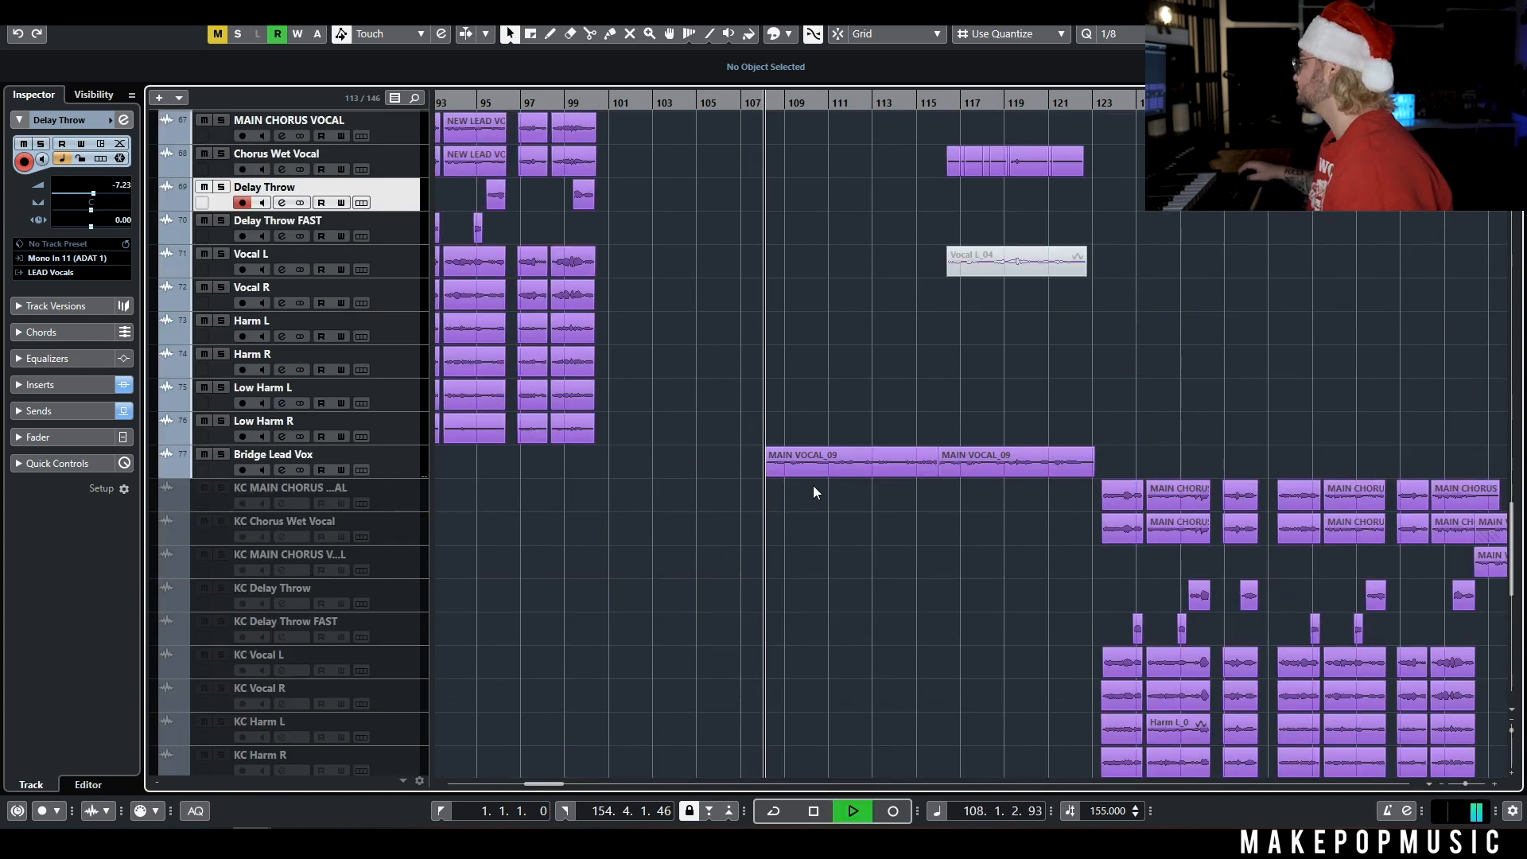
Examine the lead and background vocal tracks in the bridge while it plays, stopping at about bar 116.
{"action": "scroll", "coordinate": [808, 484], "scroll_direction": "down", "scroll_amount": 2}
{"action": "scroll", "coordinate": [808, 483], "scroll_direction": "down", "scroll_amount": 2}
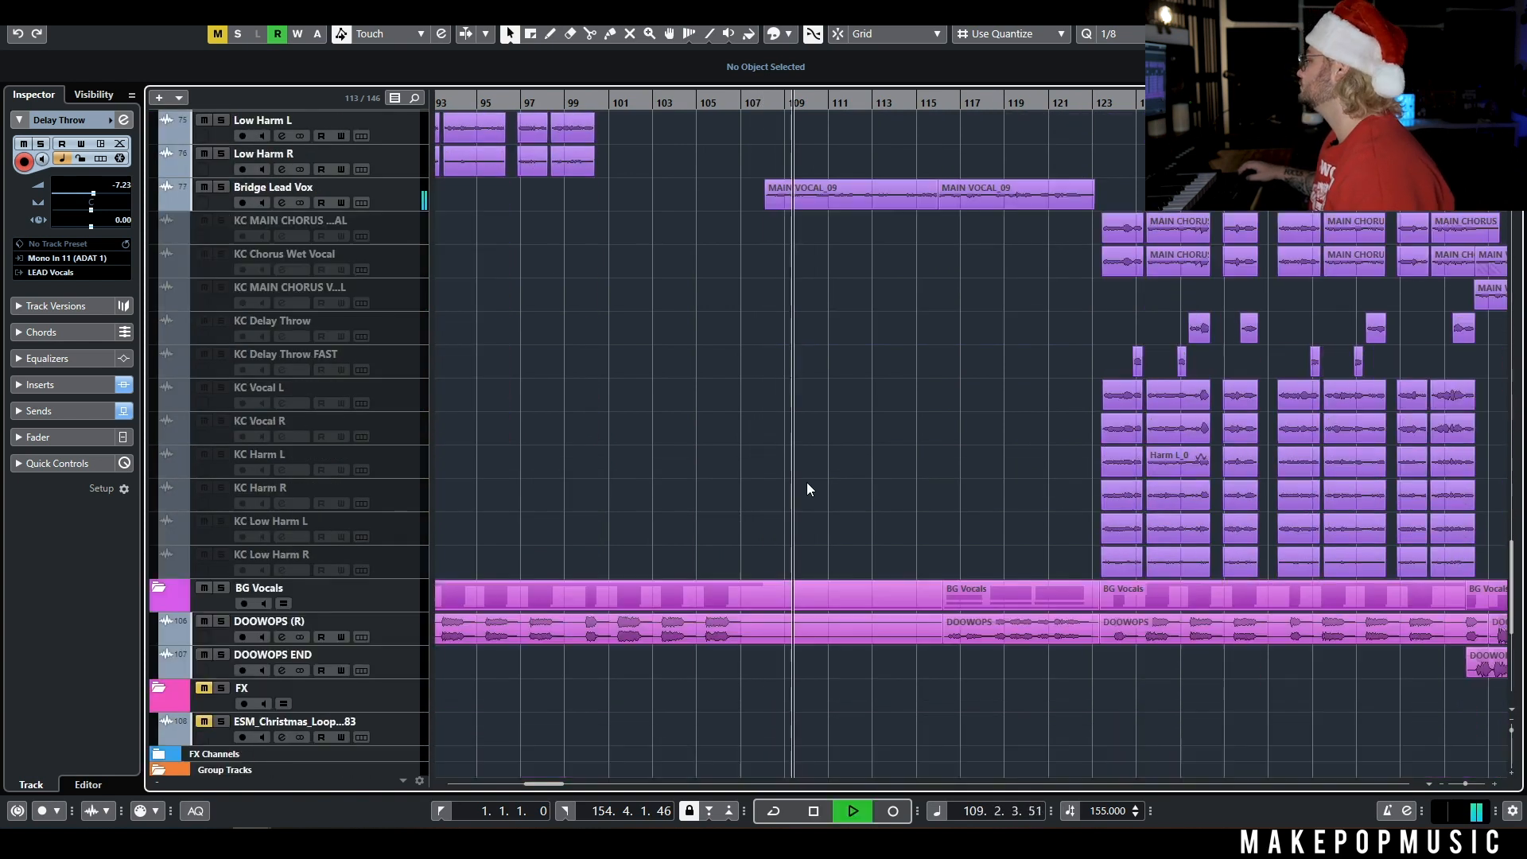
{"action": "scroll", "coordinate": [813, 430], "scroll_direction": "up", "scroll_amount": 6}
{"action": "scroll", "coordinate": [815, 430], "scroll_direction": "up", "scroll_amount": 2}
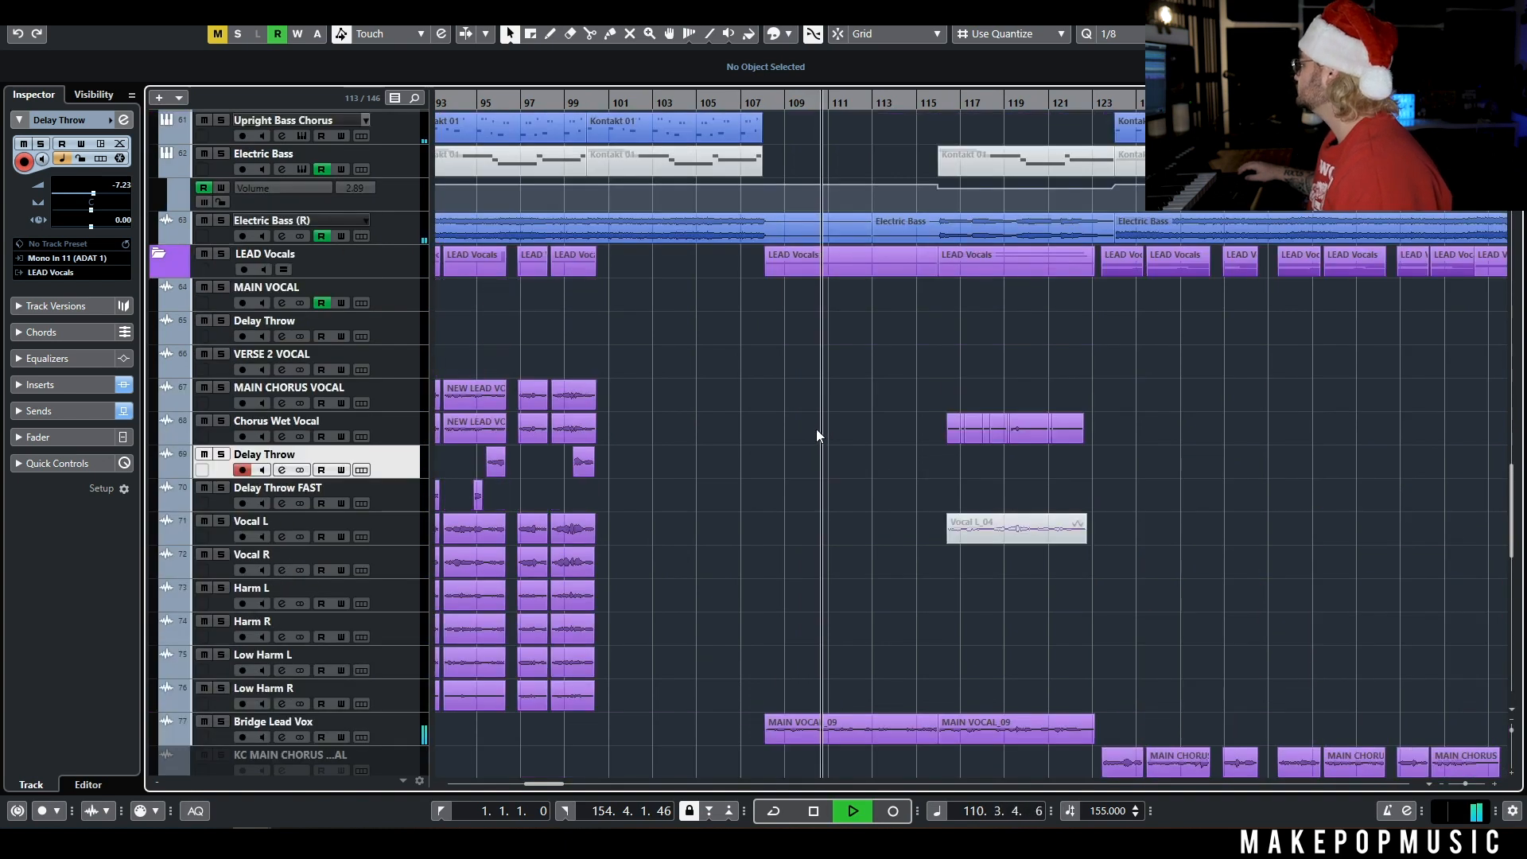
{"action": "scroll", "coordinate": [817, 426], "scroll_direction": "down", "scroll_amount": 2}
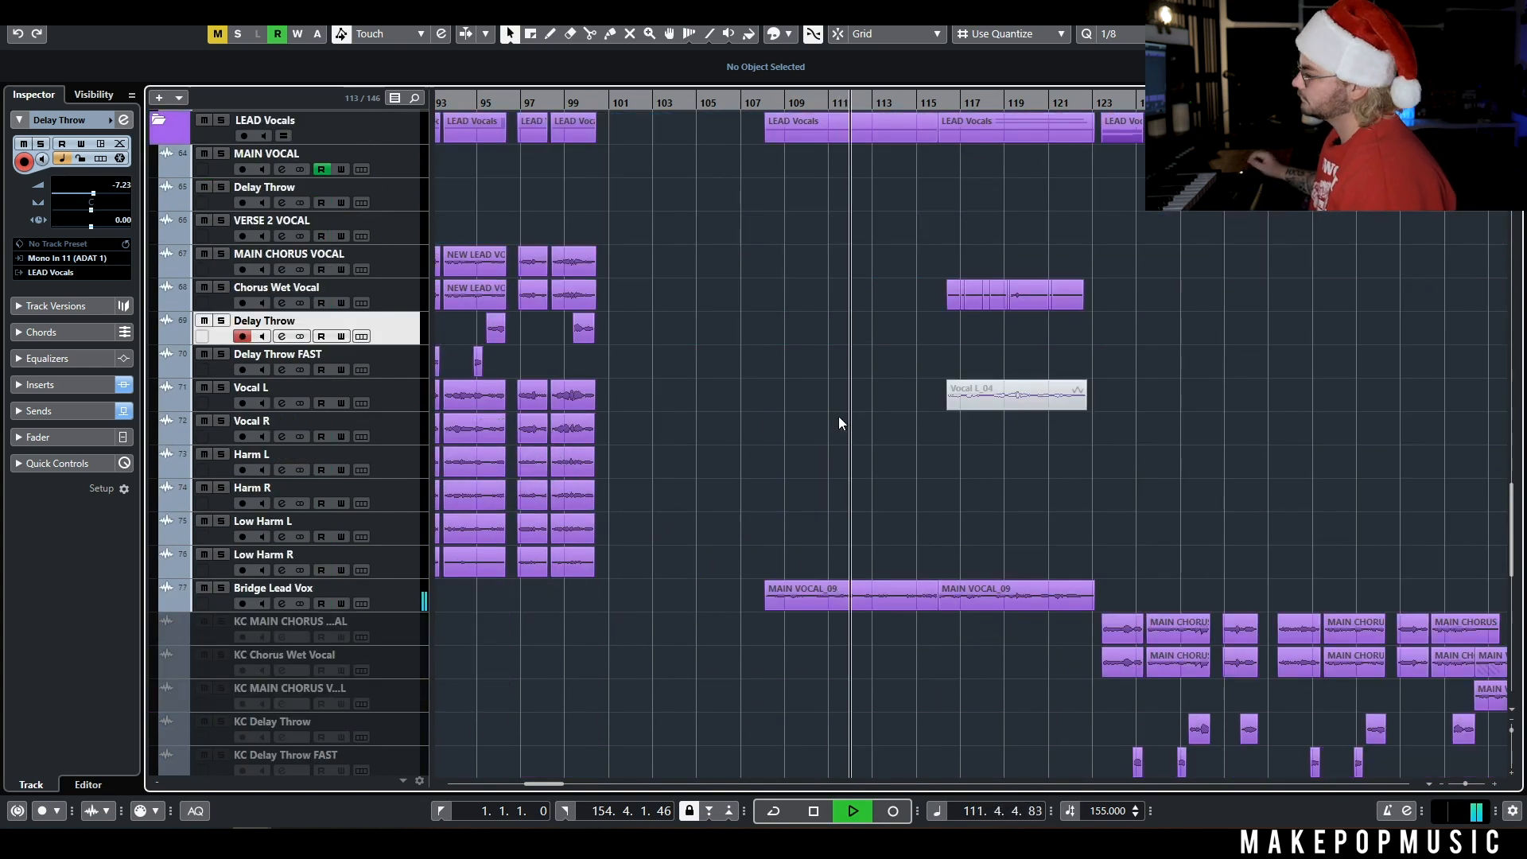
{"action": "scroll", "coordinate": [888, 506], "scroll_direction": "up", "scroll_amount": 1}
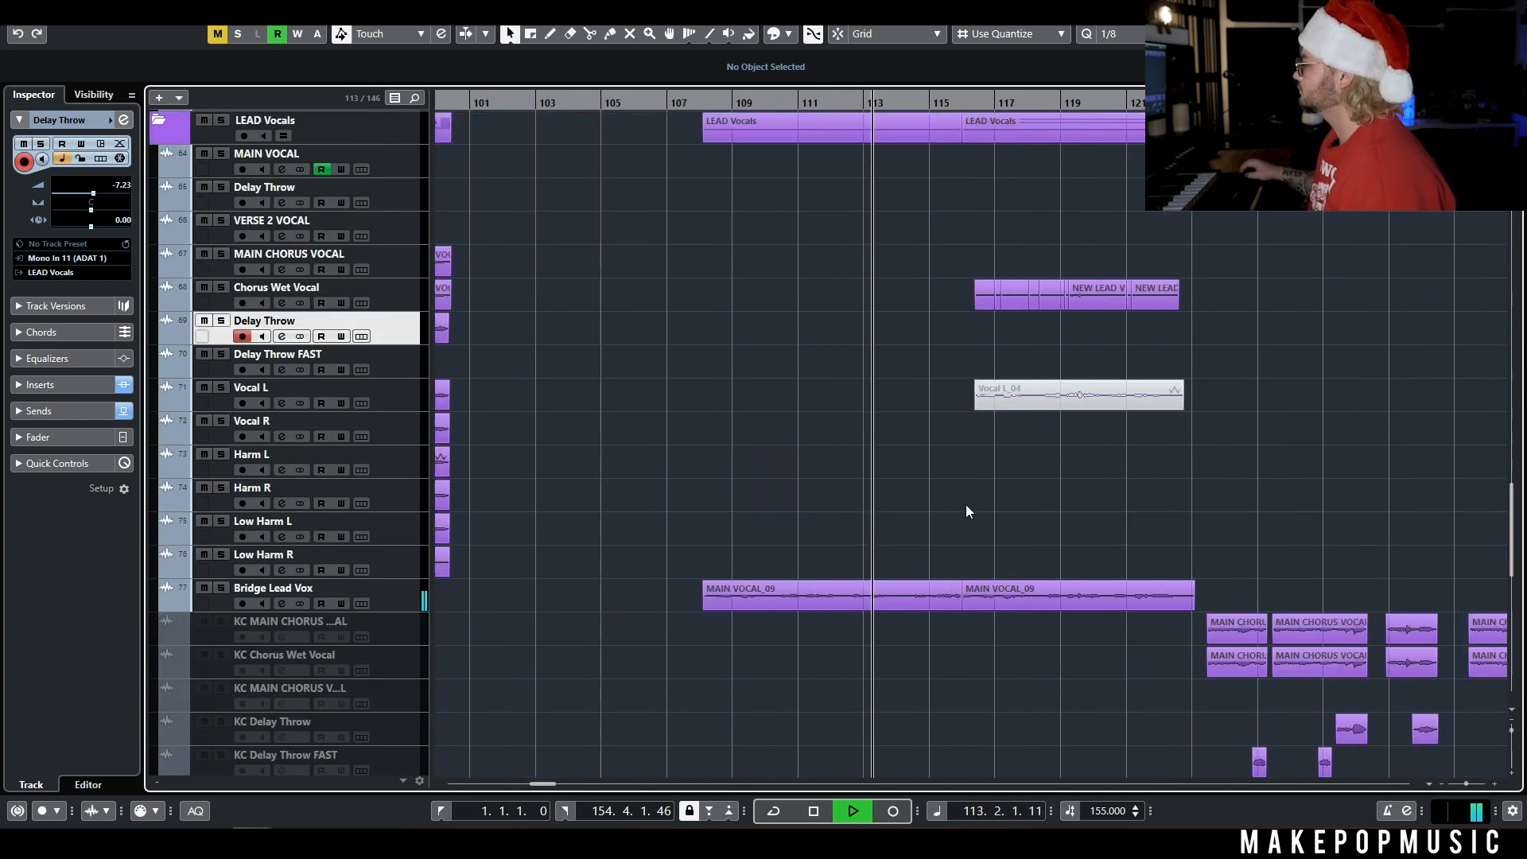
{"action": "scroll", "coordinate": [946, 528], "scroll_direction": "right", "scroll_amount": 1}
{"action": "scroll", "coordinate": [873, 531], "scroll_direction": "right", "scroll_amount": 1}
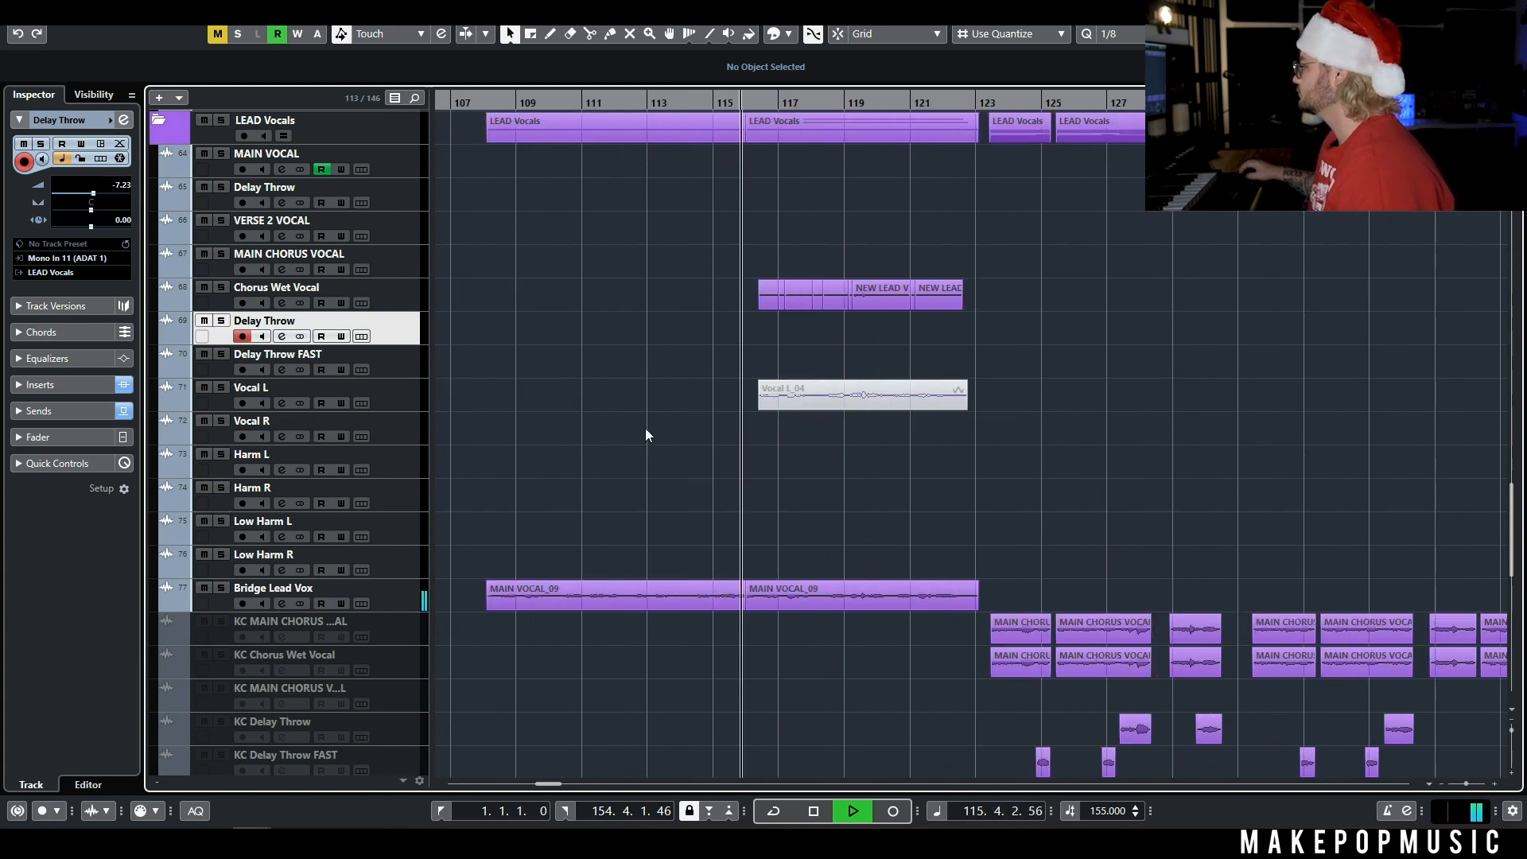
{"action": "scroll", "coordinate": [645, 428], "scroll_direction": "down", "scroll_amount": 4}
{"action": "key", "text": "space"}
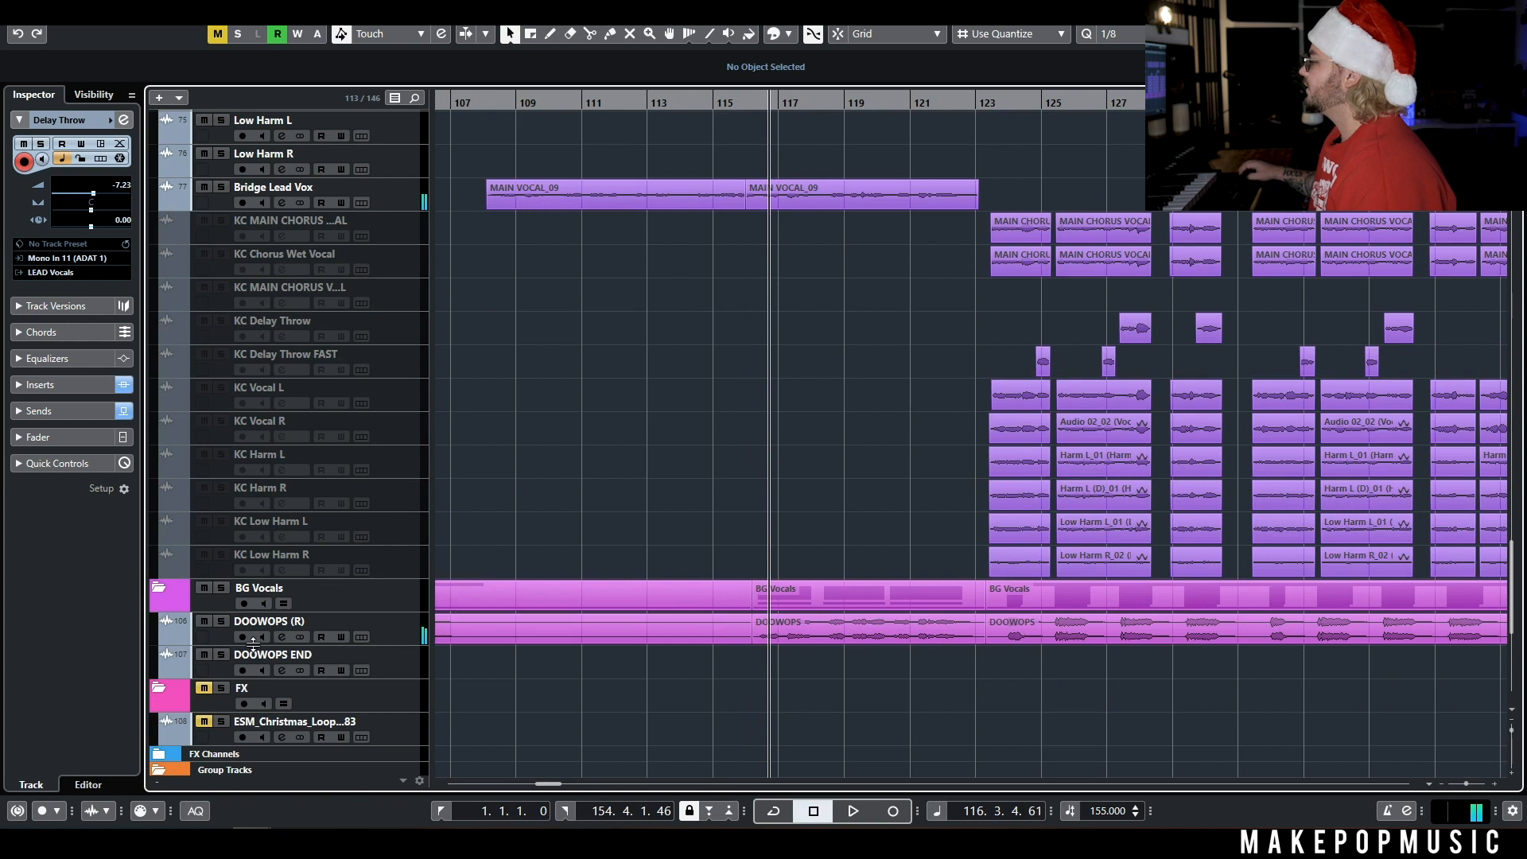
Solo DOOWOPS (R) and place the playhead at about bar 116, where the bridge's background vocals begin.
{"action": "left_click", "coordinate": [221, 621]}
{"action": "left_click", "coordinate": [739, 103]}
{"action": "left_click", "coordinate": [752, 104]}
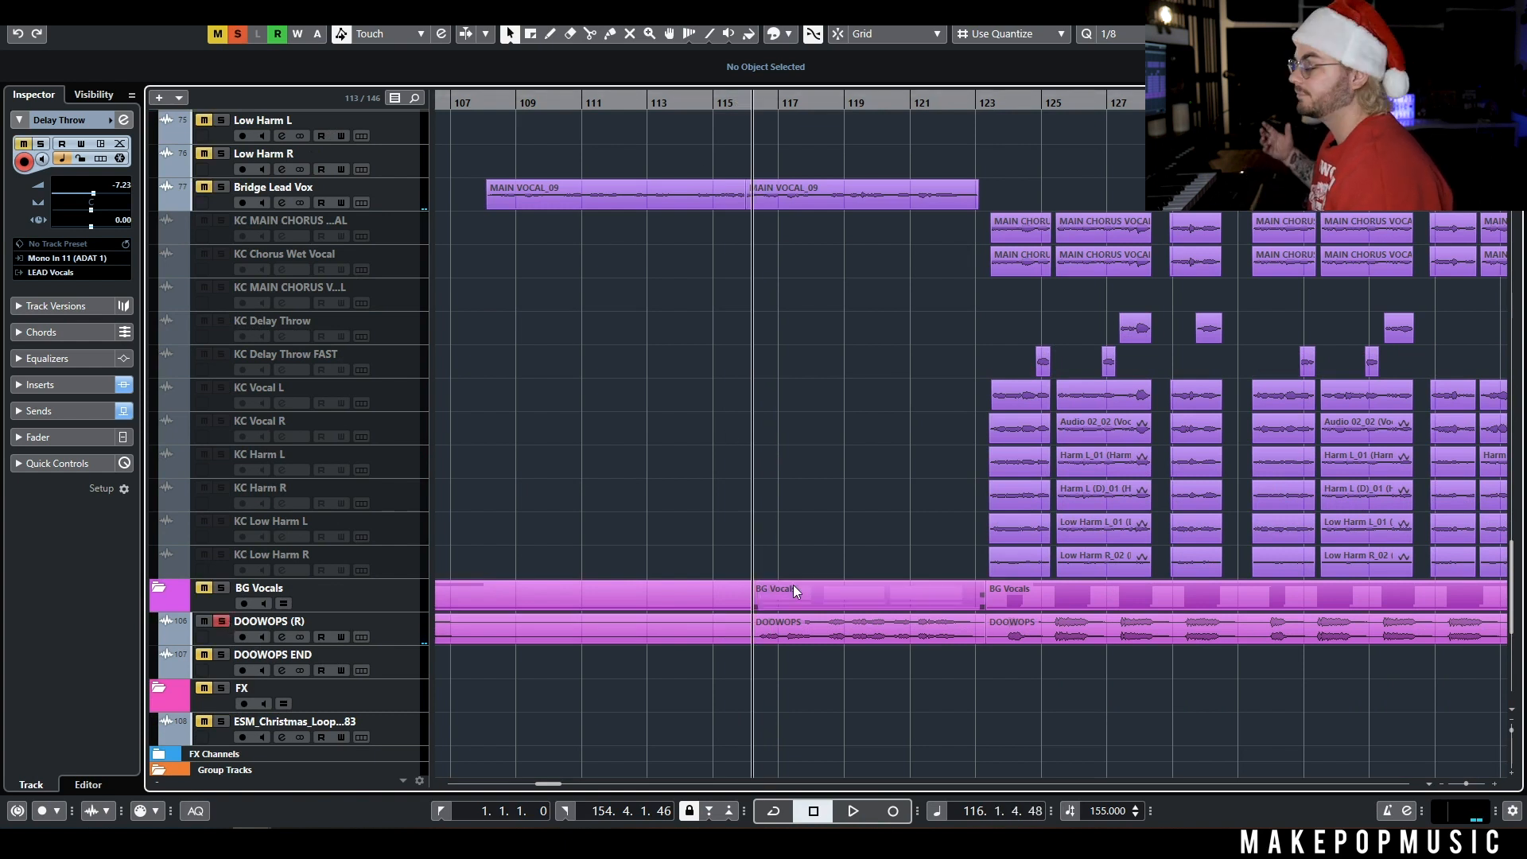
Play the soloed DOOWOPS (R) from bar 116, add Bridge Lead Vox to the solo, clear all solos, and stop near bar 123.
{"action": "key", "text": "space"}
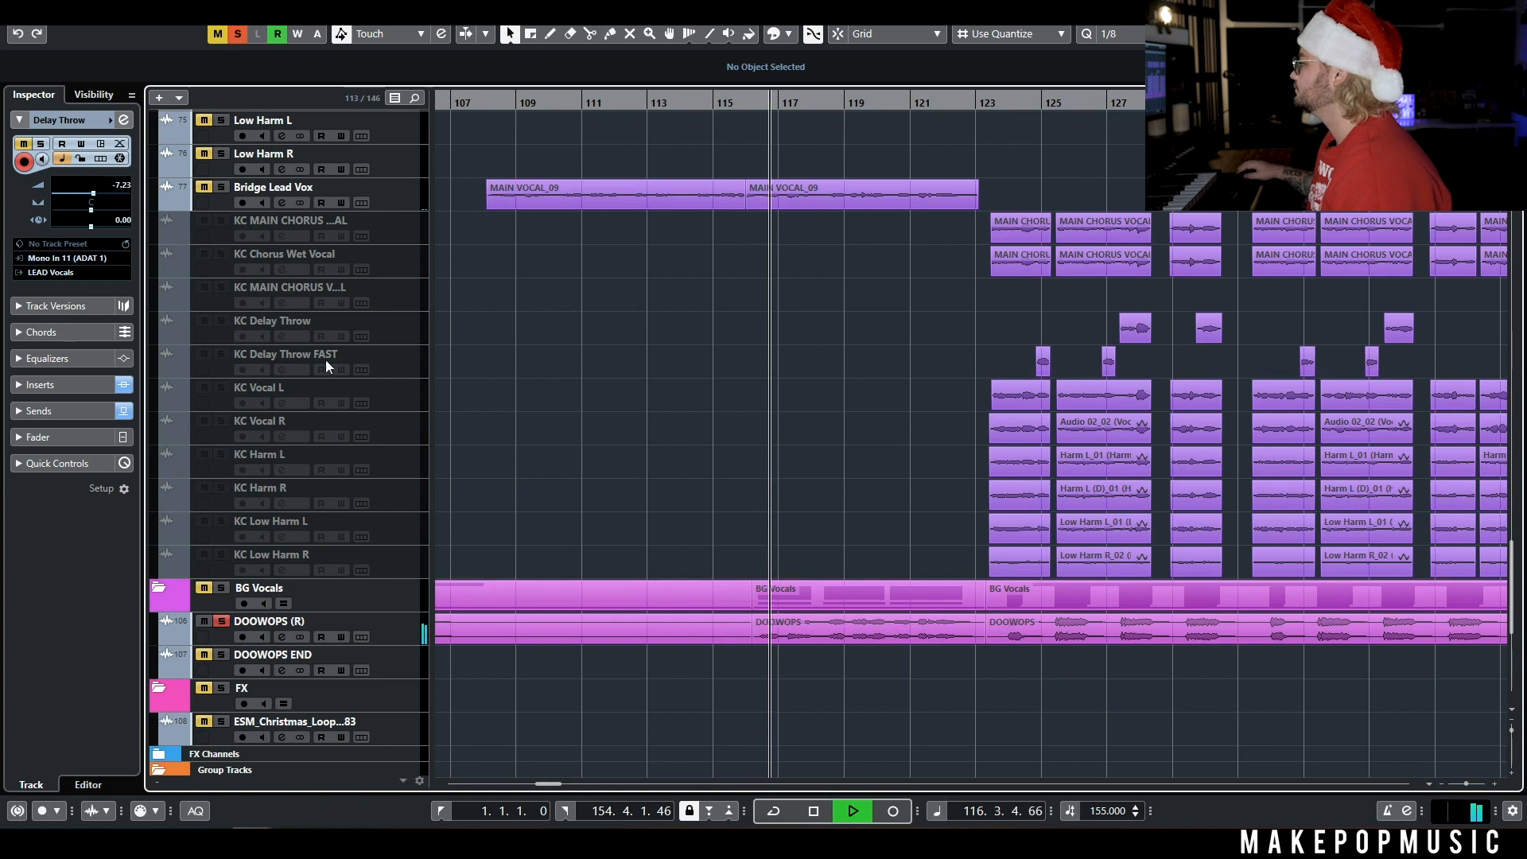
{"action": "left_click", "coordinate": [220, 191]}
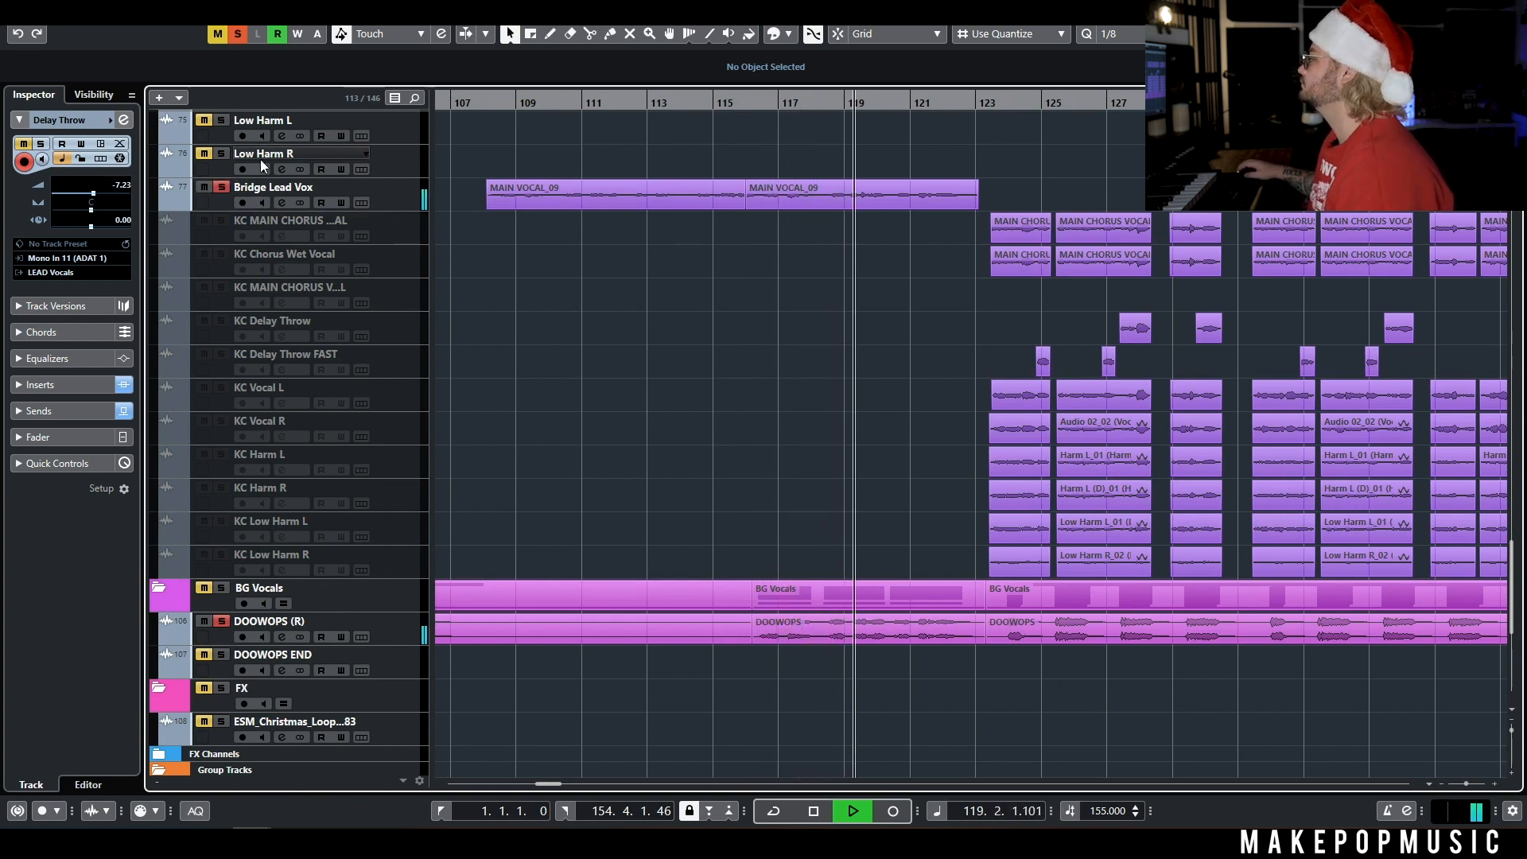
{"action": "left_click", "coordinate": [239, 35]}
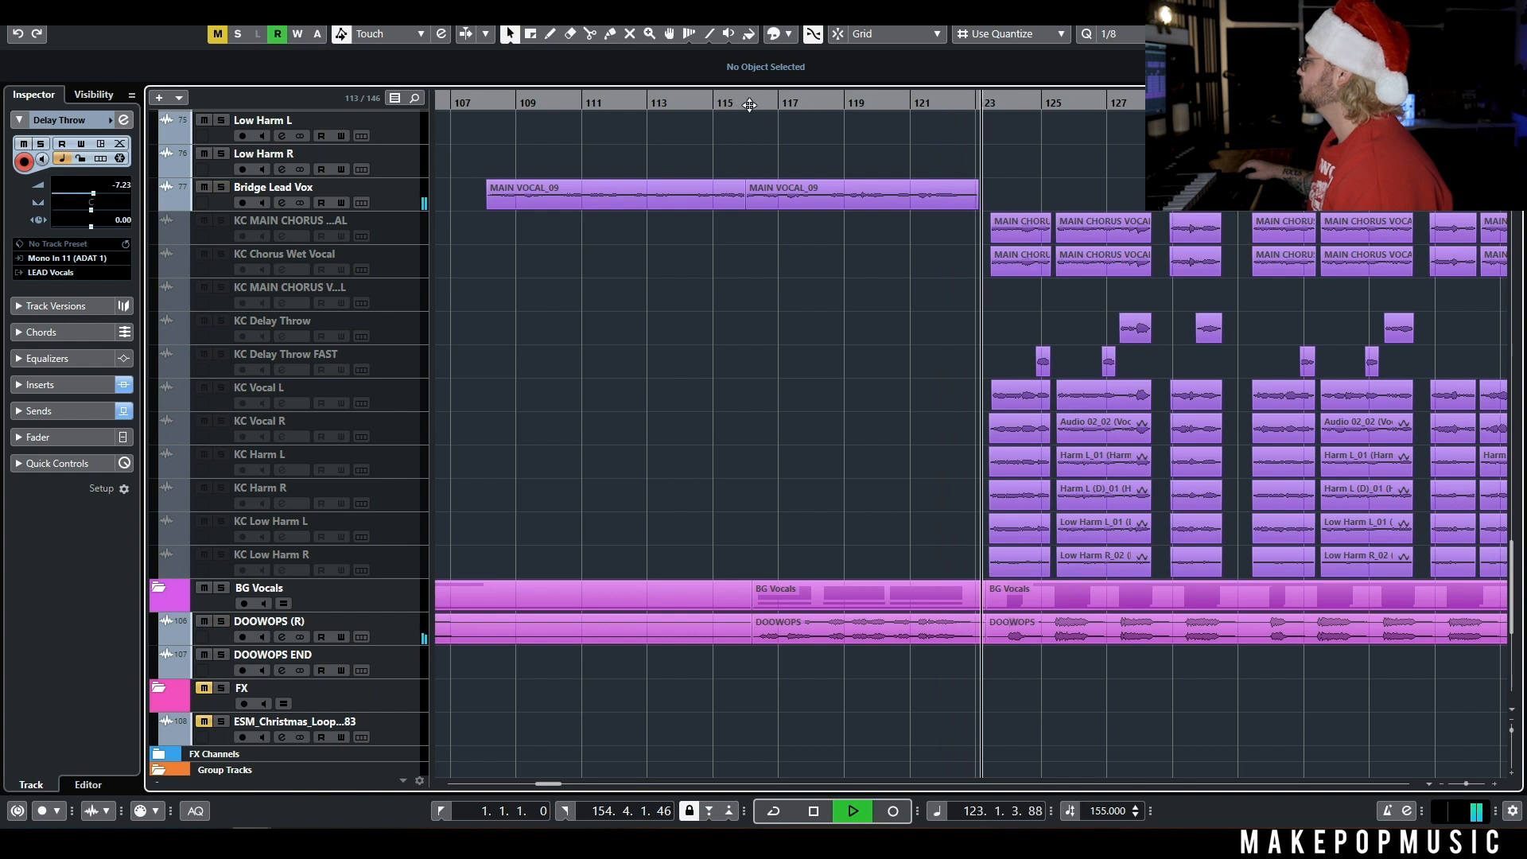
{"action": "key", "text": "space"}
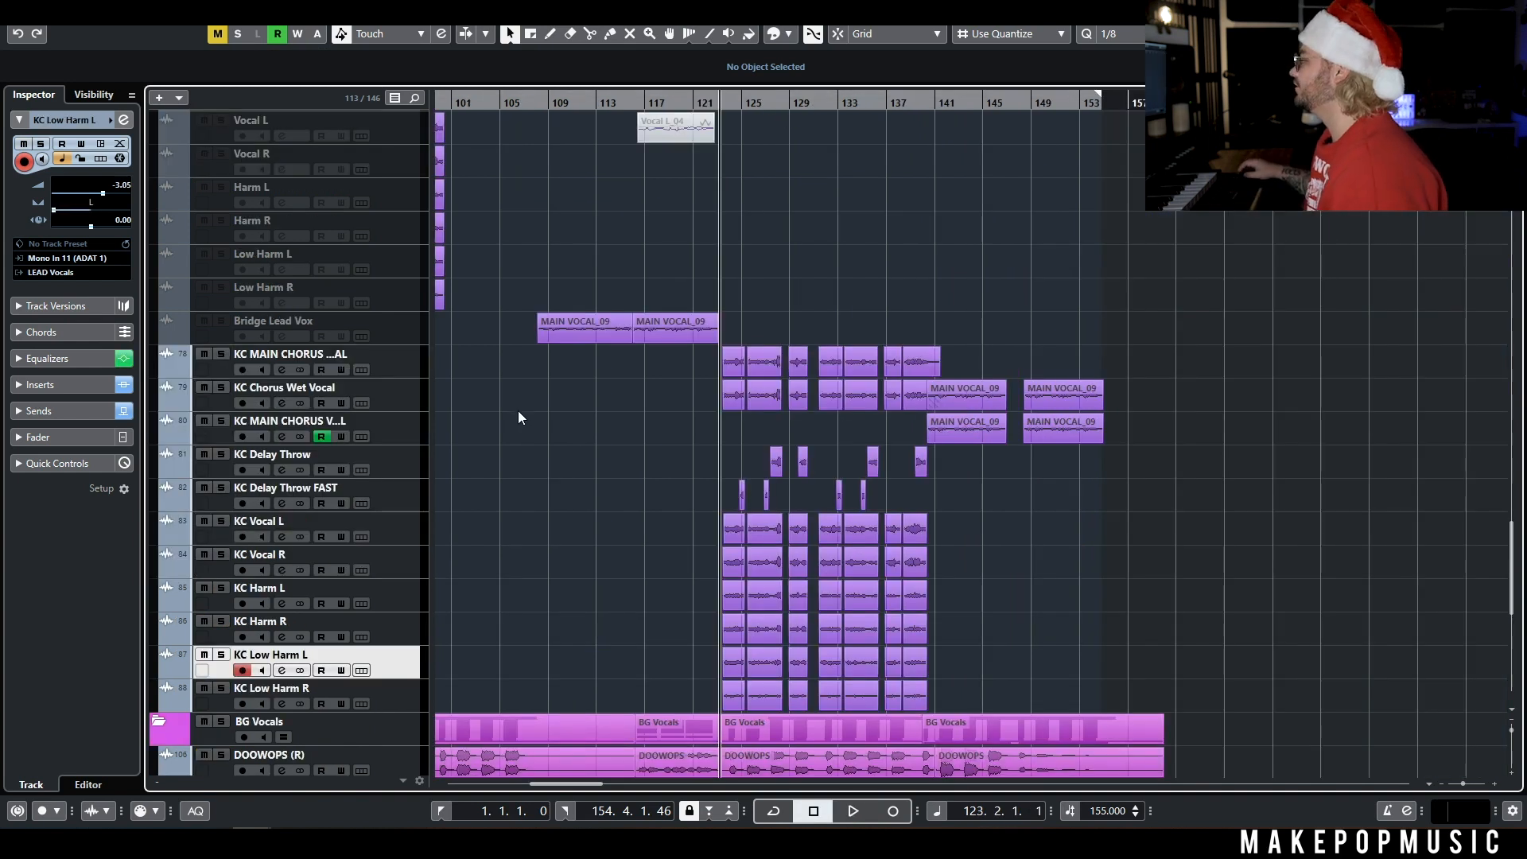
Solo the LEAD Vocals folder and play the key-change chorus vocals from about bar 123.
{"action": "scroll", "coordinate": [518, 410], "scroll_direction": "up", "scroll_amount": 6}
{"action": "left_click", "coordinate": [220, 254]}
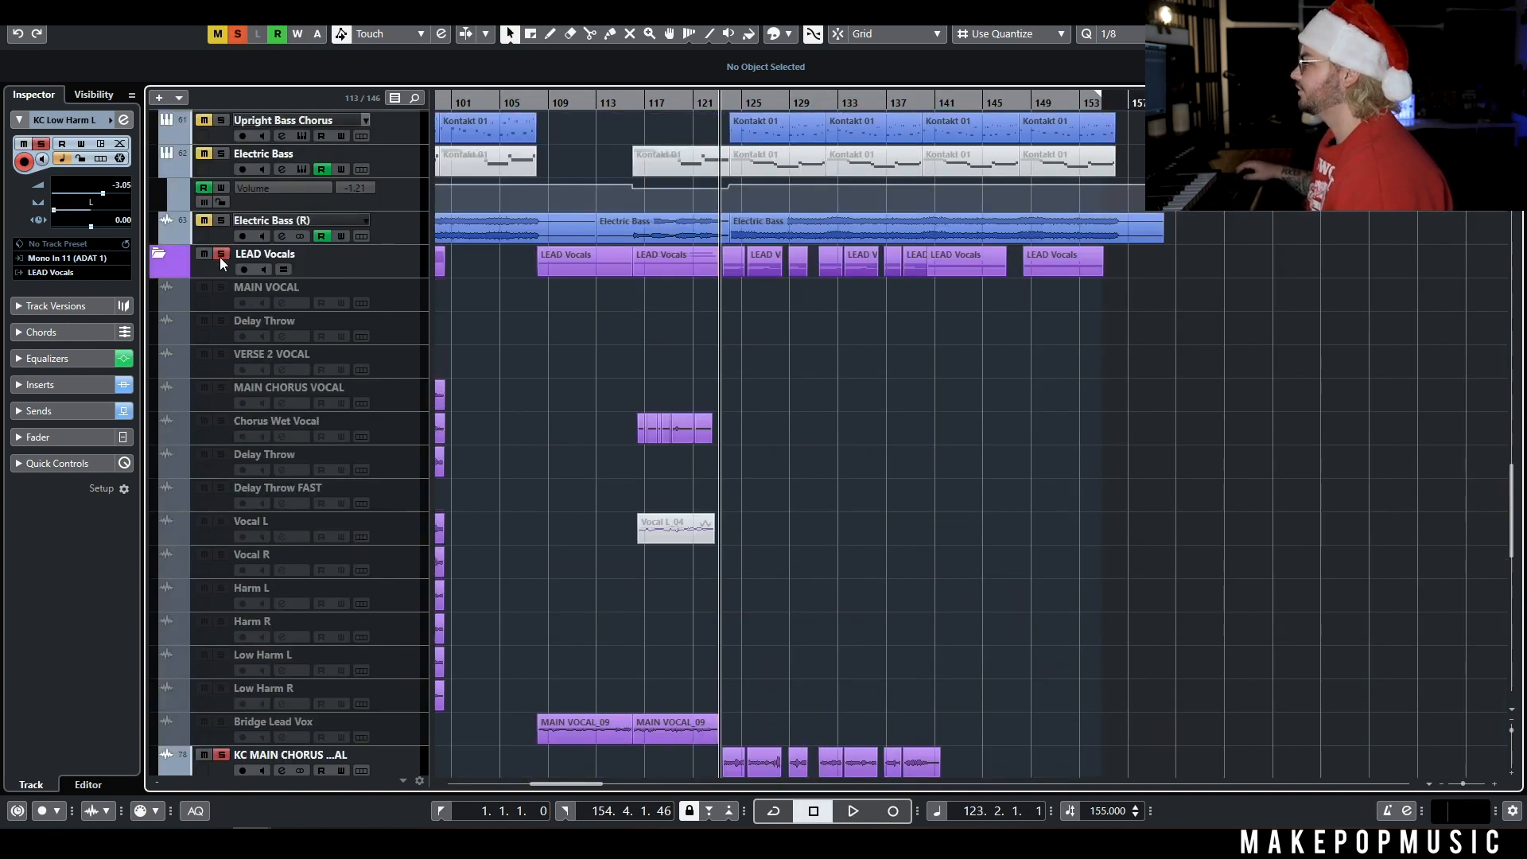
{"action": "scroll", "coordinate": [856, 362], "scroll_direction": "down", "scroll_amount": 4}
{"action": "scroll", "coordinate": [857, 362], "scroll_direction": "down", "scroll_amount": 4}
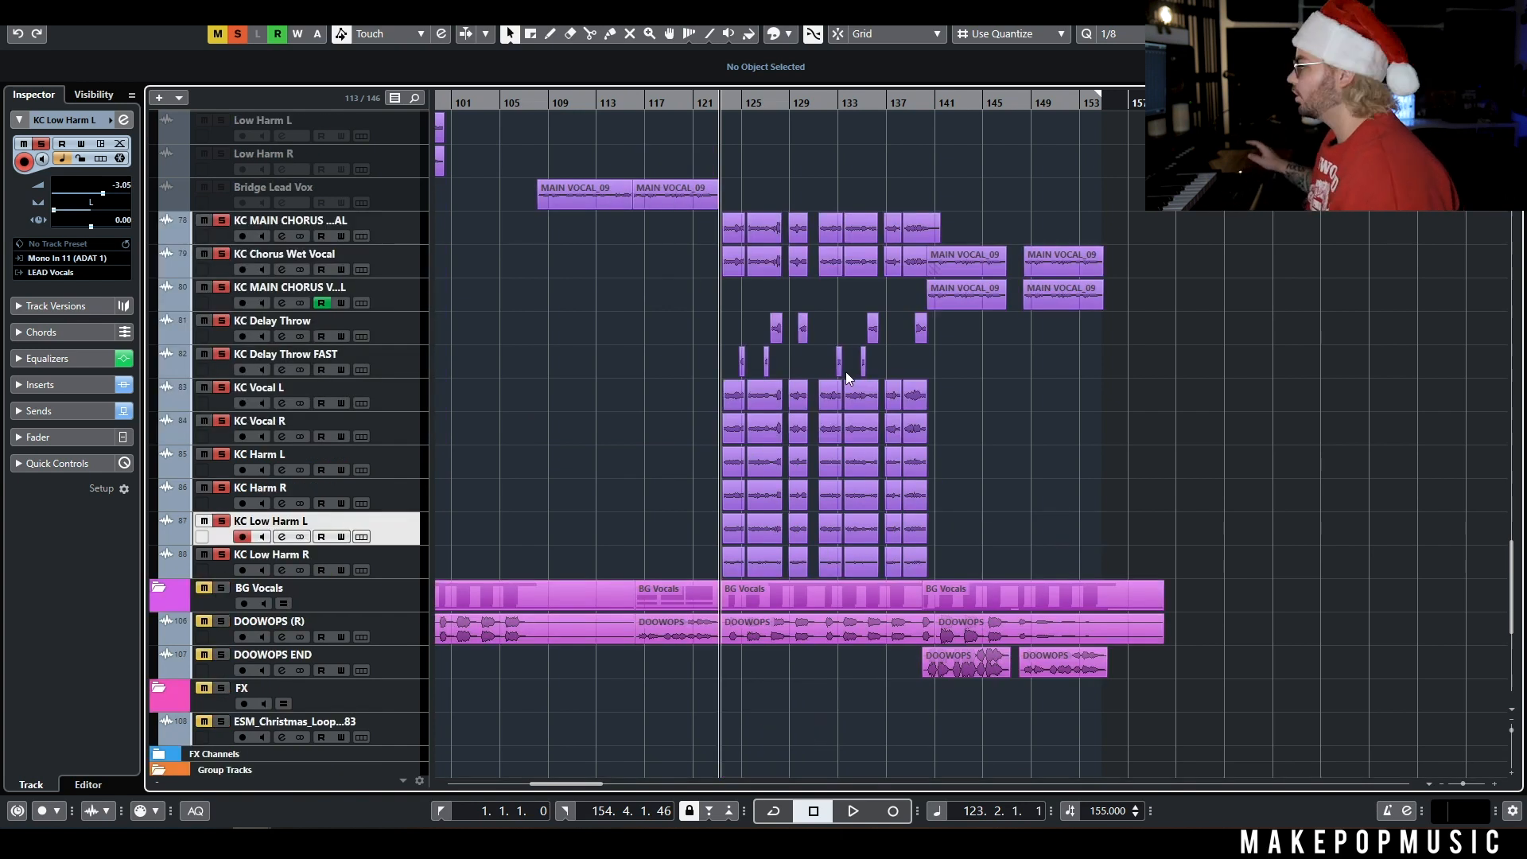
{"action": "key", "text": "space"}
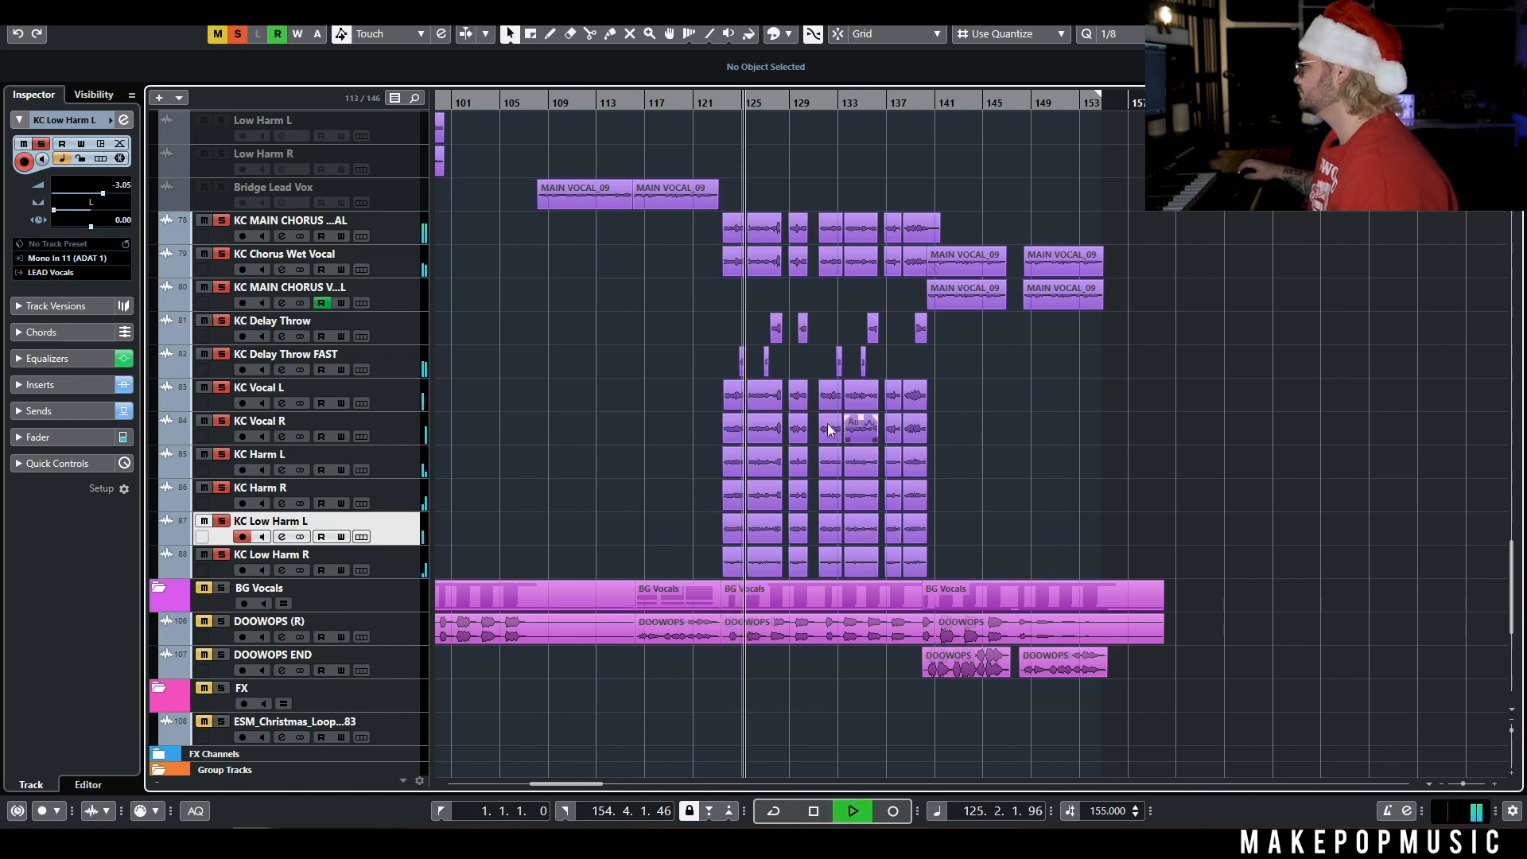
Clear all solos during playback to hear the key-change chorus in the full mix, stopping at about bar 132.
{"action": "scroll", "coordinate": [808, 422], "scroll_direction": "up", "scroll_amount": 4}
{"action": "left_click", "coordinate": [237, 34]}
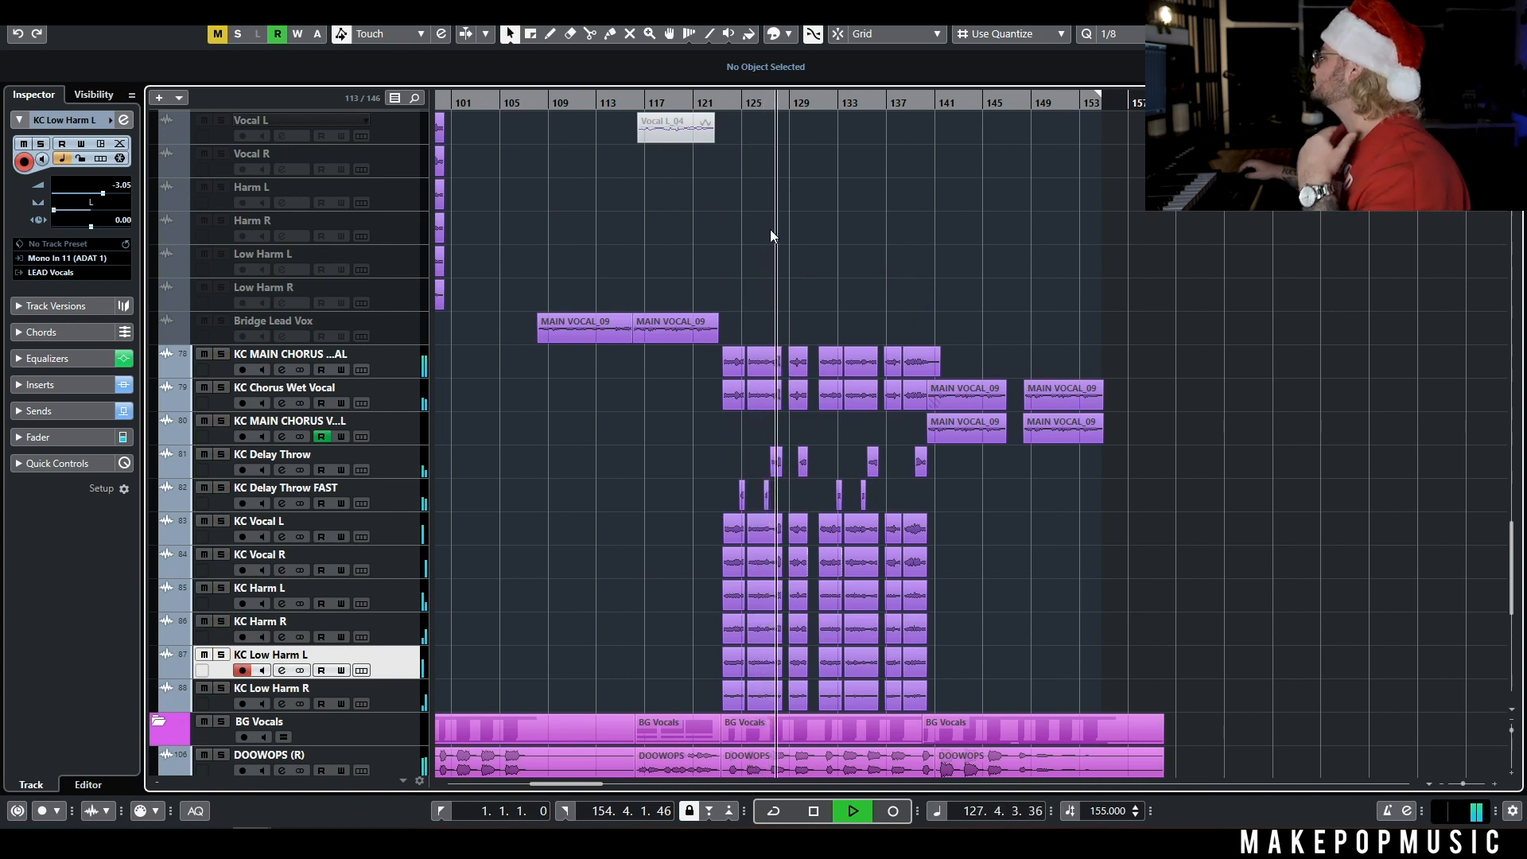
{"action": "scroll", "coordinate": [883, 374], "scroll_direction": "down", "scroll_amount": 8}
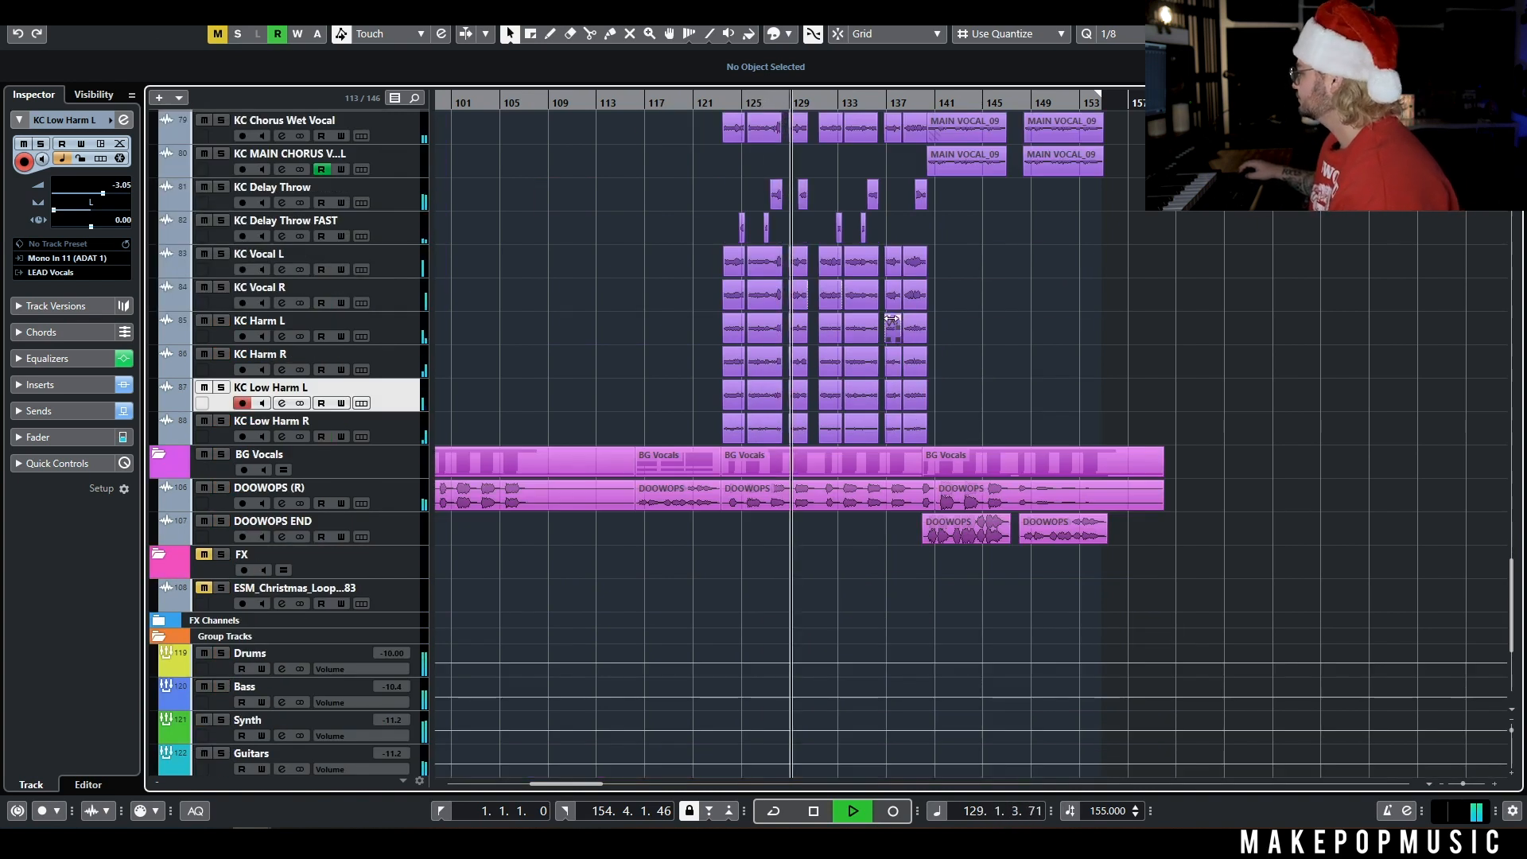
{"action": "scroll", "coordinate": [956, 450], "scroll_direction": "up", "scroll_amount": 8}
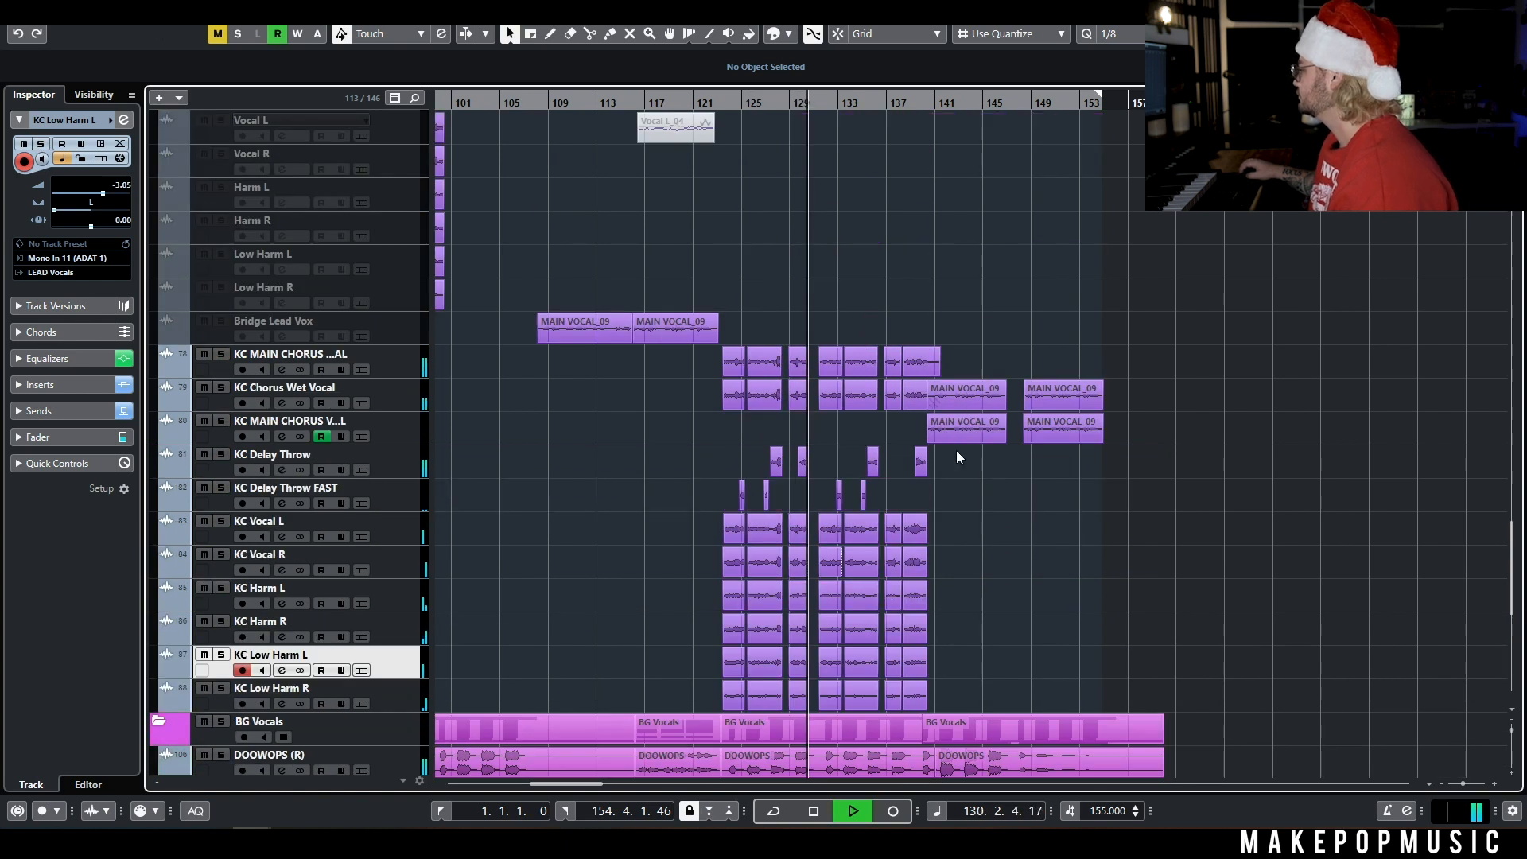
{"action": "scroll", "coordinate": [951, 541], "scroll_direction": "up", "scroll_amount": 5}
{"action": "scroll", "coordinate": [947, 525], "scroll_direction": "down", "scroll_amount": 8}
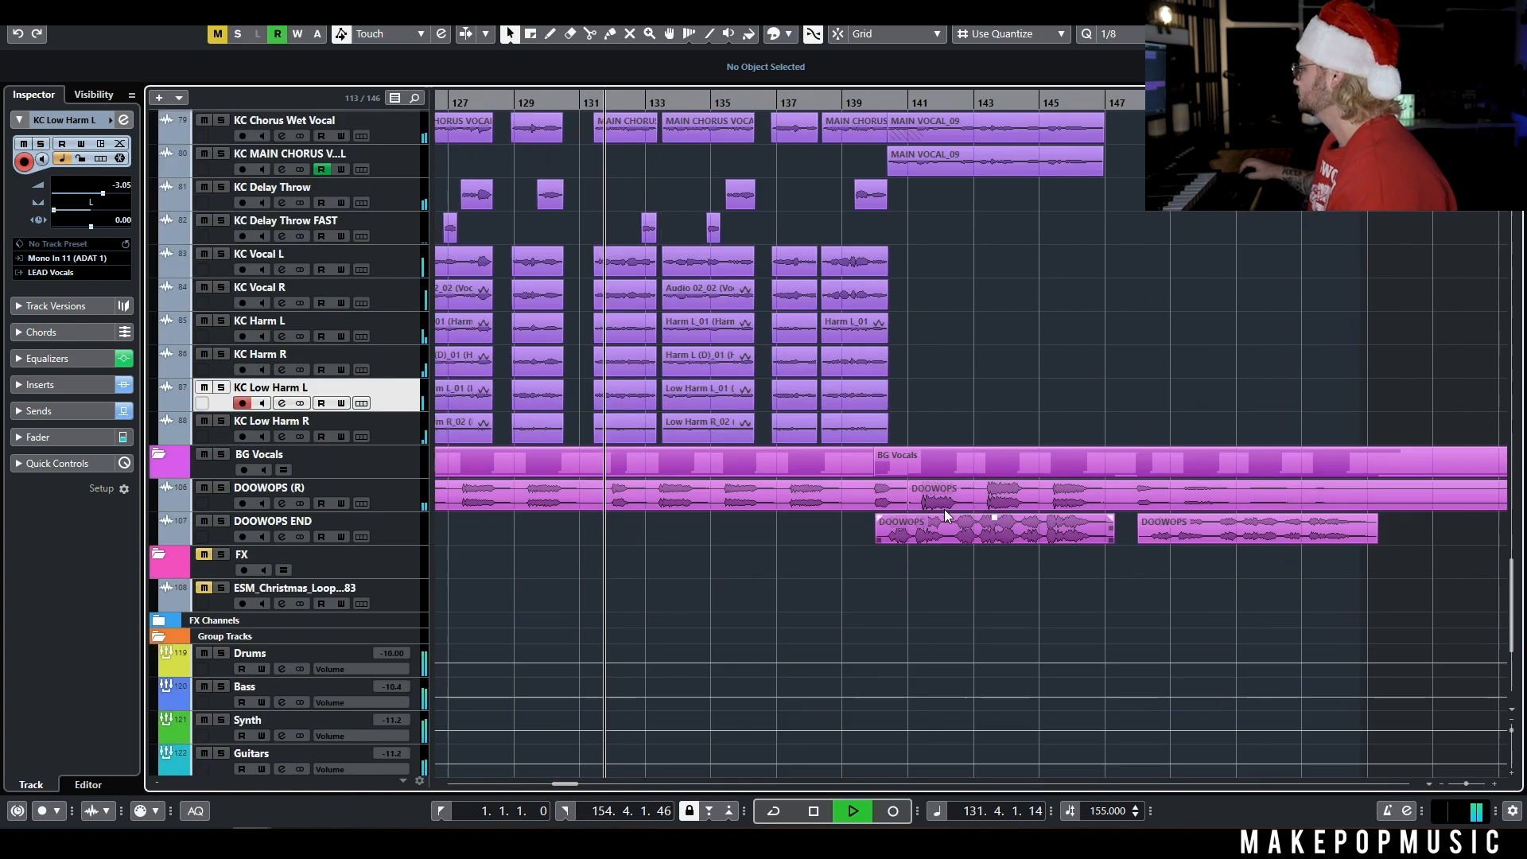
{"action": "scroll", "coordinate": [943, 477], "scroll_direction": "right", "scroll_amount": 2}
{"action": "key", "text": "space"}
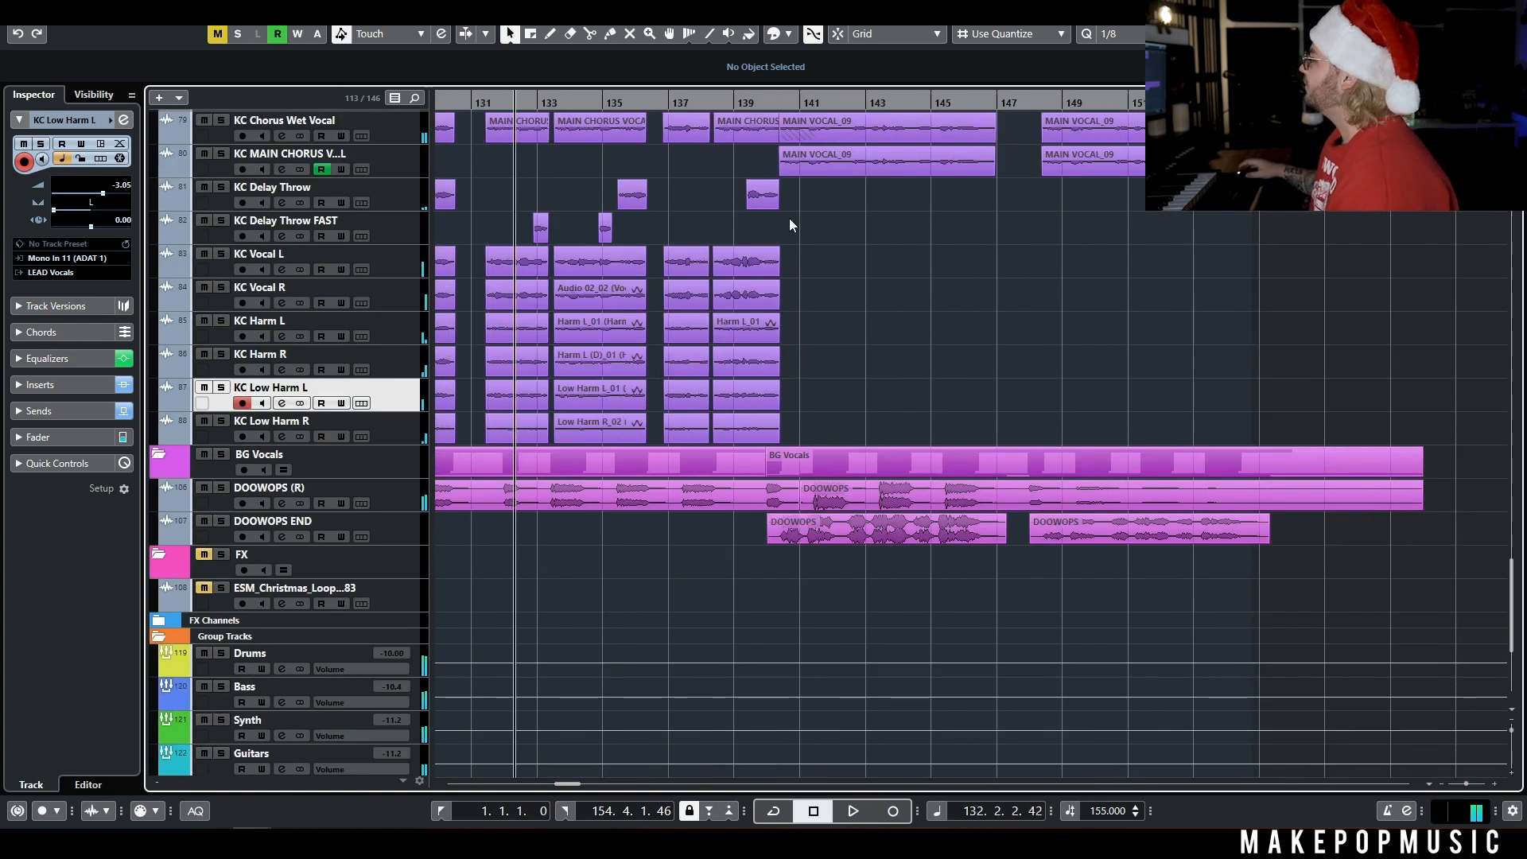
Play the full mix from about bar 139, where the DOOWOPS END track comes in, and stop at about bar 145.
{"action": "left_click", "coordinate": [750, 102]}
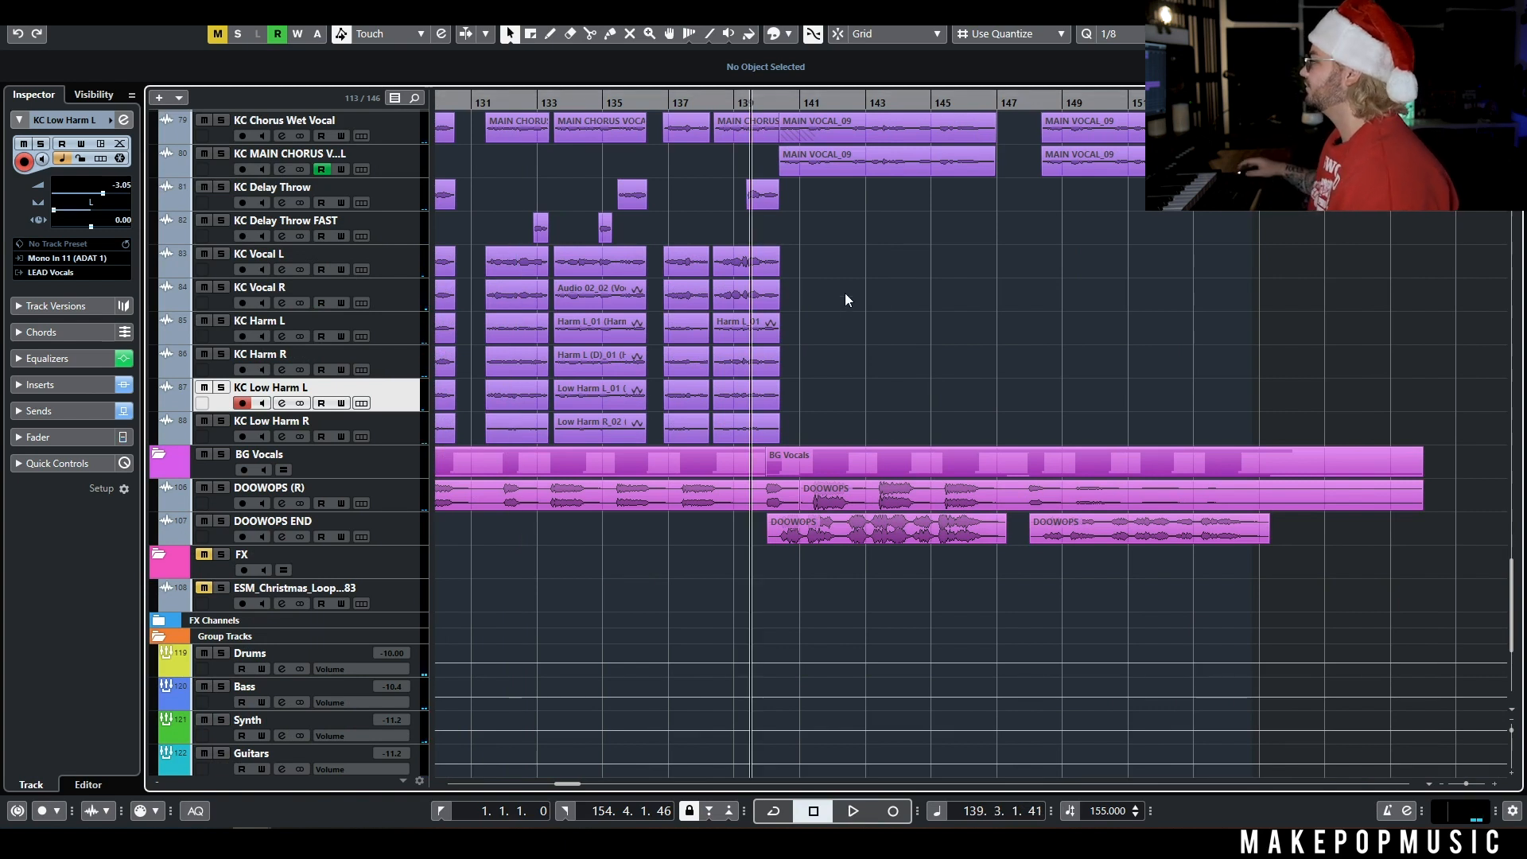
{"action": "key", "text": "space"}
{"action": "scroll", "coordinate": [843, 282], "scroll_direction": "down", "scroll_amount": 3}
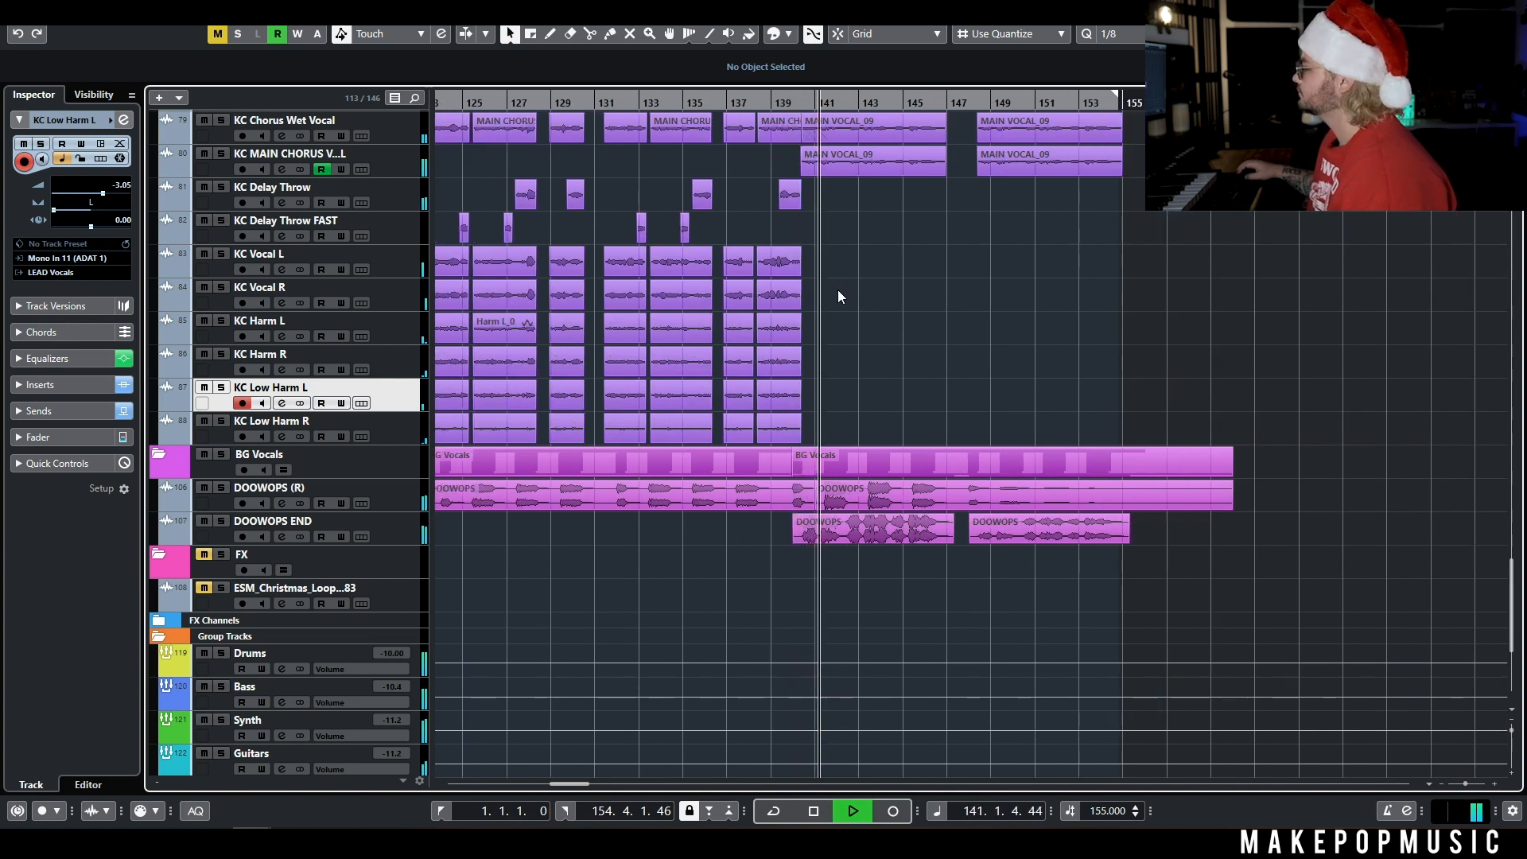
{"action": "scroll", "coordinate": [837, 289], "scroll_direction": "right", "scroll_amount": 3}
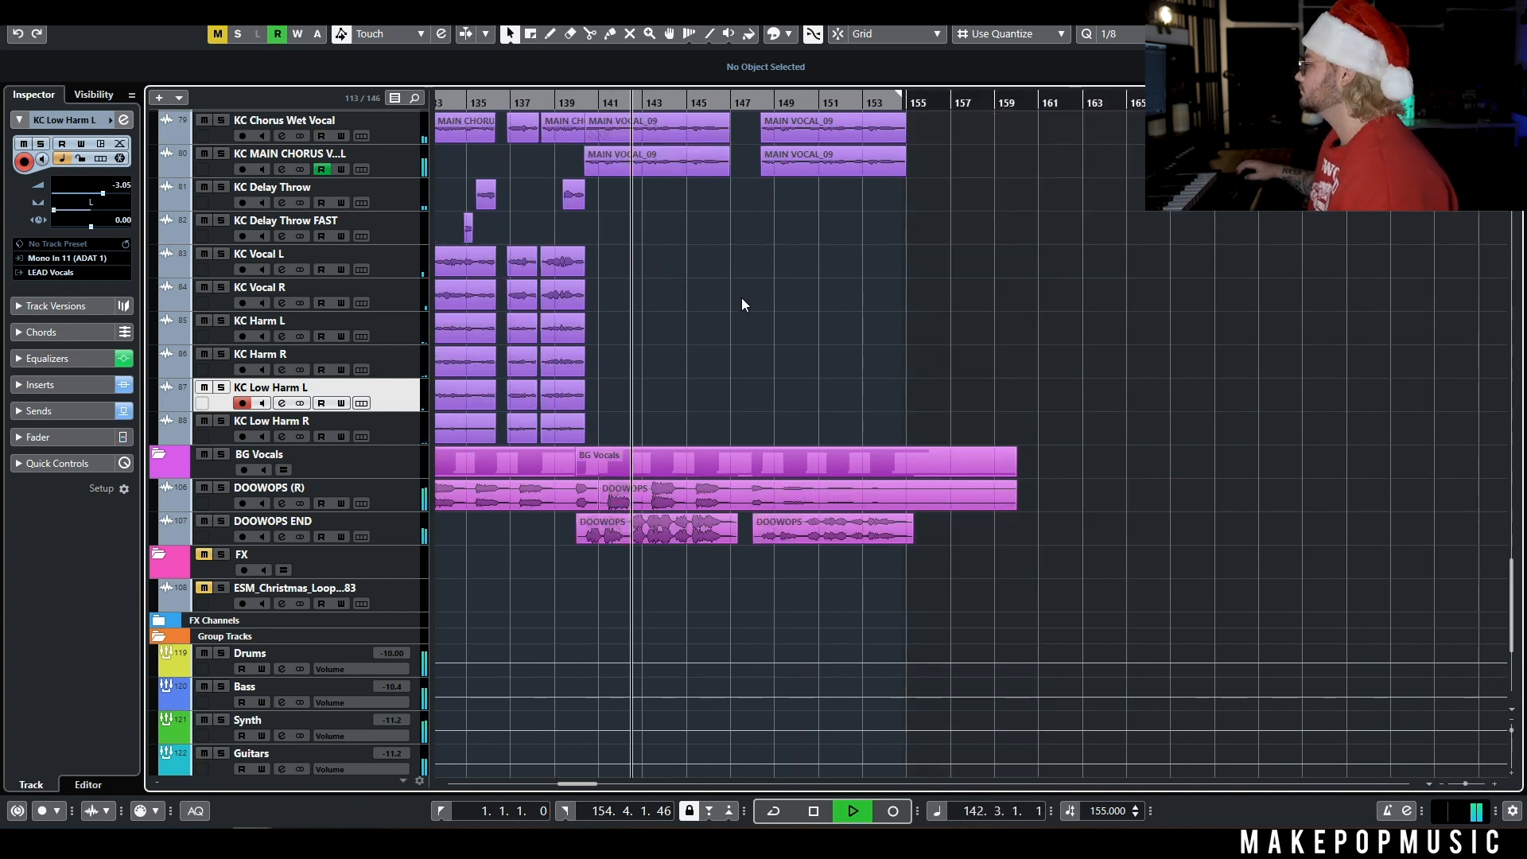
{"action": "scroll", "coordinate": [716, 296], "scroll_direction": "up", "scroll_amount": 3}
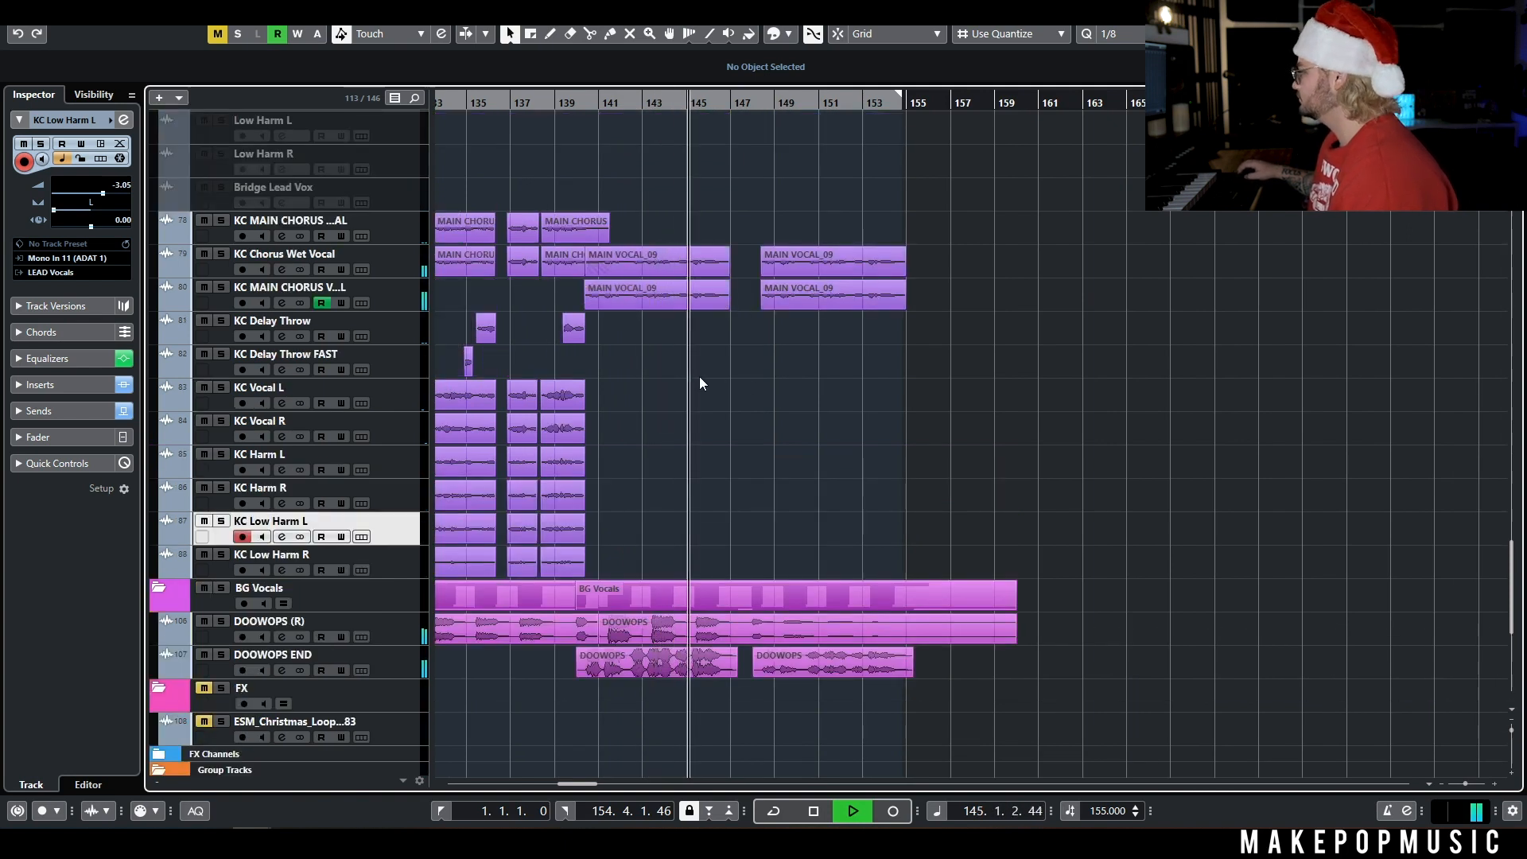
{"action": "key", "text": "space"}
Solo the third KC lead track, KC MAIN CHORUS V...L, play it from about bar 140, and unsolo it during playback.
{"action": "left_click", "coordinate": [219, 288]}
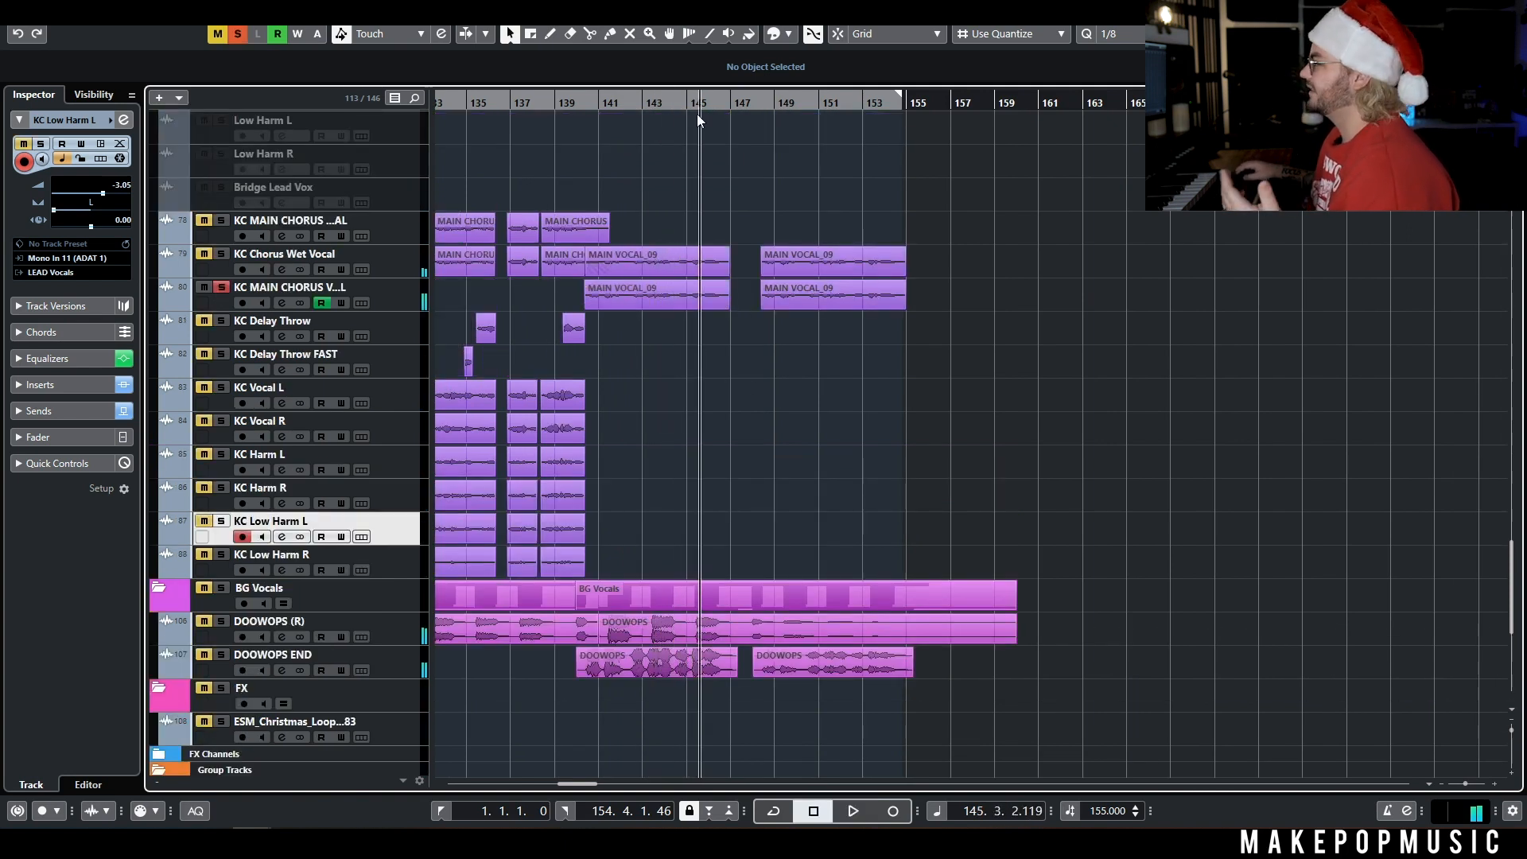
{"action": "left_click", "coordinate": [584, 104]}
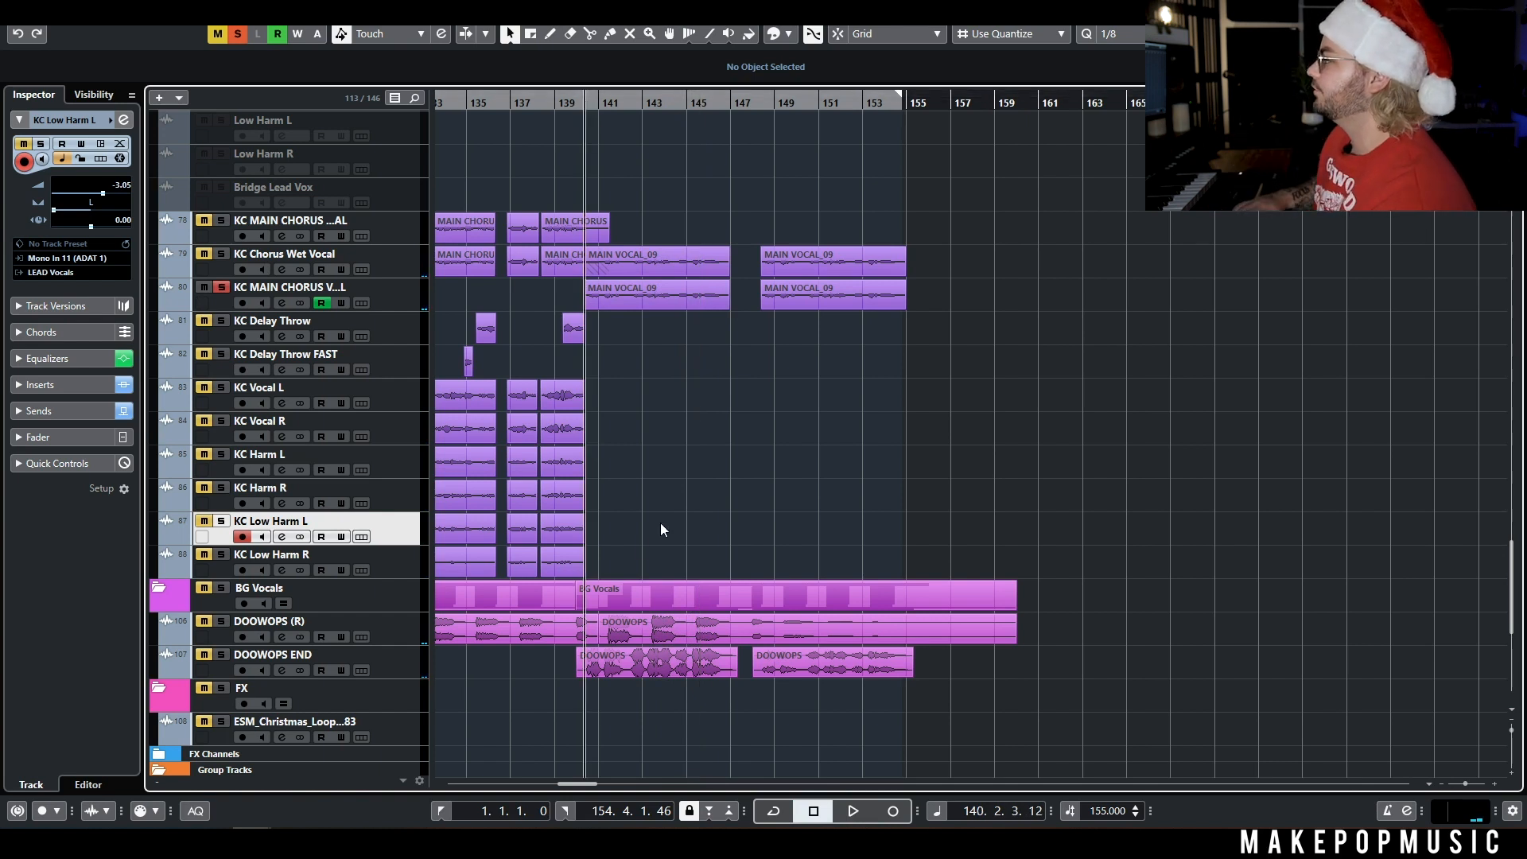
{"action": "key", "text": "space"}
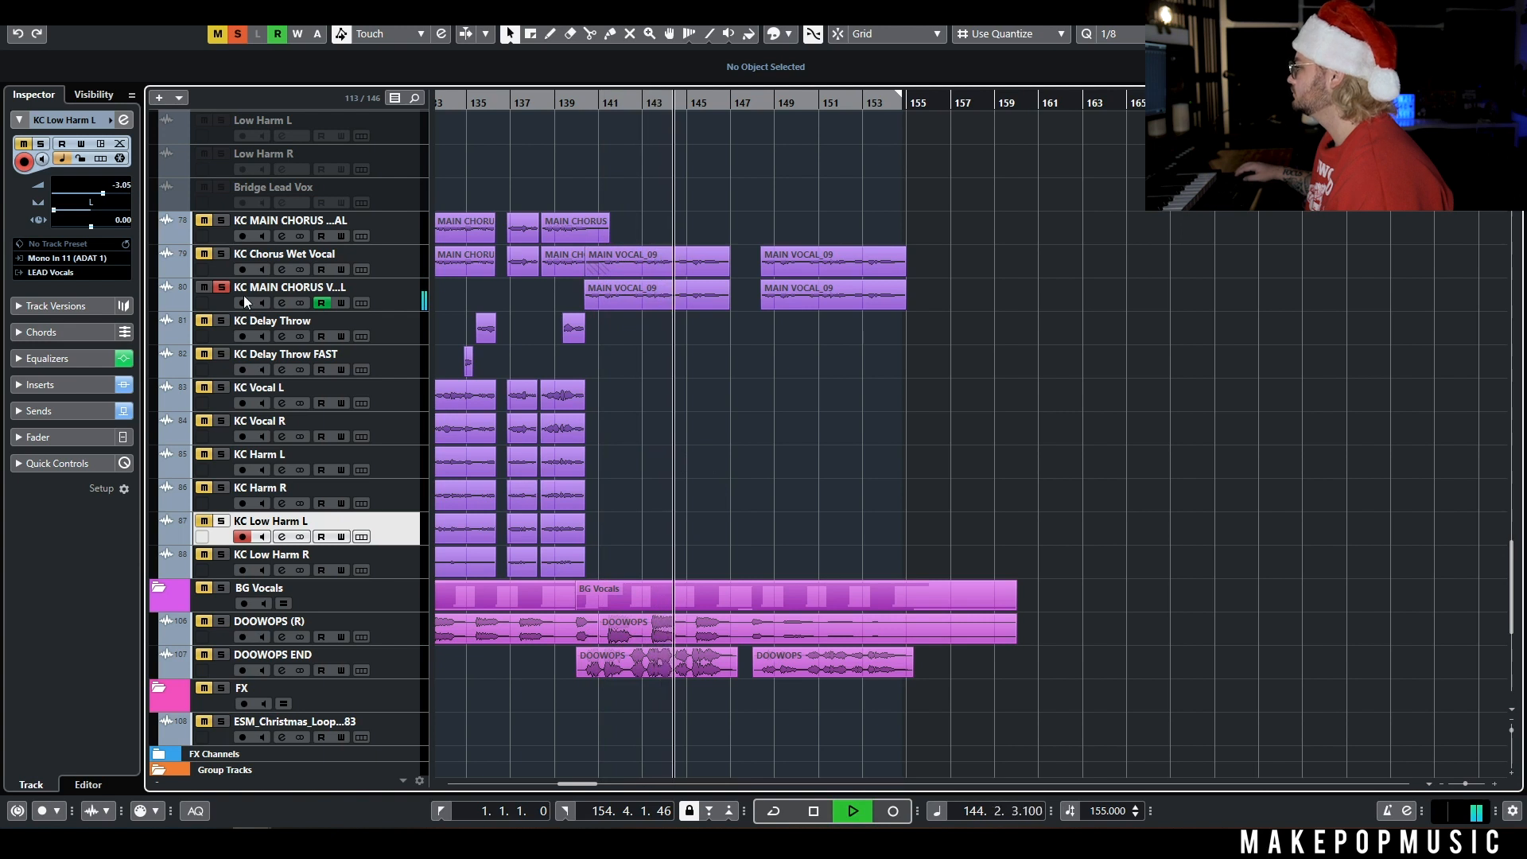
{"action": "left_click", "coordinate": [221, 287]}
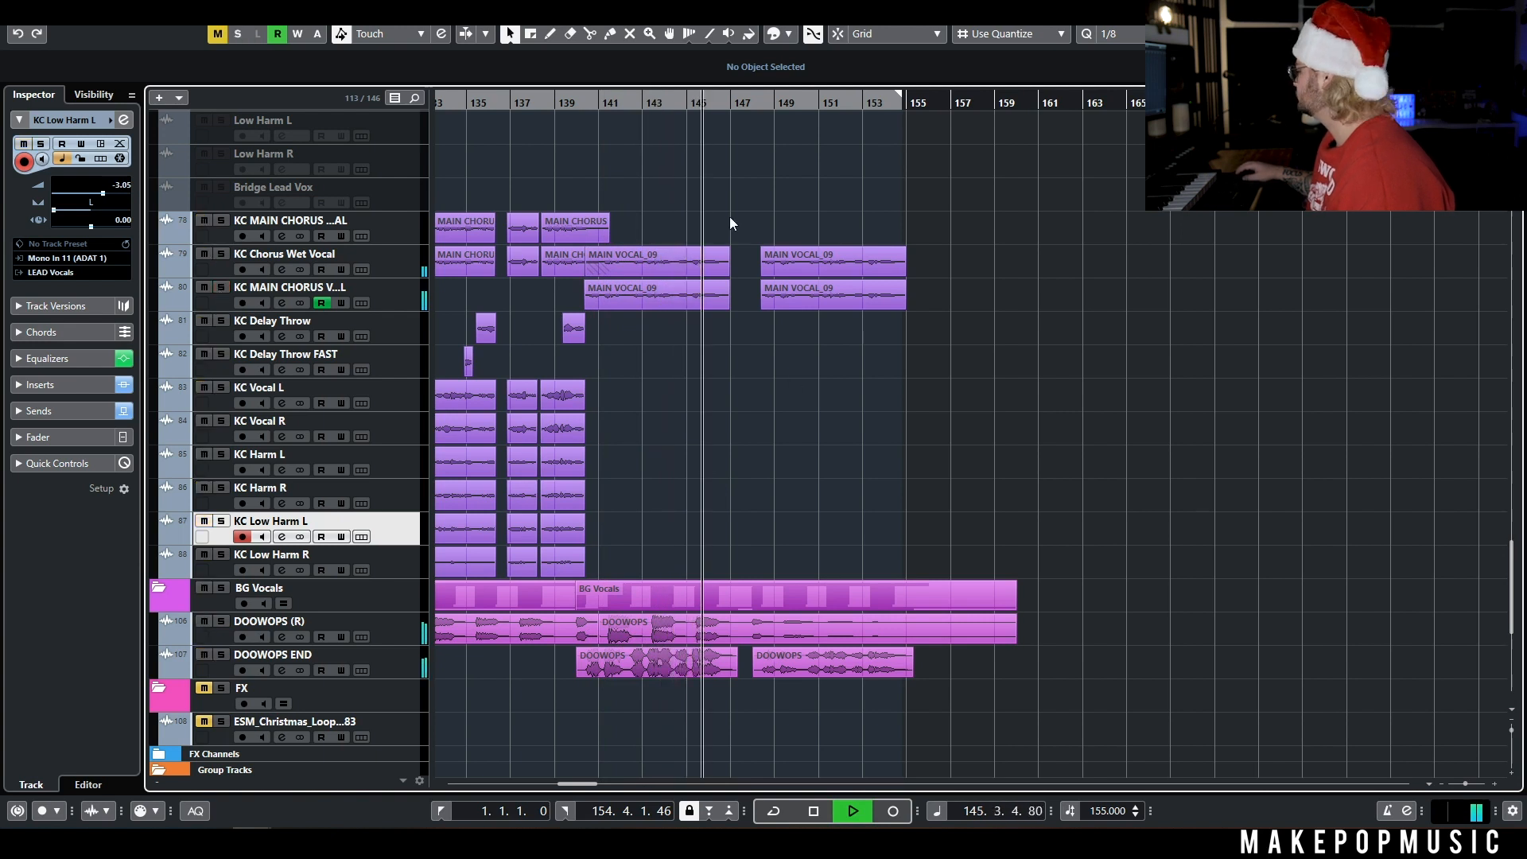
Examine the group tracks and Master Bus Automation across the song's ending while it plays, stopping at about bar 149.
{"action": "scroll", "coordinate": [836, 433], "scroll_direction": "down", "scroll_amount": 4}
{"action": "scroll", "coordinate": [811, 431], "scroll_direction": "down", "scroll_amount": 5}
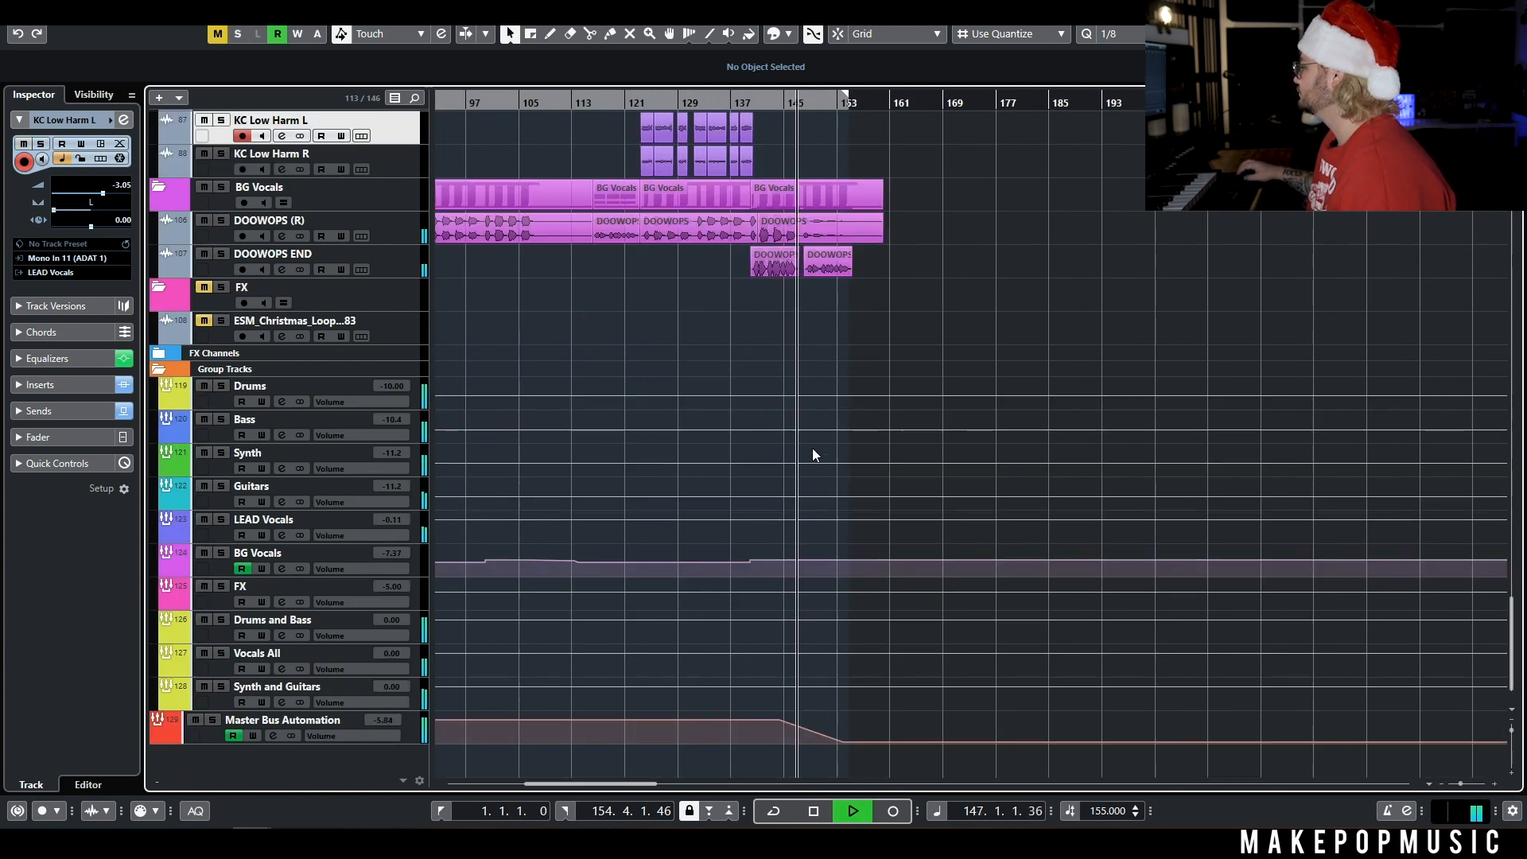
{"action": "scroll", "coordinate": [812, 447], "scroll_direction": "down", "scroll_amount": 6}
{"action": "scroll", "coordinate": [653, 364], "scroll_direction": "up", "scroll_amount": 10}
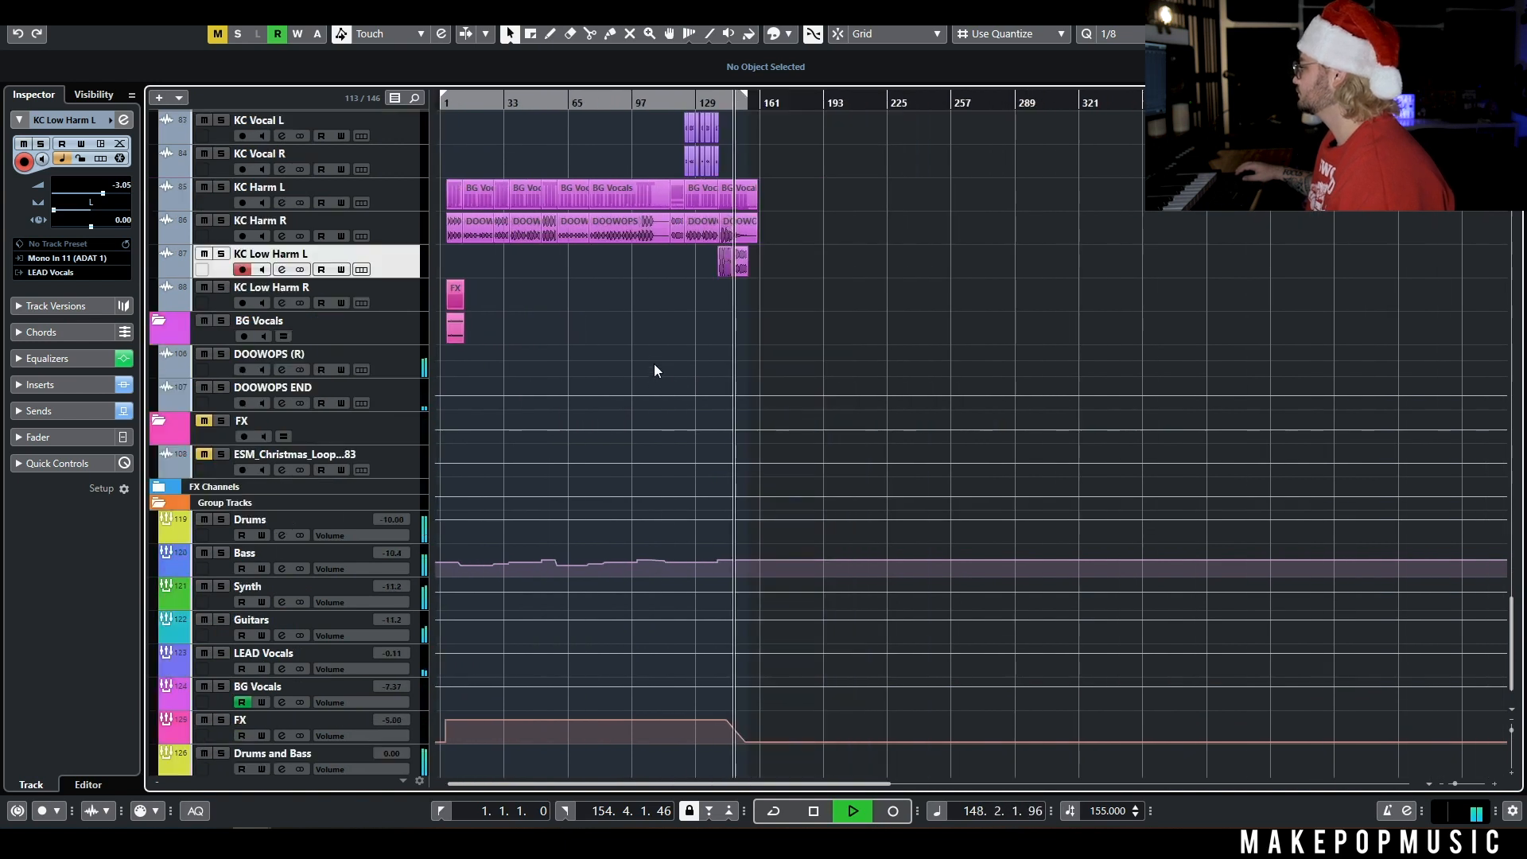
{"action": "scroll", "coordinate": [683, 390], "scroll_direction": "down", "scroll_amount": 3}
{"action": "key", "text": "space"}
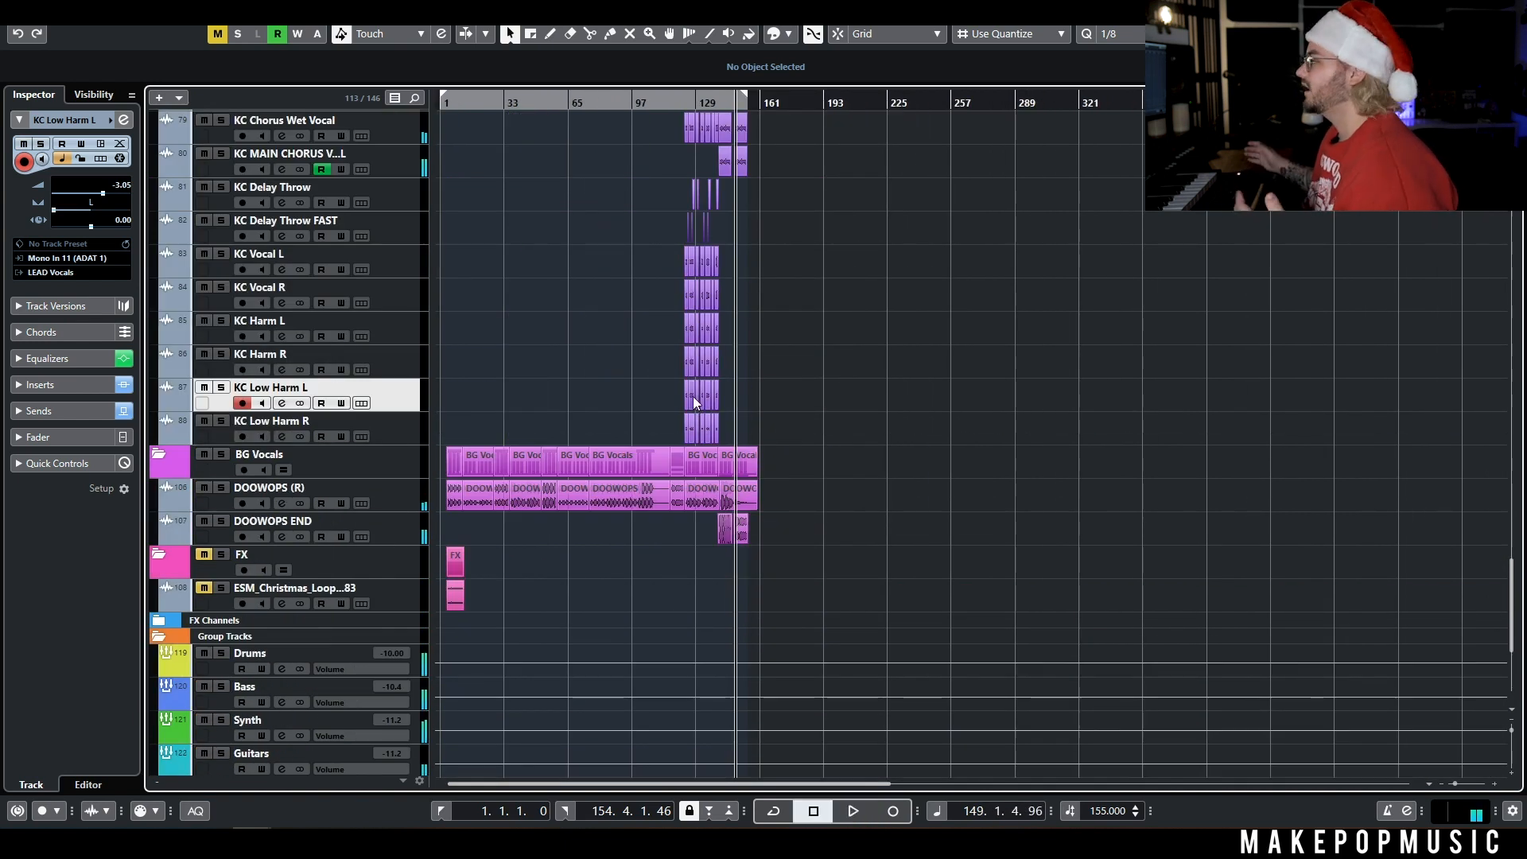
Review the whole-song arrangement of the lead vocal, bass, guitar, string and horn tracks.
{"action": "scroll", "coordinate": [694, 396], "scroll_direction": "up", "scroll_amount": 10}
{"action": "scroll", "coordinate": [696, 429], "scroll_direction": "down", "scroll_amount": 3}
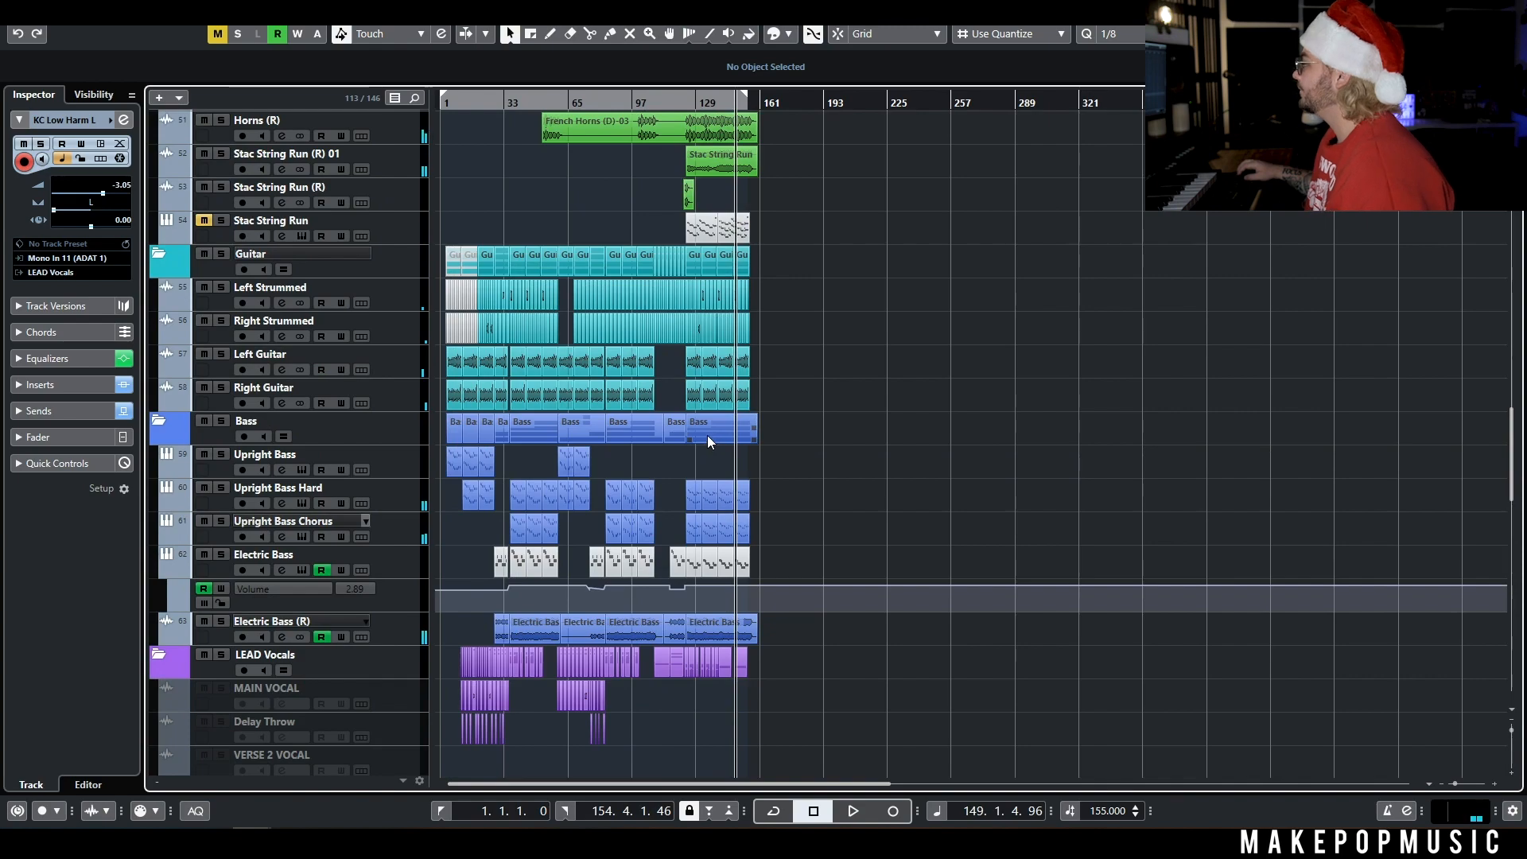
{"action": "scroll", "coordinate": [738, 439], "scroll_direction": "up", "scroll_amount": 3}
{"action": "scroll", "coordinate": [736, 439], "scroll_direction": "down", "scroll_amount": 3}
{"action": "scroll", "coordinate": [732, 443], "scroll_direction": "up", "scroll_amount": 8}
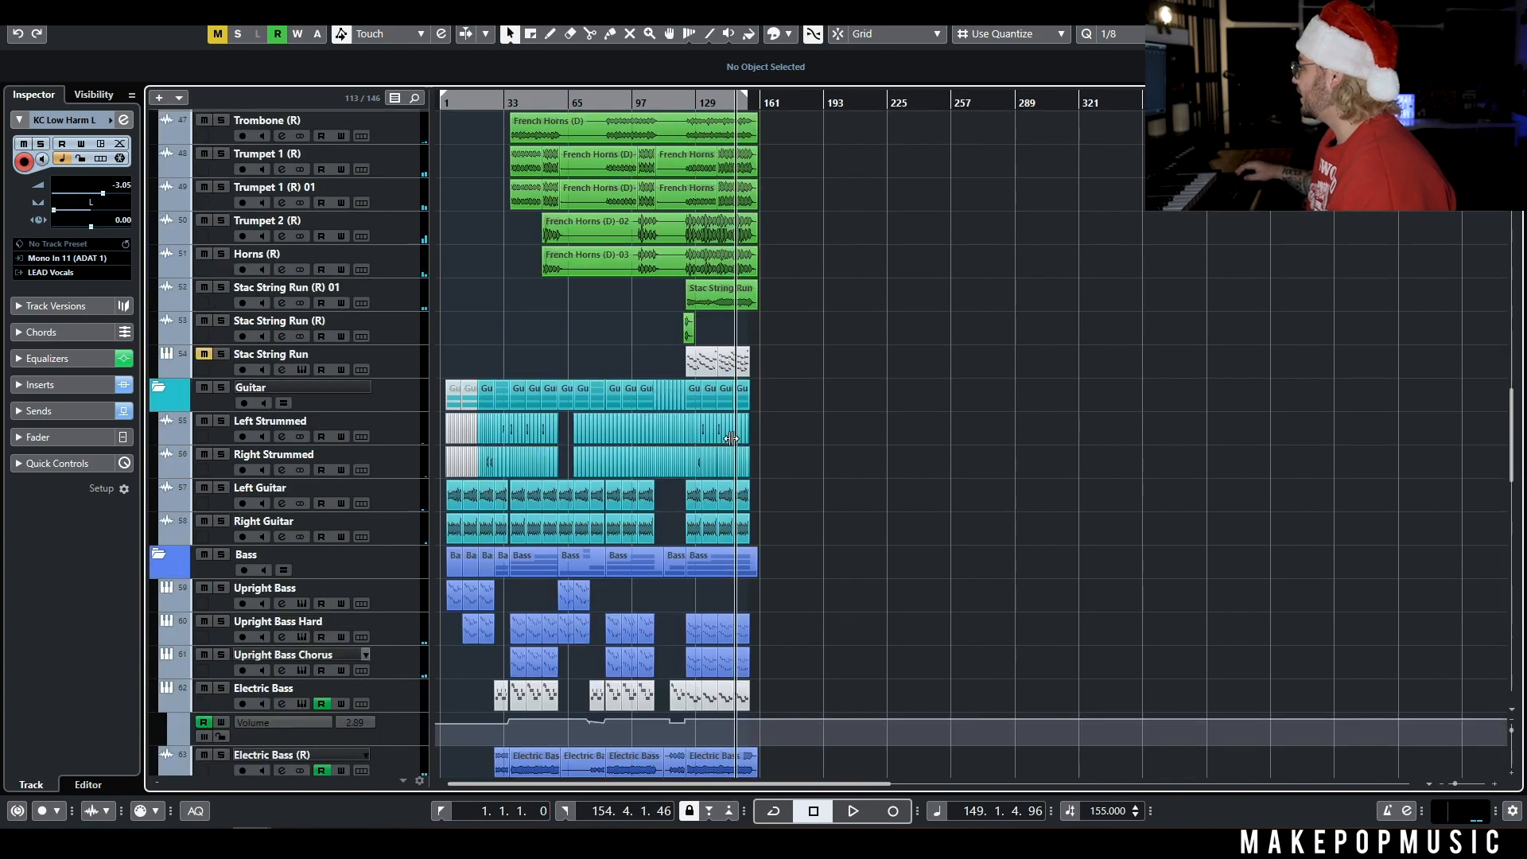